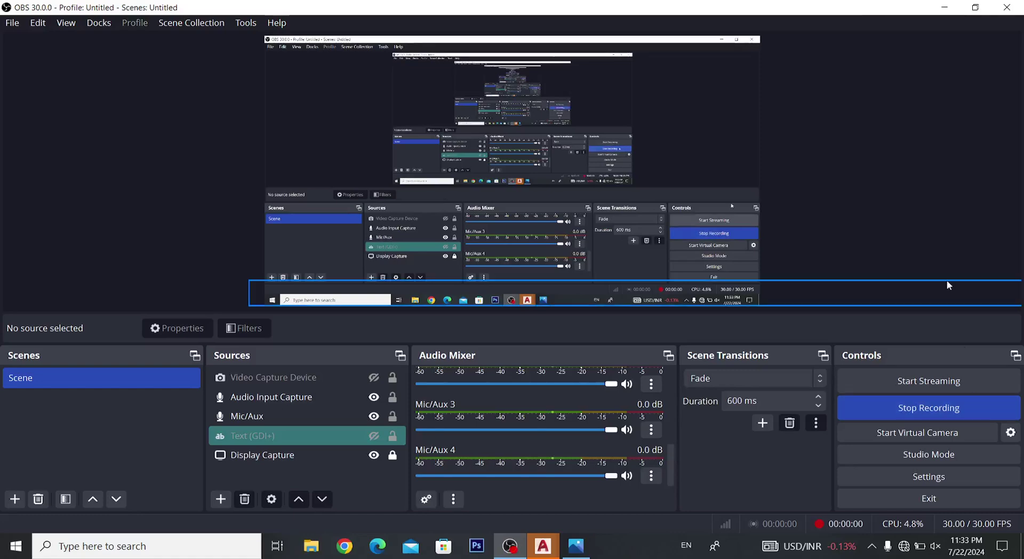
- Minimize OBS Studio to reveal the 'LIVE AUTOCAD LINE SA BUILDING PLAN DRAW' title image
left_click(940, 7)
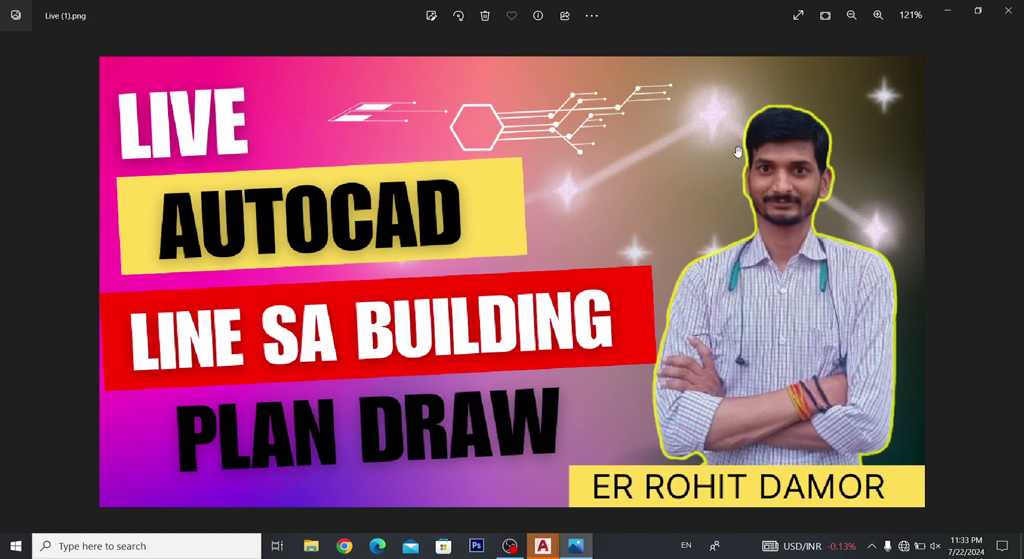
- Back in AutoCAD, draw a first rectangle attempt with width 25 and height 50
left_click(949, 14)
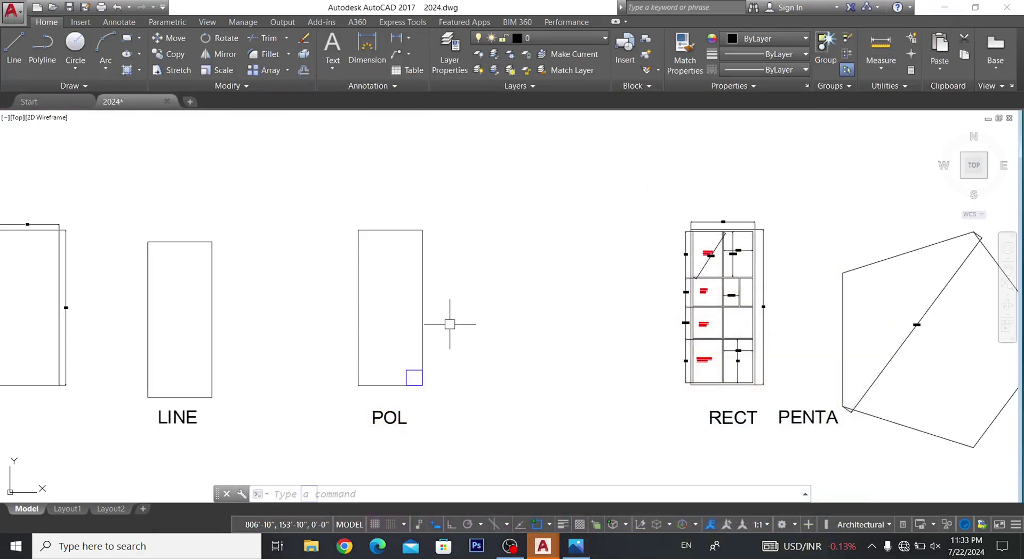
scroll(477, 269, "up", 2)
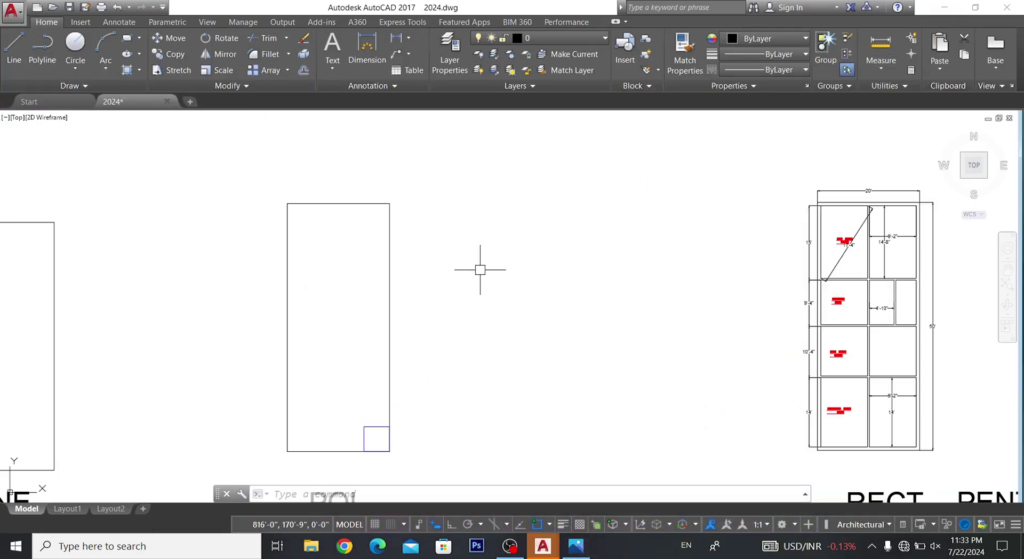
type("REC")
key("Return")
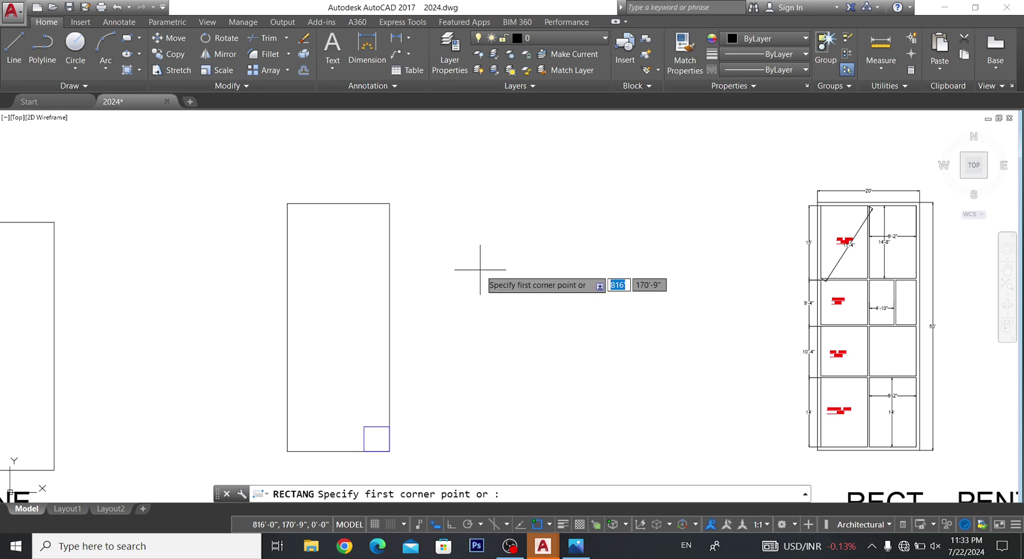
left_click(512, 176)
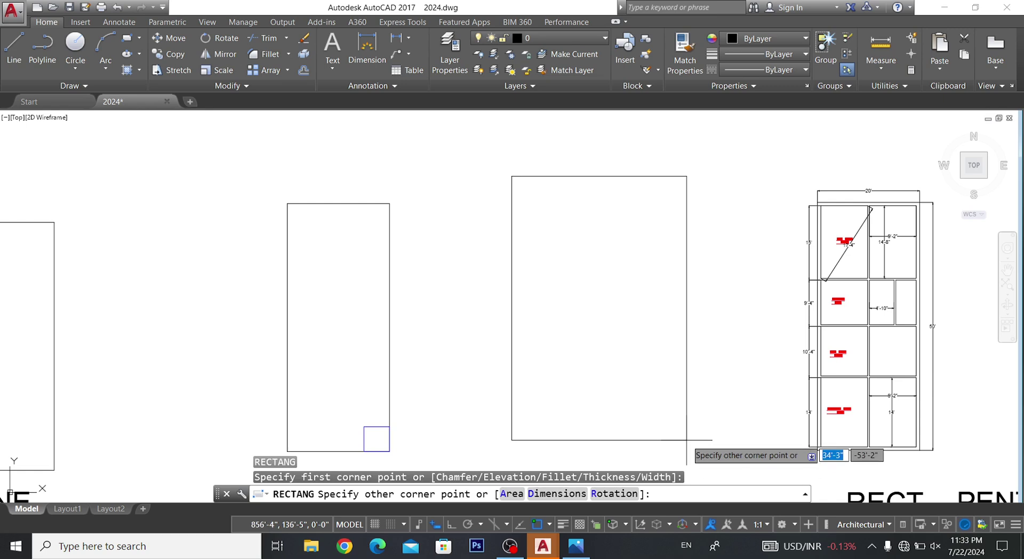
type("25")
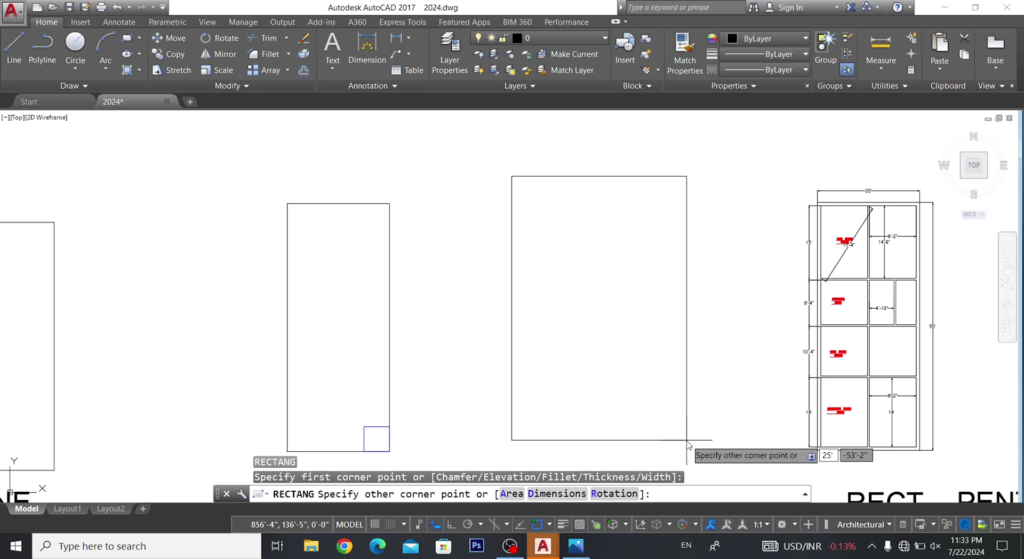
key("Tab")
type("50")
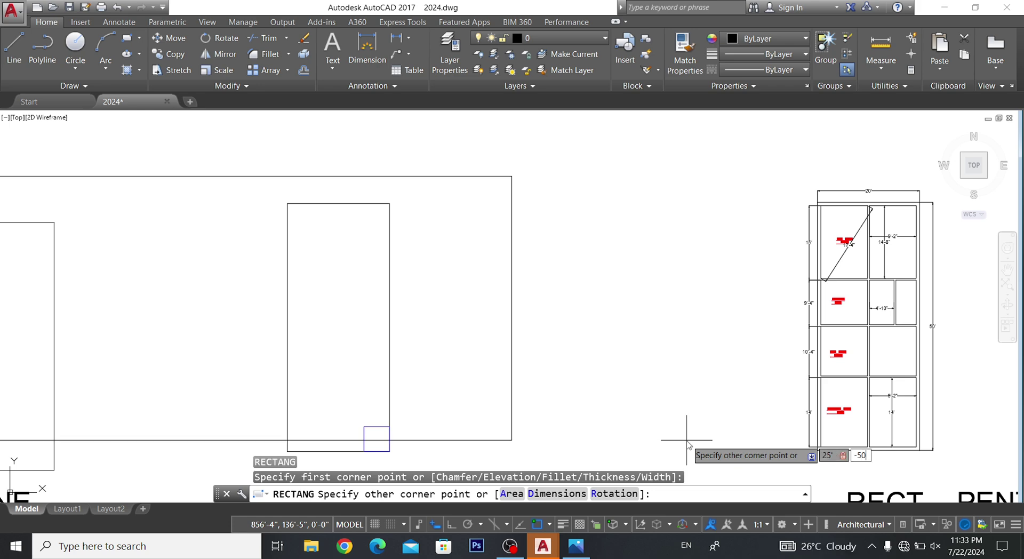
key("Return")
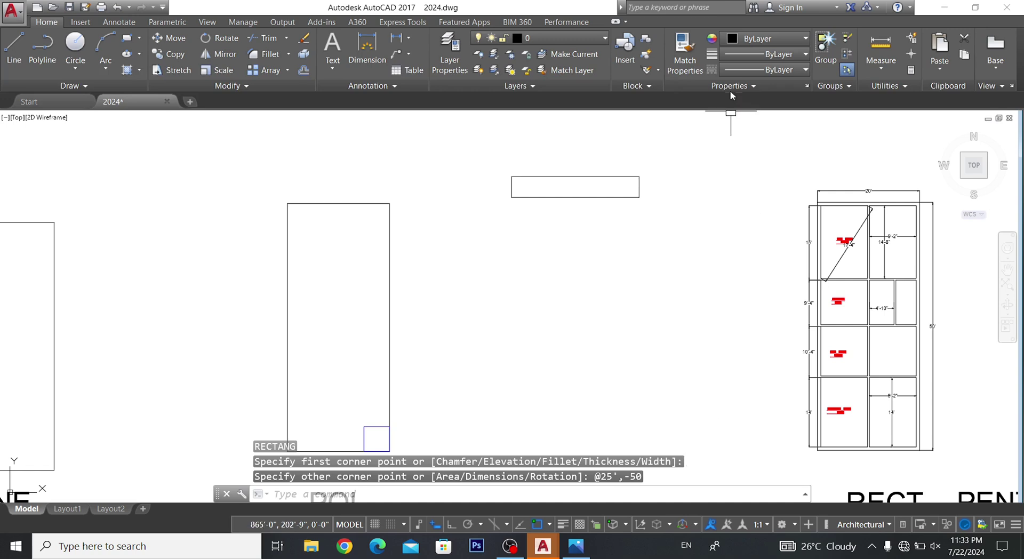
- Erase the wrongly sized flat rectangle and abandon a mistyped second attempt
left_click(665, 190)
left_click(426, 379)
key("Delete")
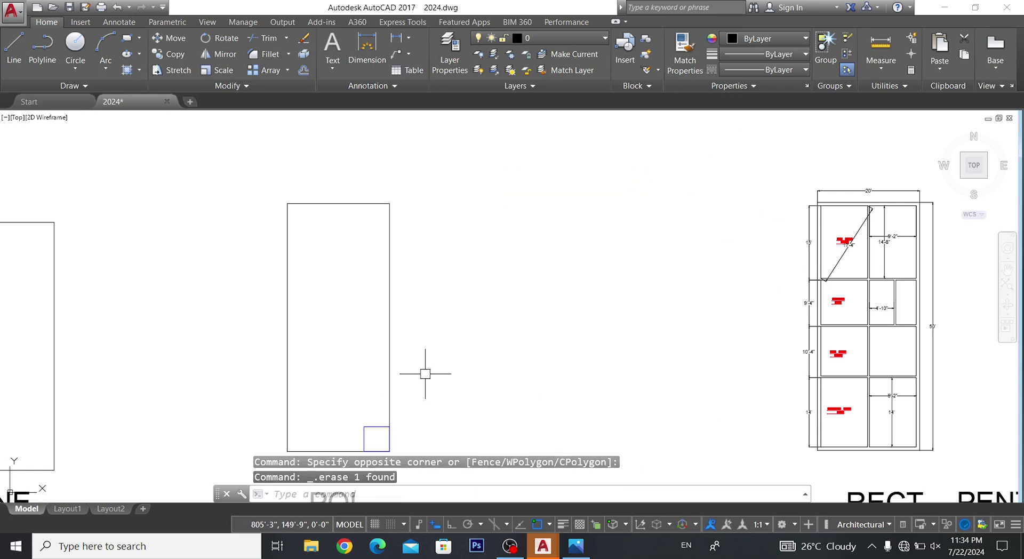
type("REC")
key("Return")
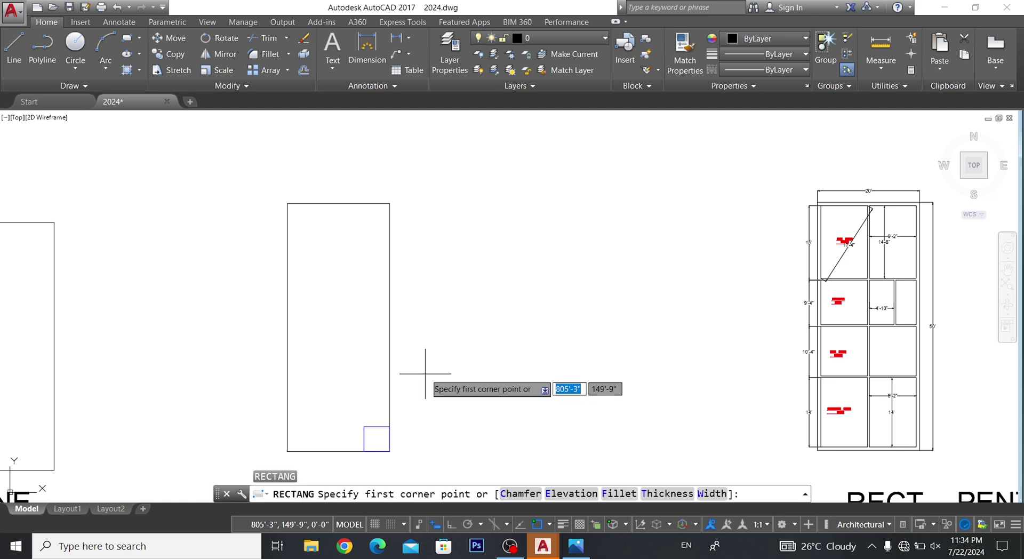
left_click(499, 203)
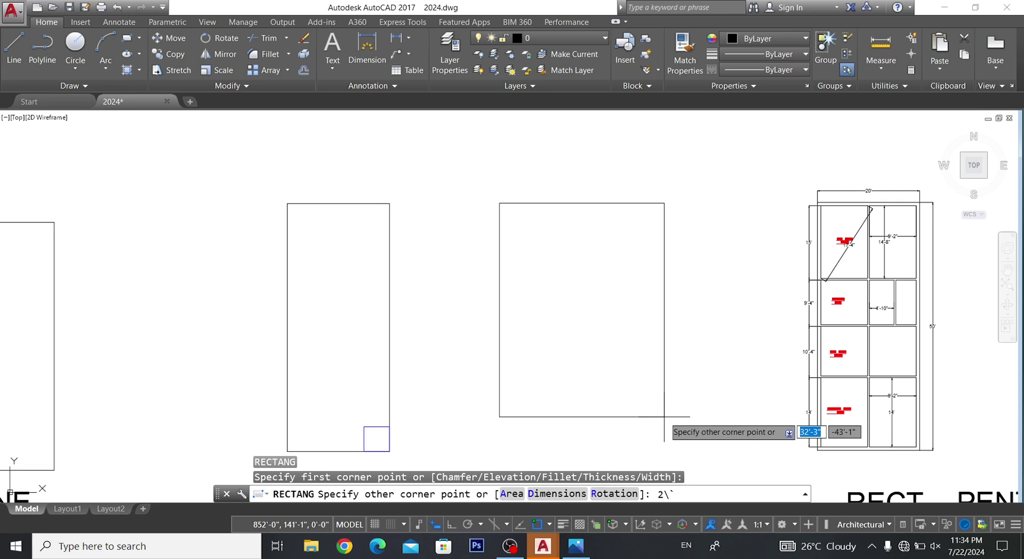
key("BackSpace")
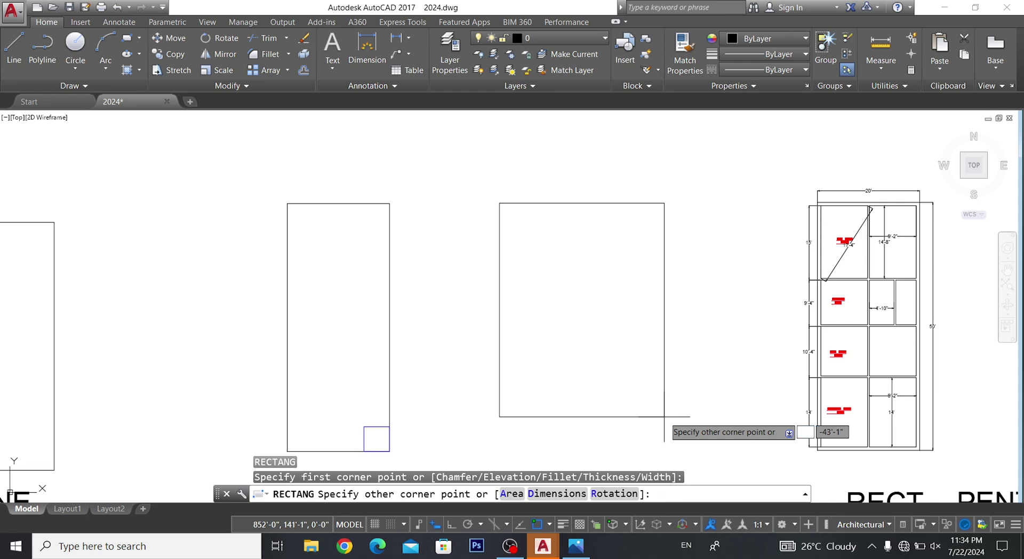
key("Escape")
type("REC")
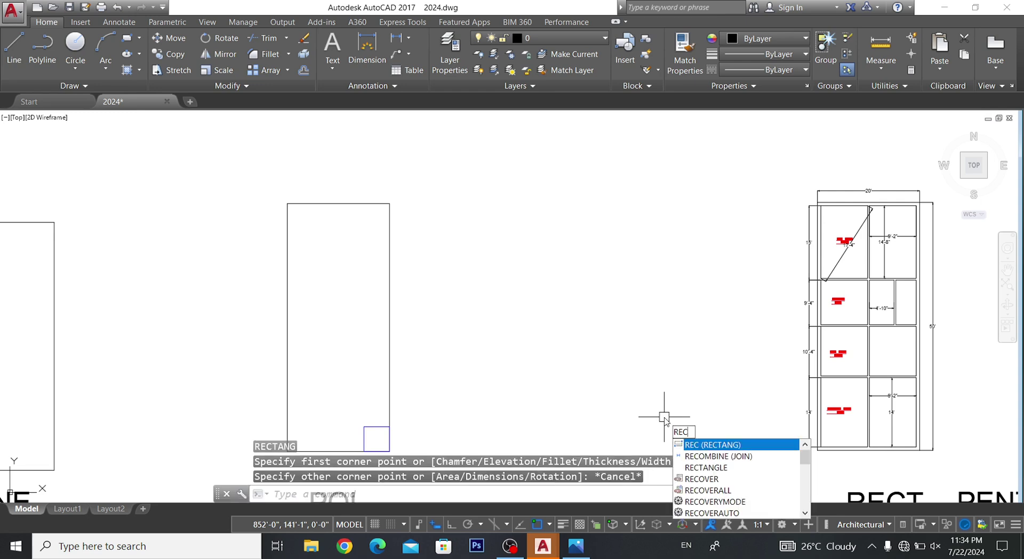
- Redraw the 25' × 50' rectangle between the POL and RECT shapes
key("Return")
left_click(512, 195)
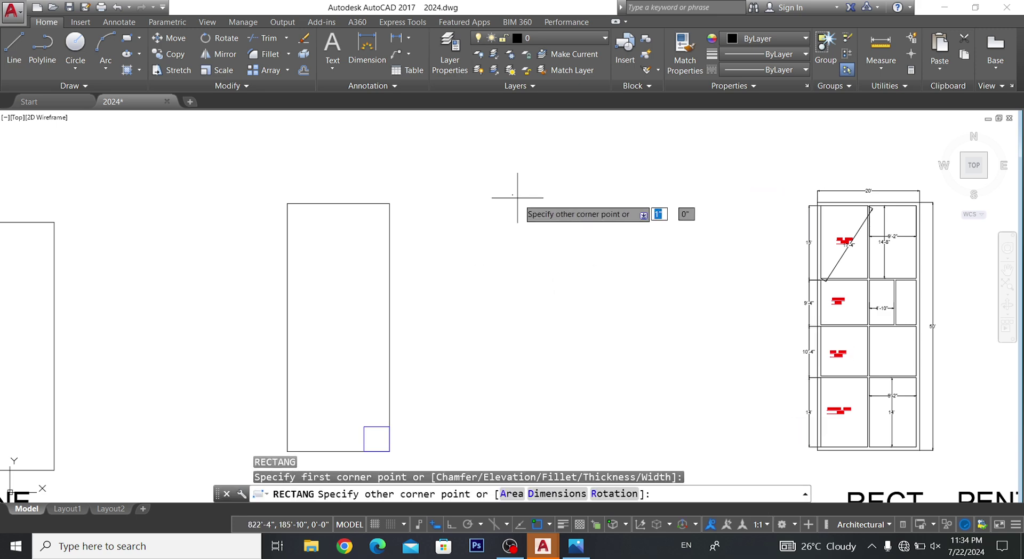
type("5")
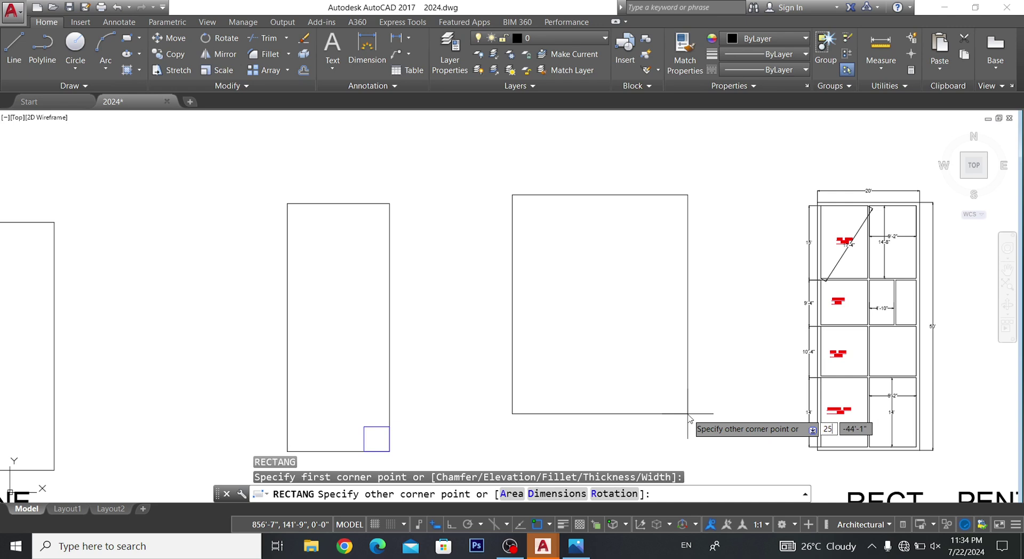
key("Tab")
type("-50'")
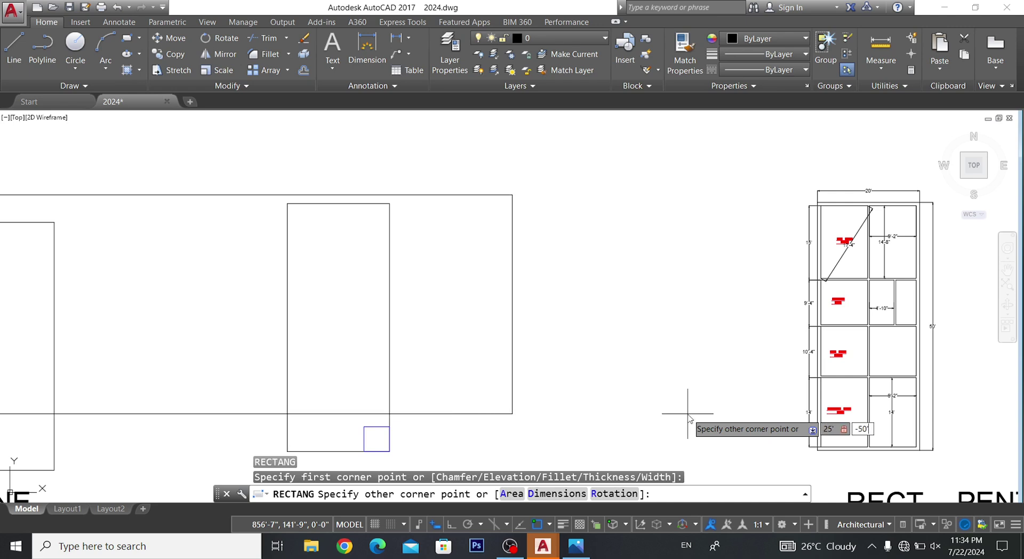
key("Return")
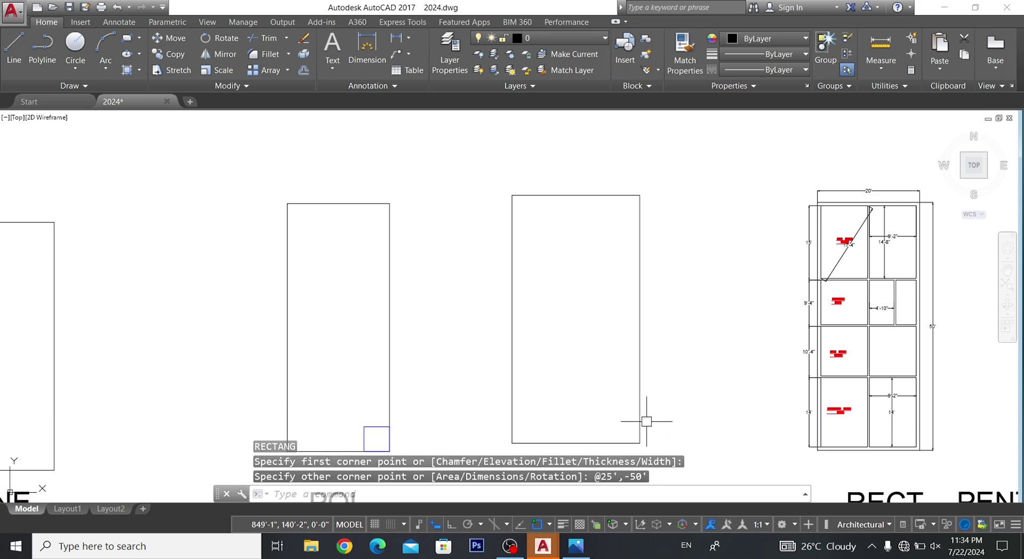
scroll(646, 418, "down", 3)
scroll(600, 338, "up", 3)
middle_click_drag(613, 441, 600, 397)
scroll(463, 368, "down", 1)
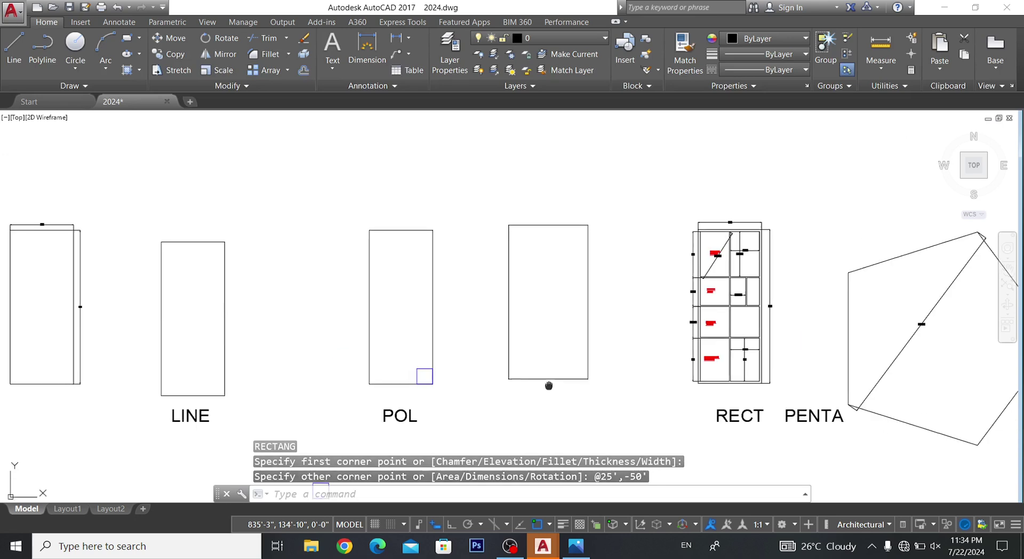
- Add a 25' linear dimension below the rectangle's bottom edge
left_click(399, 36)
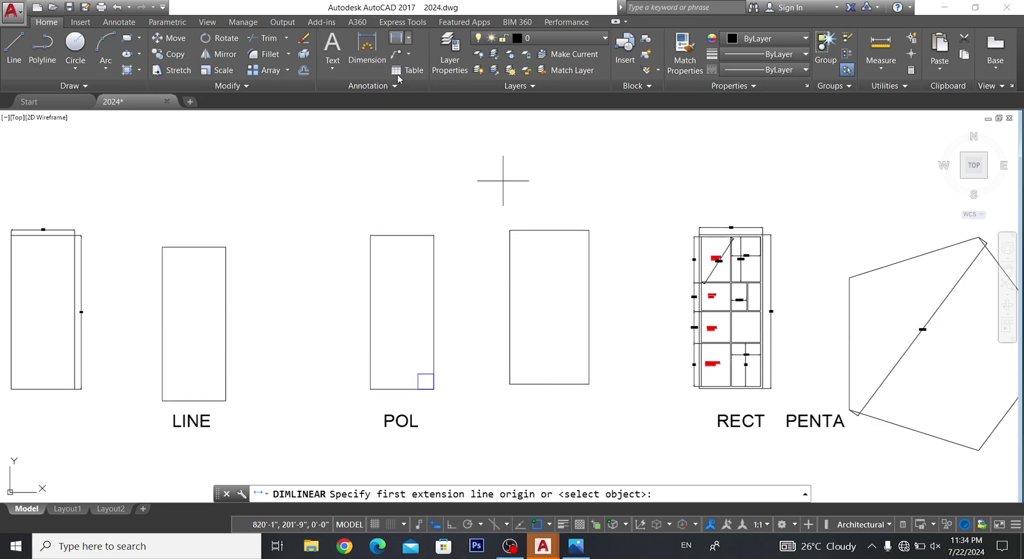
scroll(501, 392, "up", 2)
left_click(512, 377)
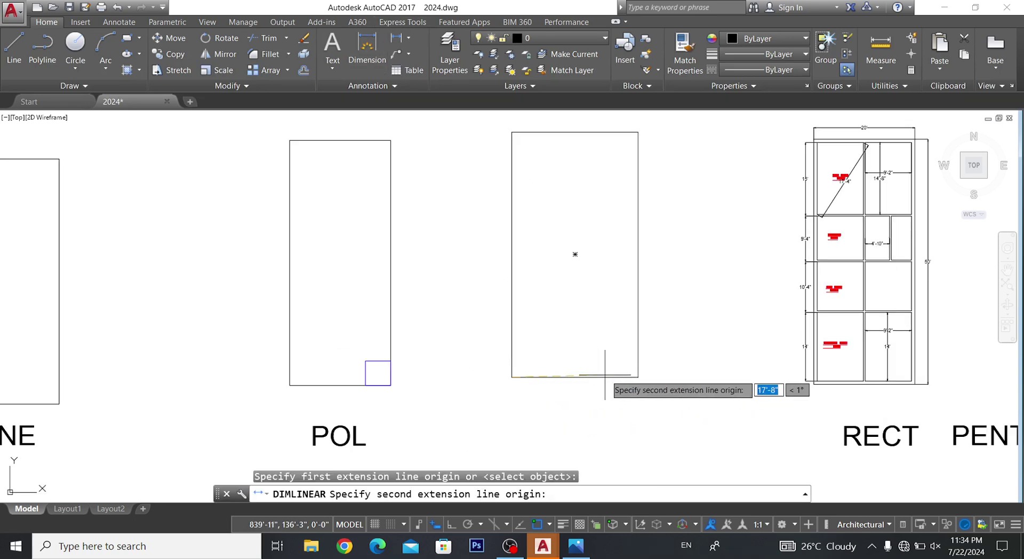
left_click(638, 376)
scroll(590, 373, "up", 5)
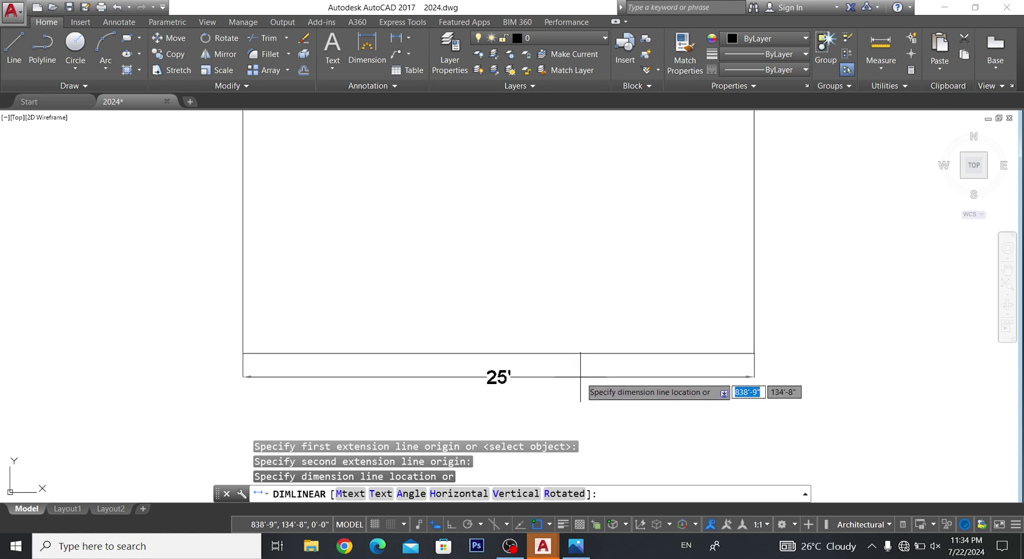
left_click(579, 373)
scroll(565, 395, "down", 4)
scroll(541, 217, "down", 4)
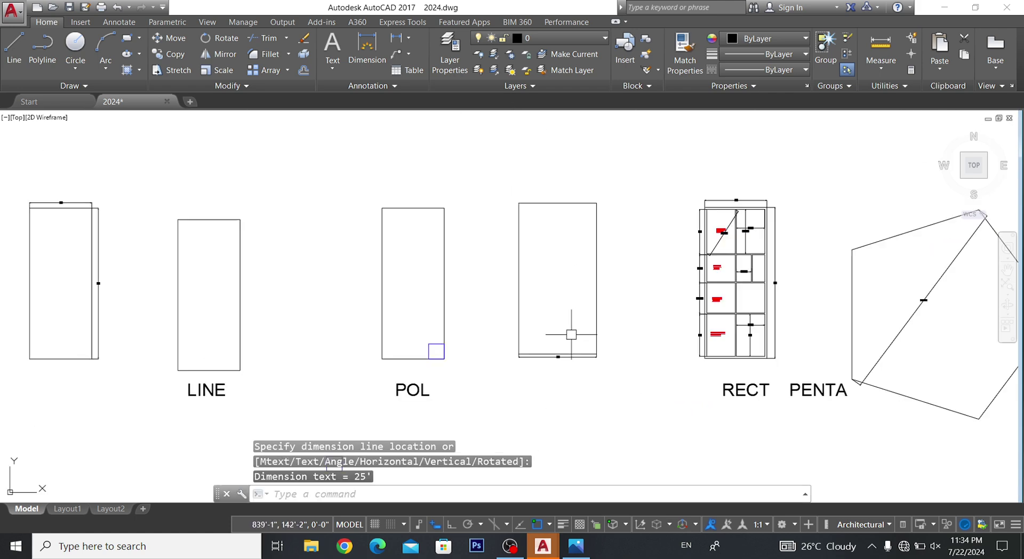
- Add a 50' linear dimension beside the rectangle's left edge
left_click(403, 38)
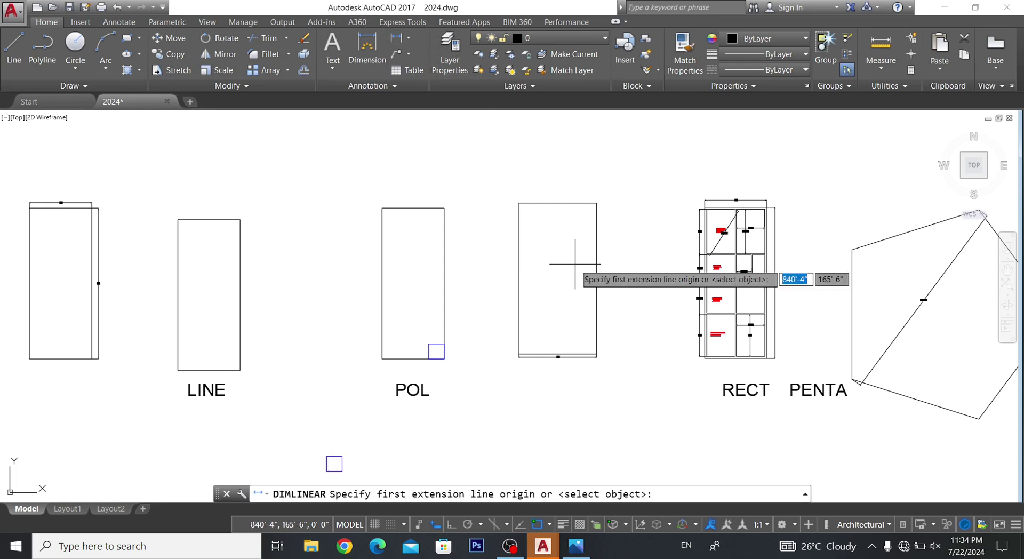
left_click(518, 203)
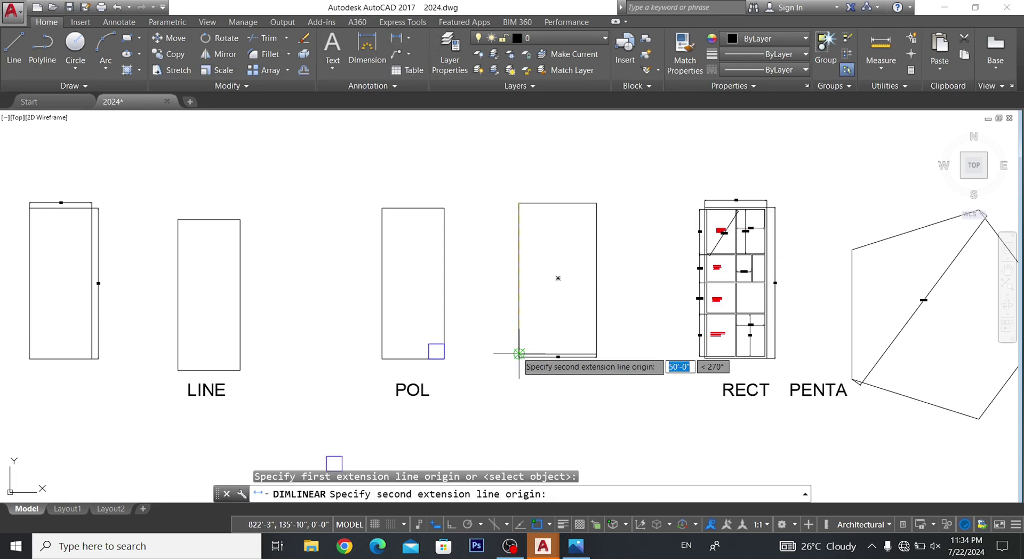
left_click(518, 356)
scroll(487, 353, "up", 5)
left_click(527, 274)
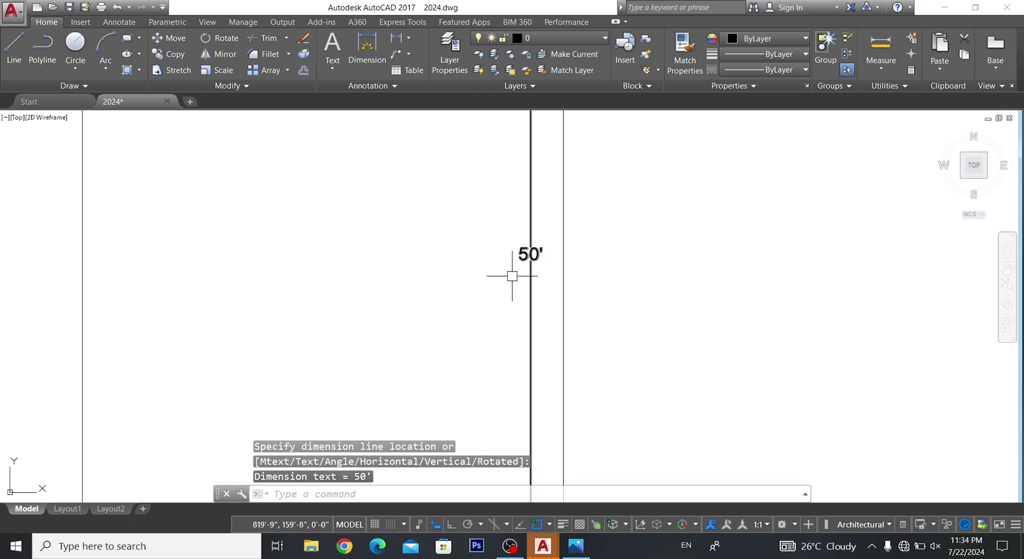
scroll(543, 338, "down", 5)
scroll(559, 286, "up", 3)
scroll(606, 291, "up", 1)
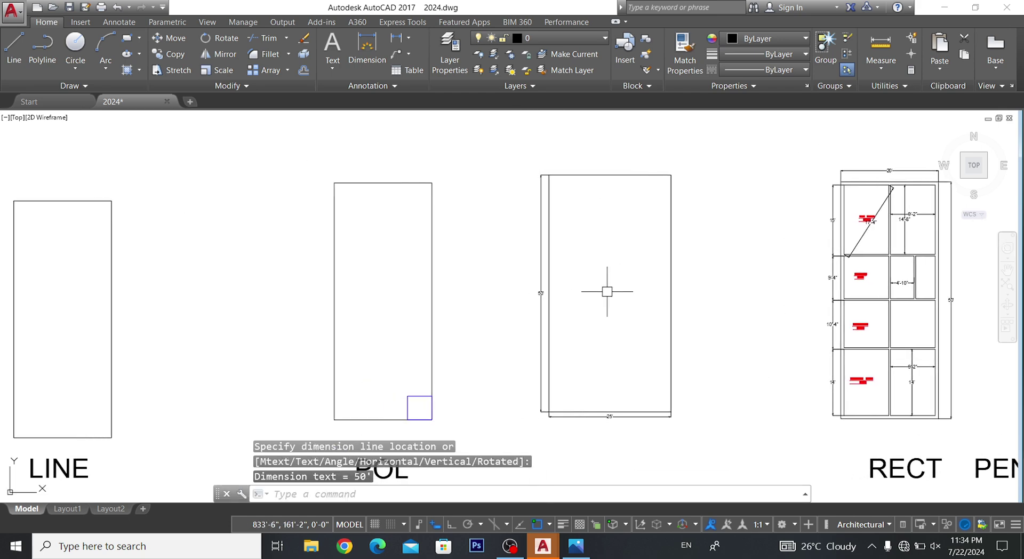
left_click(666, 299)
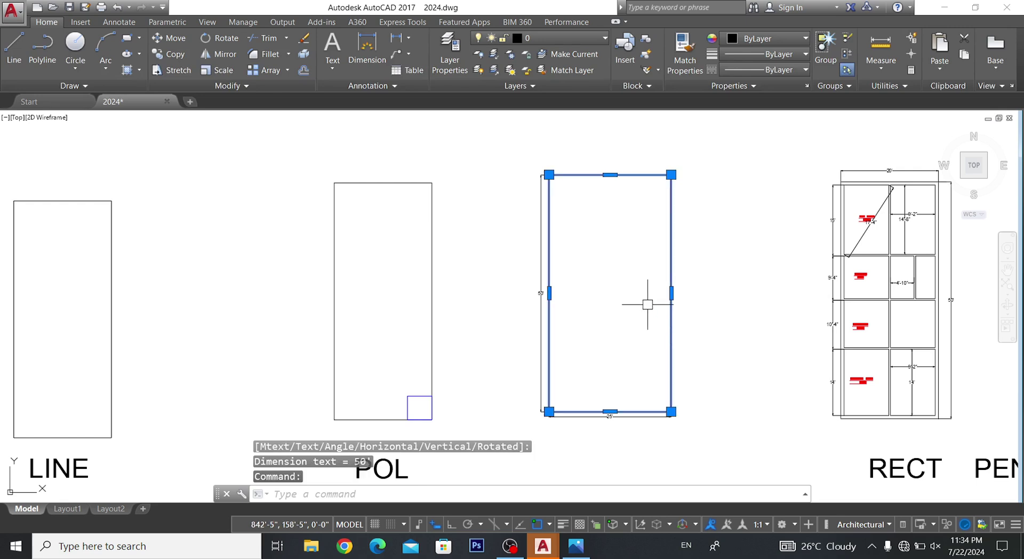
- Offset the outline 8" inward to give the building double-line walls
key("Return")
type("8")
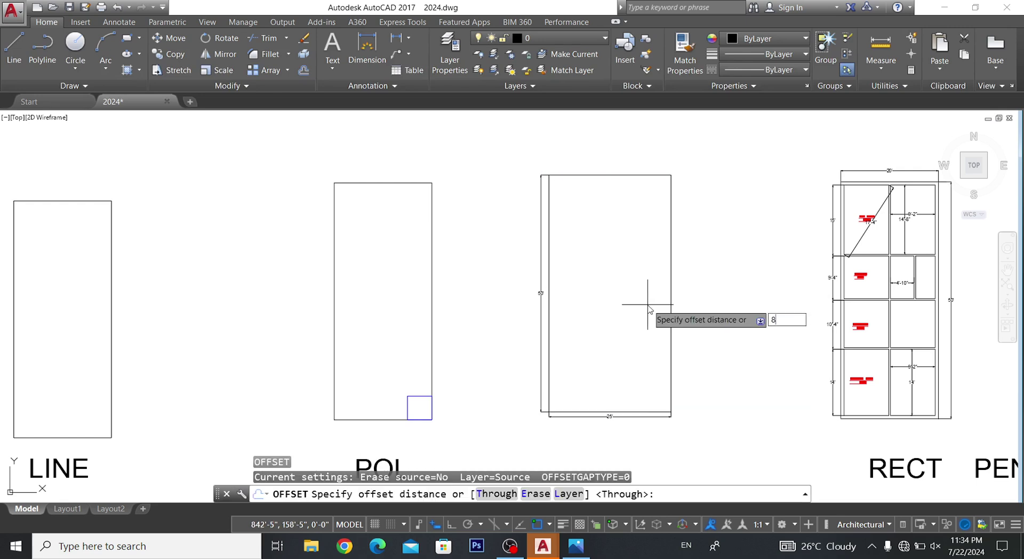
key("Return")
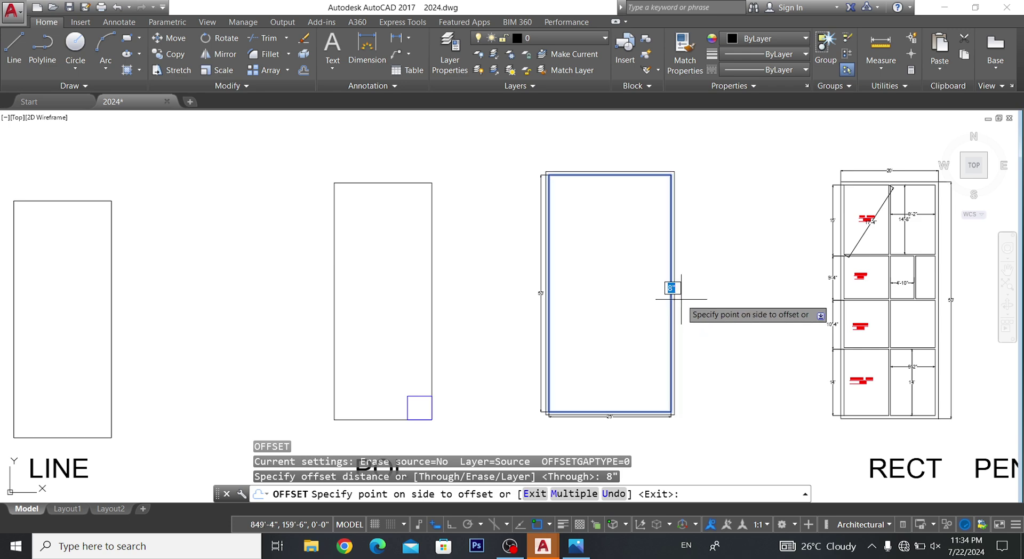
left_click(640, 294)
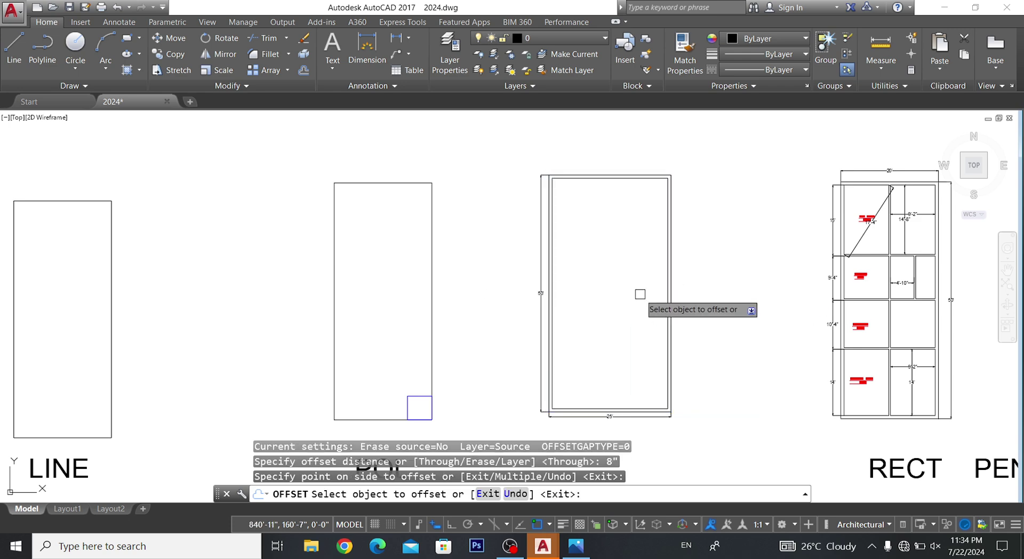
key("Escape")
key("Escape")
key("Escape")
key("Escape")
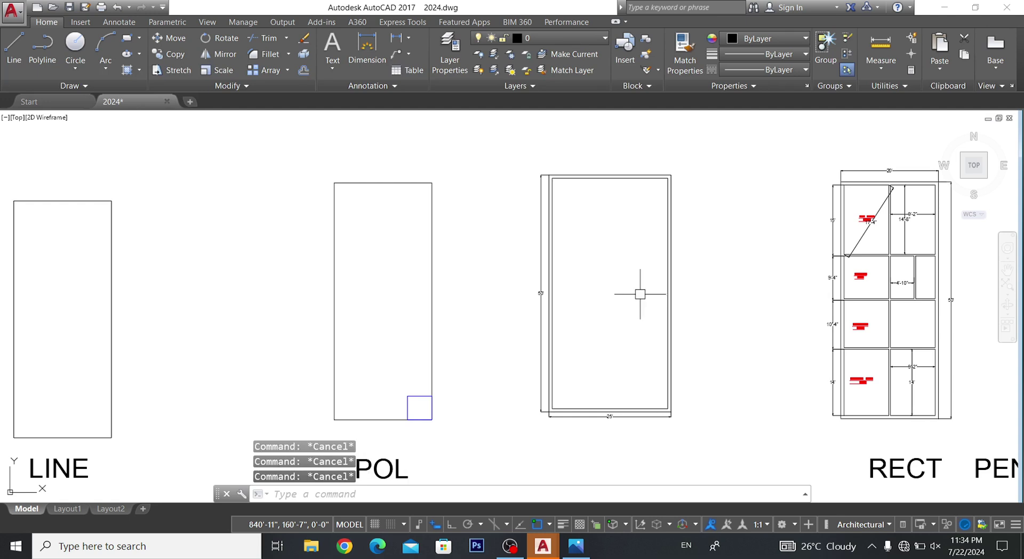
- Pan and zoom to centre the plan with its bottom walls in view
scroll(599, 425, "up", 2)
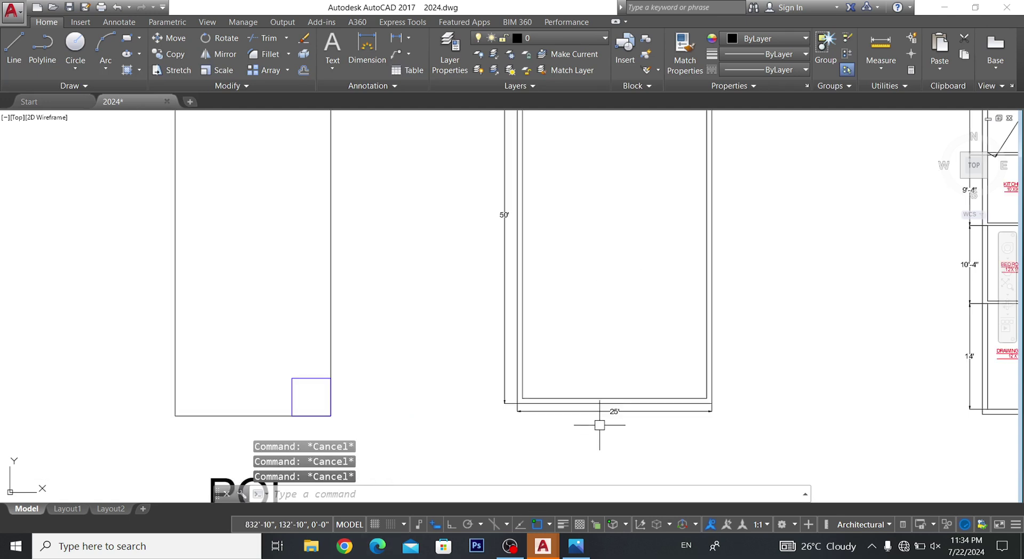
middle_click_drag(599, 425, 519, 439)
scroll(582, 350, "down", 2)
middle_click_drag(583, 350, 601, 385)
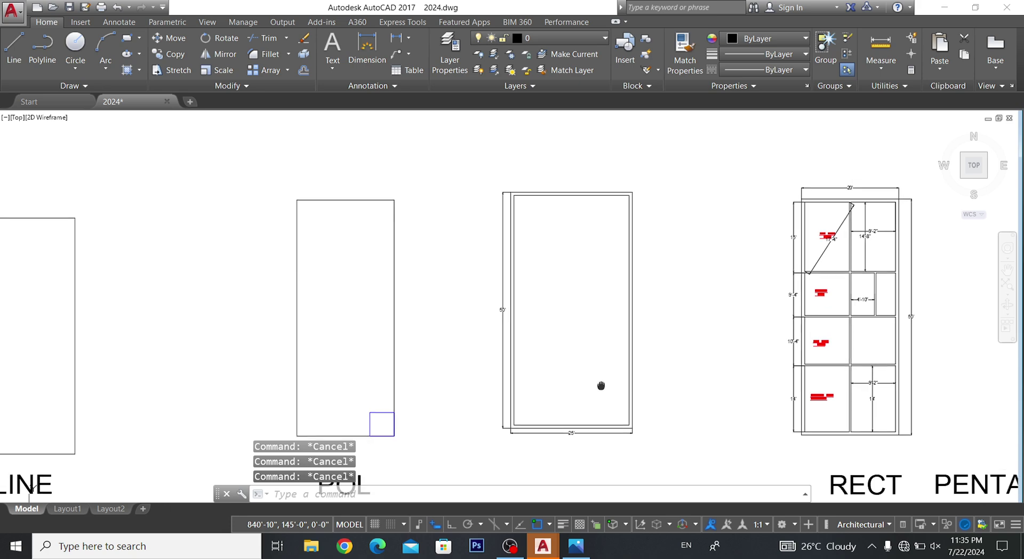
scroll(599, 432, "up", 2)
scroll(599, 425, "down", 2)
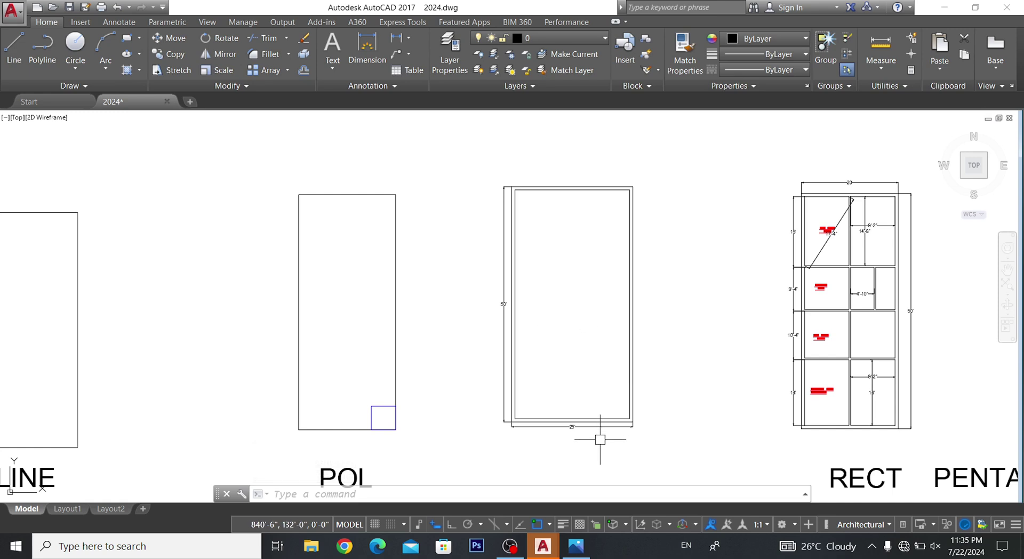
scroll(597, 434, "up", 4)
middle_click_drag(564, 425, 580, 496)
scroll(584, 406, "down", 2)
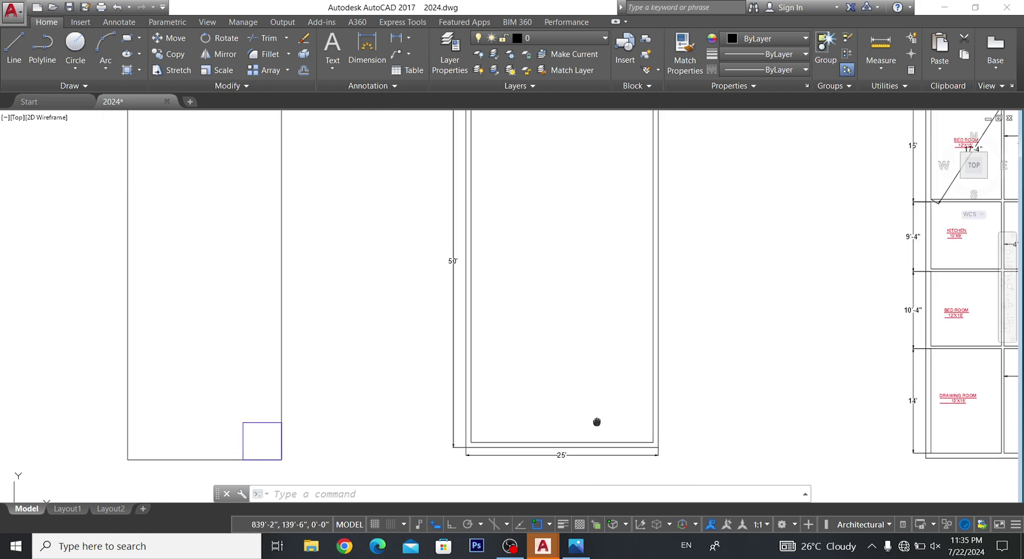
- Explode the inner rectangle and offset its bottom line 13' up, then 4" higher
scroll(577, 455, "up", 2)
left_click(577, 456)
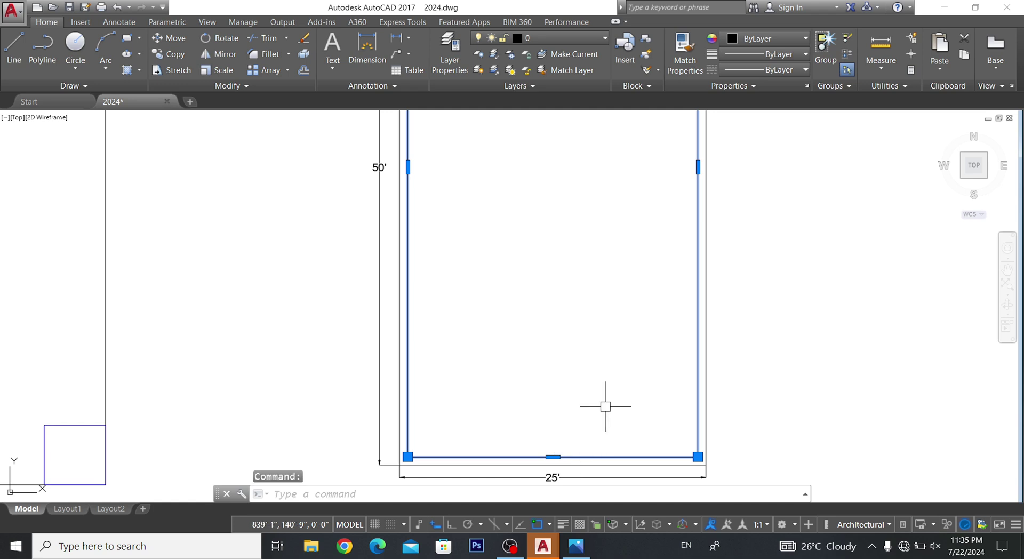
type("X")
key("Return")
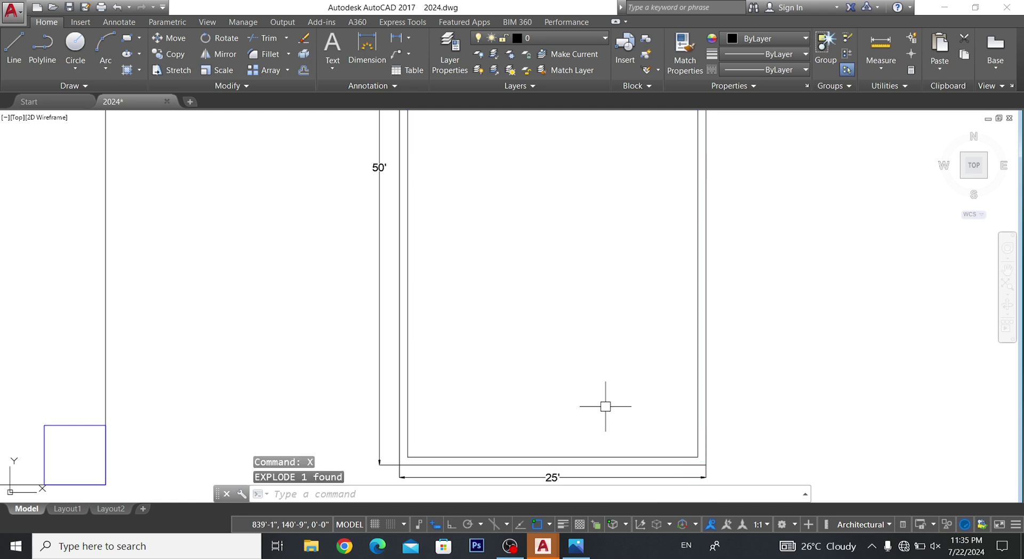
scroll(605, 406, "down", 1)
left_click(598, 437)
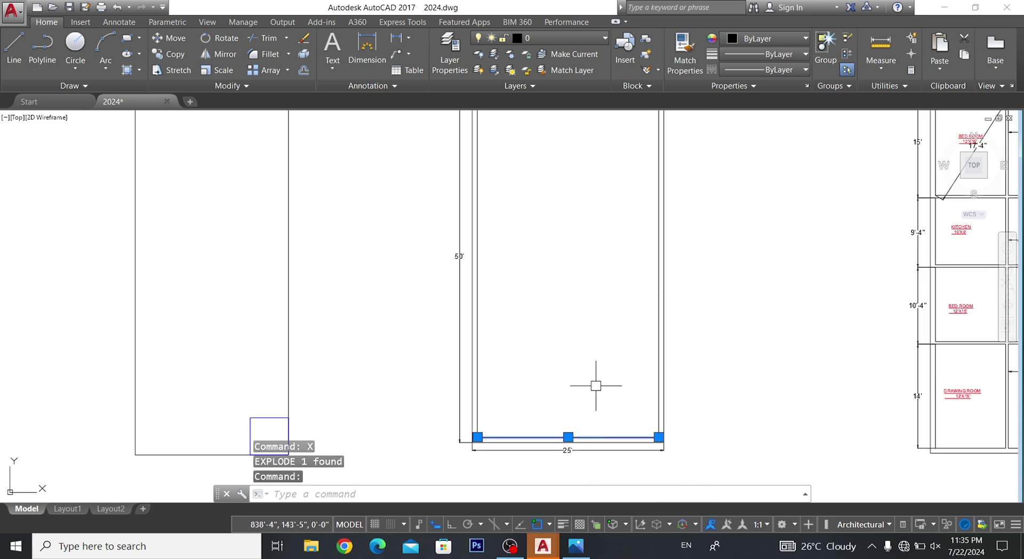
type("o")
key("Return")
type("13")
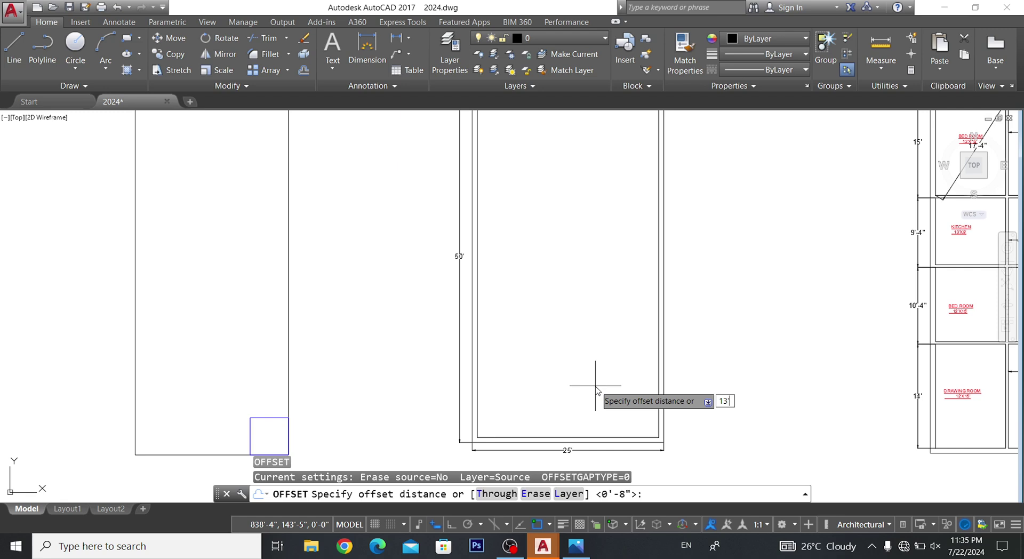
key("Return")
left_click(553, 386)
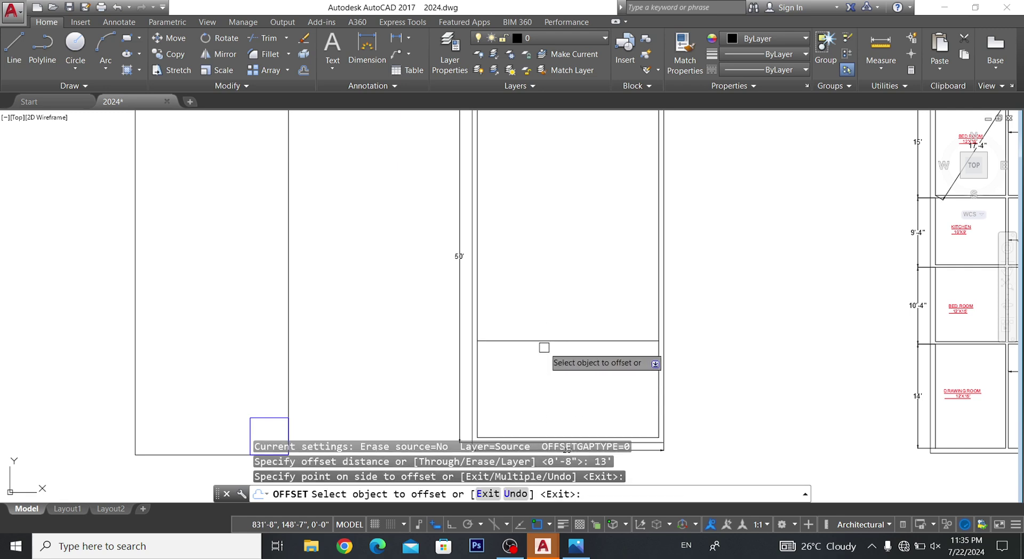
left_click(584, 340)
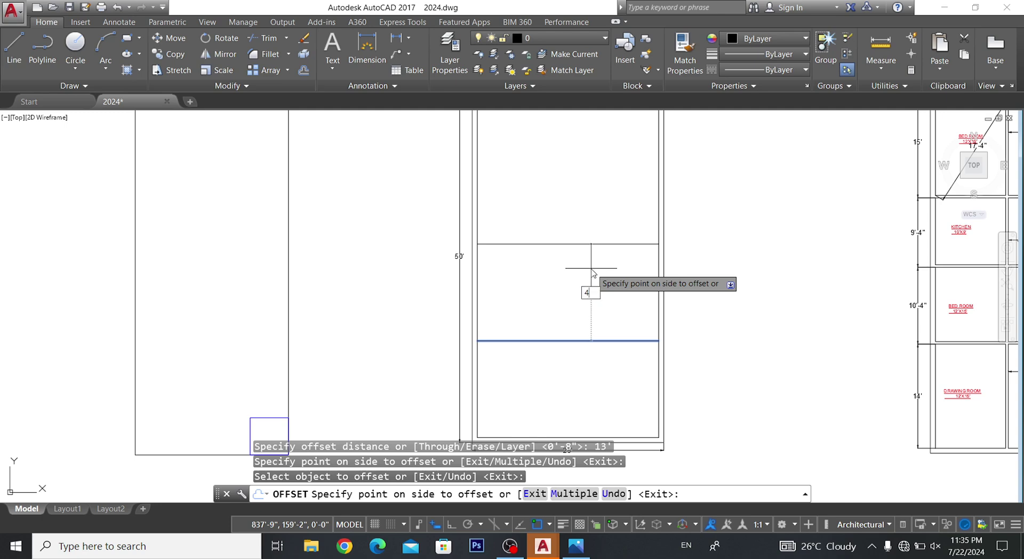
type("\"")
key("Return")
- Offset the partition line 16' up, then 4" higher for the second wall
scroll(565, 310, "down", 5)
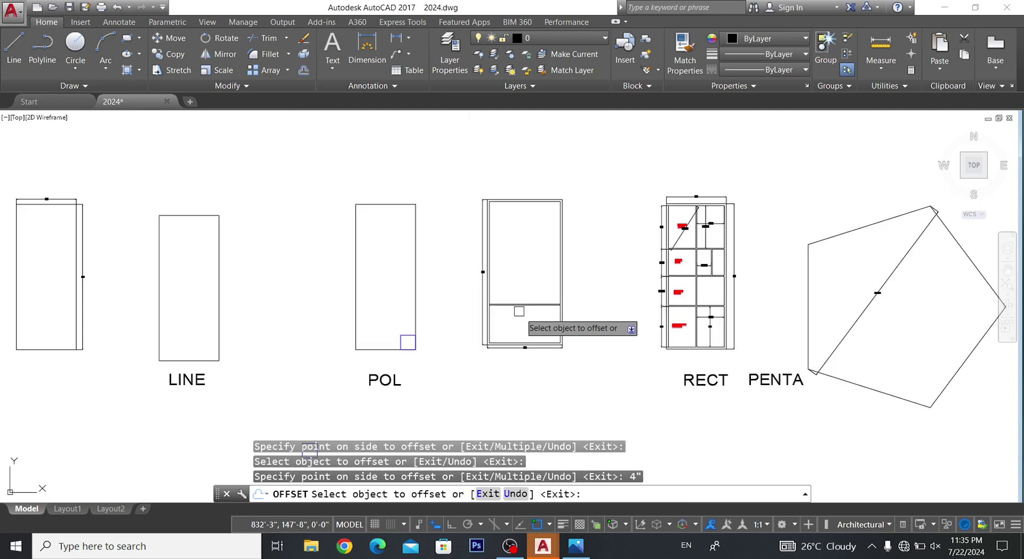
scroll(540, 367, "up", 5)
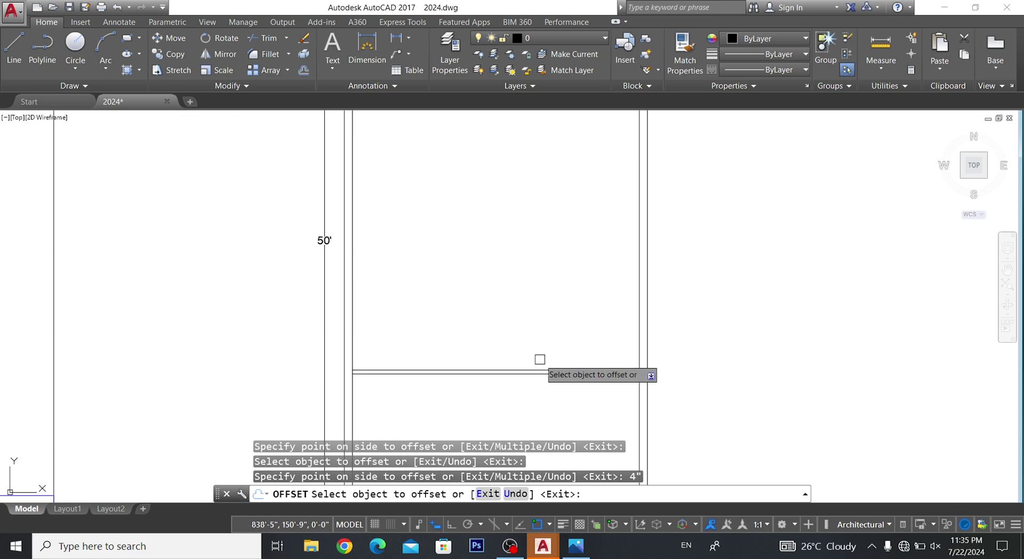
left_click(541, 369)
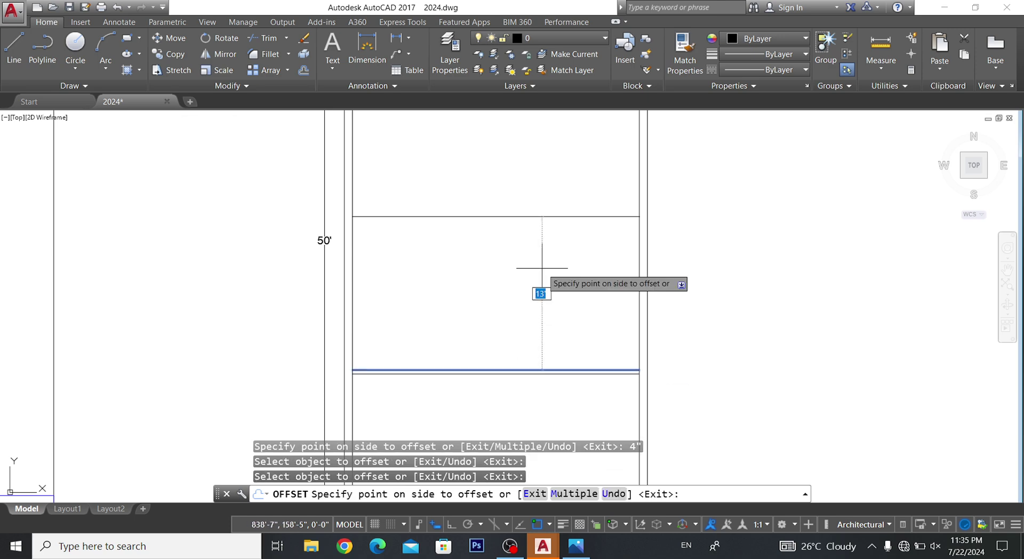
key("Return")
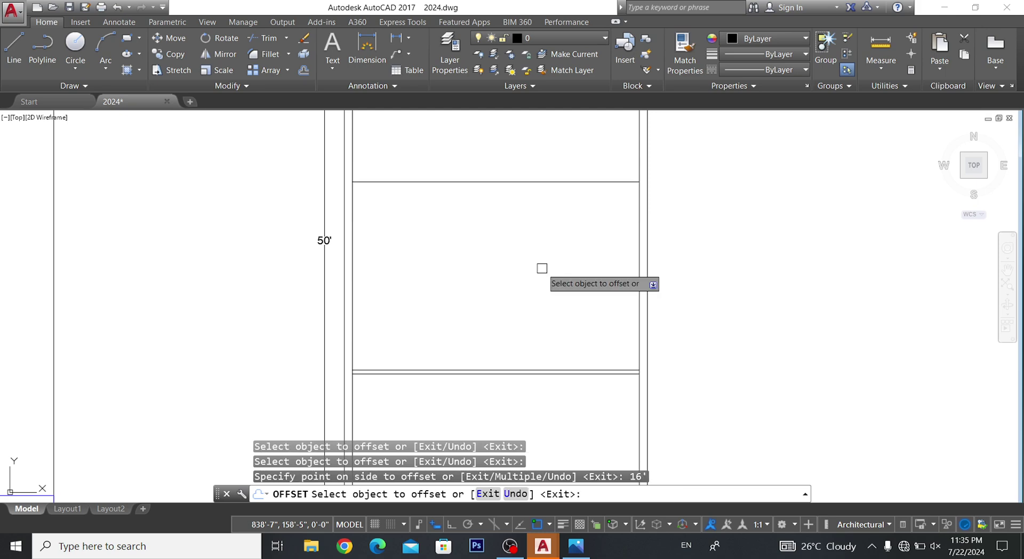
scroll(542, 269, "down", 5)
scroll(529, 350, "up", 5)
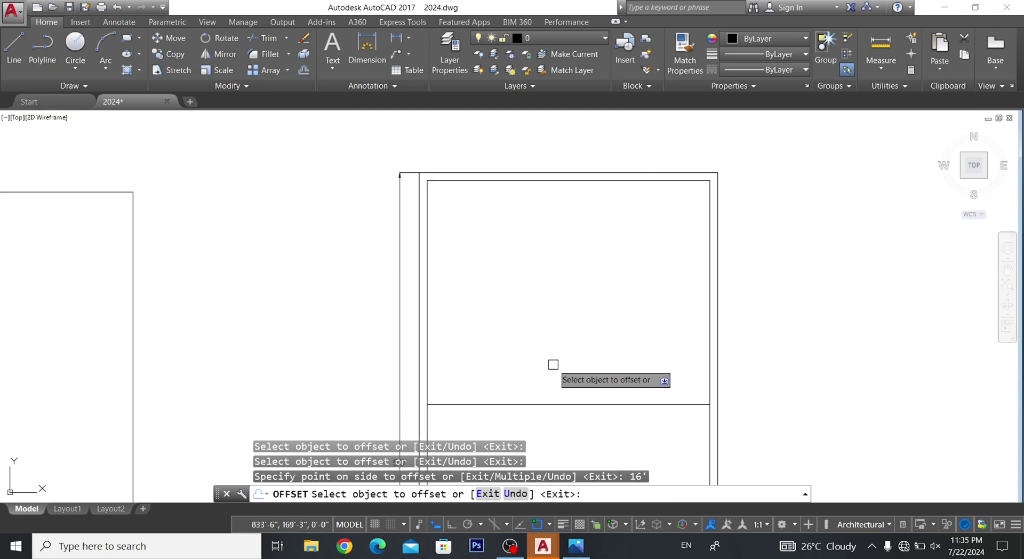
left_click(584, 403)
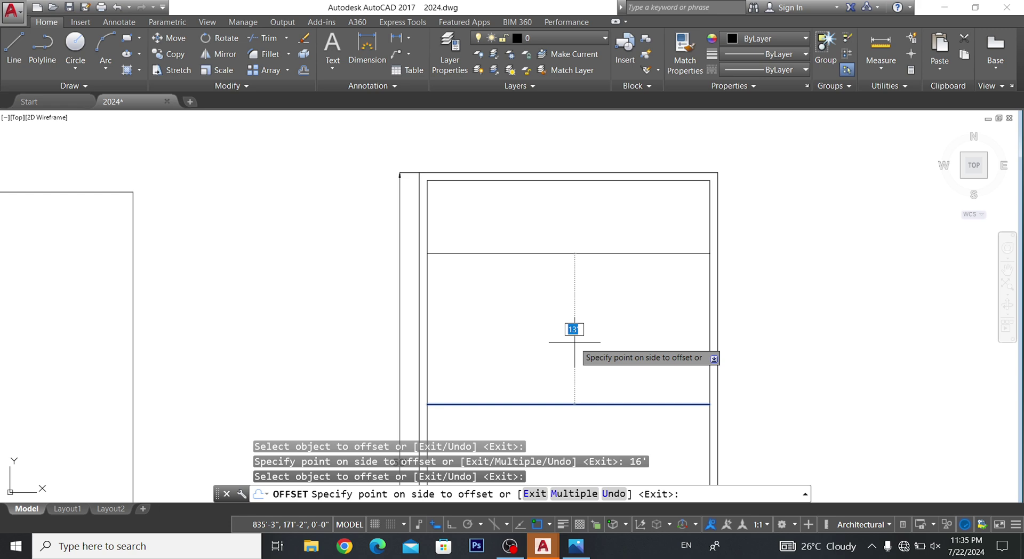
type("\"")
key("Return")
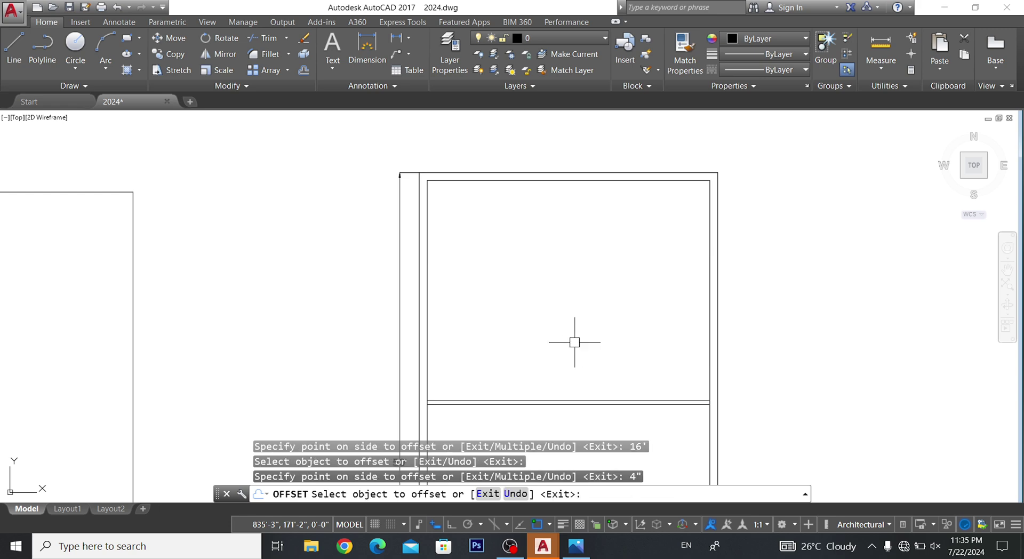
key("Escape")
key("Escape")
key("Escape")
key("Escape")
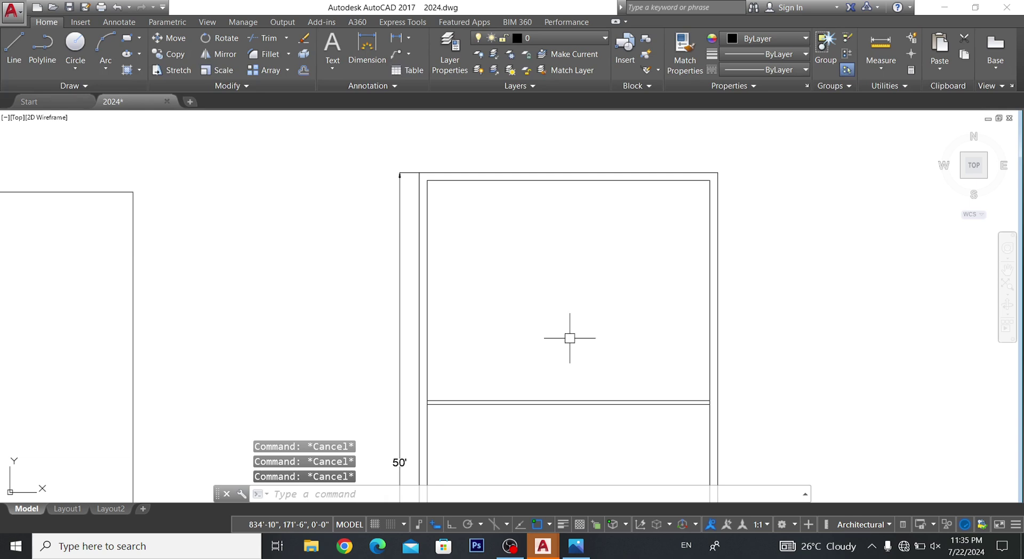
- Dimension the top room's 19' depth from the top inner wall to the upper partition
left_click(381, 43)
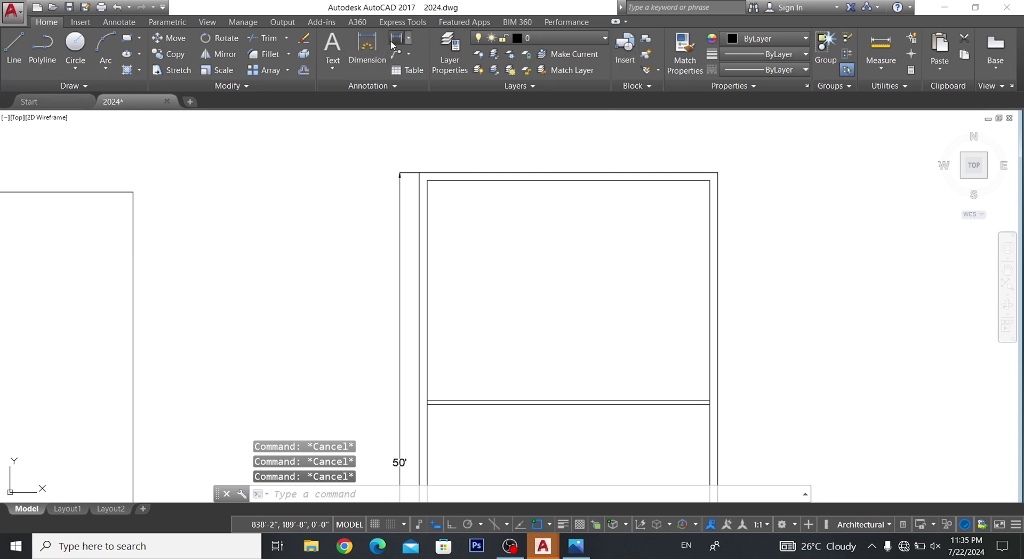
left_click(551, 181)
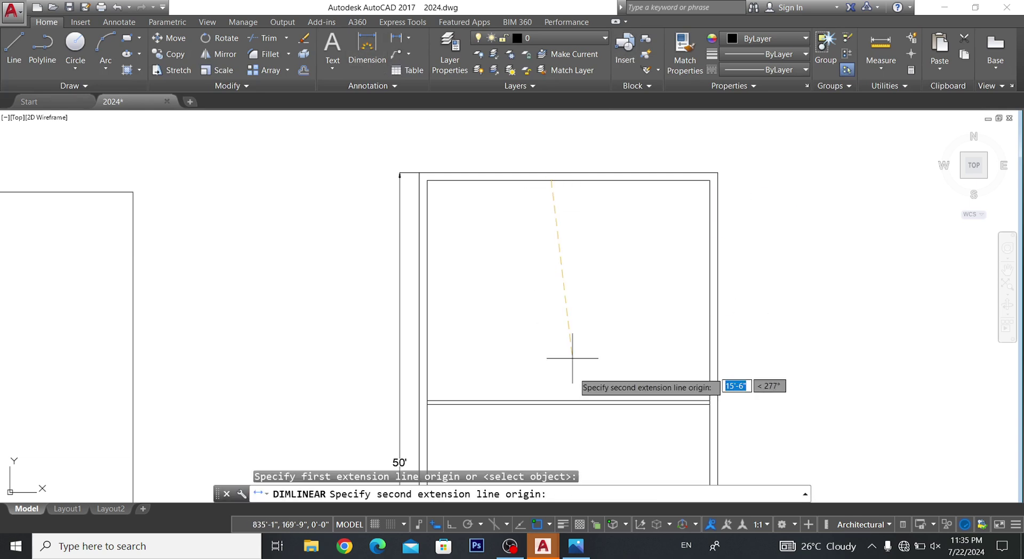
left_click(551, 402)
scroll(553, 290, "up", 3)
scroll(553, 291, "down", 3)
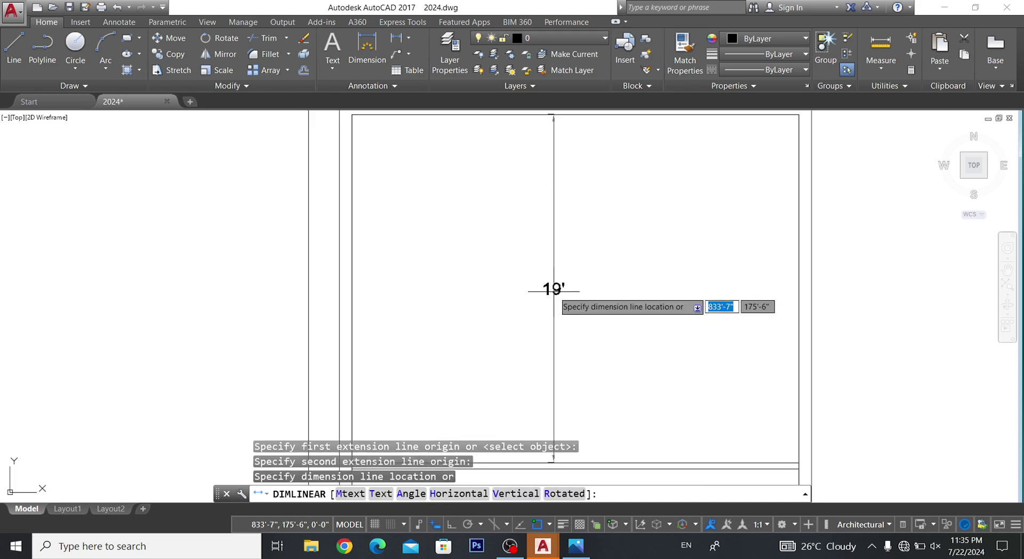
scroll(553, 291, "down", 2)
left_click(554, 291)
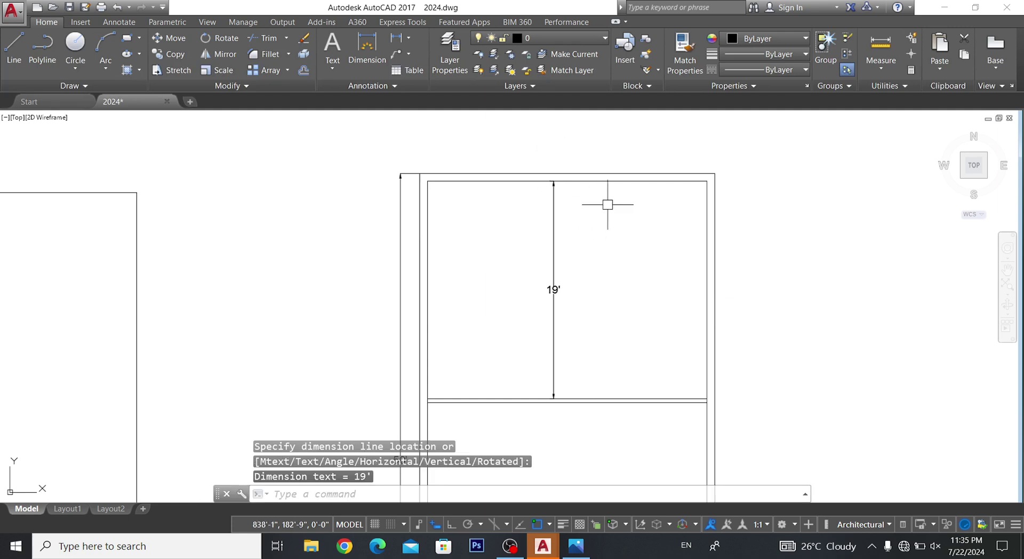
- Offset the top inner wall 4' down, then 4" lower for a third partition wall
left_click(610, 182)
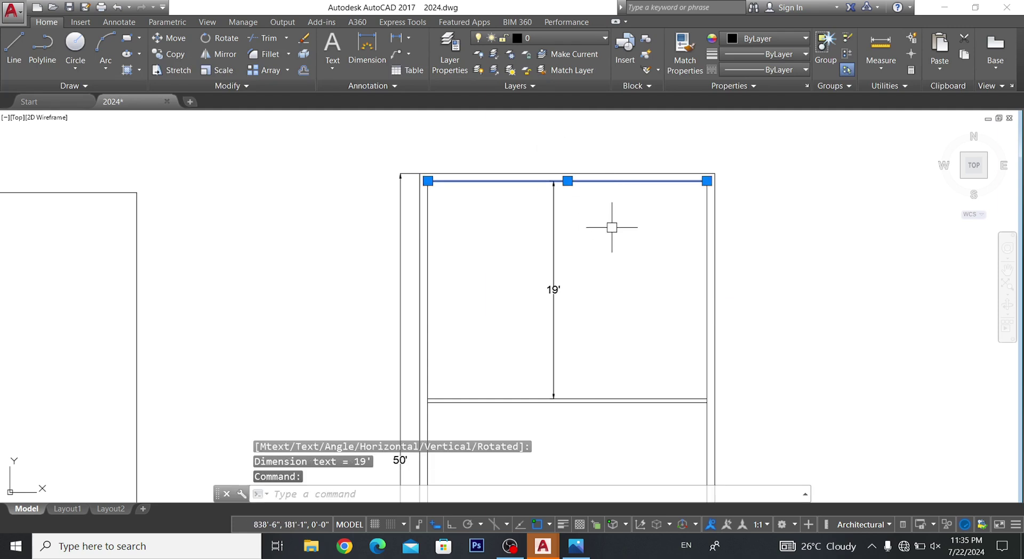
type("o")
key("Return")
type("4")
key("Return")
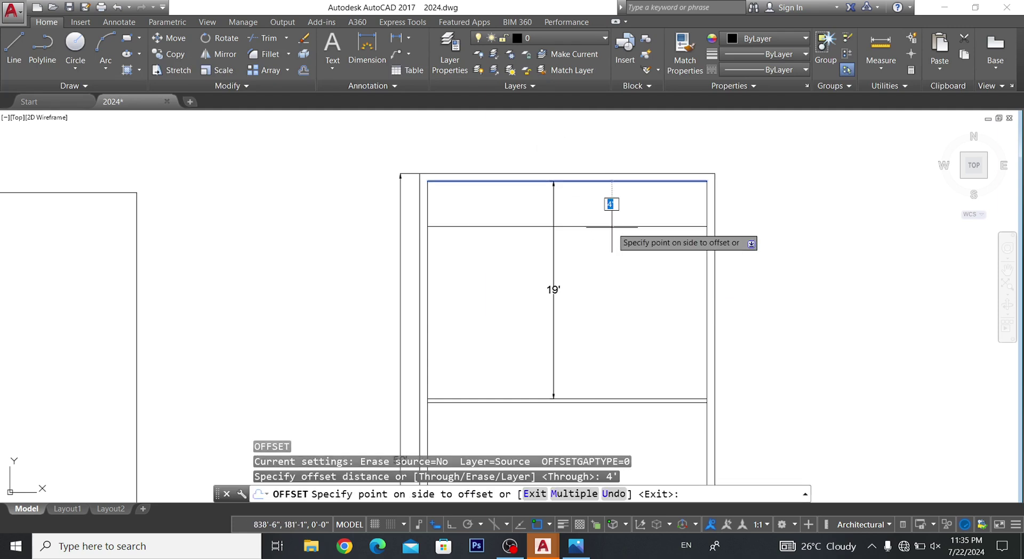
left_click(611, 227)
left_click(617, 226)
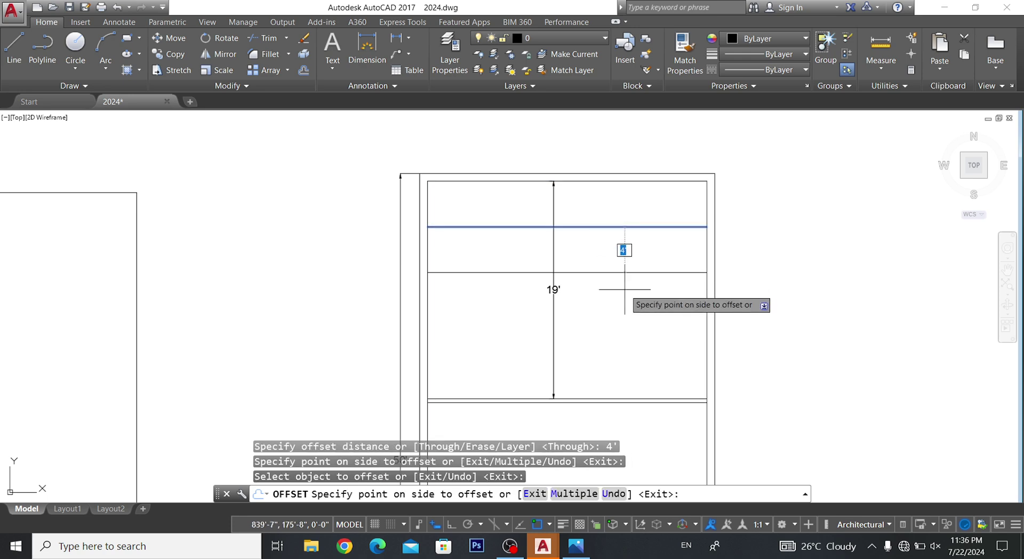
key("Return")
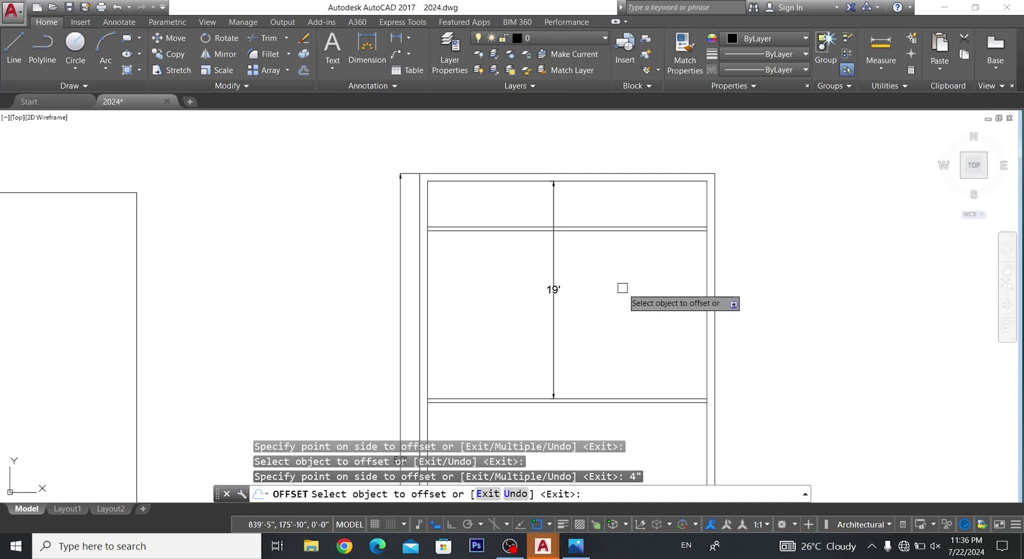
key("Escape")
scroll(610, 269, "down", 2)
middle_click_drag(590, 312, 618, 170)
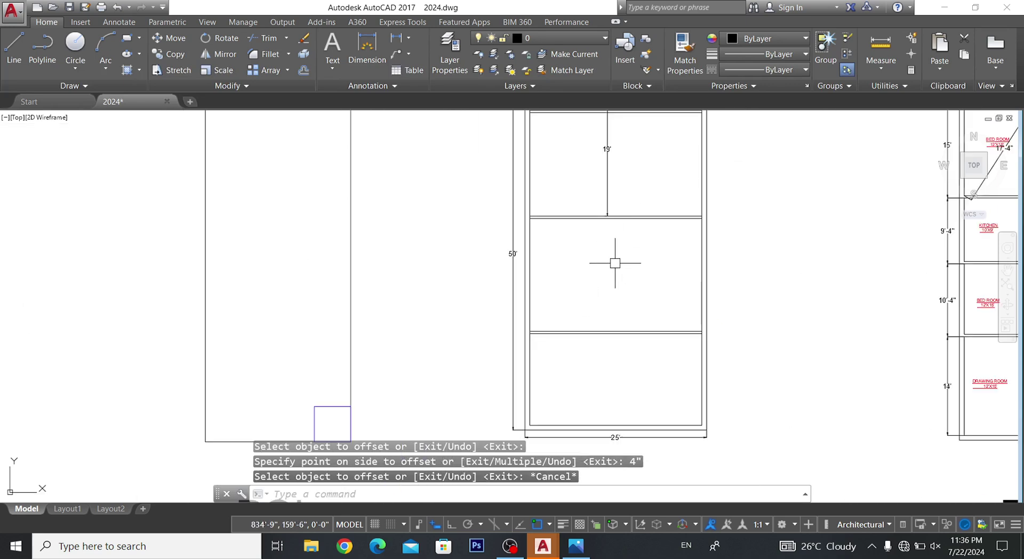
- Erase the 19' dimension and zoom in on the plan's right side
left_click(619, 170)
left_click(568, 190)
key("Delete")
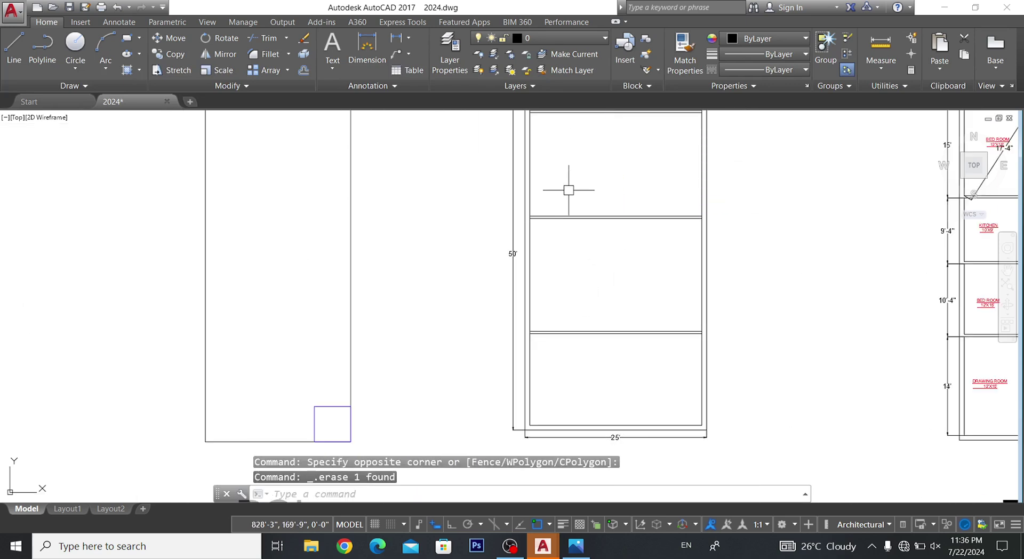
scroll(578, 377, "up", 1)
scroll(601, 399, "up", 1)
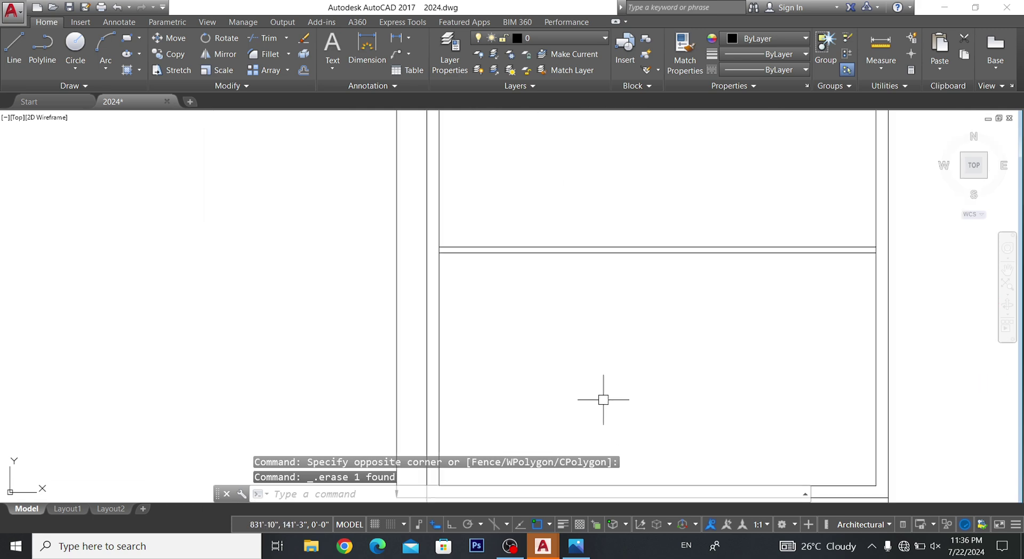
scroll(601, 400, "up", 1)
scroll(822, 190, "up", 2)
scroll(761, 228, "up", 1)
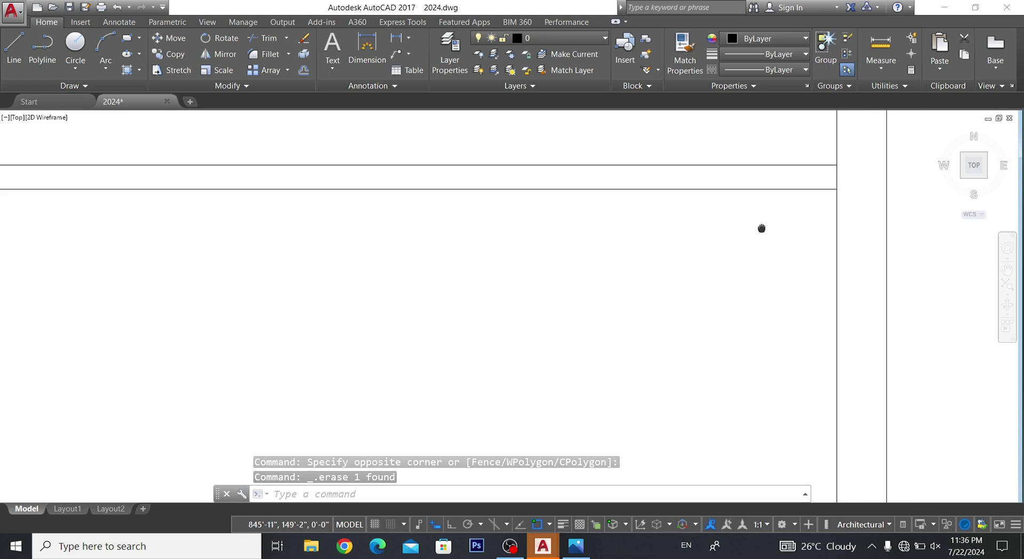
scroll(731, 246, "up", 1)
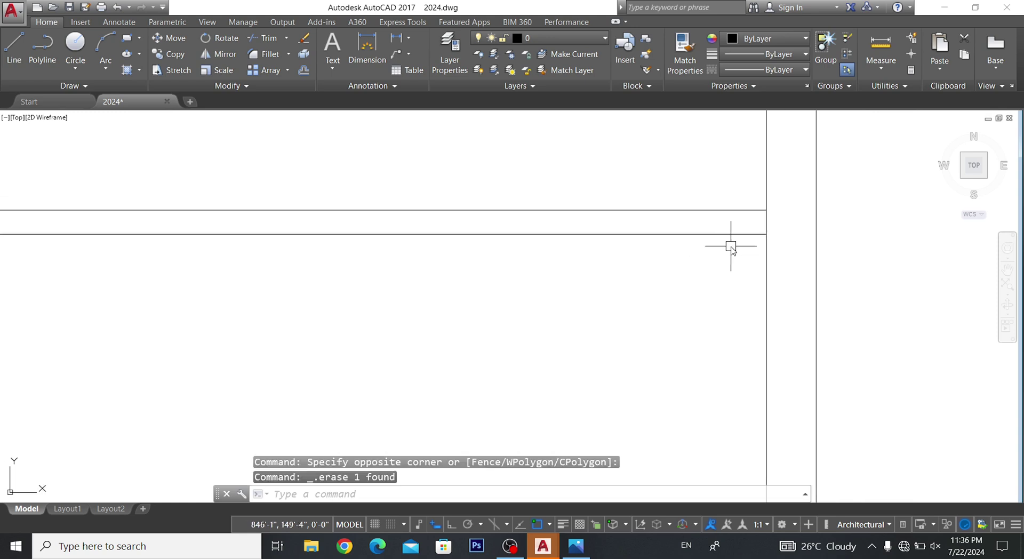
- Trim the short wall segment between the two partition lines on the right side
type("tr")
key("Return")
key("Return")
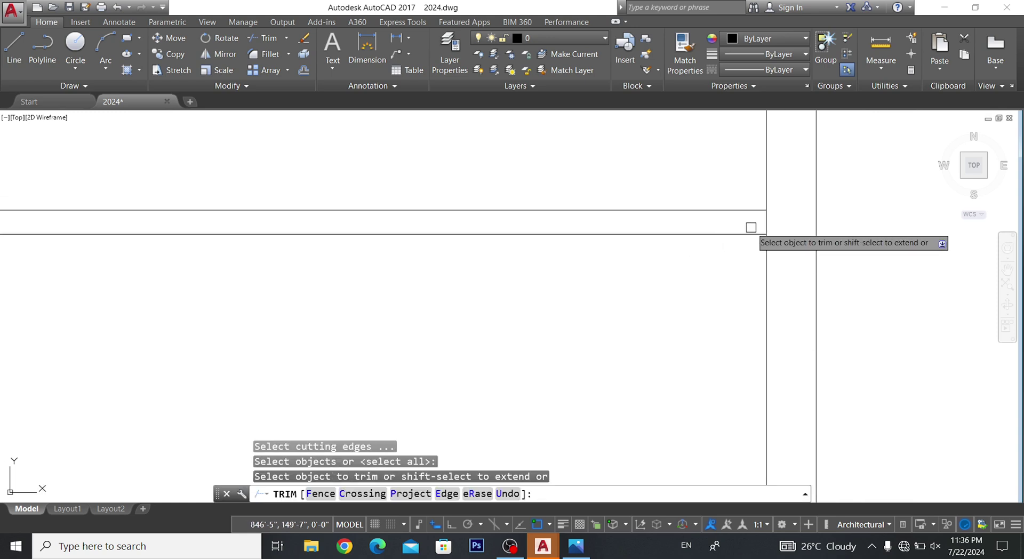
scroll(736, 219, "down", 1)
left_click_drag(722, 210, 751, 237)
scroll(757, 256, "down", 1)
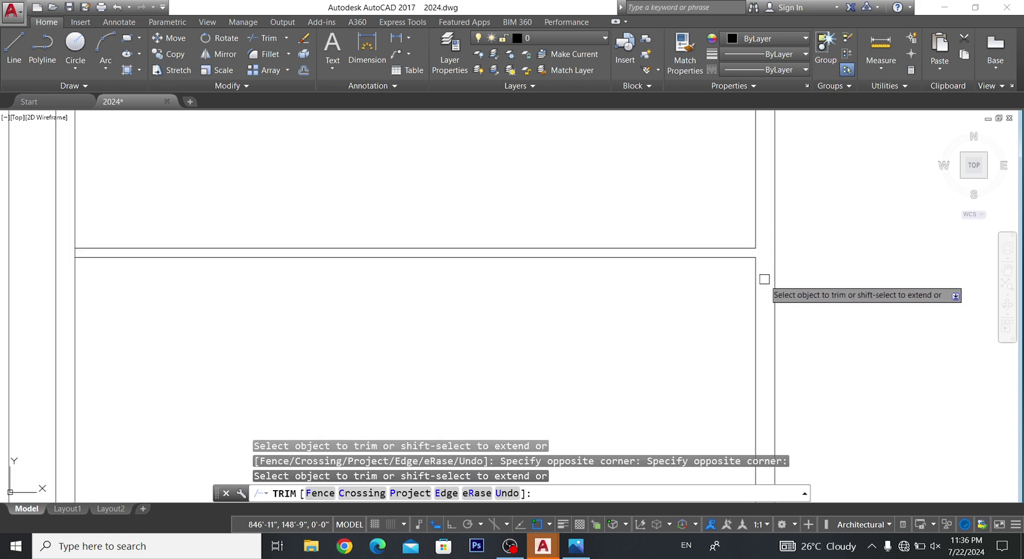
scroll(741, 270, "down", 1)
key("Escape")
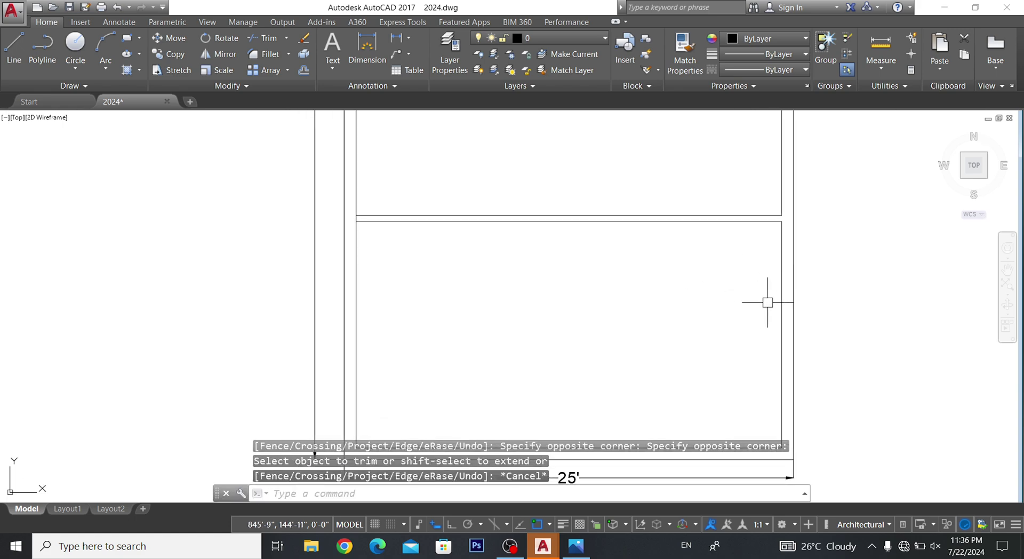
key("Escape")
key("Escape")
left_click(779, 312)
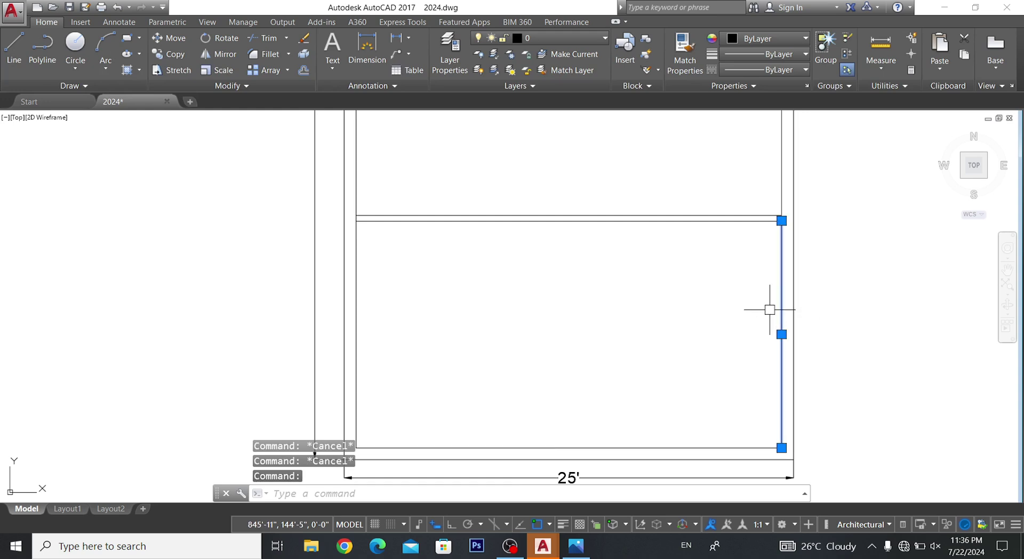
type("o")
- Offset the right inner wall 11' left, then 4" further left for the bottom-room partition
key("Return")
type("11")
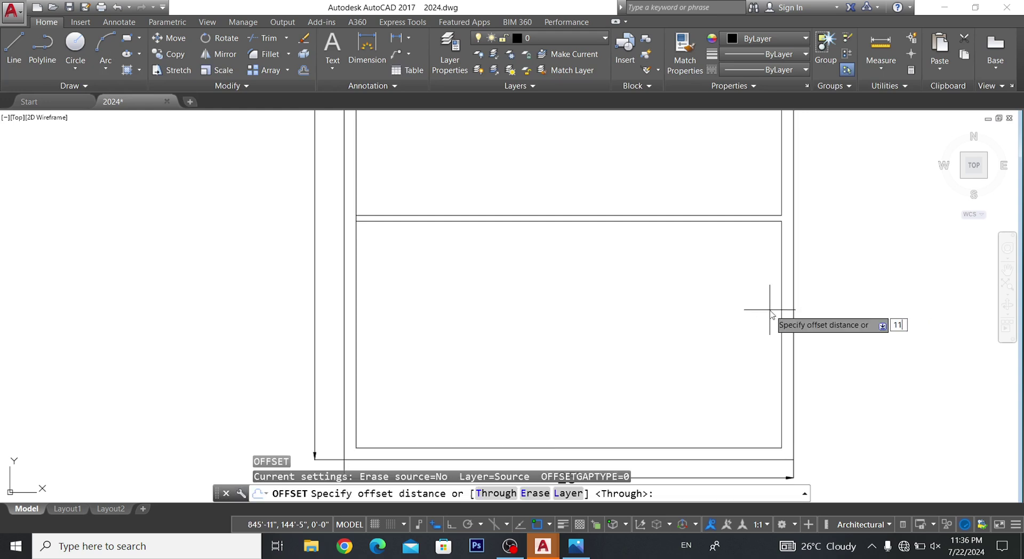
key("Return")
left_click(779, 308)
left_click(762, 309)
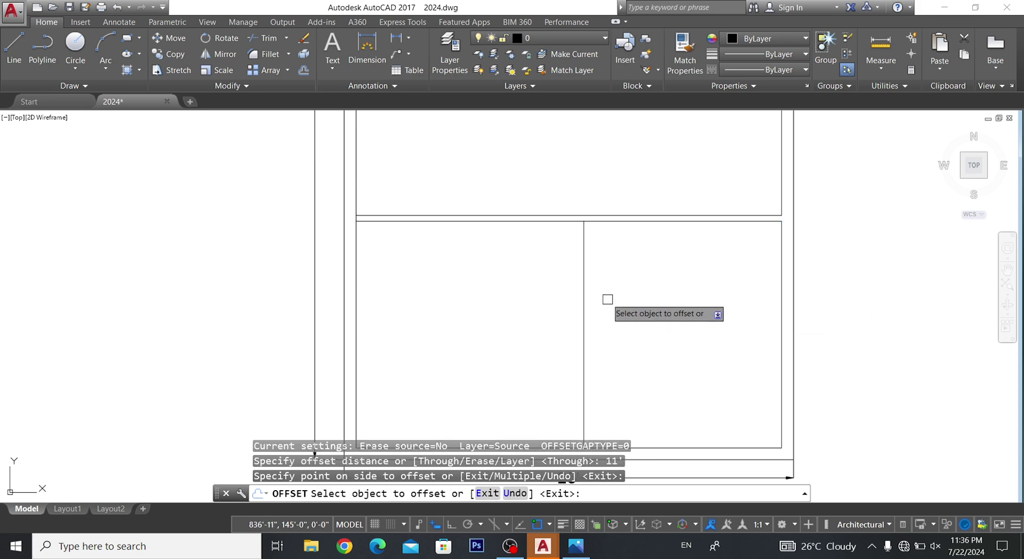
left_click(584, 298)
type("4")
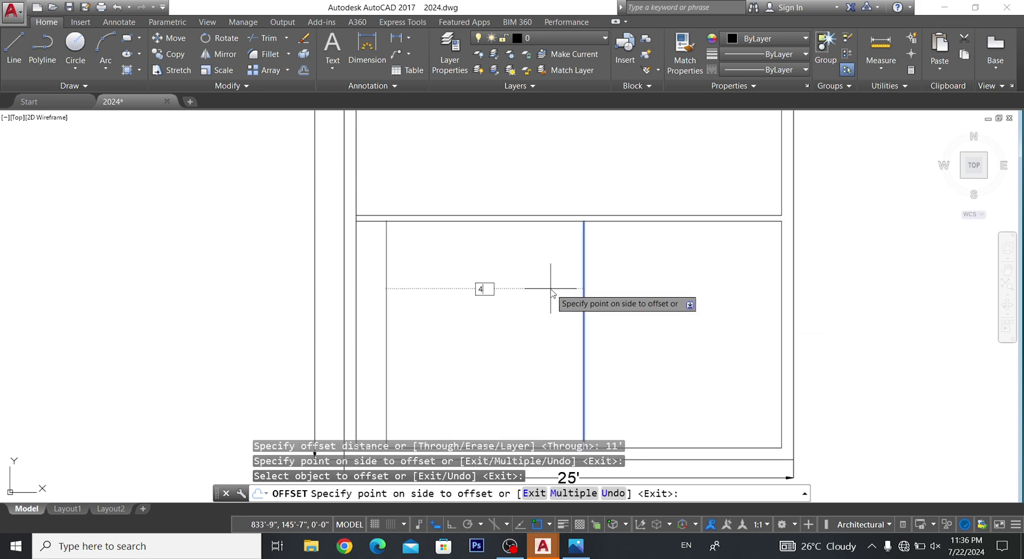
key("Return")
key("Escape")
key("Escape")
- Pan and zoom to review the plan's lower and upper rooms
scroll(650, 336, "down", 5)
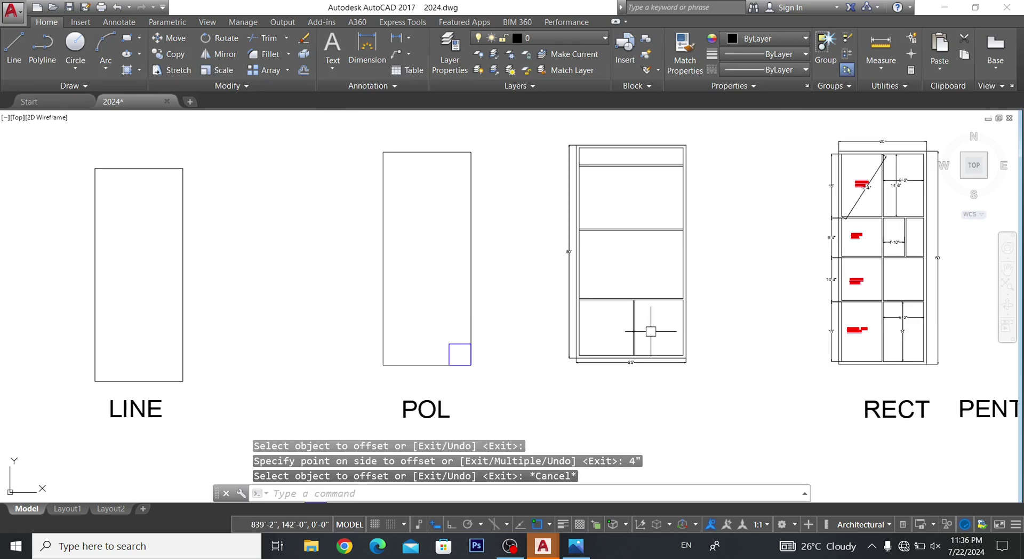
scroll(628, 342, "up", 5)
scroll(635, 354, "down", 3)
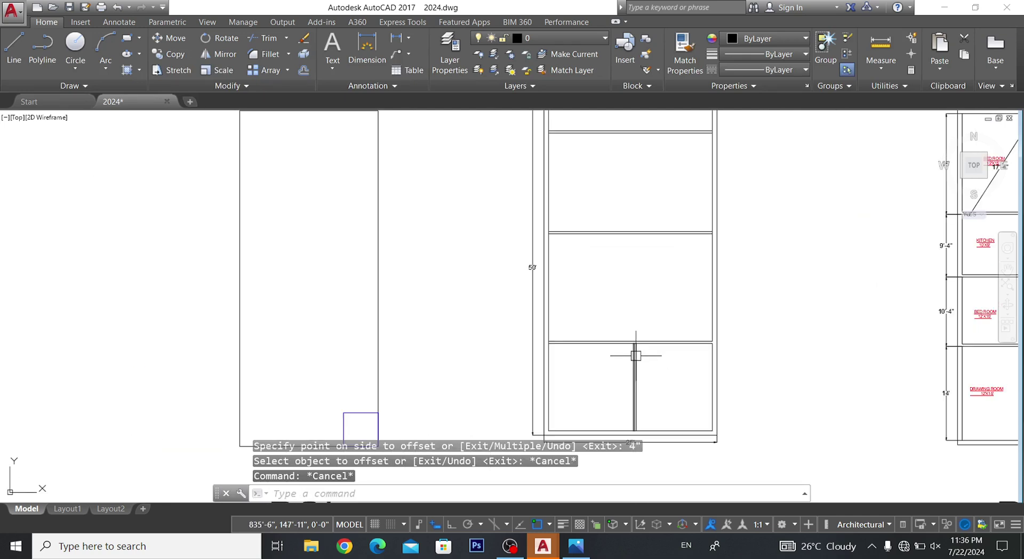
scroll(631, 336, "down", 2)
scroll(630, 384, "down", 2)
scroll(631, 384, "up", 5)
scroll(631, 389, "down", 2)
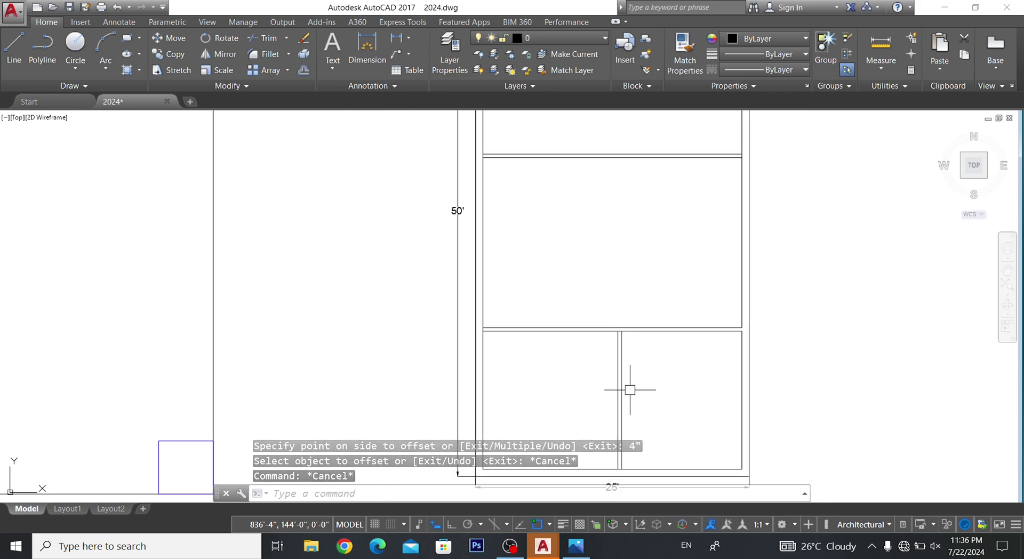
mouse_move(631, 388)
middle_mouse_down()
mouse_move(615, 288)
mouse_move(656, 377)
middle_mouse_up()
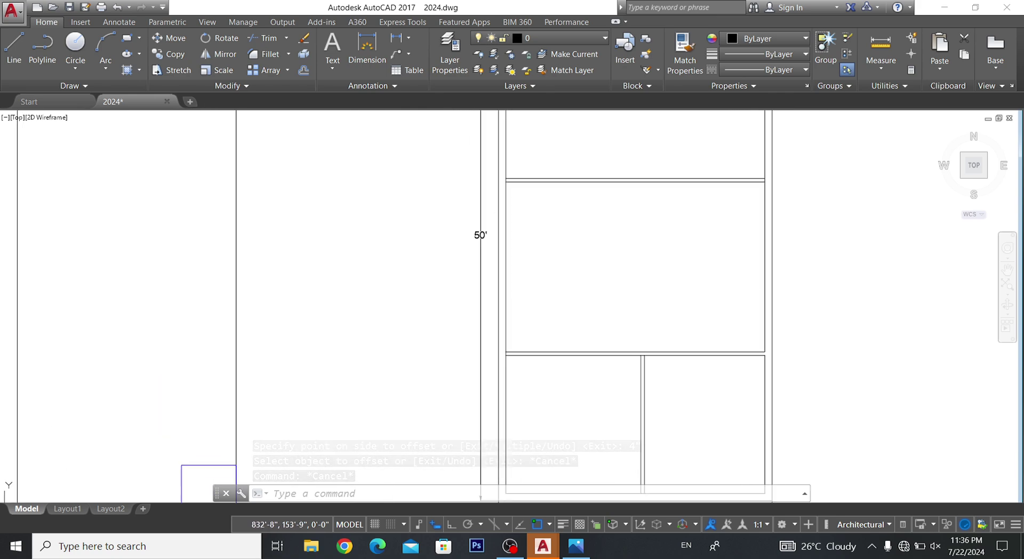
middle_click_drag(614, 253, 608, 288)
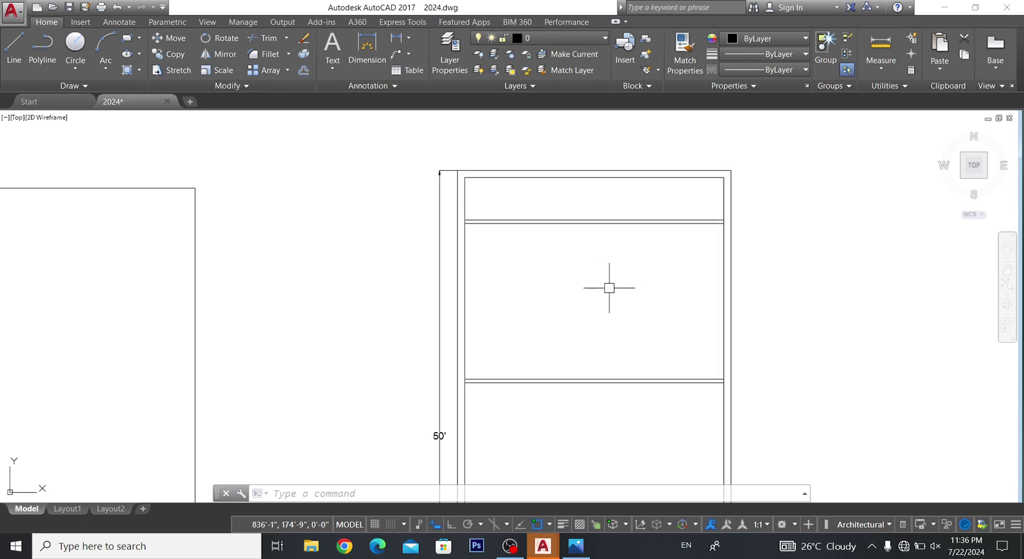
scroll(608, 288, "up", 2)
- Draw a vertical centre line with Ortho between the upper and lower partitions
left_click(612, 187)
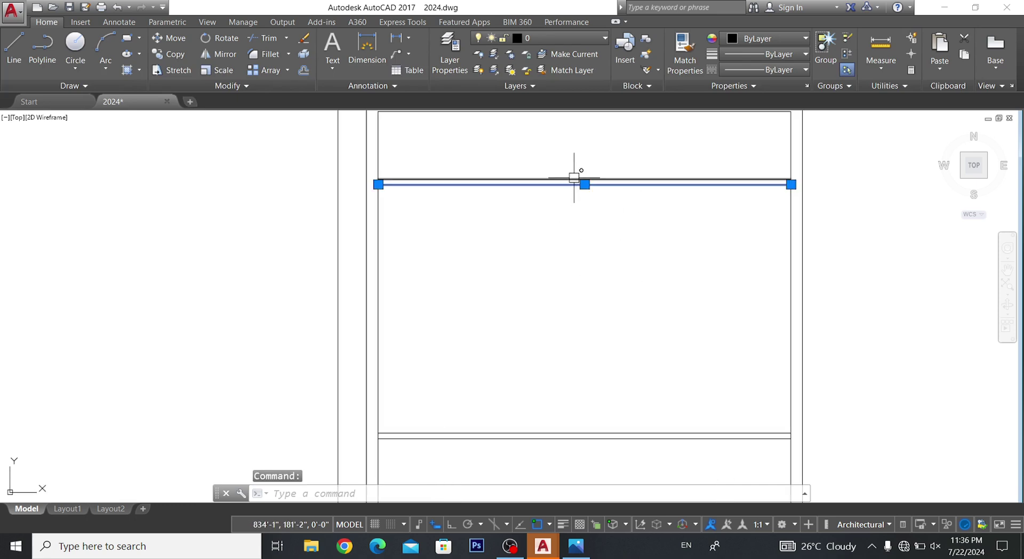
left_click(16, 49)
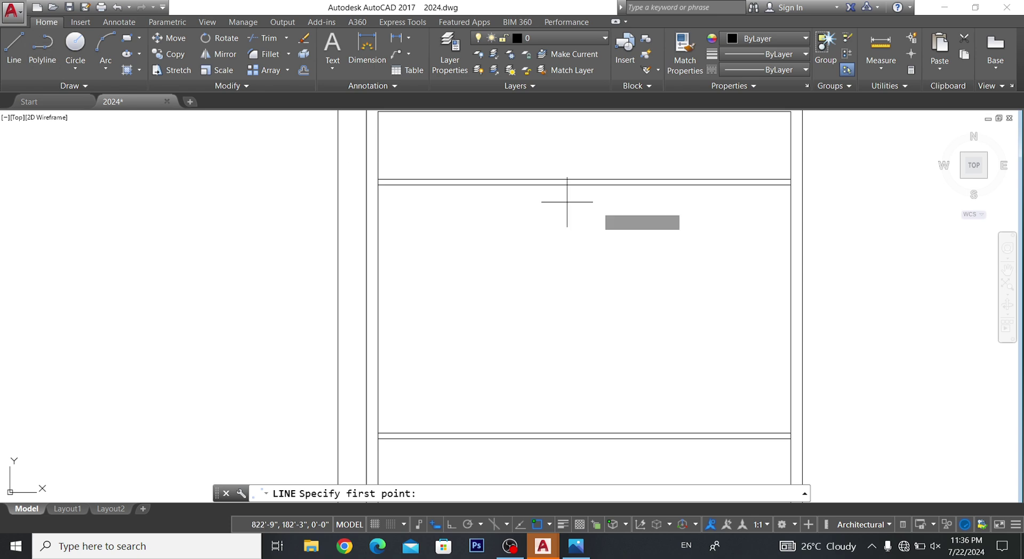
left_click(585, 184)
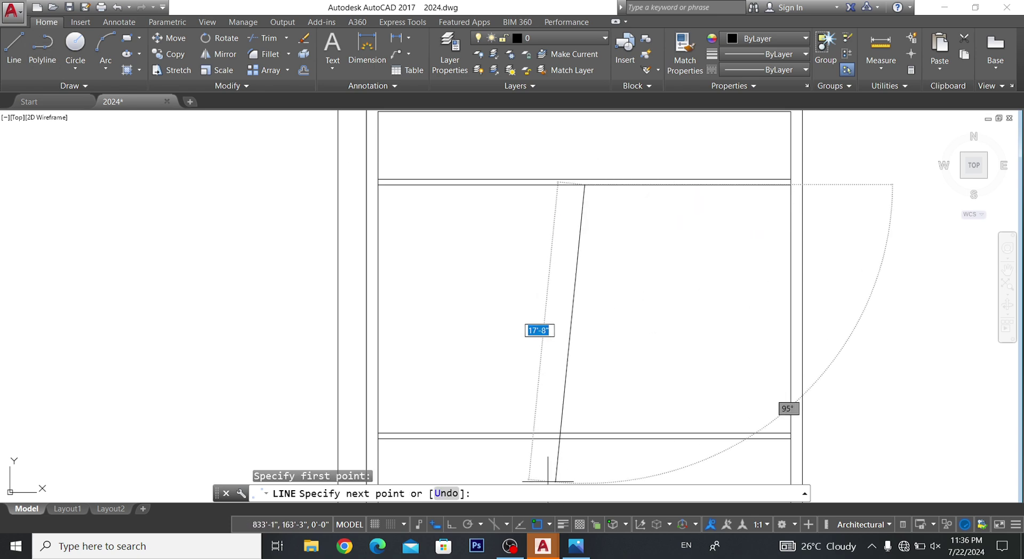
left_click(451, 524)
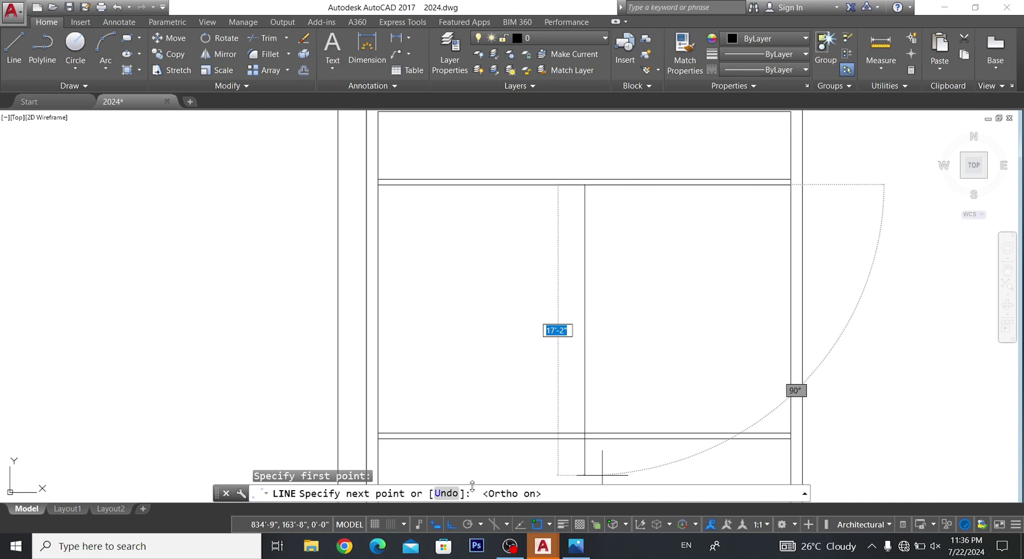
left_click(584, 433)
key("Escape")
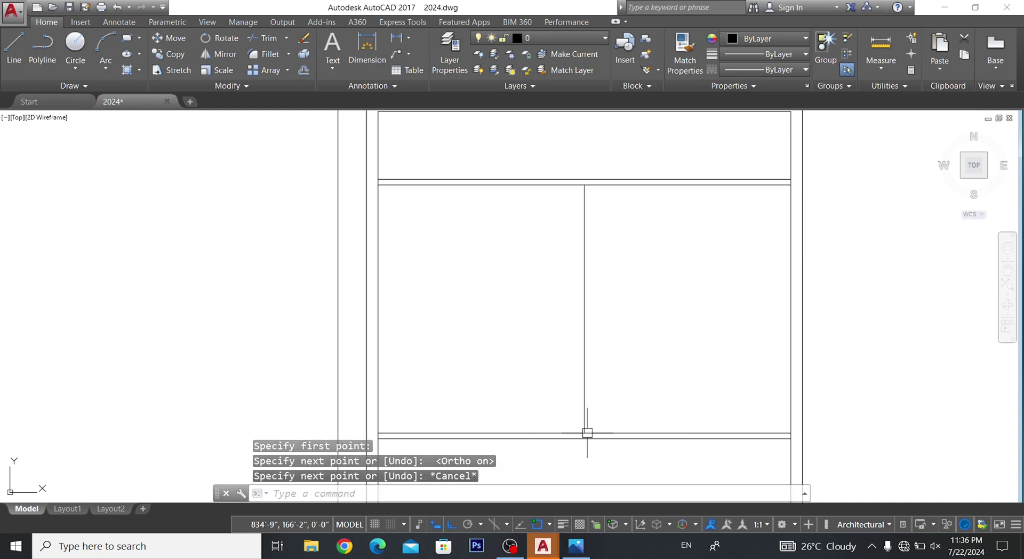
- Offset the centre line 2" to each side to form the partition's wall lines
left_click(583, 362)
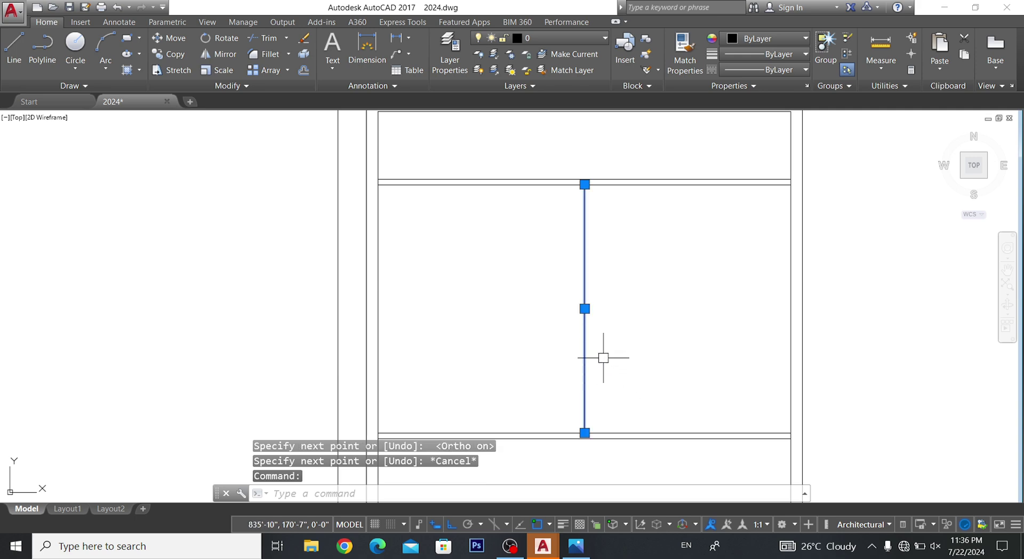
type("o")
key("Return")
type("2")
key("Return")
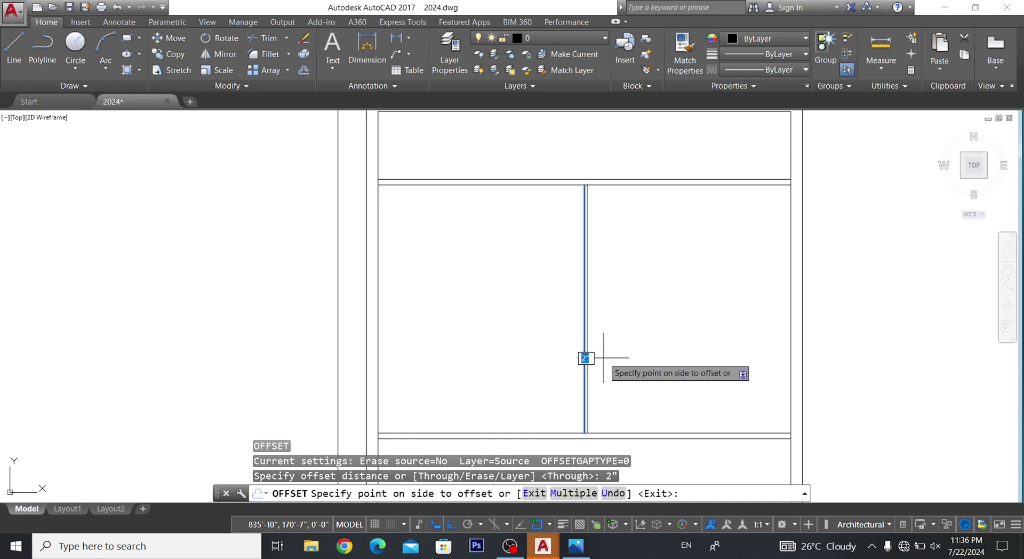
scroll(589, 278, "up", 5)
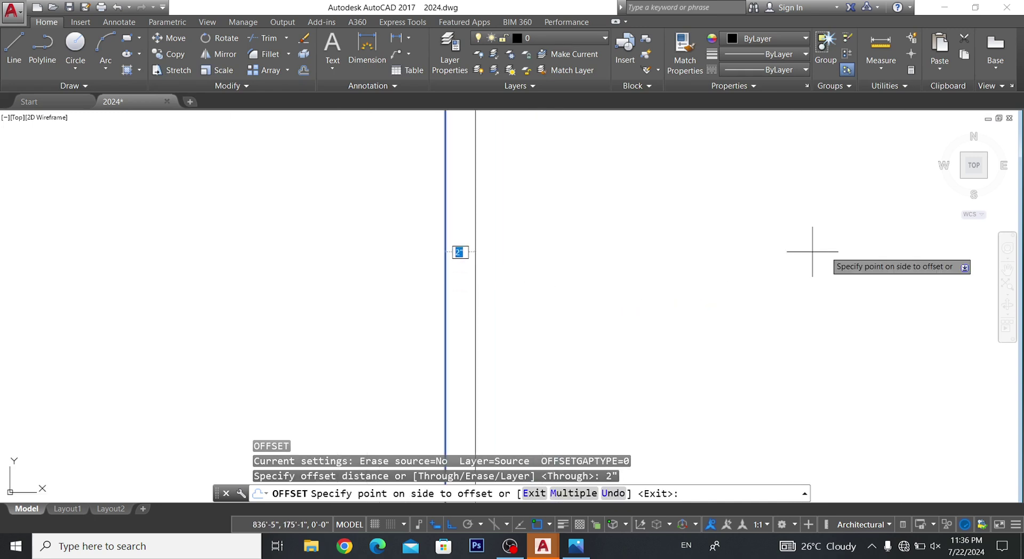
scroll(430, 270, "up", 2)
left_click(592, 271)
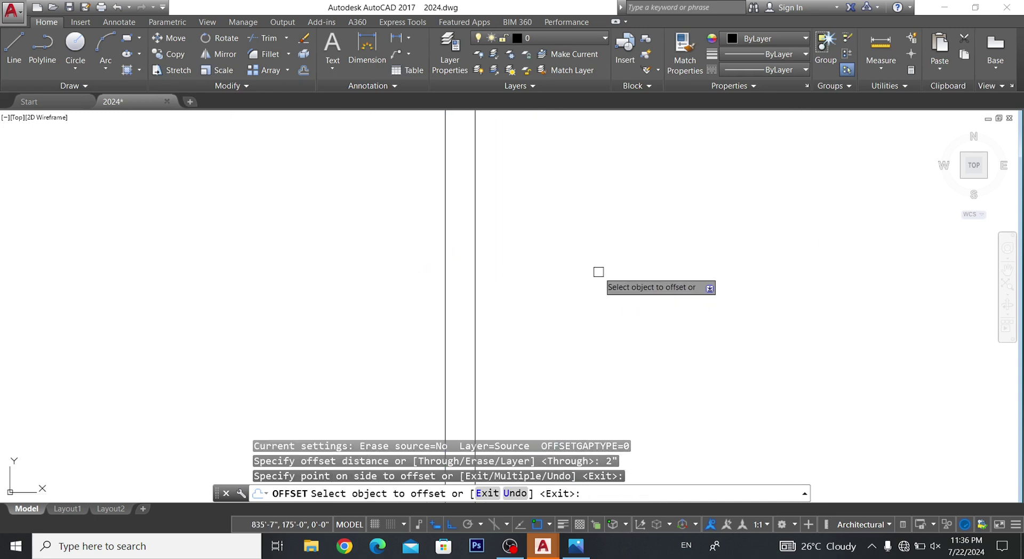
left_click(445, 266)
left_click(393, 267)
key("Escape")
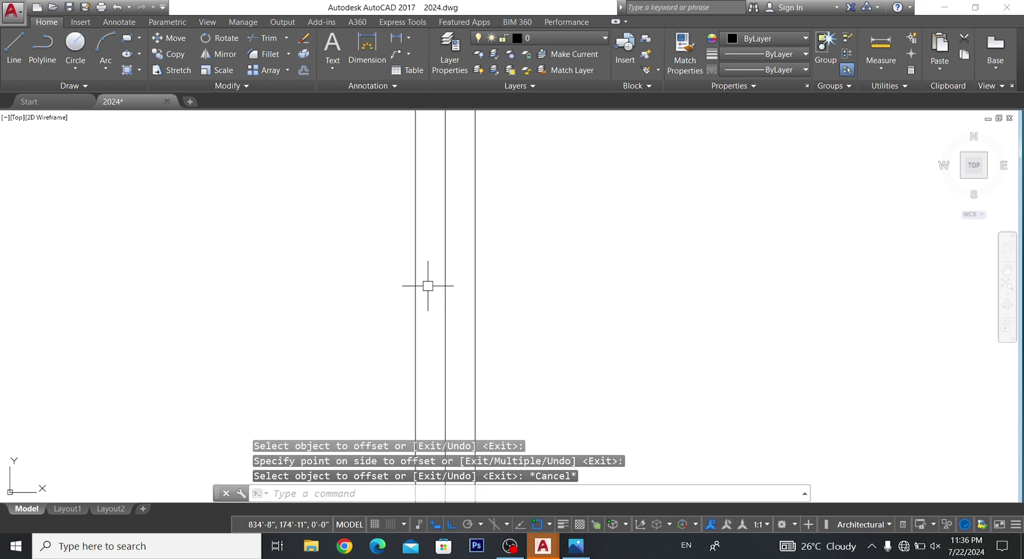
key("Escape")
key("Escape")
- Erase the original centre line, leaving only the two wall lines
left_click(444, 285)
scroll(455, 281, "down", 5)
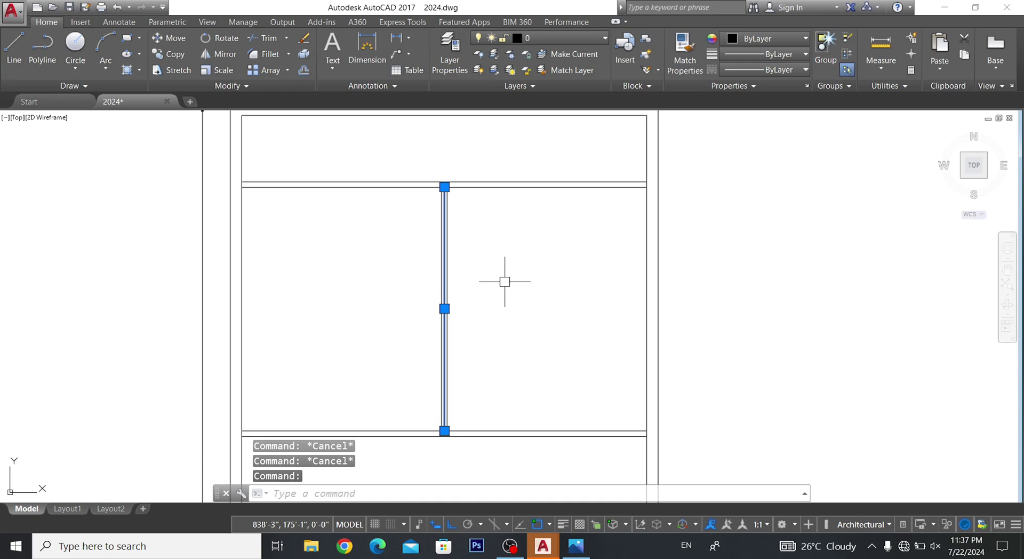
key("Delete")
scroll(509, 288, "down", 3)
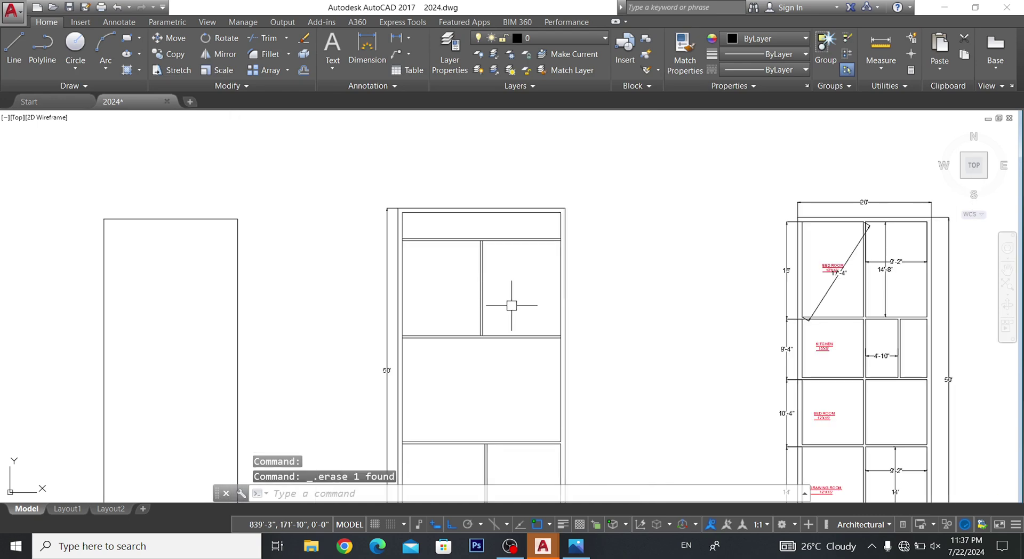
mouse_move(487, 429)
middle_mouse_down()
mouse_move(480, 246)
mouse_move(511, 307)
mouse_move(512, 343)
middle_mouse_up()
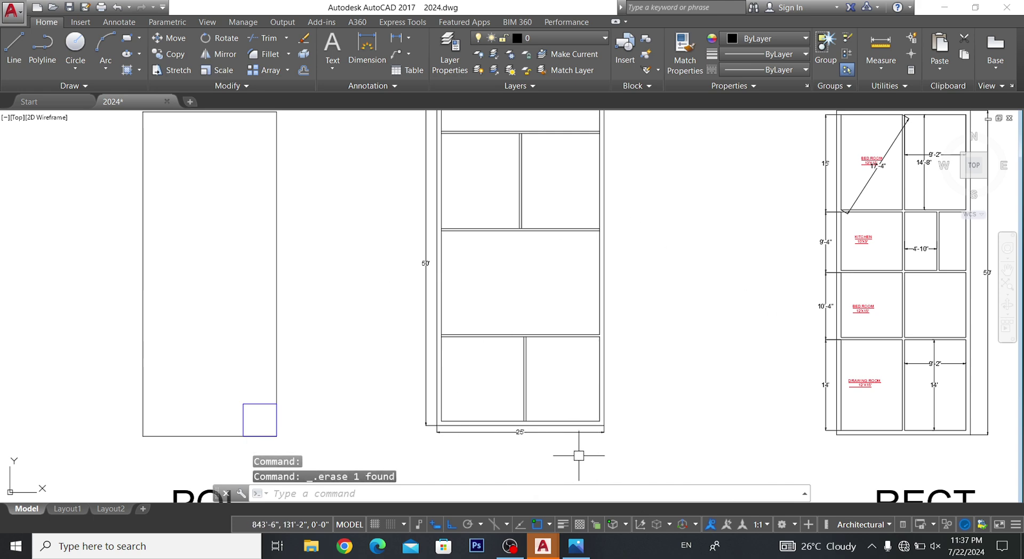
scroll(533, 438, "up", 4)
middle_click_drag(505, 426, 592, 468)
- Draw a short jamb line across the bottom 25' wall
scroll(592, 469, "up", 2)
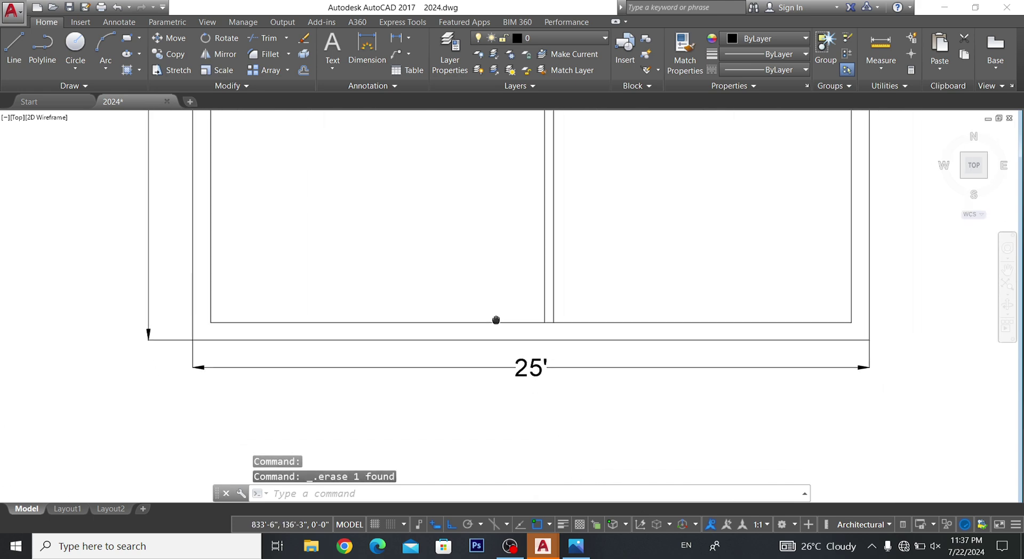
left_click(14, 47)
scroll(423, 298, "up", 2)
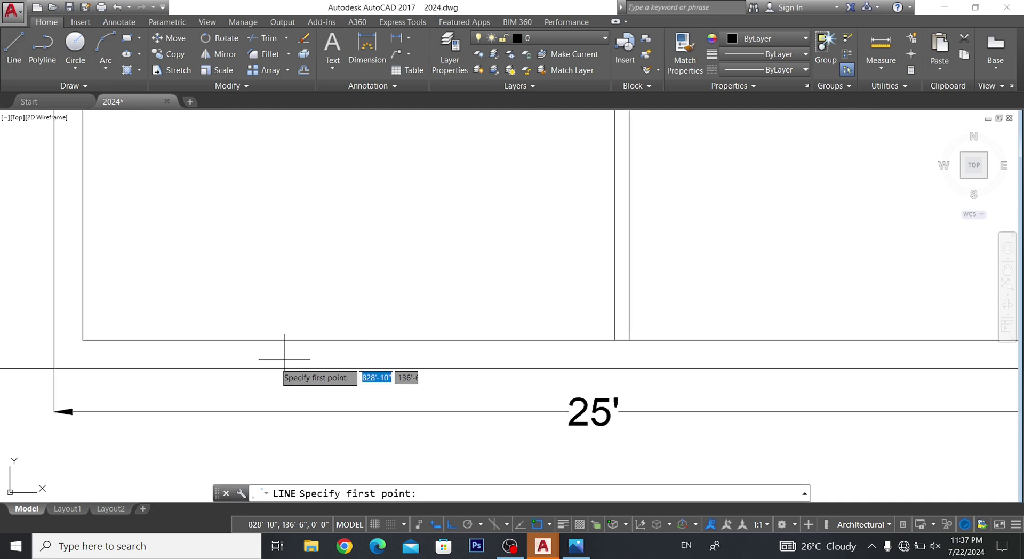
left_click(186, 340)
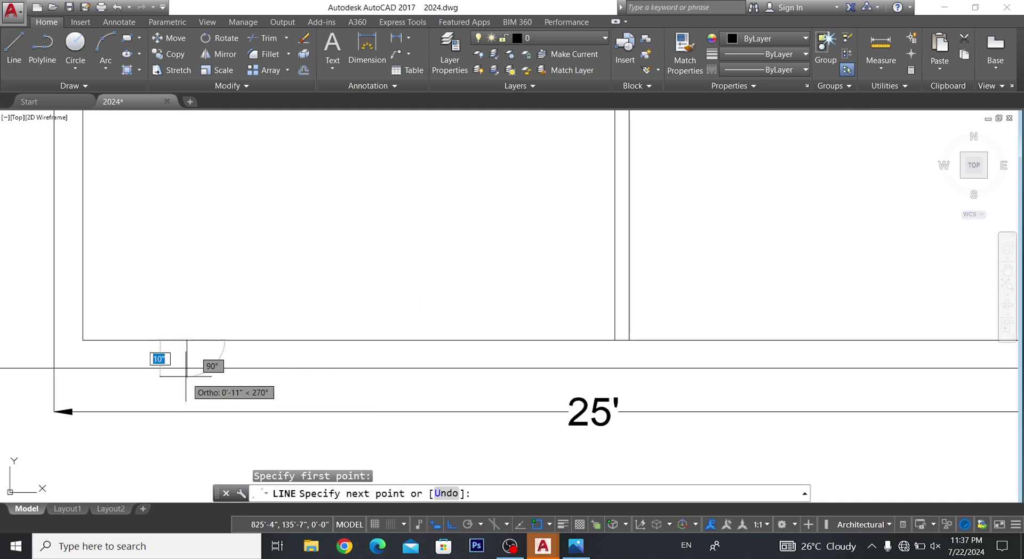
left_click(184, 367)
key("Escape")
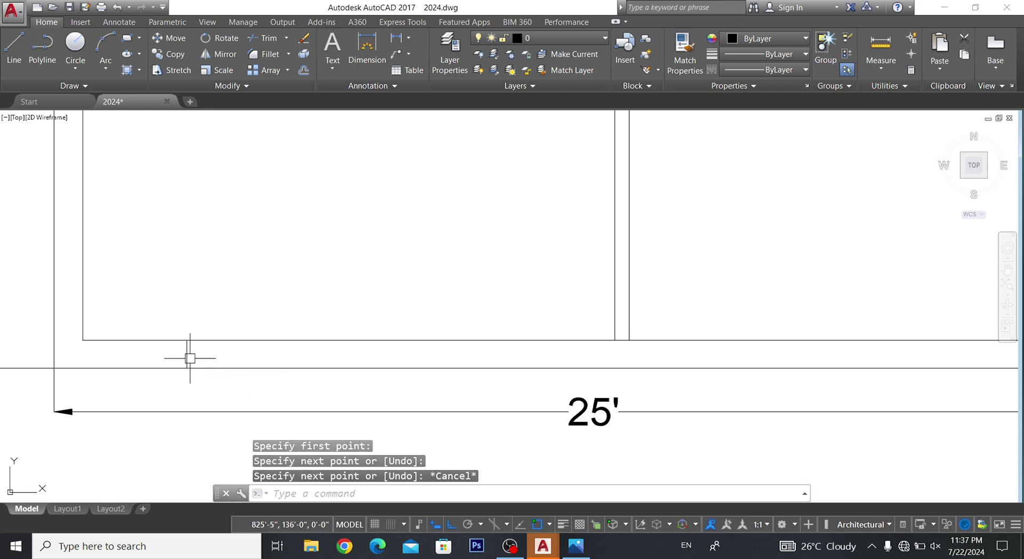
- Offset the jamb line 8' and then another 4' to mark the opening edges
left_click(186, 353)
key("Return")
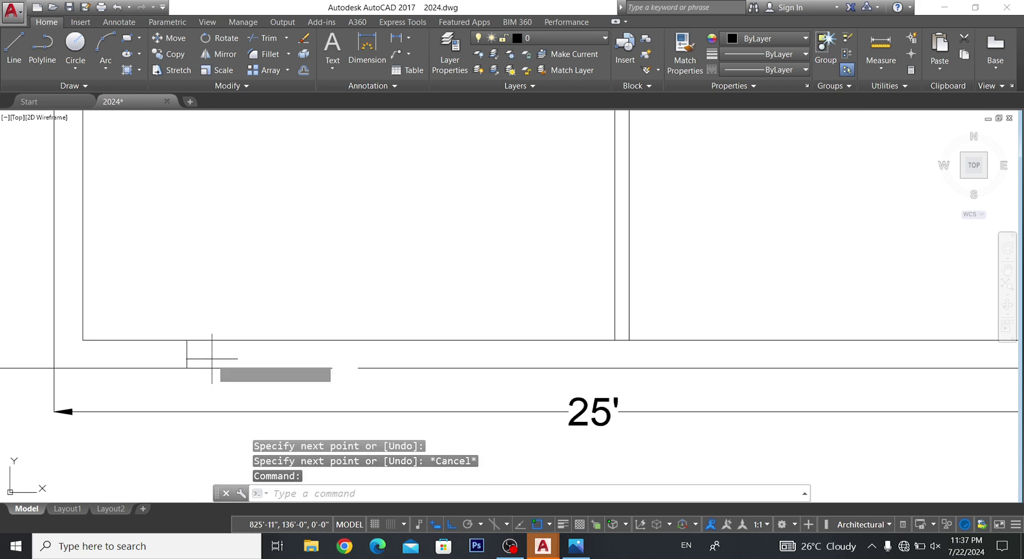
type("8")
key("Return")
left_click(354, 347)
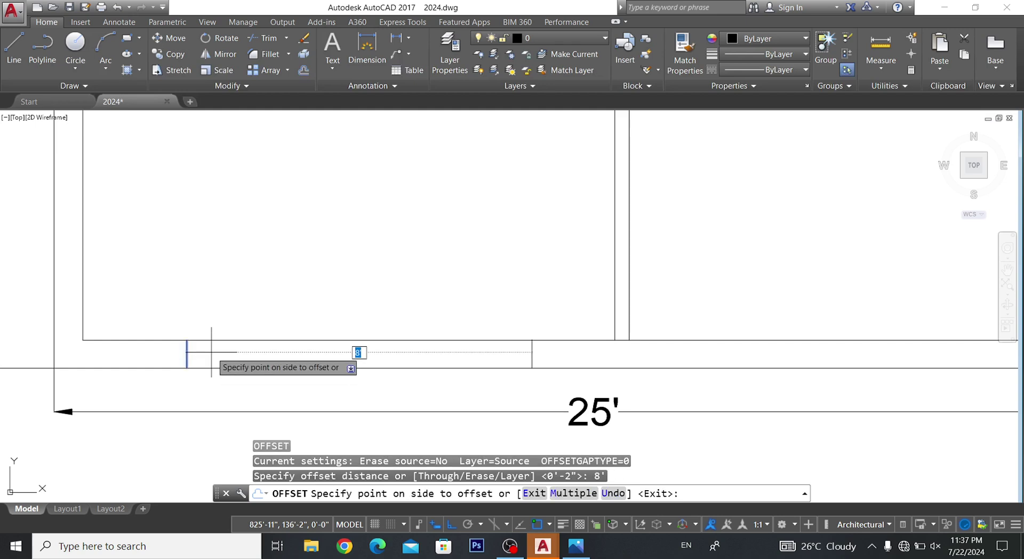
scroll(214, 350, "up", 2)
left_click(171, 349)
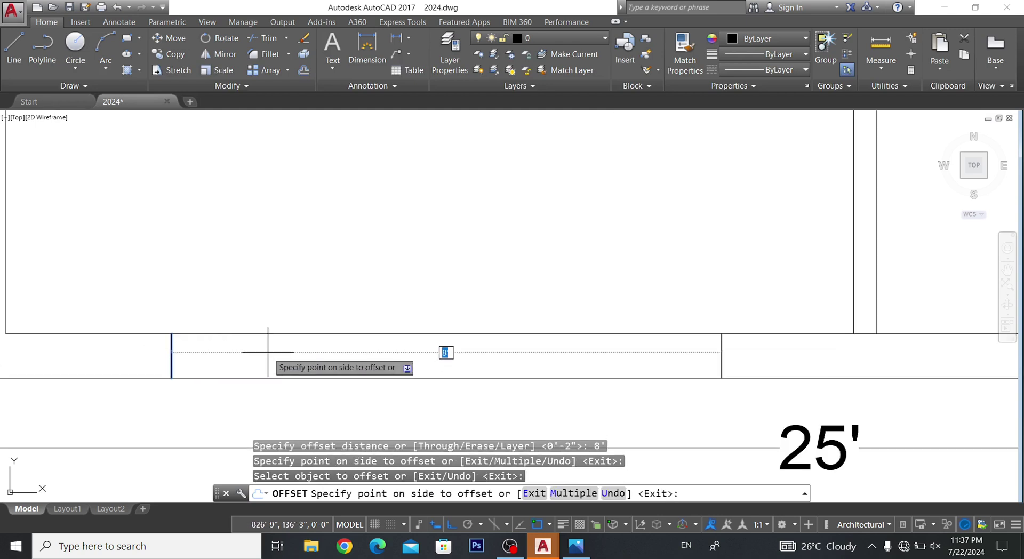
type("4")
key("Return")
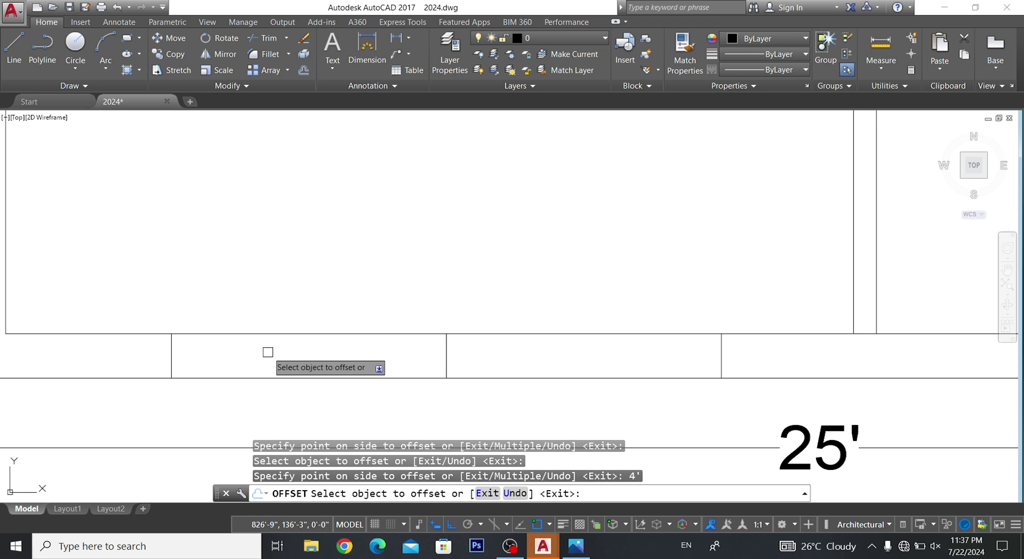
key("Escape")
scroll(350, 310, "down", 5)
key("Escape")
key("Escape")
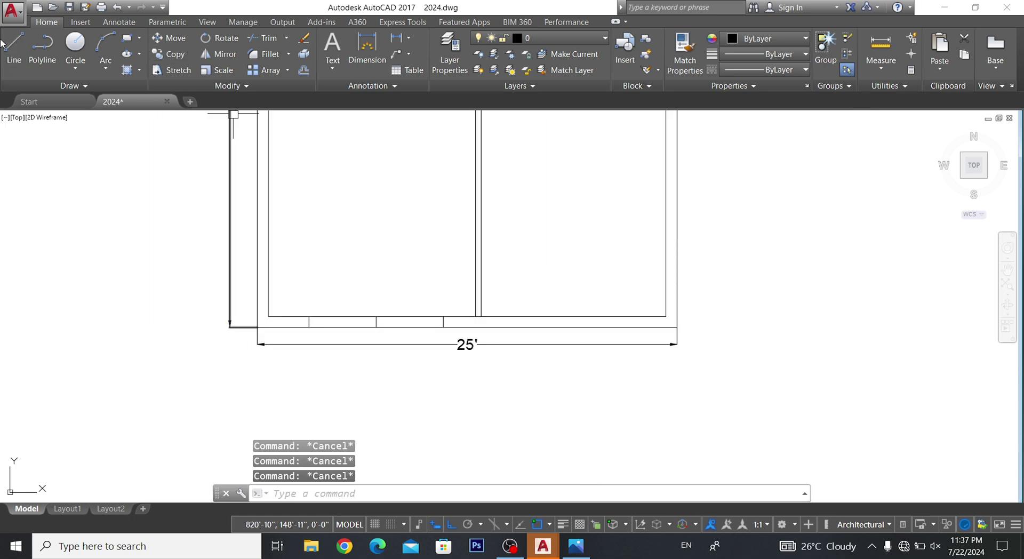
- Draw a line through the middle of the wall from its midpoint to the far jamb
left_click(7, 43)
scroll(304, 320, "up", 5)
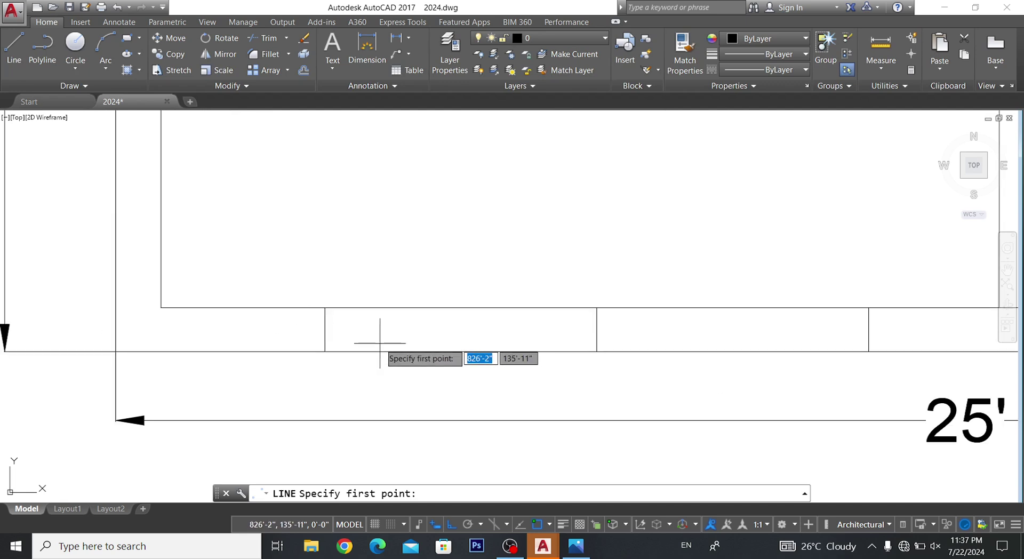
left_click(325, 330)
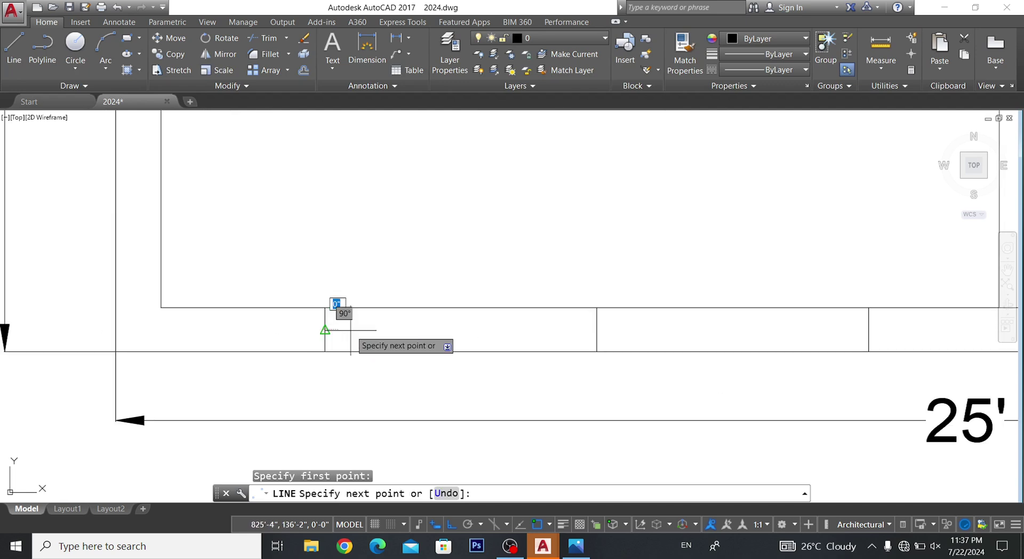
left_click(869, 329)
key("Escape")
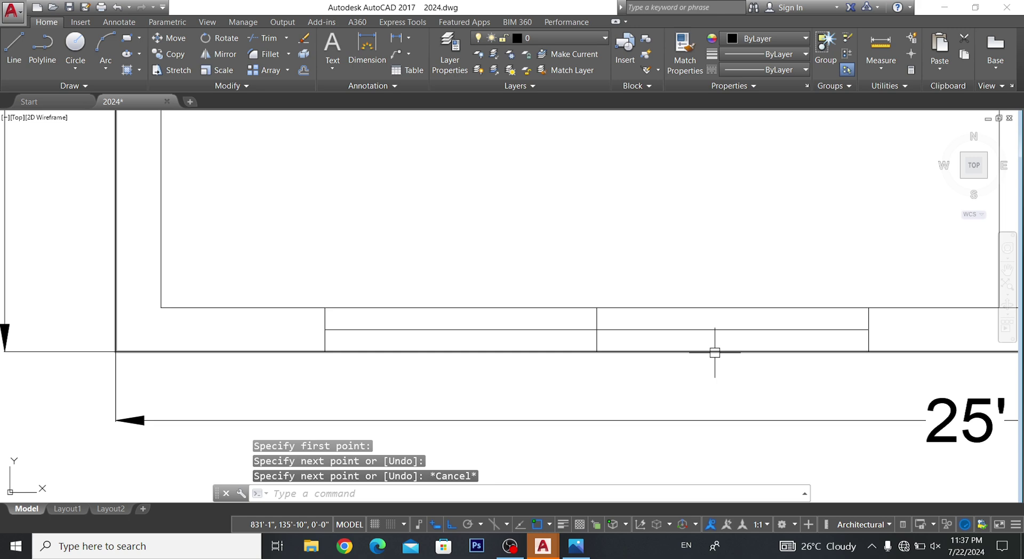
key("Escape")
key("Escape")
key("Escape")
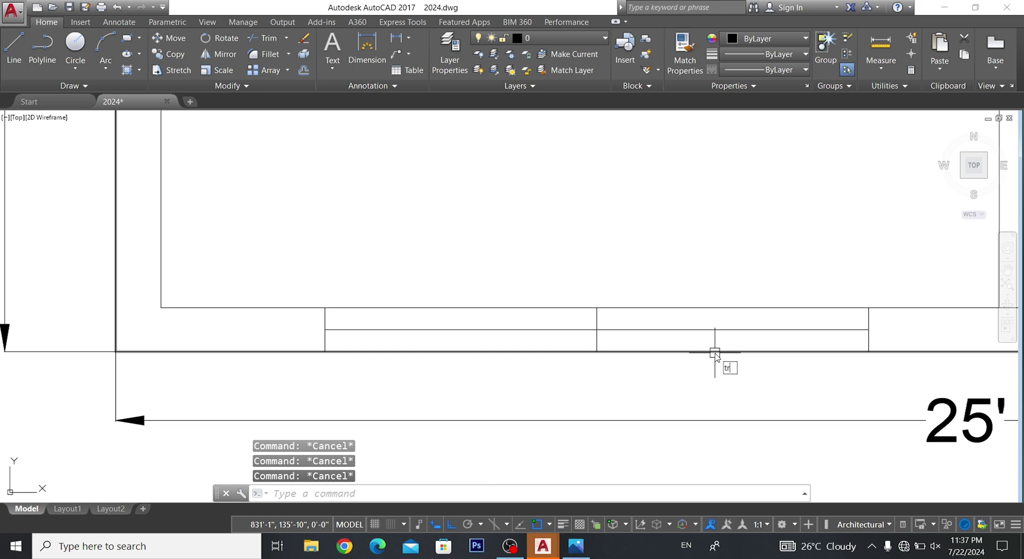
- Trim the wall lines out of both openings with crossing windows
key("Return")
key("Return")
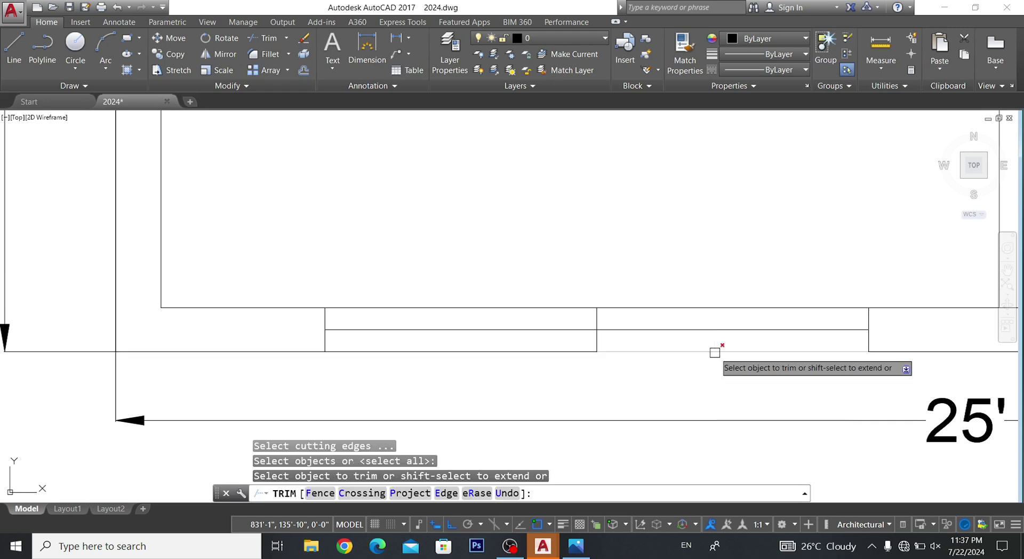
left_click(477, 288)
left_click(441, 320)
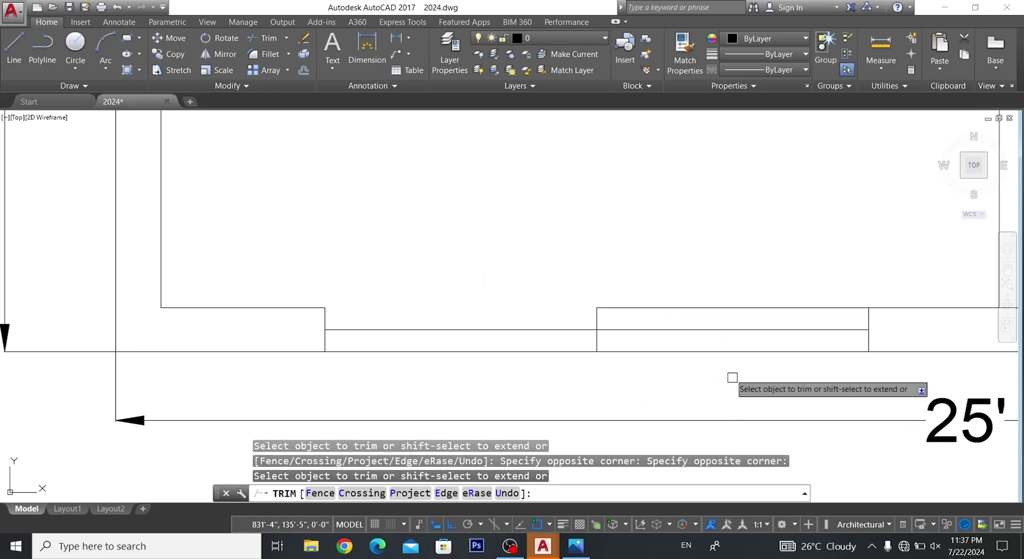
left_click(724, 370)
left_click(692, 338)
scroll(520, 362, "down", 3)
scroll(530, 387, "down", 1)
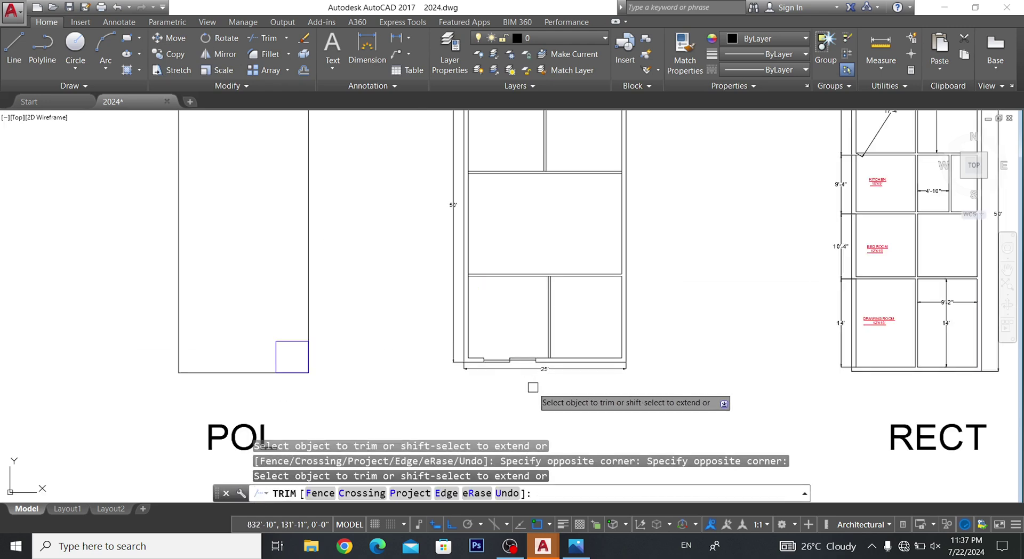
scroll(525, 371, "up", 2)
scroll(507, 333, "up", 1)
scroll(506, 333, "down", 3)
key("Escape")
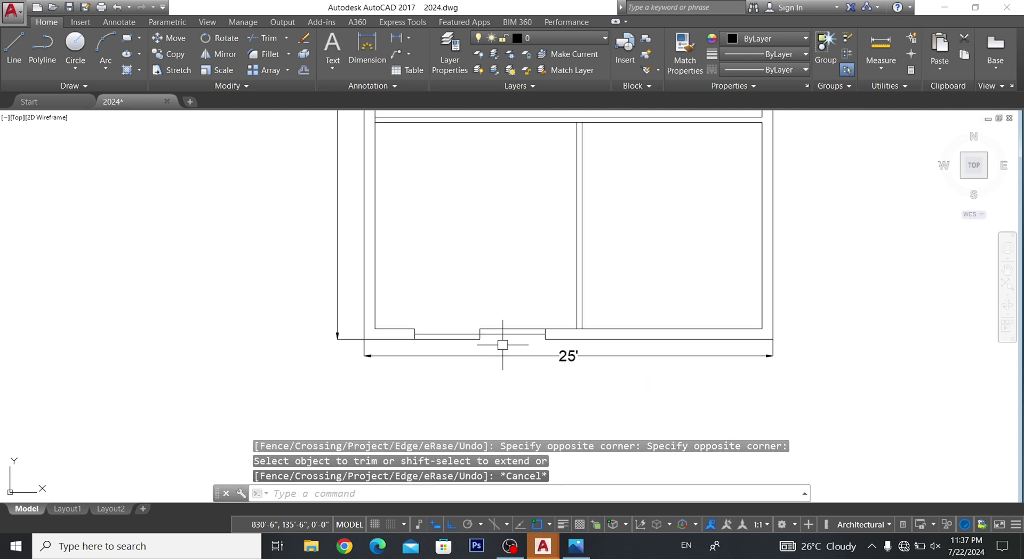
key("Escape")
key("Escape")
scroll(554, 298, "up", 4)
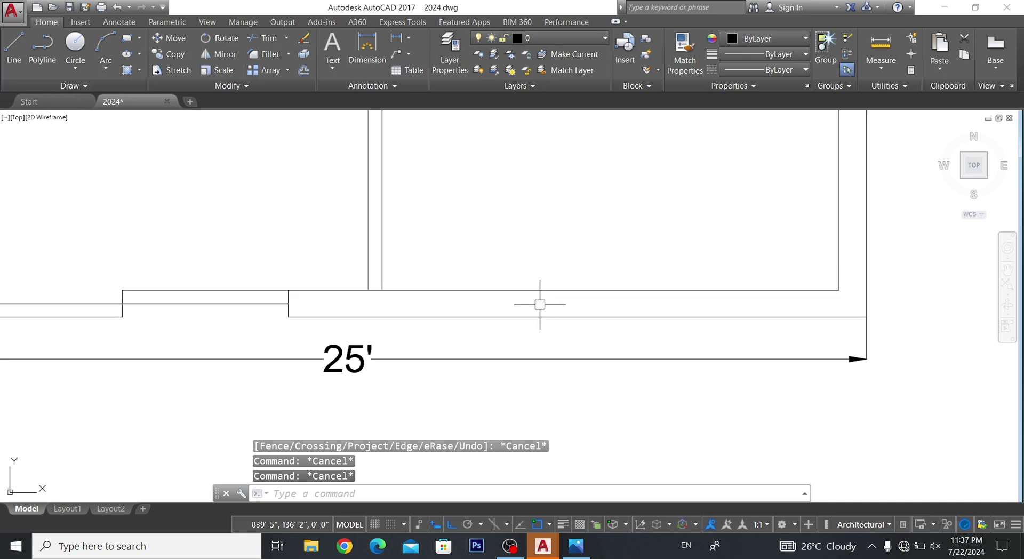
- Draw a 4' by 8" window rectangle in the bottom wall's right opening
left_click(127, 43)
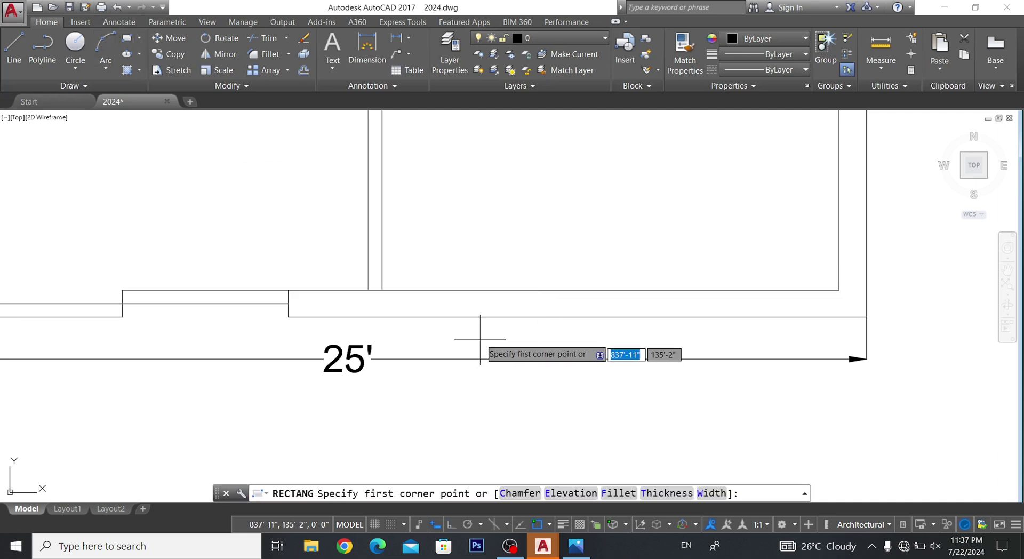
left_click(500, 290)
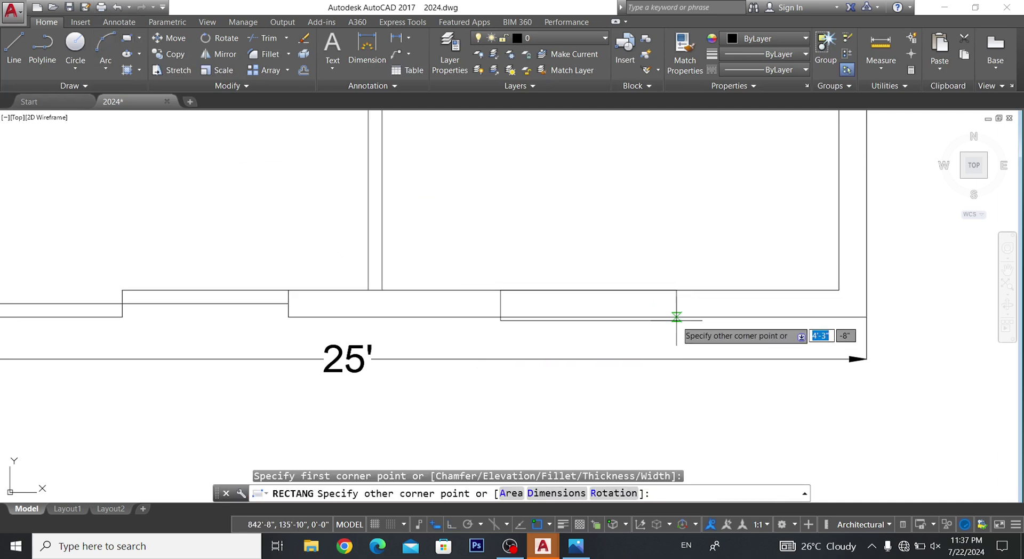
type("4")
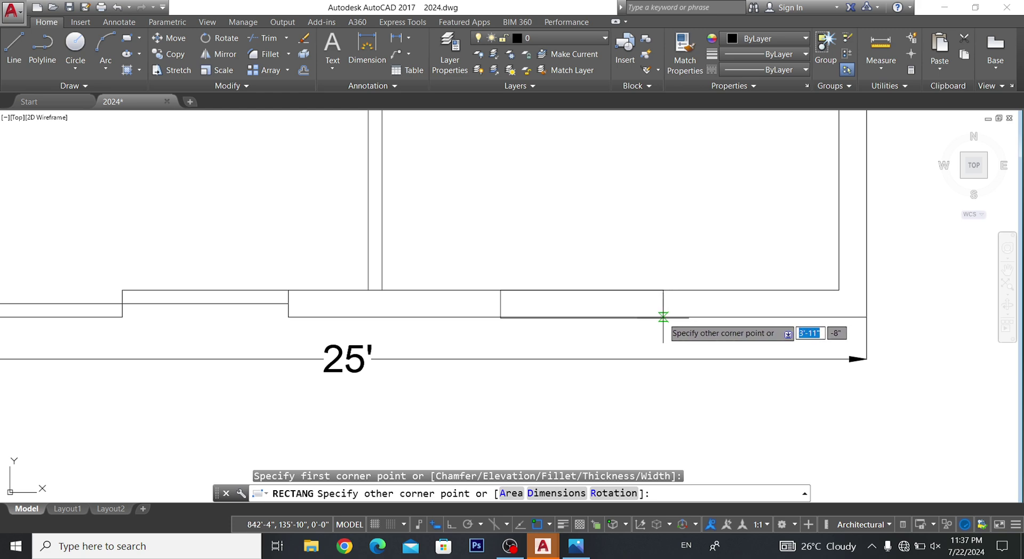
key("Return")
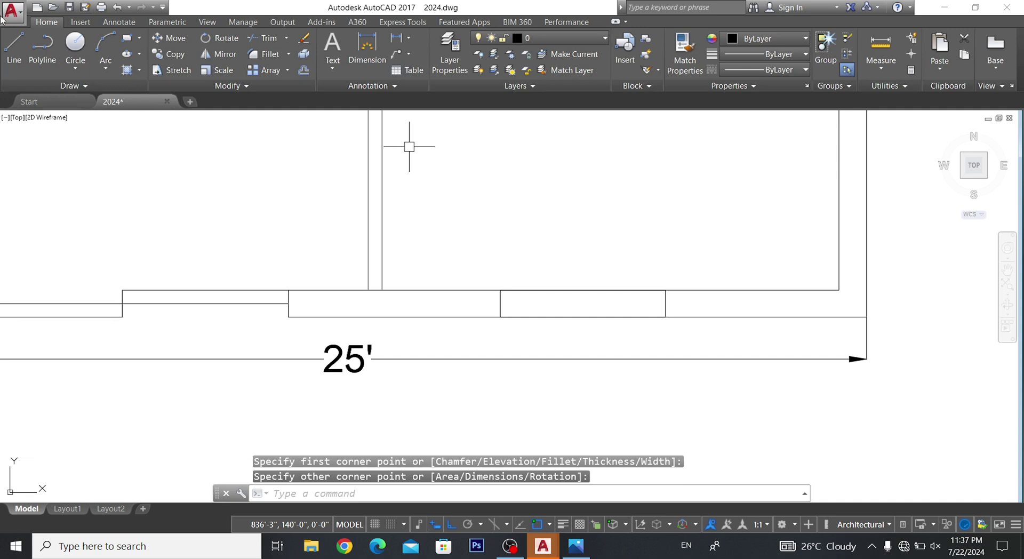
- Draw a 4' line through the middle of the window rectangle
left_click(11, 50)
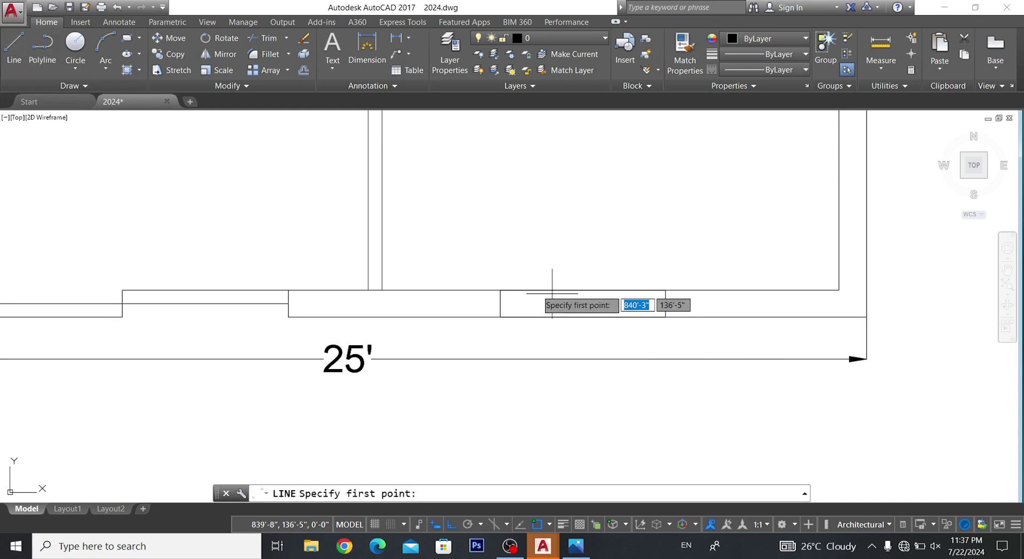
left_click(500, 304)
type("4")
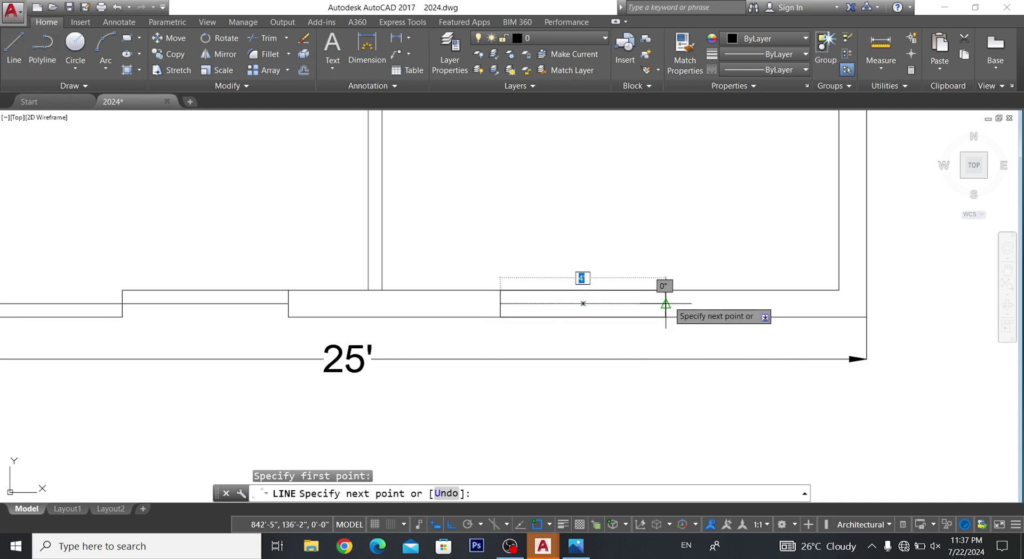
key("Return")
key("Escape")
scroll(676, 383, "down", 5)
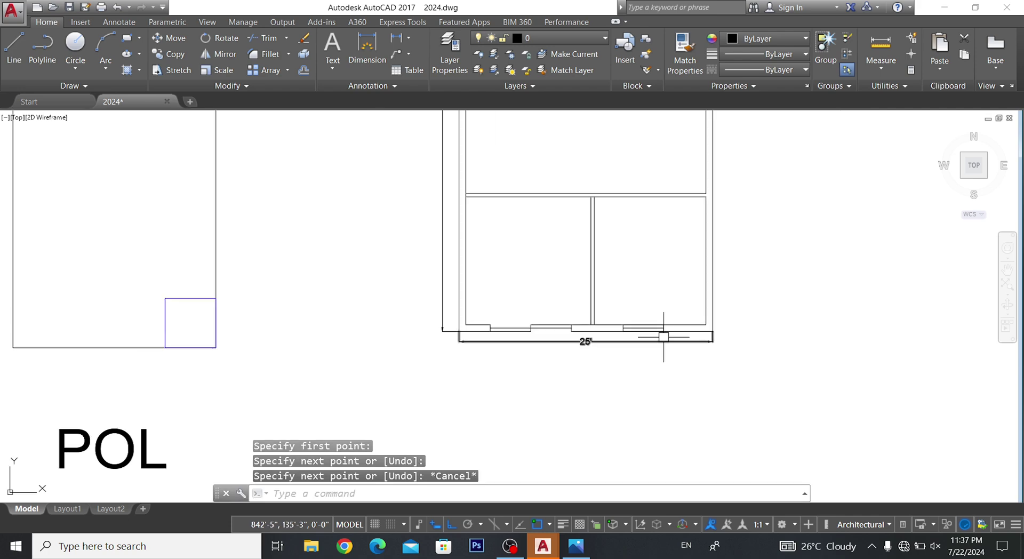
key("Escape")
key("Escape")
middle_click_drag(623, 350, 625, 343)
scroll(491, 343, "down", 3)
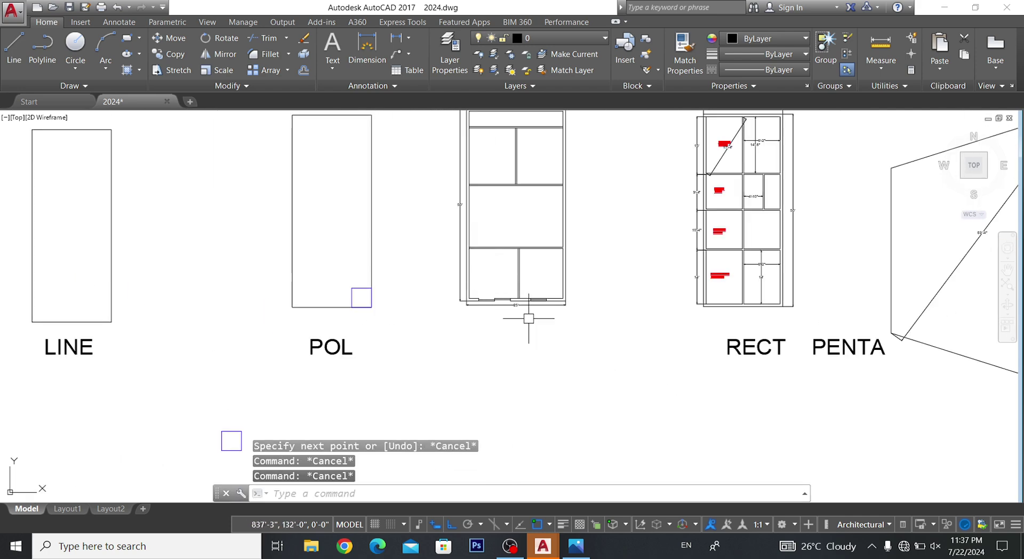
scroll(530, 319, "up", 3)
scroll(462, 283, "down", 1)
scroll(469, 304, "down", 3)
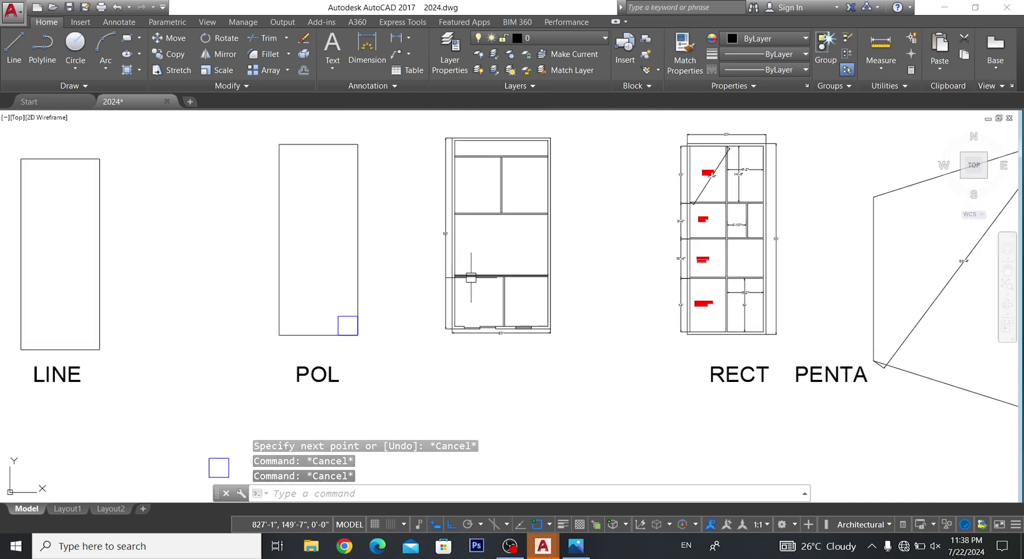
scroll(469, 304, "down", 2)
scroll(473, 291, "up", 5)
mouse_move(473, 291)
middle_mouse_down()
mouse_move(533, 324)
mouse_move(709, 322)
middle_mouse_up()
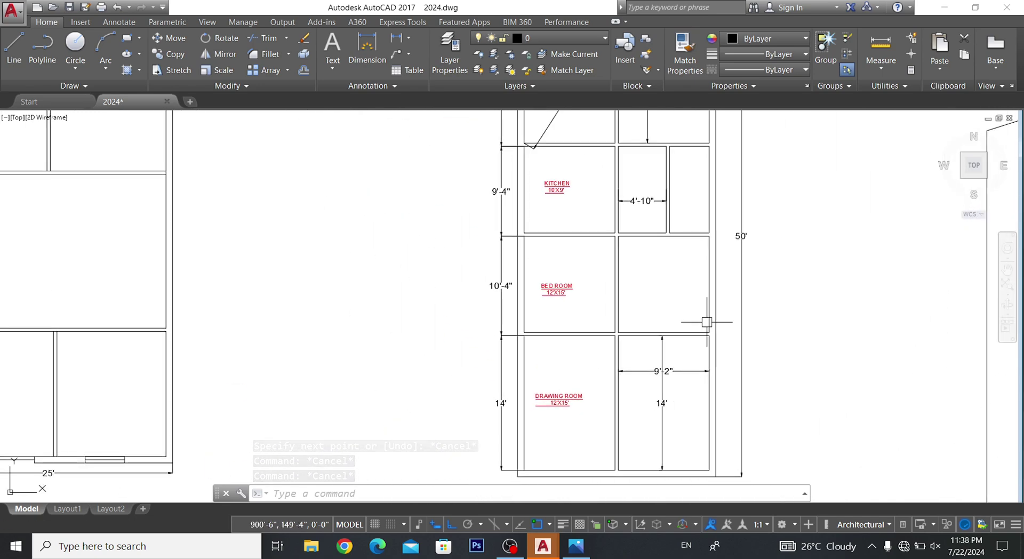
scroll(709, 322, "down", 5)
scroll(704, 182, "up", 8)
scroll(704, 181, "down", 5)
scroll(709, 187, "down", 3)
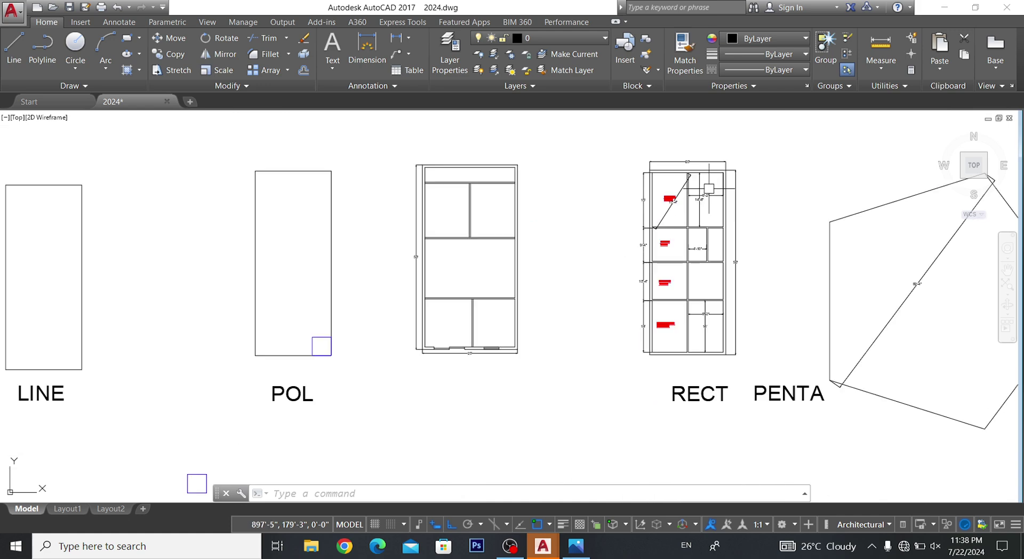
scroll(354, 331, "up", 3)
scroll(512, 475, "up", 2)
scroll(512, 346, "up", 2)
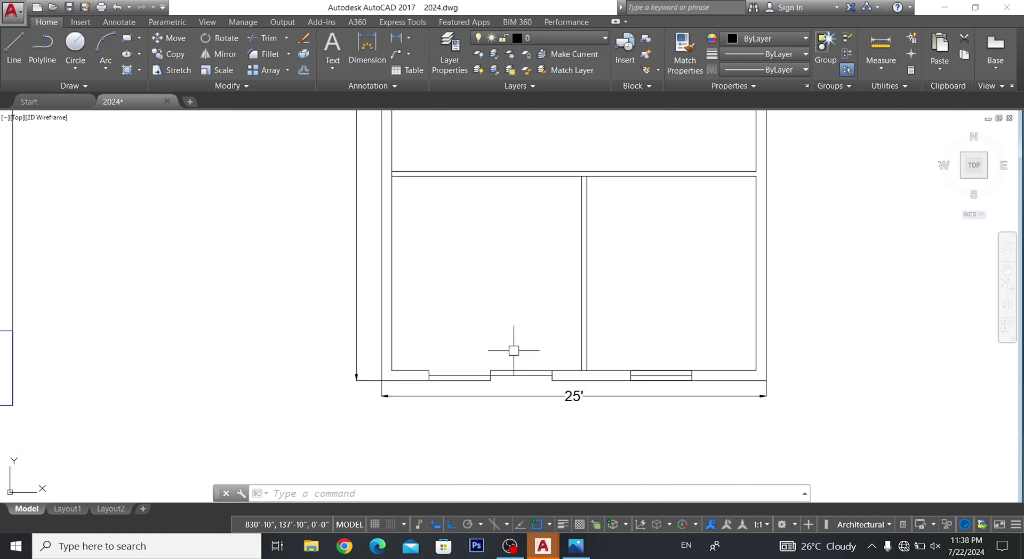
mouse_move(512, 347)
middle_mouse_down()
mouse_move(492, 407)
mouse_move(476, 422)
middle_mouse_up()
mouse_move(484, 280)
middle_mouse_down()
mouse_move(452, 333)
mouse_move(476, 247)
mouse_move(508, 262)
mouse_move(513, 280)
middle_mouse_up()
scroll(544, 233, "up", 1)
scroll(544, 235, "up", 1)
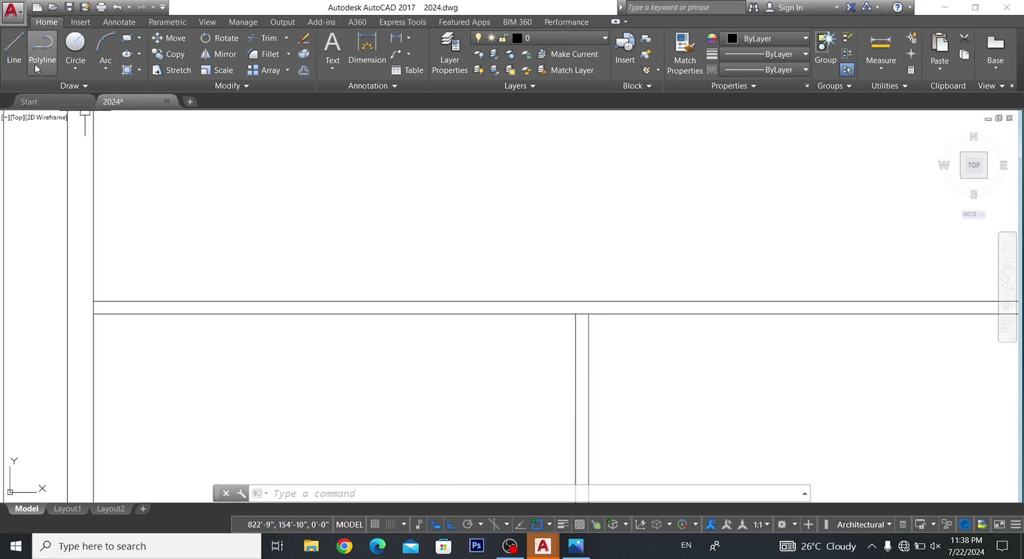
- Draw a guide line at the left wall junction and offset it 3'6" to the left
left_click(25, 54)
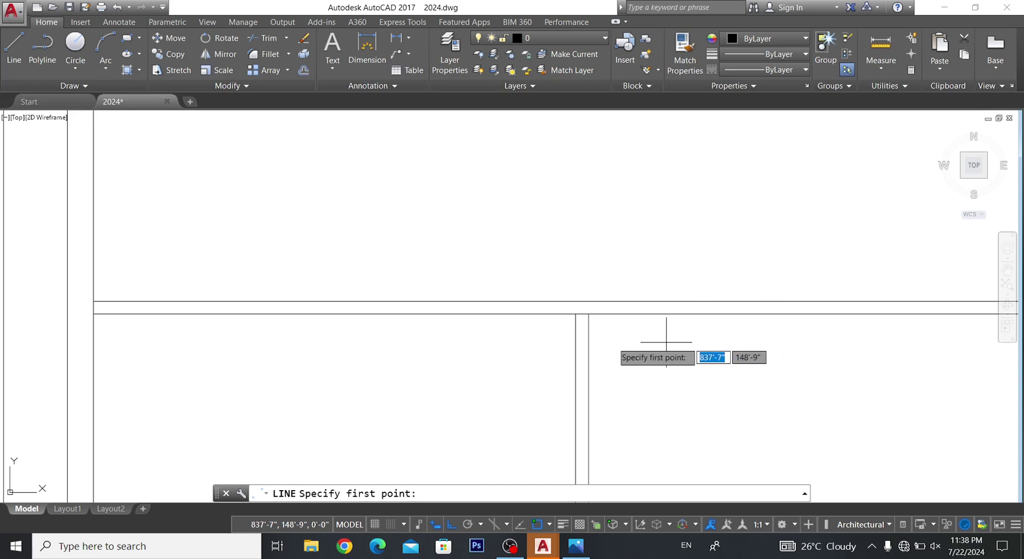
left_click(576, 314)
left_click(576, 301)
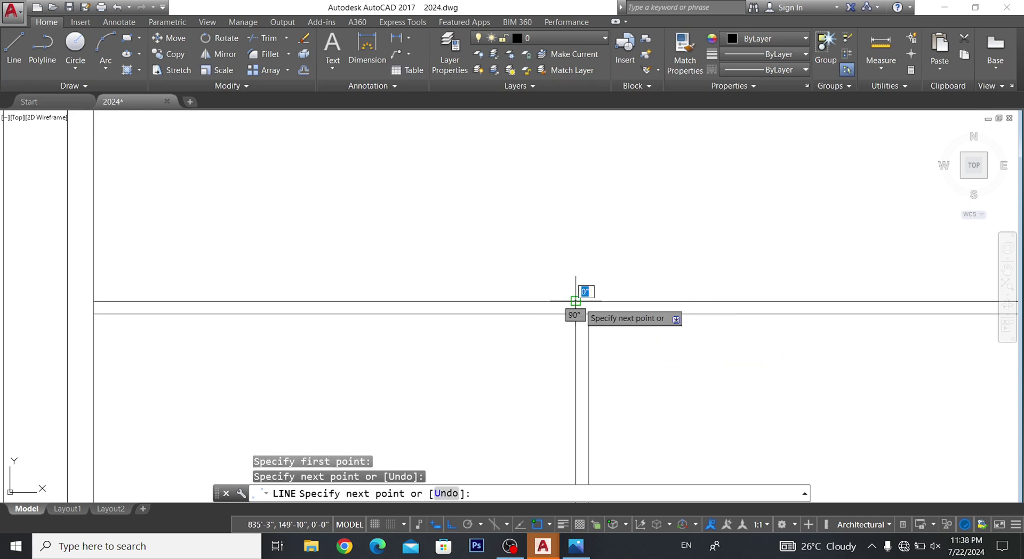
key("Escape")
scroll(575, 306, "up", 2)
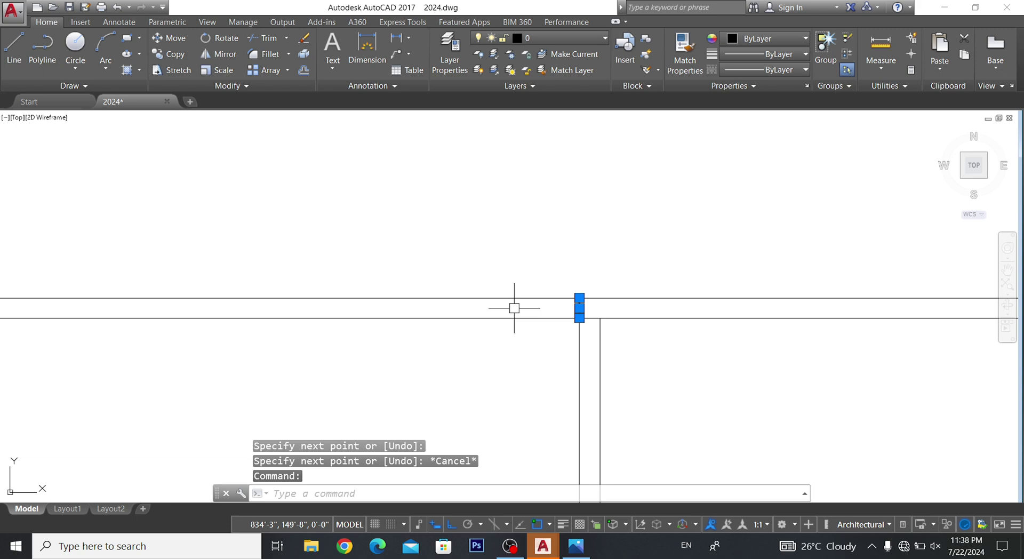
type("o")
key("Return")
type("3'6")
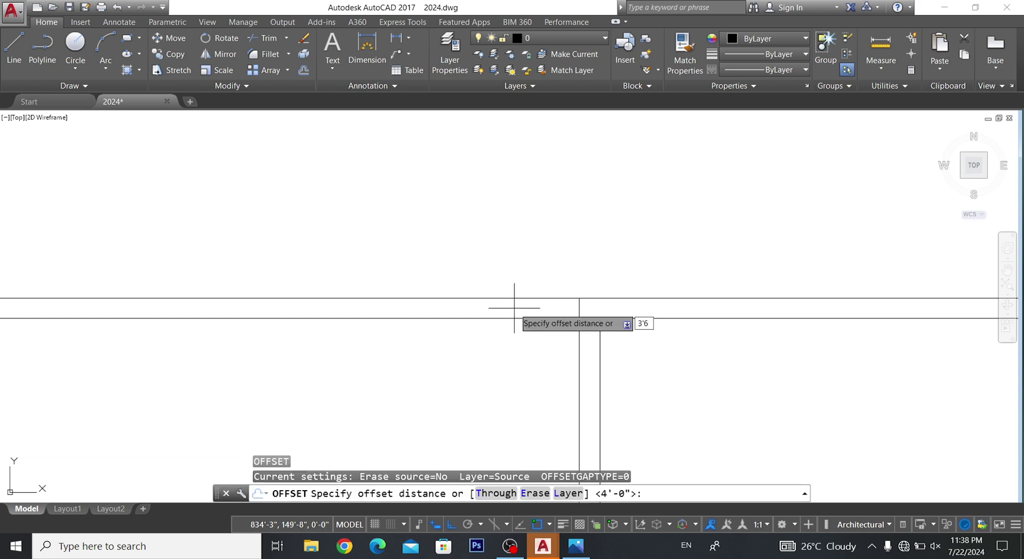
key("Return")
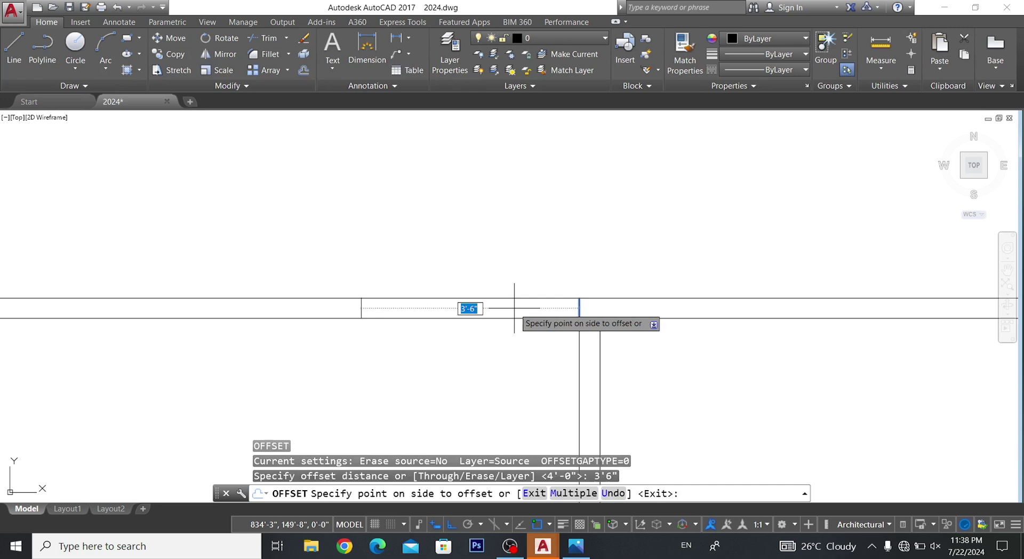
left_click(514, 307)
key("Escape")
key("Escape")
key("Escape")
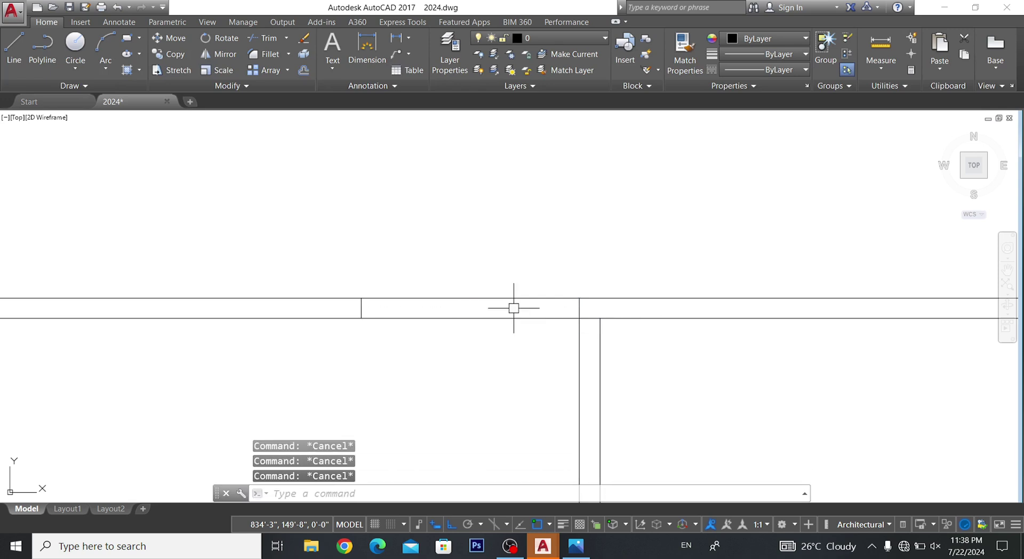
- Trim the wall between the guide lines to open the left 3'6" doorway
type("r")
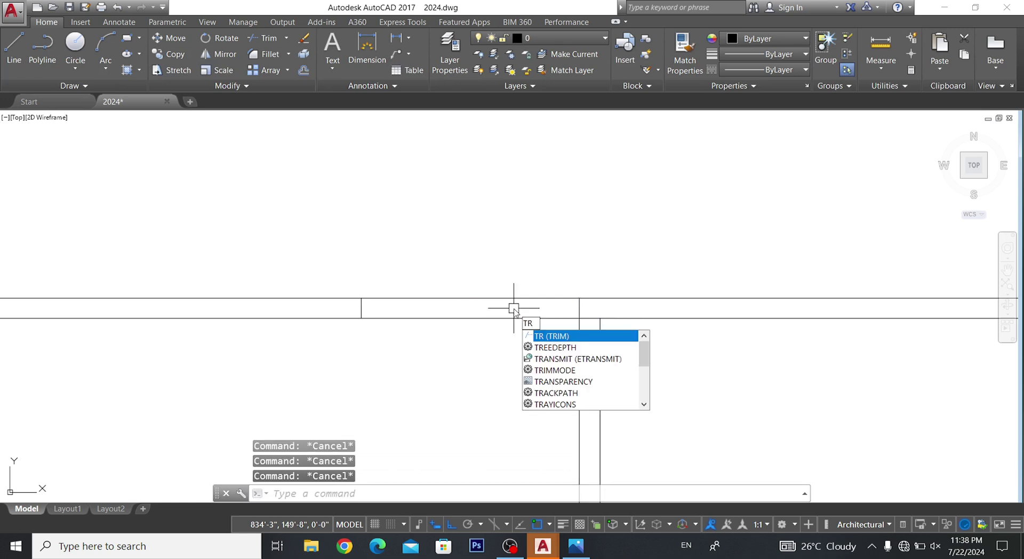
key("Return")
key("Return")
left_click(440, 256)
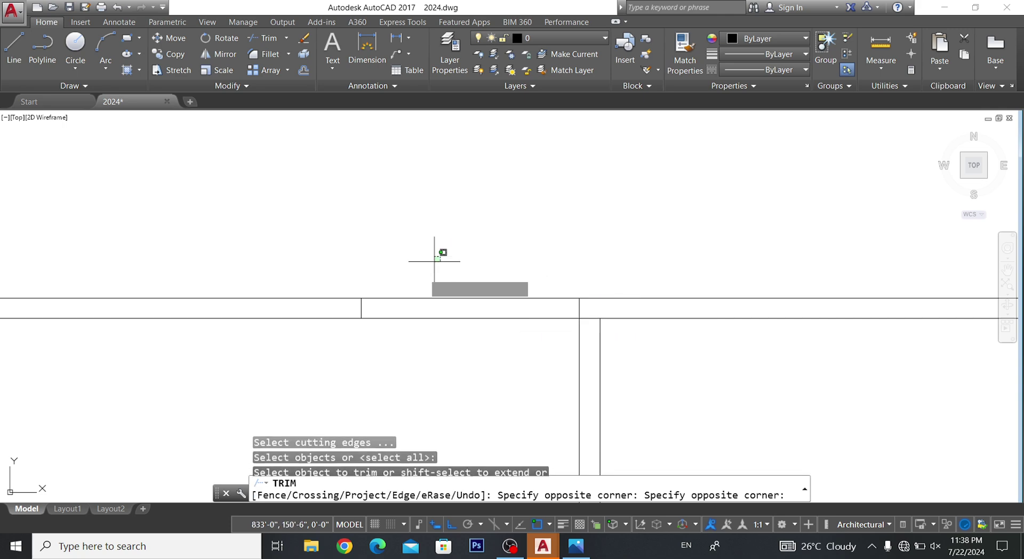
left_click(415, 303)
scroll(413, 299, "down", 8)
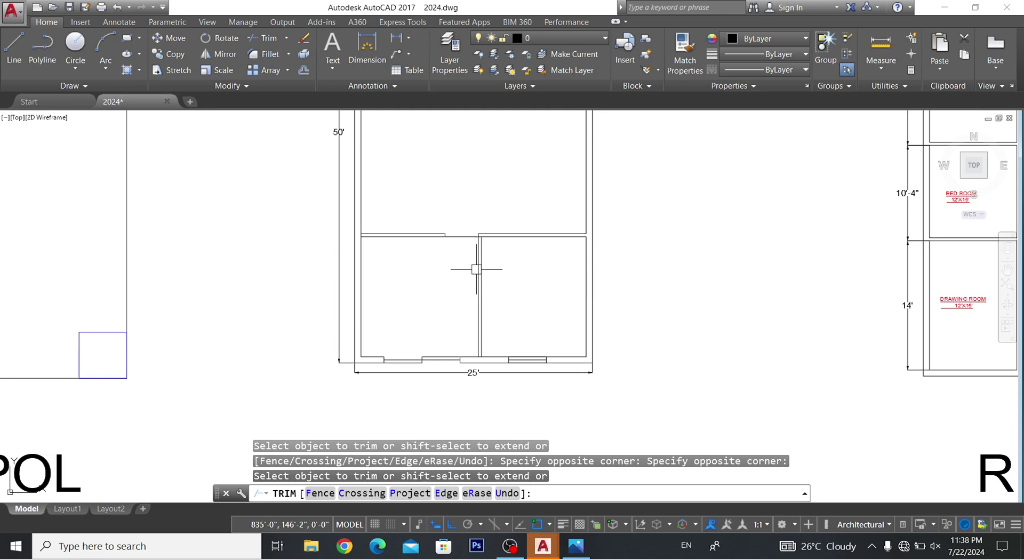
key("Escape")
scroll(462, 205, "up", 3)
scroll(457, 221, "up", 2)
scroll(427, 276, "down", 3)
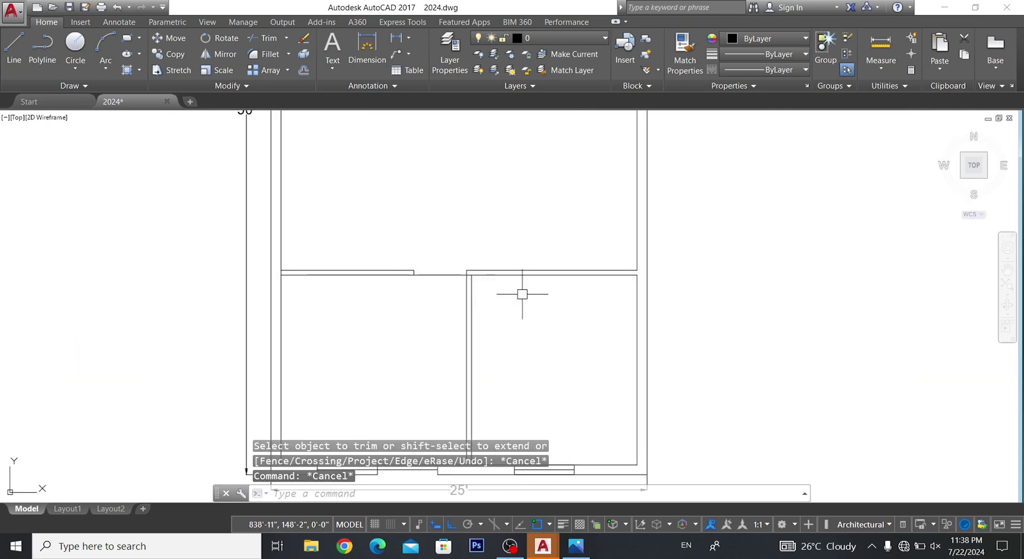
middle_click_drag(522, 294, 485, 253)
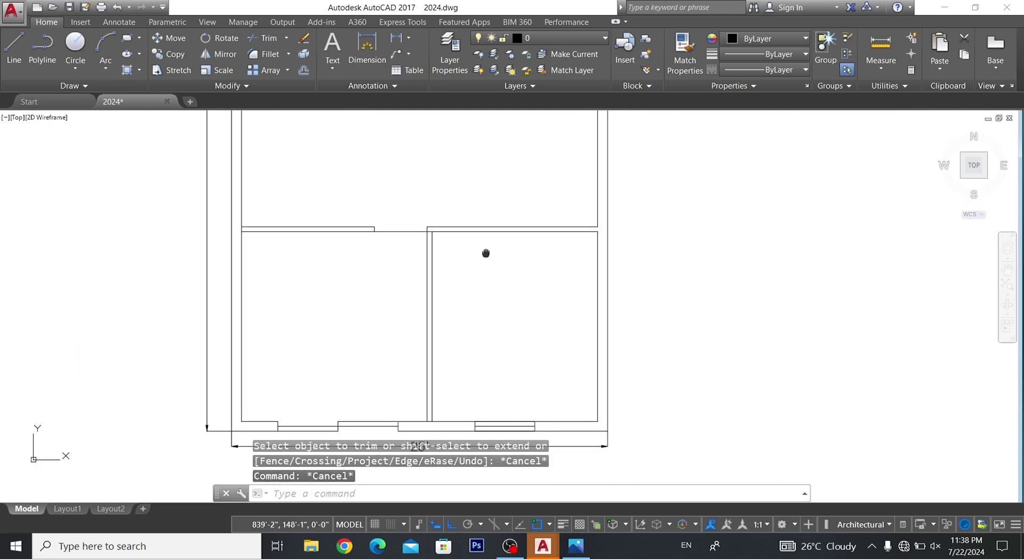
scroll(553, 234, "up", 2)
scroll(550, 251, "down", 2)
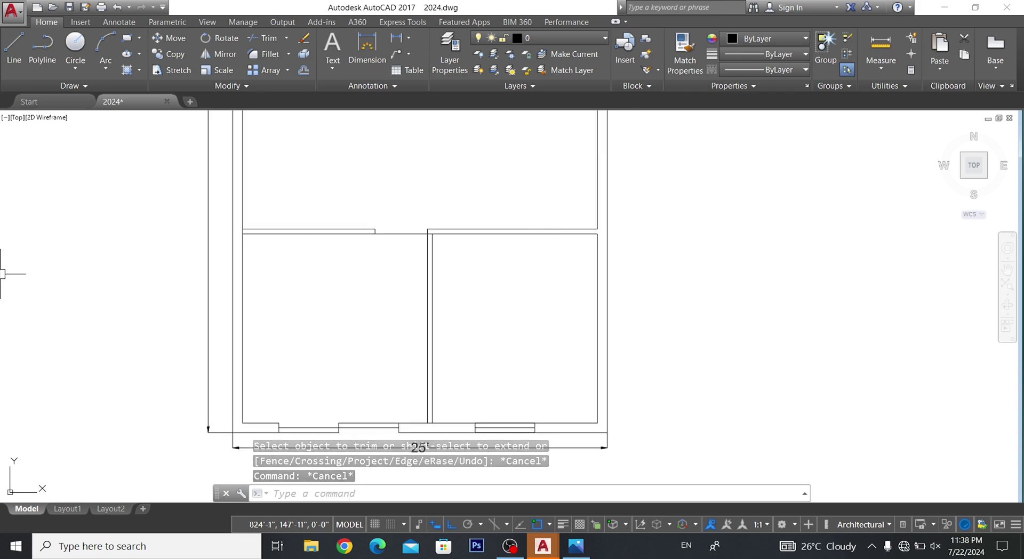
- Draw a guide line at the right room's wall corner and offset it 3'6" left
left_click(17, 46)
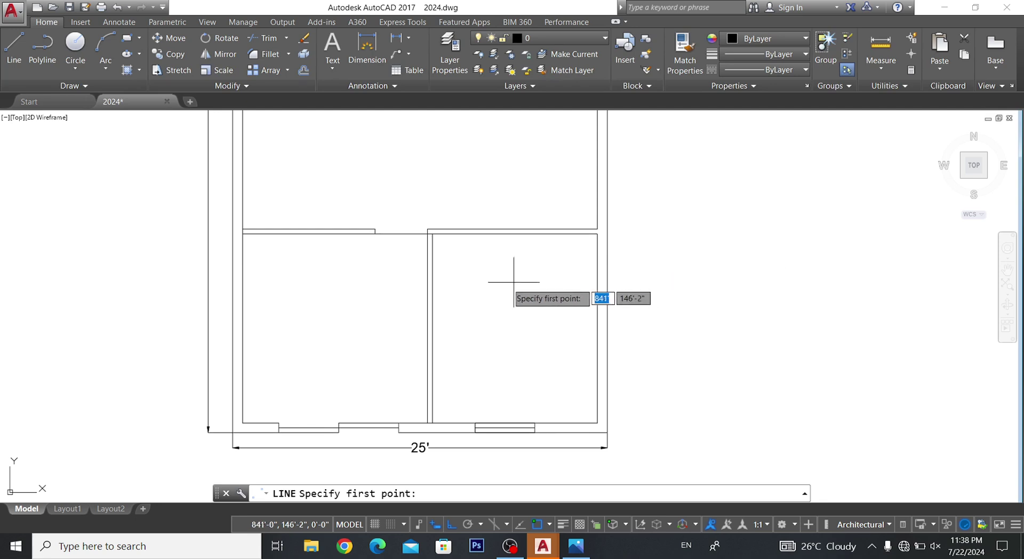
scroll(587, 230, "up", 6)
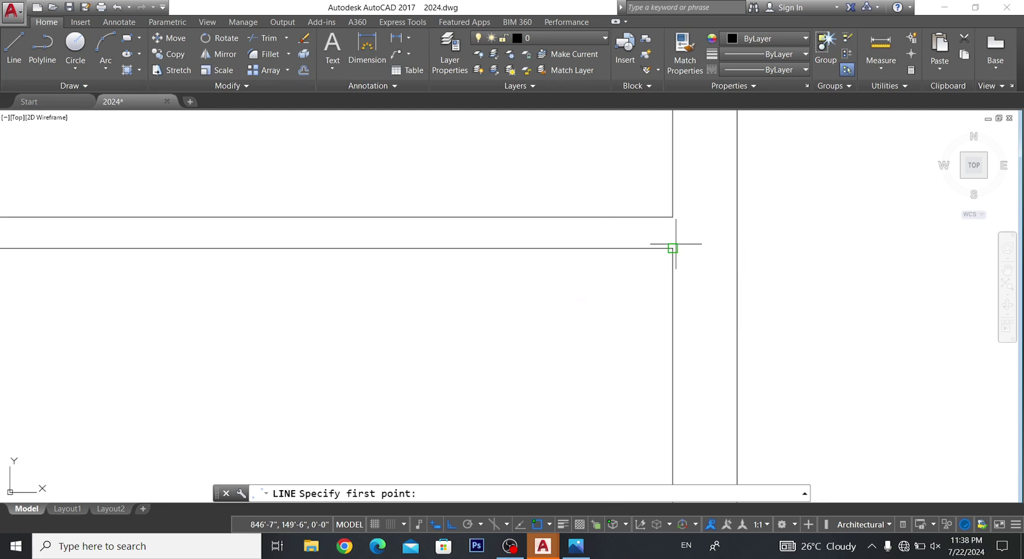
left_click(673, 248)
left_click(673, 216)
key("Escape")
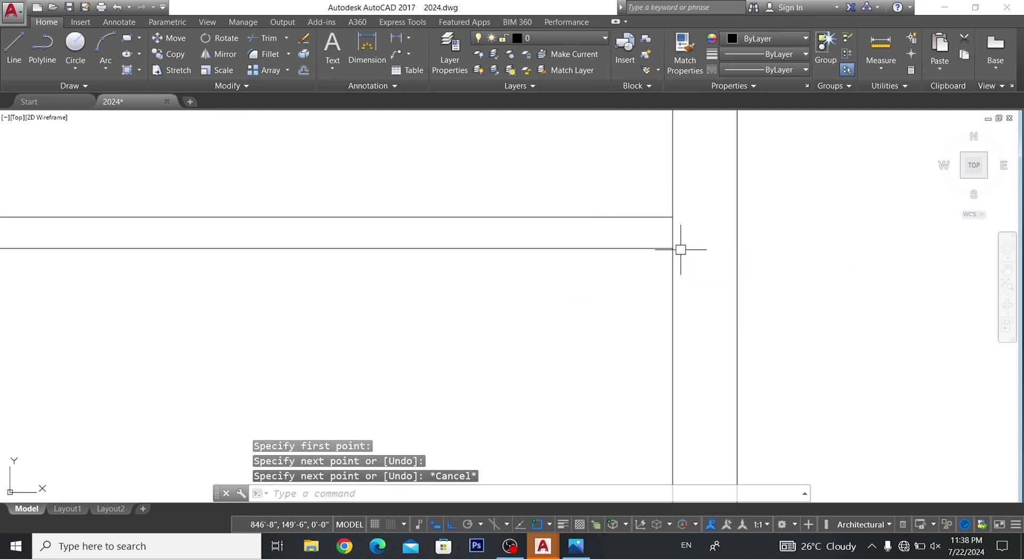
left_click(672, 237)
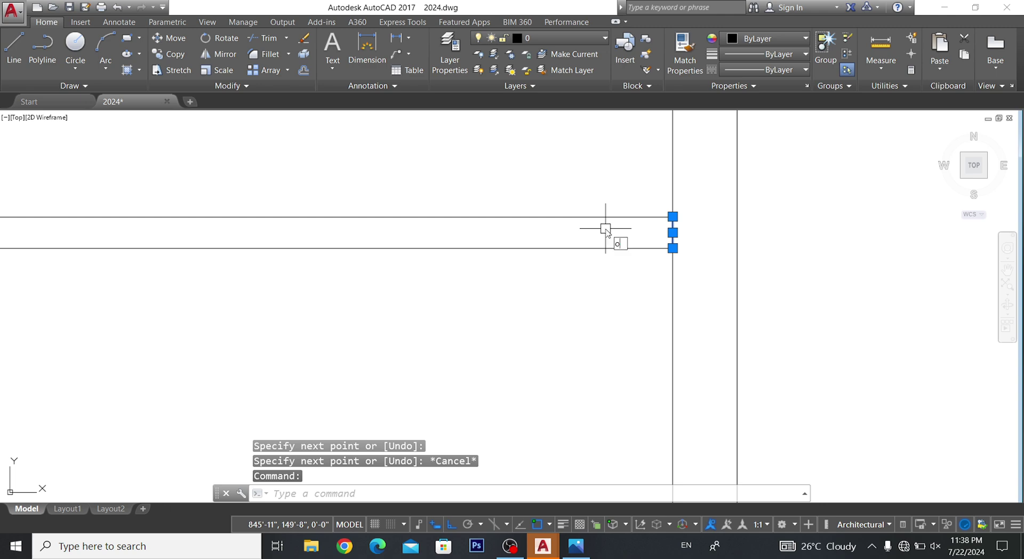
key("Return")
type("3'6\"")
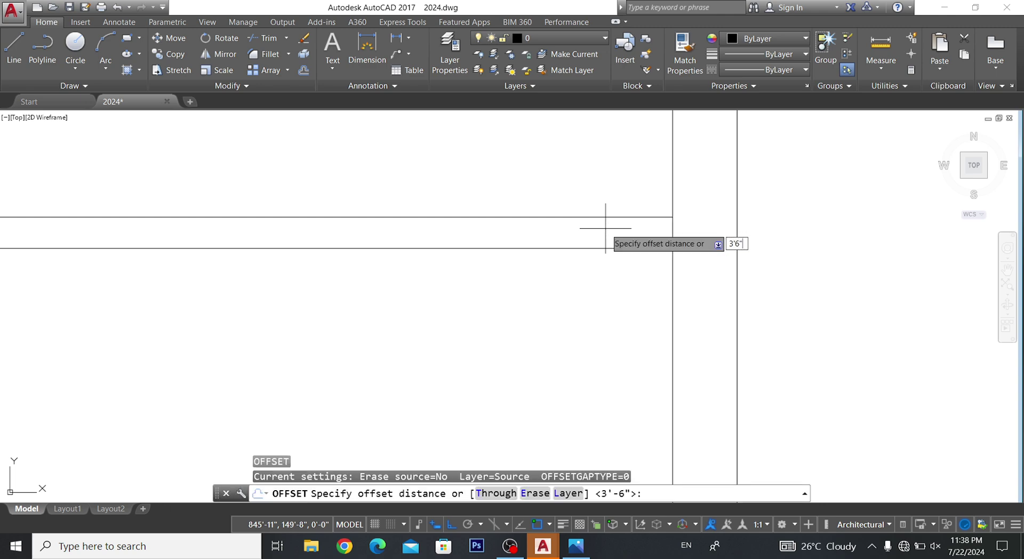
key("Return")
left_click(672, 232)
left_click(586, 228)
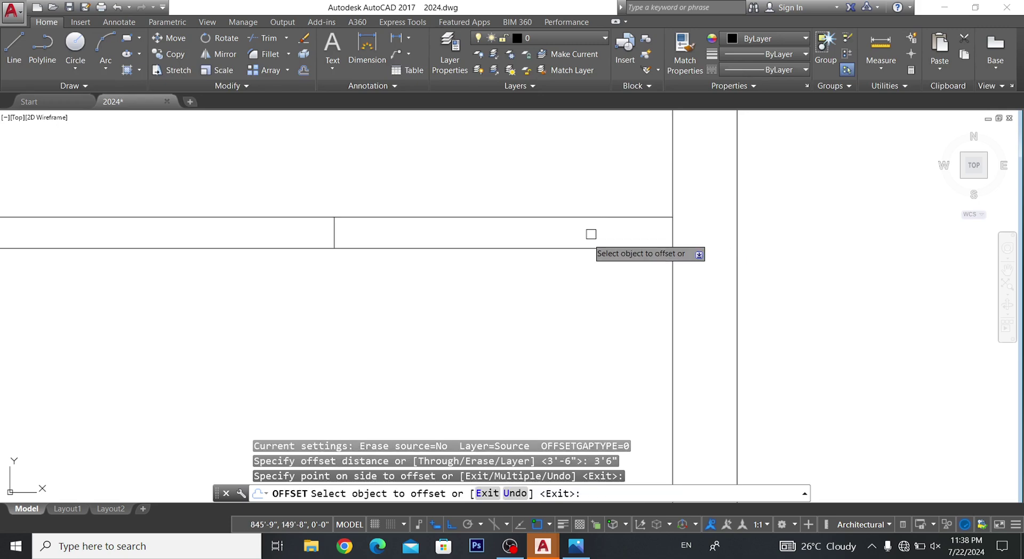
key("Escape")
key("Escape")
key("Escape")
key("Escape")
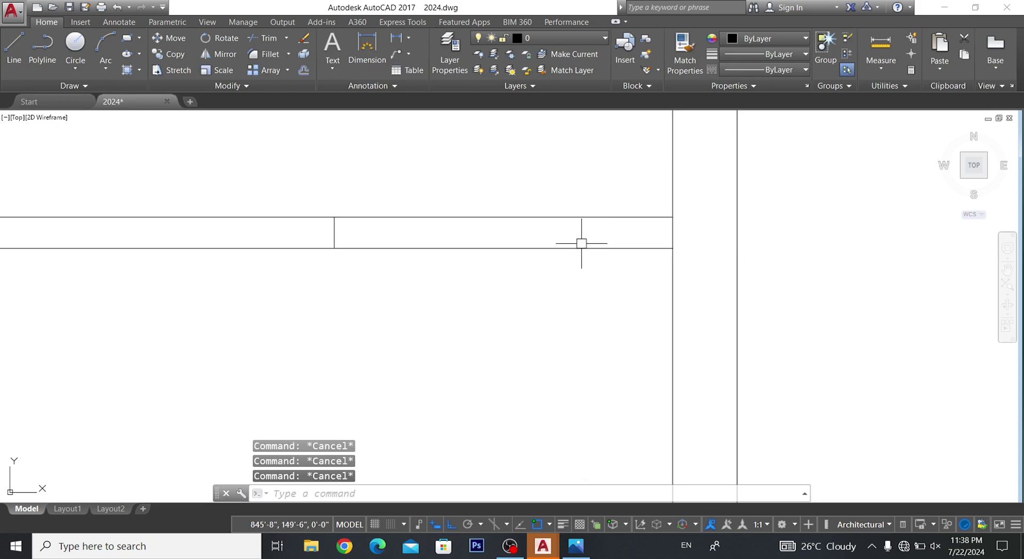
type("TR")
- Trim the wall piece between those guide lines to open the right doorway
key("Return")
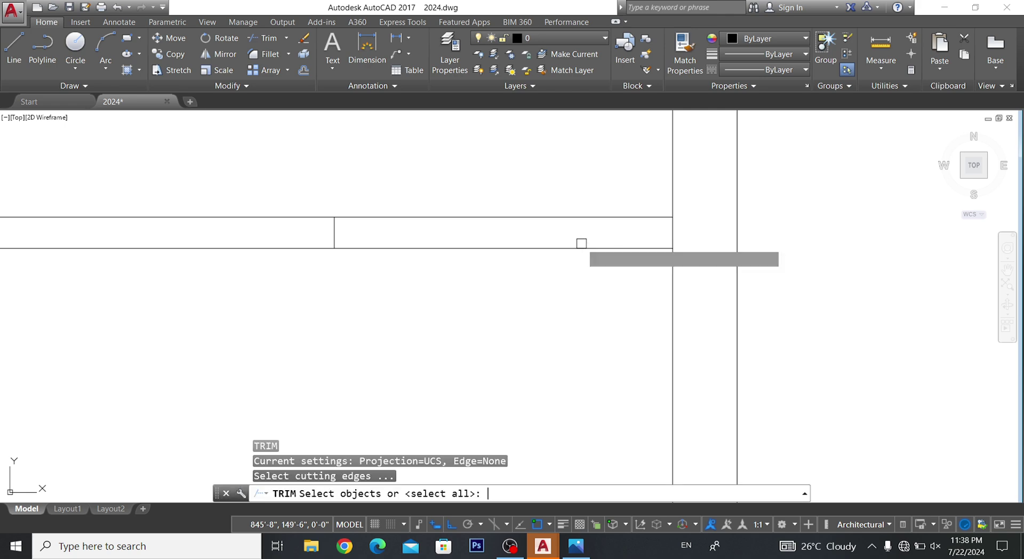
key("Return")
left_click(566, 238)
left_click(530, 283)
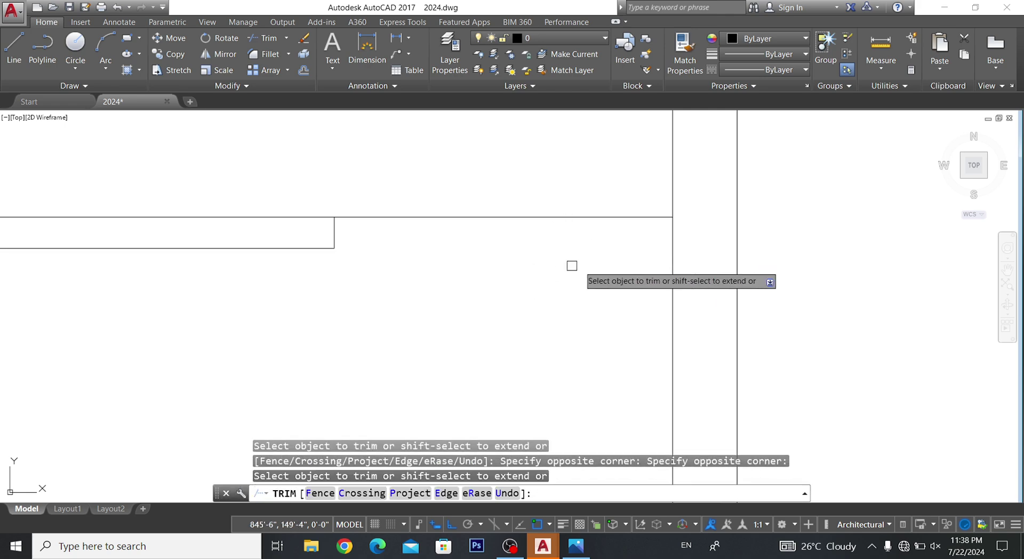
scroll(584, 267, "down", 3)
scroll(586, 273, "down", 2)
key("Escape")
- Draw a window rectangle across the interior partition wall opening
scroll(602, 288, "up", 1)
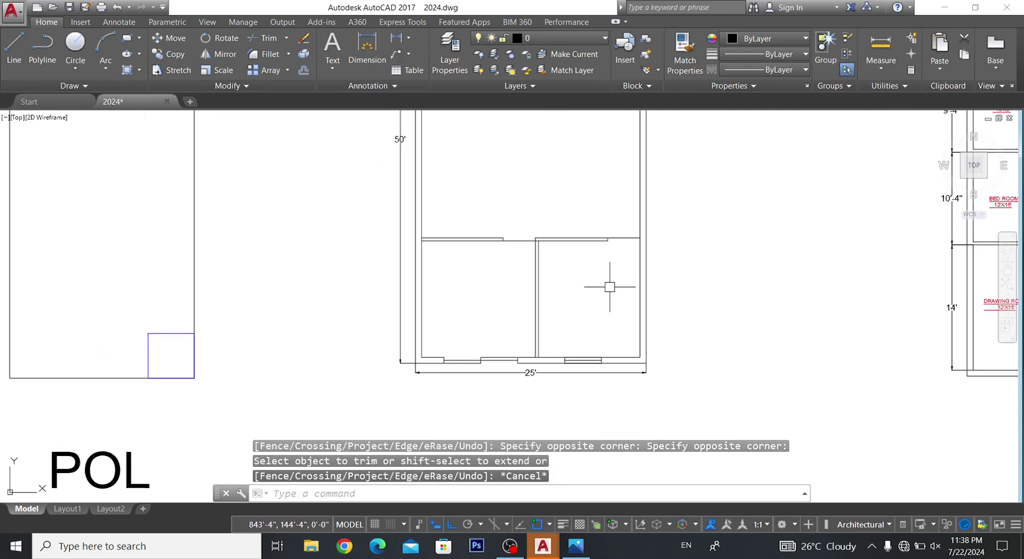
scroll(650, 323, "up", 1)
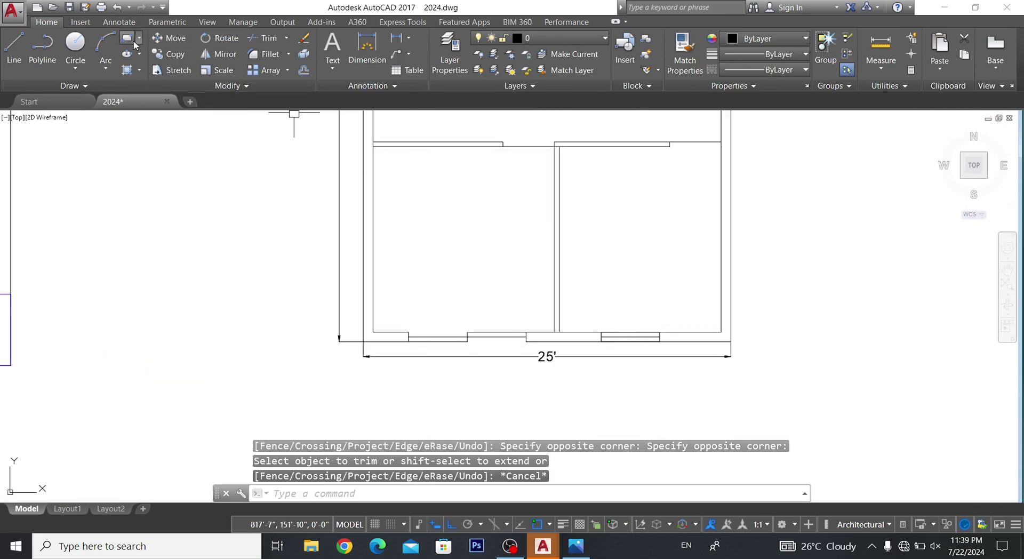
left_click(134, 42)
scroll(541, 263, "down", 2)
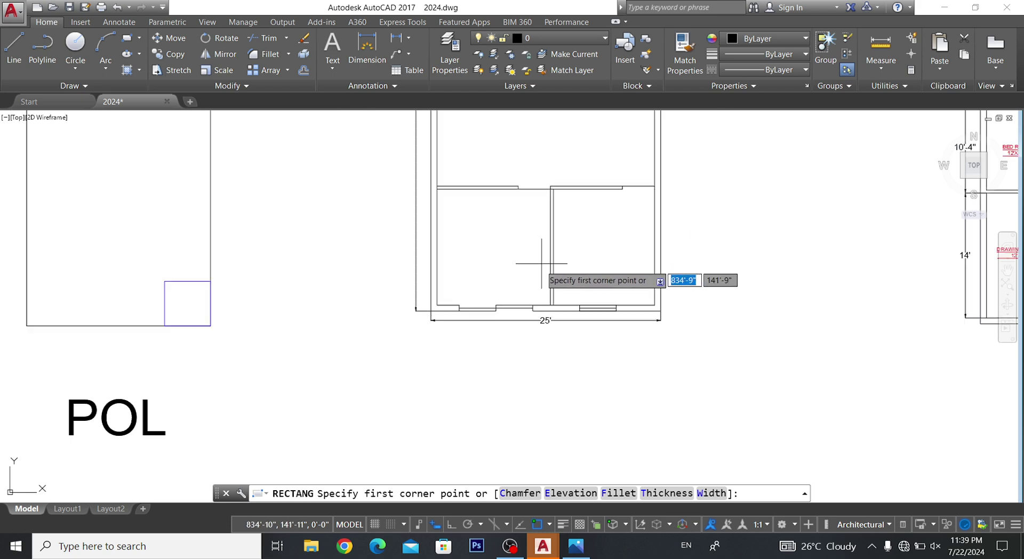
scroll(468, 165, "up", 1)
scroll(377, 238, "up", 3)
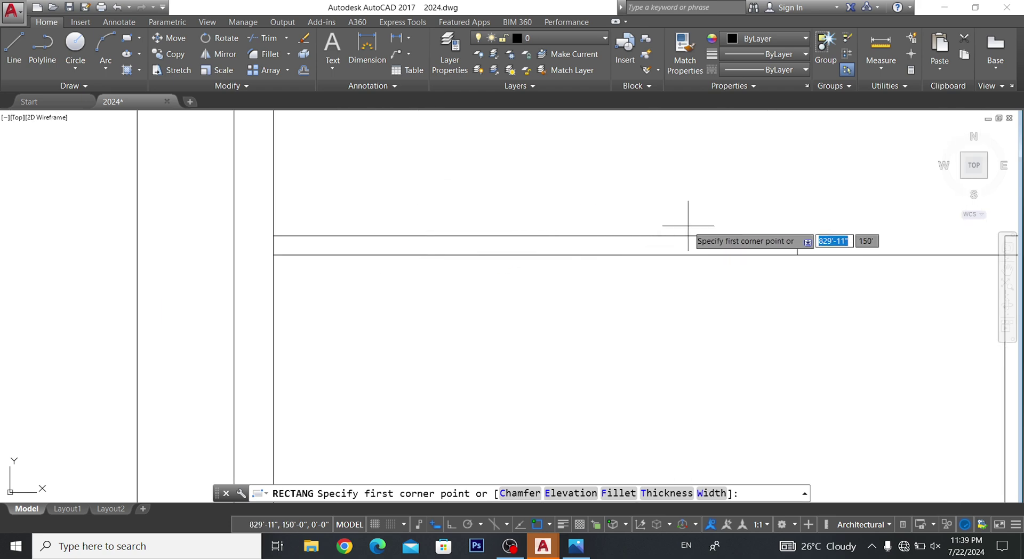
left_click(738, 235)
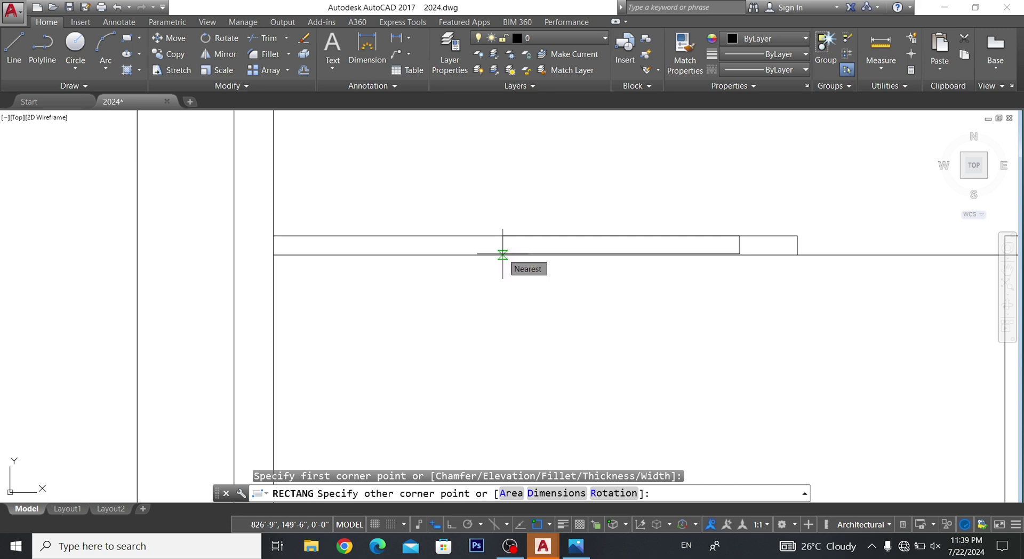
left_click(502, 255)
- Move the rectangle further left along the wall into the opening
scroll(758, 242, "up", 2)
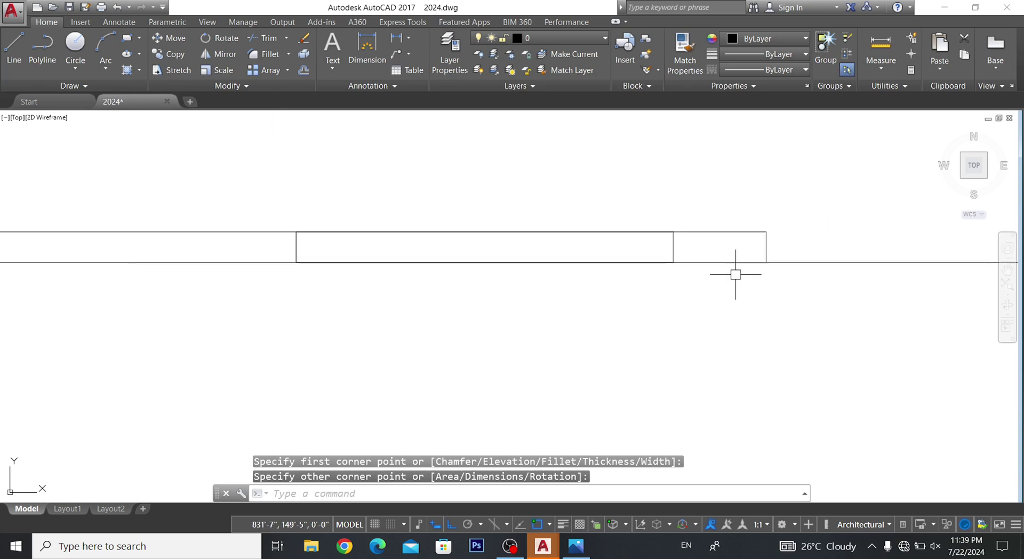
left_click(196, 193)
left_click(693, 330)
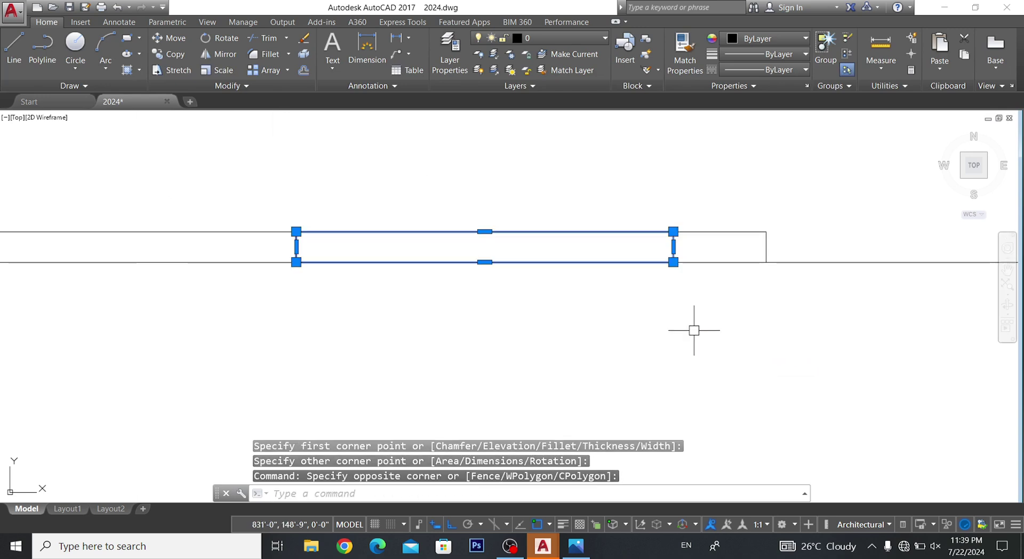
type("M")
key("Return")
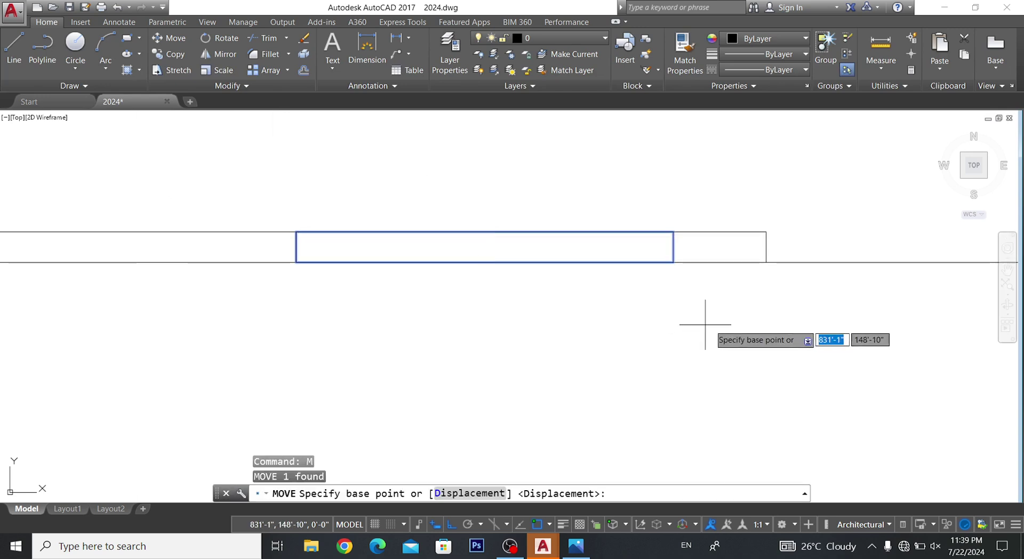
left_click(750, 322)
left_click(710, 330)
scroll(589, 267, "up", 3)
scroll(580, 271, "down", 3)
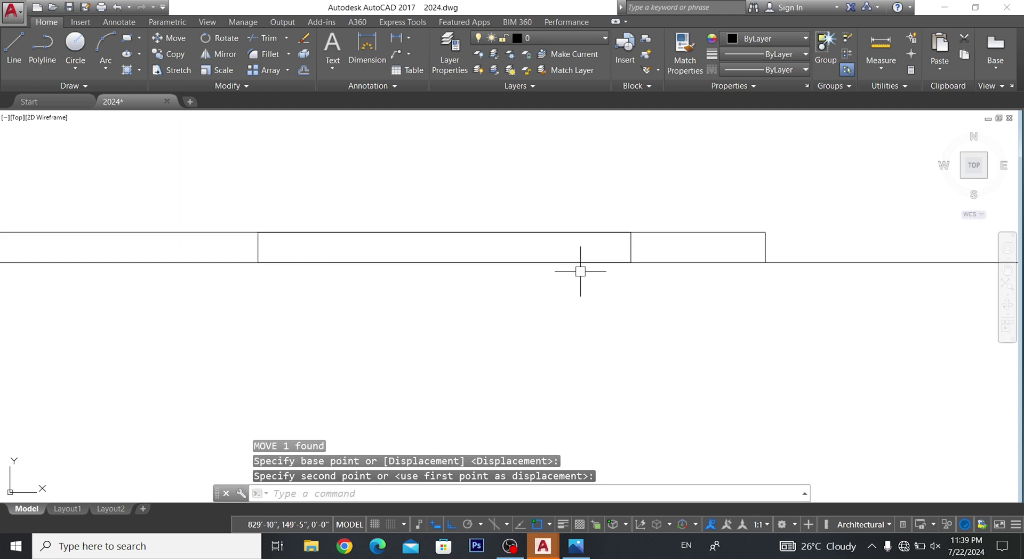
- Draw a centre line inside the rectangle ending at the opening's corner
left_click(24, 68)
left_click(258, 246)
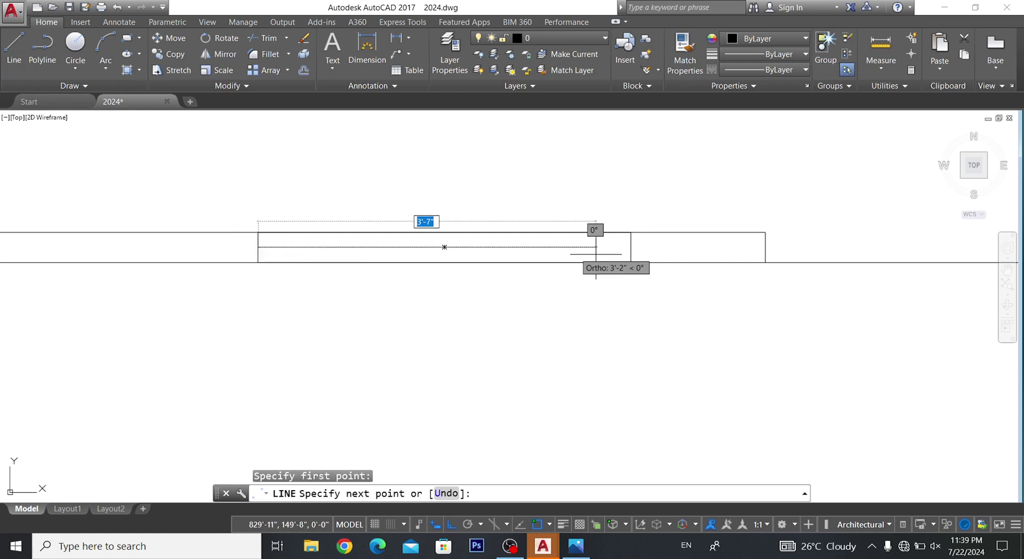
left_click(632, 247)
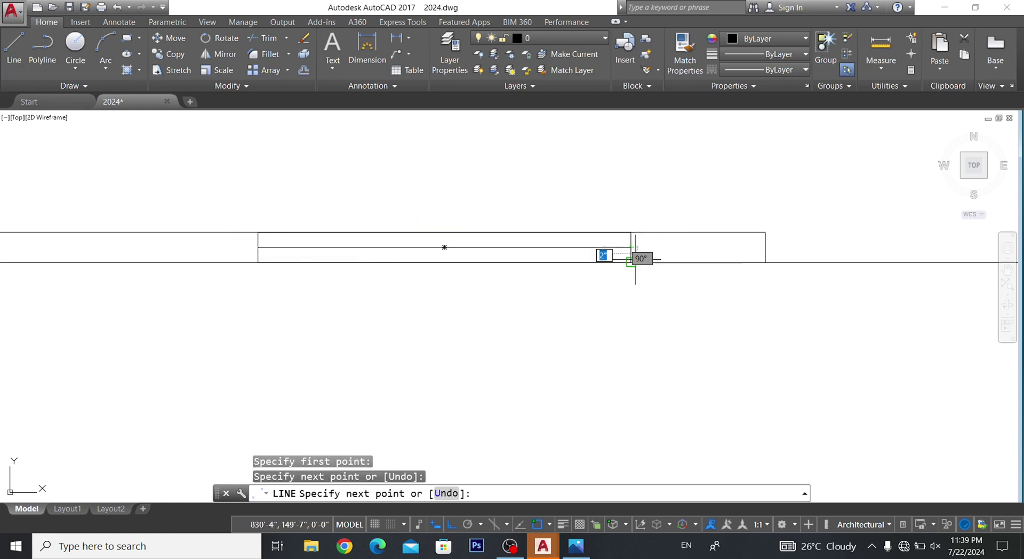
key("Escape")
key("Escape")
key("Escape")
key("Escape")
- Draw a 3'×3' square from the inner corner where the left and top walls meet
scroll(622, 297, "down", 5)
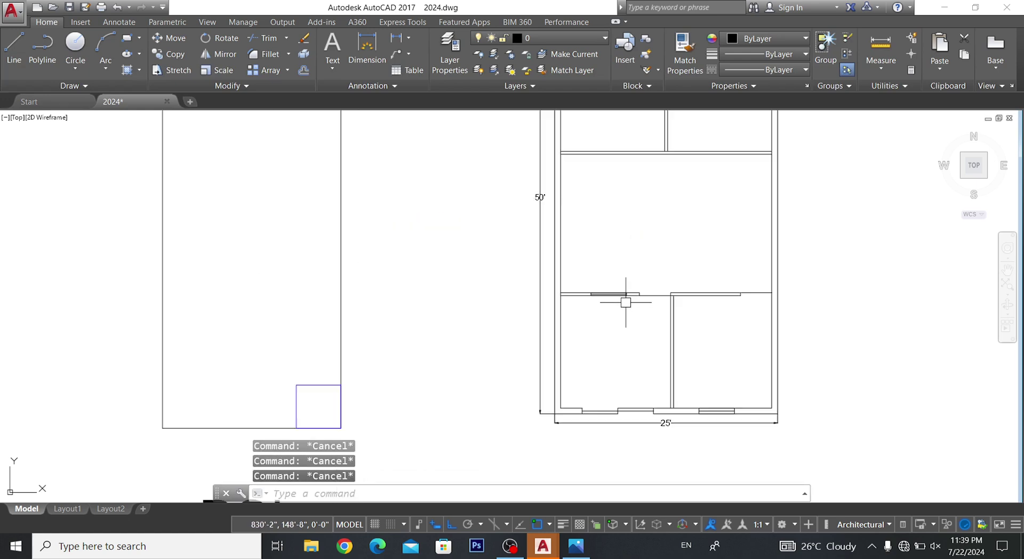
scroll(564, 262, "up", 1)
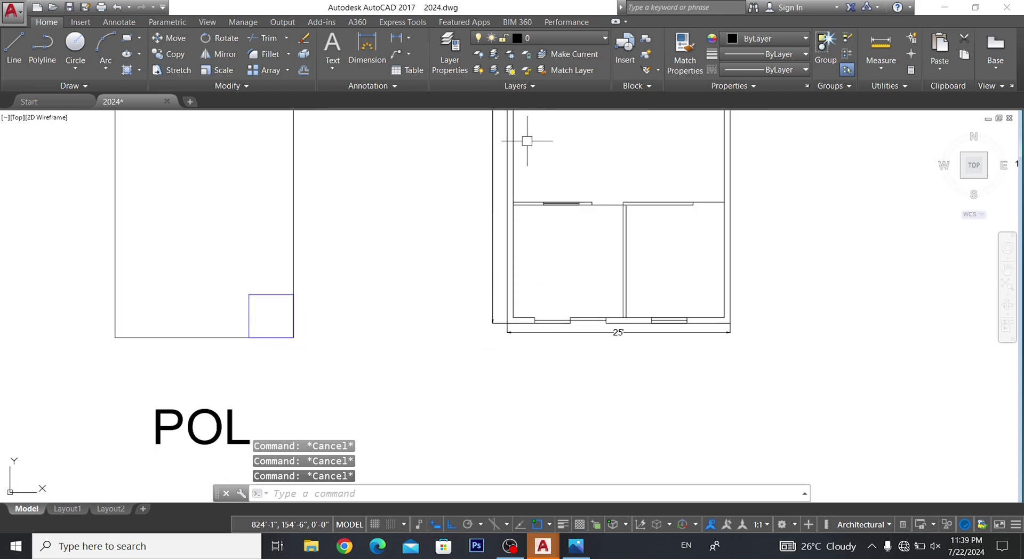
scroll(510, 216, "up", 6)
type("REC")
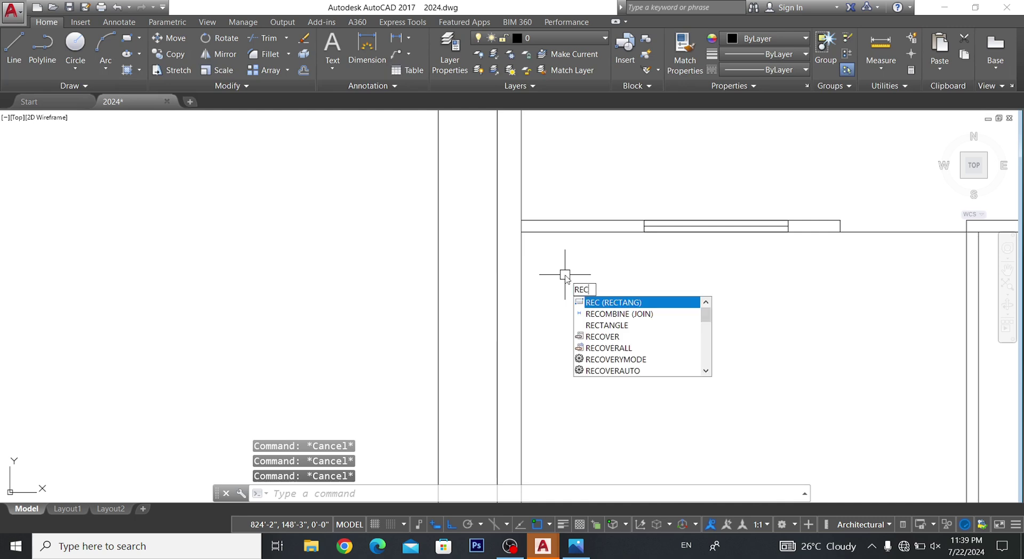
key("Return")
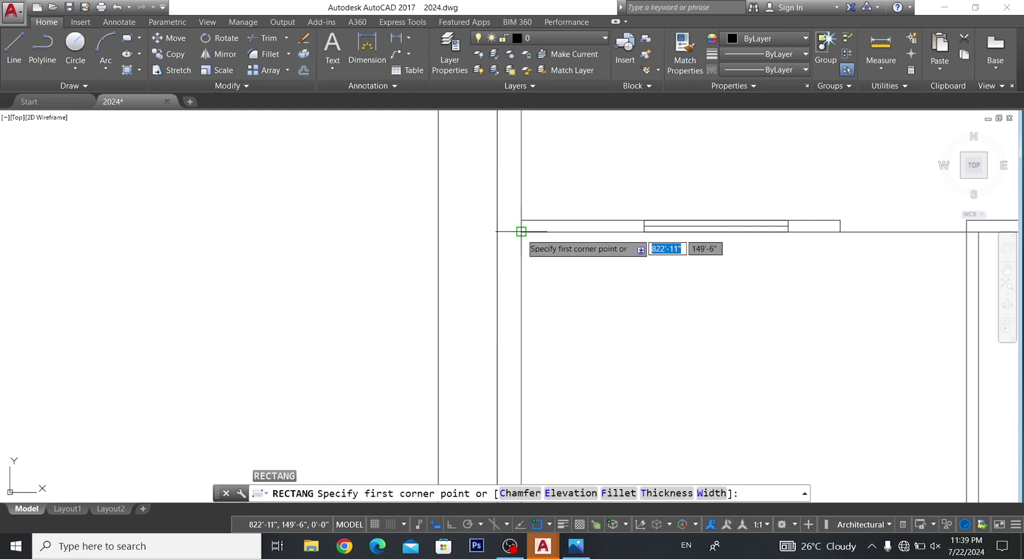
left_click(521, 232)
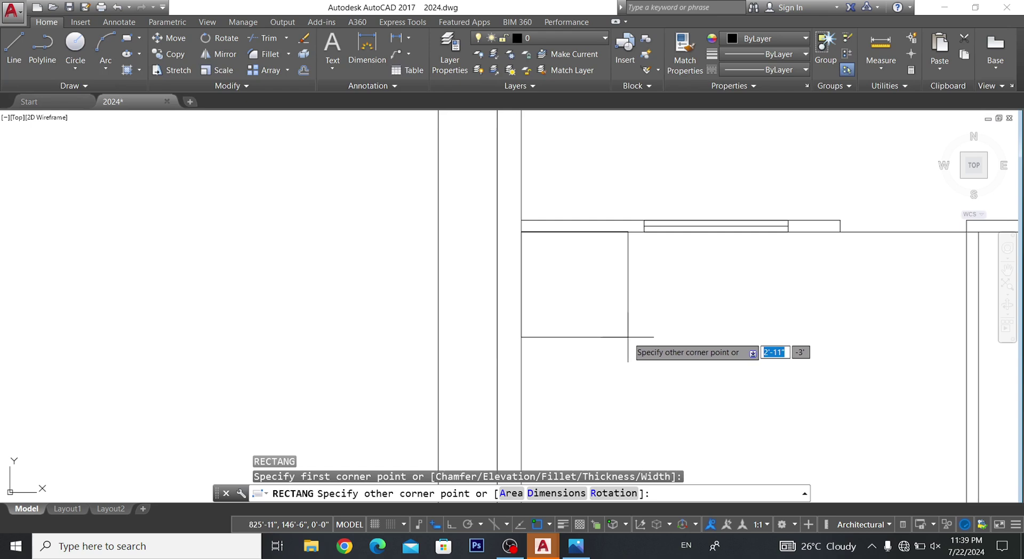
key("Return")
- Explode the new square into separate lines
scroll(560, 297, "down", 3)
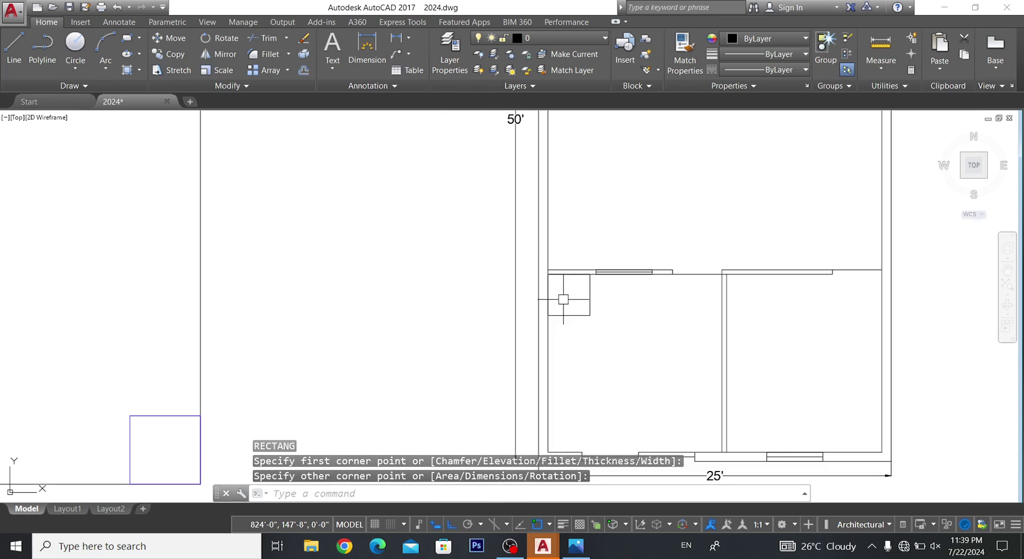
scroll(587, 315, "up", 3)
left_click(574, 313)
type("X")
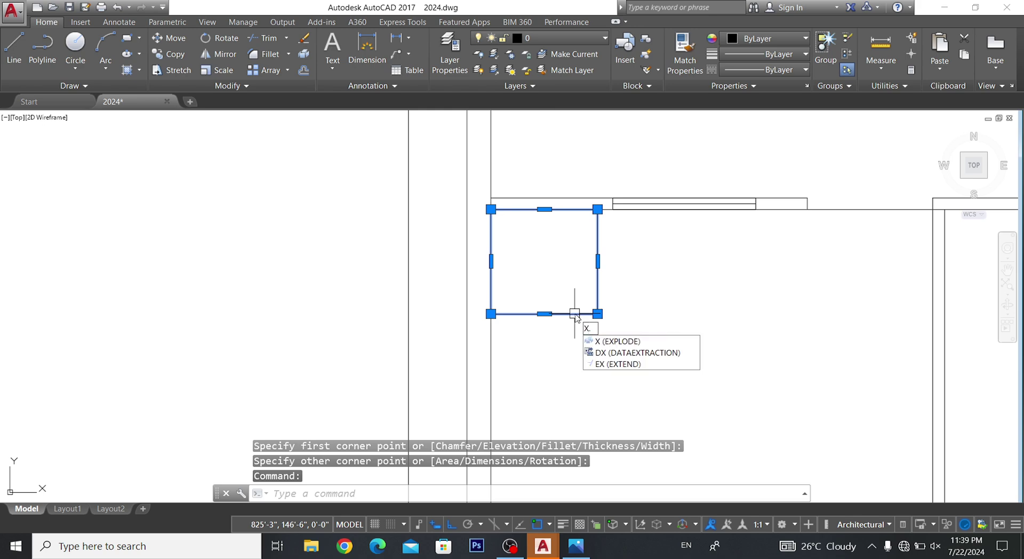
key("Return")
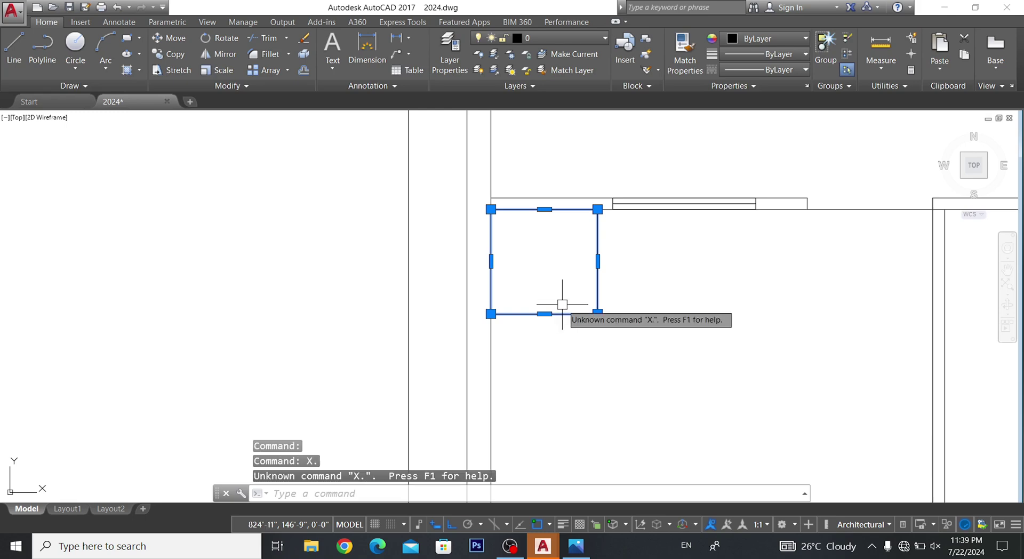
type("C")
key("BackSpace")
key("Return")
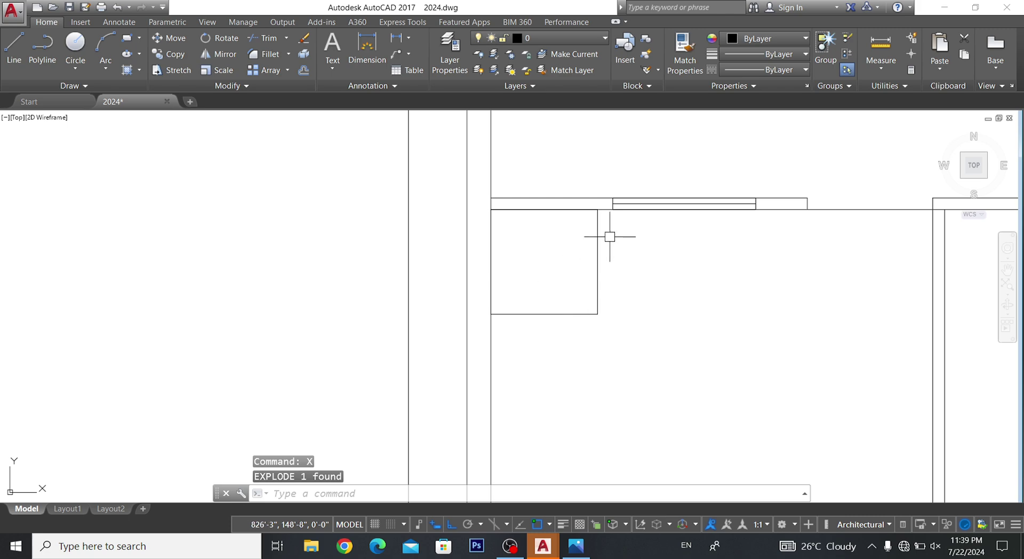
- Offset the square's right edge repeatedly at 10-inch spacing to create vertical stair lines to the right
left_click(609, 236)
left_click(584, 269)
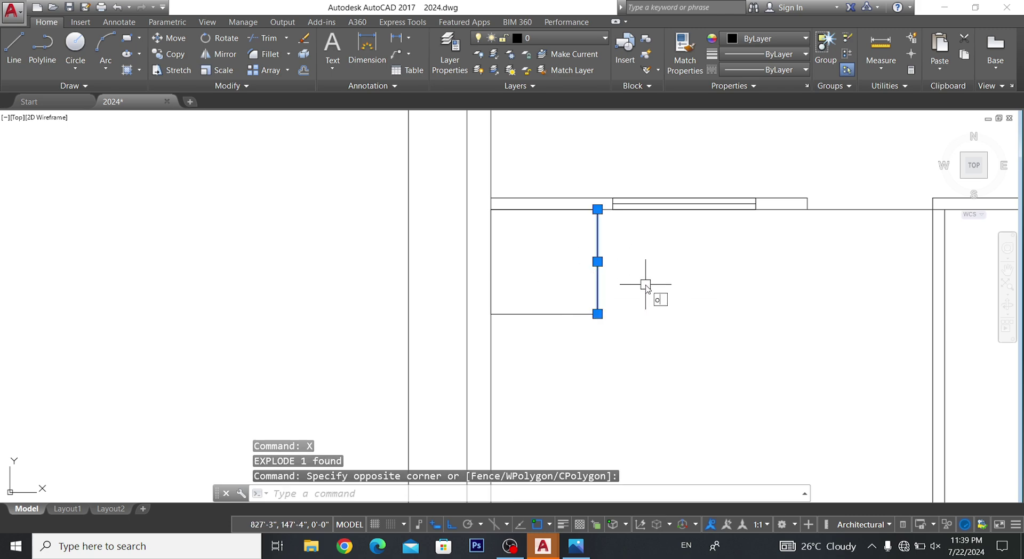
key("Return")
type("10\"")
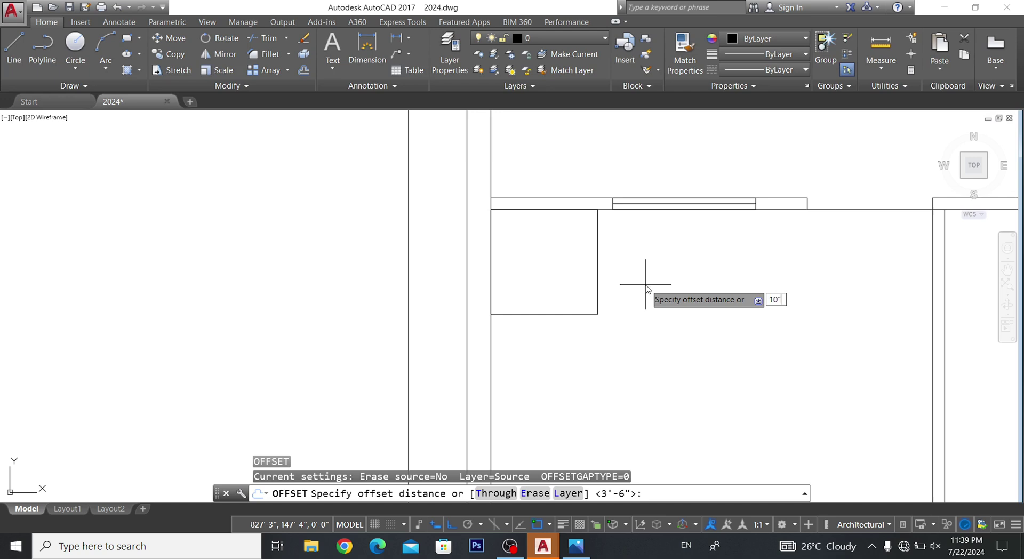
key("Return")
left_click(597, 283)
left_click(648, 280)
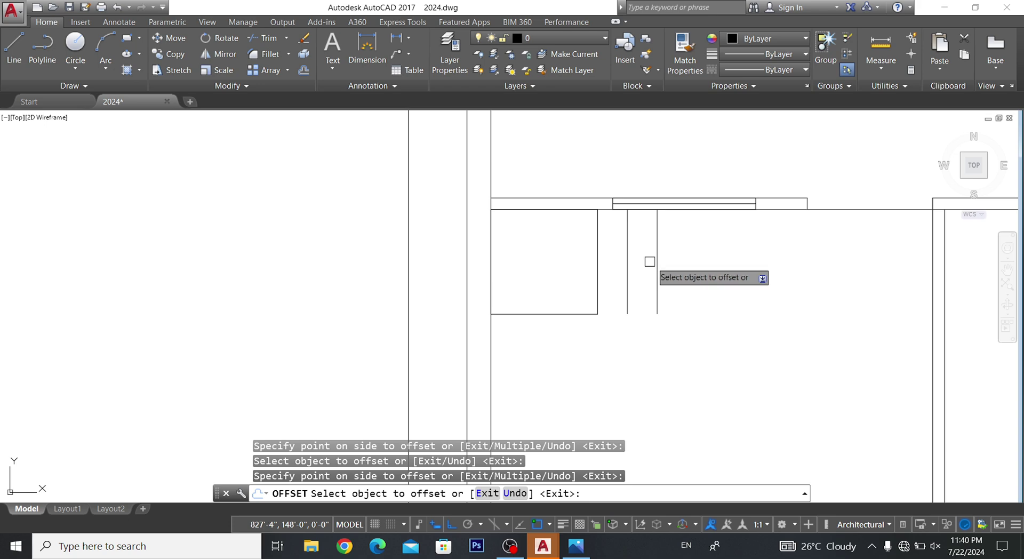
left_click(650, 267)
left_click(657, 269)
left_click(672, 272)
left_click(688, 270)
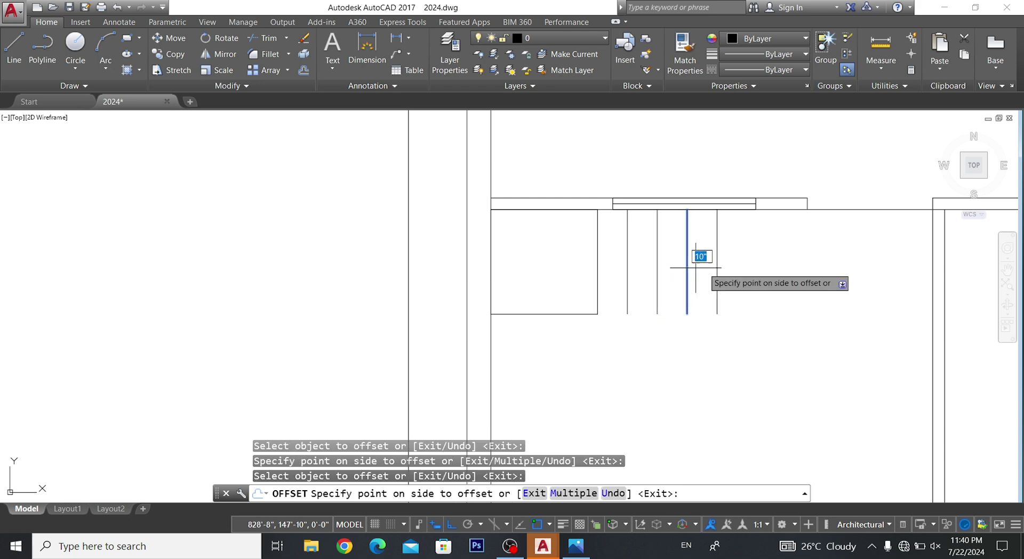
left_click(695, 268)
left_click(717, 273)
left_click(789, 262)
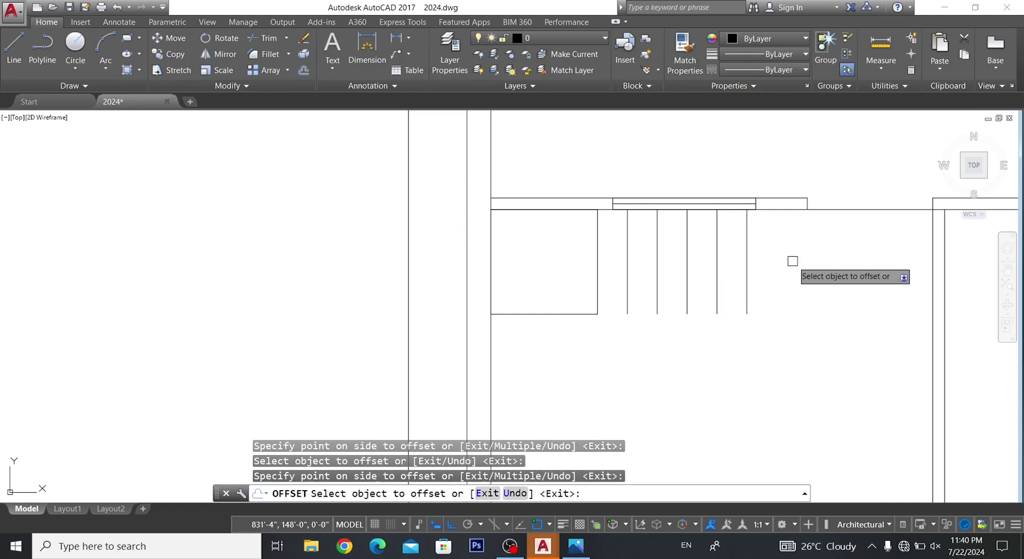
left_click(746, 270)
left_click(767, 267)
- Offset the square's bottom edge repeatedly at 10-inch spacing to create tread lines running down
scroll(534, 293, "down", 2)
scroll(663, 293, "up", 4)
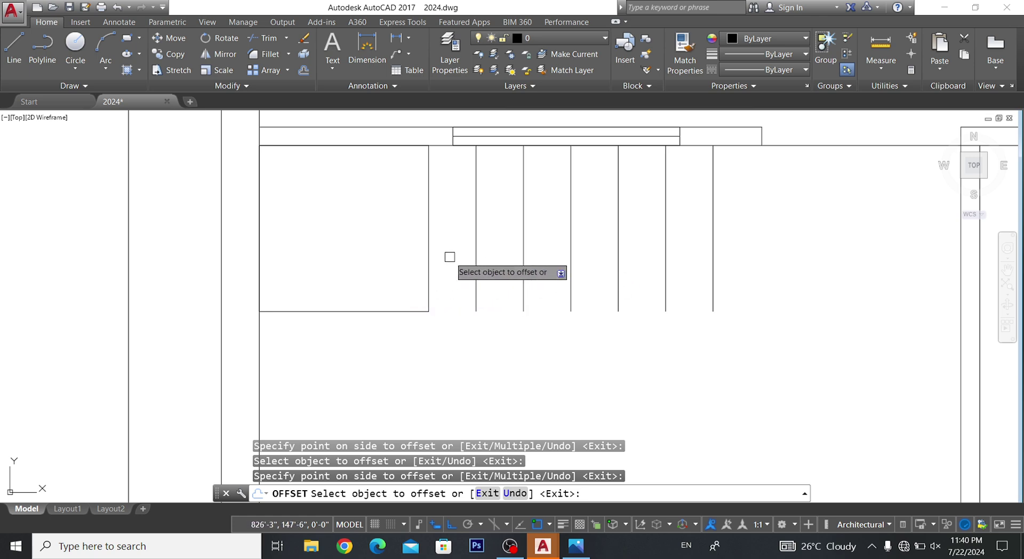
scroll(441, 258, "down", 5)
scroll(441, 258, "up", 2)
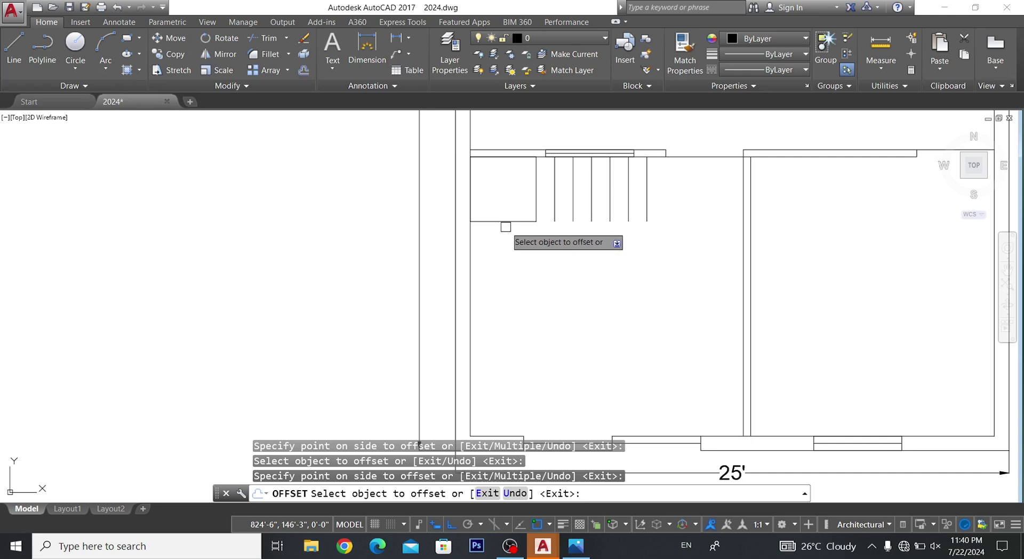
left_click(505, 220)
left_click(501, 235)
left_click(503, 239)
left_click(507, 264)
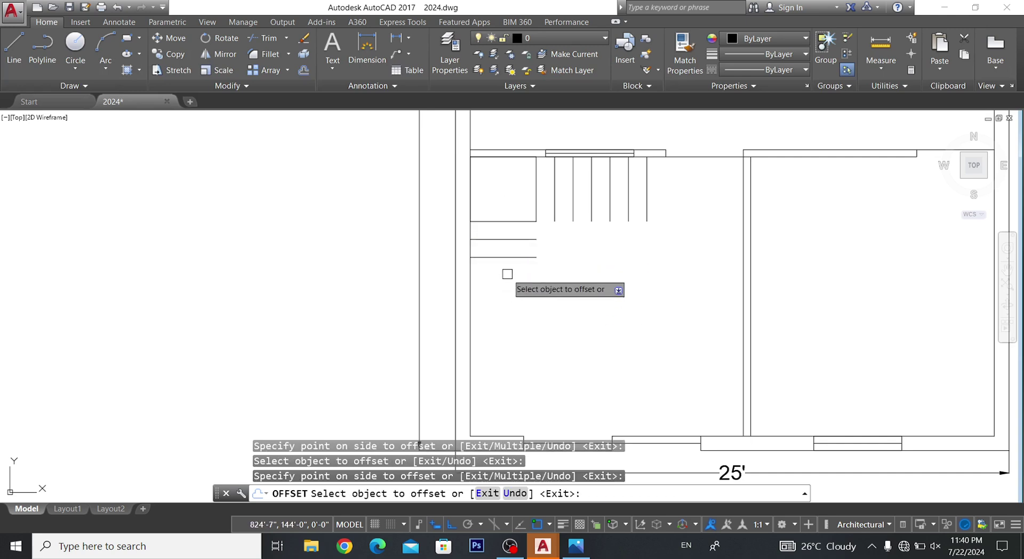
left_click(509, 258)
left_click(494, 320)
left_click(504, 275)
left_click(505, 341)
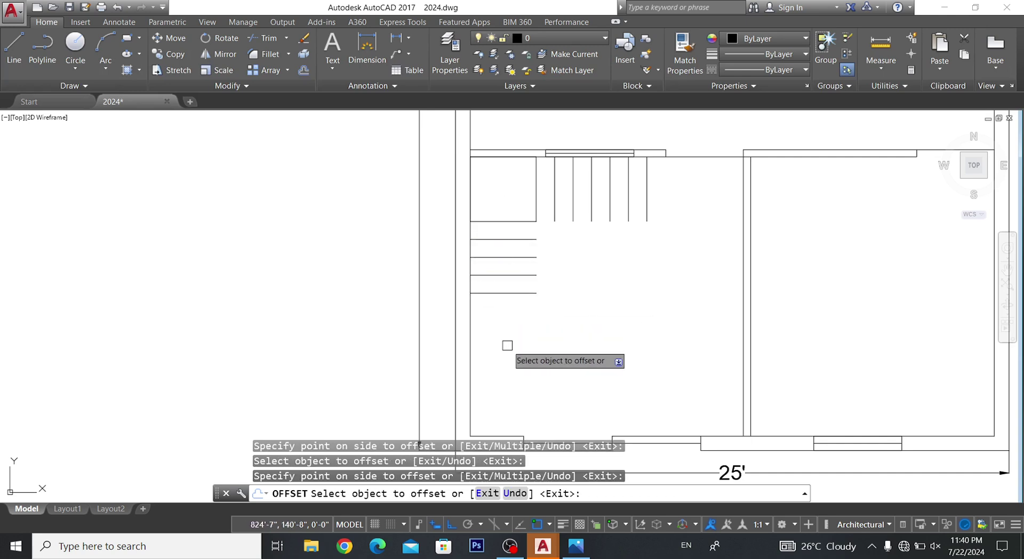
left_click(508, 293)
left_click(510, 320)
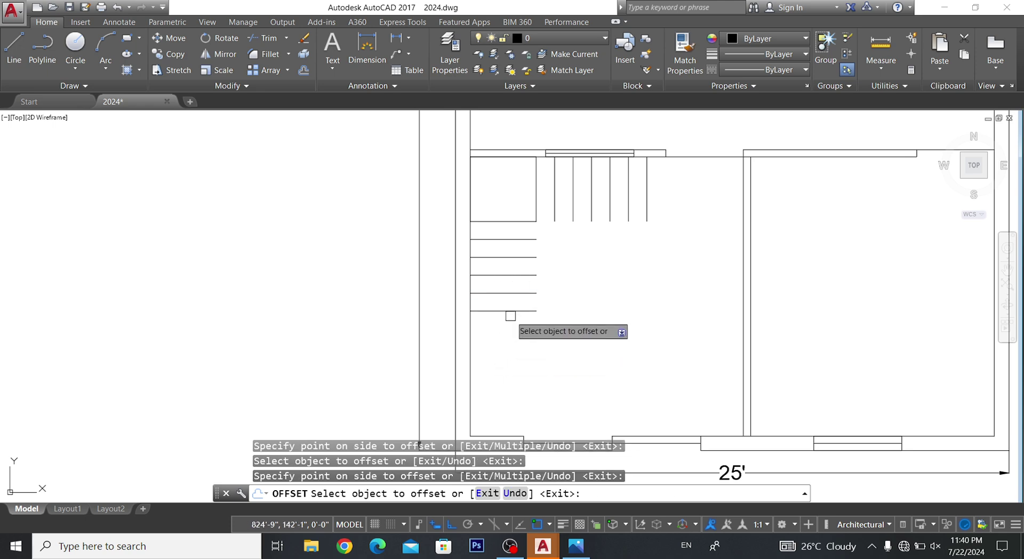
left_click(510, 316)
left_click(509, 311)
left_click(505, 321)
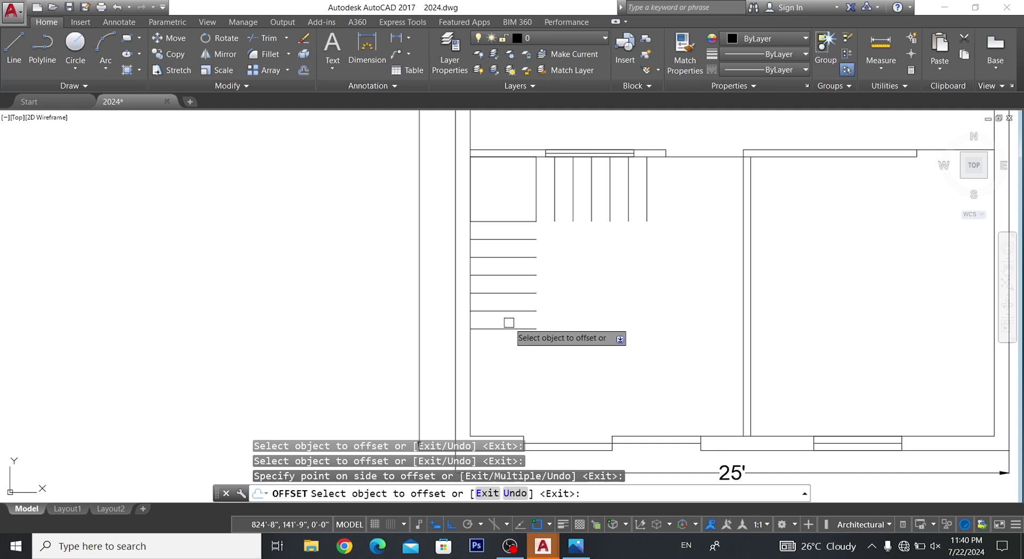
left_click(505, 329)
left_click(507, 341)
left_click(507, 346)
left_click(512, 376)
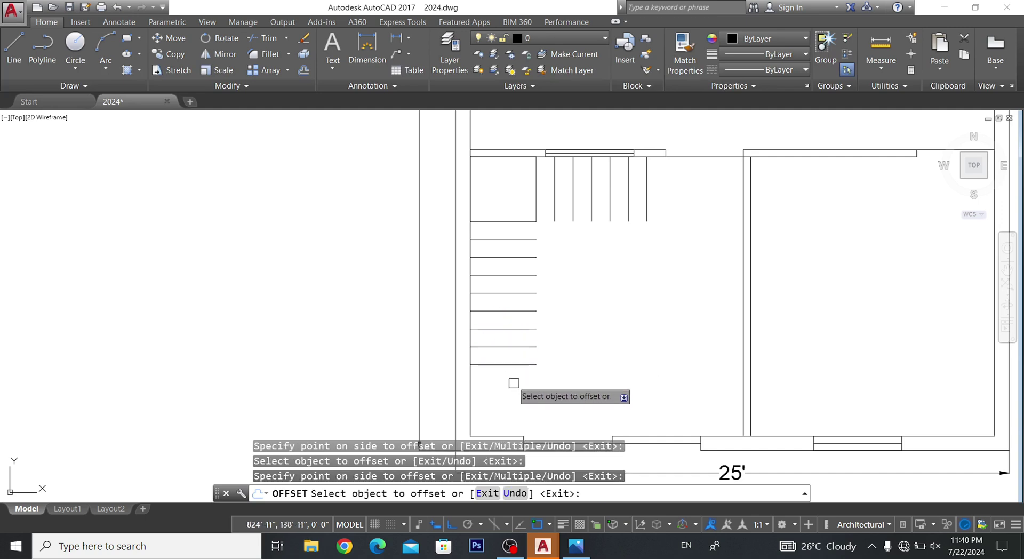
left_click(506, 364)
left_click(511, 405)
scroll(512, 347, "up", 2)
scroll(506, 315, "up", 2)
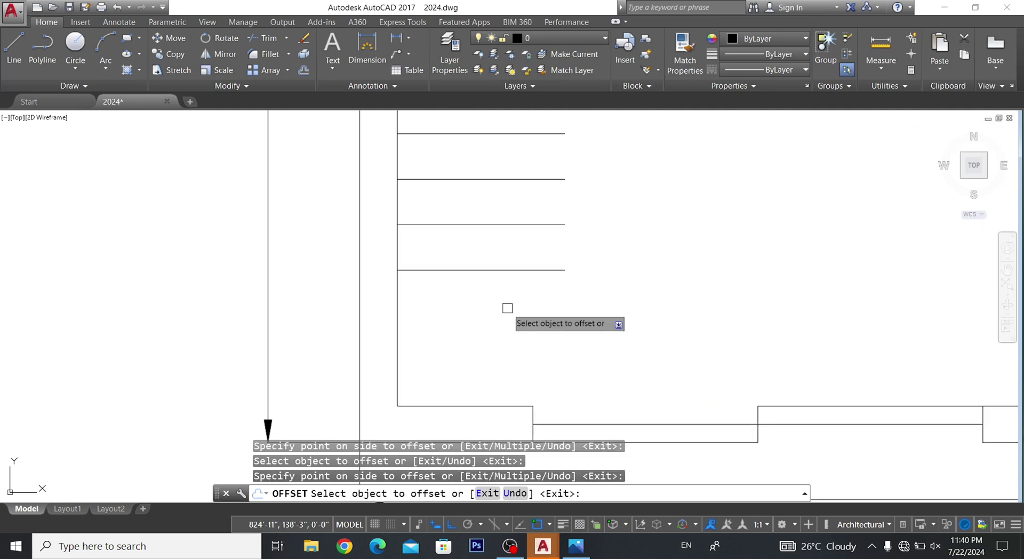
left_click(497, 269)
left_click(489, 333)
scroll(491, 349, "down", 3)
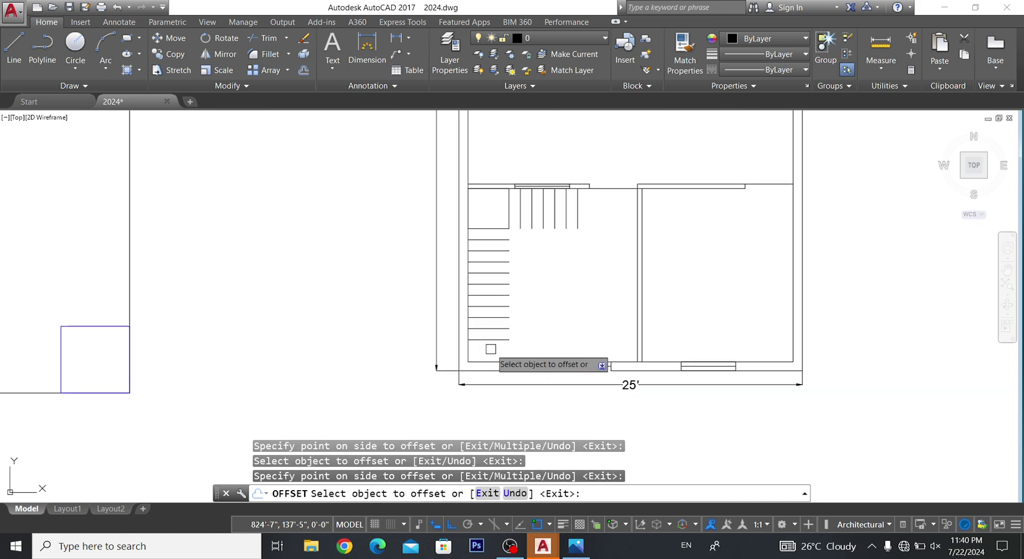
key("Escape")
key("Escape")
key("Escape")
- Delete the extra bottom tread line
scroll(539, 297, "up", 4)
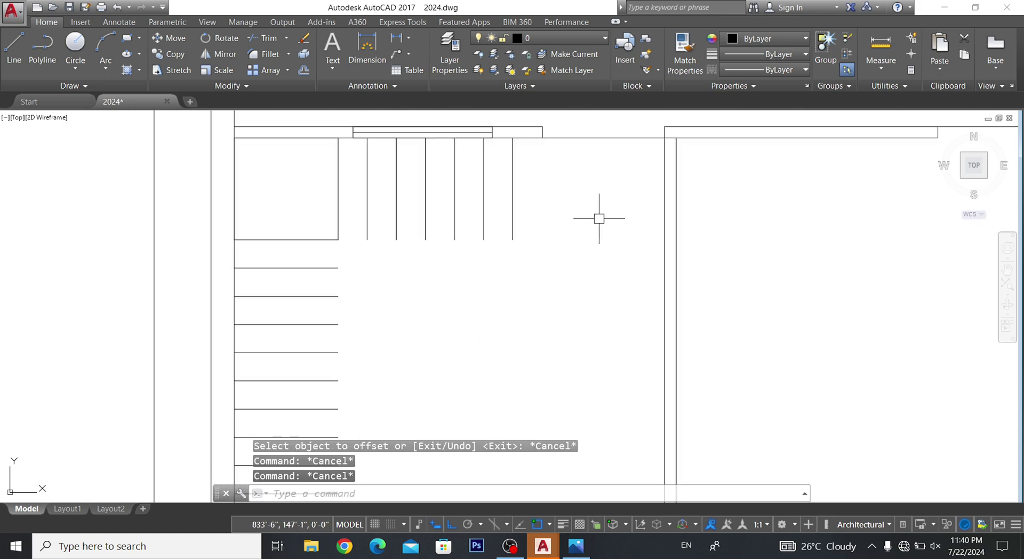
middle_click_drag(599, 217, 633, 277)
middle_click_drag(331, 288, 473, 289)
scroll(472, 289, "down", 3)
scroll(505, 254, "up", 3)
scroll(505, 254, "up", 4)
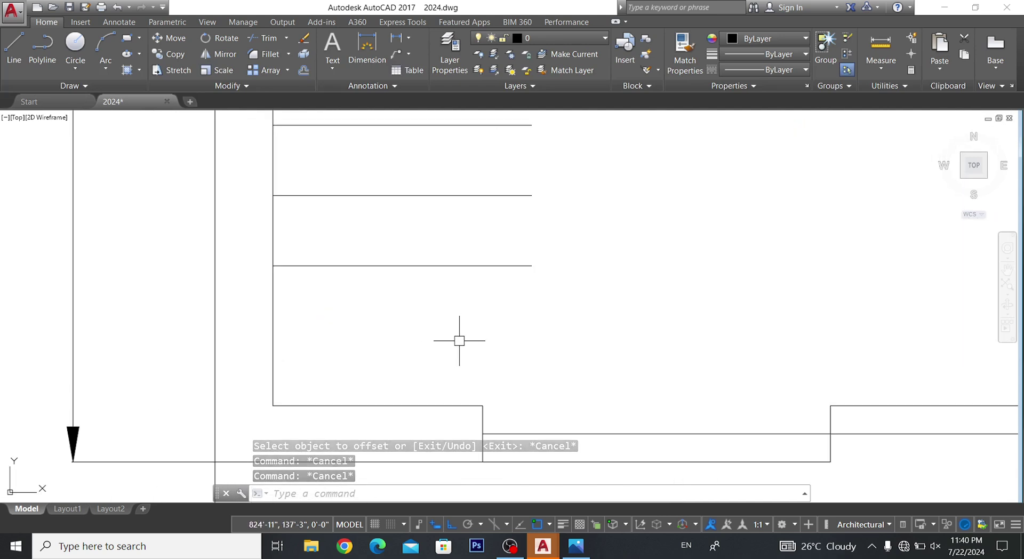
left_click(533, 238)
left_click(360, 351)
key("Delete")
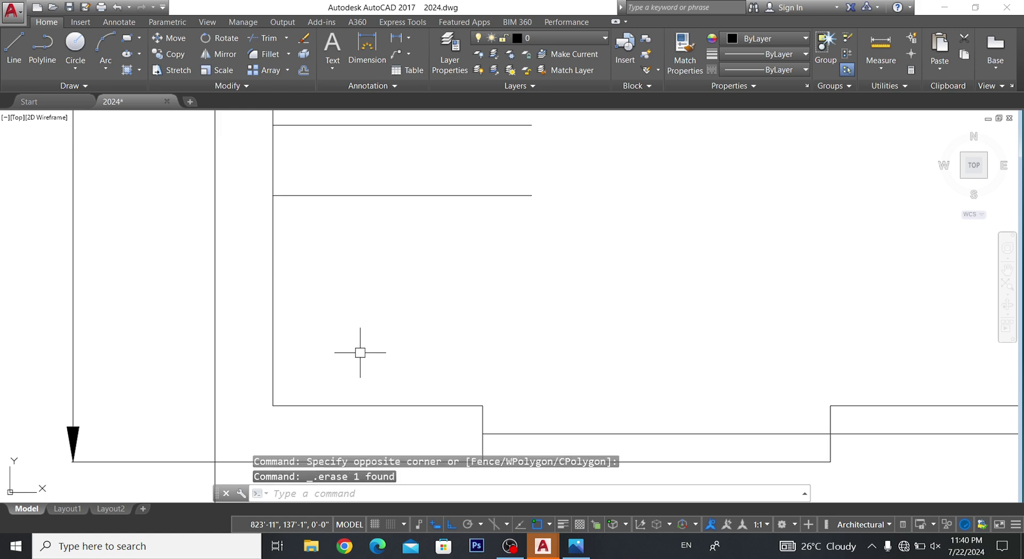
- Draw a diagonal line from the landing square's top-left corner to its bottom-right corner
scroll(368, 350, "down", 2)
scroll(373, 349, "down", 3)
scroll(356, 316, "up", 5)
scroll(356, 315, "up", 1)
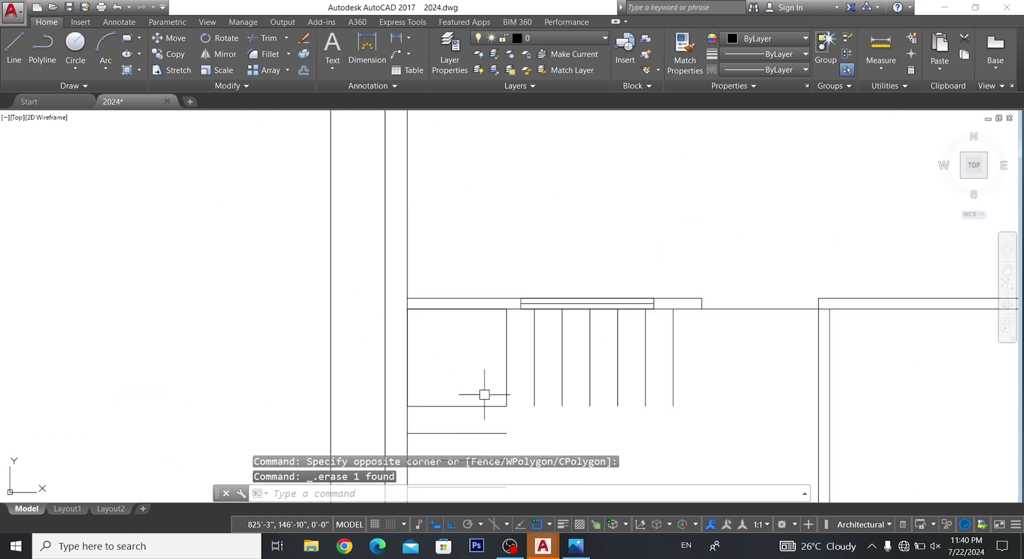
scroll(484, 395, "up", 3)
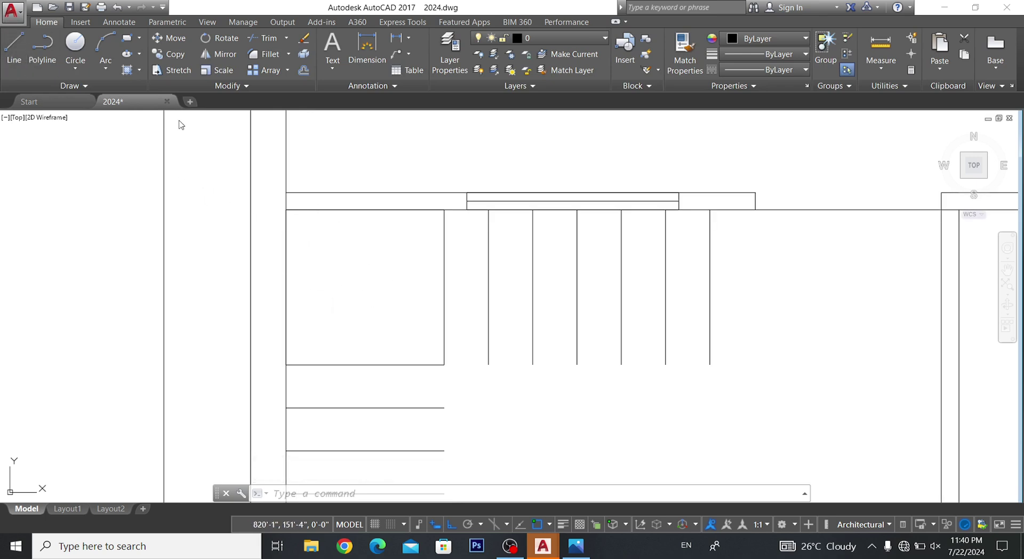
left_click(7, 62)
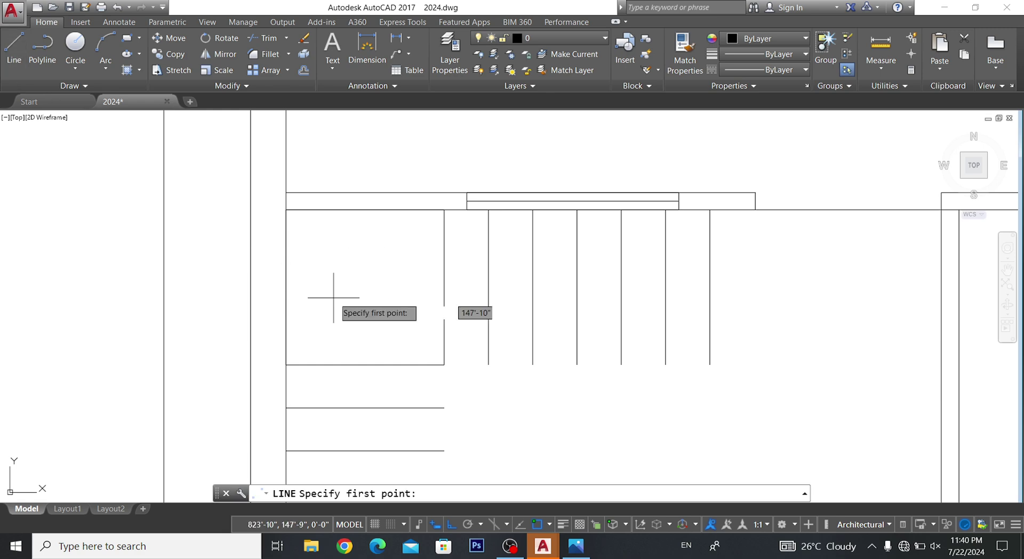
left_click(285, 209)
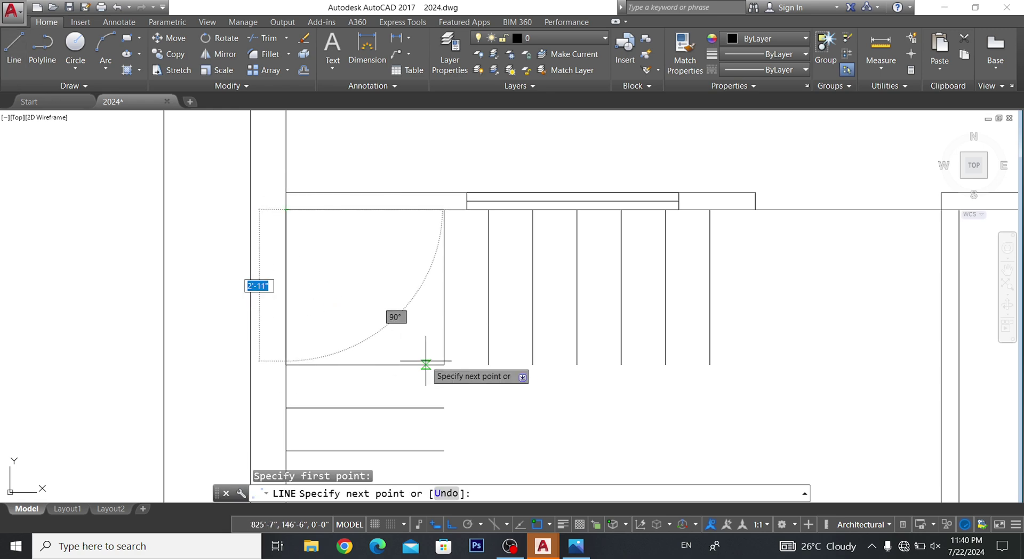
left_click(444, 364)
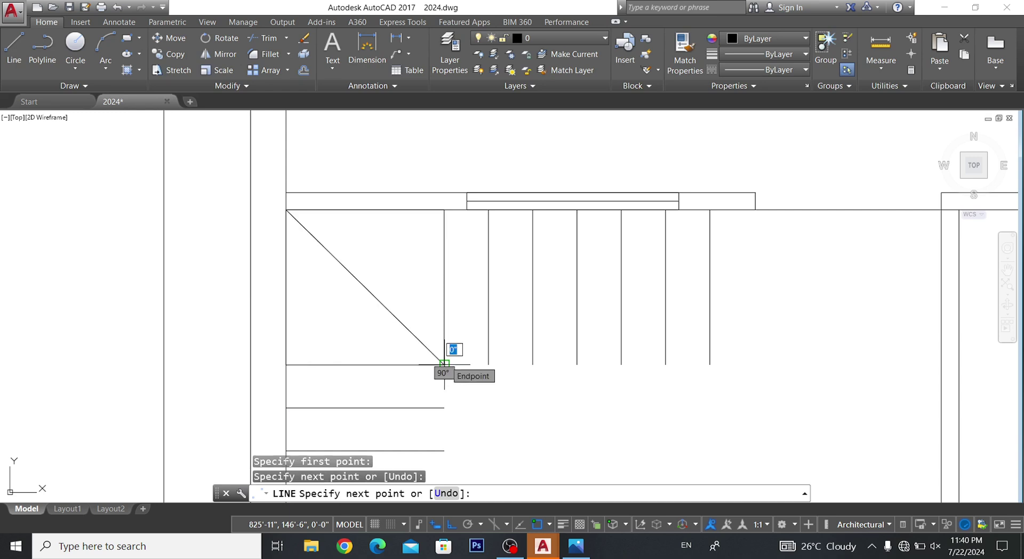
key("Escape")
- Start a linear dimension near the stair, then cancel it
scroll(444, 365, "down", 5)
scroll(514, 312, "up", 5)
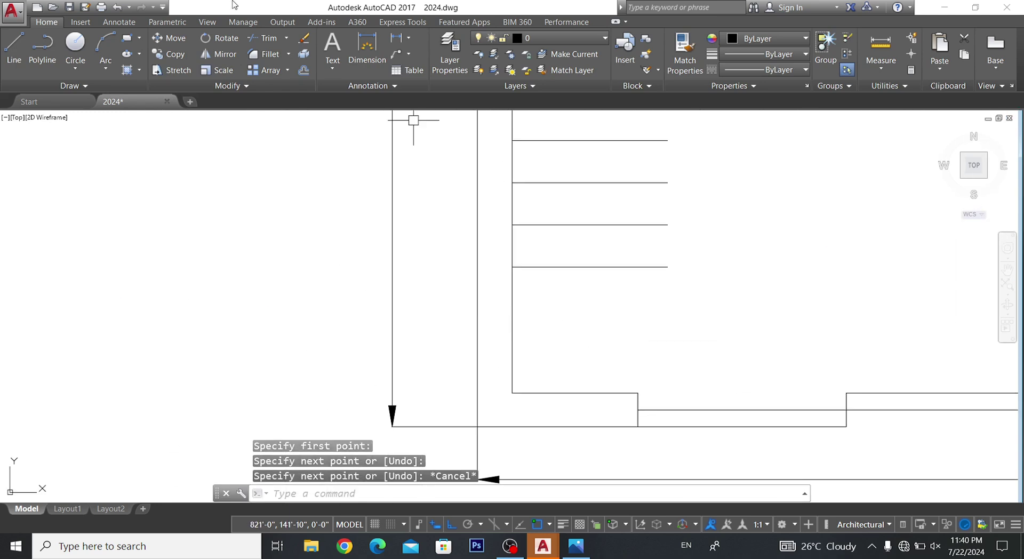
left_click(395, 37)
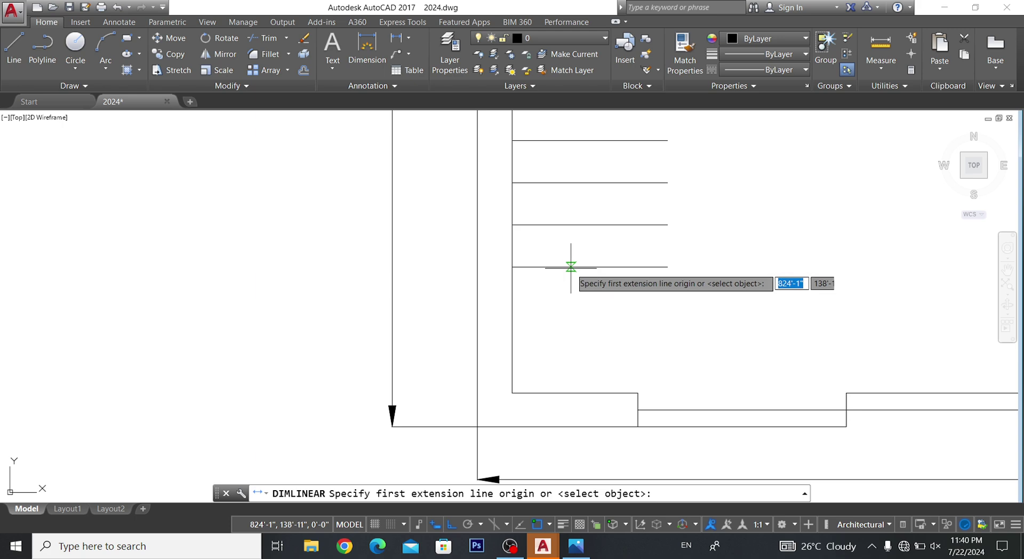
left_click(558, 479)
left_click(569, 425)
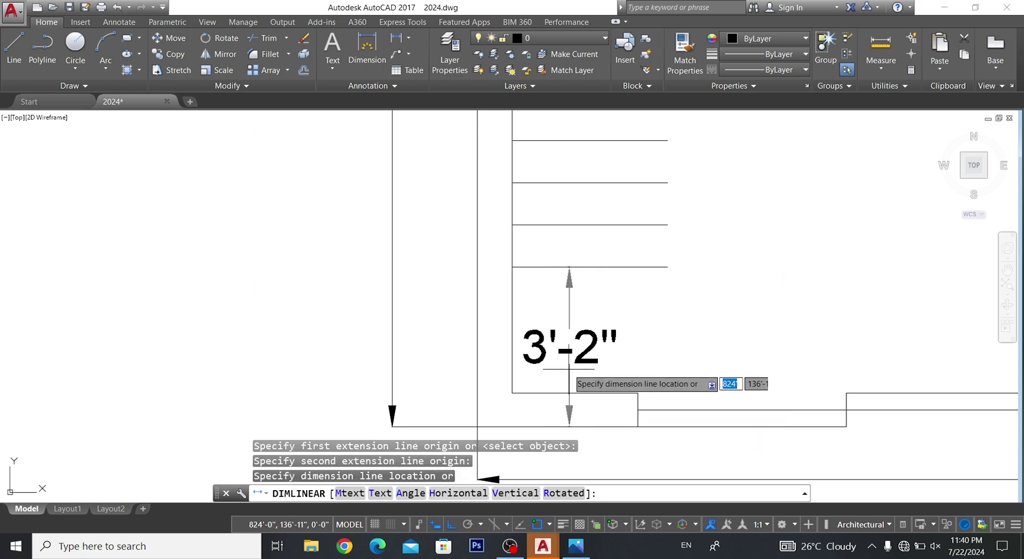
key("Escape")
key("Escape")
- Draw a short line from the landing corner down beside the stairs
scroll(548, 372, "down", 5)
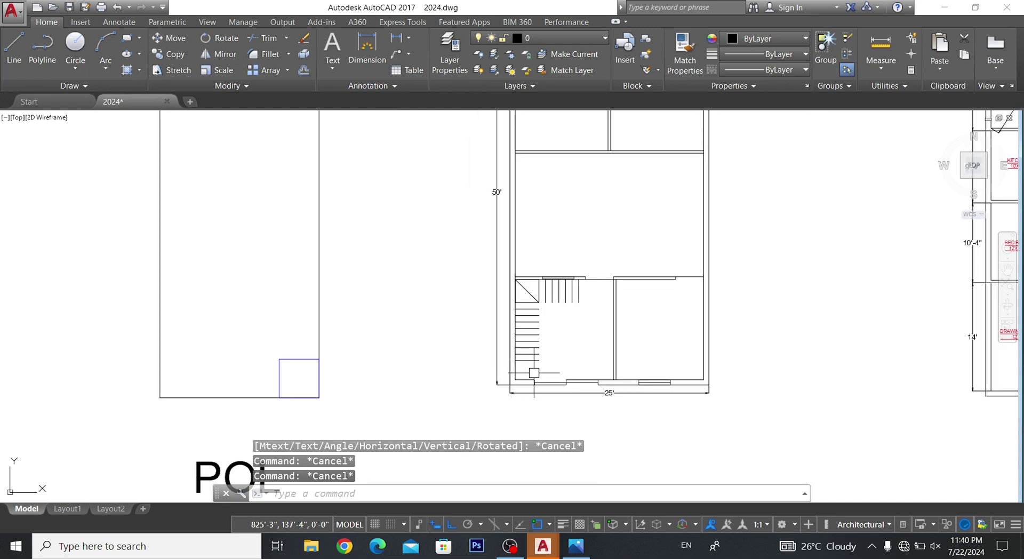
scroll(524, 373, "up", 3)
middle_click_drag(531, 373, 525, 374)
scroll(531, 247, "up", 1)
scroll(531, 247, "up", 4)
scroll(533, 244, "down", 2)
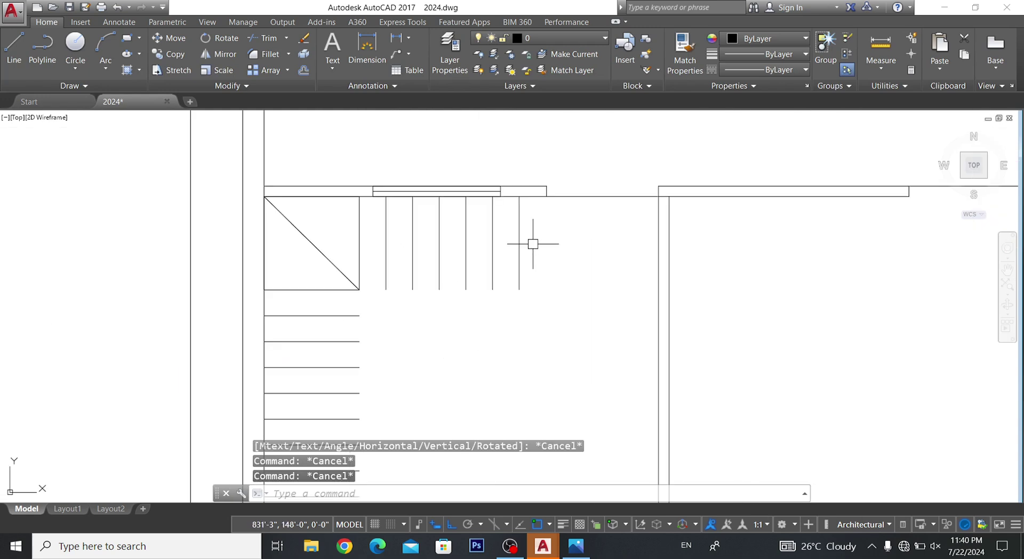
left_click(13, 48)
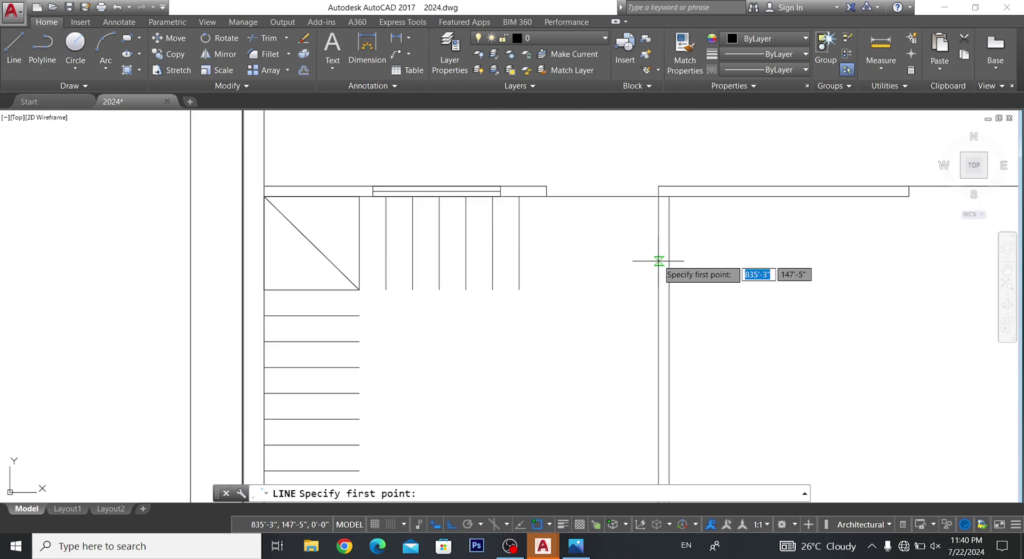
left_click(519, 289)
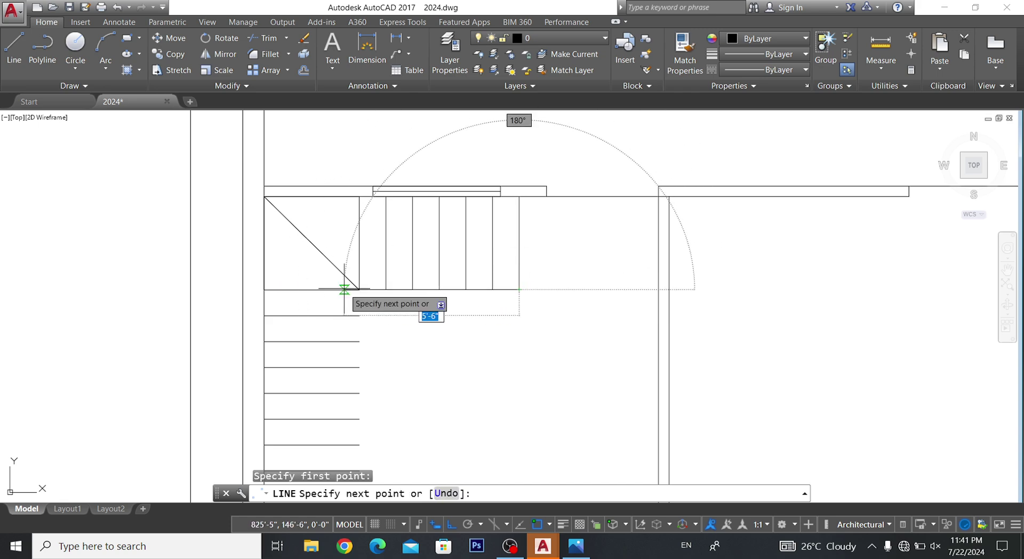
scroll(365, 260, "down", 5)
scroll(366, 264, "up", 2)
scroll(366, 264, "up", 3)
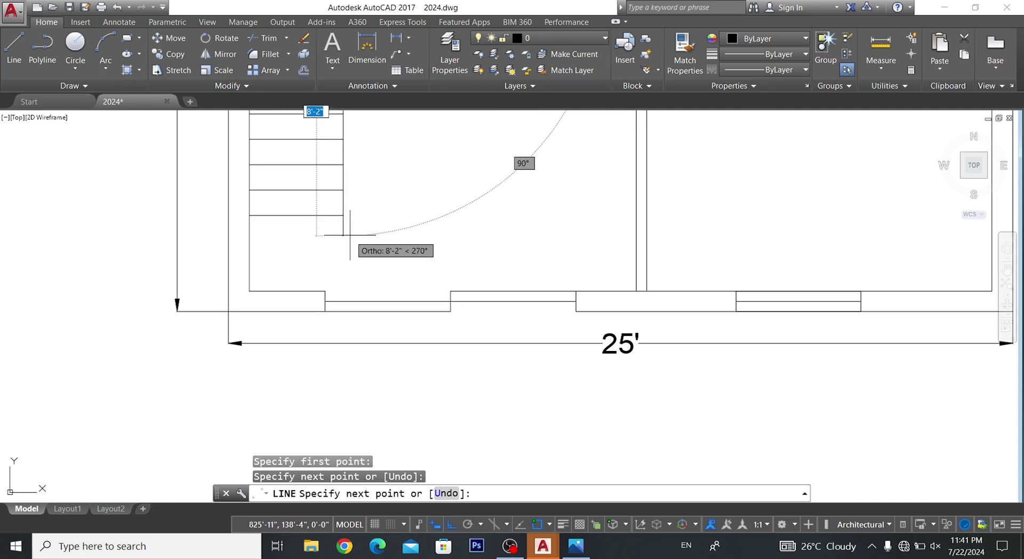
left_click(342, 214)
key("Escape")
scroll(406, 251, "down", 6)
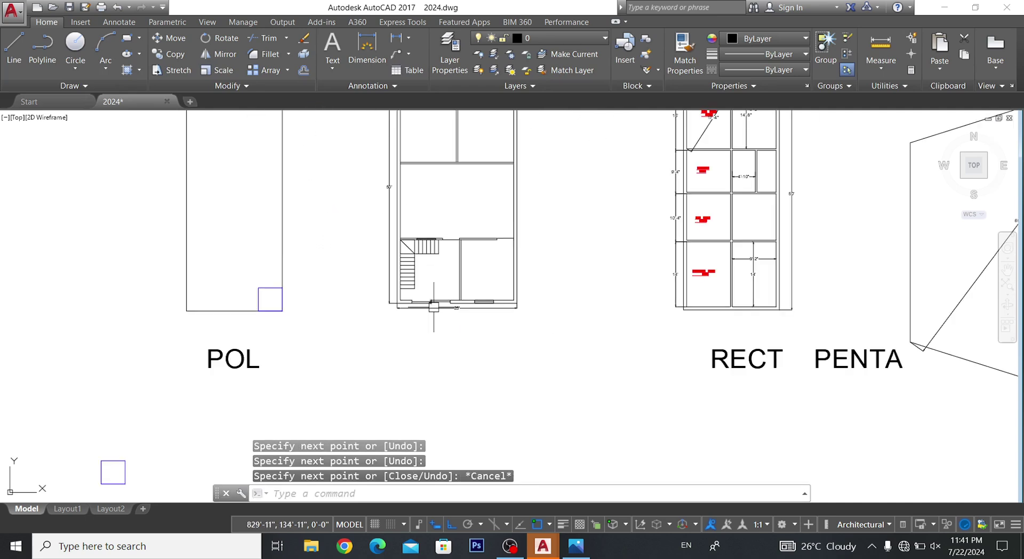
scroll(436, 263, "up", 1)
scroll(436, 264, "up", 3)
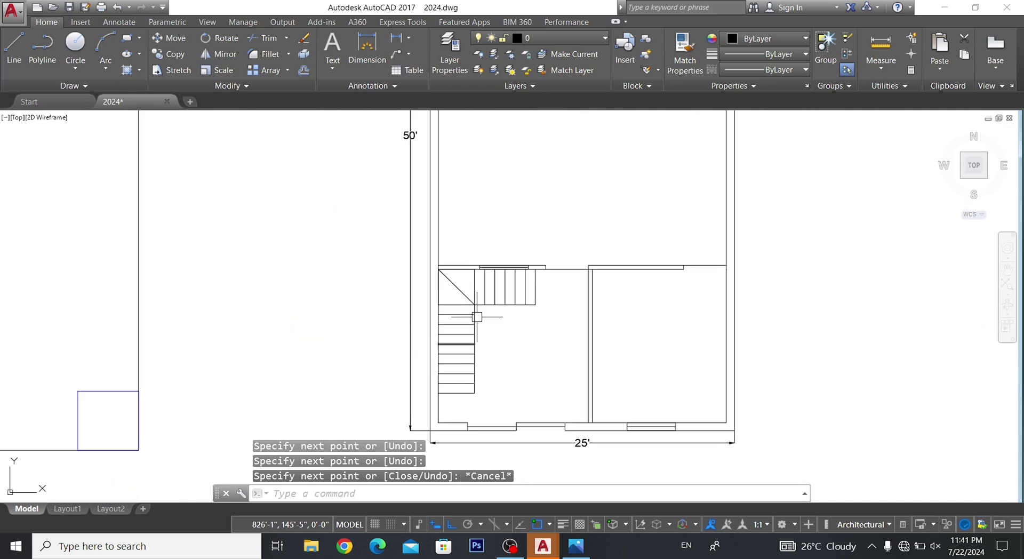
scroll(528, 302, "up", 3)
scroll(450, 306, "up", 2)
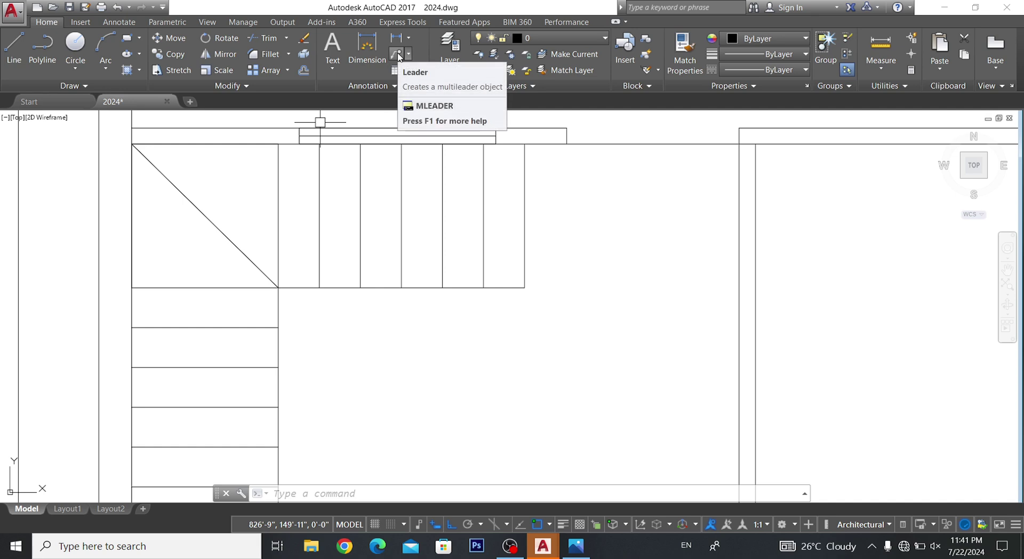
- Add a leader arrow labelled 'UP' on the upper stair flight
left_click(396, 54)
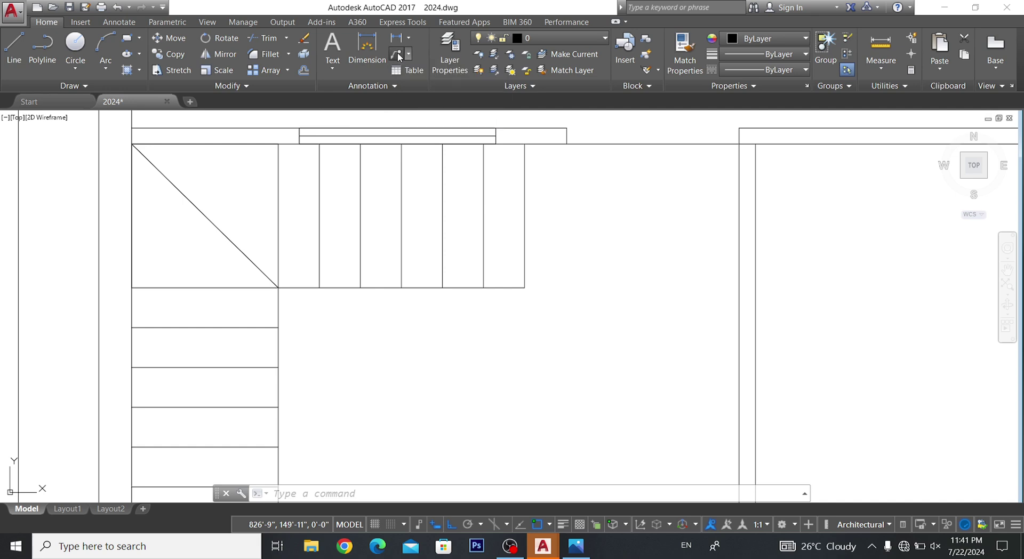
left_click(377, 216)
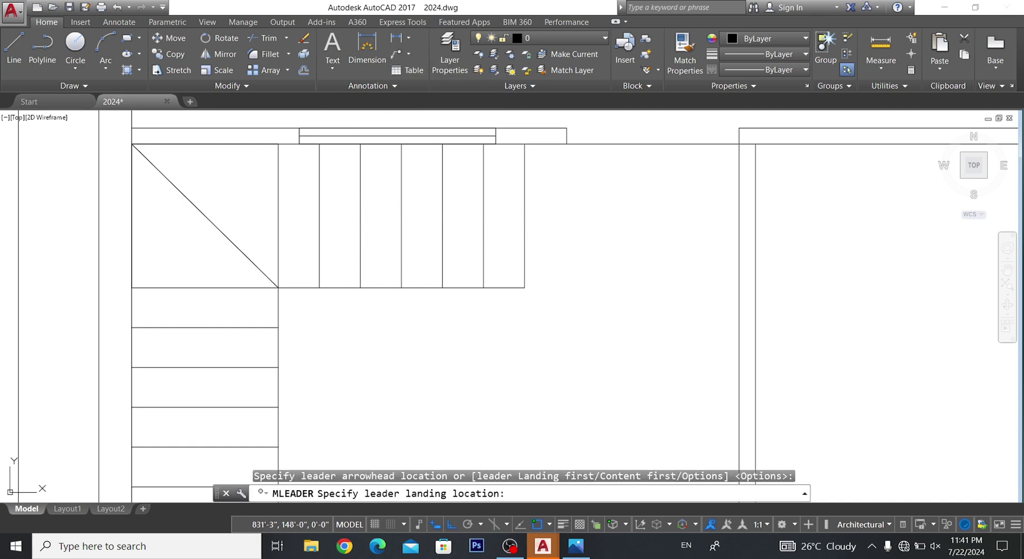
type("up")
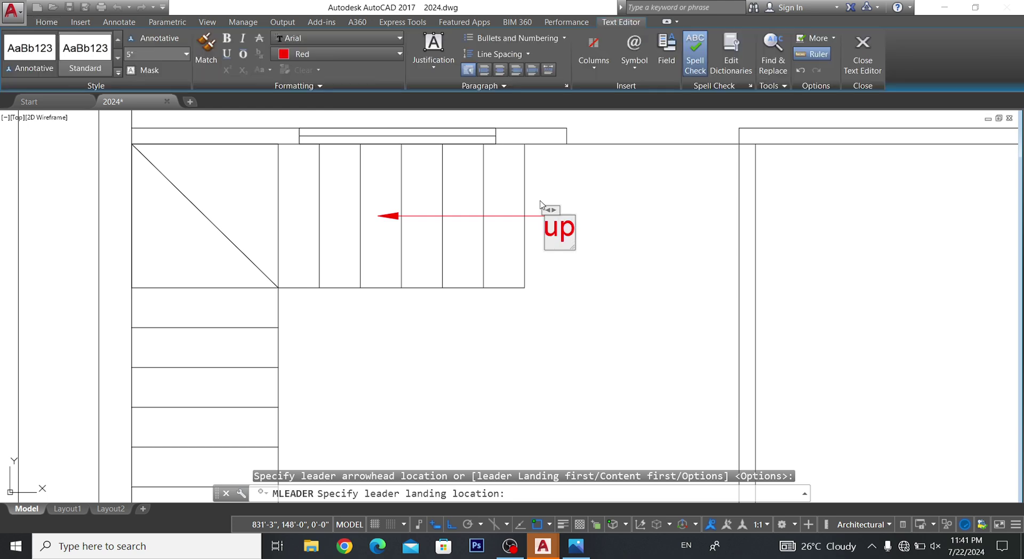
key("BackSpace")
key("BackSpace")
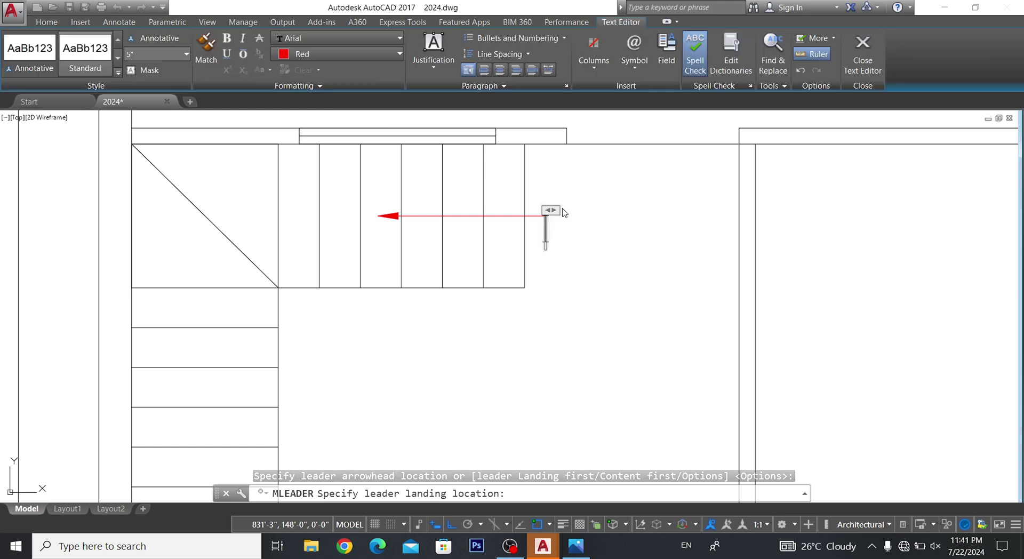
type("UP")
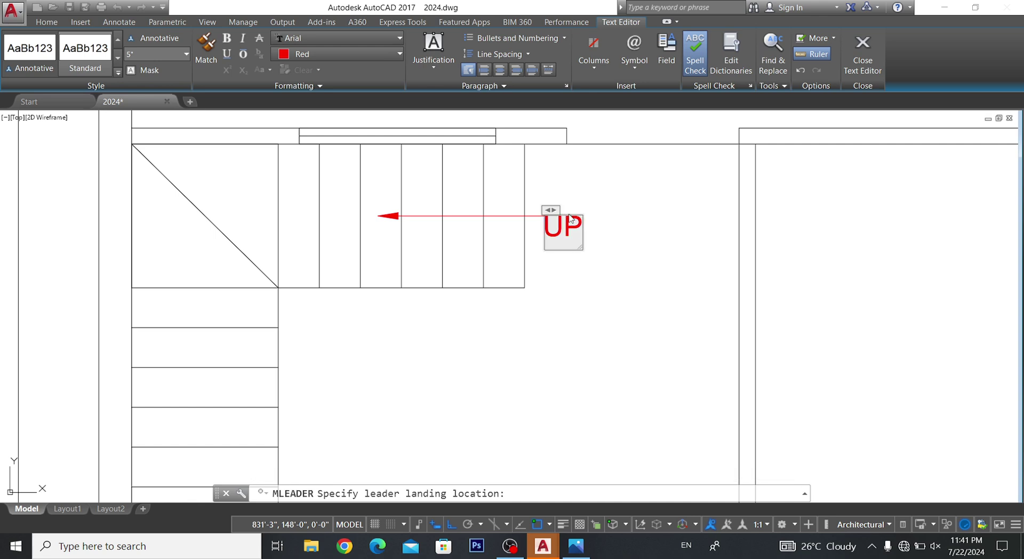
left_click(480, 320)
scroll(353, 287, "down", 3)
scroll(353, 287, "up", 3)
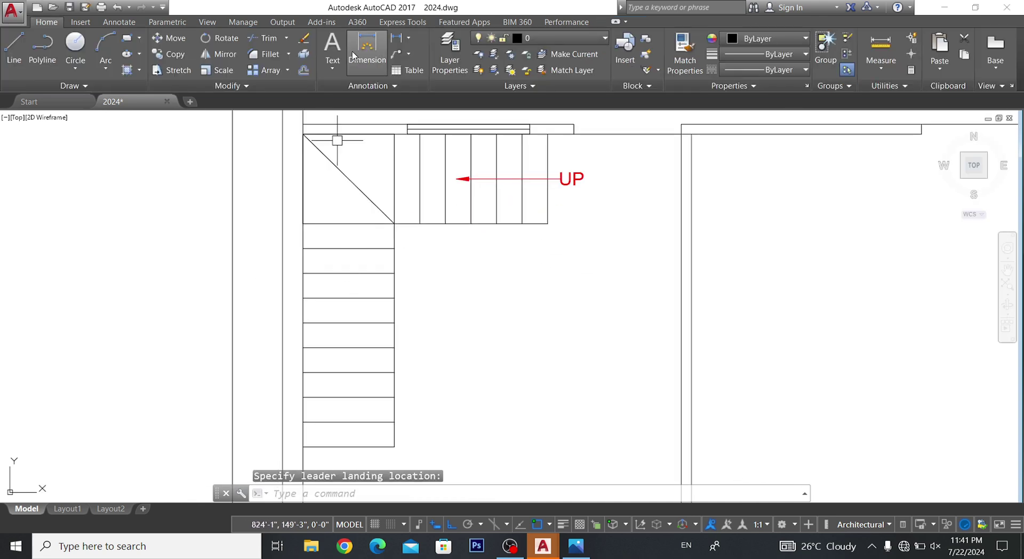
- Add a second, unlabelled leader arrow along the lower stair flight
left_click(395, 53)
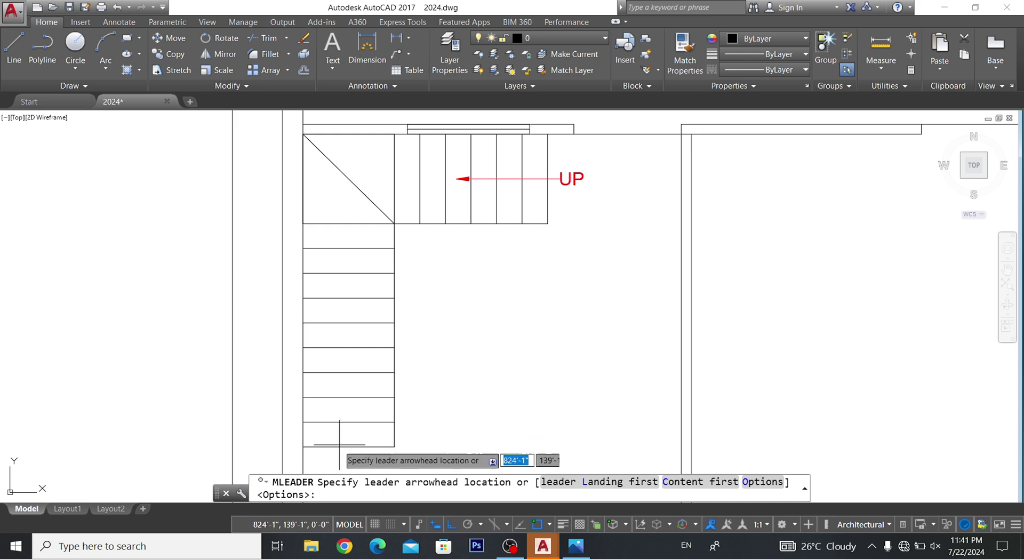
left_click(339, 431)
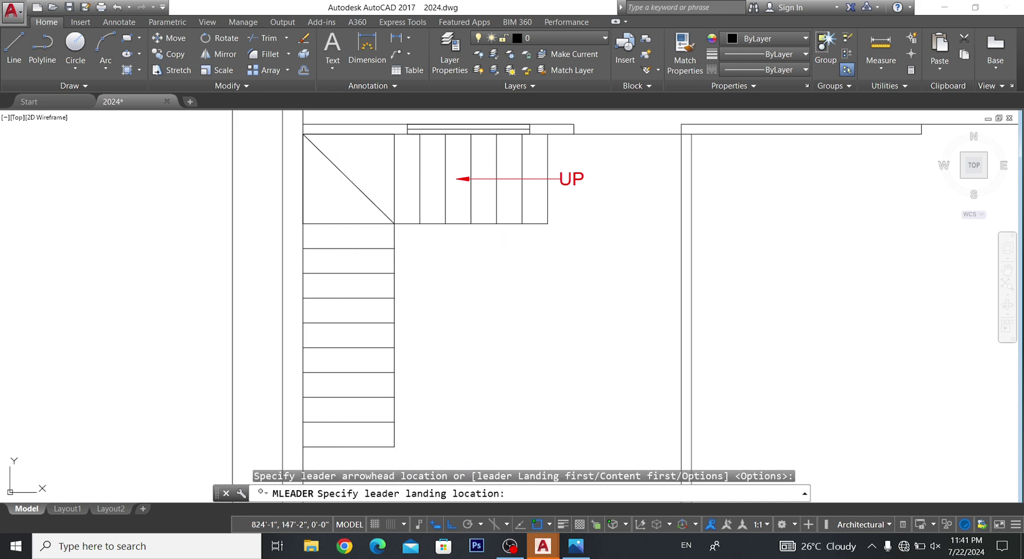
left_click(339, 205)
left_click(354, 213)
scroll(405, 224, "down", 3)
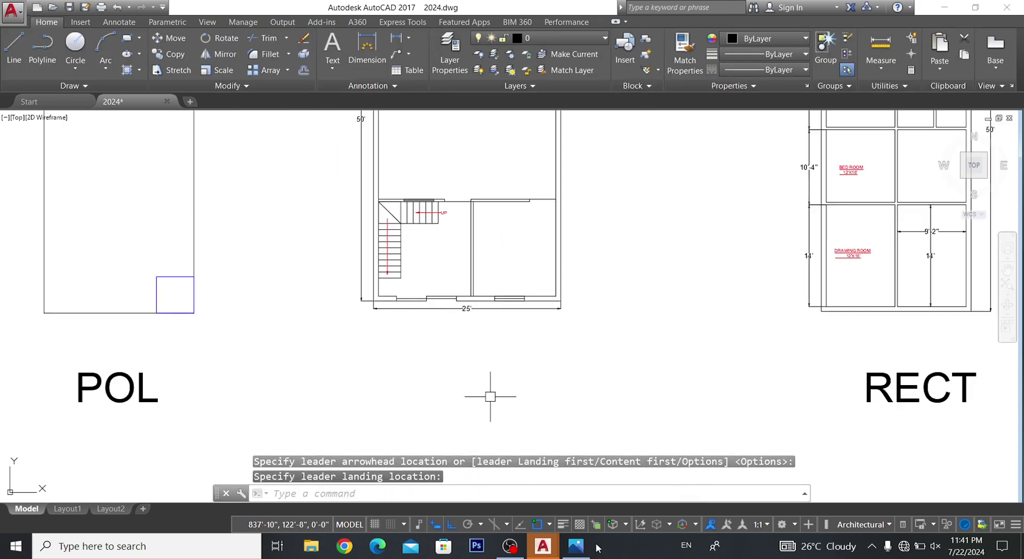
left_click(504, 546)
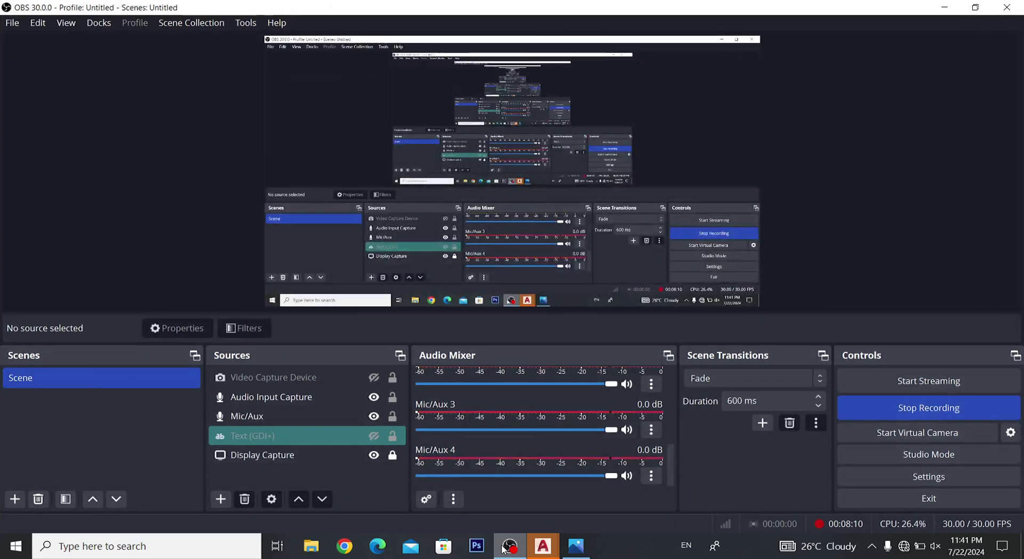
left_click(504, 546)
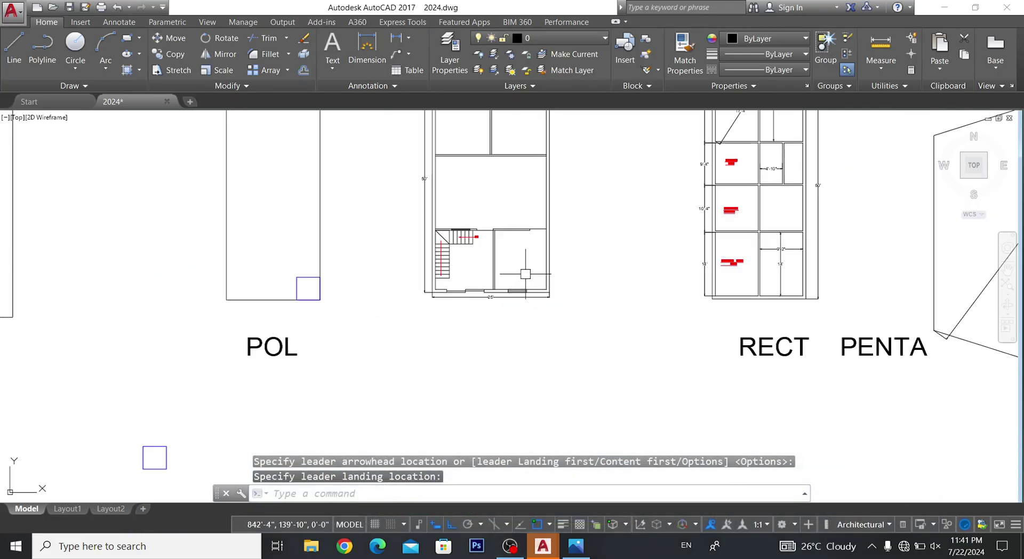
- Bring the lower room divisions into view and select the short wall segment at the junction
scroll(473, 259, "up", 5)
scroll(474, 259, "down", 2)
mouse_move(473, 259)
middle_mouse_down()
mouse_move(465, 405)
mouse_move(487, 354)
middle_mouse_up()
mouse_move(484, 232)
middle_mouse_down()
mouse_move(480, 334)
mouse_move(509, 349)
middle_mouse_up()
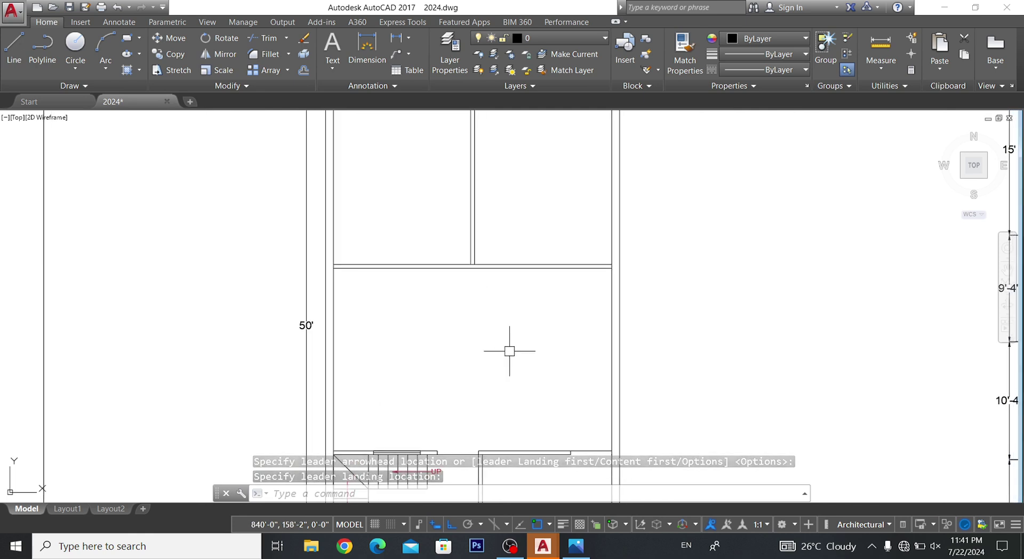
scroll(479, 341, "down", 3)
scroll(453, 276, "up", 4)
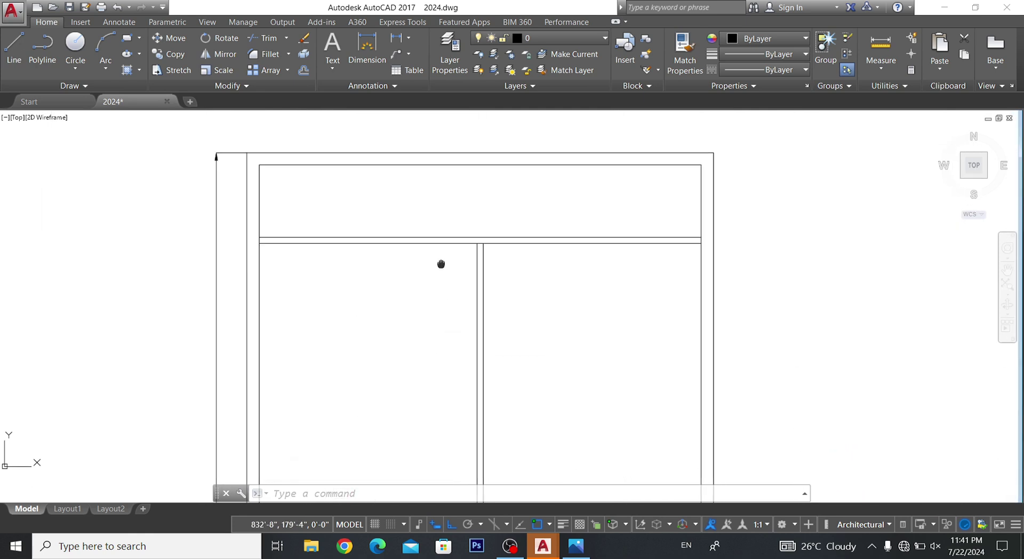
middle_click_drag(441, 265, 438, 153)
left_click(13, 47)
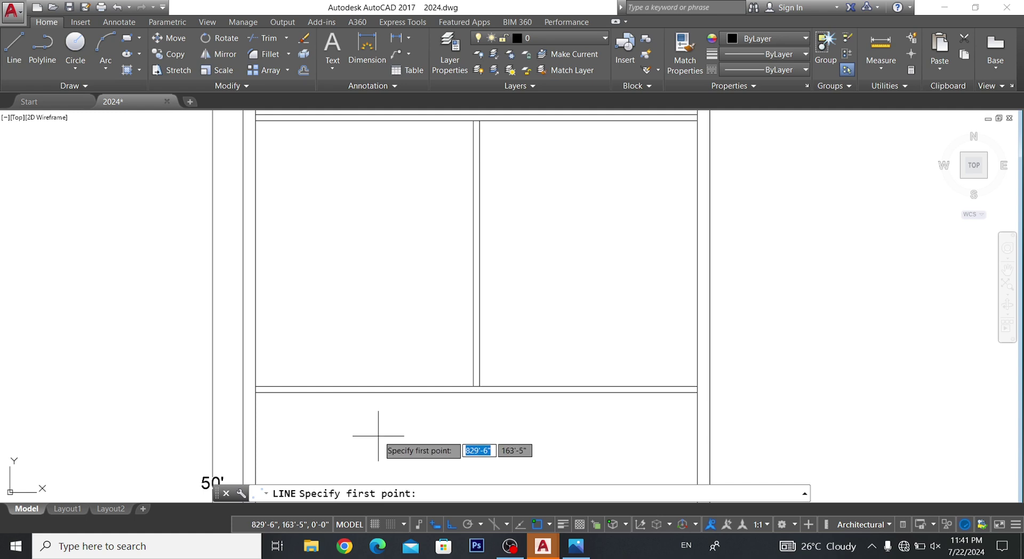
scroll(458, 411, "up", 6)
left_click(515, 311)
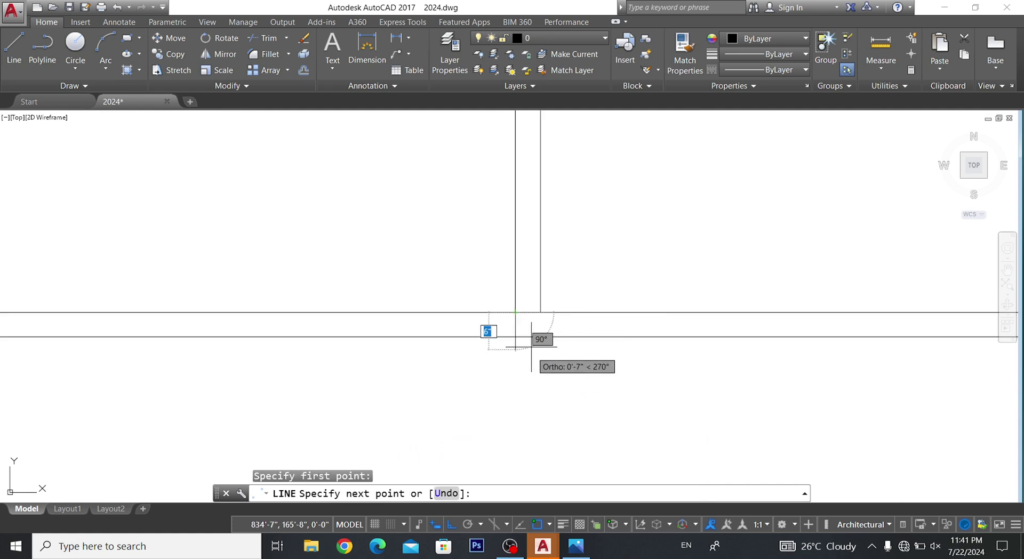
key("Escape")
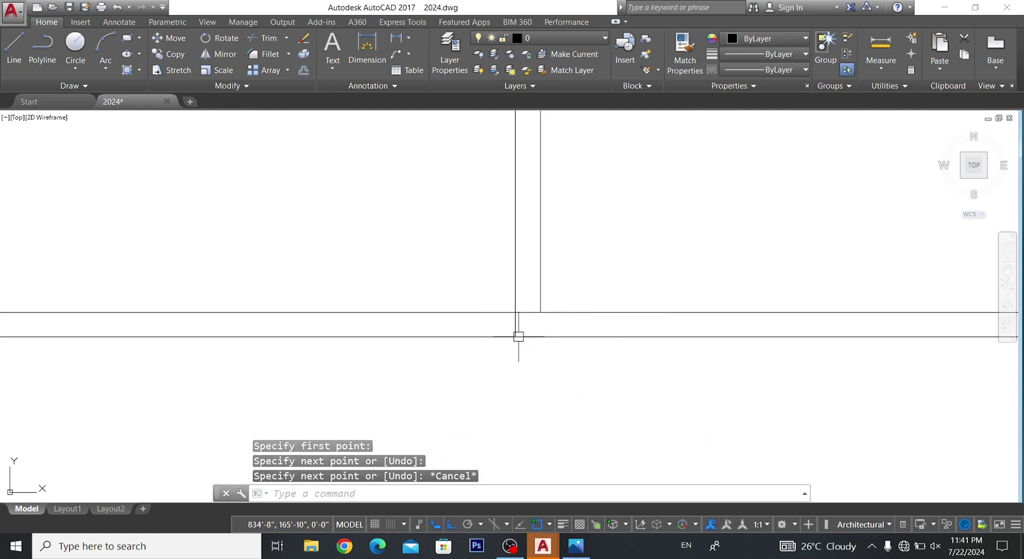
scroll(509, 320, "up", 2)
left_click(525, 327)
left_click(467, 330)
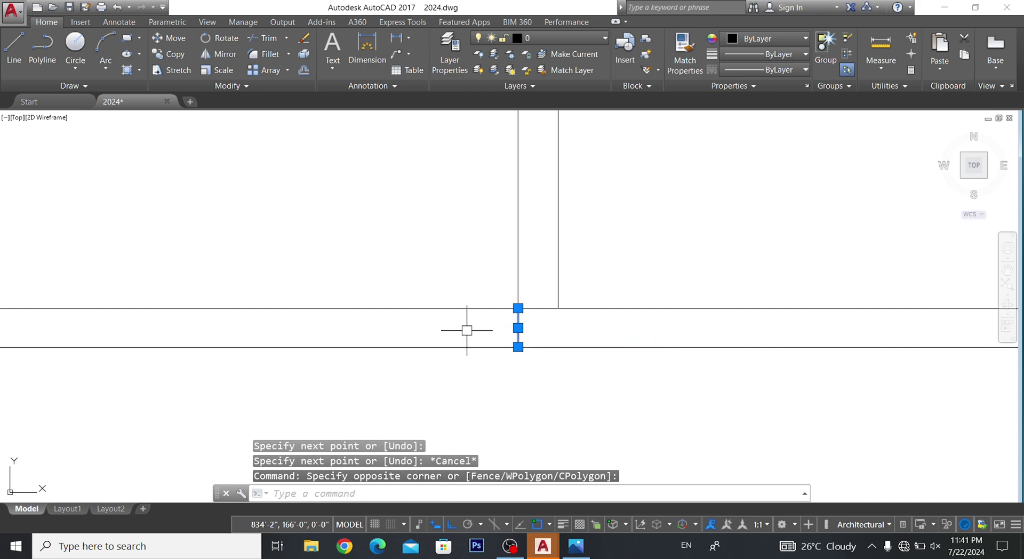
- Offset wall lines 3' and then 4" to mark the two opening edges
type("o")
key("Return")
type("3'")
key("Return")
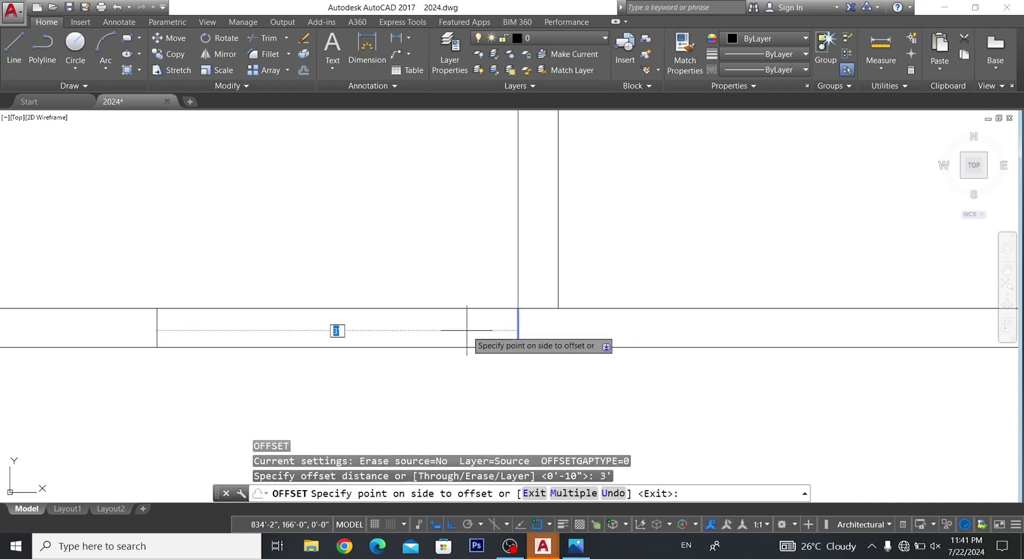
left_click(341, 328)
left_click(516, 323)
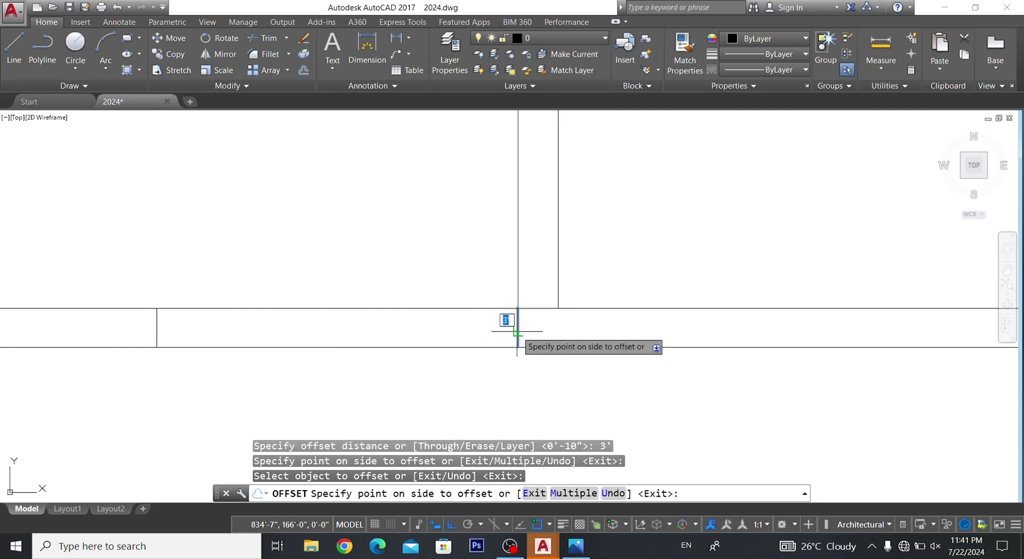
type("\"")
key("Return")
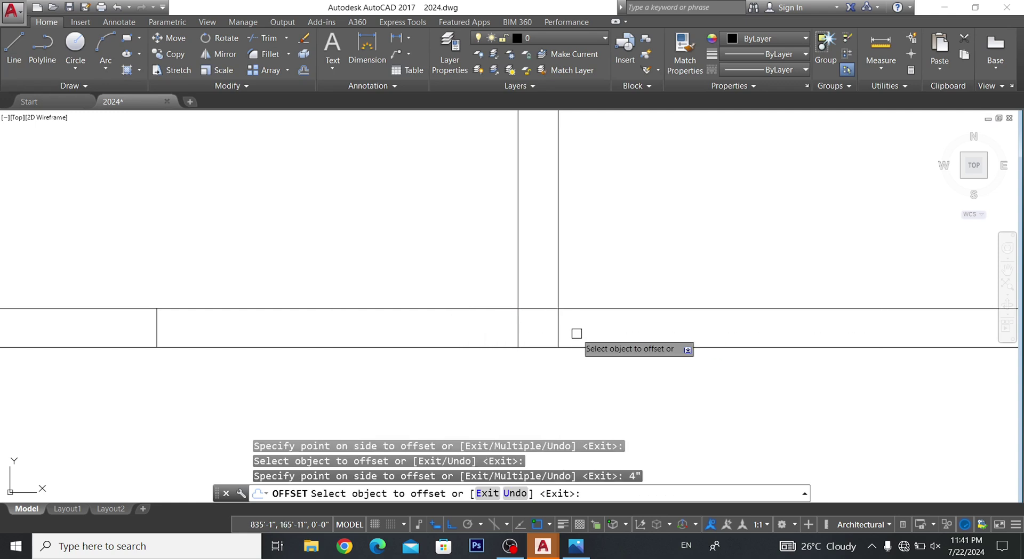
scroll(576, 333, "down", 2)
scroll(541, 311, "up", 2)
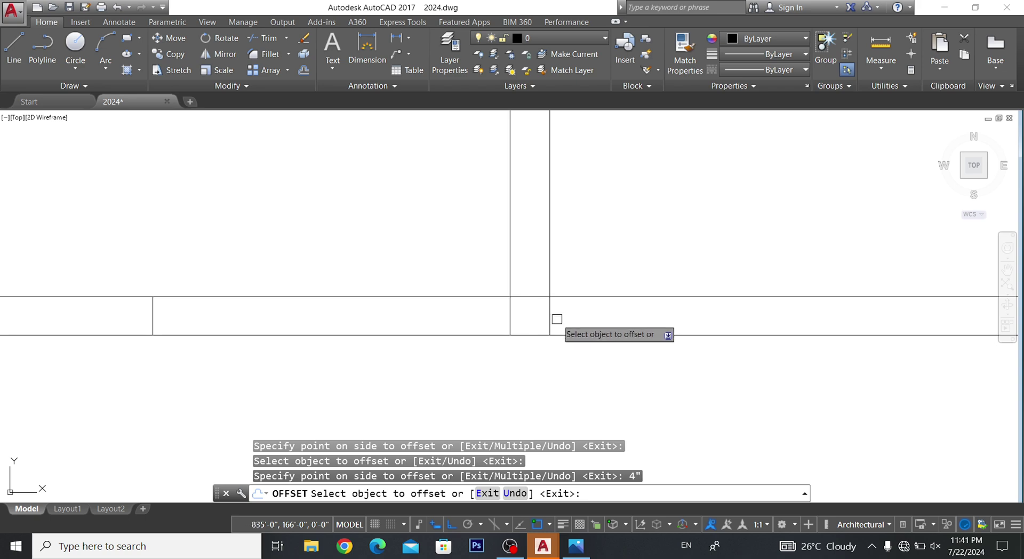
left_click(549, 313)
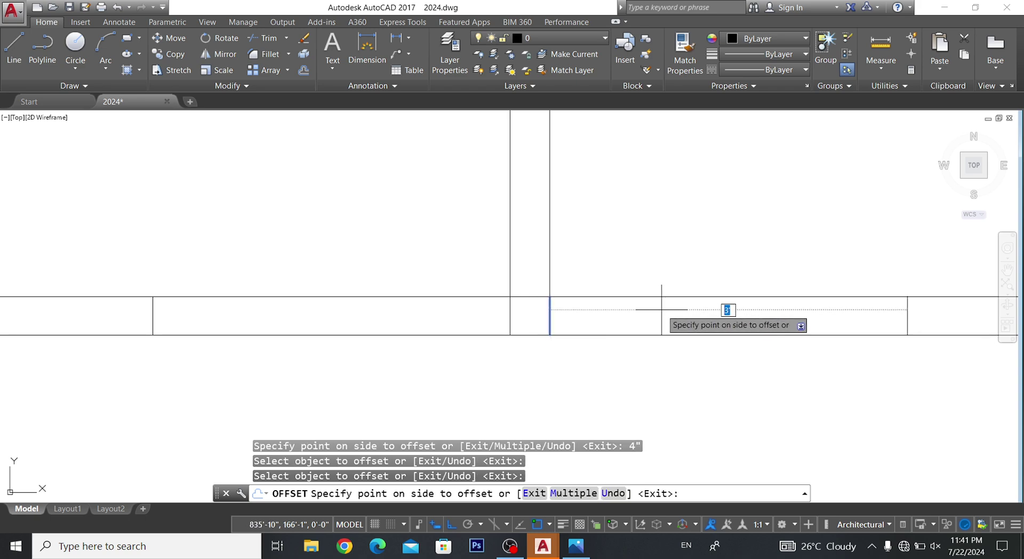
left_click(660, 310)
key("Escape")
key("Escape")
key("Escape")
key("Escape")
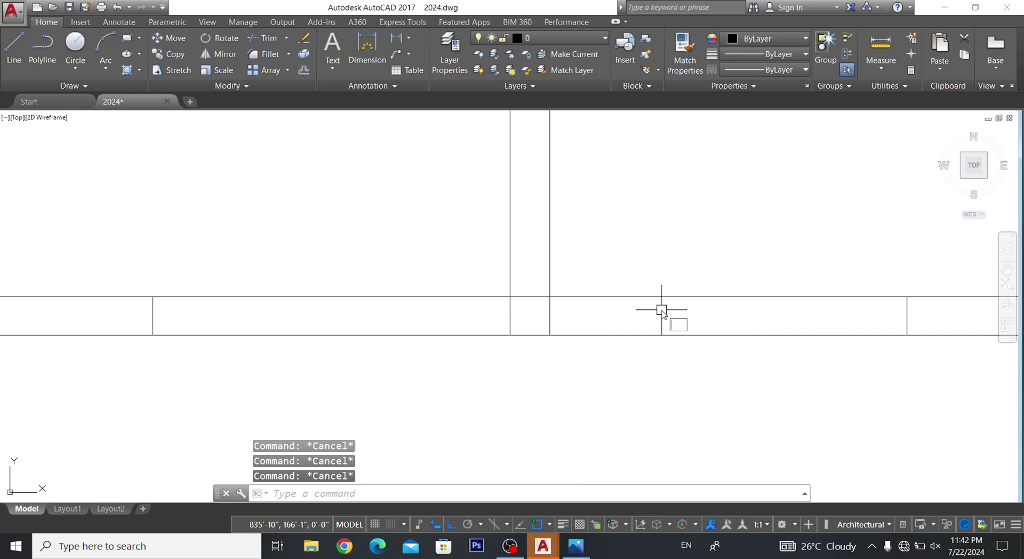
type("TR")
- Trim the wall lines between the right and left pairs of opening lines
key("Return")
key("Return")
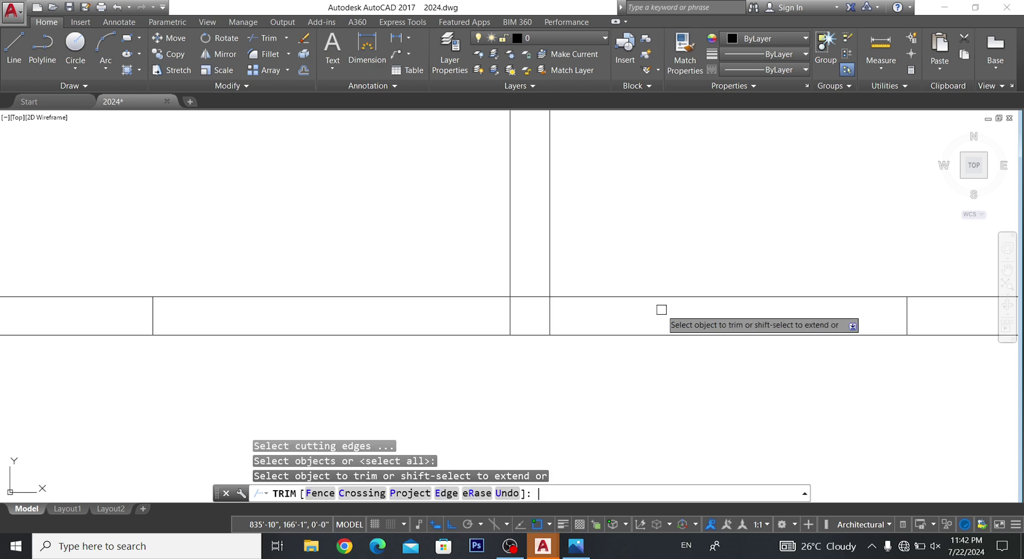
left_click(718, 248)
left_click(623, 344)
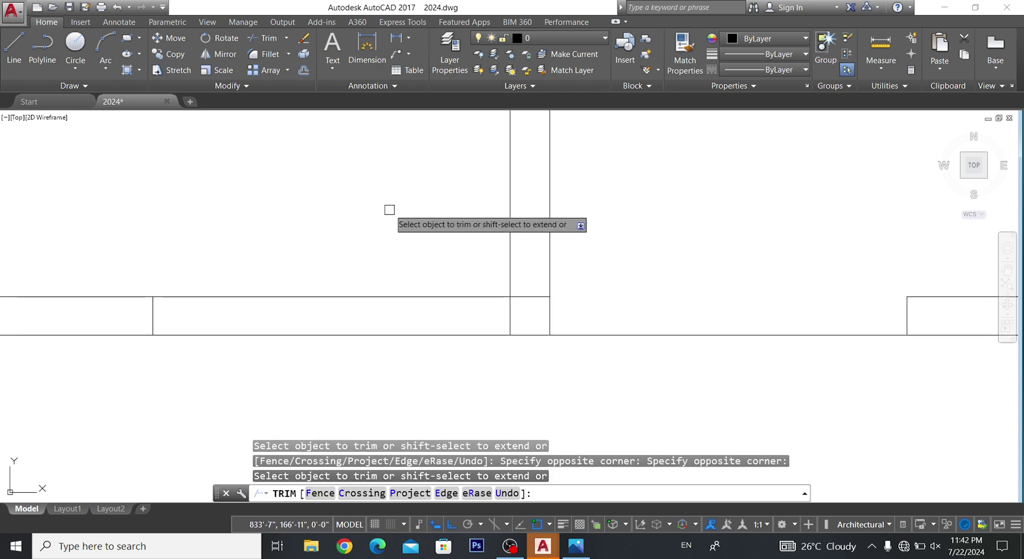
left_click(354, 210)
left_click(282, 314)
key("Escape")
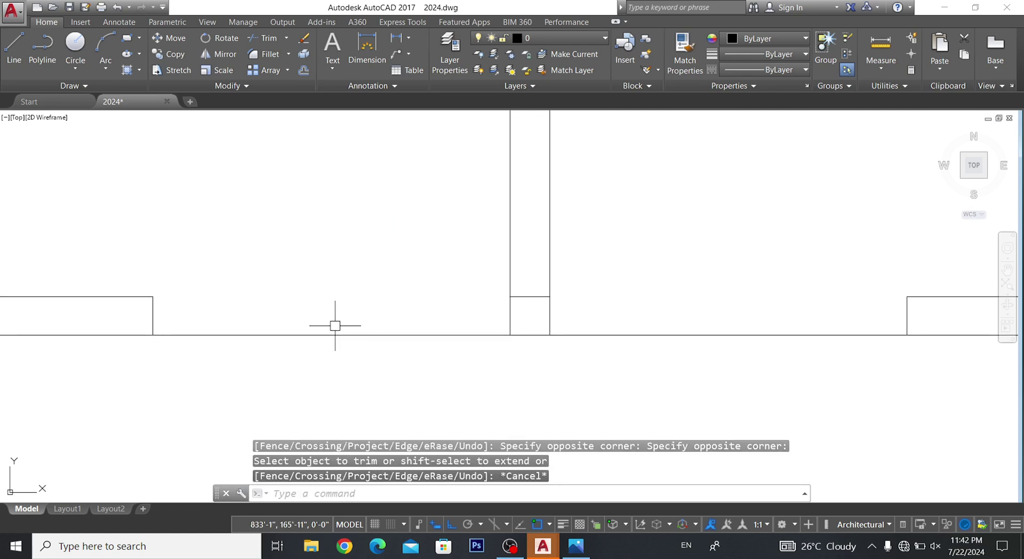
key("Escape")
- Erase the short horizontal wall line and recenter the view on the plan's top rooms
scroll(557, 303, "up", 4)
left_click(501, 178)
left_click(486, 296)
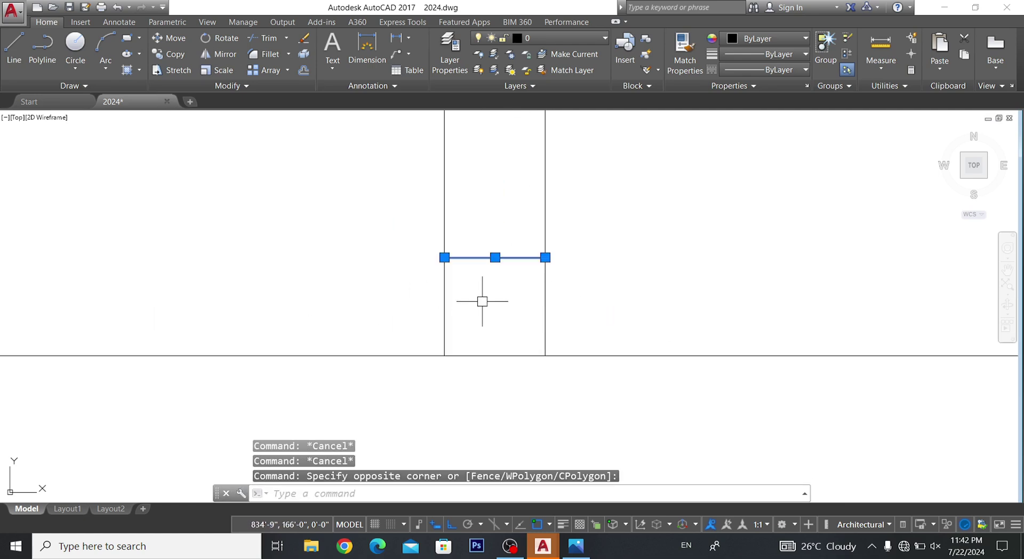
key("Delete")
scroll(418, 258, "down", 2)
middle_click_drag(418, 258, 507, 427)
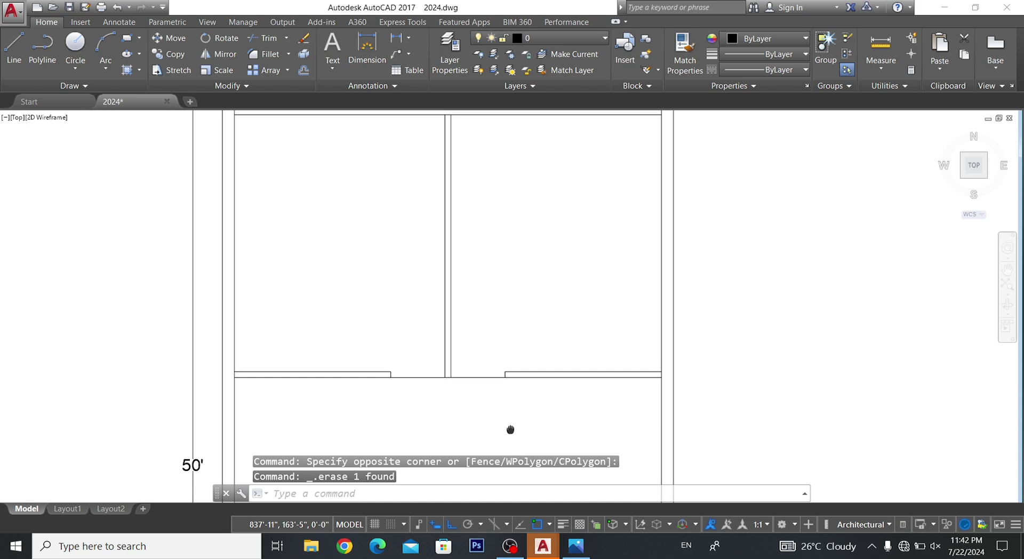
scroll(544, 236, "down", 4)
mouse_move(544, 235)
middle_mouse_down()
mouse_move(552, 314)
mouse_move(489, 304)
middle_mouse_up()
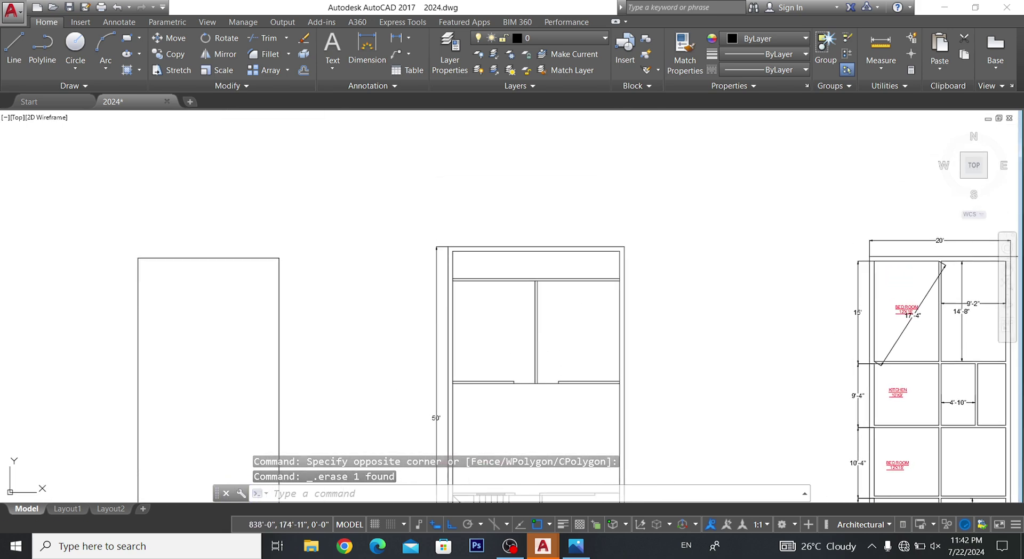
scroll(520, 230, "up", 1)
scroll(520, 230, "up", 5)
middle_click_drag(521, 230, 519, 288)
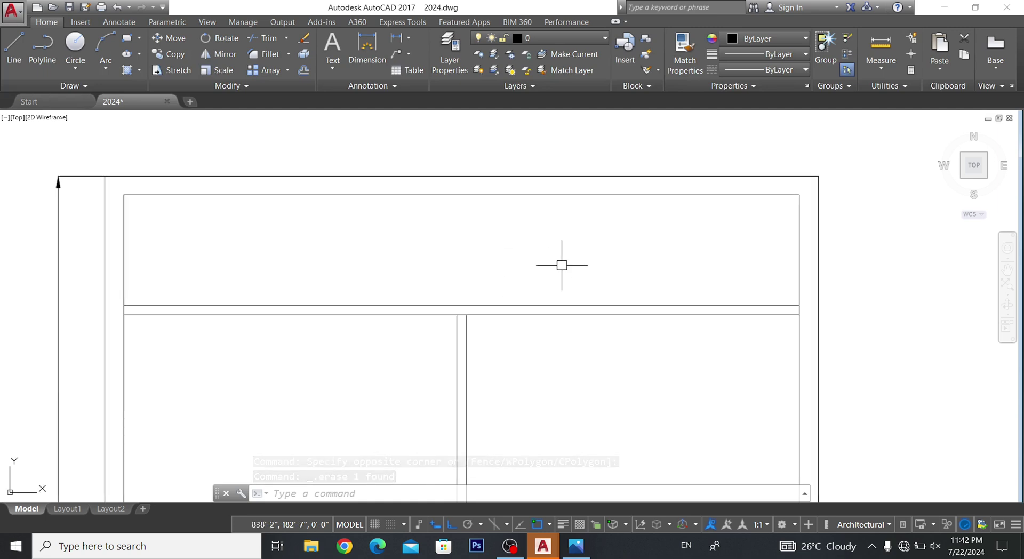
- Draw a vertical partition line from the wall near the room's right end up to the top wall
left_click(28, 60)
left_click(8, 52)
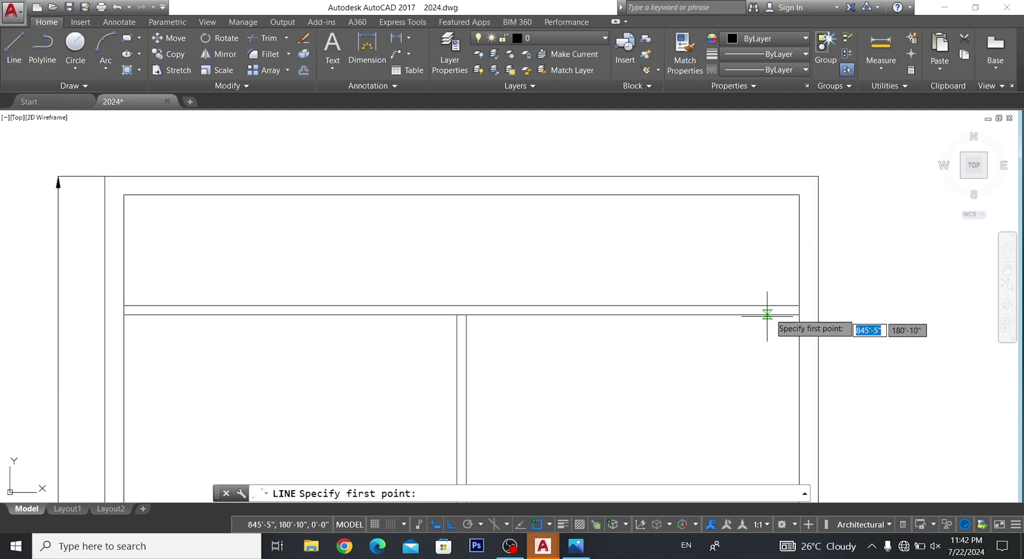
left_click(799, 305)
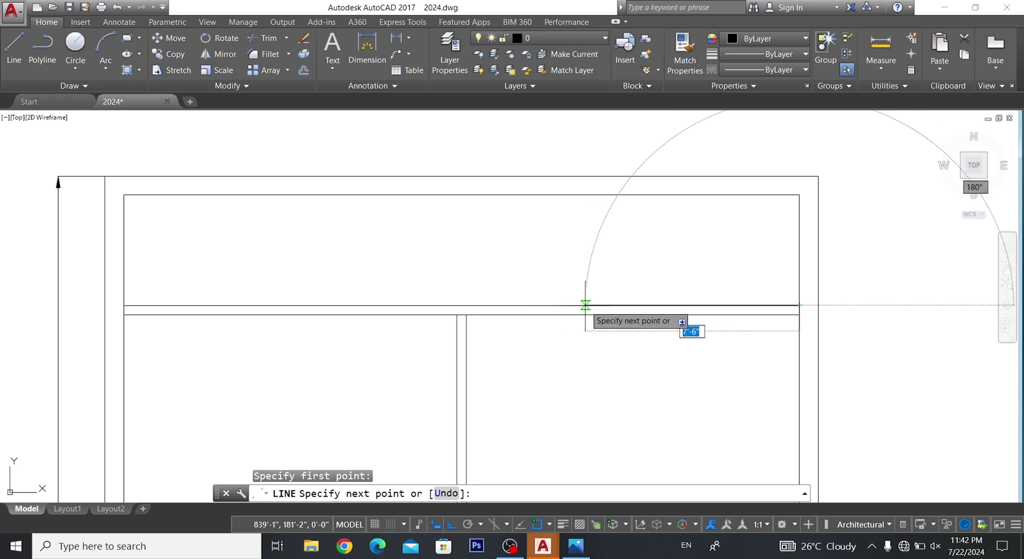
left_click(588, 305)
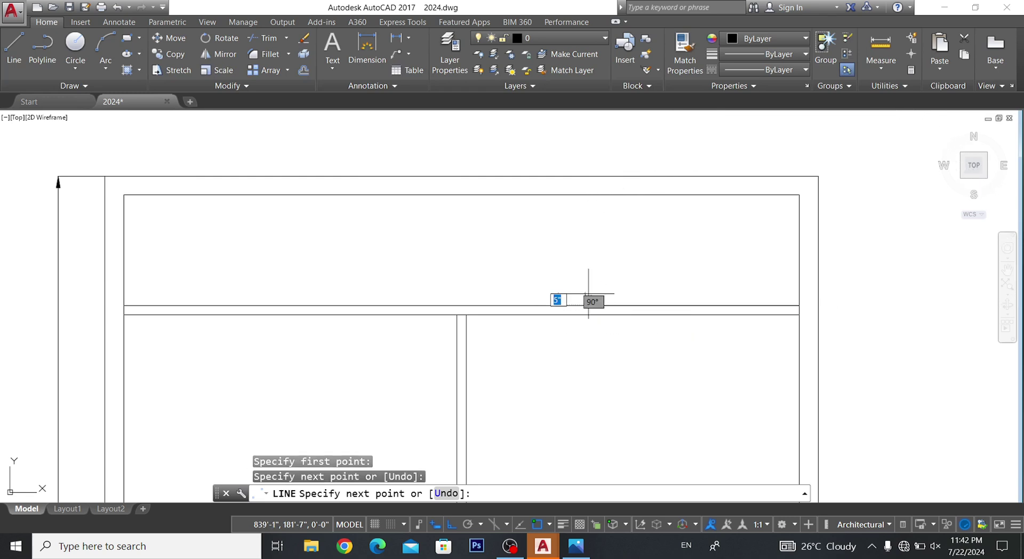
left_click(585, 194)
key("Escape")
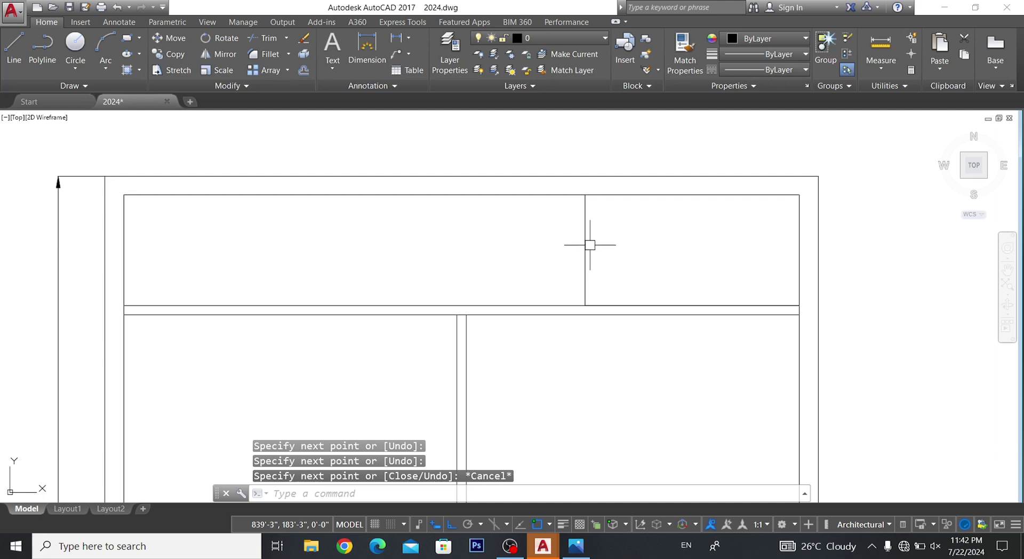
- Offset the partition line by 5 to form the wall's second face
left_click(587, 244)
type("o")
key("Return")
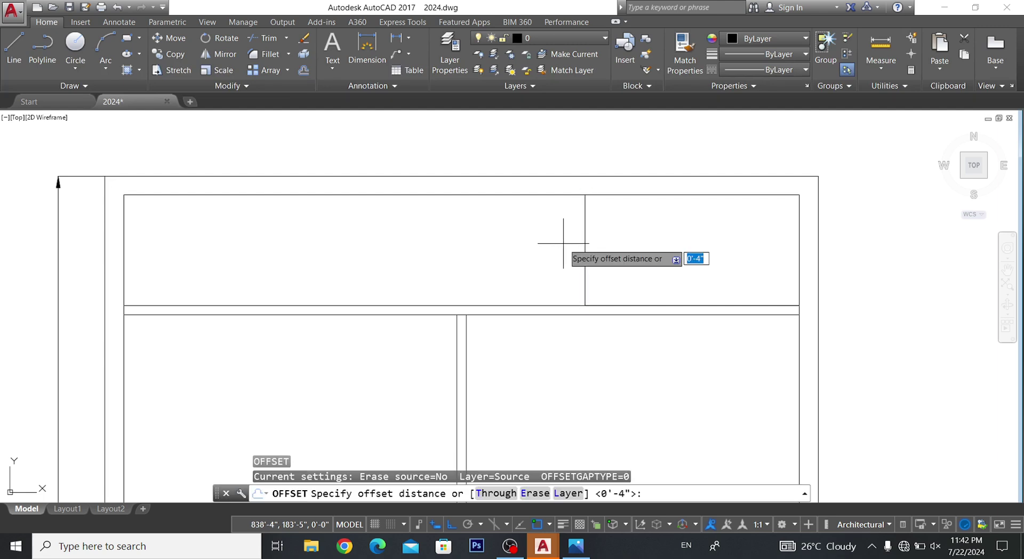
type("5")
key("Return")
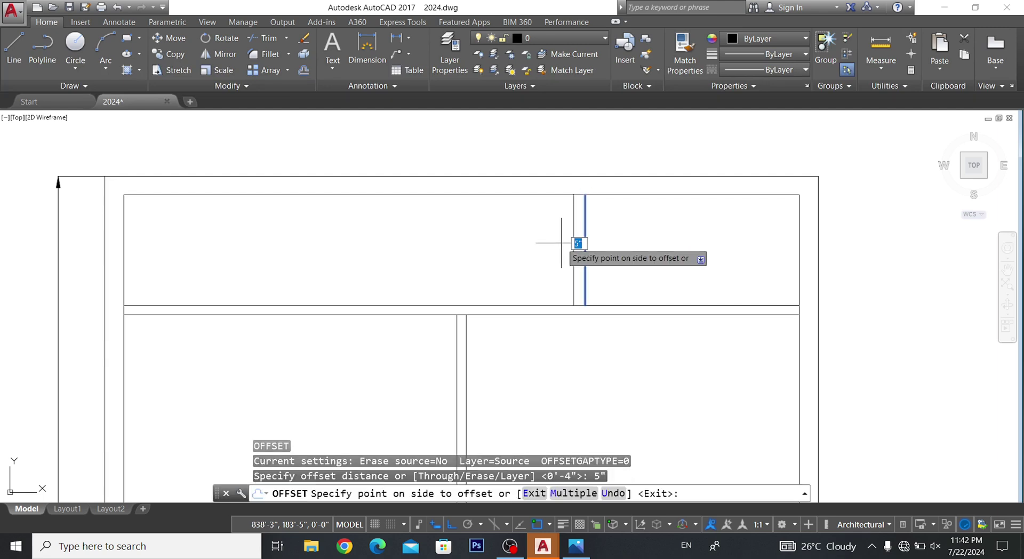
left_click(560, 242)
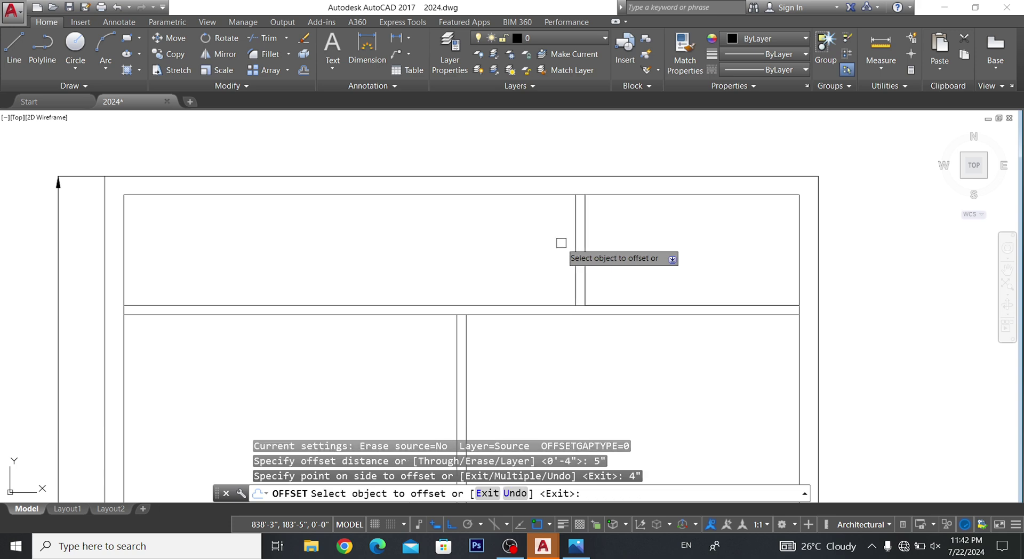
key("Escape")
scroll(570, 247, "down", 2)
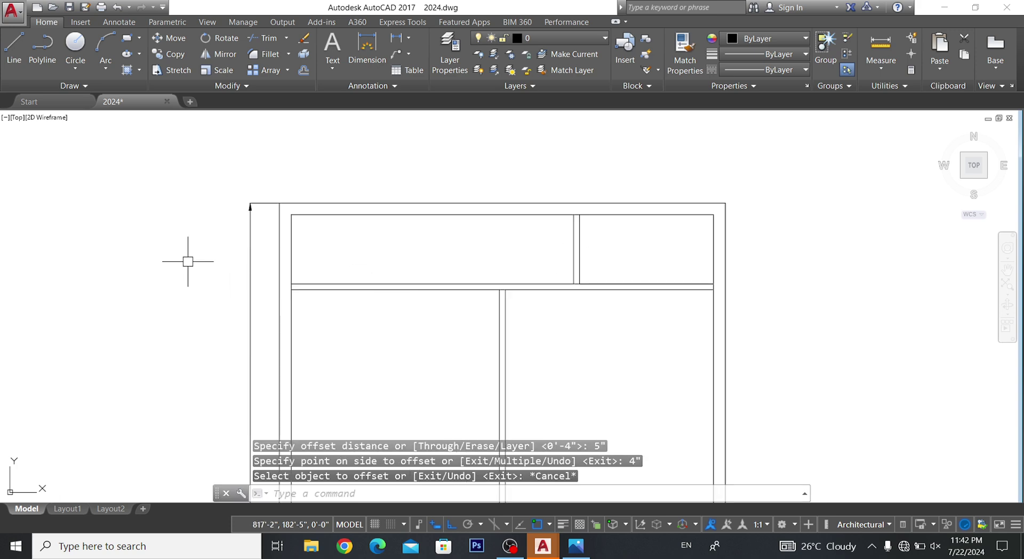
scroll(440, 248, "up", 2)
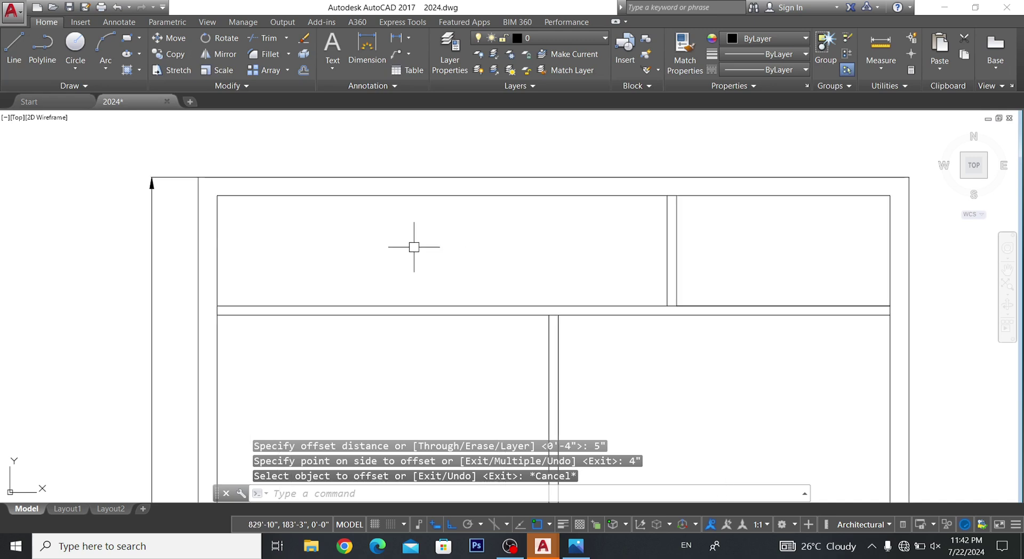
- Draw a partition line 7'6" right of the top room's upper-left corner, down to the lower wall
left_click(13, 52)
left_click(217, 195)
type("7'6")
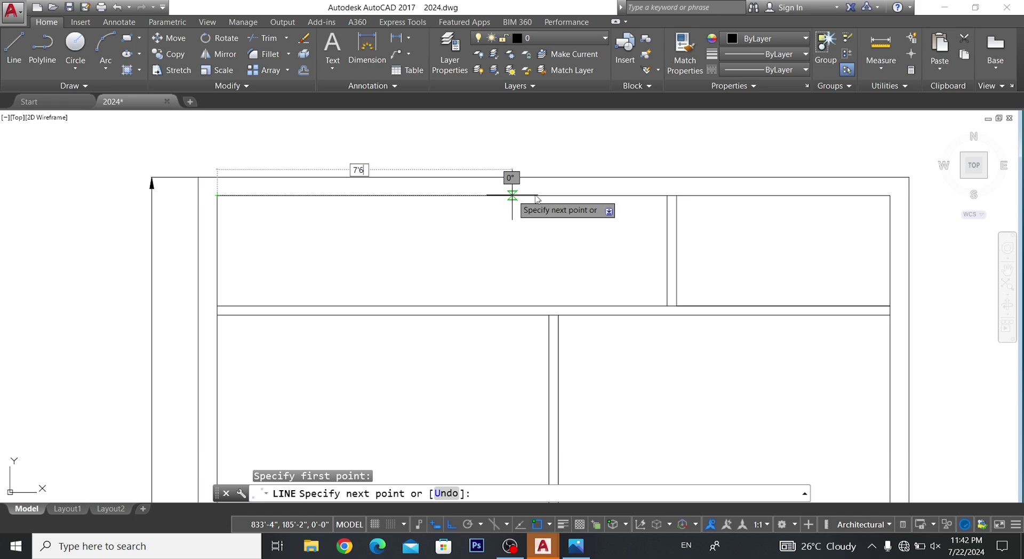
type("\"")
key("Return")
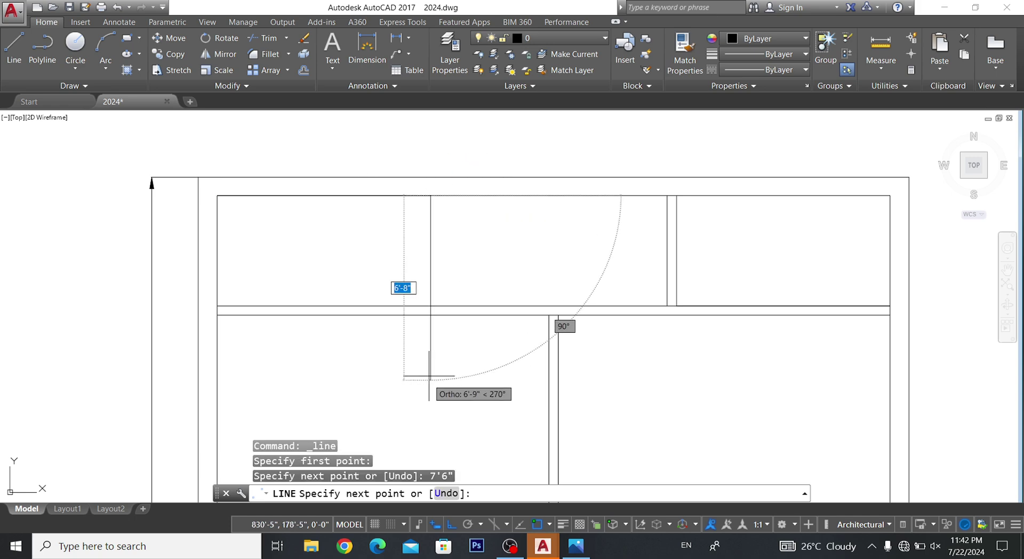
left_click(429, 306)
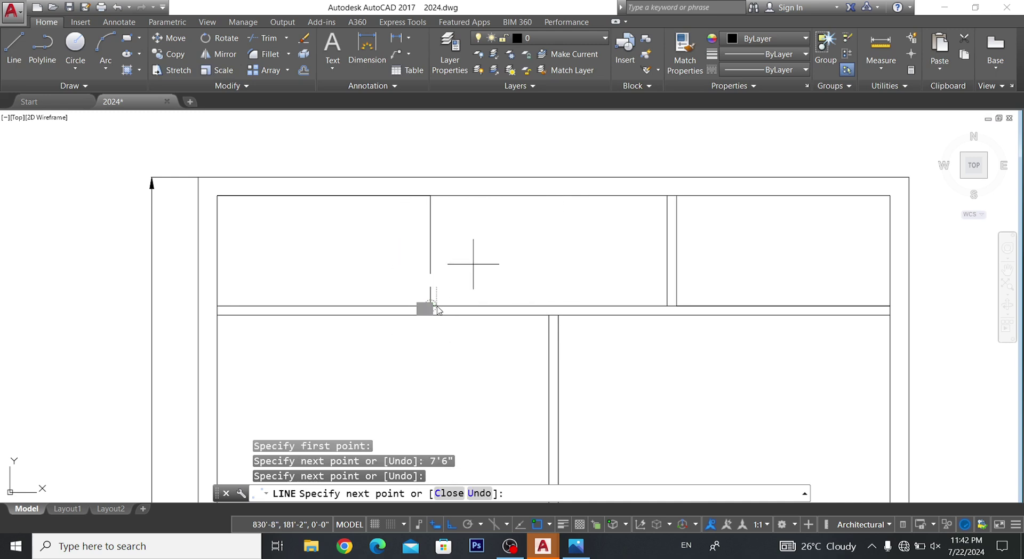
key("Escape")
key("Escape")
key("Escape")
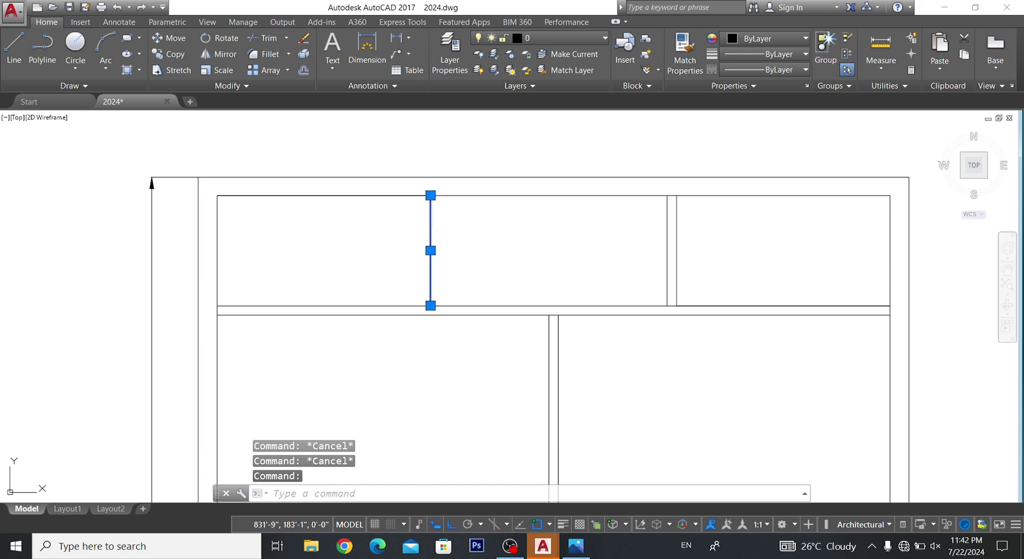
- Offset the new partition line 4" to the right
type("o")
key("Return")
type("4")
key("Return")
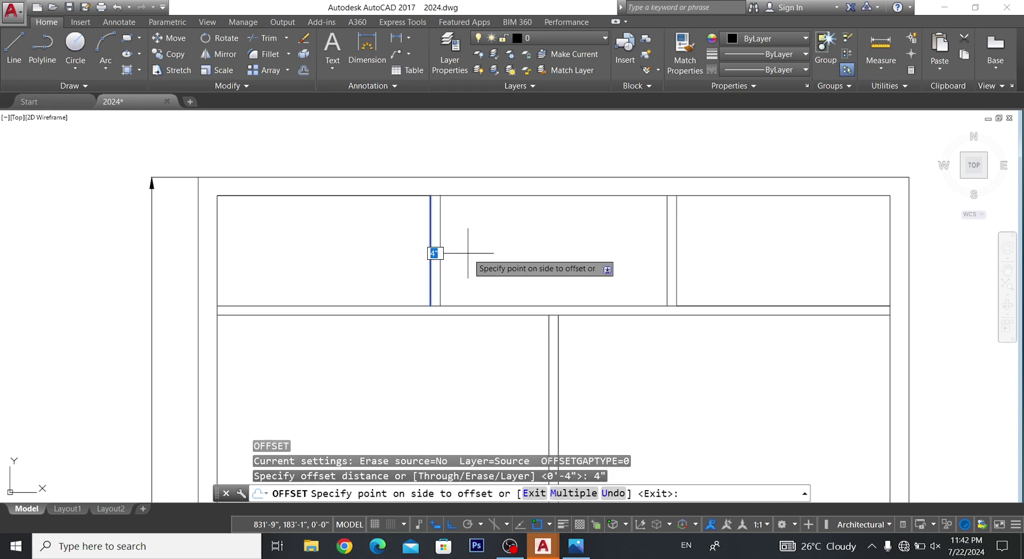
left_click(467, 253)
key("Escape")
key("Escape")
key("Escape")
key("Escape")
scroll(523, 275, "down", 5)
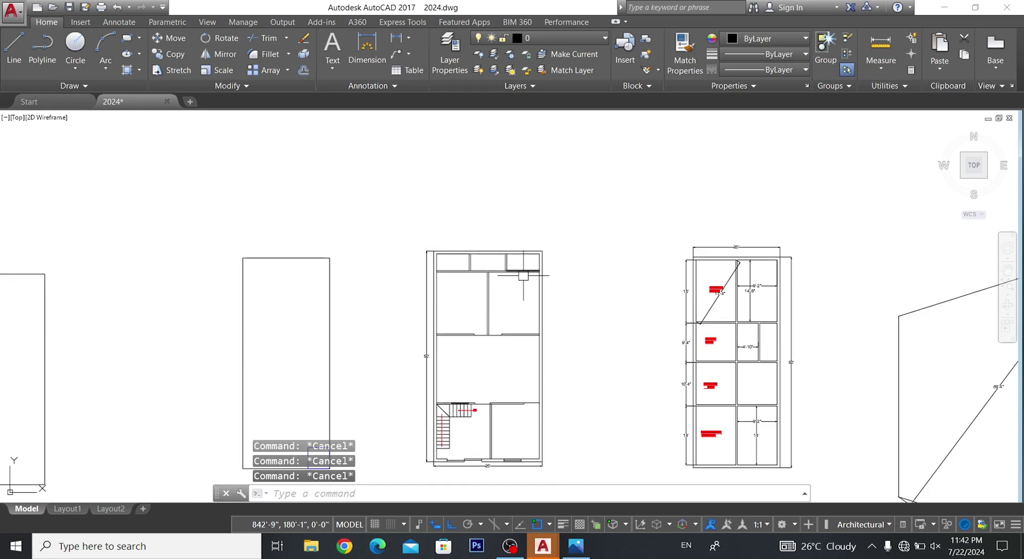
scroll(523, 276, "up", 6)
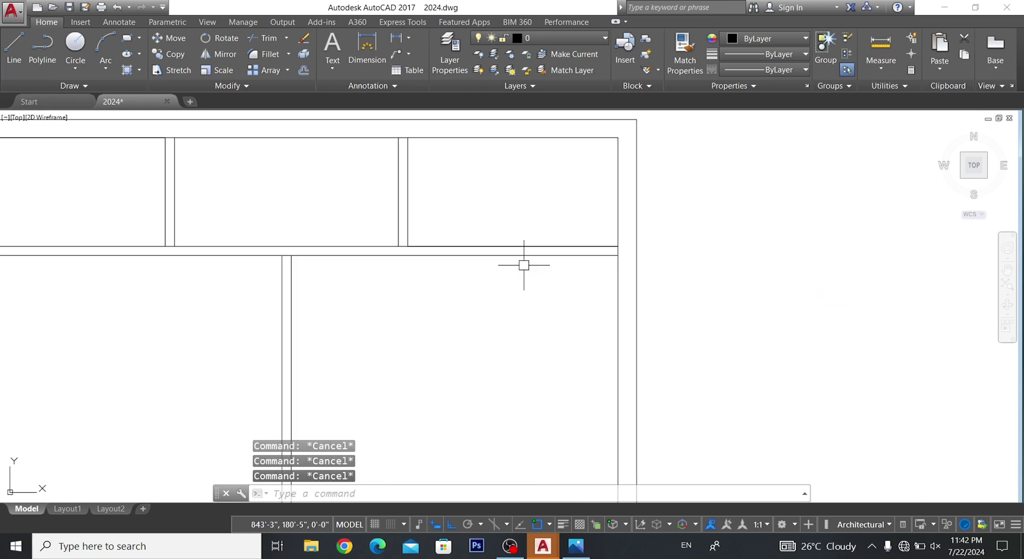
- Draw a 2'6" line from the wall corner and a short cross line between the wall faces
left_click(16, 51)
scroll(491, 348, "up", 5)
scroll(426, 277, "up", 2)
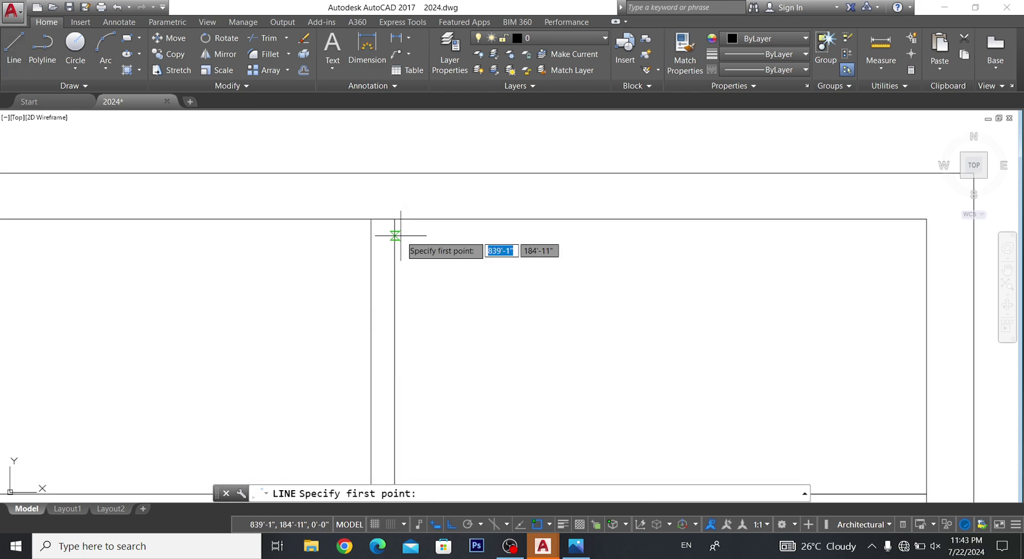
left_click(395, 235)
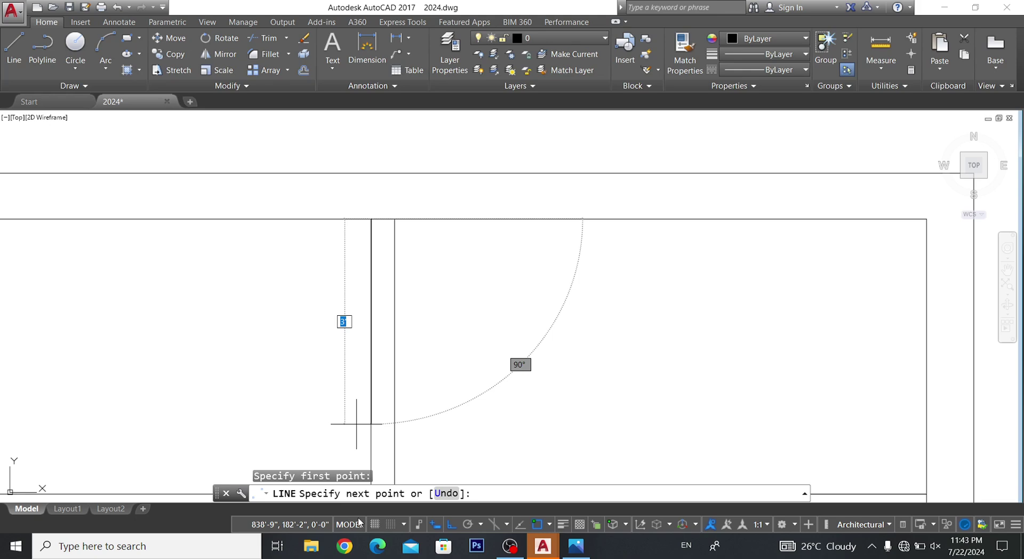
key("Return")
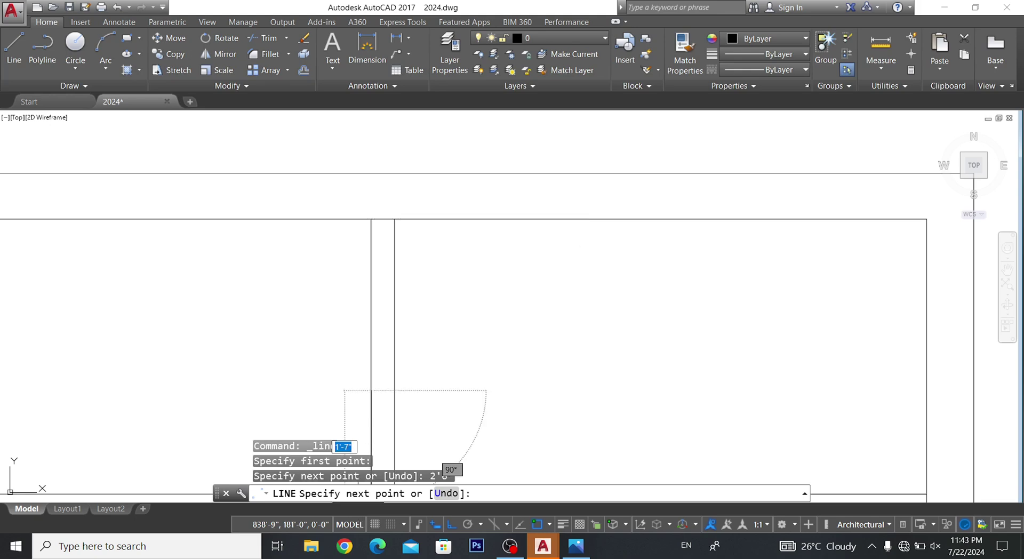
scroll(421, 381, "down", 2)
scroll(336, 393, "up", 4)
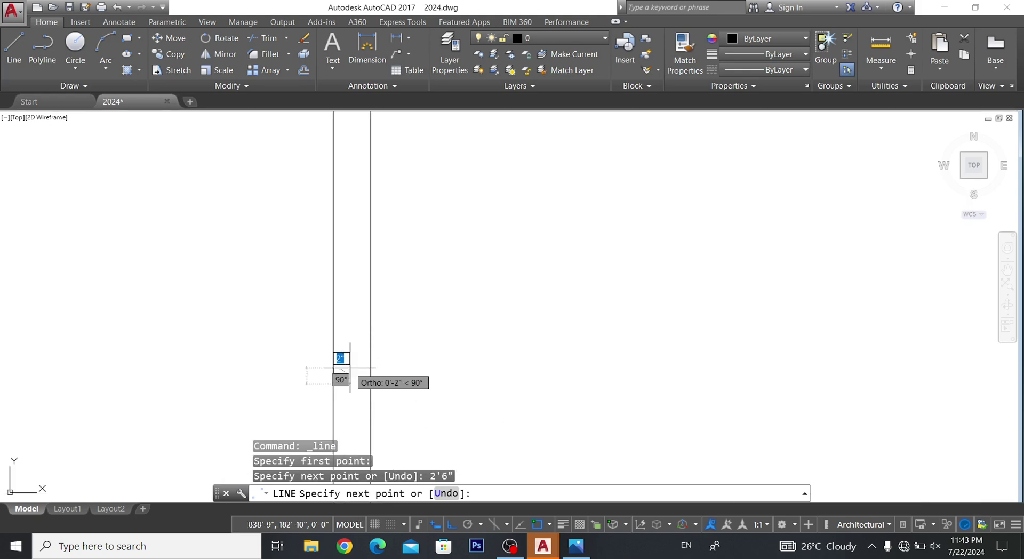
left_click(373, 380)
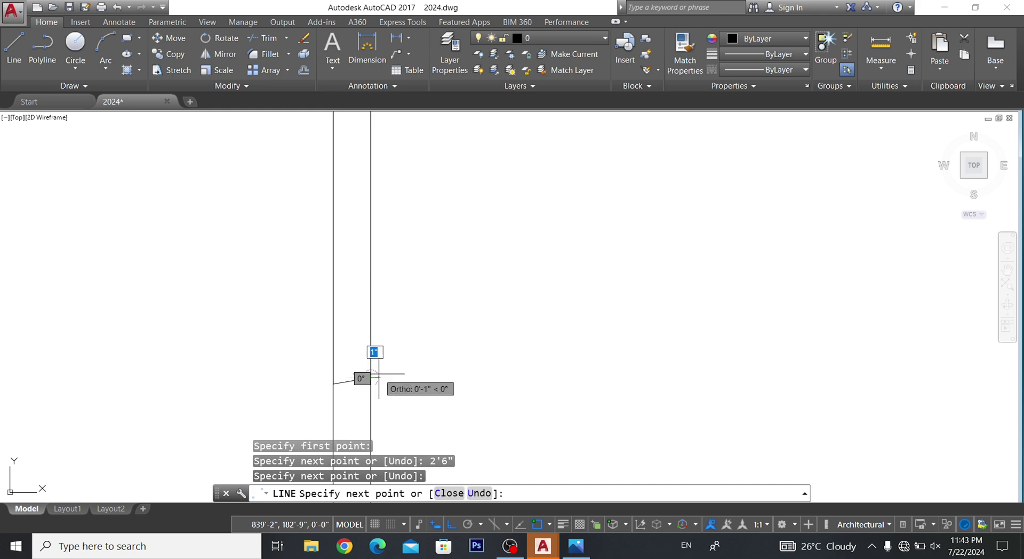
key("ctrl+z")
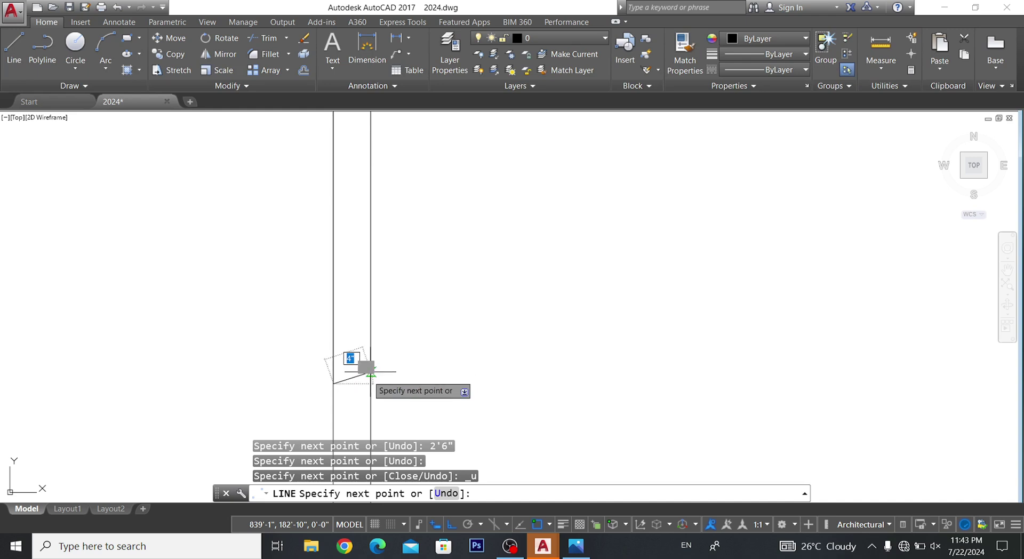
left_click(370, 384)
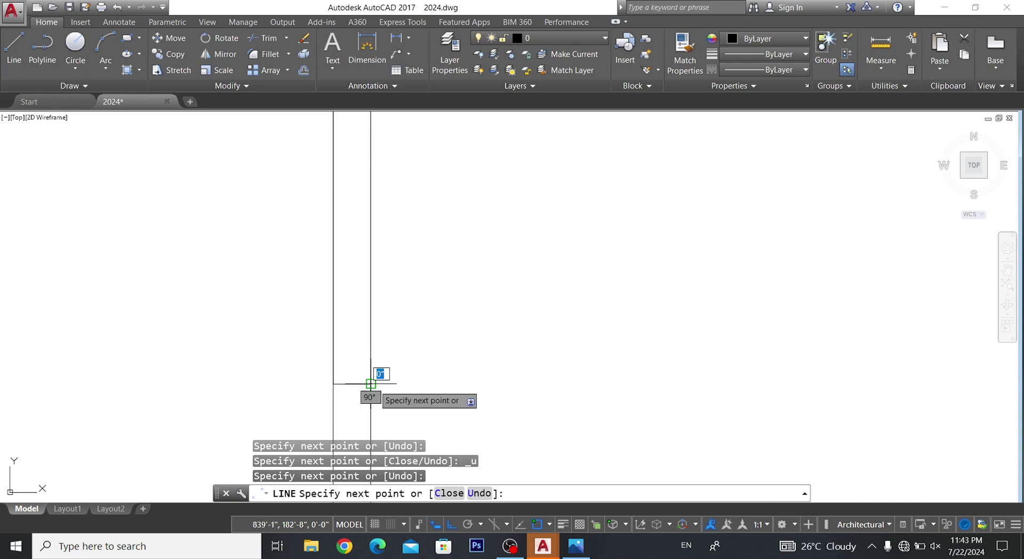
key("Escape")
scroll(414, 346, "down", 2)
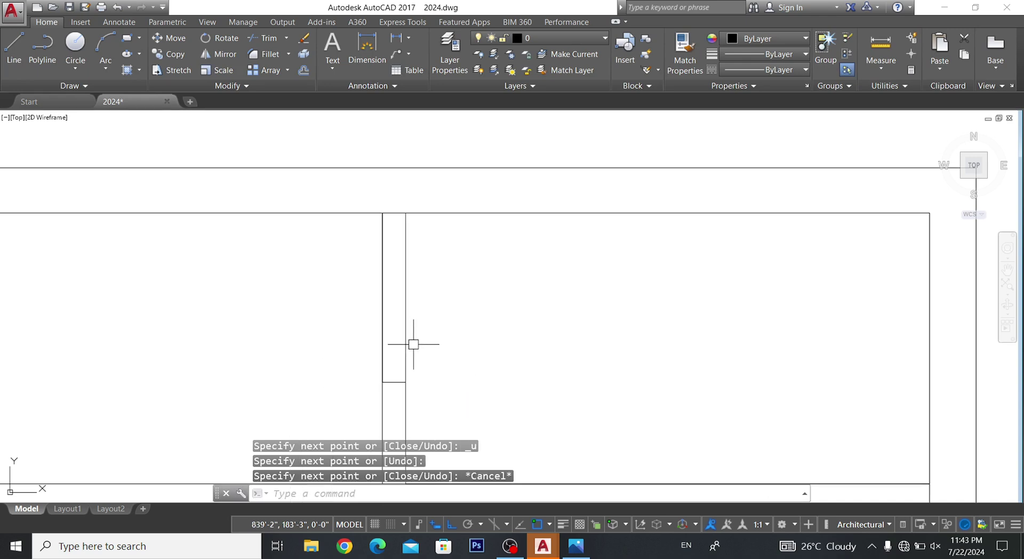
type("TR")
- Trim the wall segment at the notch using all lines as cutting edges
key("Return")
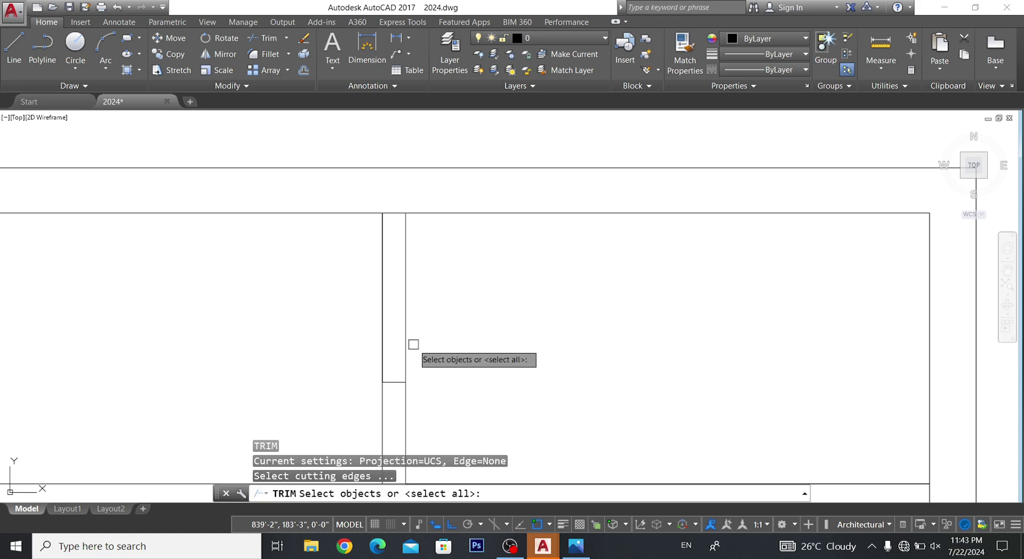
key("Return")
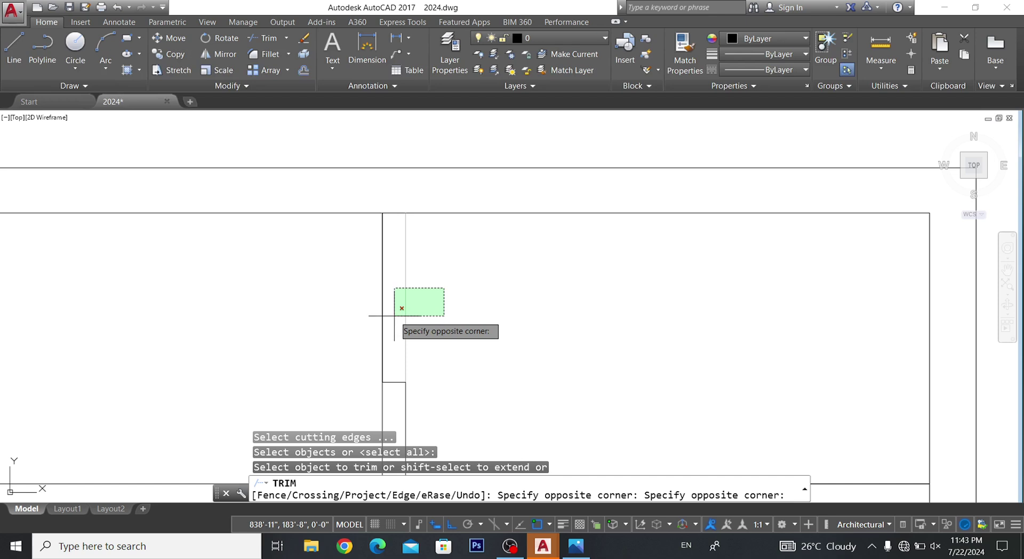
left_click(395, 315)
scroll(395, 315, "down", 3)
key("Escape")
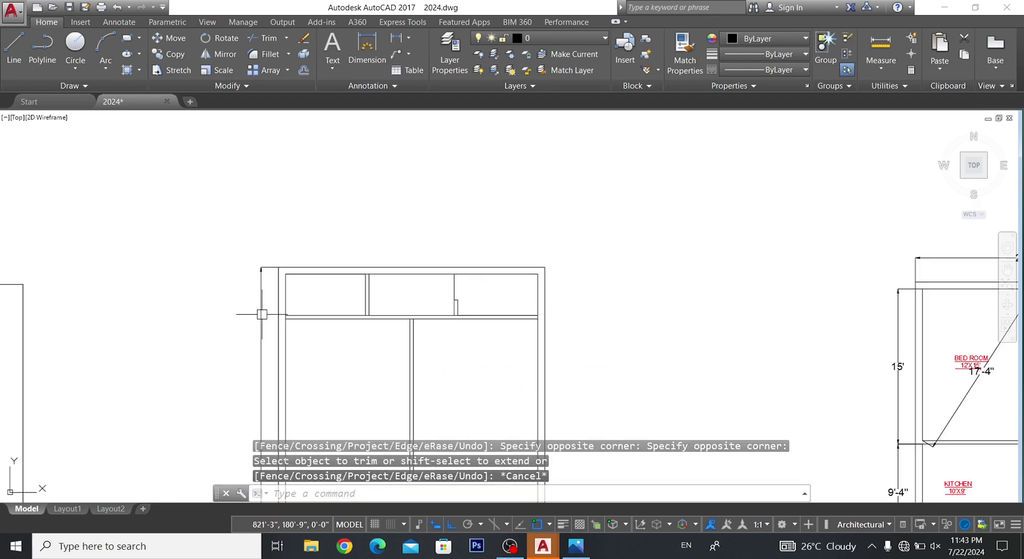
key("Escape")
key("Escape")
scroll(394, 309, "up", 3)
scroll(460, 302, "up", 3)
- Draw a 2'6" line up the wall with a closing cross line, and delete the leftover wall line
scroll(460, 303, "down", 4)
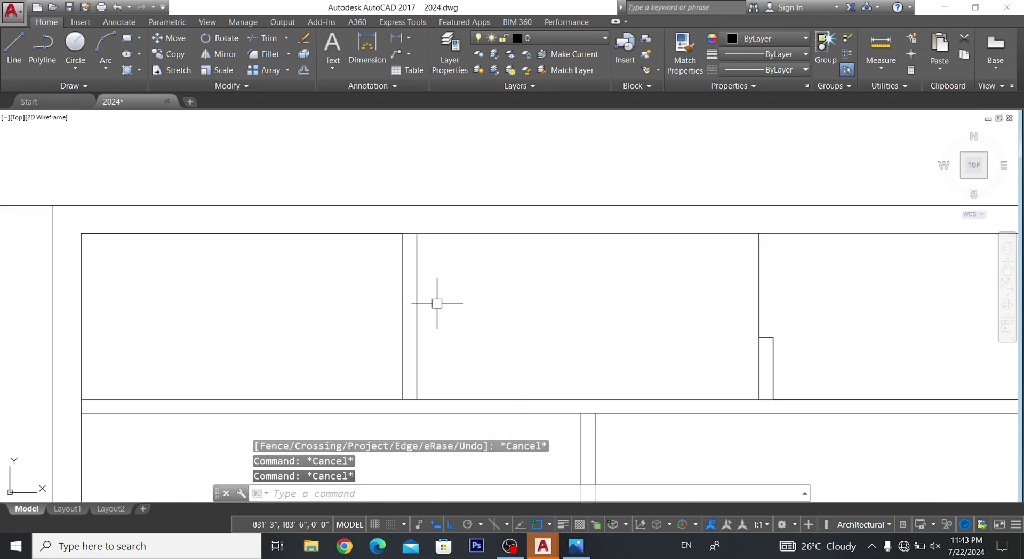
scroll(434, 299, "up", 2)
left_click(14, 48)
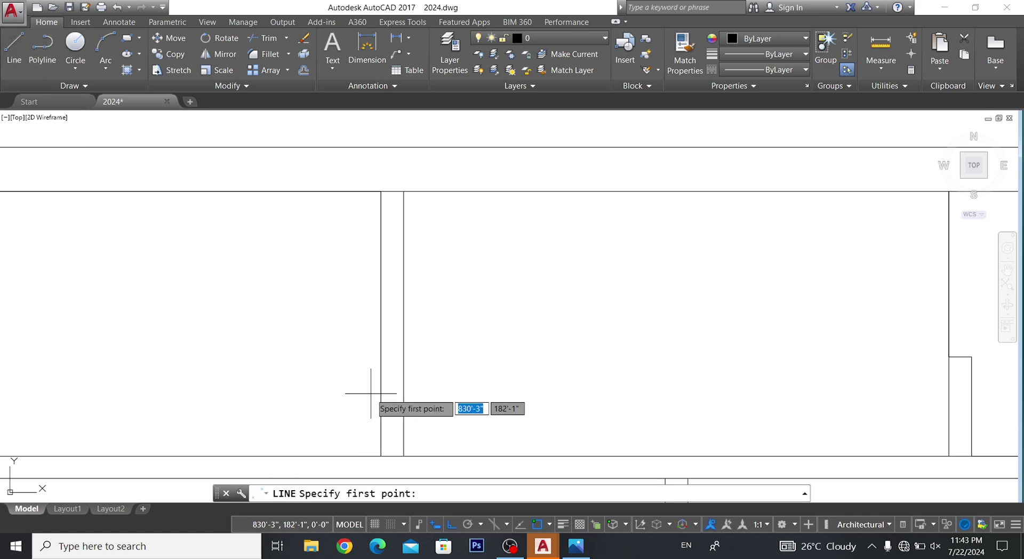
middle_click_drag(368, 399, 347, 363)
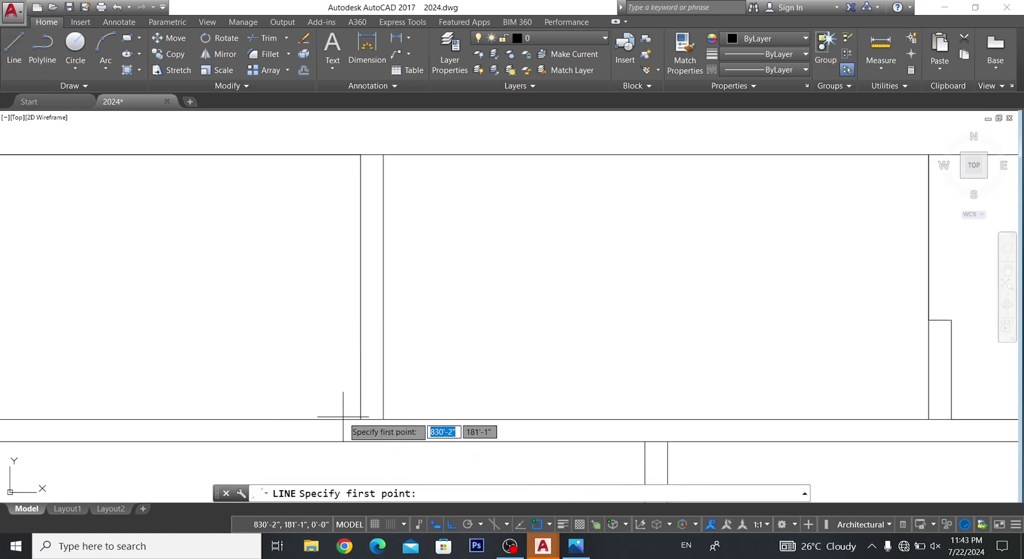
left_click(361, 419)
type("2'6\"")
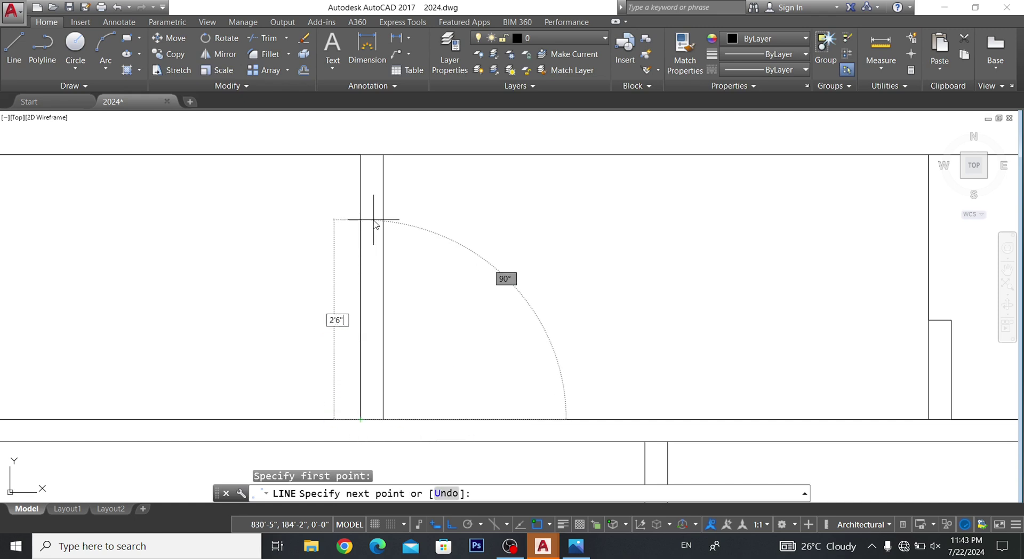
key("Return")
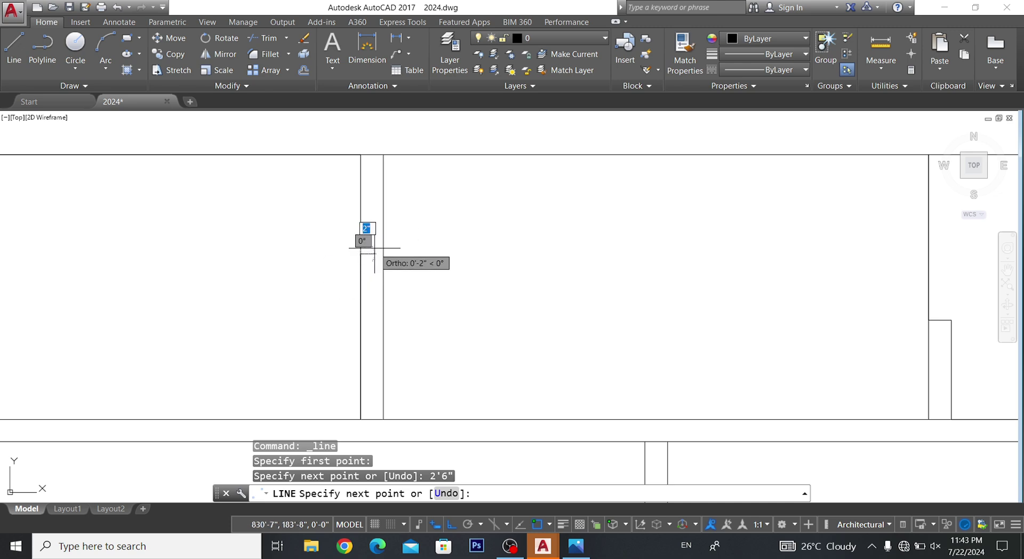
left_click(383, 254)
key("Escape")
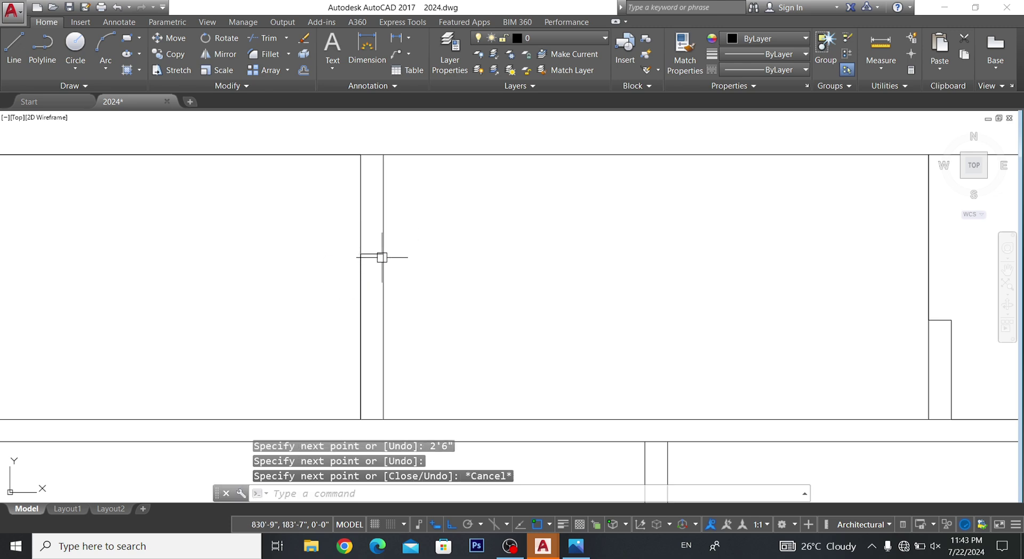
key("Escape")
left_click(358, 316)
key("Delete")
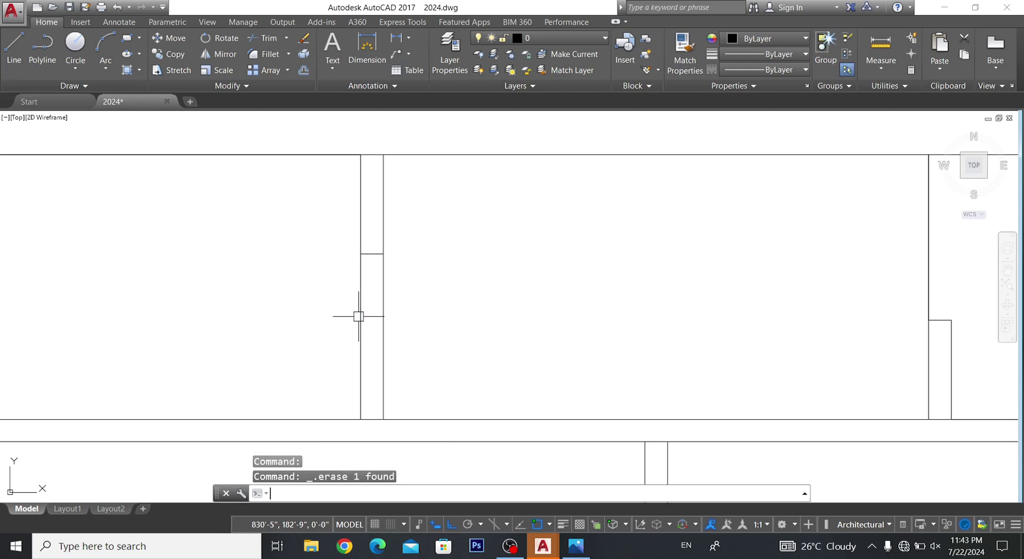
- Trim away the partition wall face below the notch
type("tr")
key("Return")
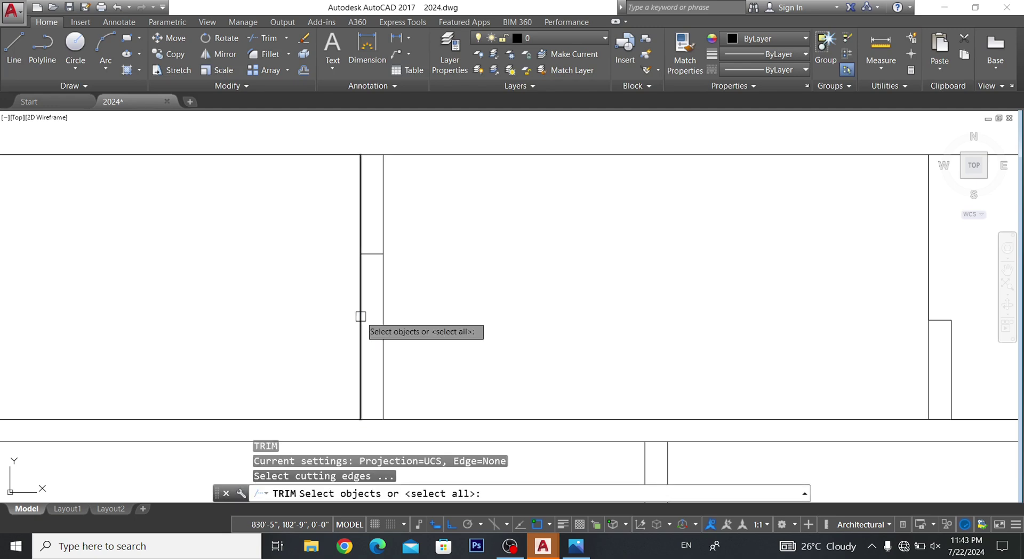
key("Return")
left_click_drag(372, 272, 309, 343)
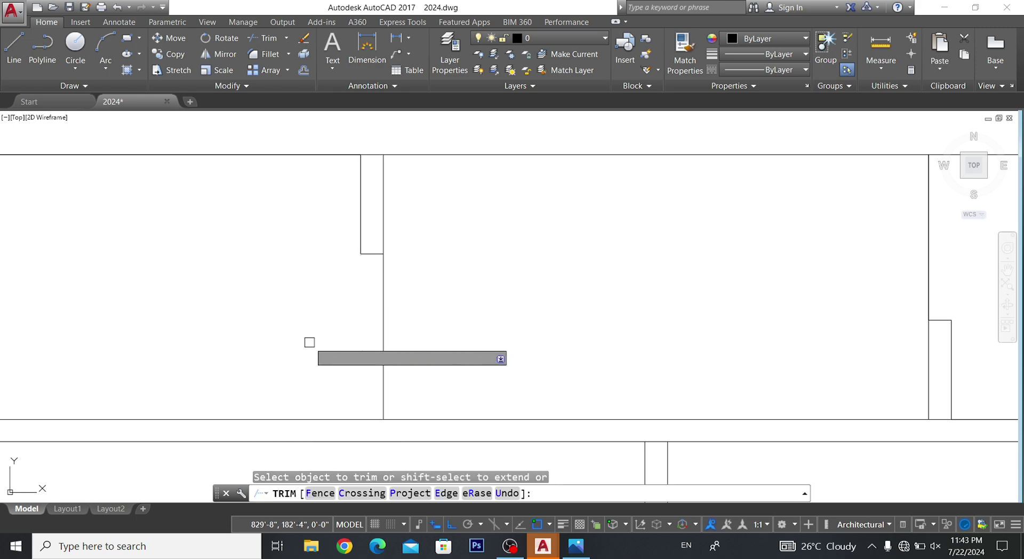
scroll(310, 341, "down", 5)
key("Escape")
key("Escape")
key("Escape")
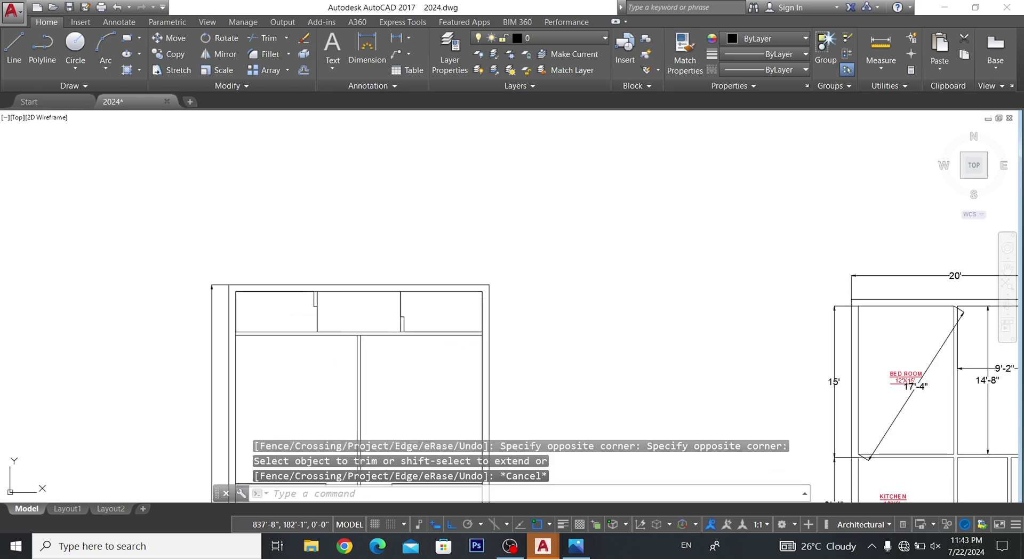
scroll(498, 201, "down", 2)
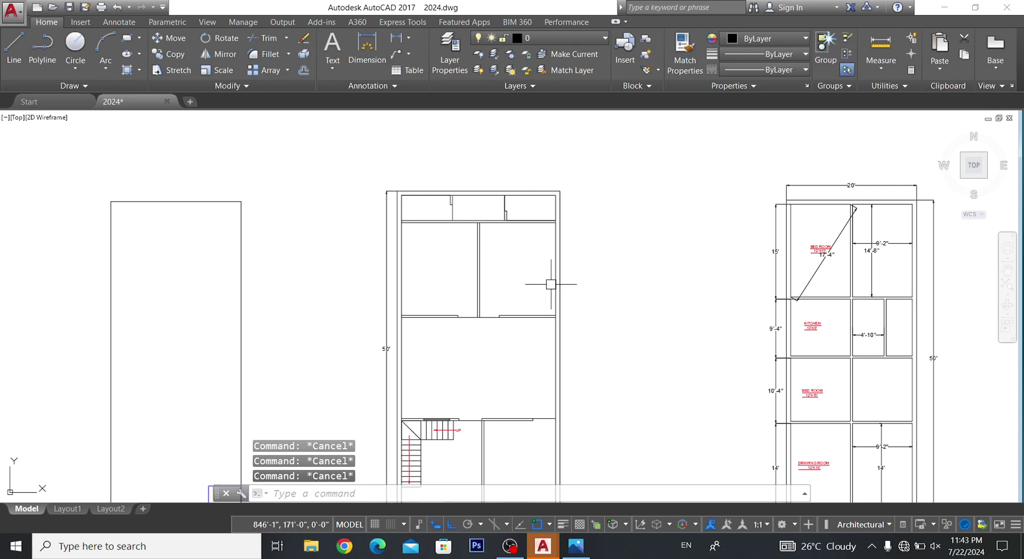
- Zoom onto the partition walls and anchor a new rectangle's first corner on the wall line
scroll(551, 283, "up", 4)
middle_click_drag(523, 285, 449, 310)
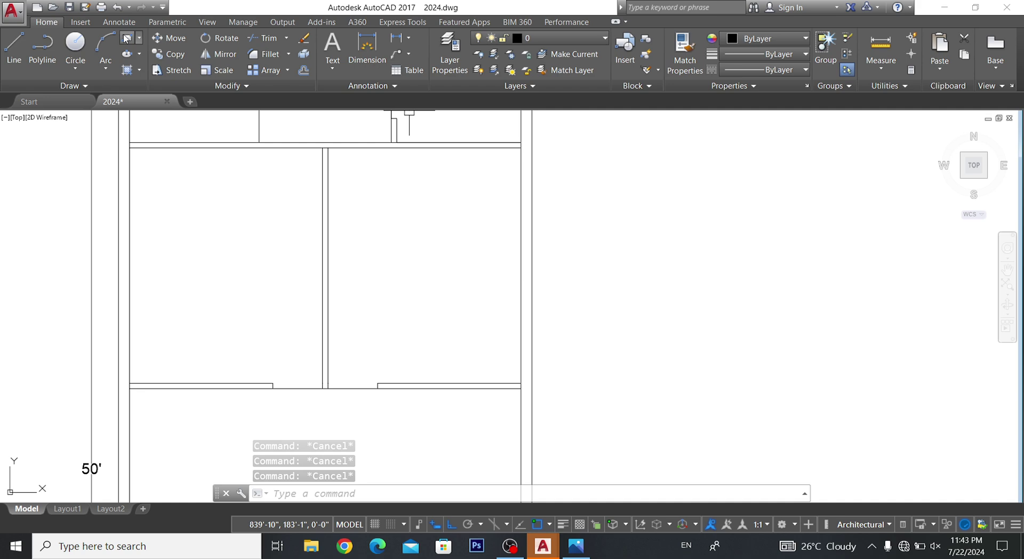
left_click(127, 38)
left_click(525, 205)
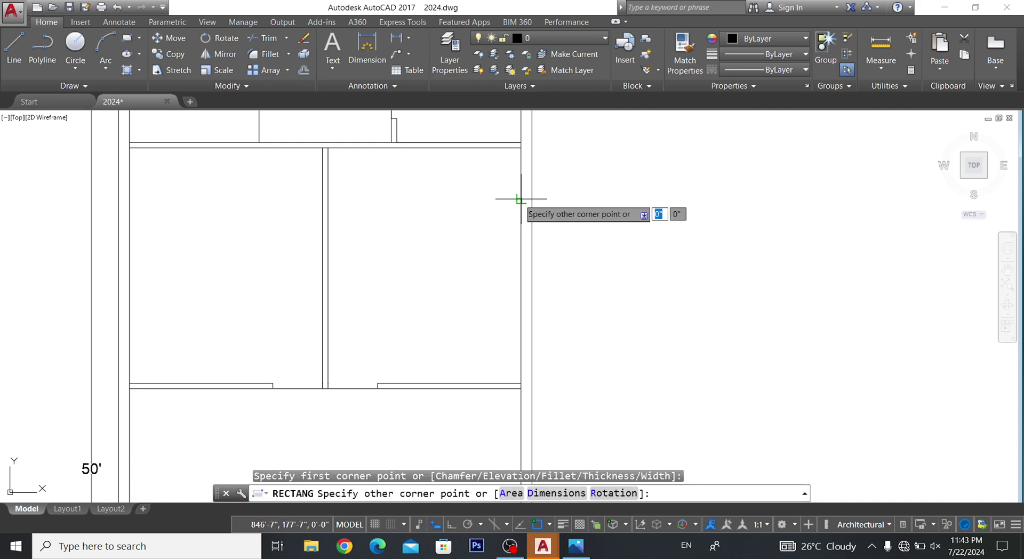
scroll(537, 326, "up", 4)
scroll(537, 326, "up", 2)
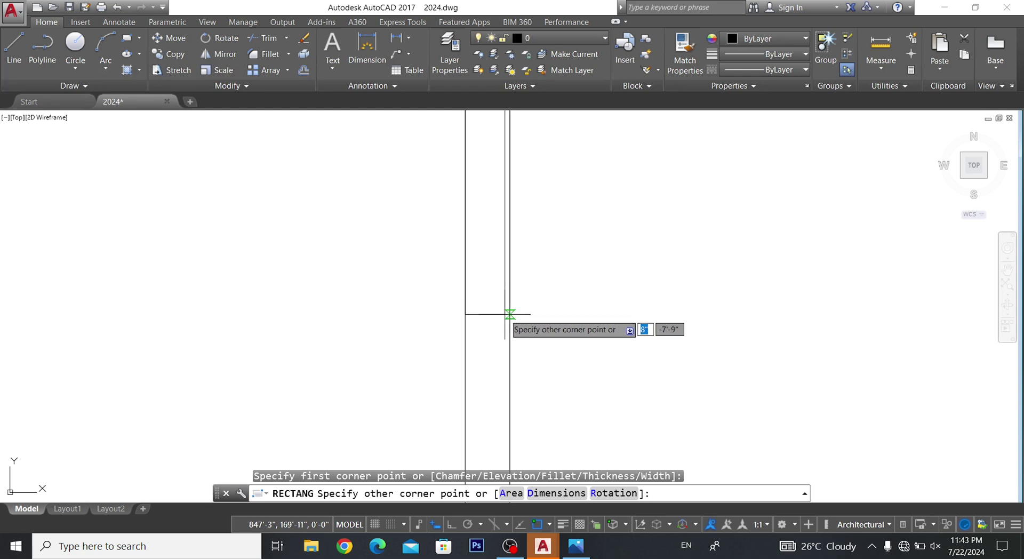
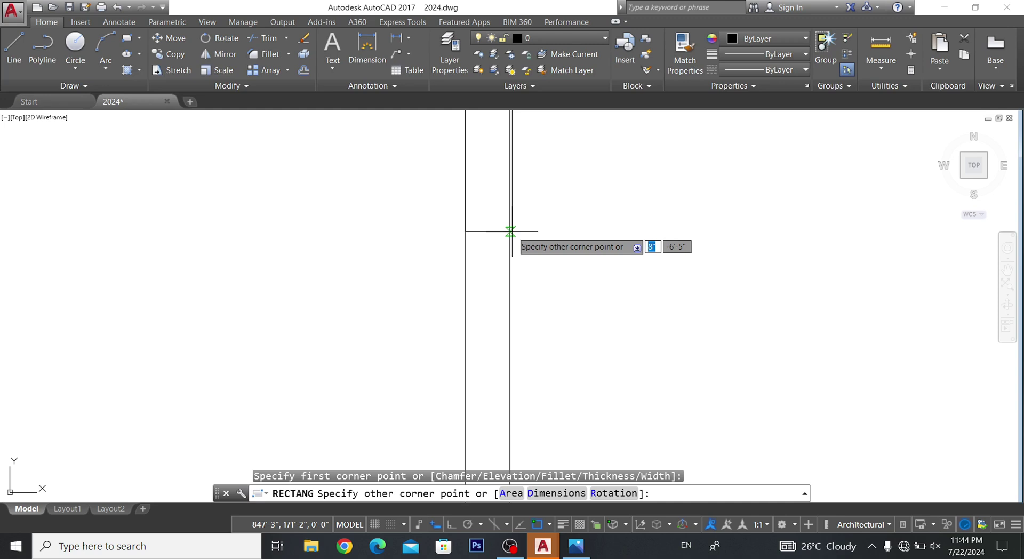
- Finish the rectangle, then start a line down the right wall and cancel it
left_click(511, 231)
scroll(481, 333, "down", 5)
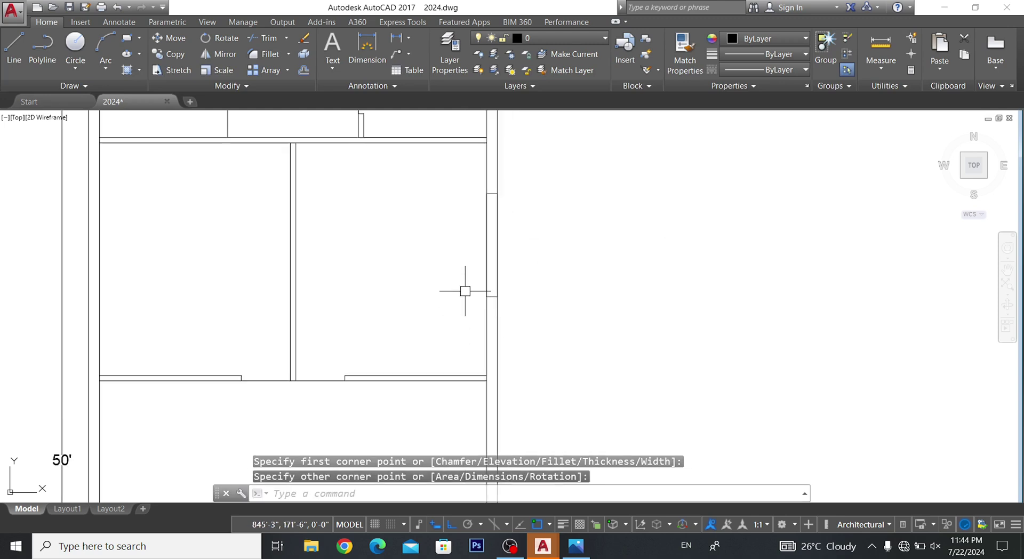
left_click(13, 49)
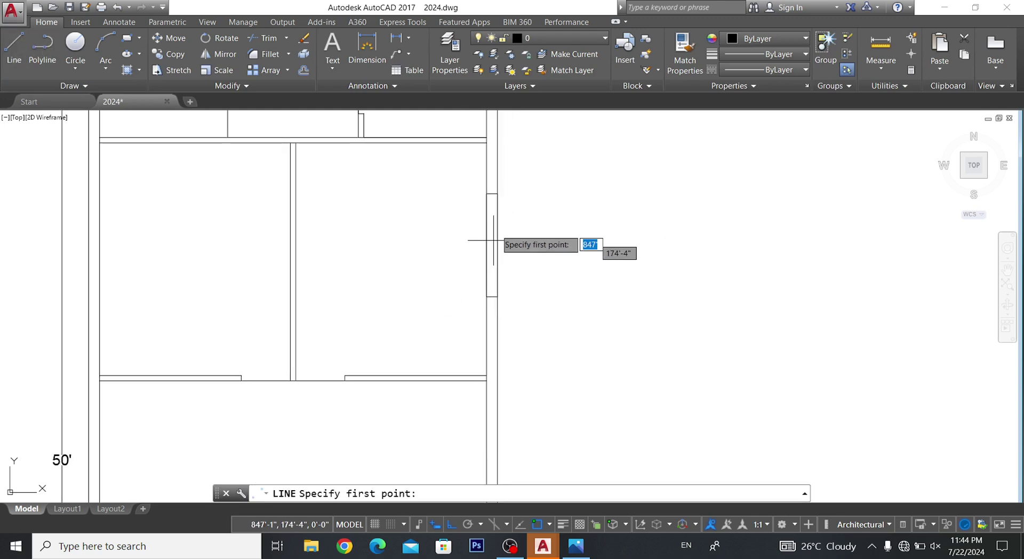
scroll(479, 224, "up", 4)
left_click(467, 187)
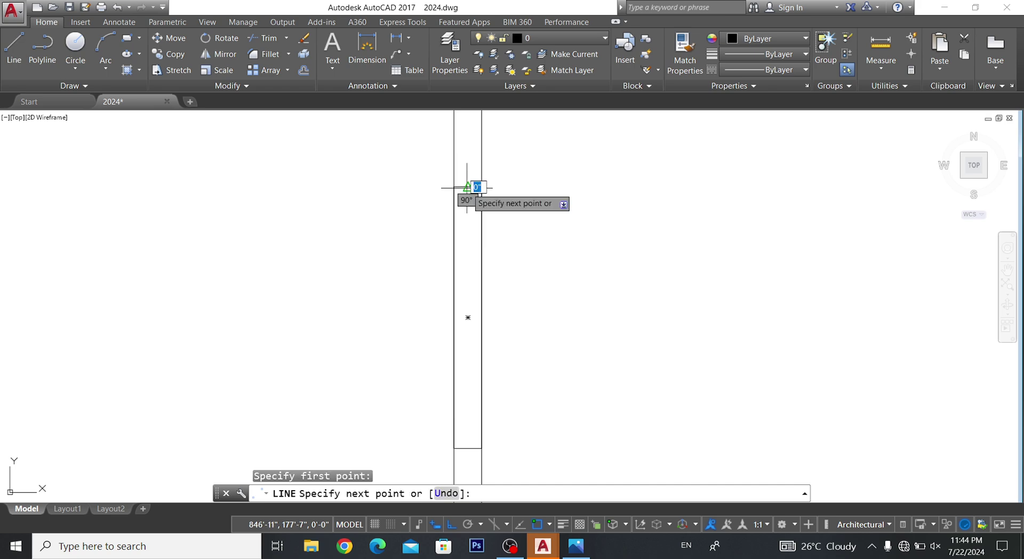
left_click(467, 448)
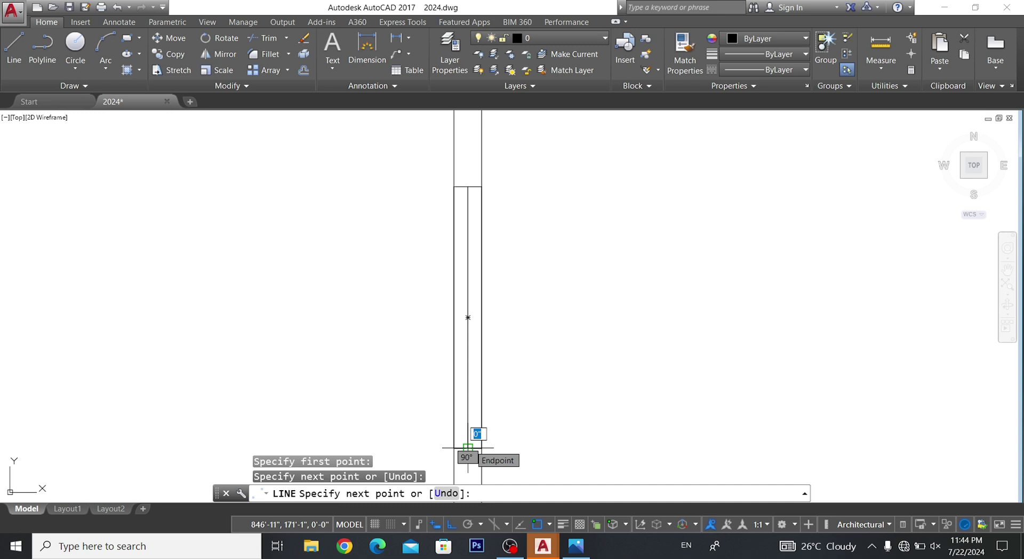
key("Escape")
key("Escape")
key("Escape")
key("Escape")
- Copy the right-wall window to two spots toward the left side of the plan
scroll(497, 216, "down", 4)
left_click(497, 202)
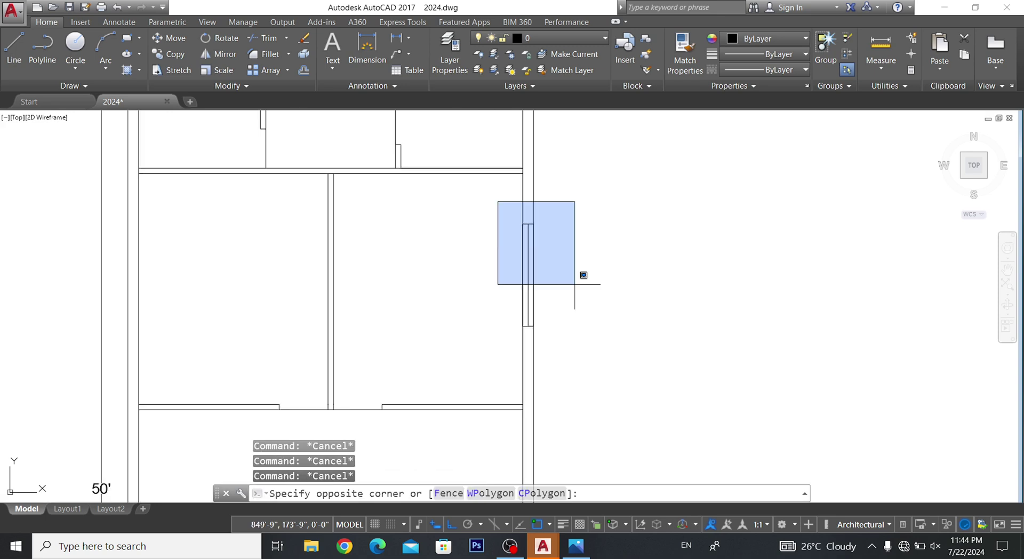
left_click(628, 361)
type("CP")
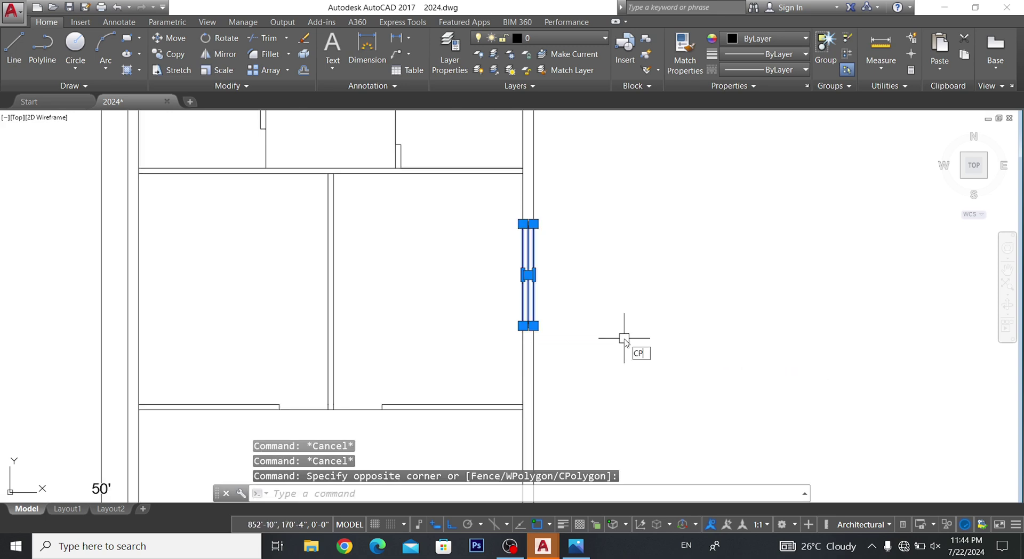
key("Return")
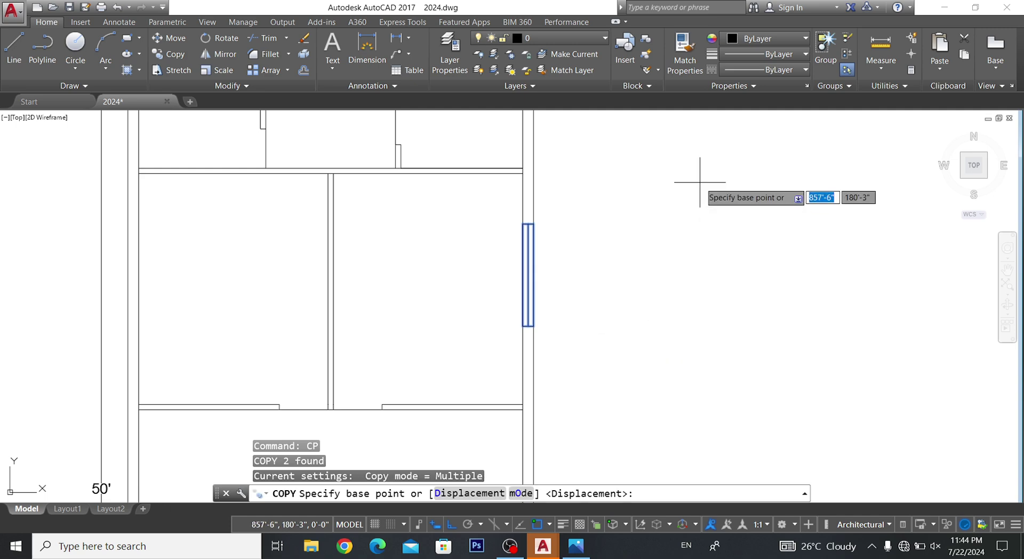
left_click(693, 181)
scroll(693, 362, "down", 3)
middle_click_drag(676, 362, 676, 241)
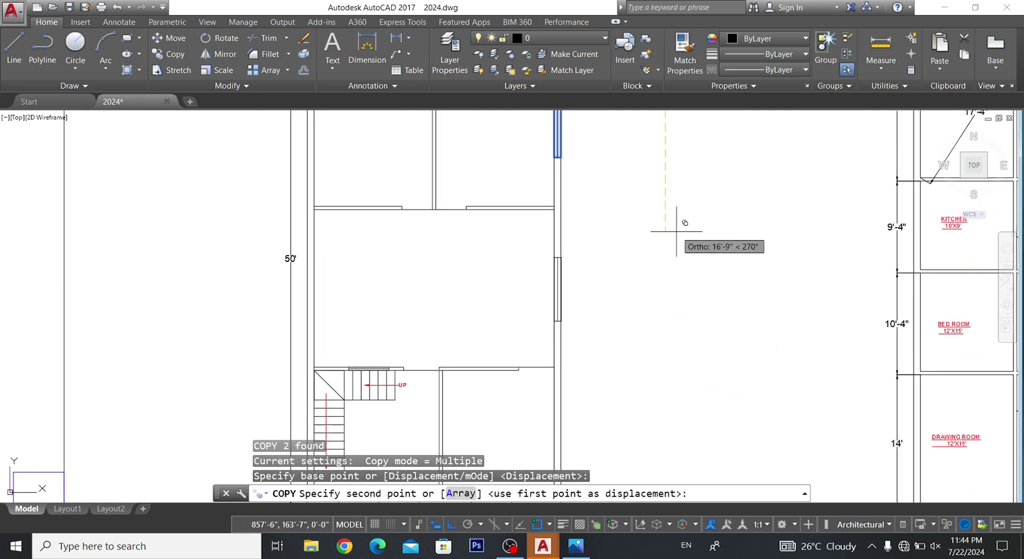
left_click(676, 234)
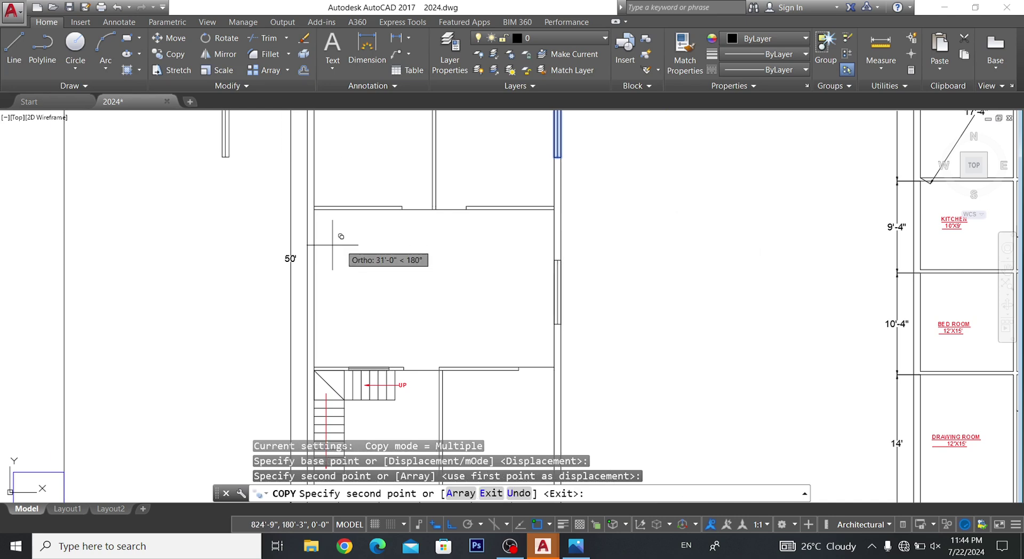
scroll(400, 368, "up", 3)
scroll(400, 363, "up", 2)
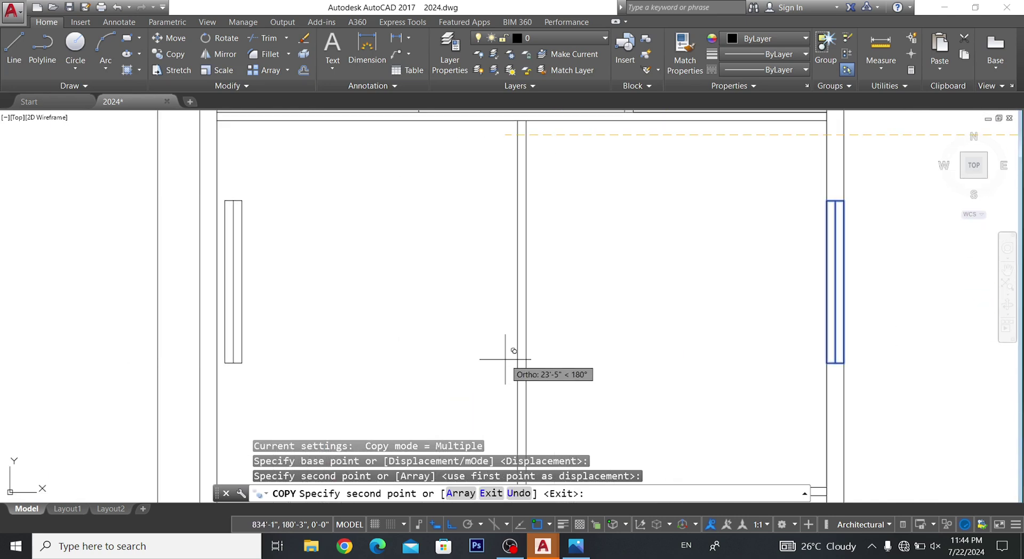
left_click(541, 342)
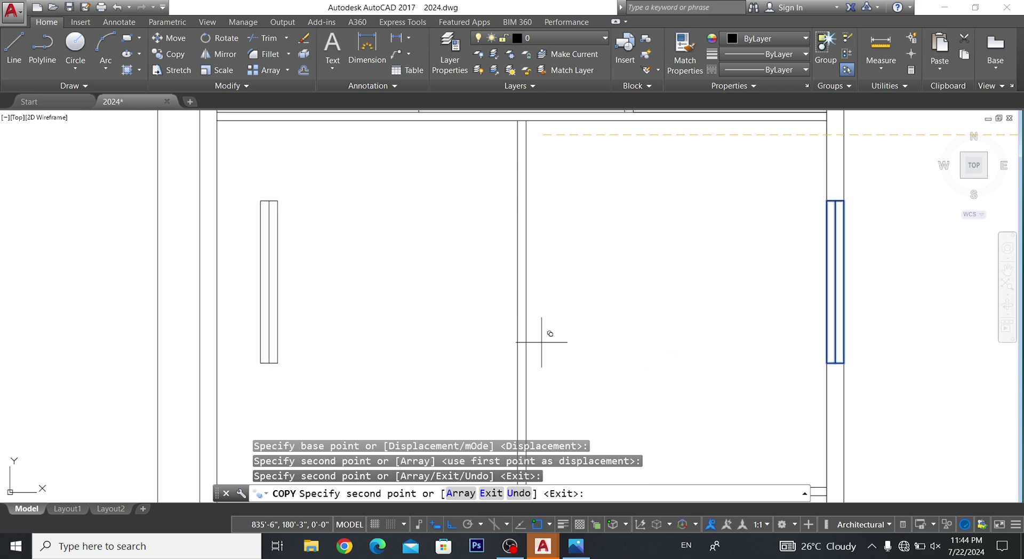
key("Escape")
key("Escape")
key("Escape")
key("Escape")
- Move the copied window 2'-10" left so it sits on the left wall line
left_click(373, 161)
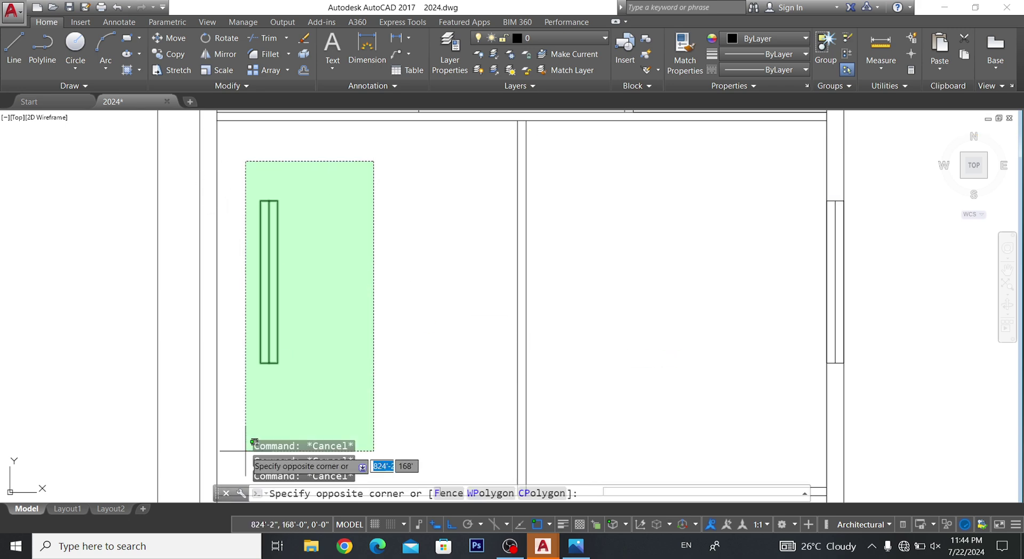
left_click(256, 391)
type("M")
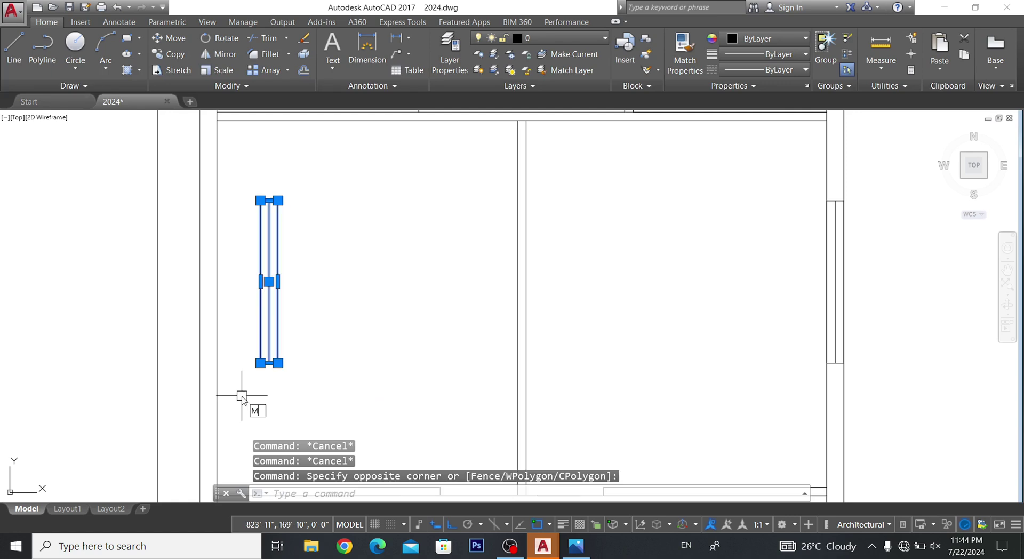
key("Return")
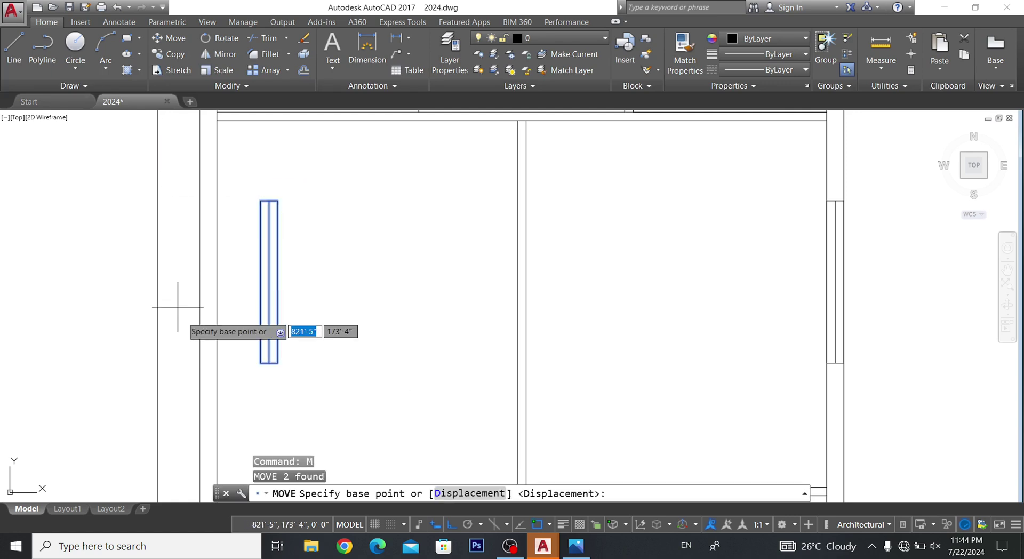
scroll(206, 422, "up", 5)
left_click(405, 188)
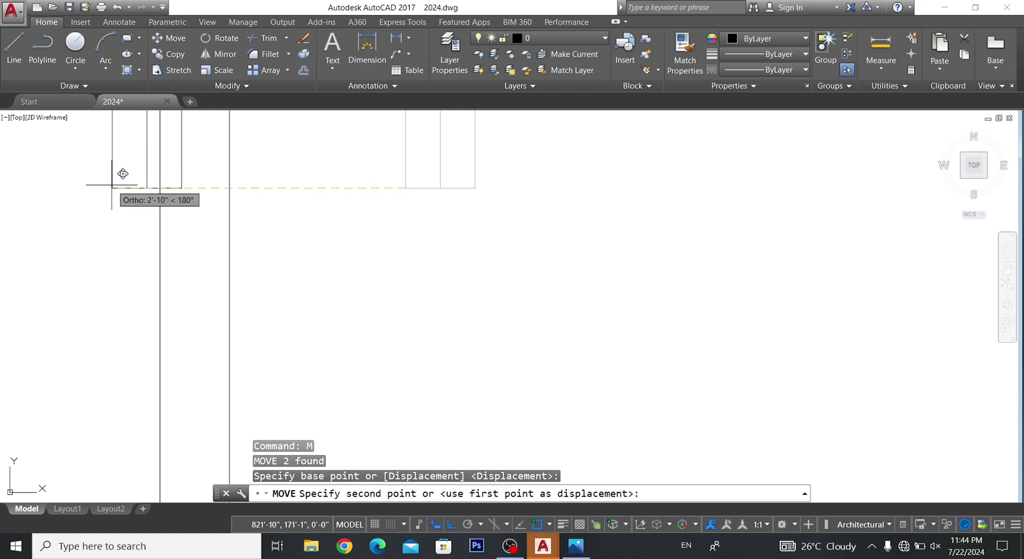
left_click(160, 185)
scroll(364, 251, "down", 5)
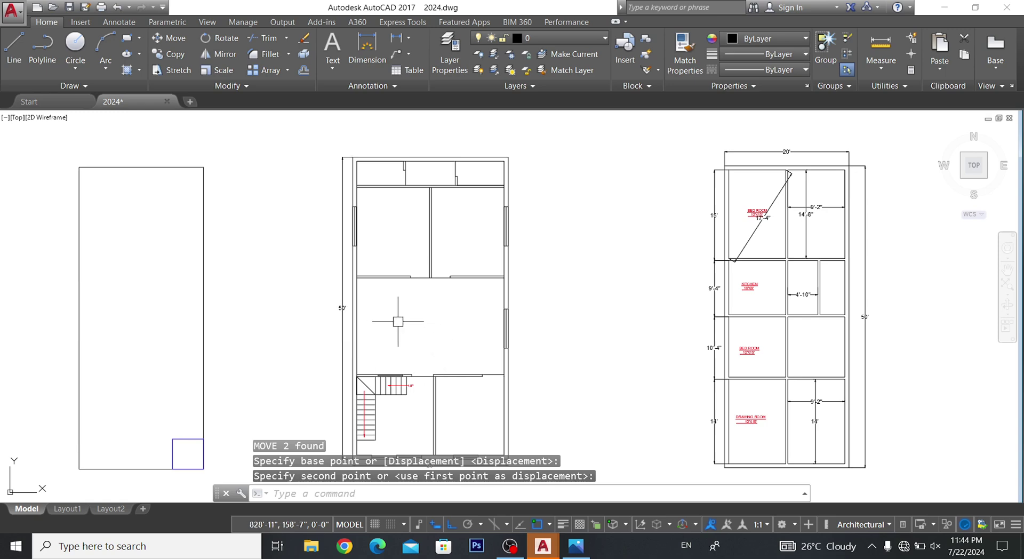
- Pan and zoom the view to the staircase area of the middle floor plan
middle_click_drag(398, 321, 332, 226)
scroll(272, 233, "up", 8)
scroll(292, 232, "down", 8)
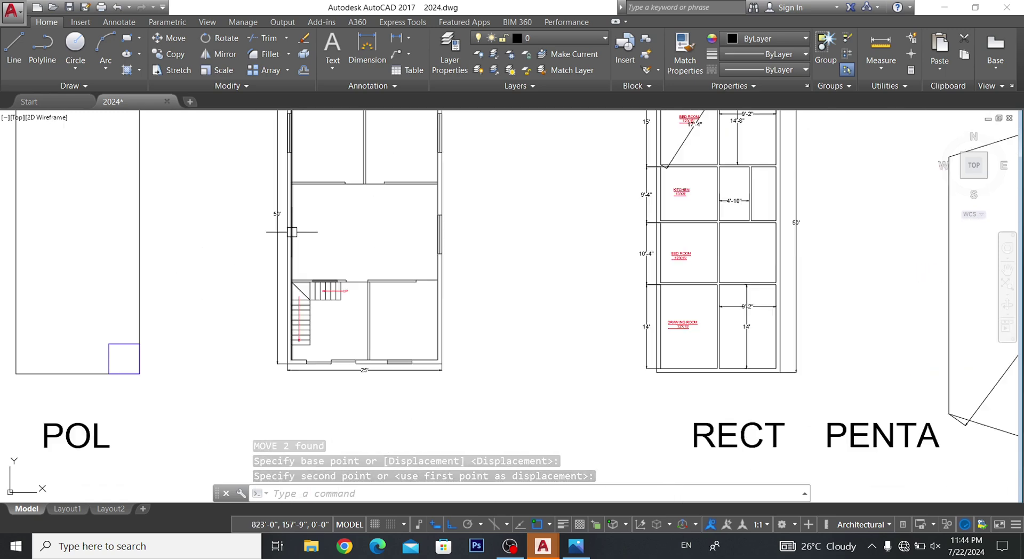
scroll(292, 231, "up", 3)
scroll(558, 281, "down", 4)
scroll(490, 287, "up", 4)
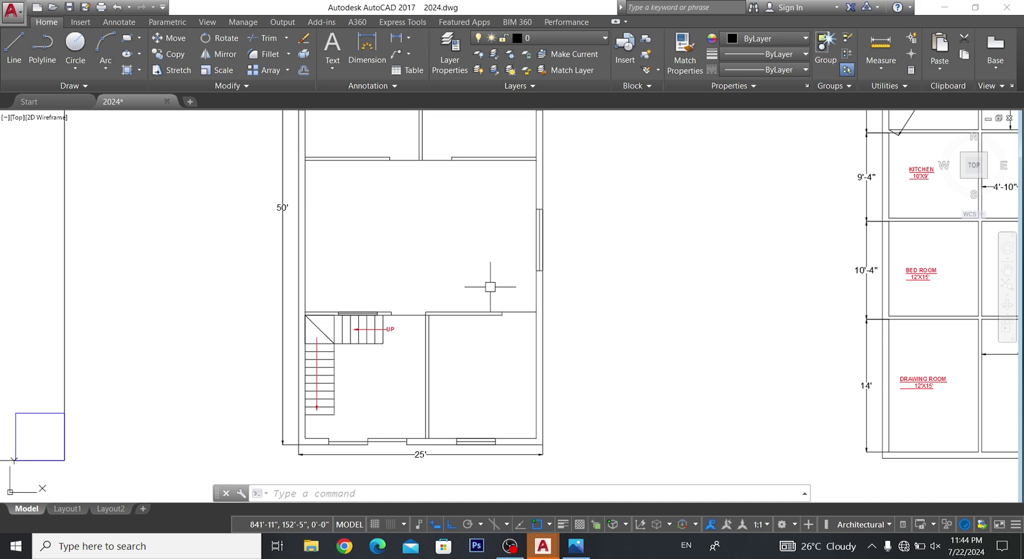
scroll(490, 286, "up", 2)
scroll(533, 251, "down", 4)
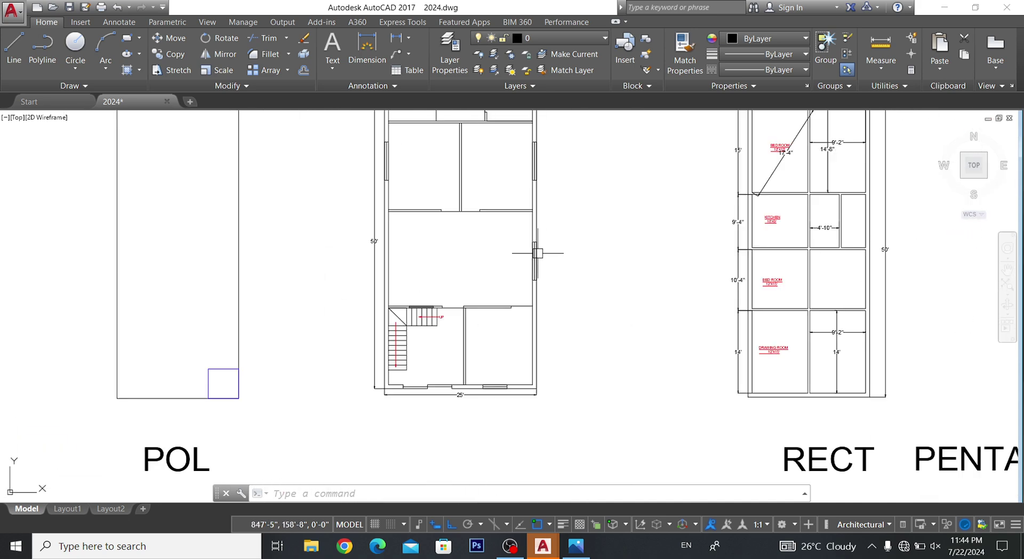
middle_click_drag(537, 253, 529, 367)
scroll(469, 223, "up", 4)
scroll(441, 224, "up", 2)
scroll(442, 254, "down", 4)
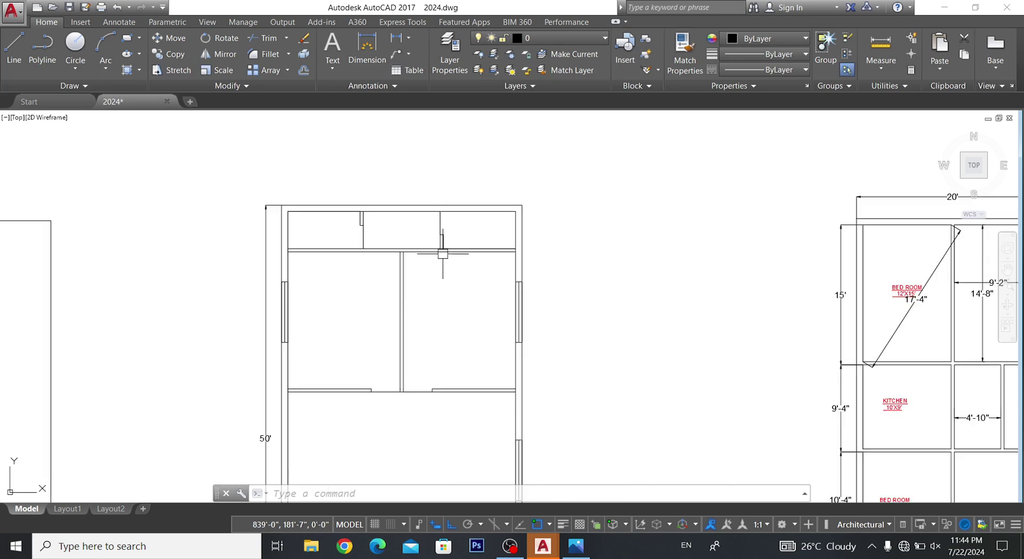
middle_click_drag(459, 335, 437, 198)
middle_click_drag(473, 388, 523, 255)
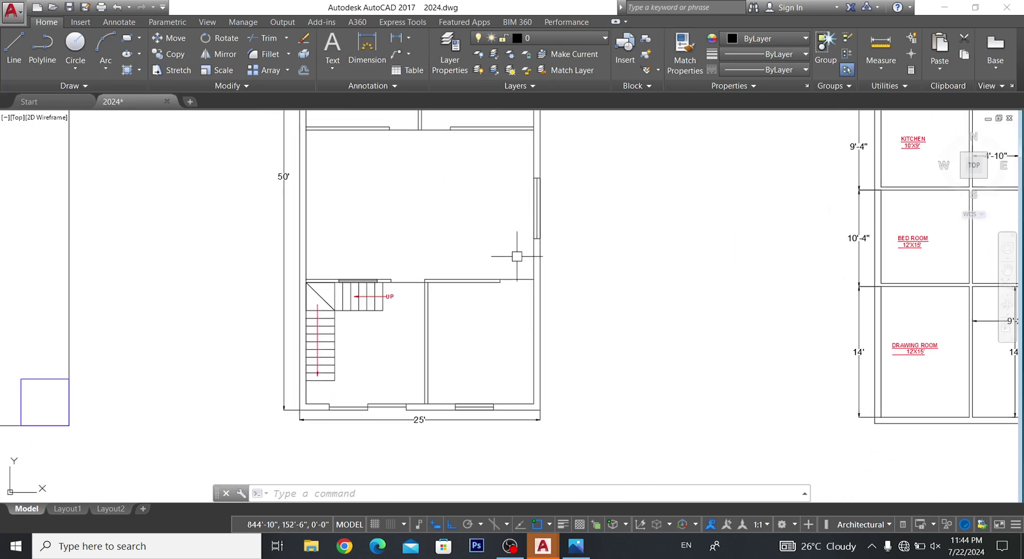
scroll(448, 448, "up", 4)
scroll(447, 449, "down", 2)
scroll(476, 381, "up", 2)
scroll(448, 419, "down", 3)
scroll(451, 389, "up", 3)
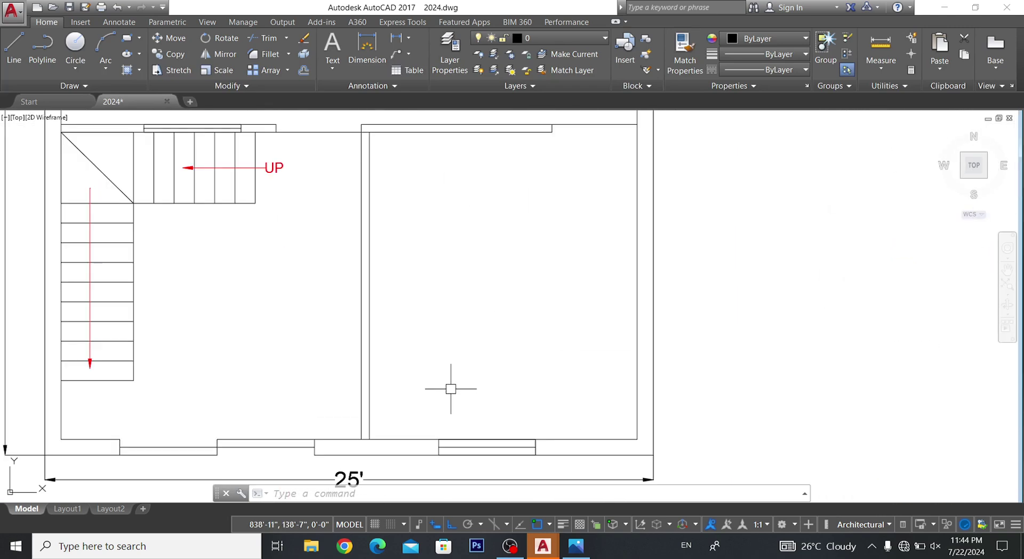
- Draw wall lines beside the stairs, starting with a 2' segment from the room's inner corner
left_click(16, 47)
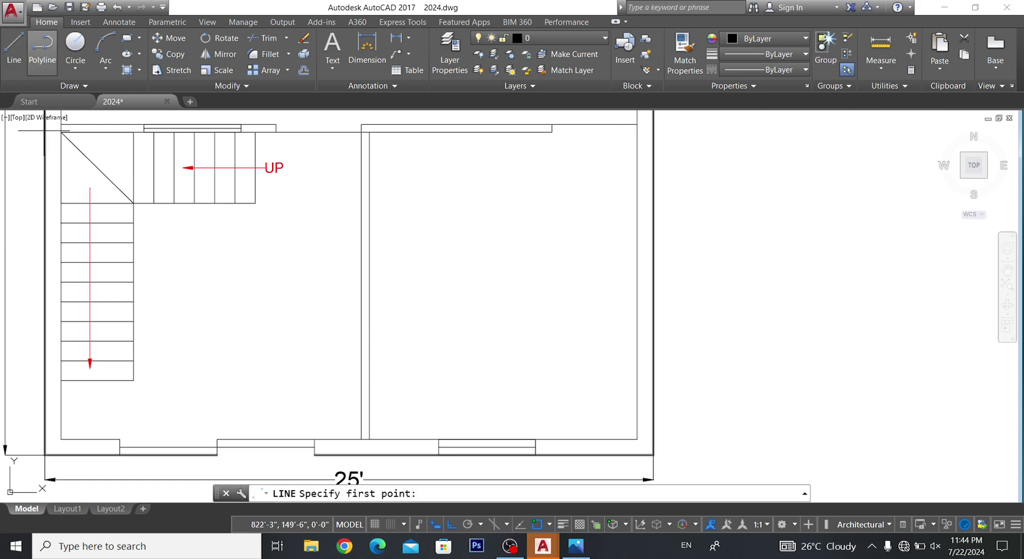
left_click(637, 438)
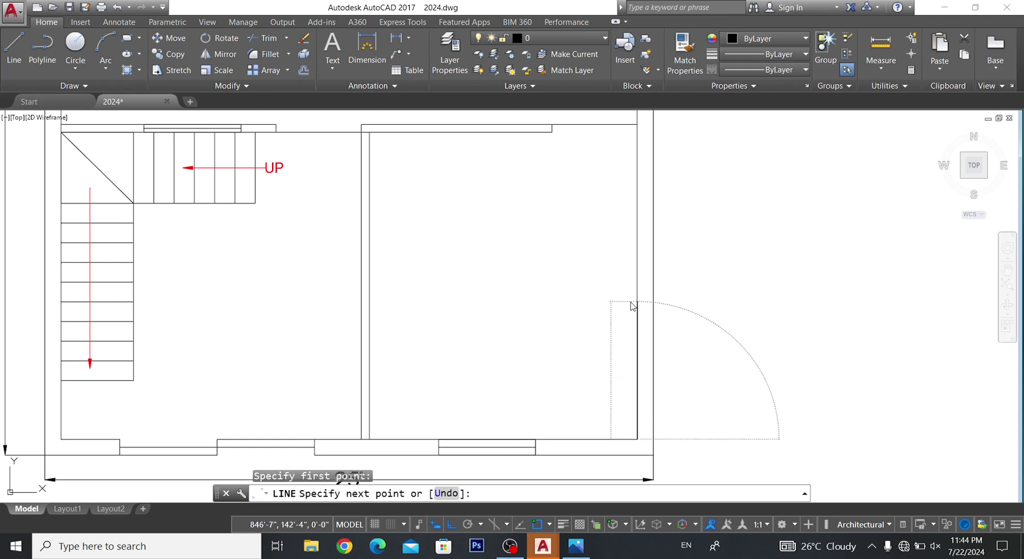
type("2'")
key("Return")
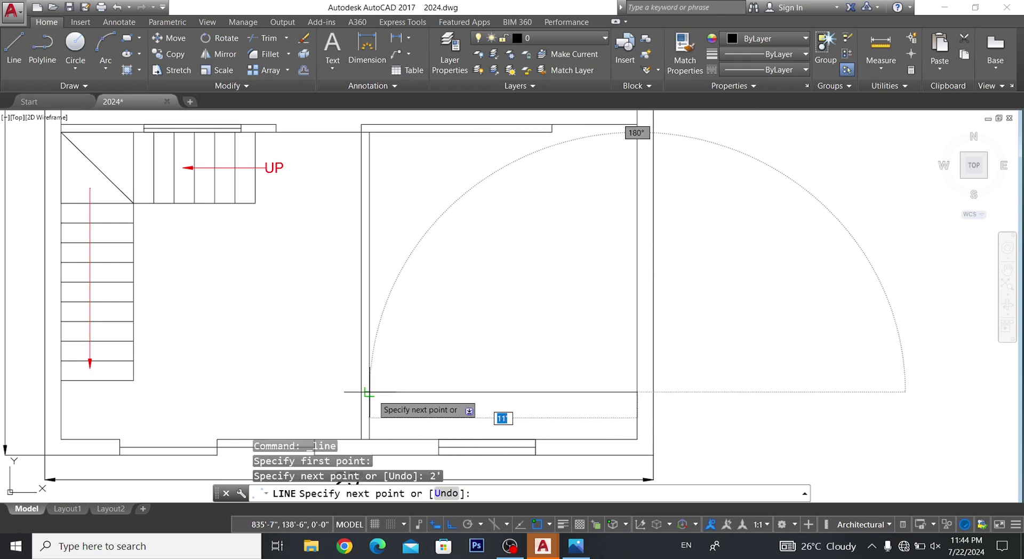
left_click(368, 393)
type("2'")
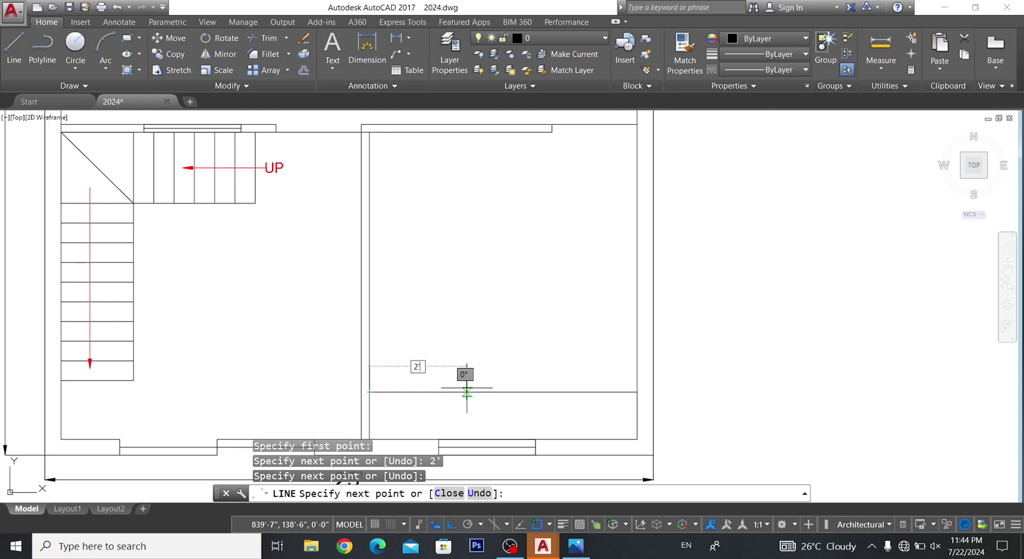
key("Return")
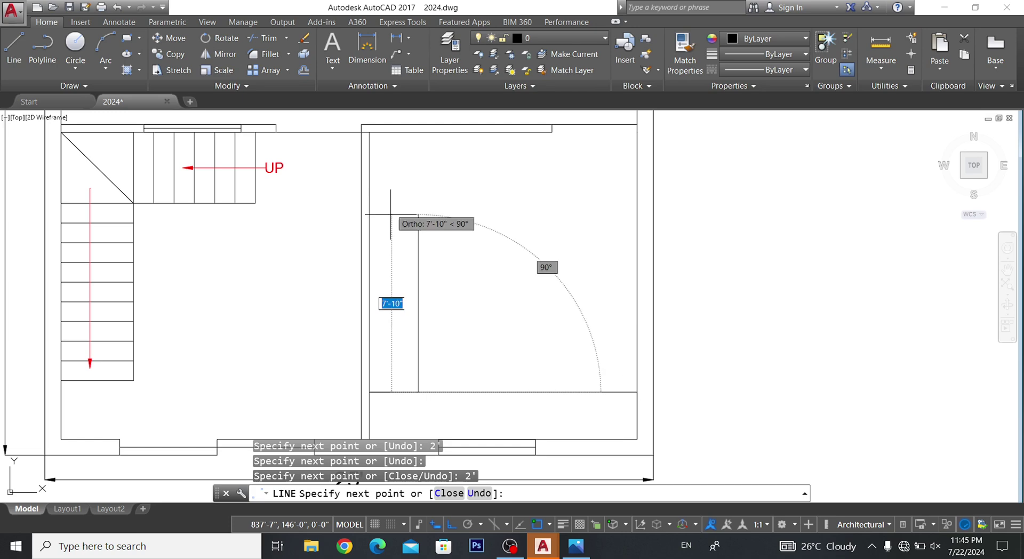
left_click(412, 220)
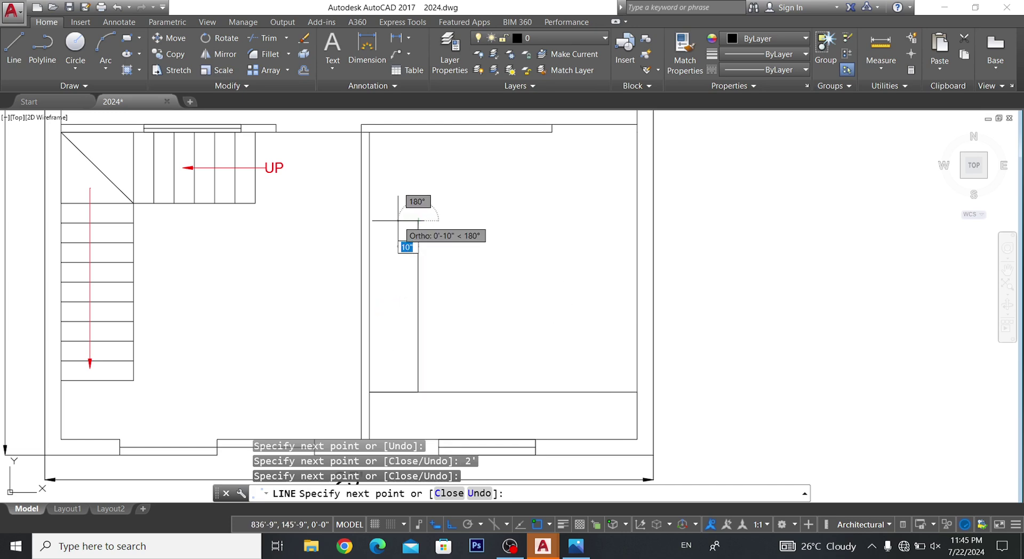
left_click(368, 221)
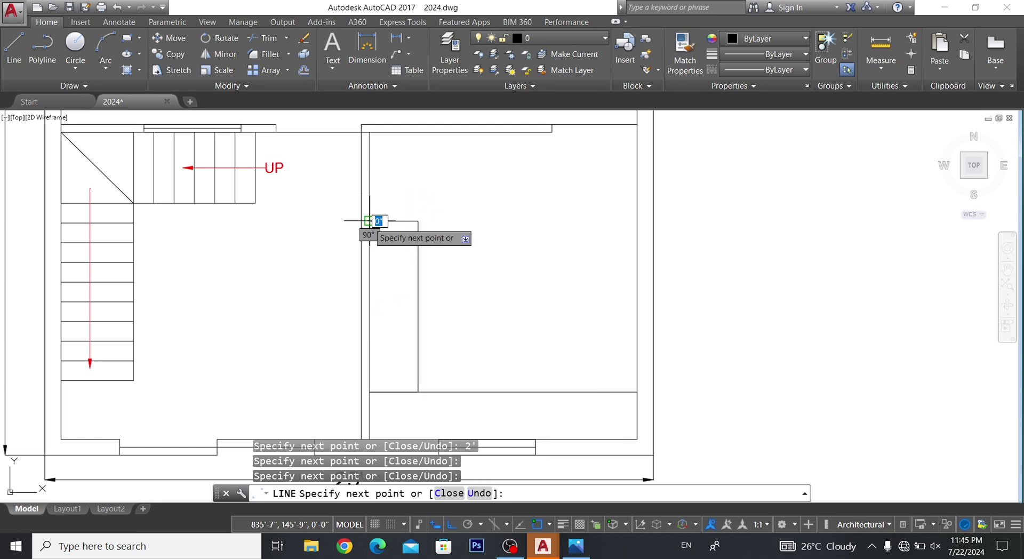
key("Escape")
scroll(393, 385, "up", 1)
- Delete the extra horizontal wall line in the lower-right room
scroll(403, 362, "up", 3)
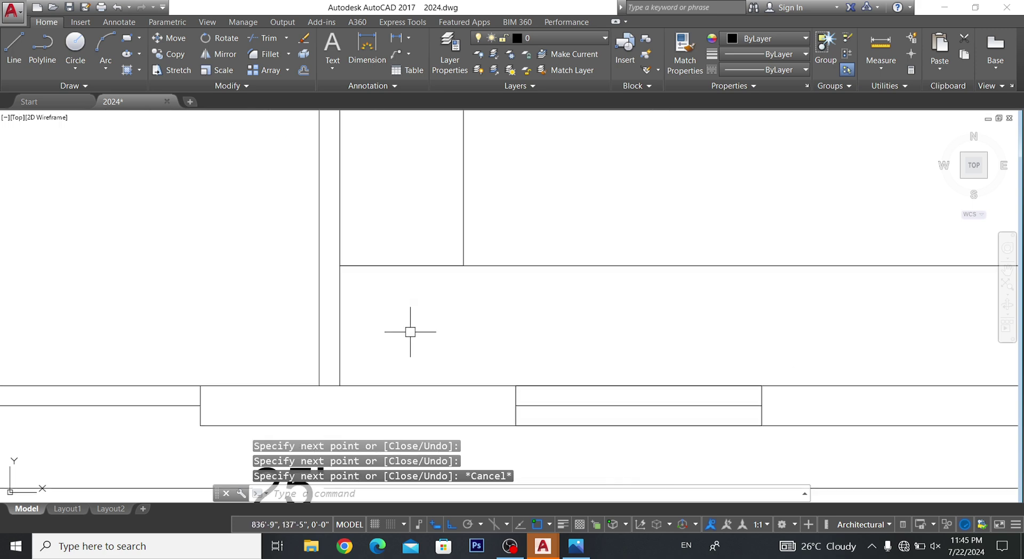
left_click(414, 267)
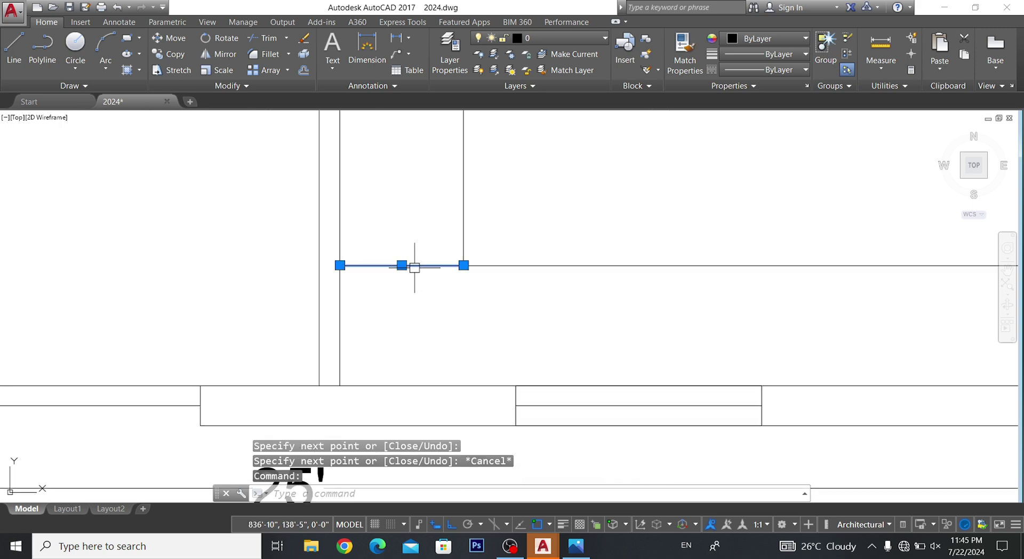
key("Delete")
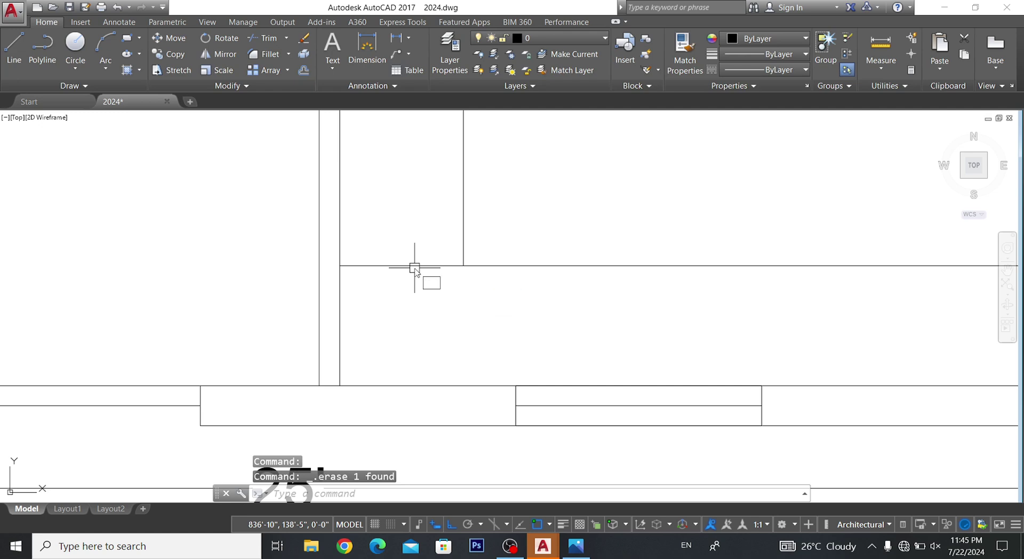
type("TR")
- Trim the two leftover stray wall segments
key("Return")
key("Return")
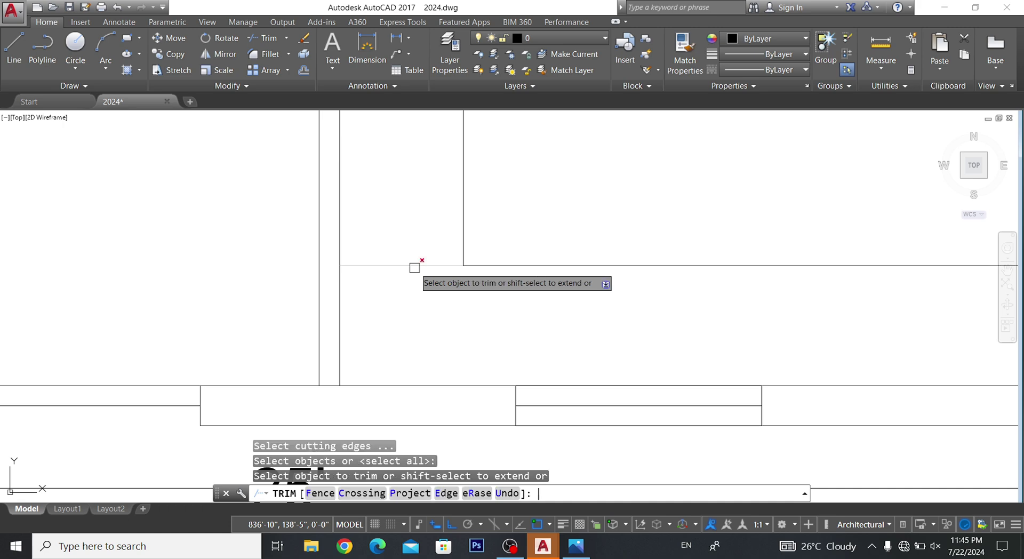
left_click(431, 192)
left_click(373, 411)
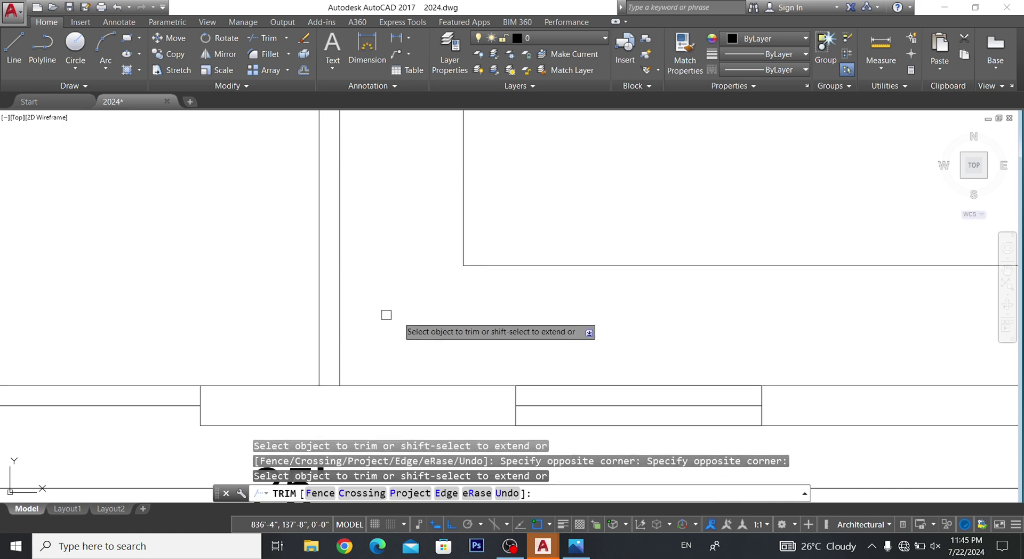
scroll(473, 324, "down", 3)
key("Escape")
middle_click_drag(532, 321, 576, 388)
key("Escape")
scroll(523, 250, "down", 2)
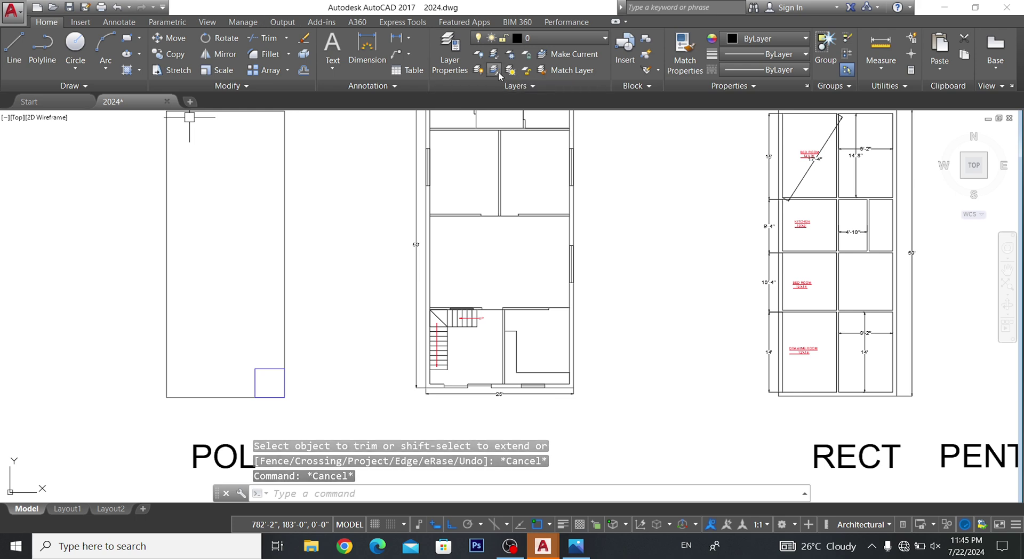
- Select the DRAWING ROOM 12'X15' label and start copying it from a base point
middle_click_drag(466, 271, 435, 329)
scroll(472, 176, "up", 2)
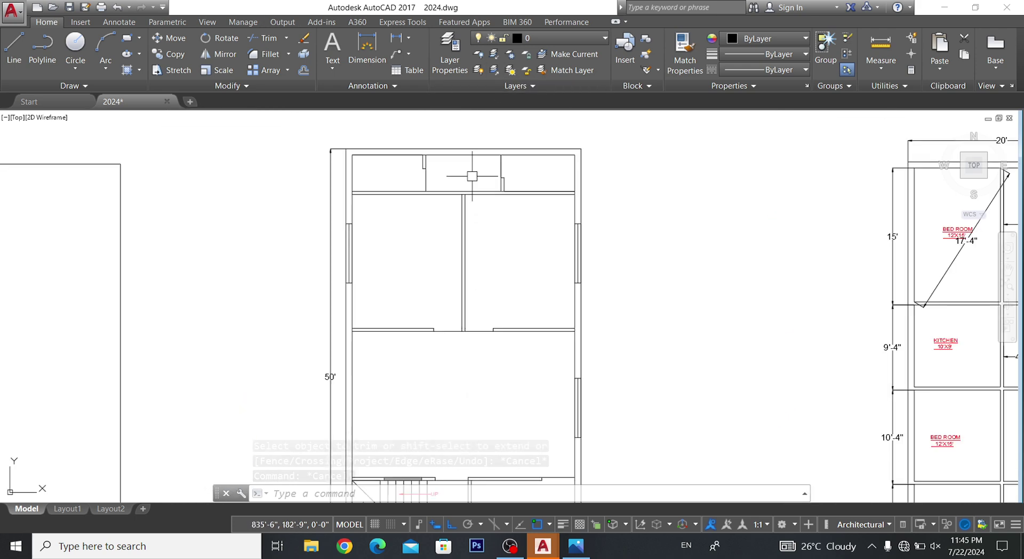
scroll(472, 176, "down", 2)
mouse_move(464, 245)
middle_mouse_down()
mouse_move(456, 288)
mouse_move(442, 175)
middle_mouse_up()
scroll(457, 288, "up", 1)
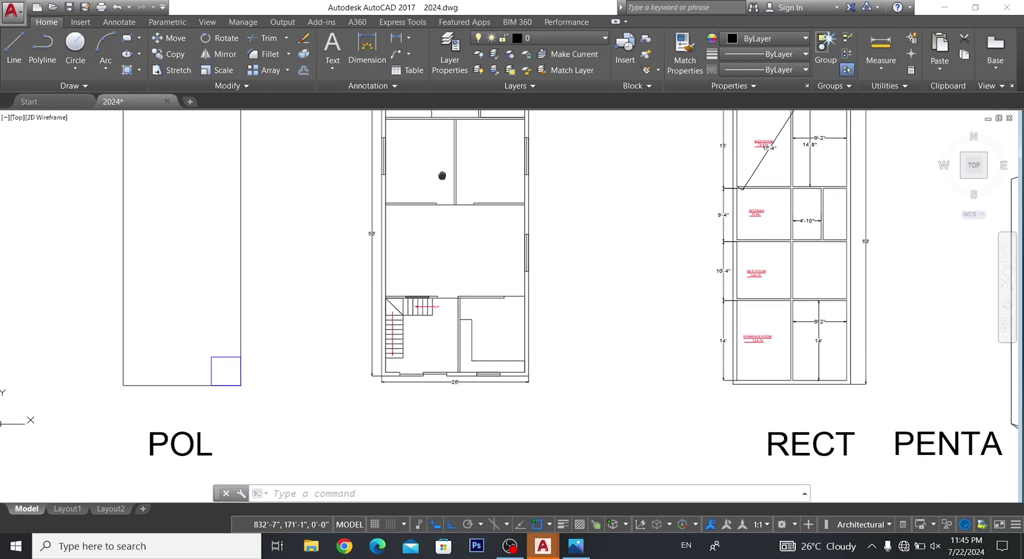
scroll(415, 447, "up", 3)
scroll(418, 361, "down", 5)
scroll(442, 319, "up", 2)
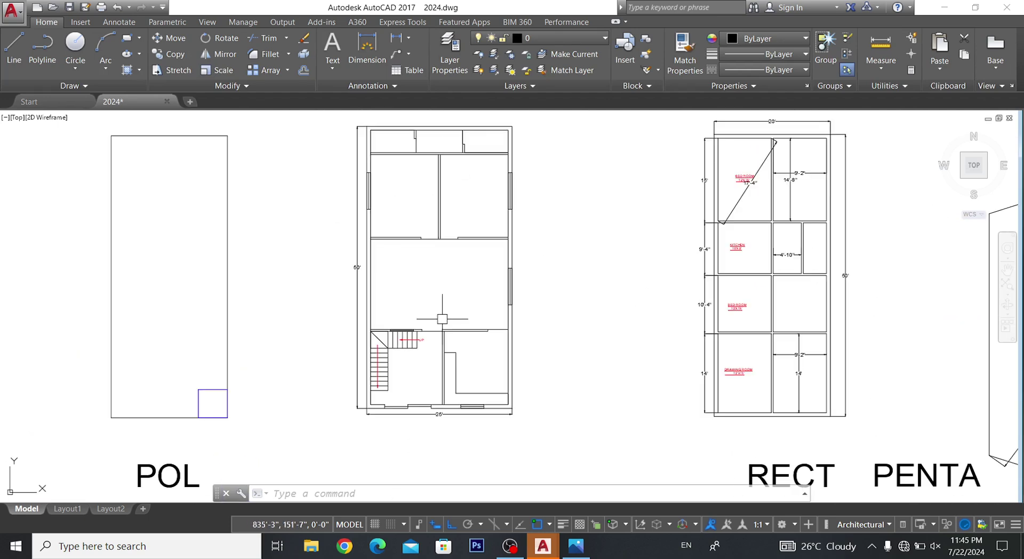
scroll(762, 400, "up", 3)
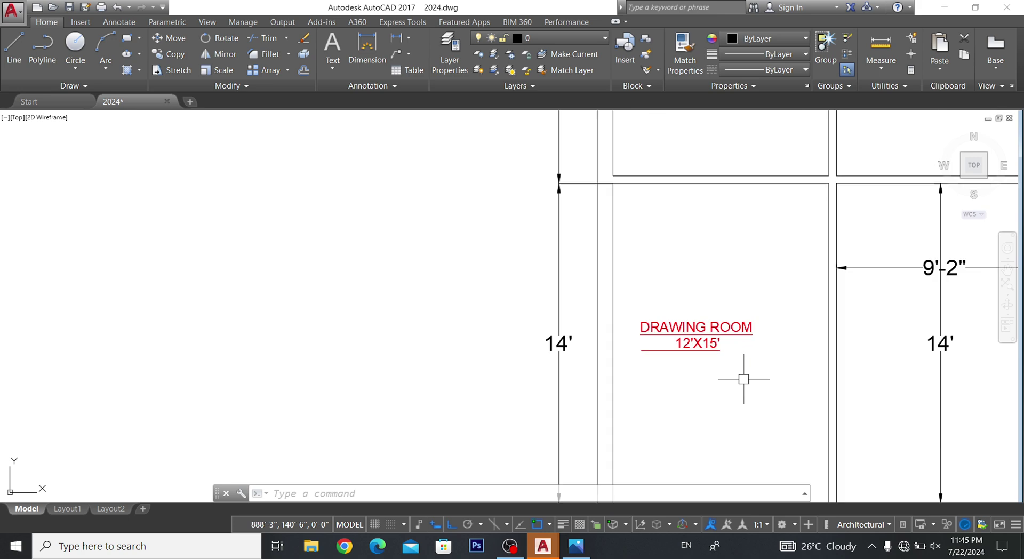
scroll(709, 347, "up", 2)
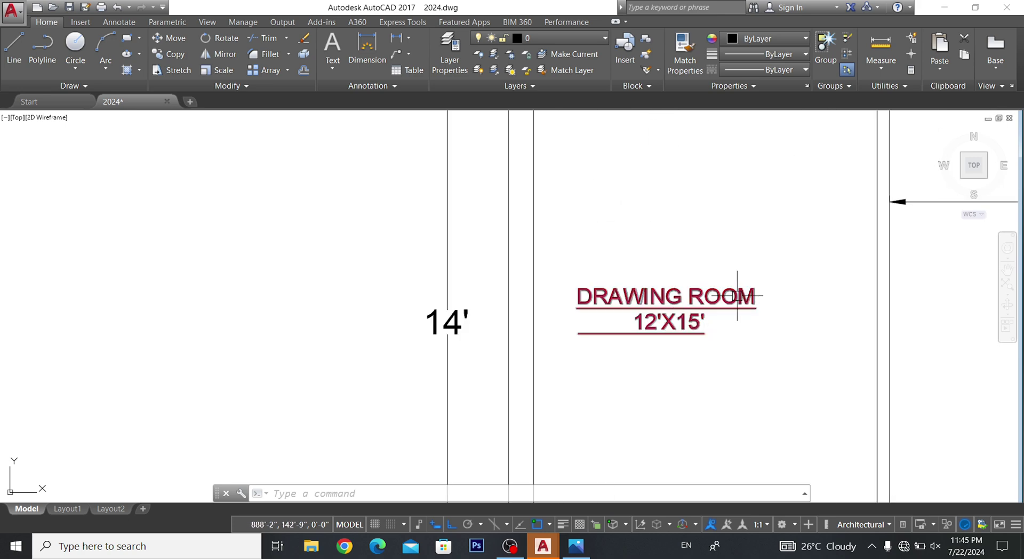
left_click(699, 308)
type("CP")
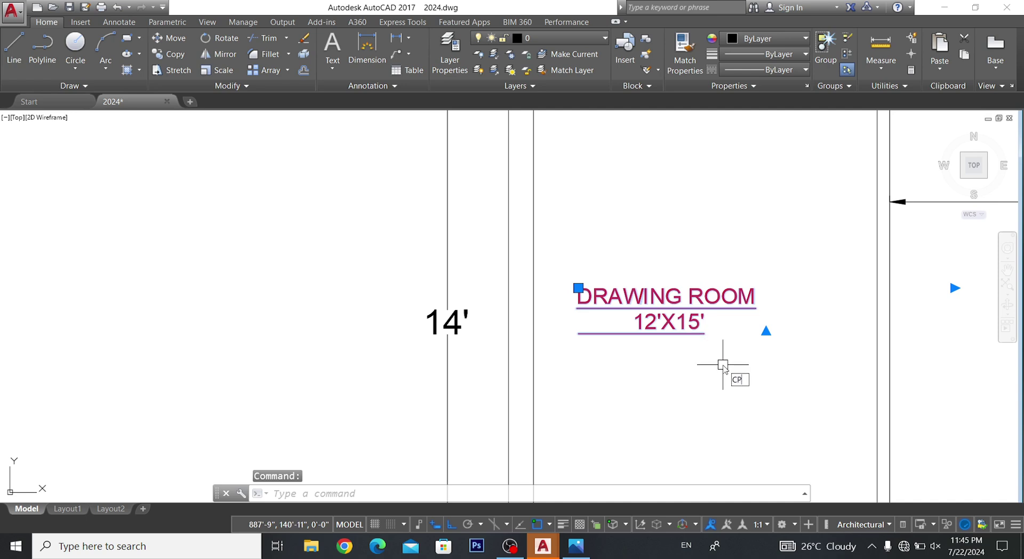
key("Return")
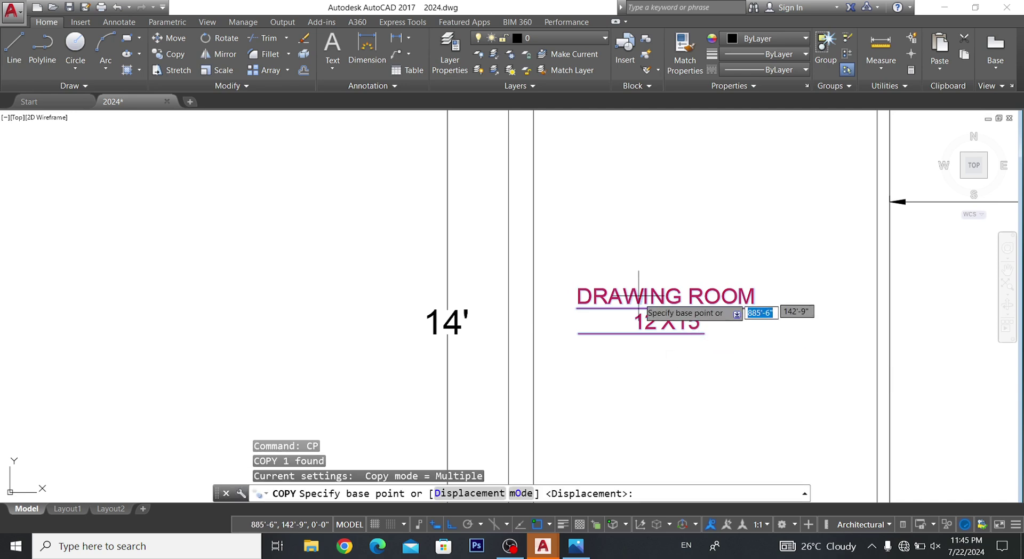
left_click(639, 307)
- Place label copies in the large room, the lower left room and the lower right room
scroll(444, 336, "down", 5)
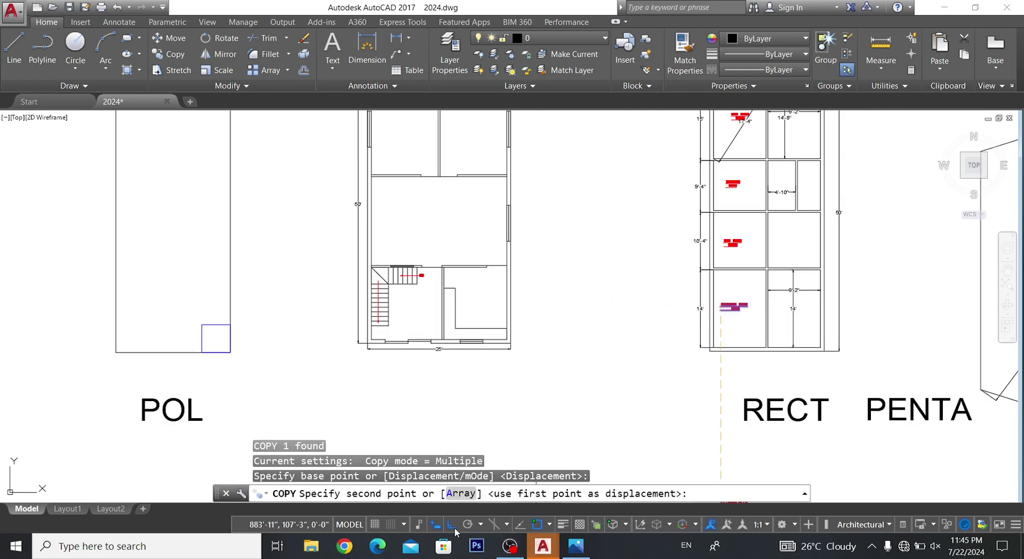
scroll(392, 288, "up", 4)
scroll(463, 213, "up", 2)
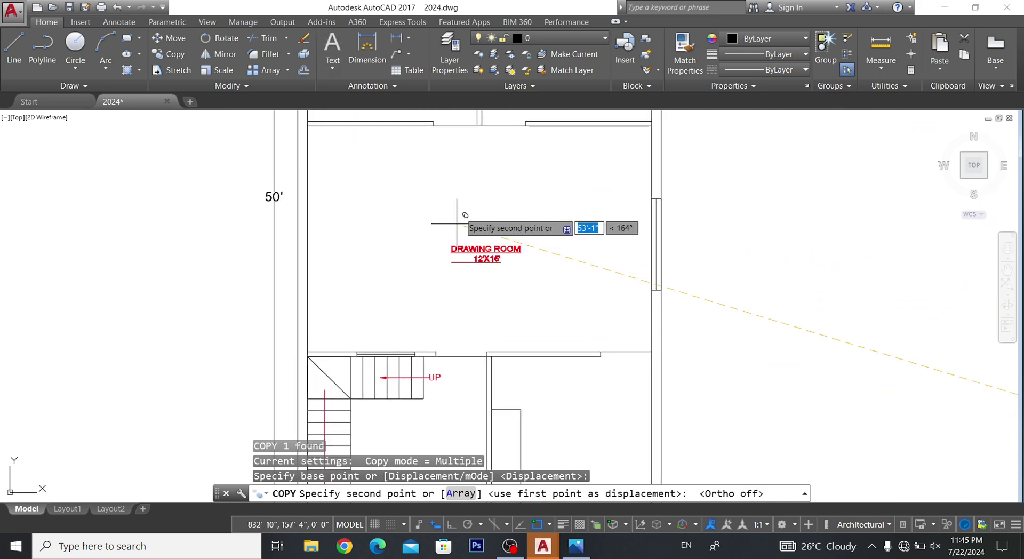
left_click(443, 230)
middle_click_drag(413, 399, 392, 248)
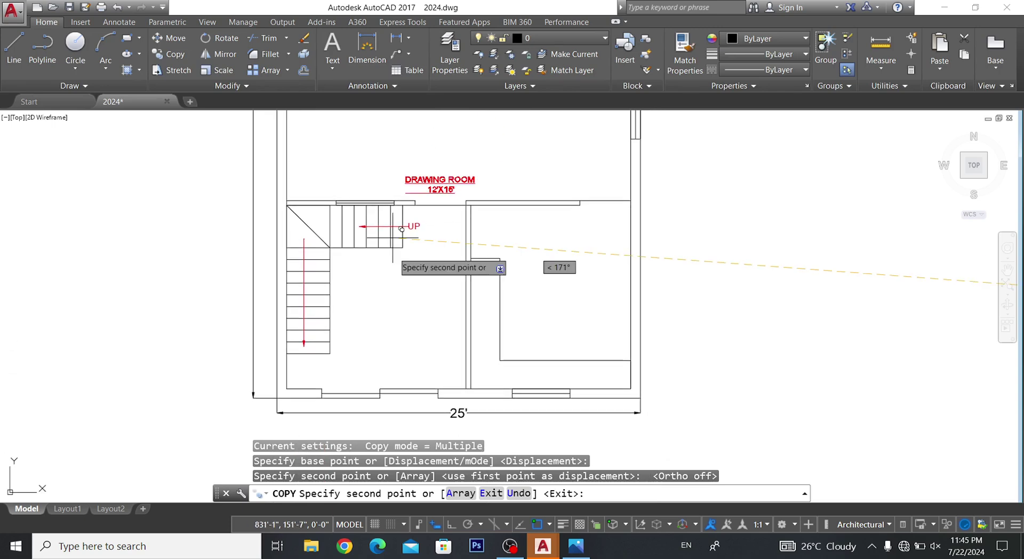
left_click(378, 276)
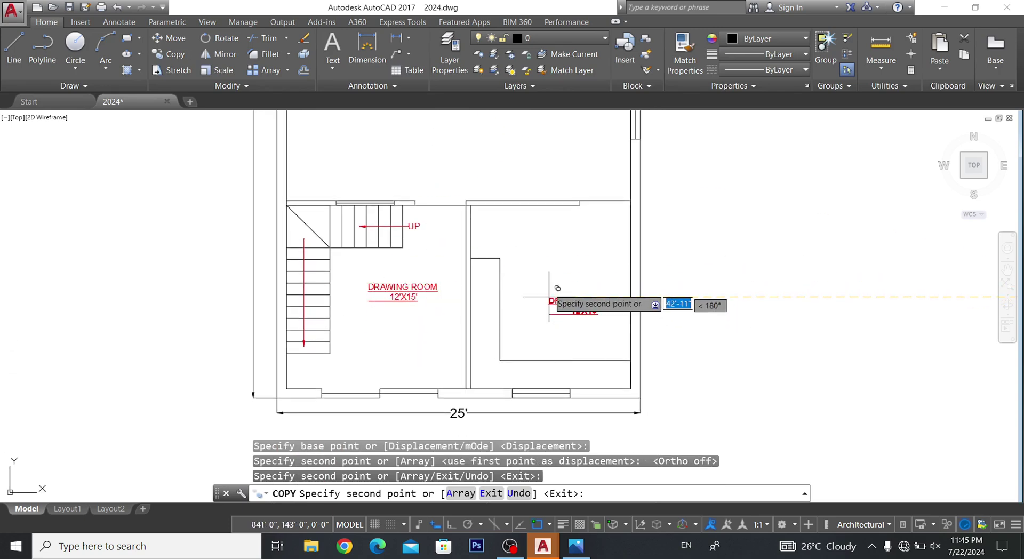
left_click(529, 278)
scroll(530, 277, "down", 3)
middle_click_drag(530, 286, 473, 412)
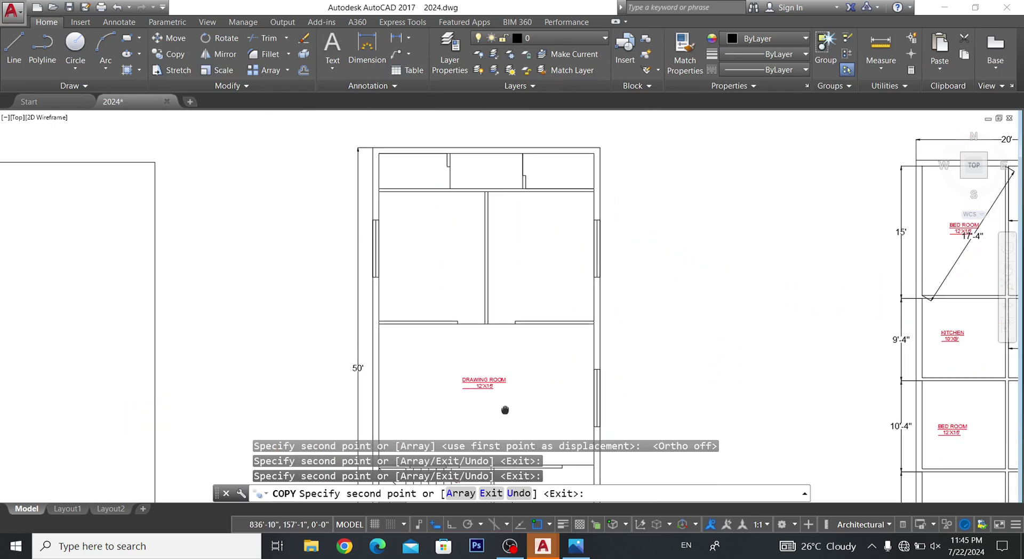
scroll(544, 202, "up", 2)
left_click(529, 239)
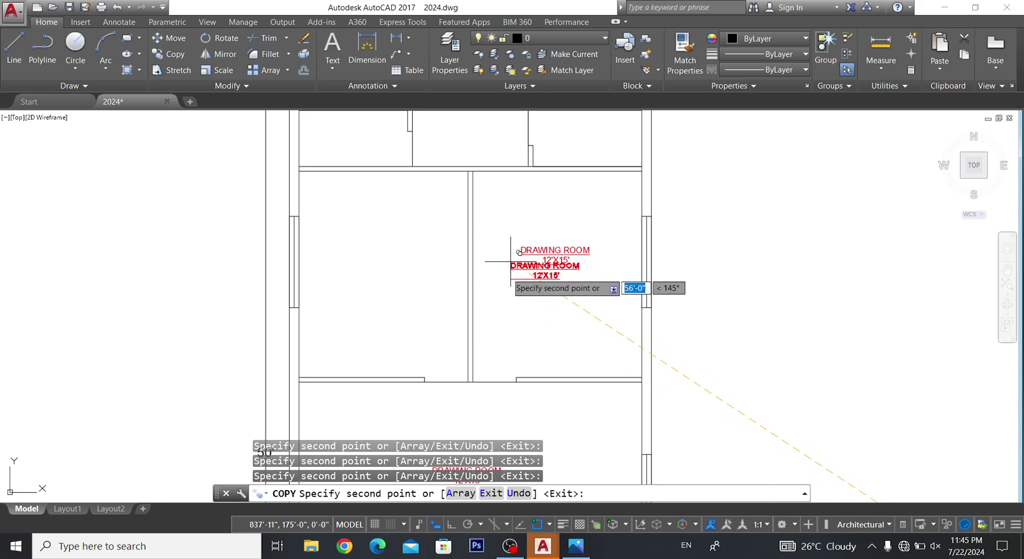
scroll(528, 224, "down", 2)
scroll(529, 218, "up", 5)
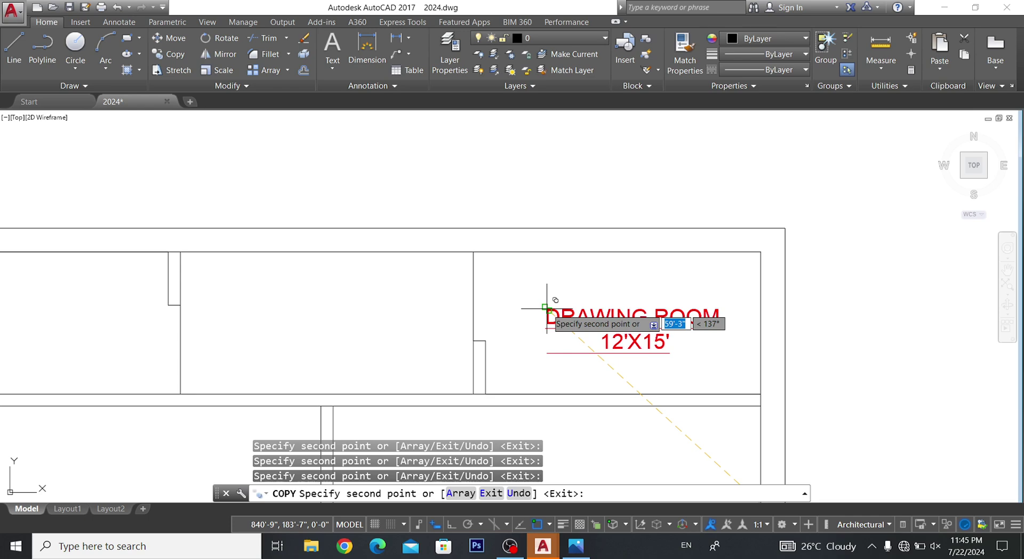
key("Escape")
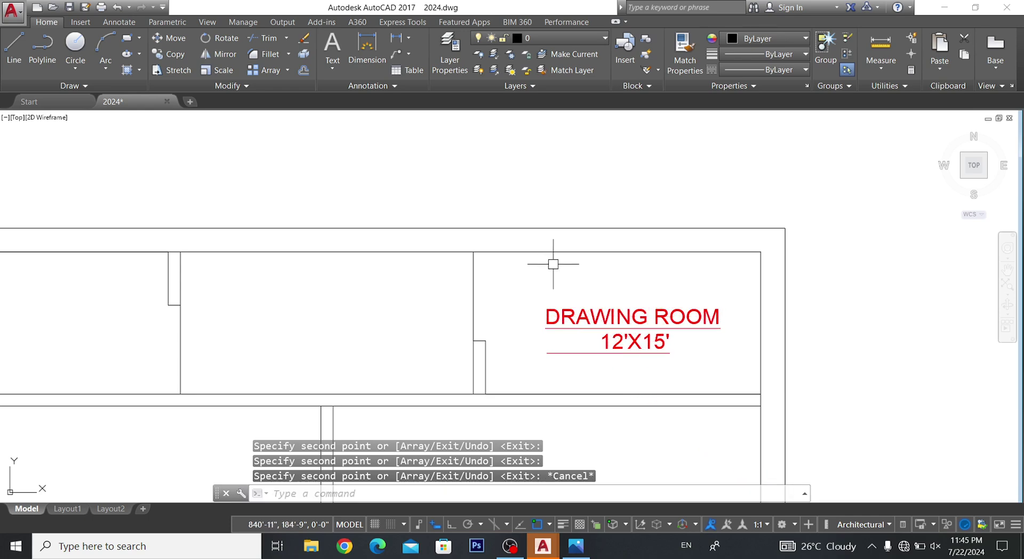
scroll(548, 258, "down", 5)
scroll(548, 325, "up", 4)
middle_click_drag(548, 331, 542, 285)
scroll(542, 285, "down", 1)
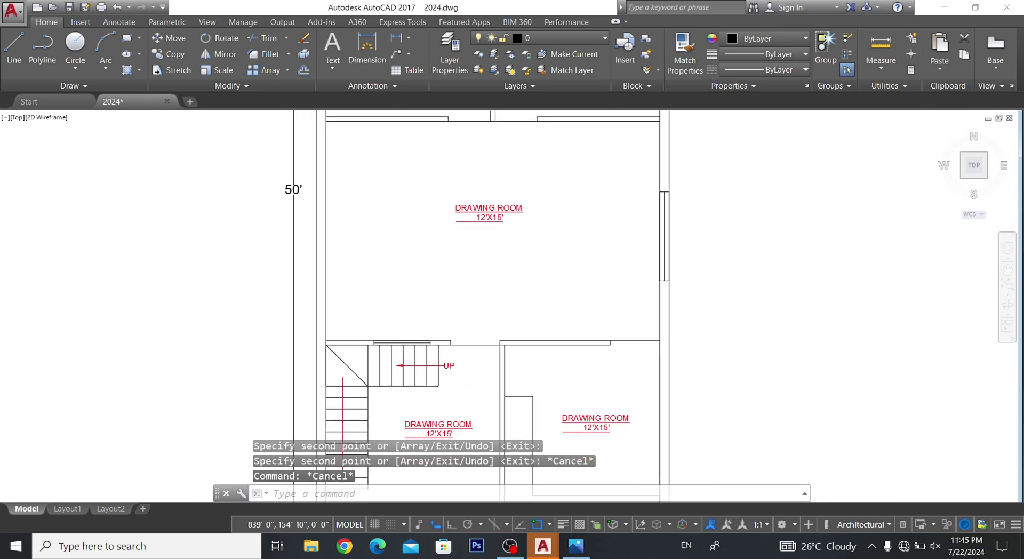
scroll(549, 258, "down", 1)
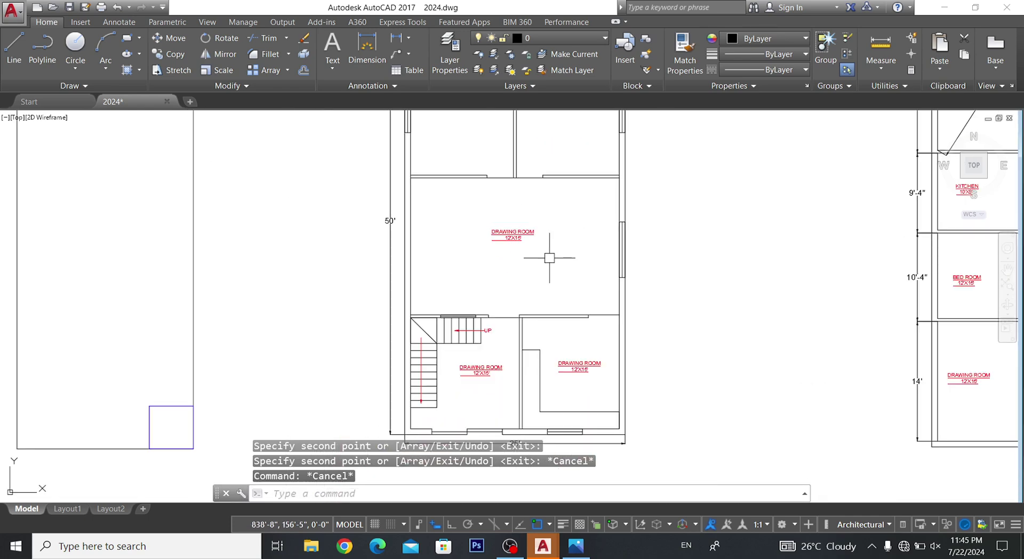
- Add a 16' vertical linear dimension between the drawing room's top and bottom walls
left_click(408, 38)
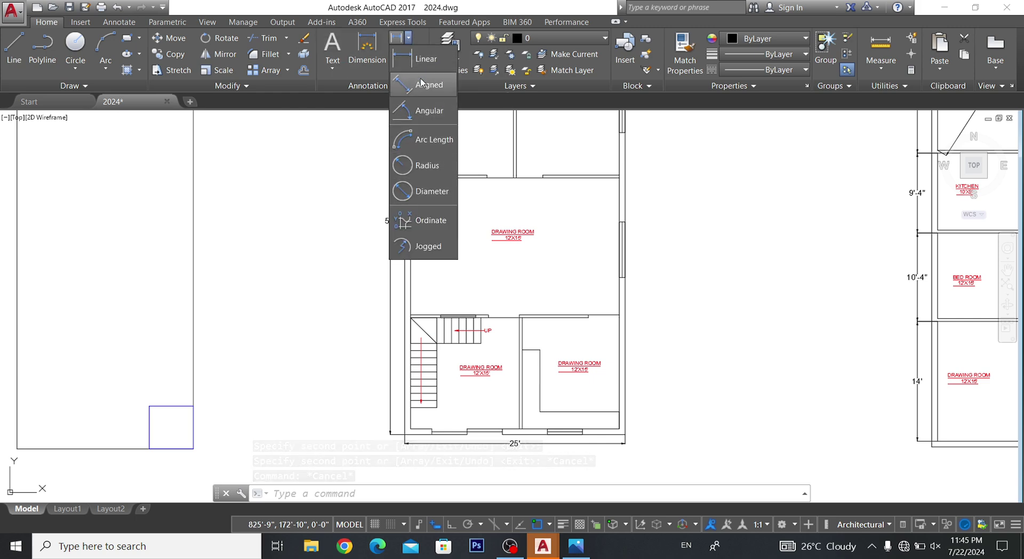
left_click(424, 58)
scroll(565, 202, "up", 2)
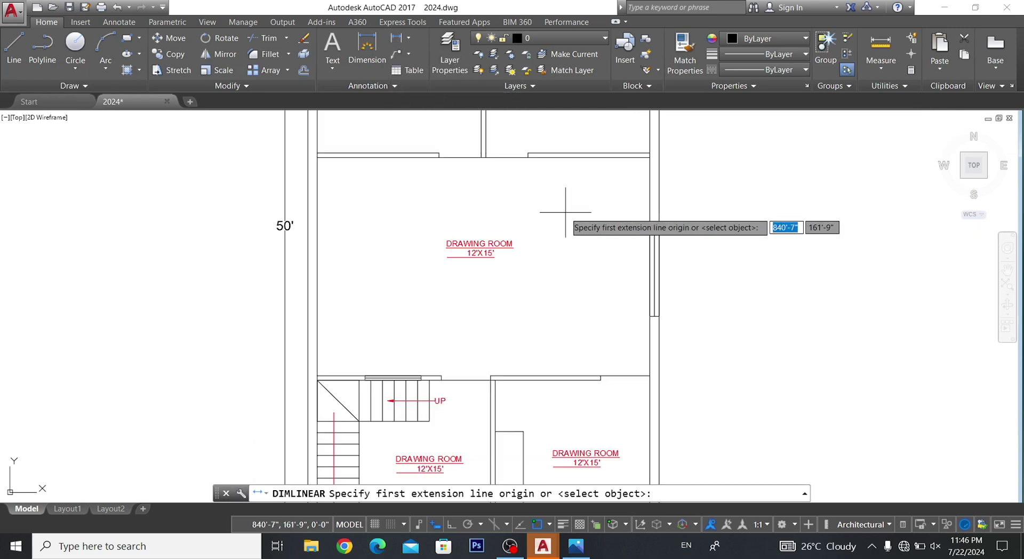
left_click(559, 157)
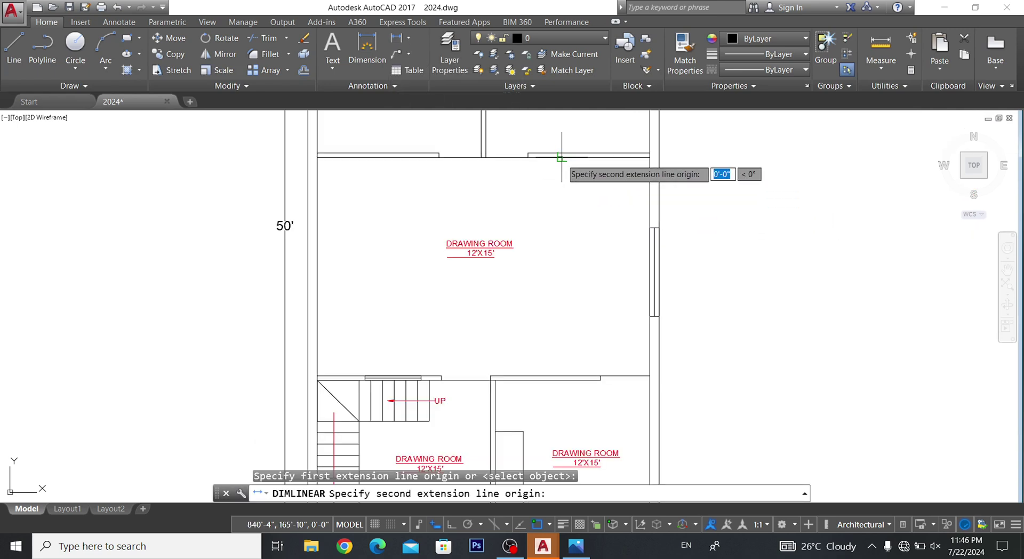
left_click(558, 376)
left_click(557, 368)
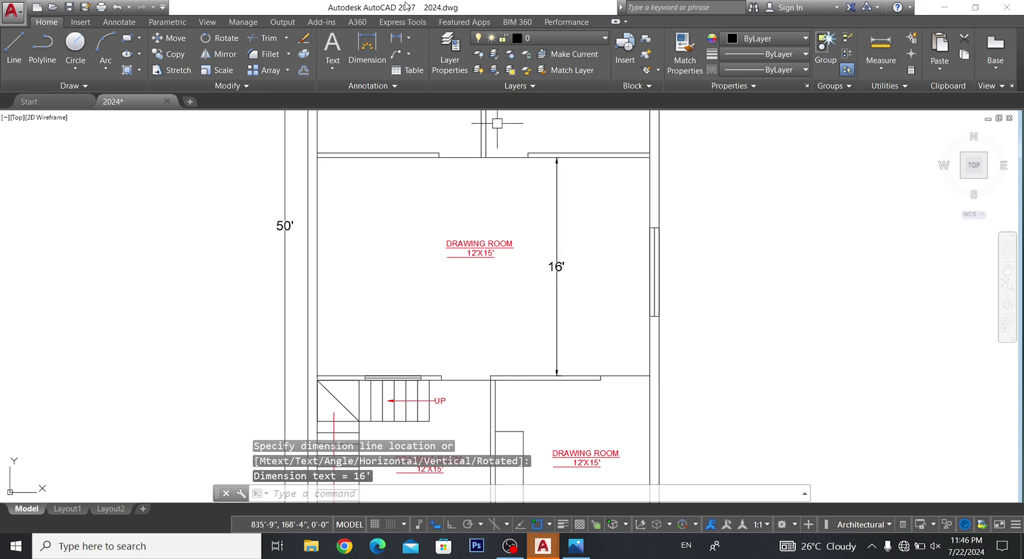
- Add a 23'-8" horizontal dimension across the room's width
key("Return")
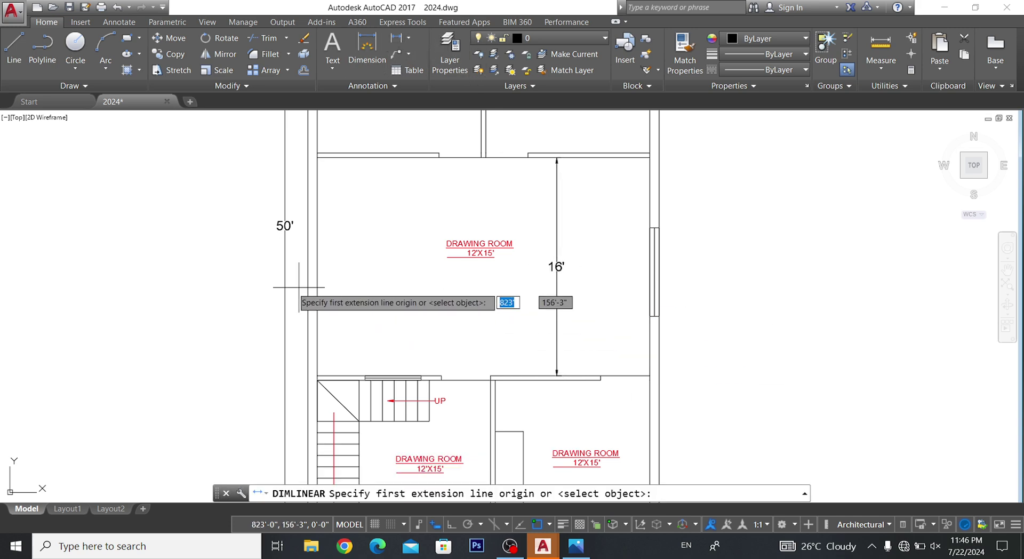
left_click(317, 302)
left_click(650, 307)
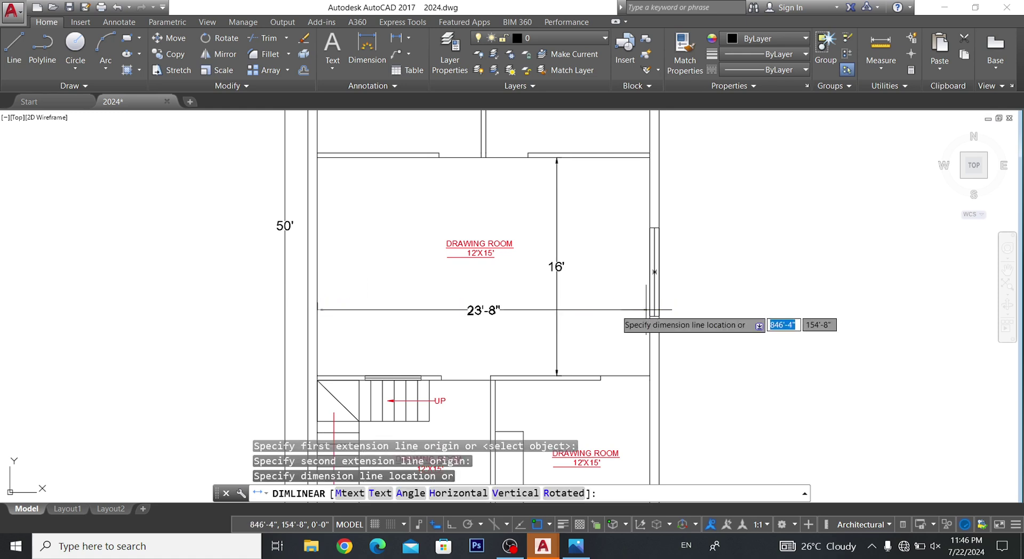
left_click(508, 309)
scroll(507, 309, "up", 4)
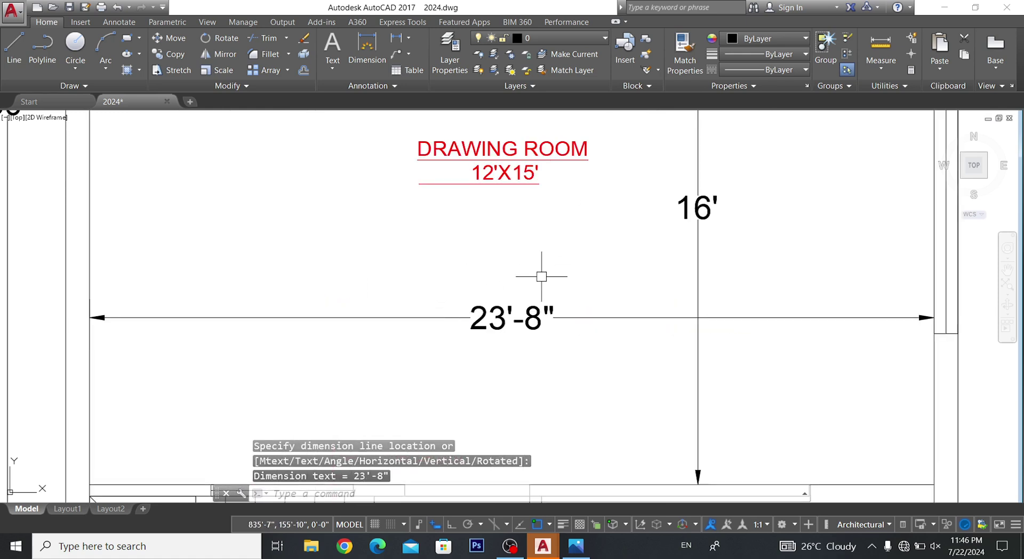
- Edit the 12'X15' room label text, starting to enter the new 23'8"X16' size
double_click(495, 174)
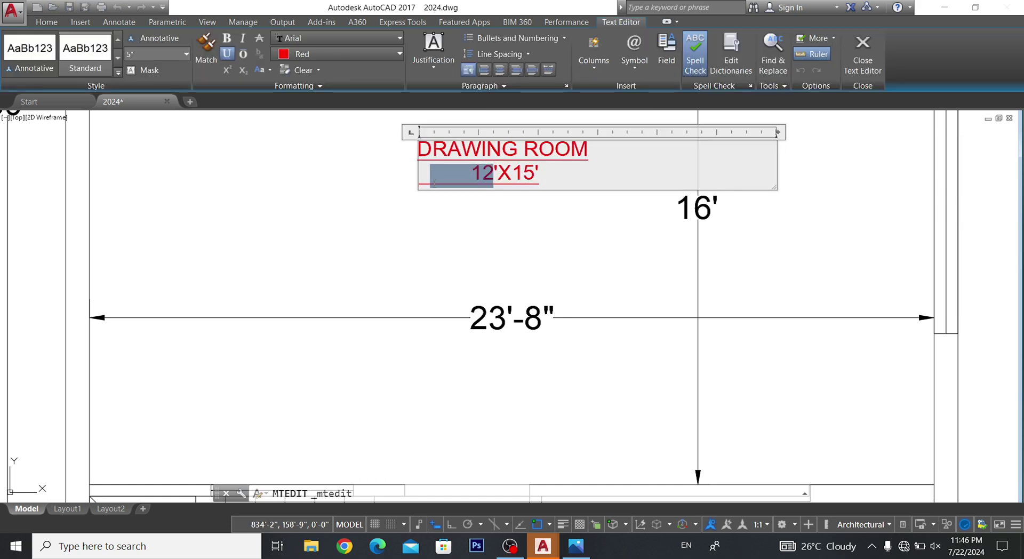
type("23")
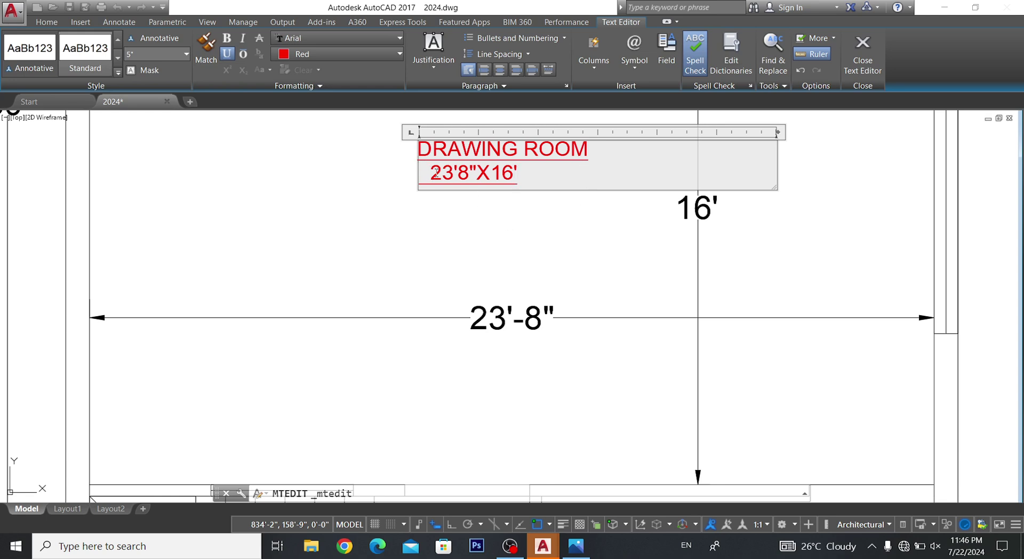
key("super+space")
key("super+space")
key("super+space")
key("super+space")
key("super+space")
key("super+space")
key("super+space")
key("super+space")
key("super+space")
key("super+space")
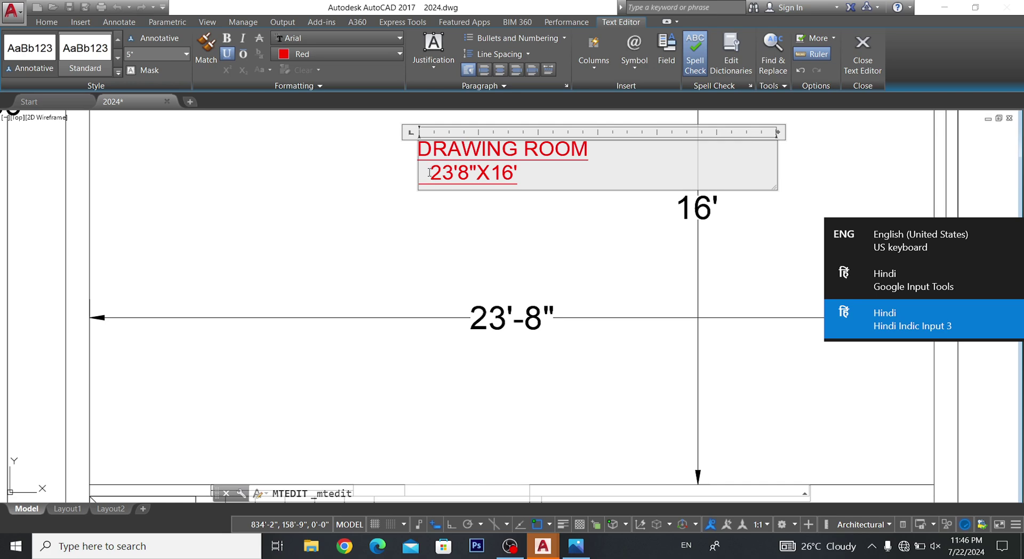
- Erase the upper room's temporary 23'-8" and 16' dimensions
left_click(448, 270)
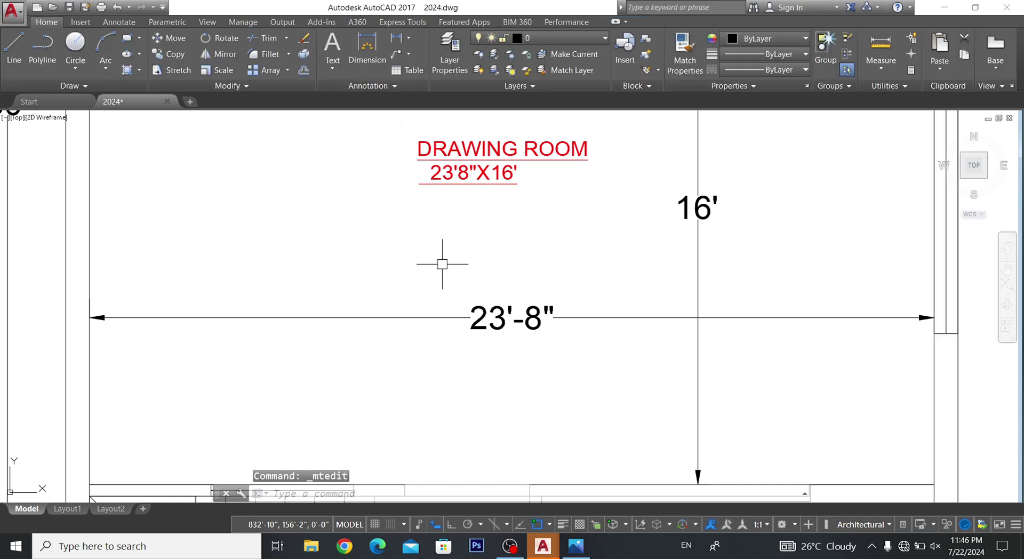
scroll(439, 263, "down", 5)
scroll(621, 327, "up", 2)
scroll(622, 321, "up", 2)
middle_click_drag(621, 321, 638, 220)
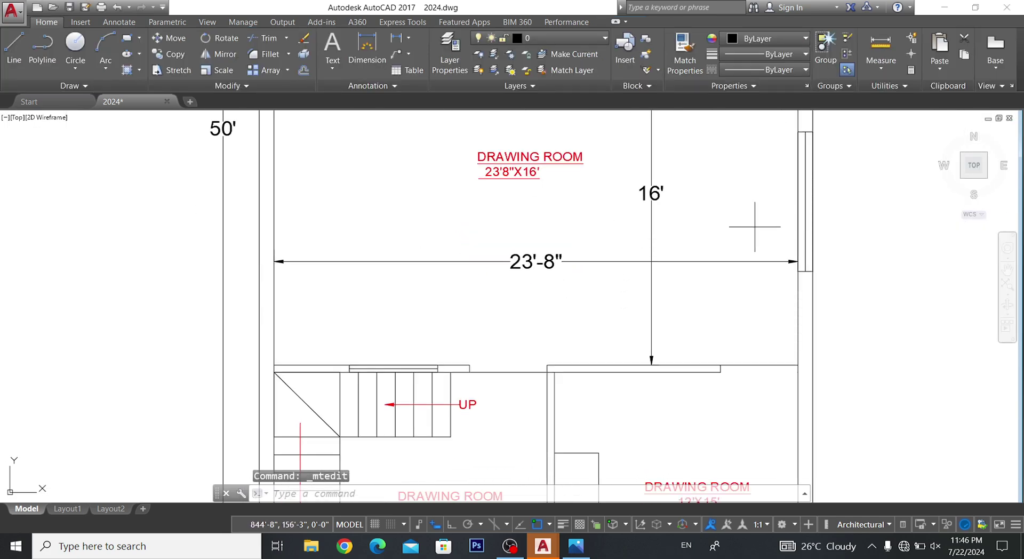
left_click(825, 167)
left_click(617, 288)
key("Delete")
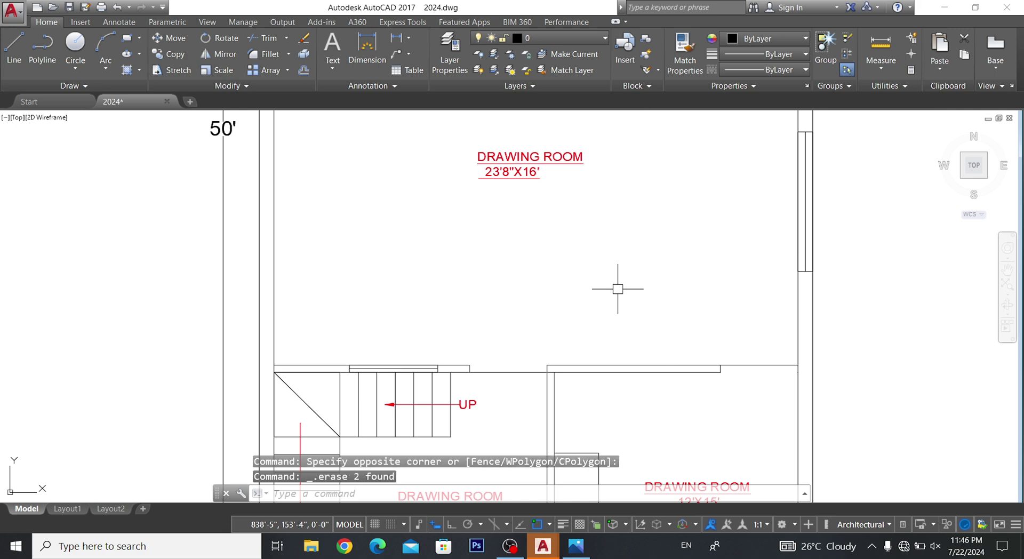
- Dimension the lower-right room with a 13' height and an 11' width
scroll(617, 286, "down", 3)
scroll(681, 269, "down", 3)
scroll(656, 345, "up", 6)
mouse_move(623, 322)
middle_mouse_down()
mouse_move(578, 335)
mouse_move(542, 413)
middle_mouse_up()
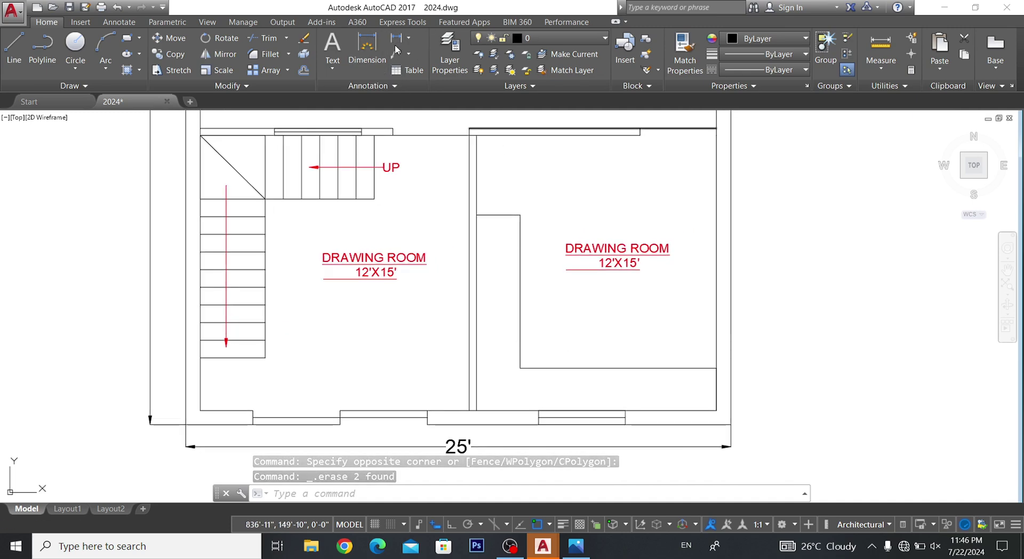
left_click(367, 45)
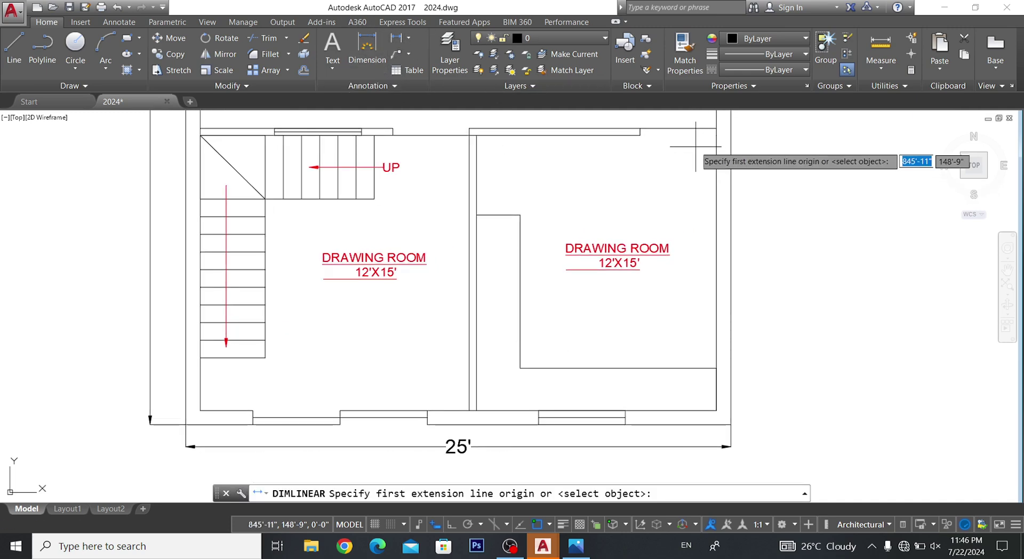
left_click(614, 130)
left_click(613, 411)
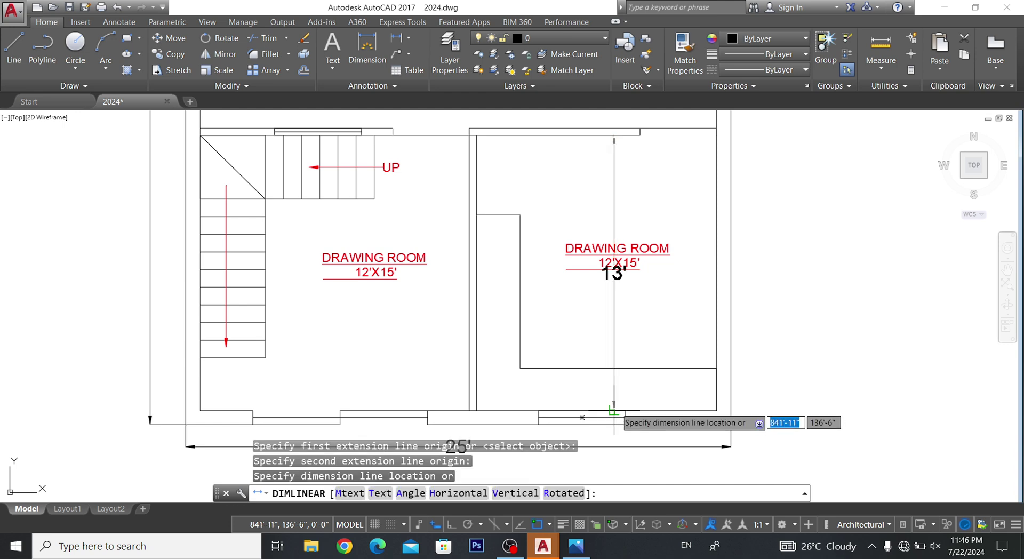
left_click(549, 291)
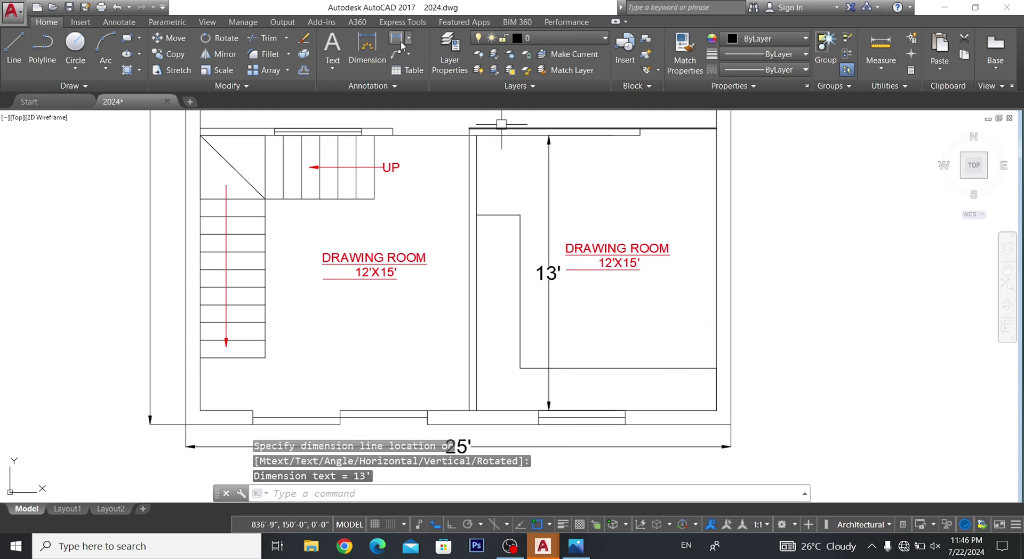
key("Return")
left_click(477, 317)
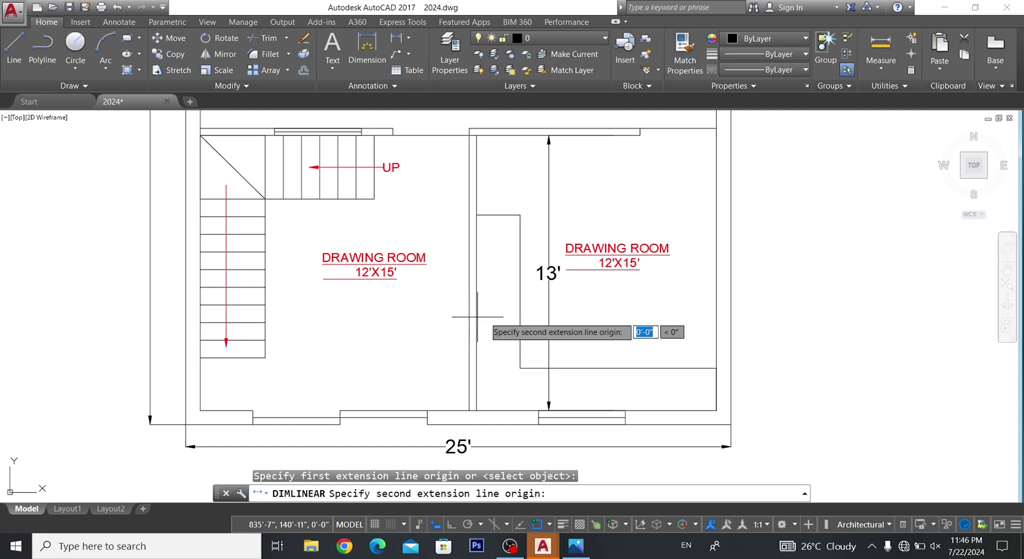
left_click(715, 316)
left_click(669, 324)
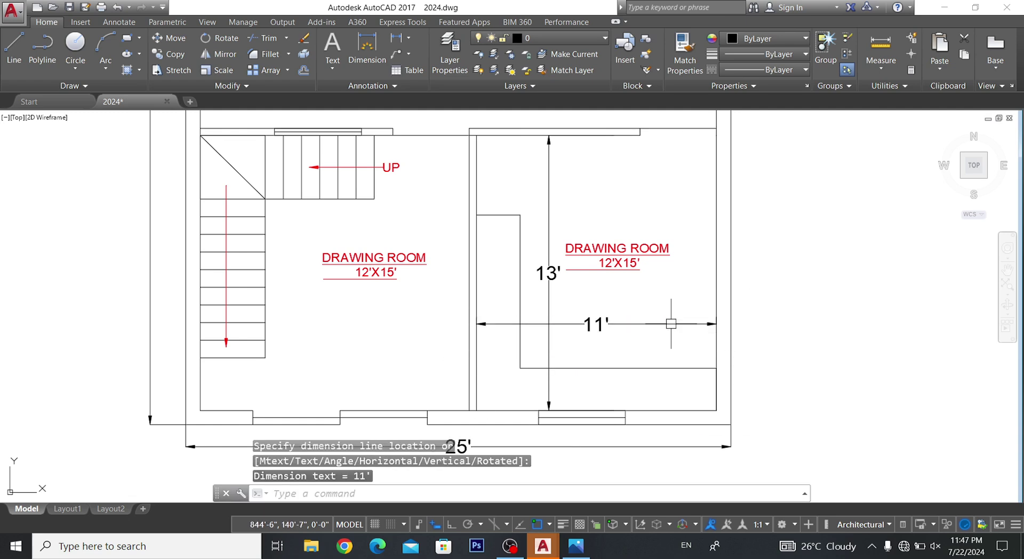
- Add a 12'-4" width dimension across the lower-left room, after cancelling a mistaken 2' one
left_click(395, 38)
left_click(149, 326)
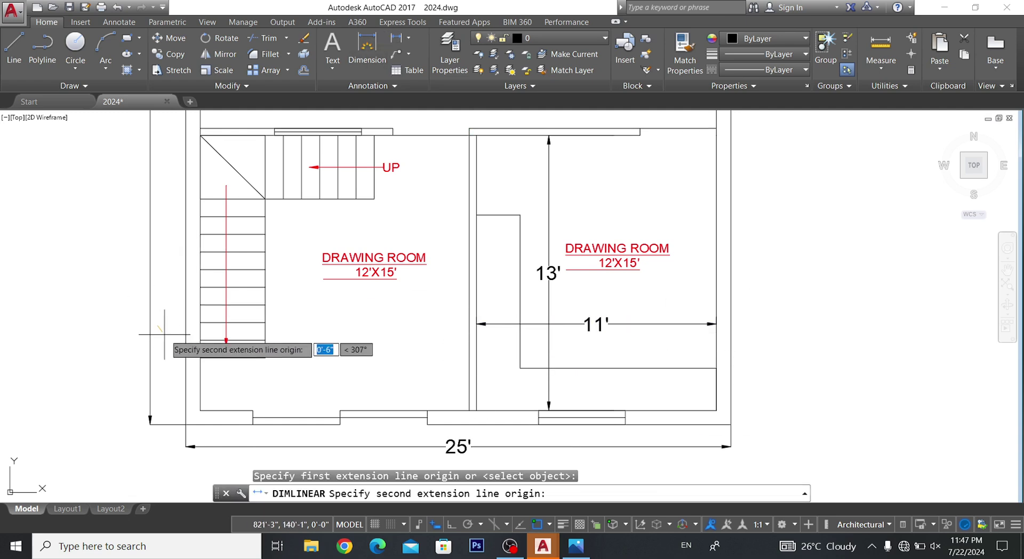
left_click(200, 326)
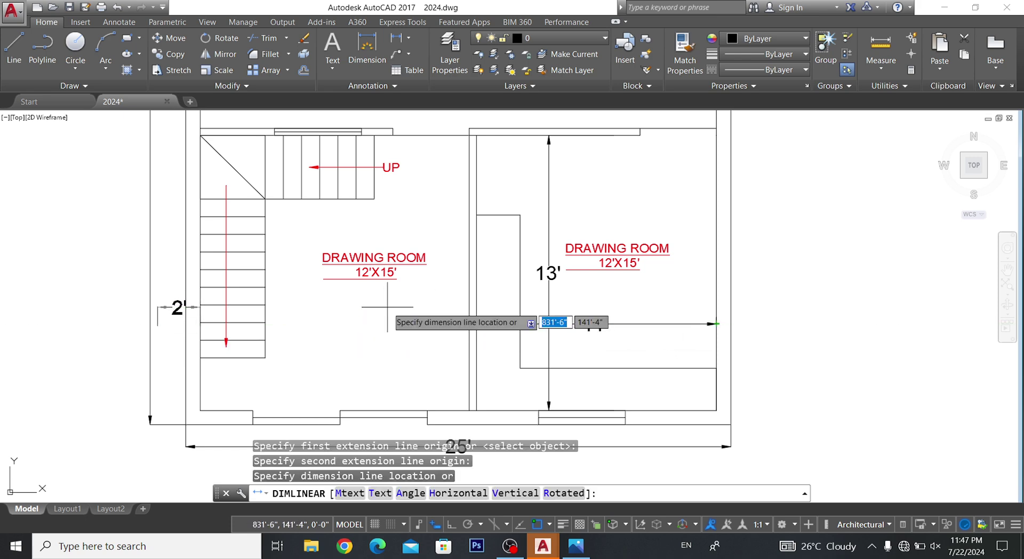
key("Escape")
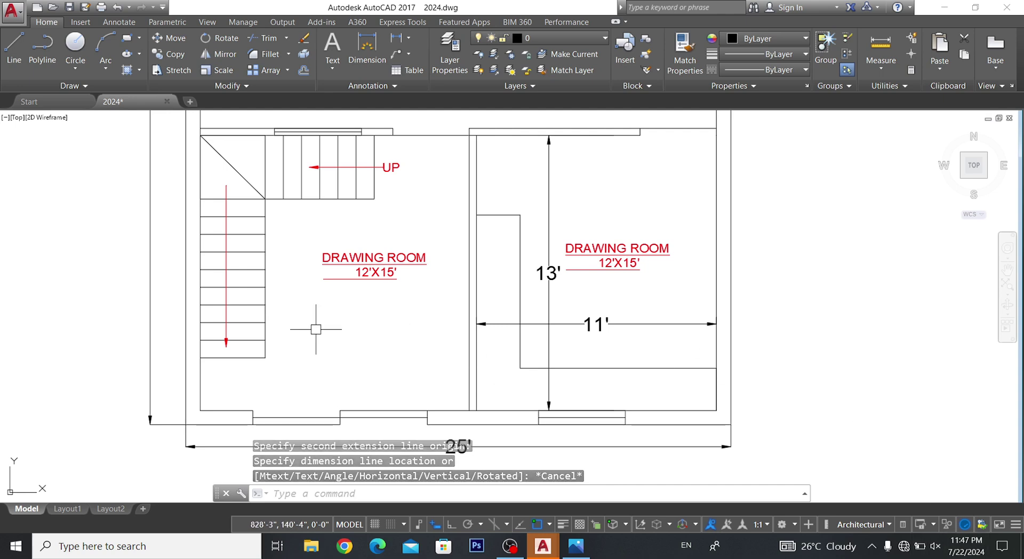
left_click(14, 48)
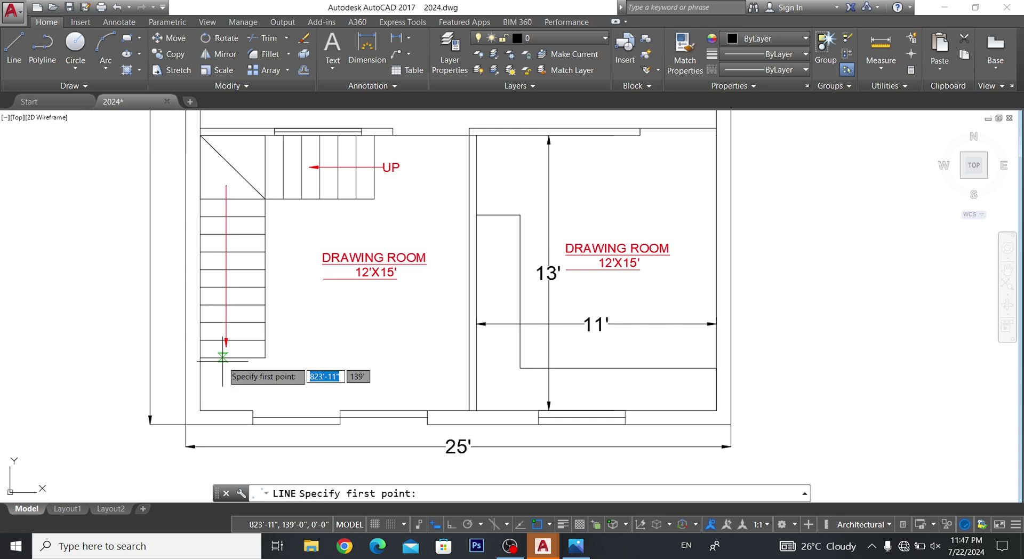
key("Escape")
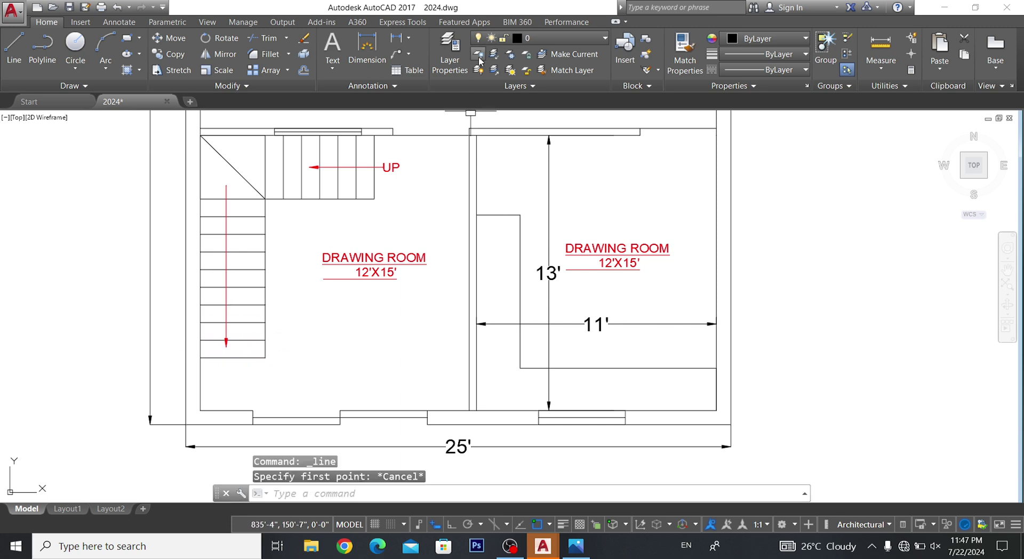
key("Escape")
key("Escape")
key("Escape")
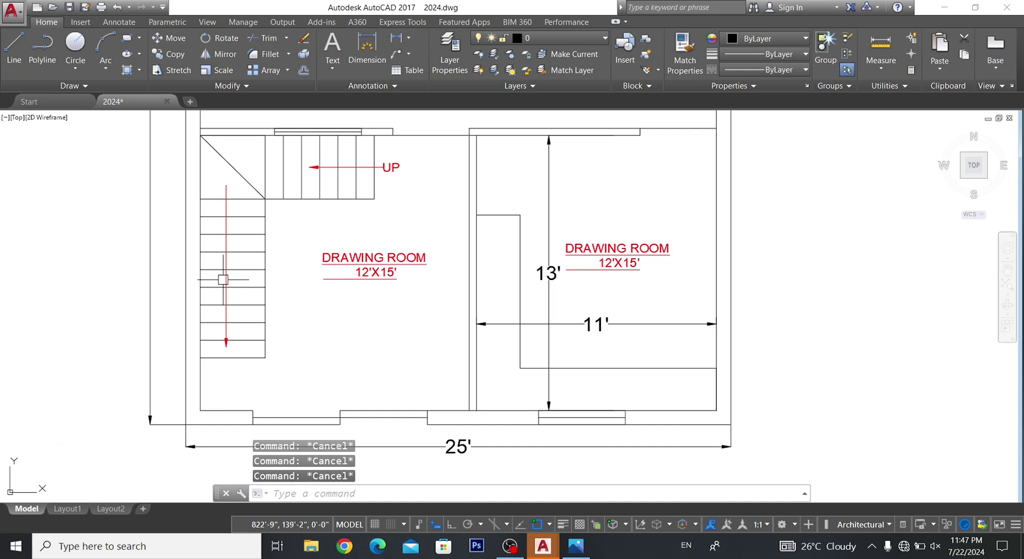
left_click(396, 37)
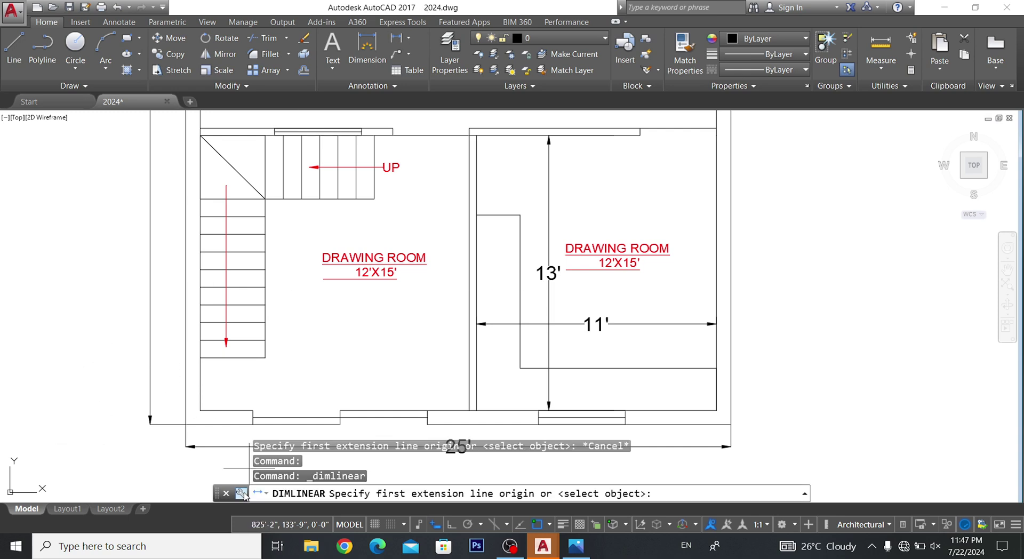
left_click(213, 385)
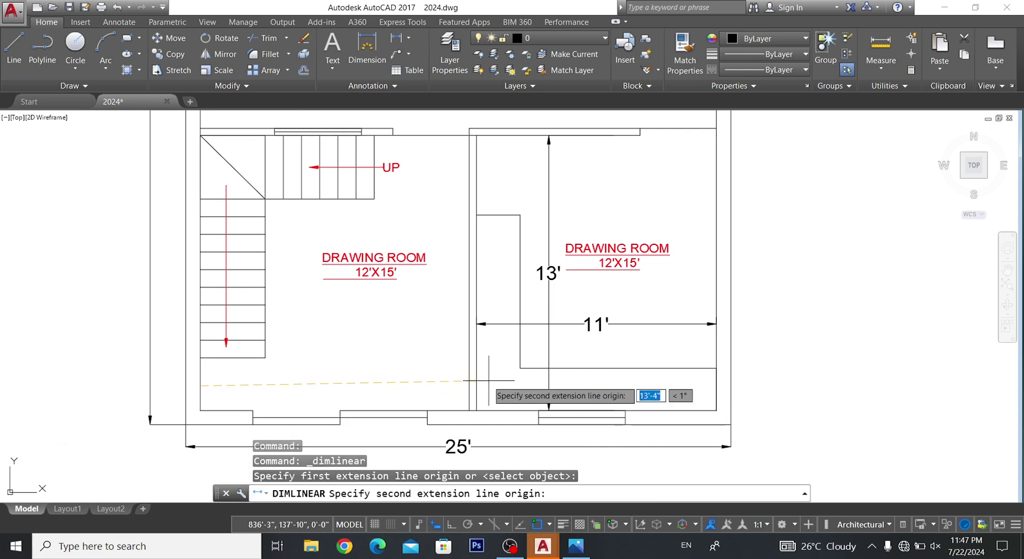
left_click(469, 377)
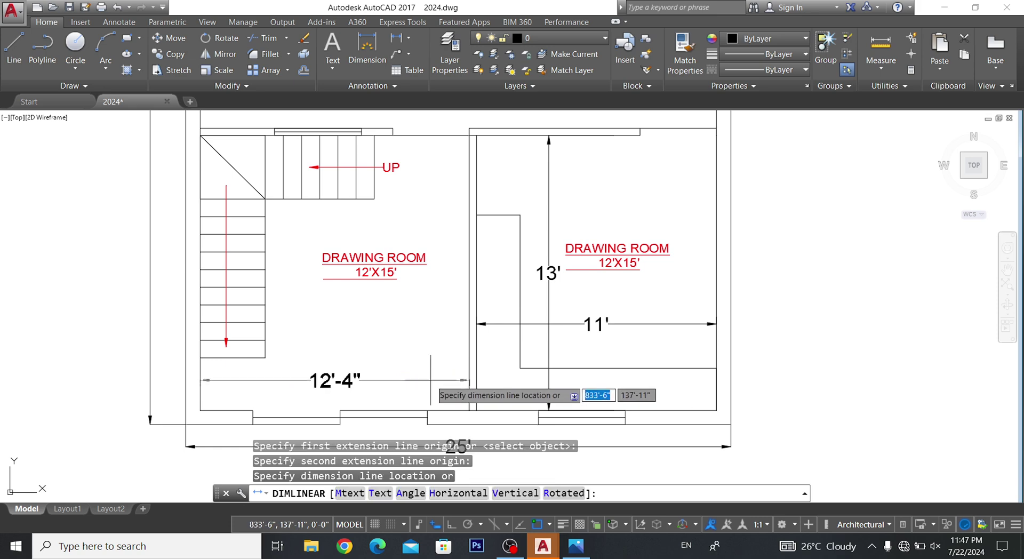
left_click(430, 380)
scroll(309, 365, "up", 2)
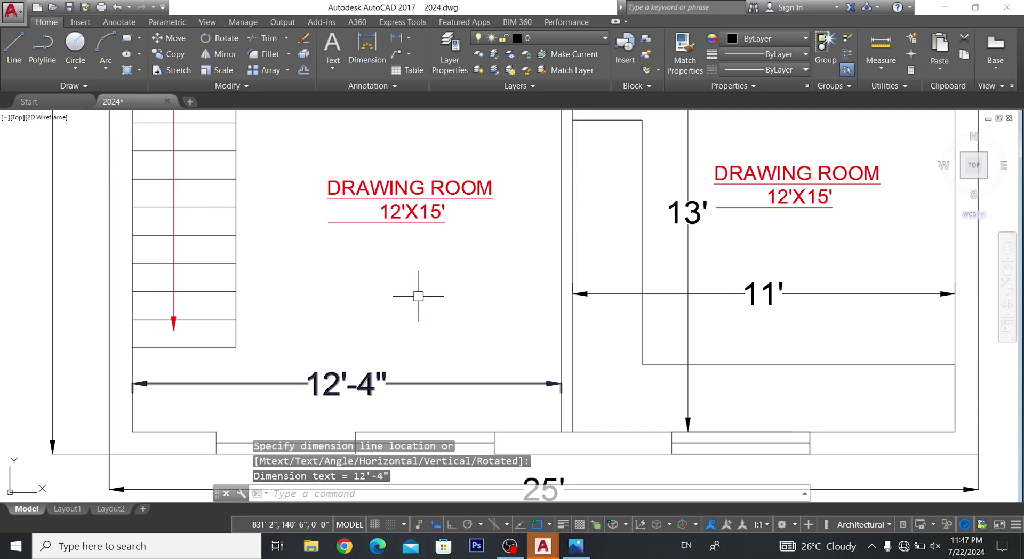
- Edit the left DRAWING ROOM label's size line to read 12'4"X13'
left_click(392, 210)
double_click(410, 212)
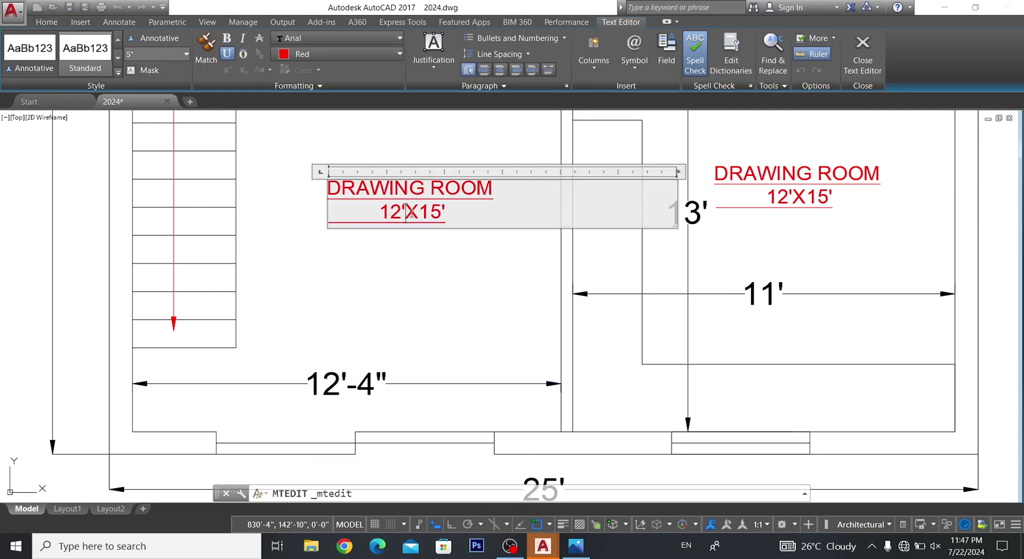
type("4\"")
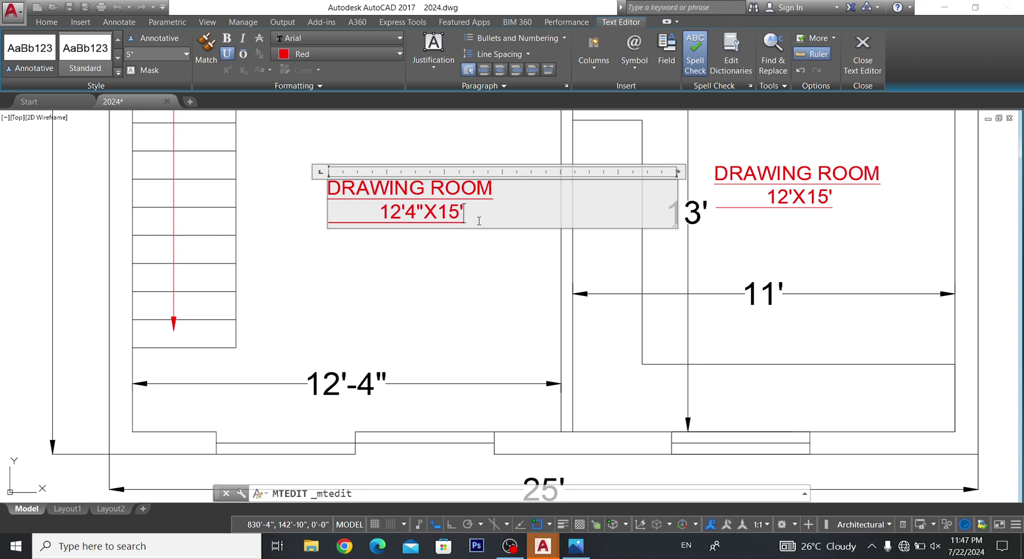
key("super+space")
left_click_drag(441, 215, 468, 220)
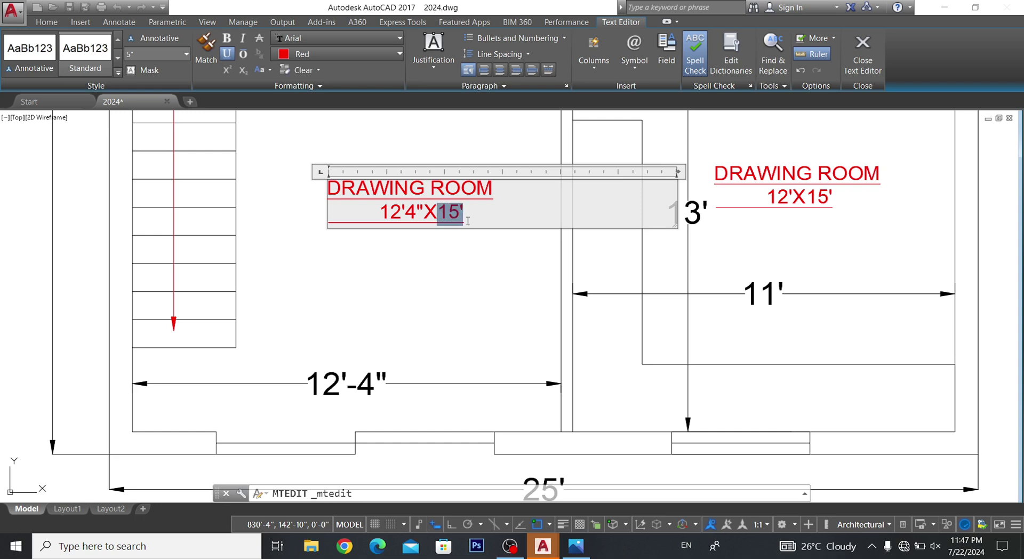
type("1")
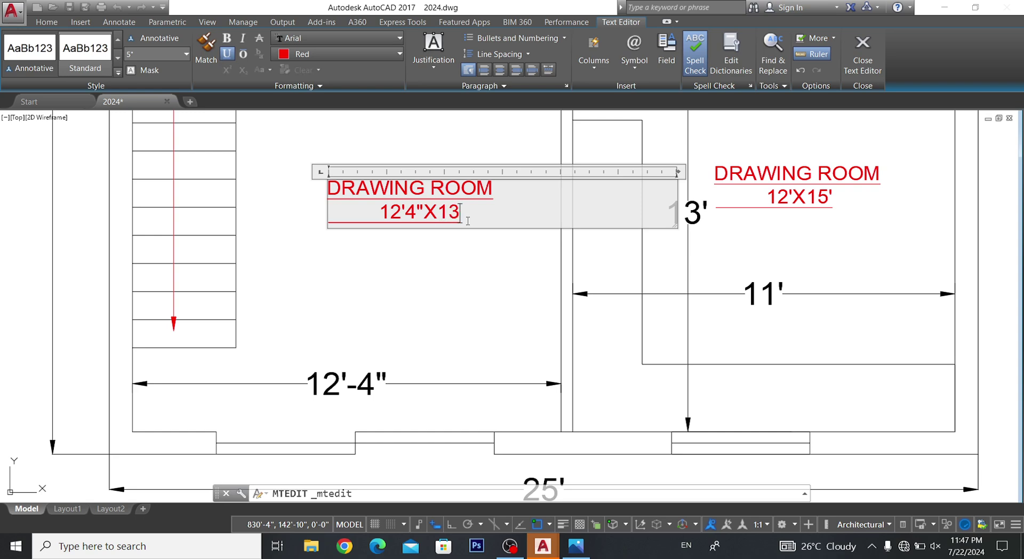
key("super+period")
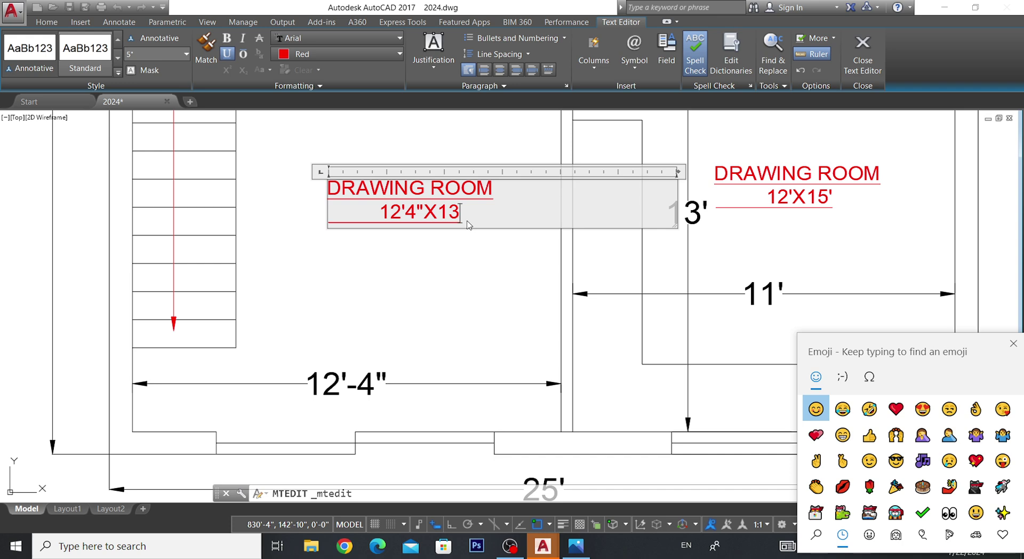
type("'")
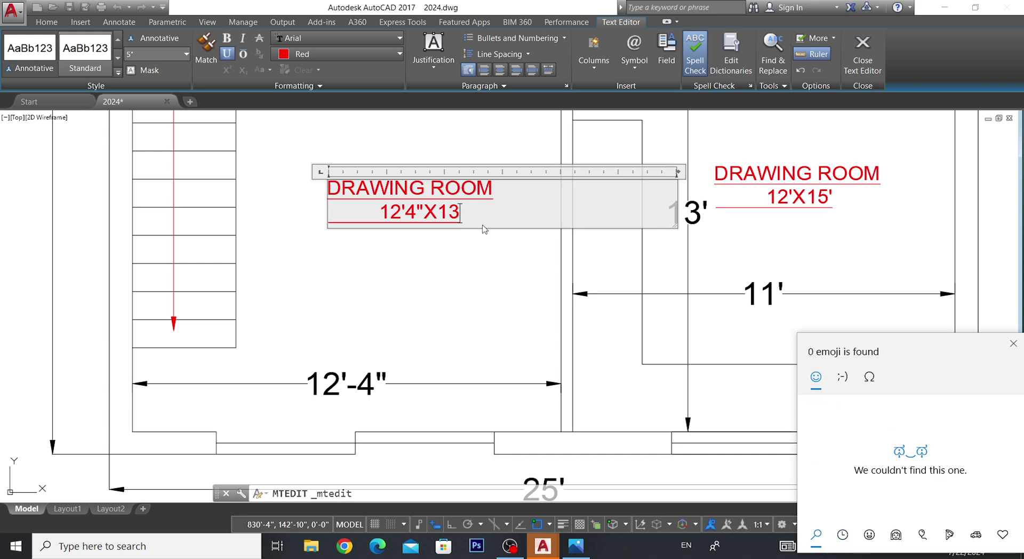
key("Escape")
type("'")
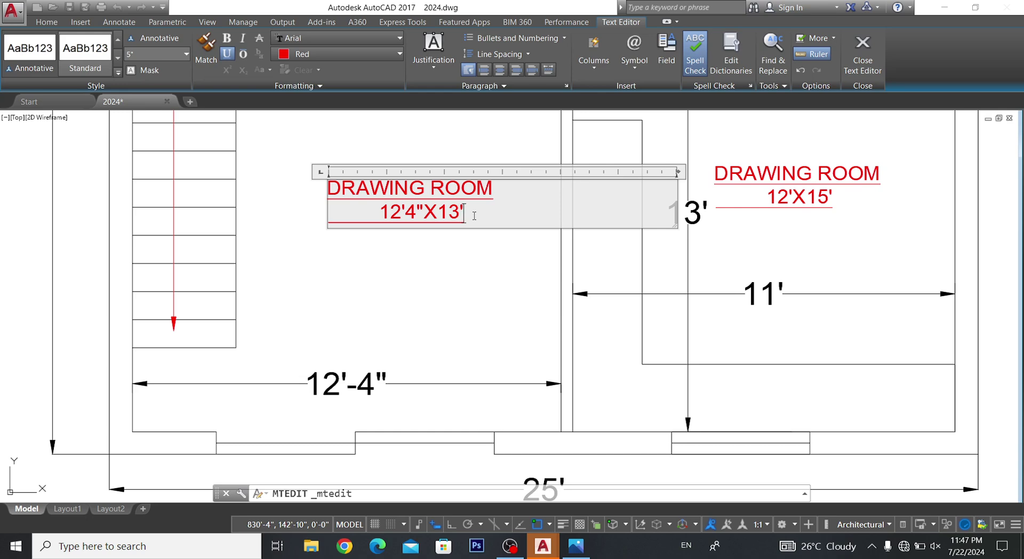
left_click(462, 270)
- Clear an accidental selection of the right room's label
scroll(463, 267, "down", 5)
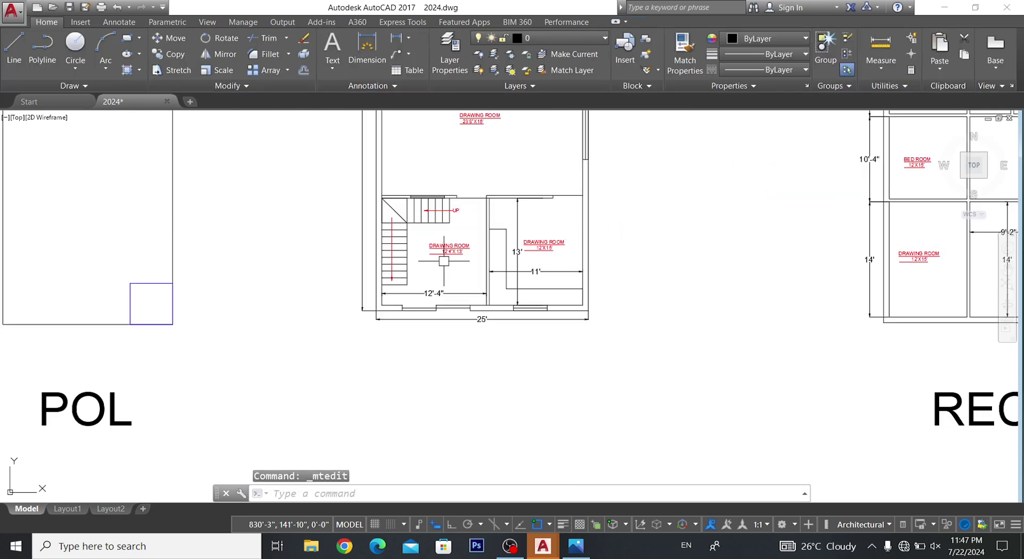
scroll(427, 261, "up", 6)
scroll(425, 259, "down", 2)
scroll(425, 260, "down", 1)
scroll(426, 264, "up", 1)
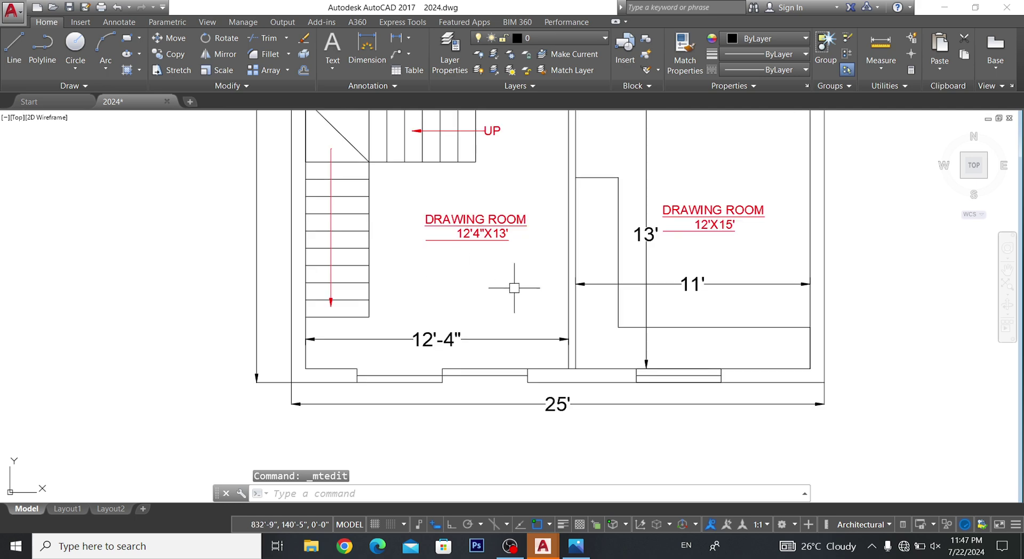
scroll(728, 218, "up", 2)
left_click(728, 218)
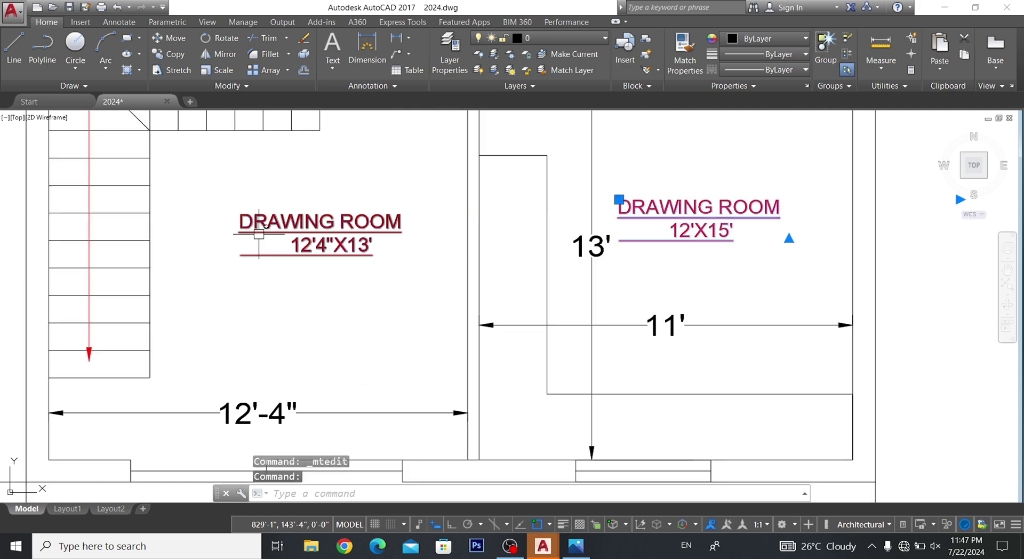
left_click(364, 354)
key("Escape")
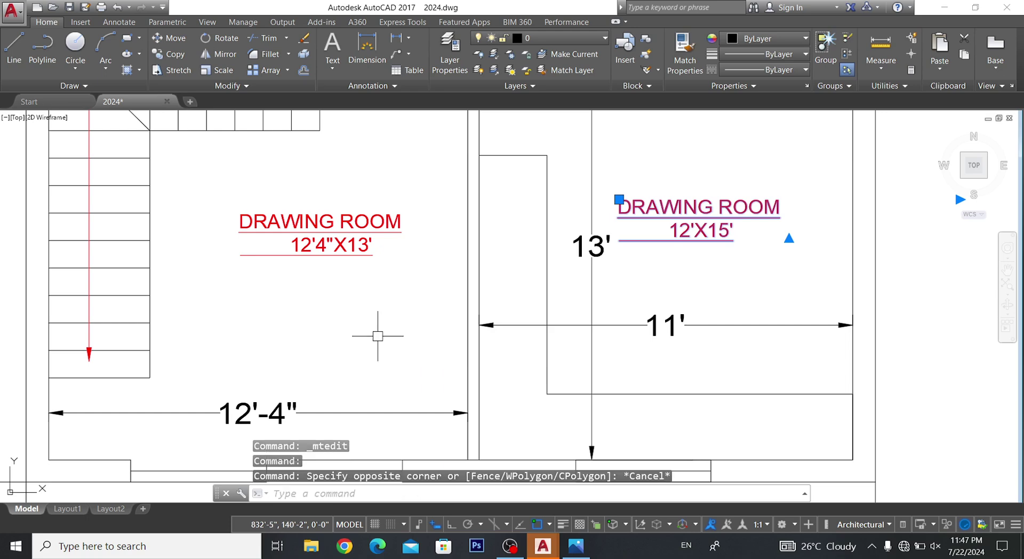
key("Escape")
- Reopen the left label, select its DRAWING ROOM line, and dismiss the stray Run and Project panels
double_click(362, 216)
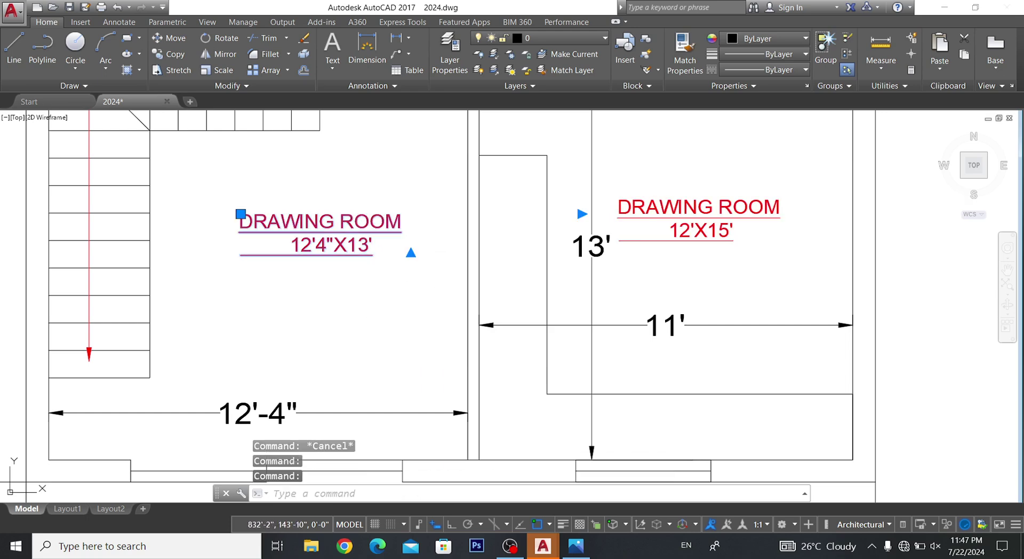
left_click_drag(394, 223, 75, 237)
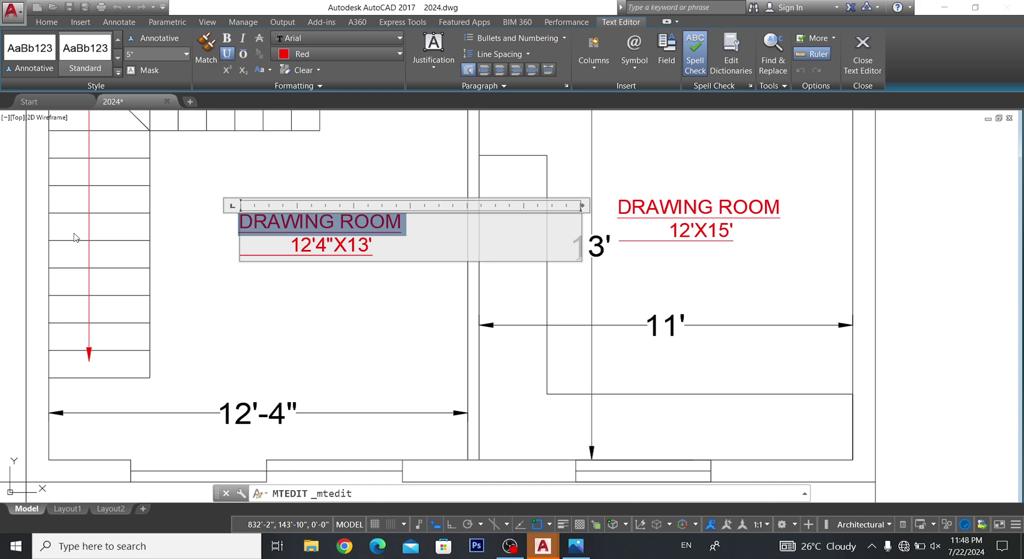
key("super+r")
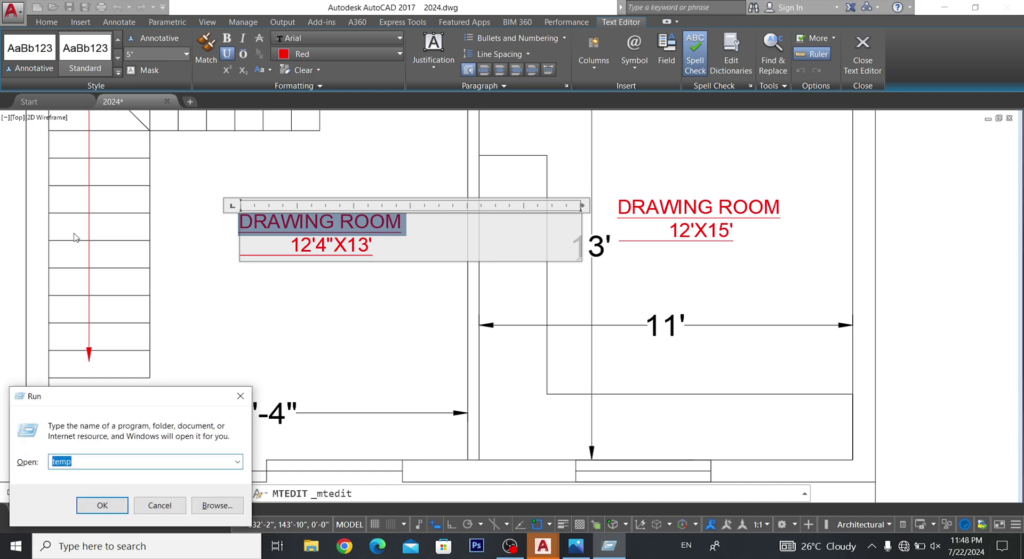
left_click(241, 396)
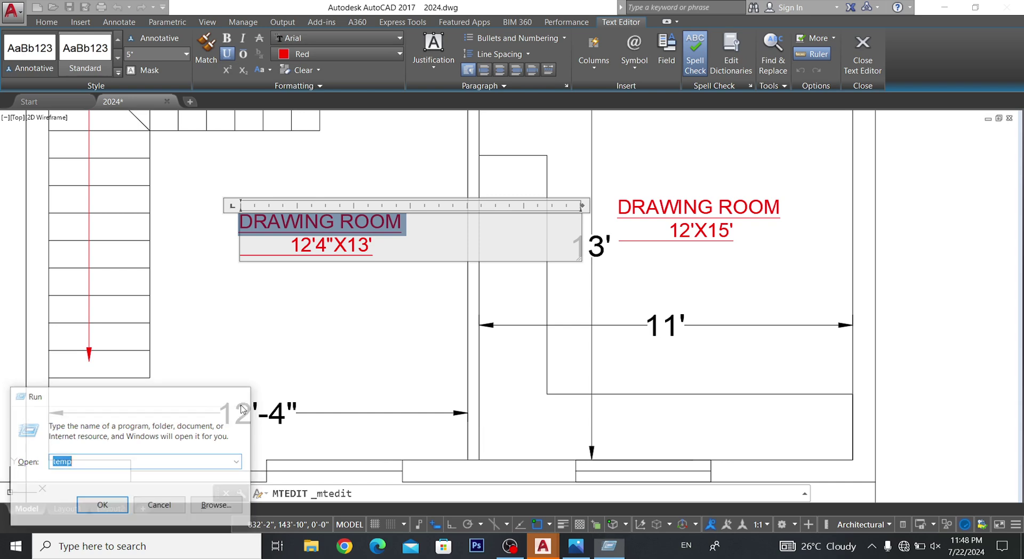
left_click(405, 238)
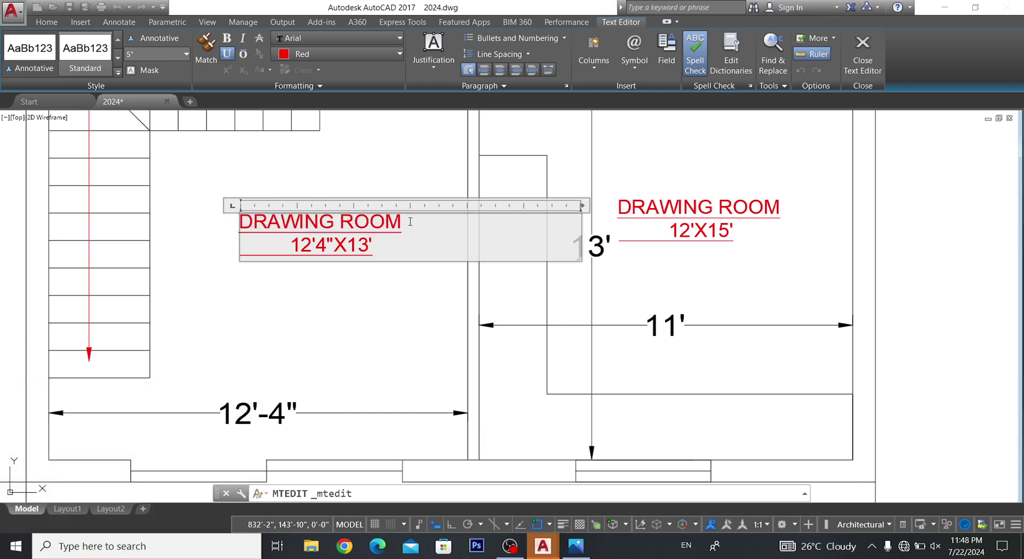
left_click_drag(406, 224, 231, 229)
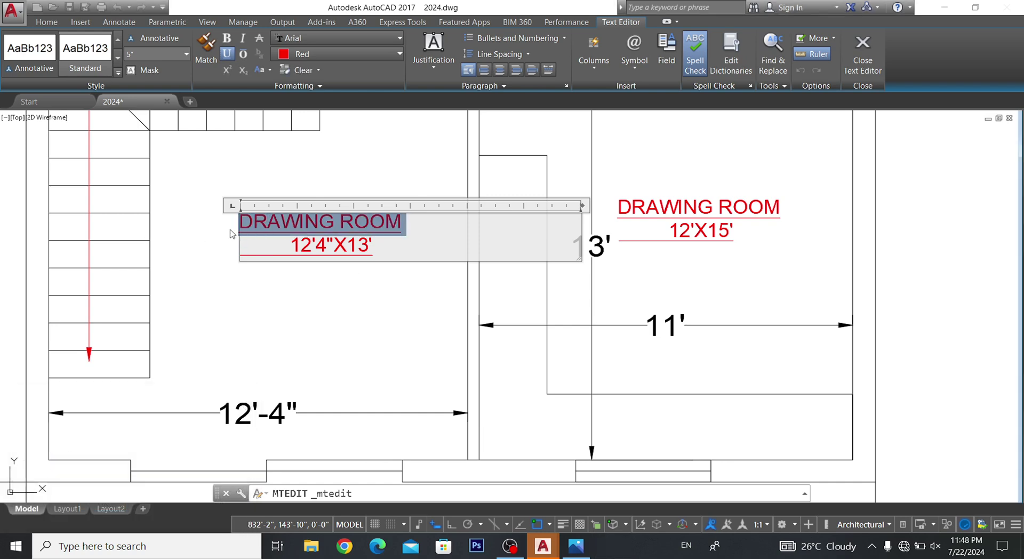
key("super+p")
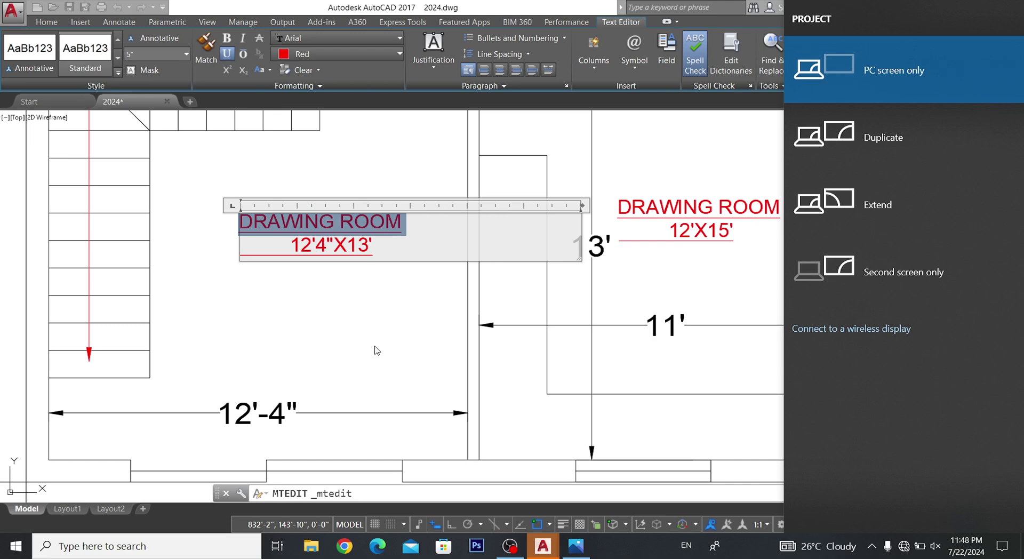
key("Escape")
left_click(450, 336)
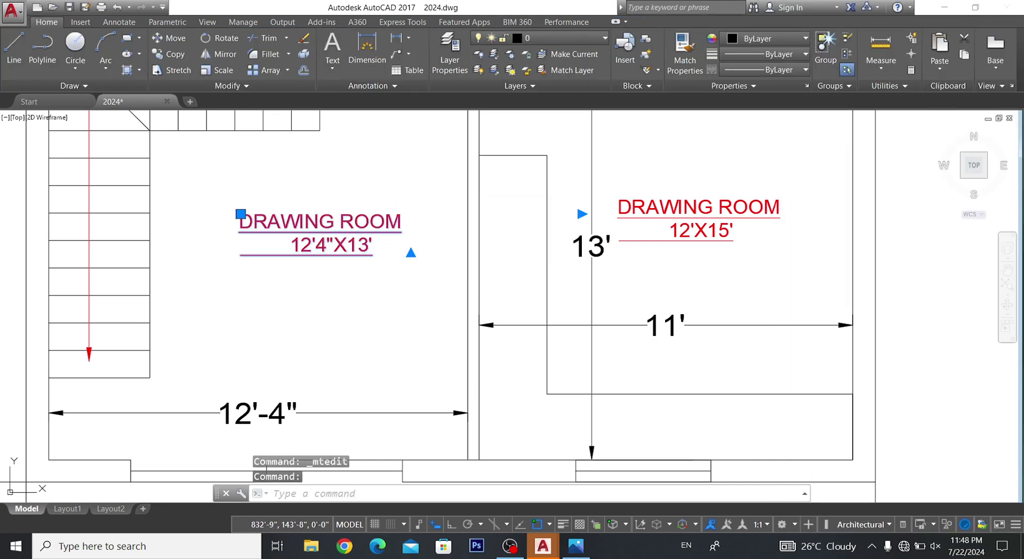
- Reselect the DRAWING ROOM line, close the stray Settings and Magnifier windows, and exit the editor
double_click(394, 223)
left_click_drag(410, 224, 147, 225)
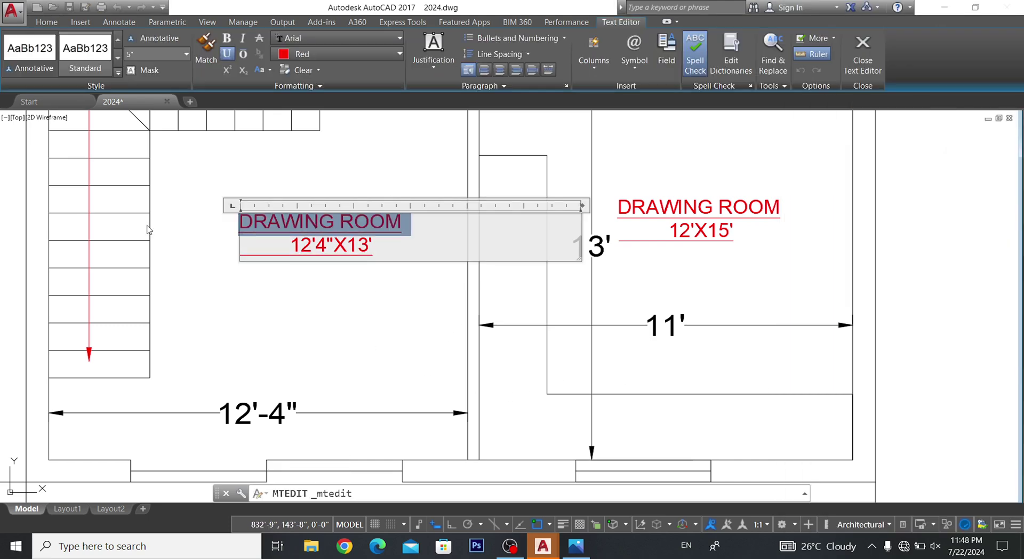
key("super+plus")
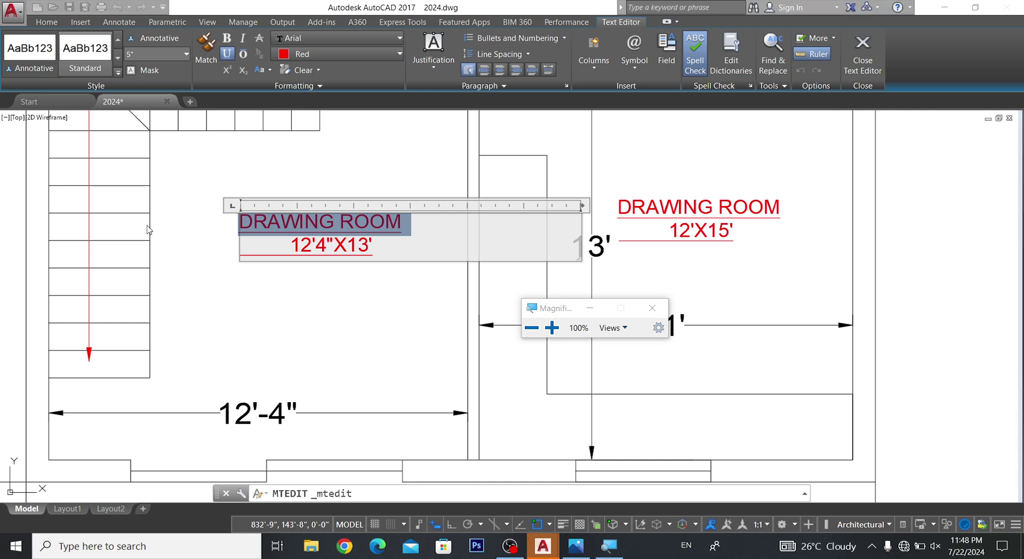
key("super+p")
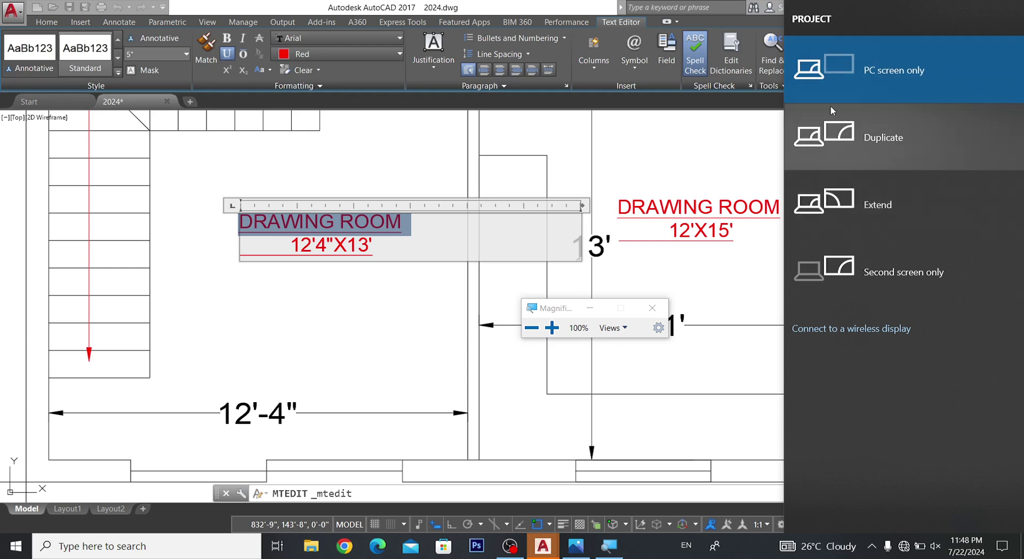
left_click(853, 328)
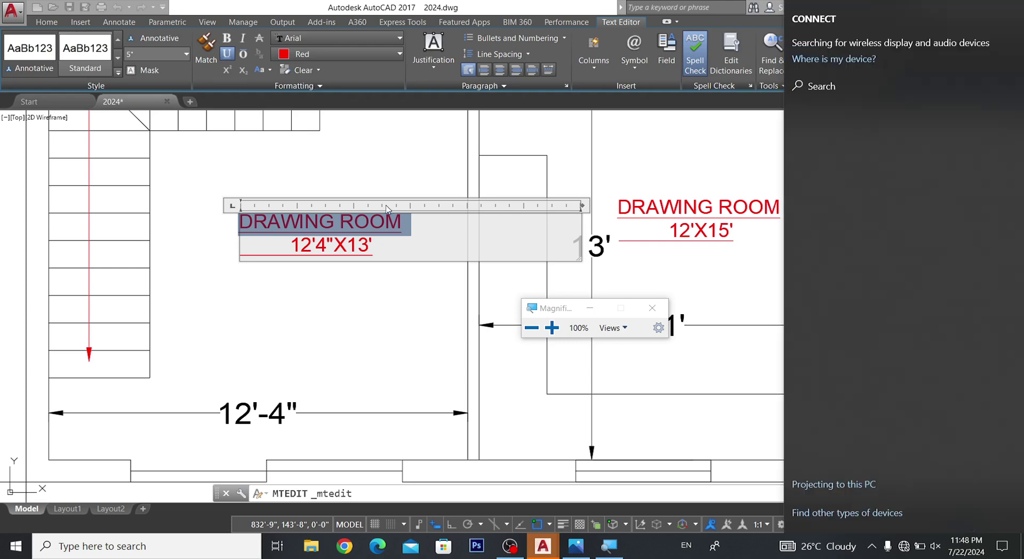
left_click(433, 229)
left_click_drag(420, 232, 210, 226)
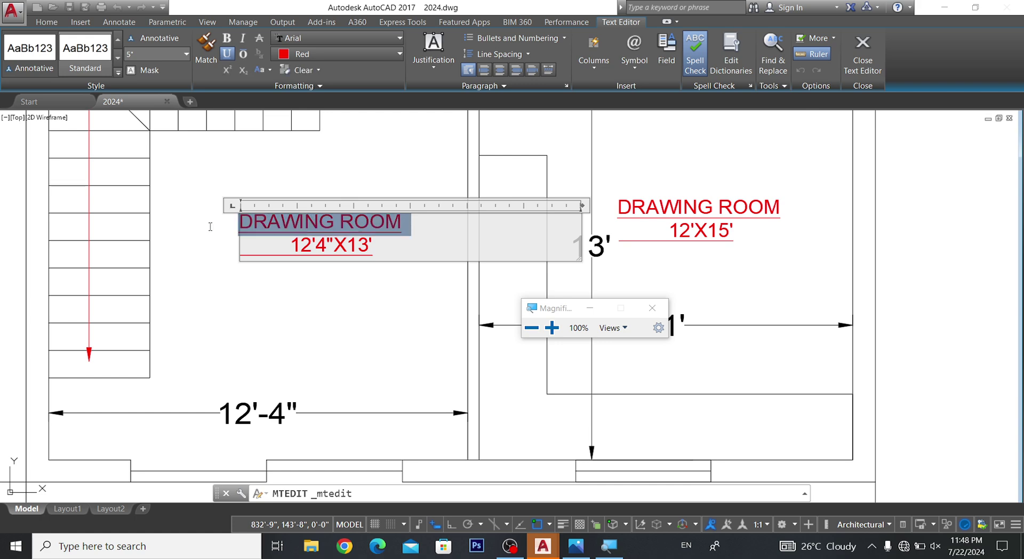
key("super+p")
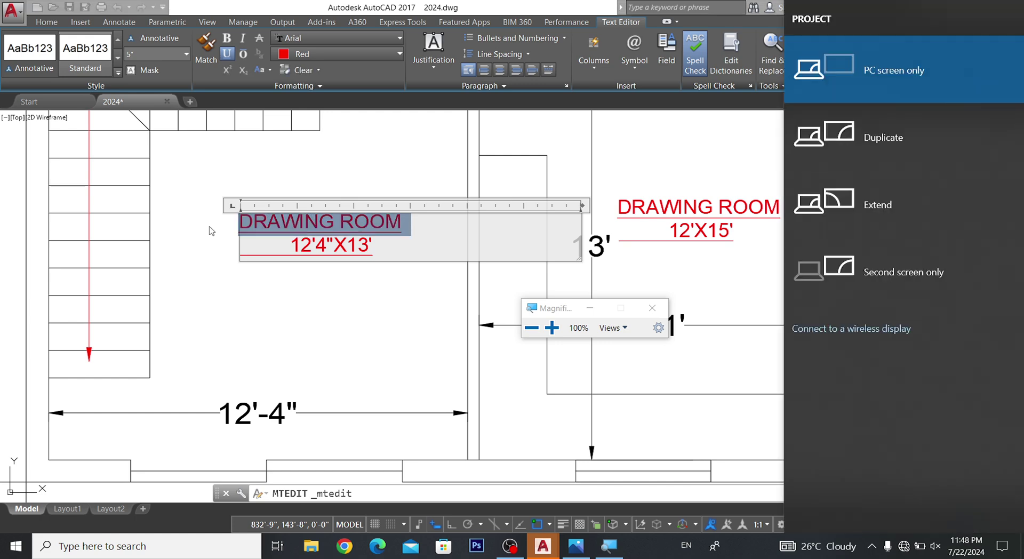
key("super+i")
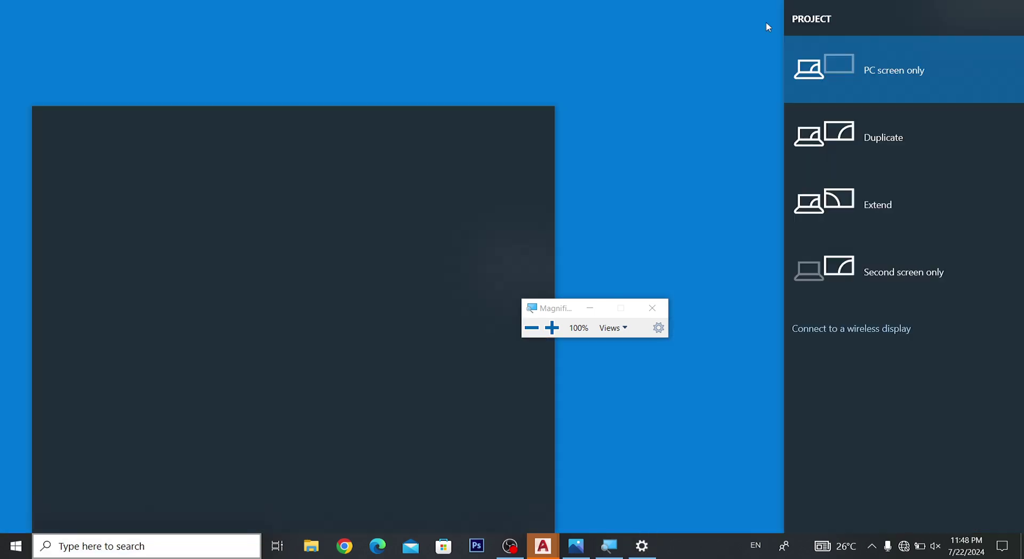
key("super+a")
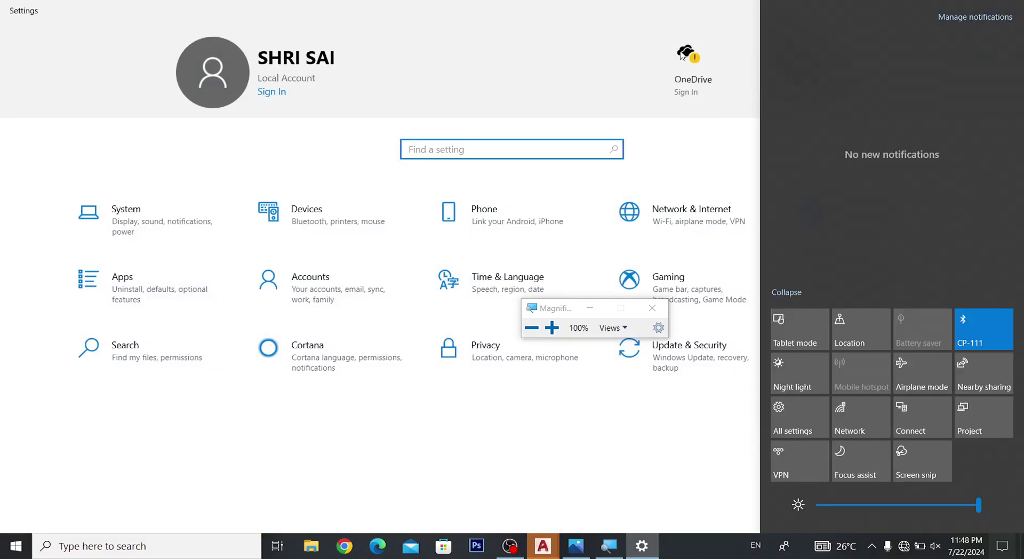
key("super+a")
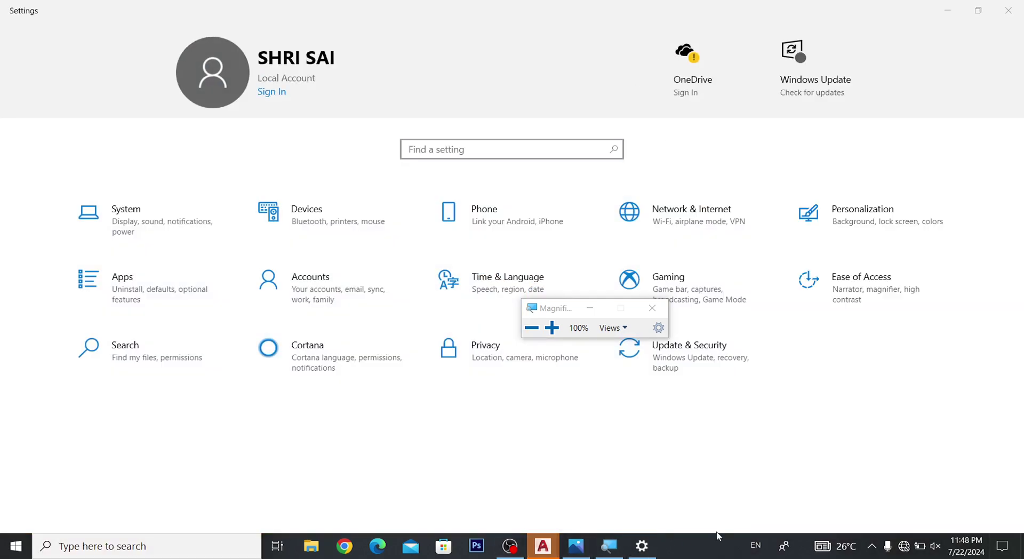
key("alt+Tab")
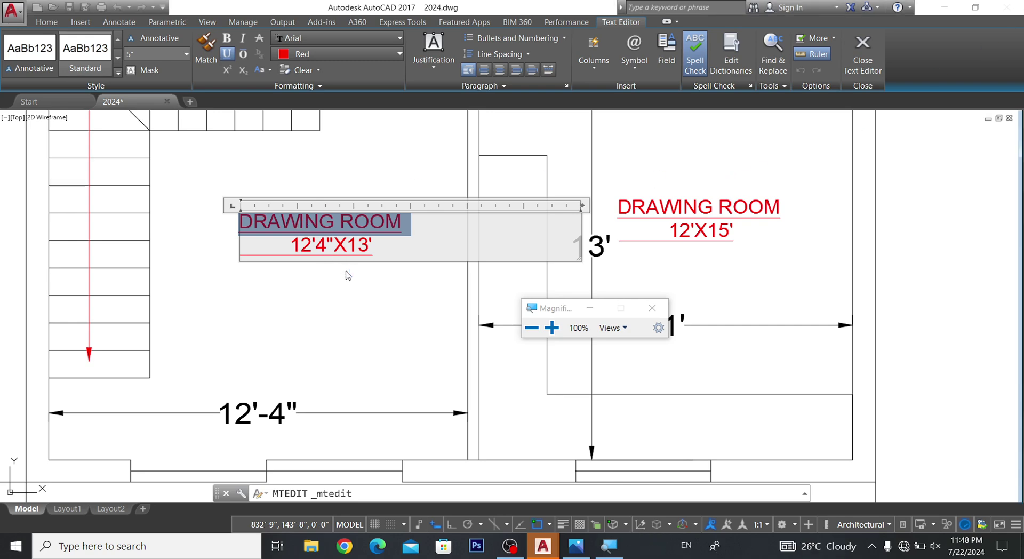
left_click(643, 310)
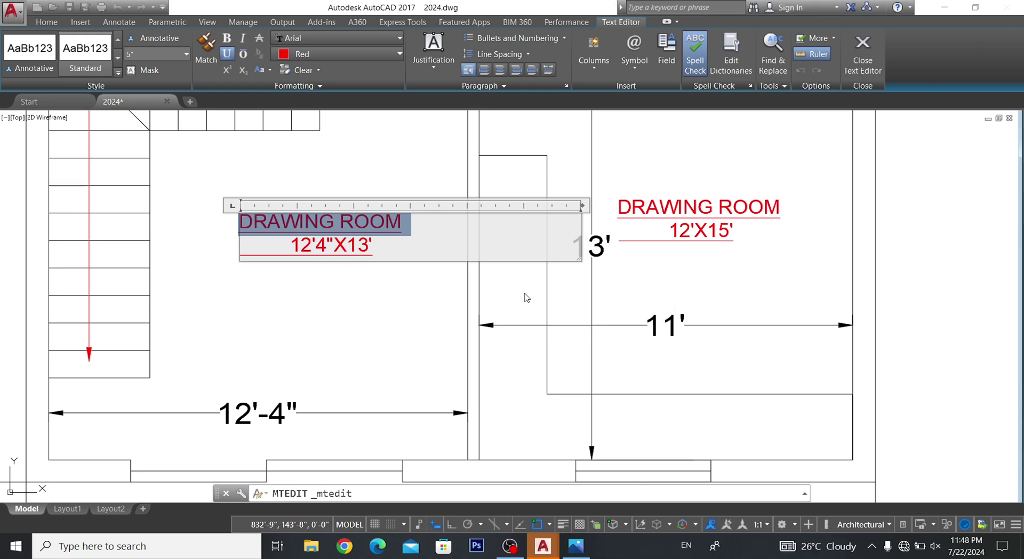
left_click(365, 298)
- Change the right room label's size to 11'X13'
double_click(658, 210)
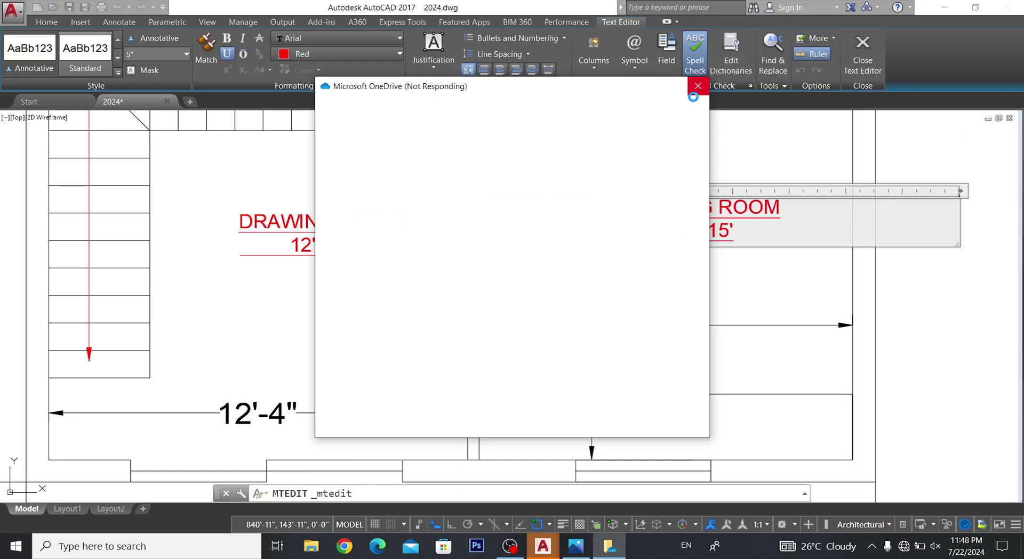
left_click(697, 87)
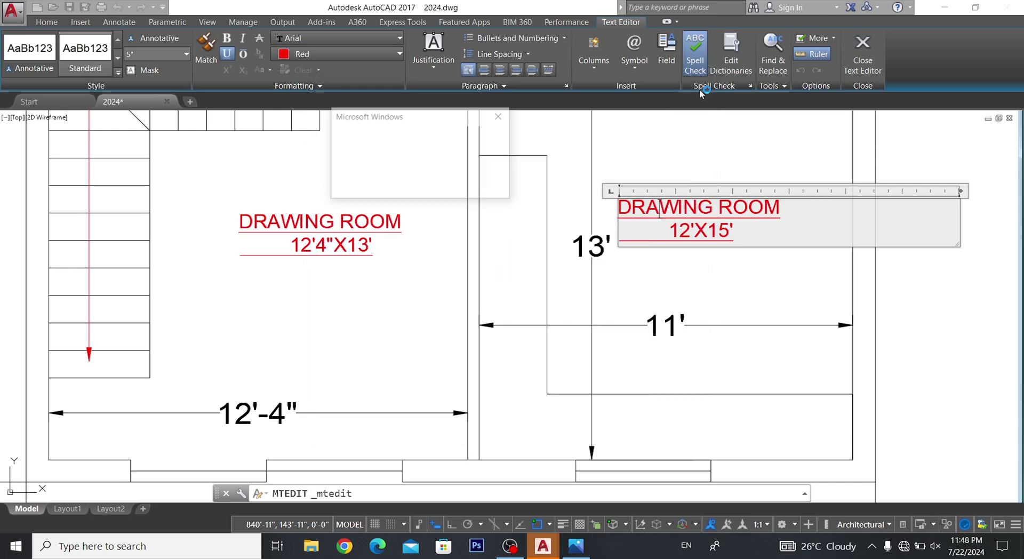
left_click_drag(696, 235, 657, 233)
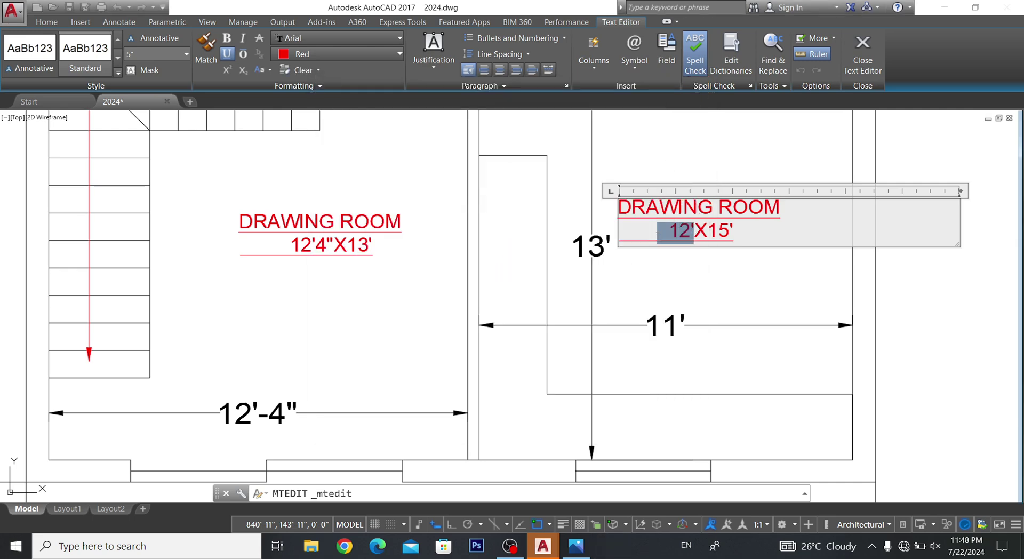
type("11")
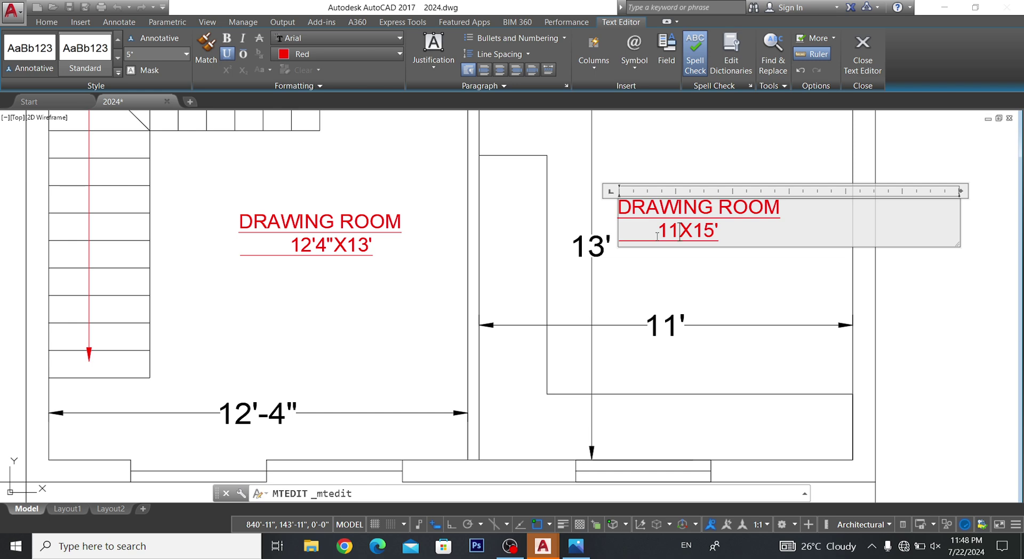
type("'X1")
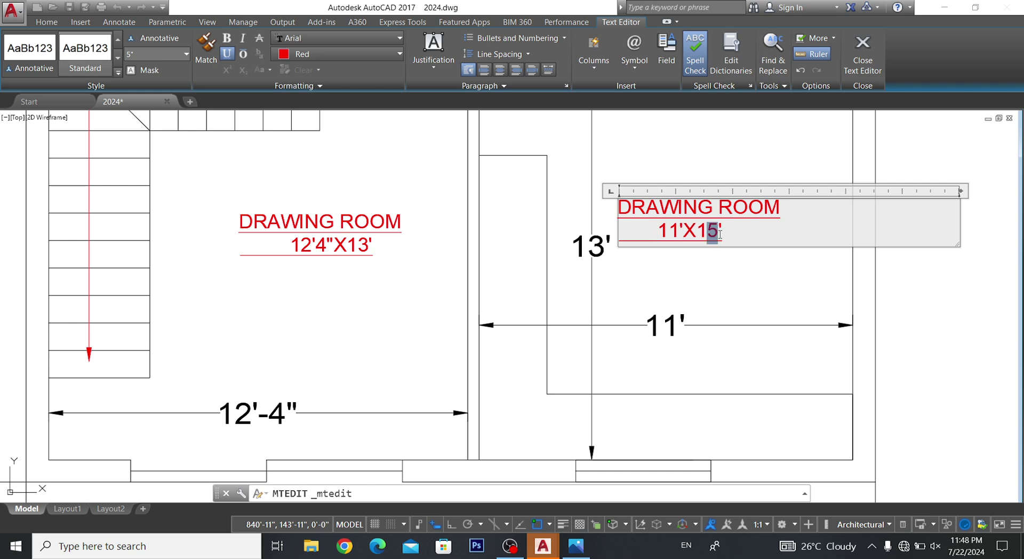
type("3")
- Select the DRAWING ROOM line, keep English input, close stray Windows panels, and exit the editor
left_click_drag(789, 212, 530, 211)
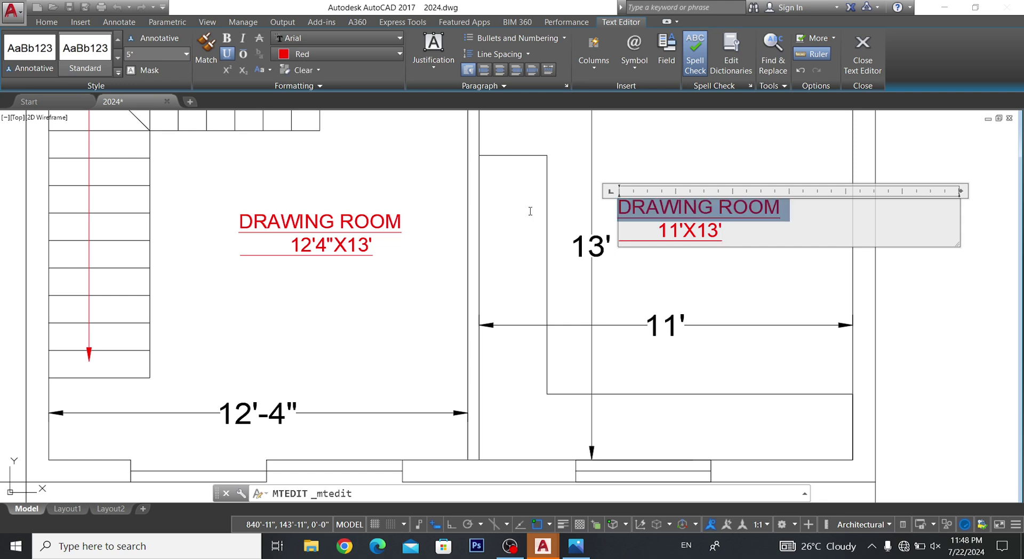
key("super+k")
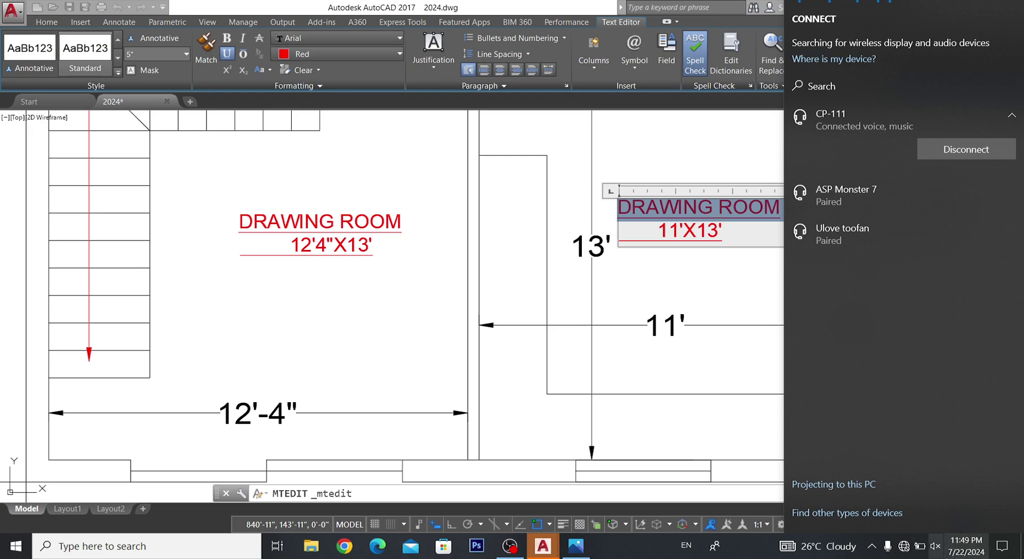
left_click(747, 304)
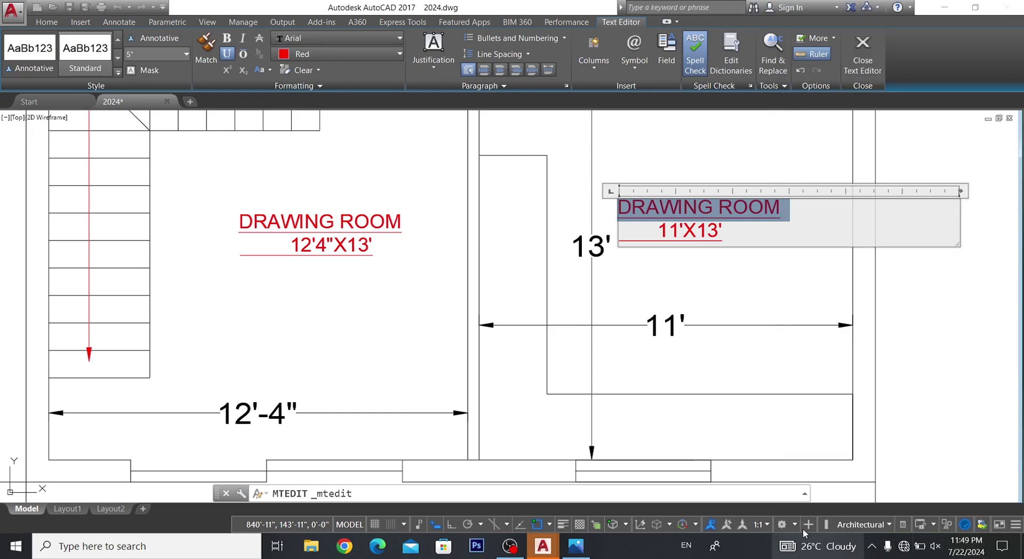
left_click(681, 552)
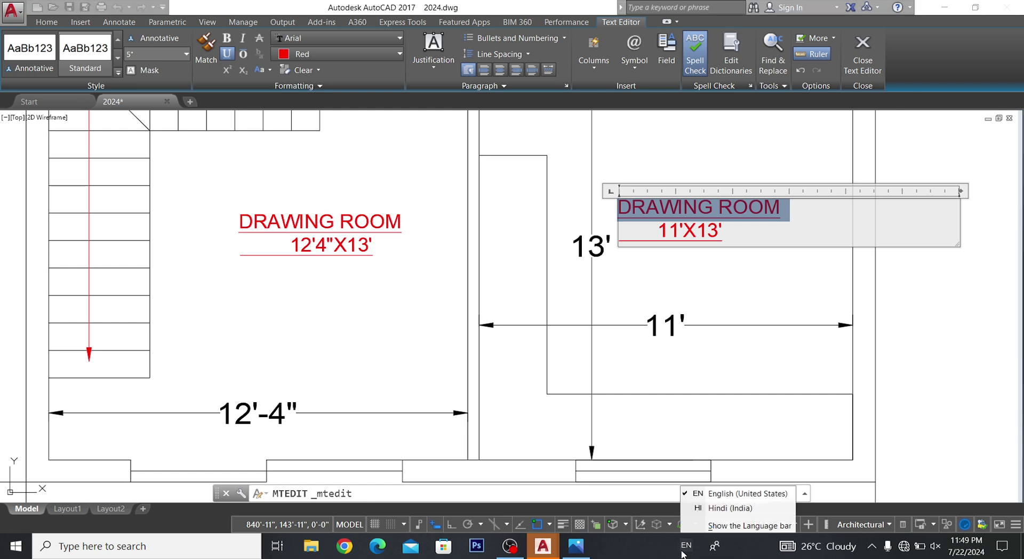
left_click(718, 493)
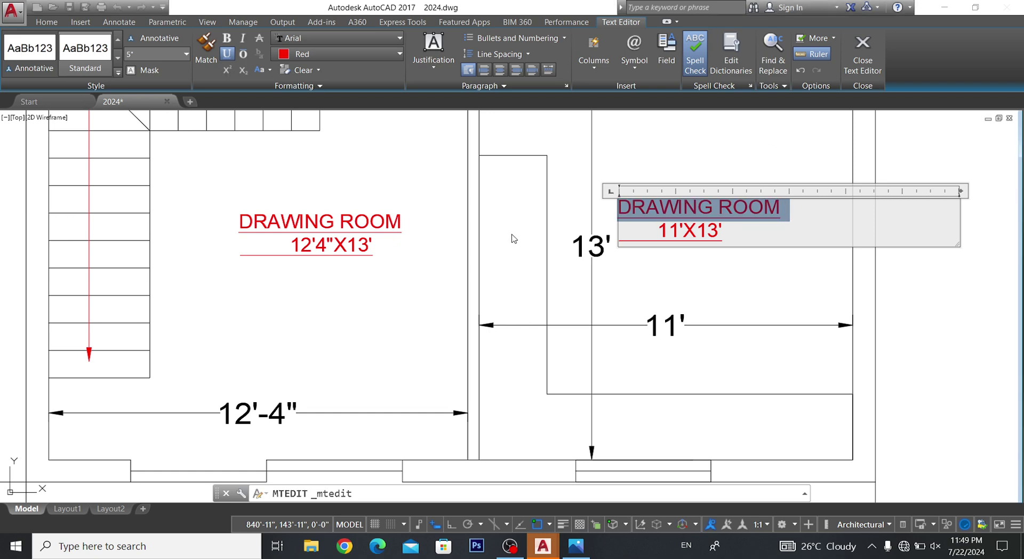
key("super+k")
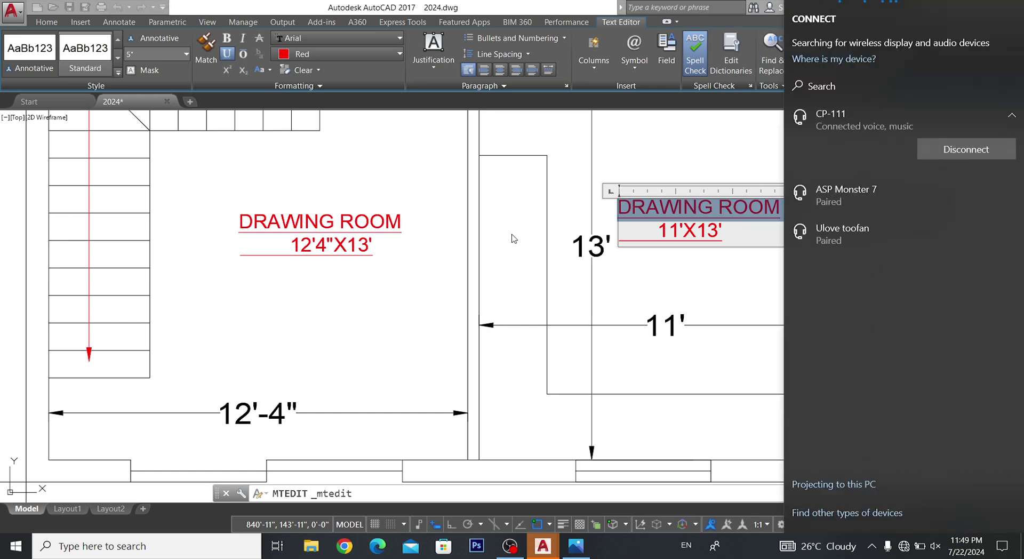
key("super+i")
left_click(1005, 7)
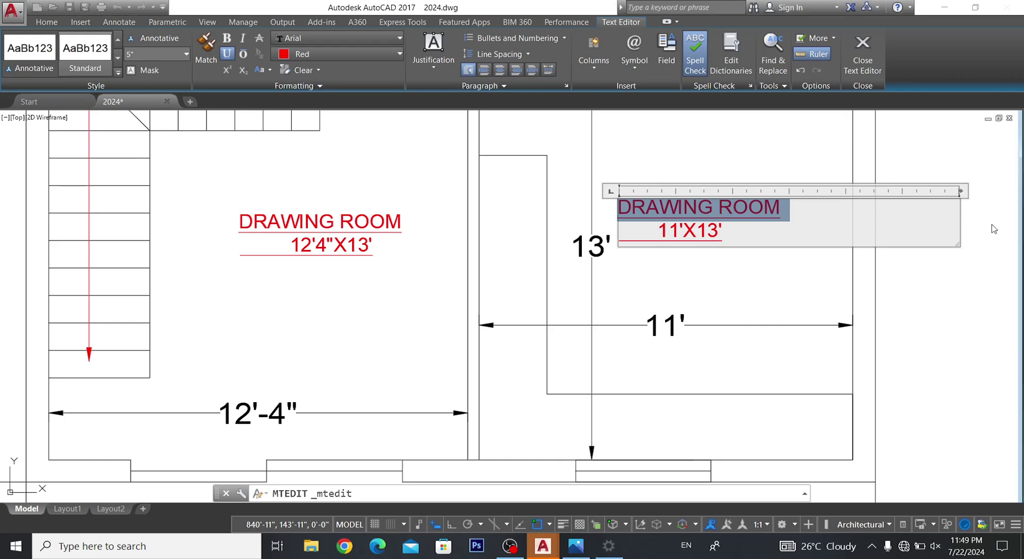
left_click(759, 321)
- Reopen the right label and select its whole DRAWING ROOM line
left_click(728, 211)
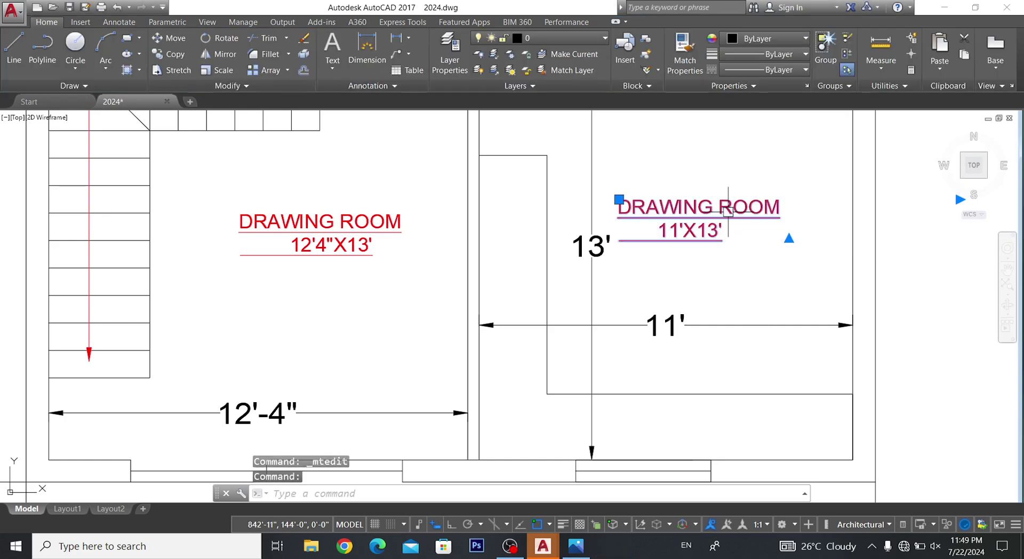
double_click(779, 207)
left_click_drag(784, 207, 596, 202)
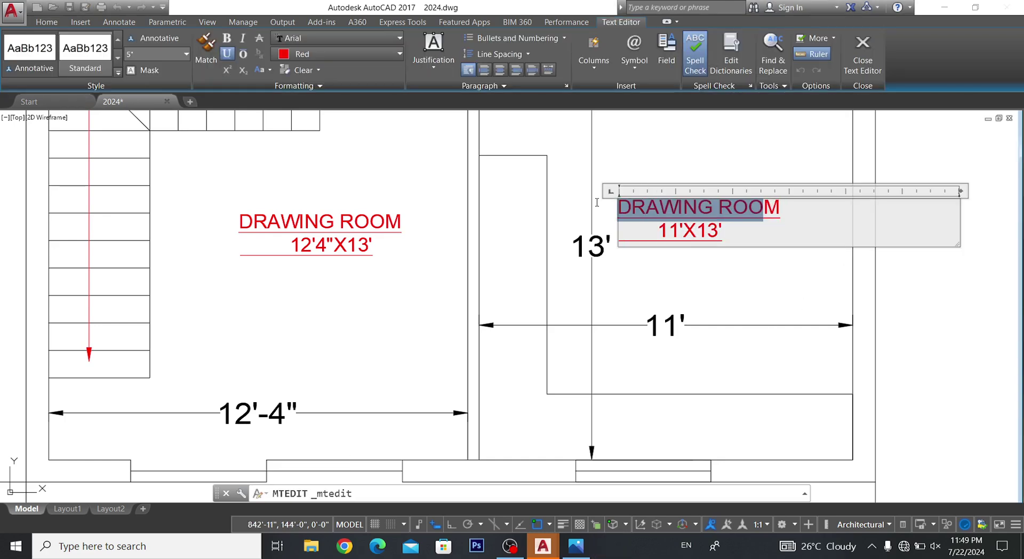
left_click(786, 208)
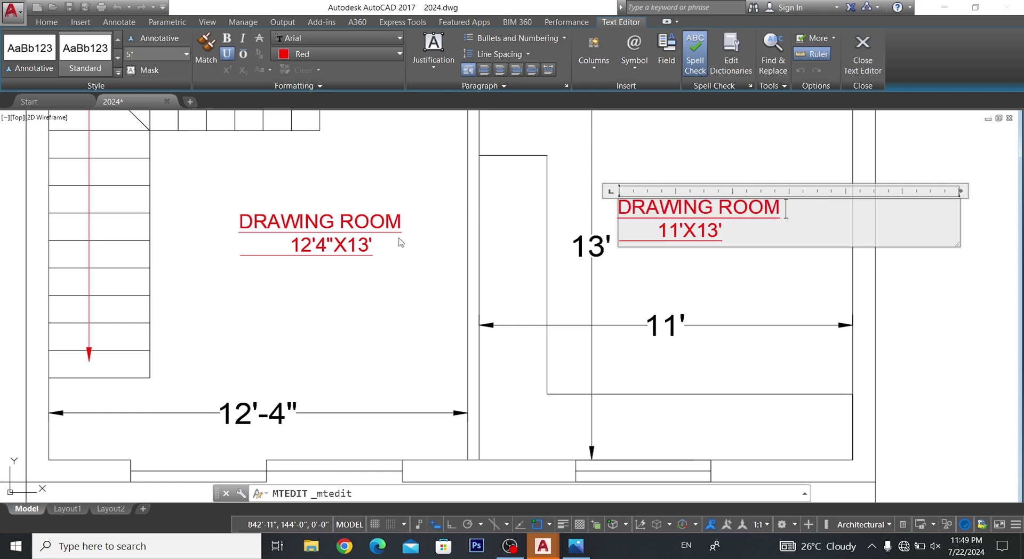
key("super+k")
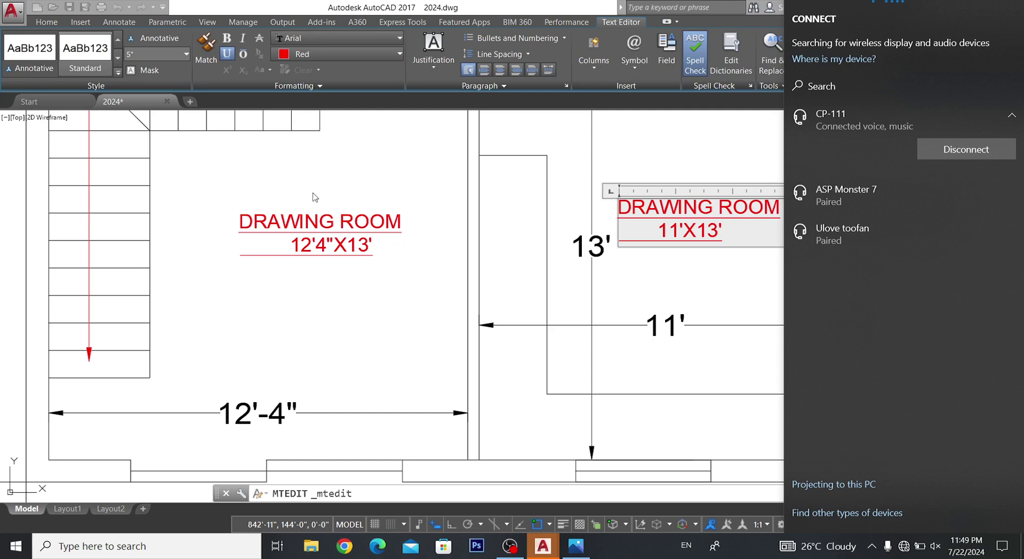
key("Escape")
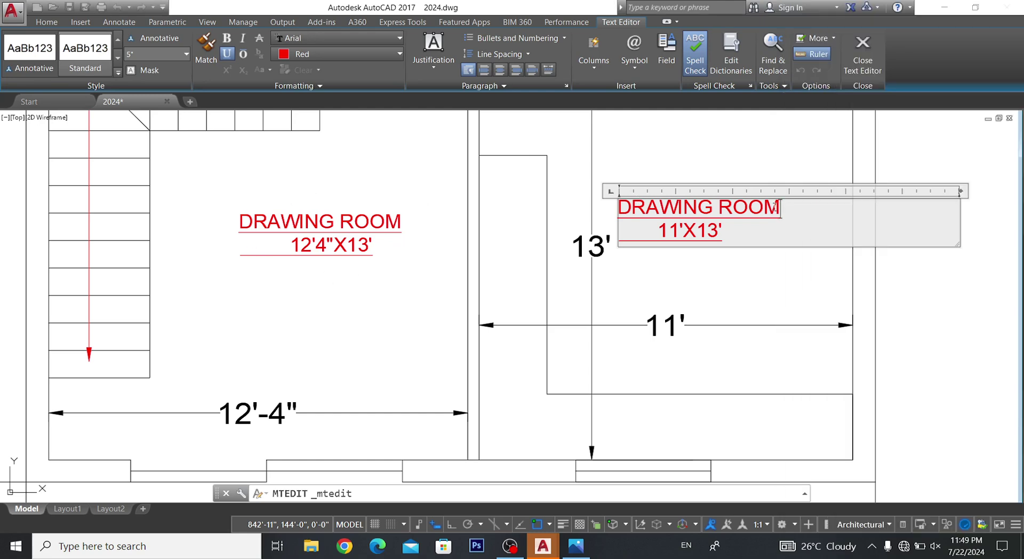
left_click_drag(775, 207, 562, 207)
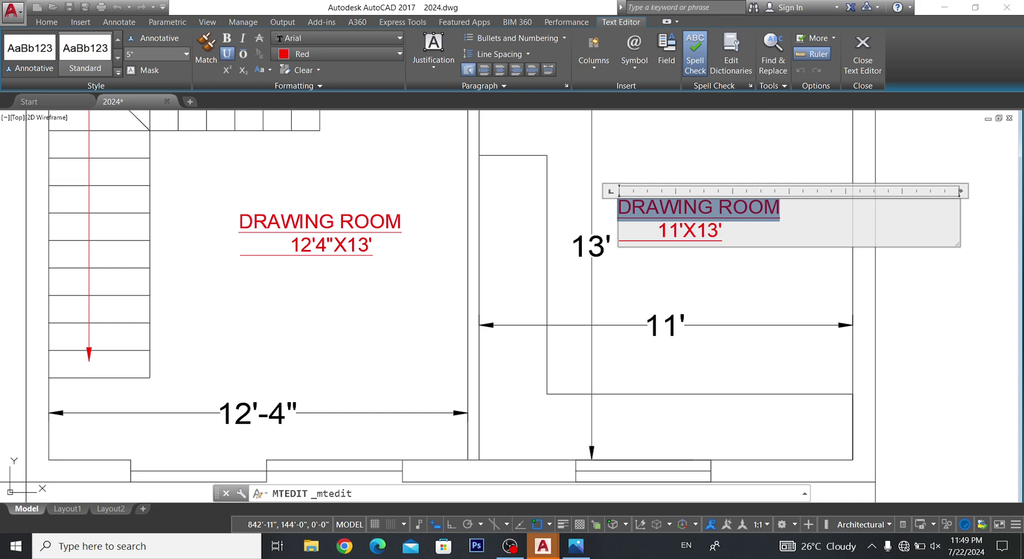
scroll(469, 267, "down", 5)
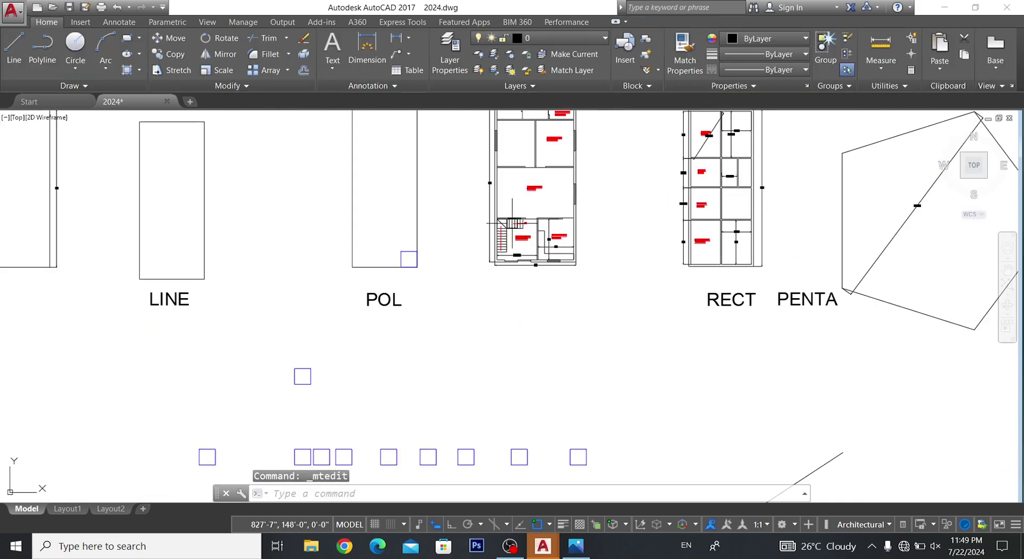
- Close the POL text without changes and zoom in on the left DRAWING ROOM 12'4"X13' label
scroll(355, 307, "up", 3)
left_click(400, 278)
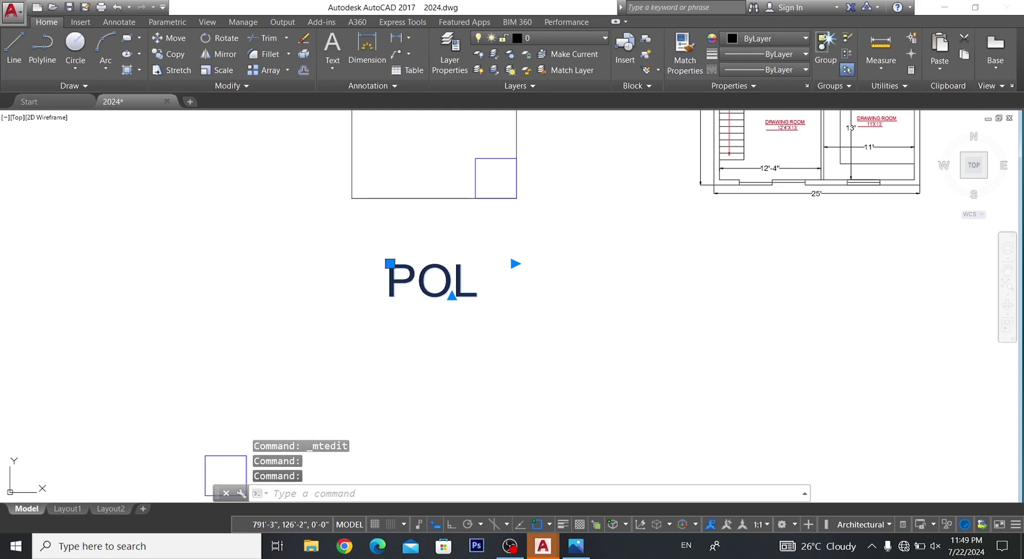
double_click(405, 277)
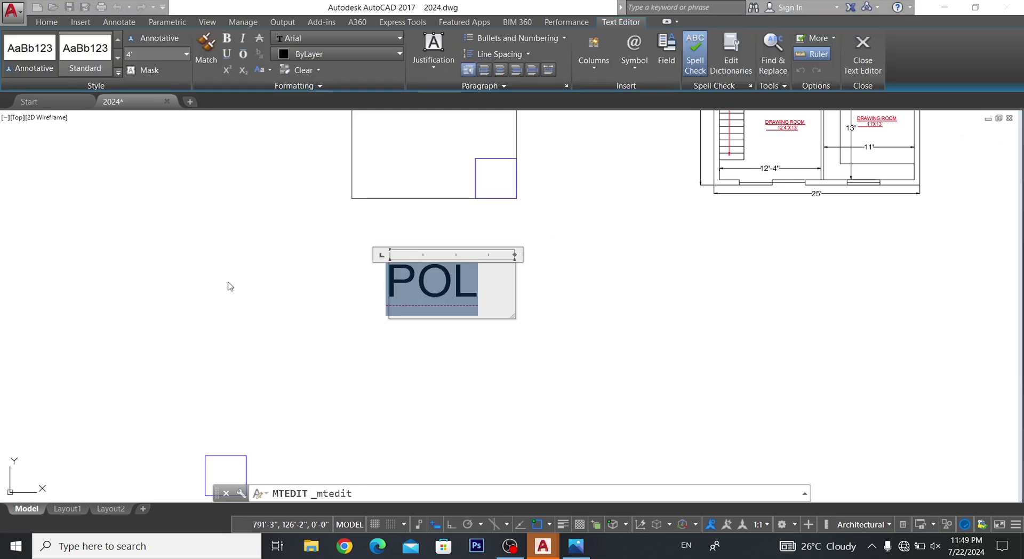
key("super+k")
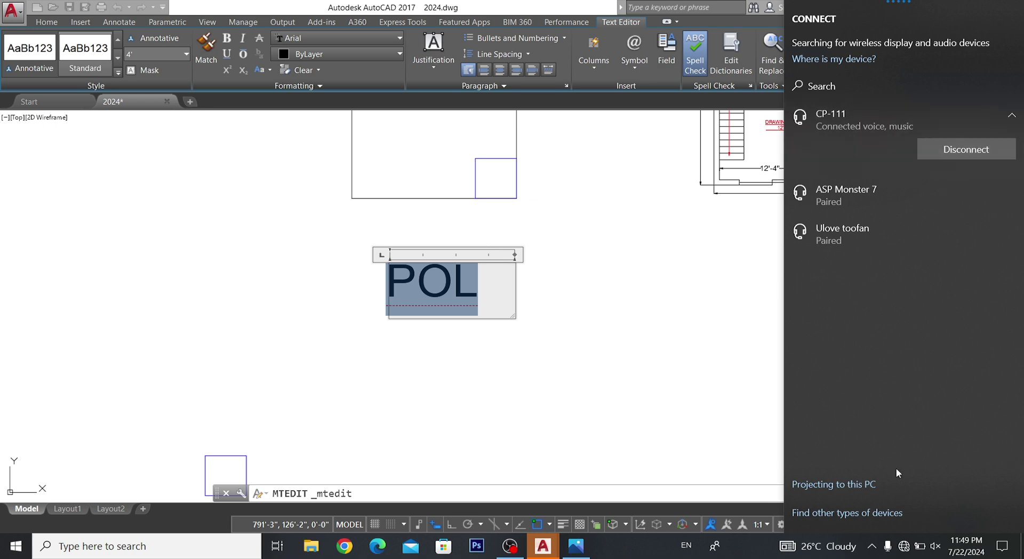
left_click(847, 512)
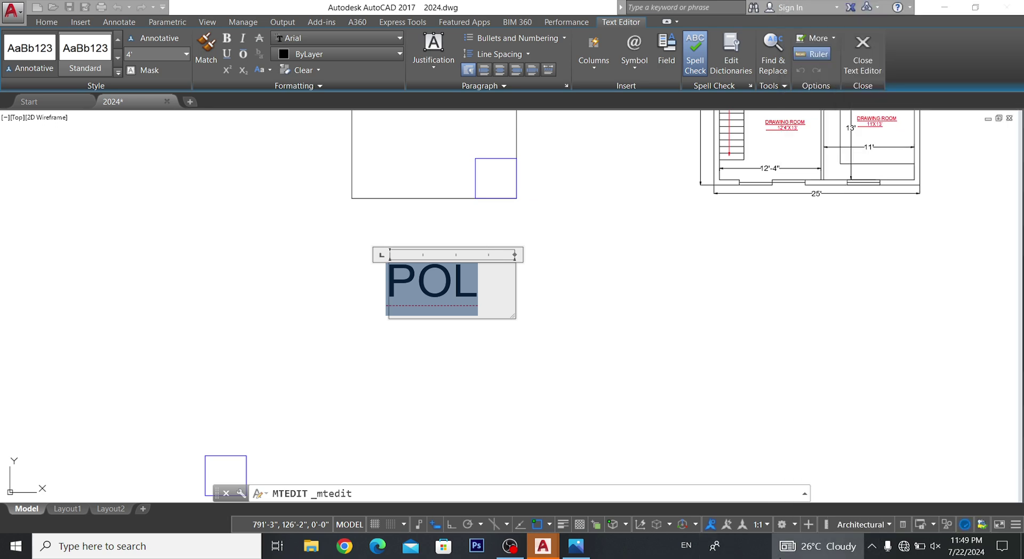
left_click(509, 549)
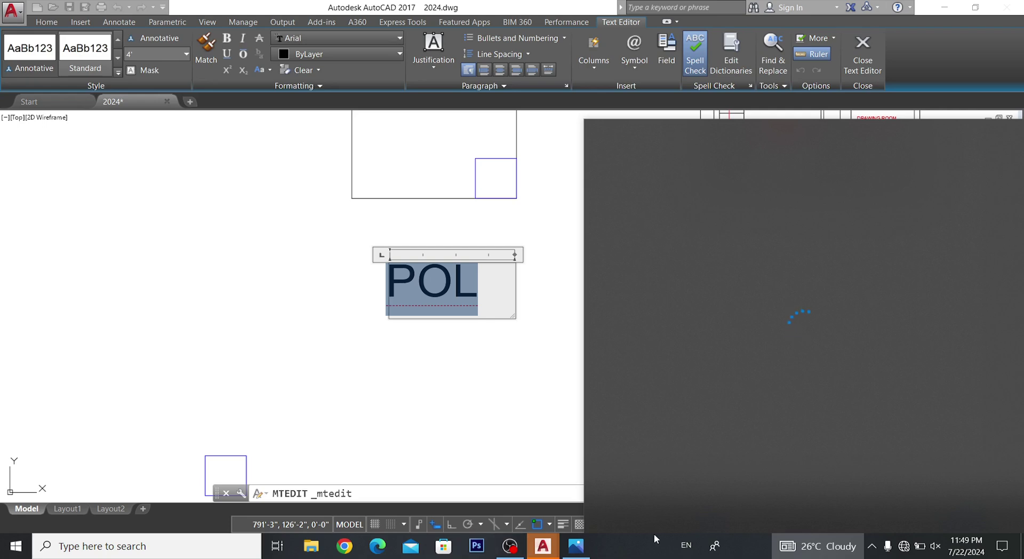
left_click(468, 338)
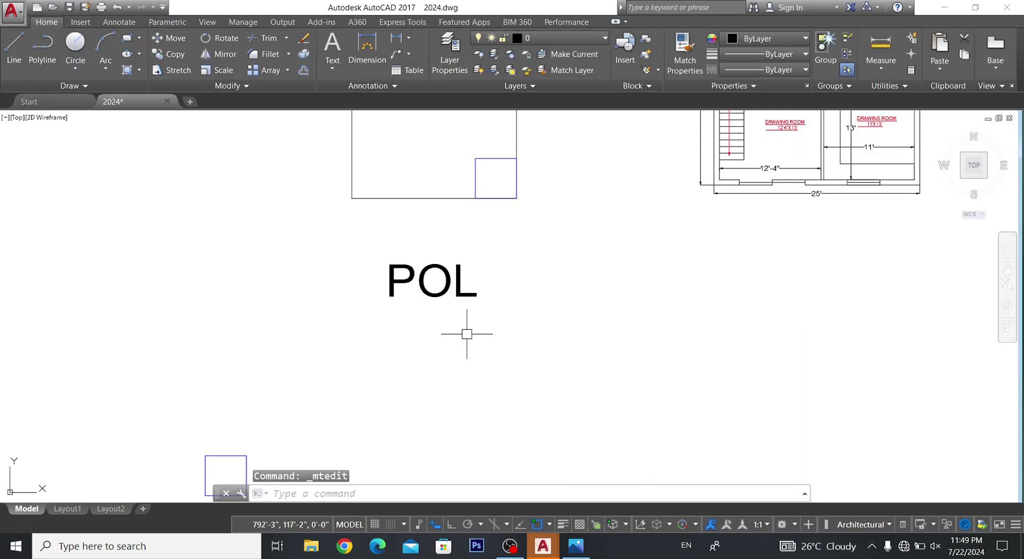
scroll(530, 326, "down", 2)
scroll(548, 299, "up", 3)
scroll(551, 288, "up", 3)
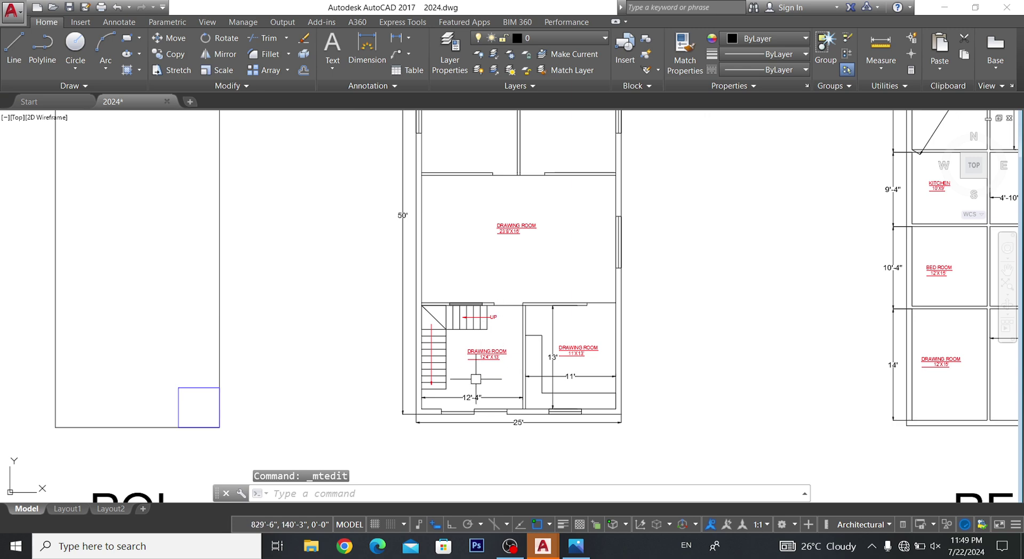
scroll(476, 379, "up", 2)
scroll(492, 343, "up", 3)
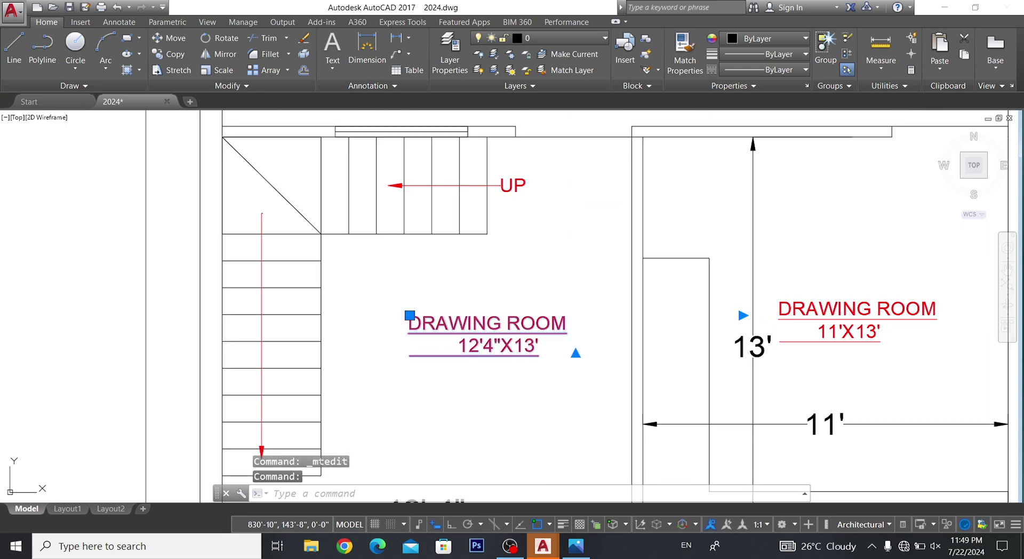
- Select DRAWING in the left label, return from the lock screen, and close the editor
left_click_drag(500, 323, 358, 326)
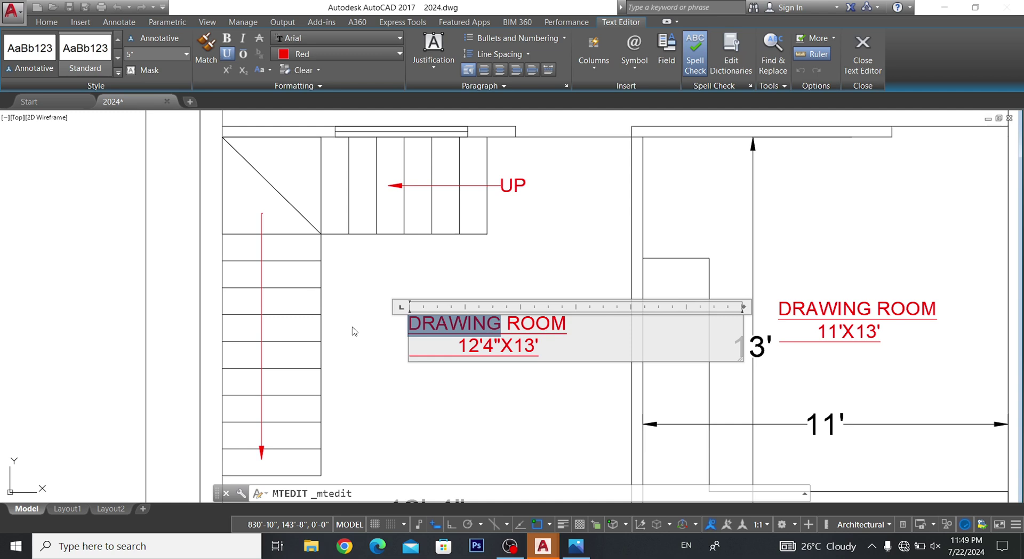
key("super+k")
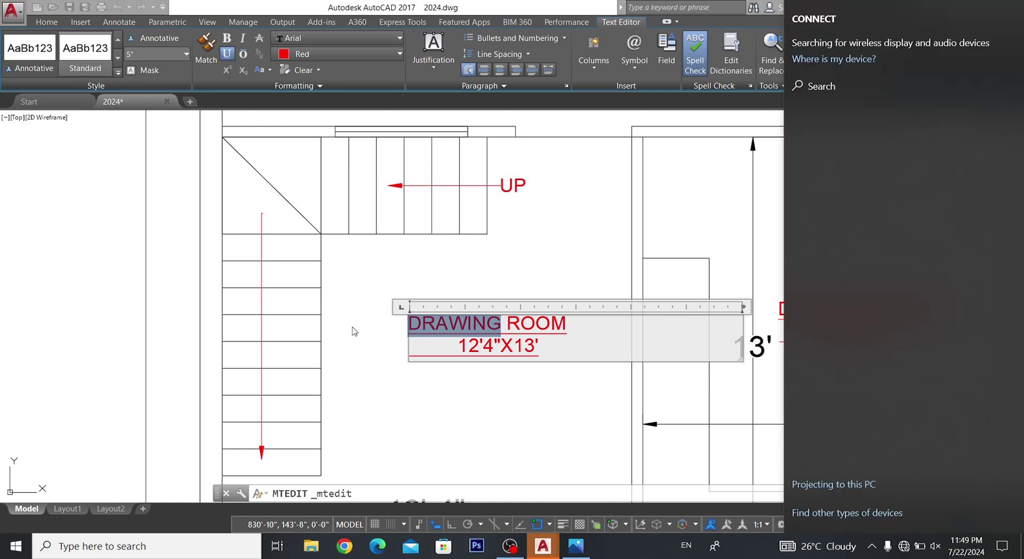
key("super+l")
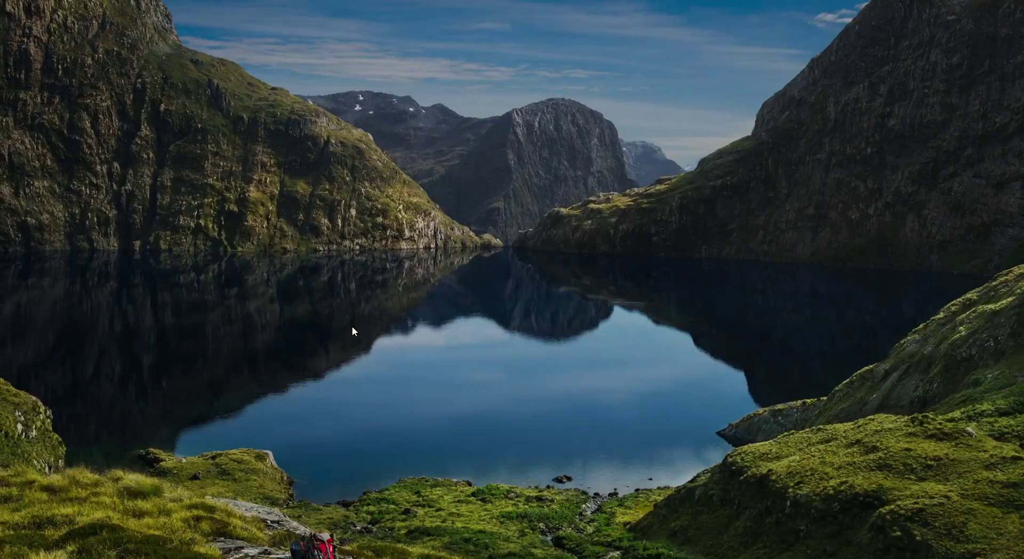
left_click(352, 331)
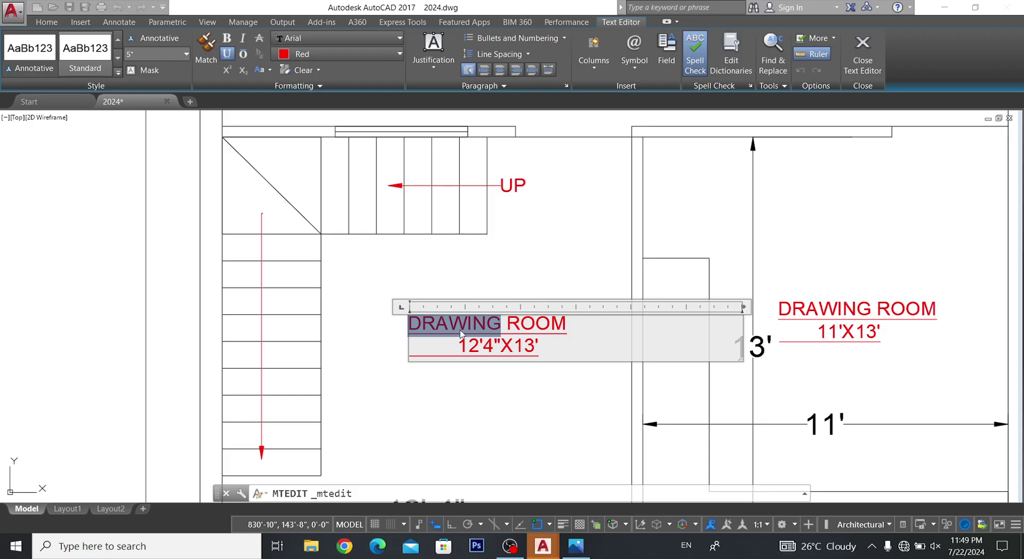
left_click(530, 234)
- Reopen the 12'4"X13' label, dismiss the Start menu, and finish editing it
left_click(528, 235)
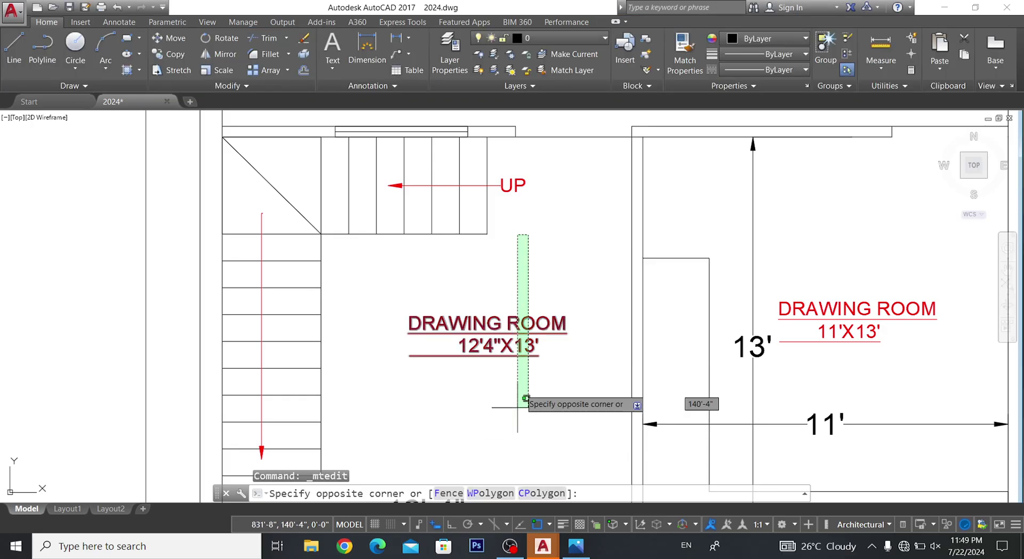
left_click(528, 325)
double_click(520, 323)
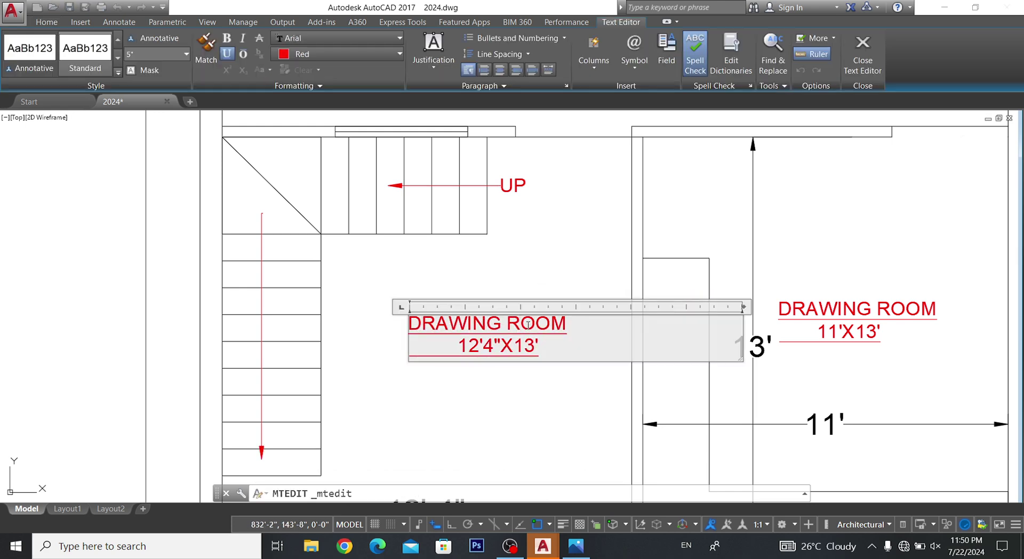
key("super")
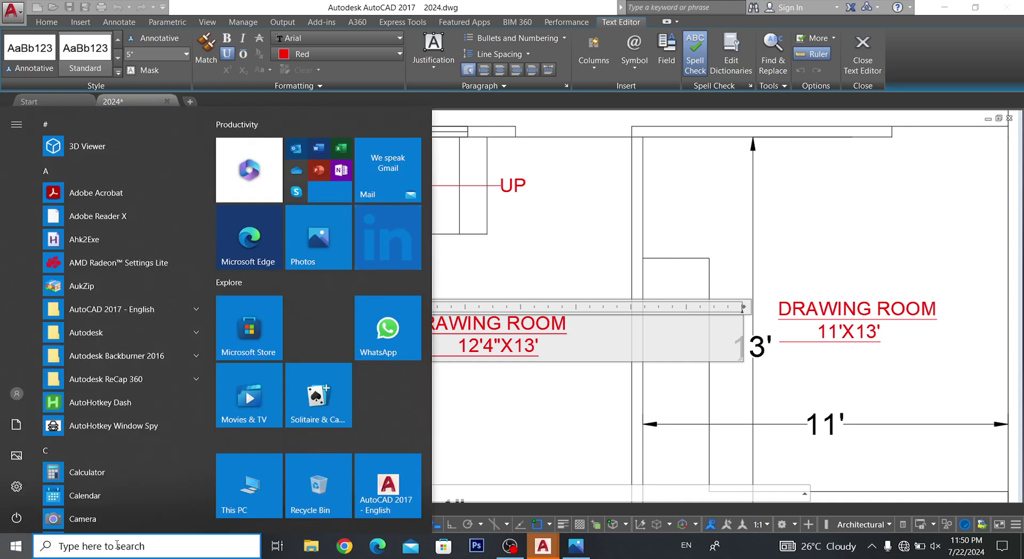
left_click(554, 192)
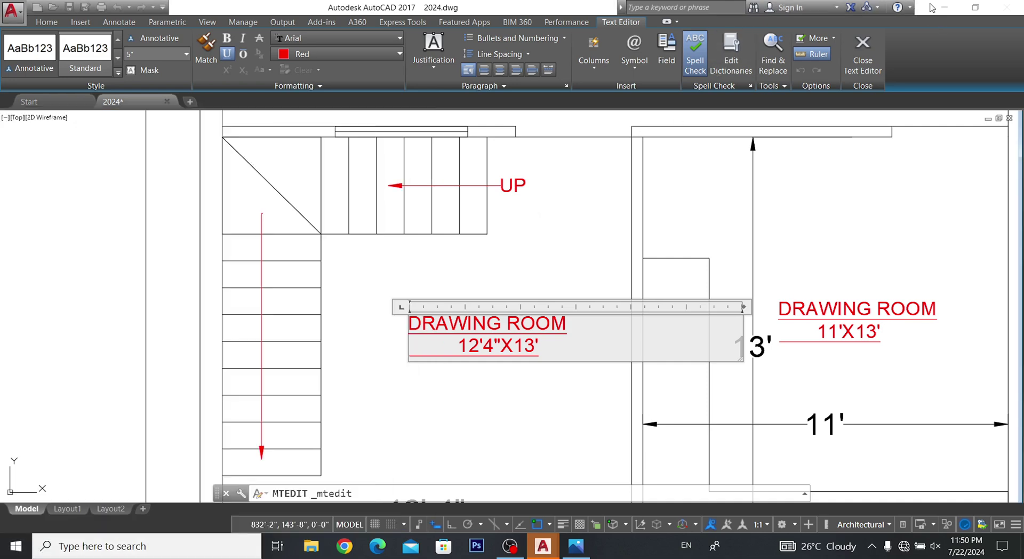
left_click(637, 392)
scroll(560, 344, "down", 10)
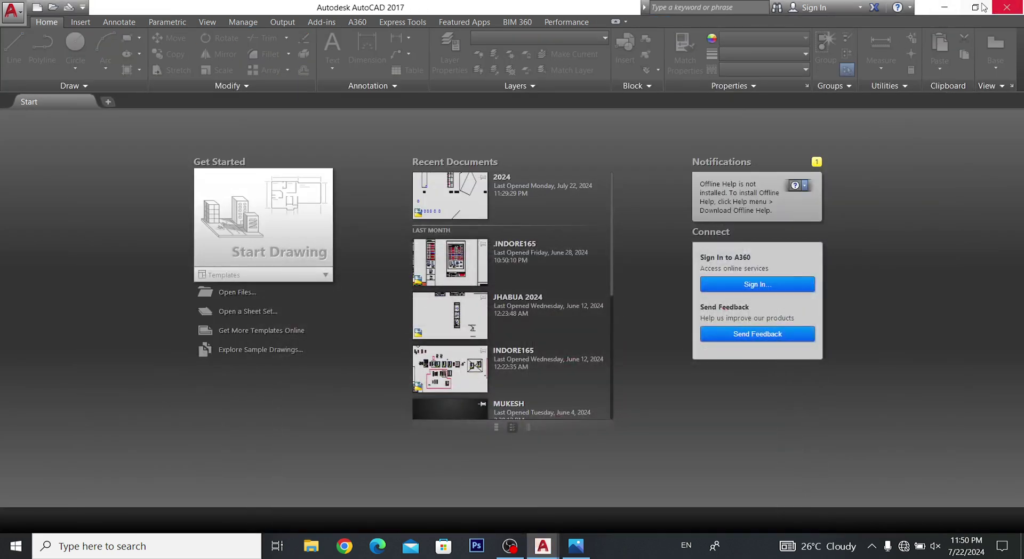
- Minimize AutoCAD and launch WordPad by searching 'OP' in Windows search
left_click(943, 8)
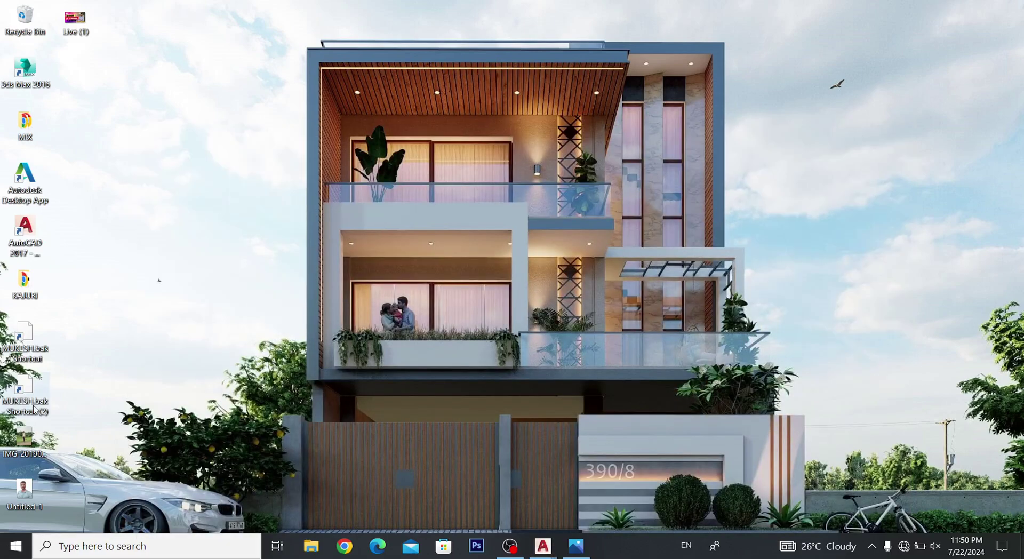
left_click(229, 543)
type("W")
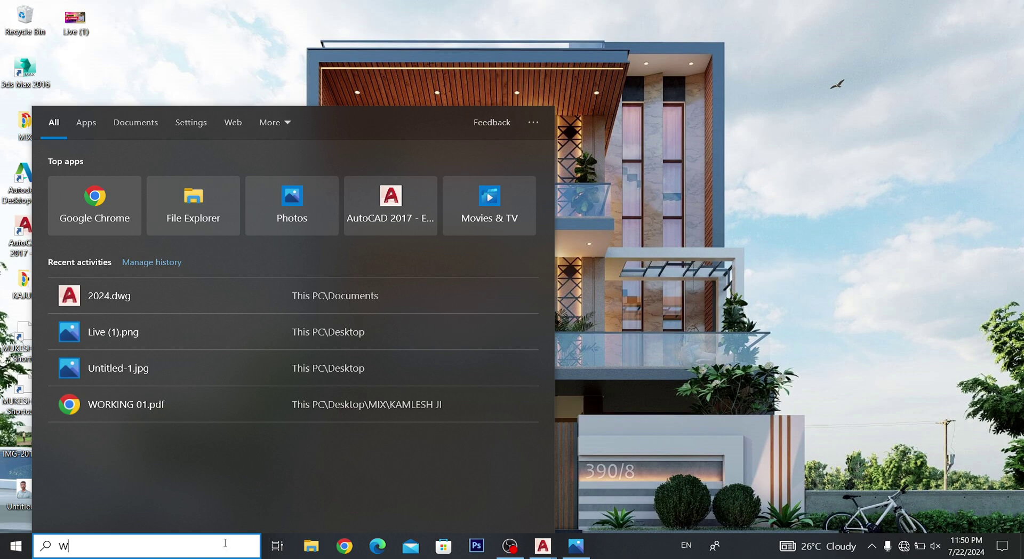
type("OP")
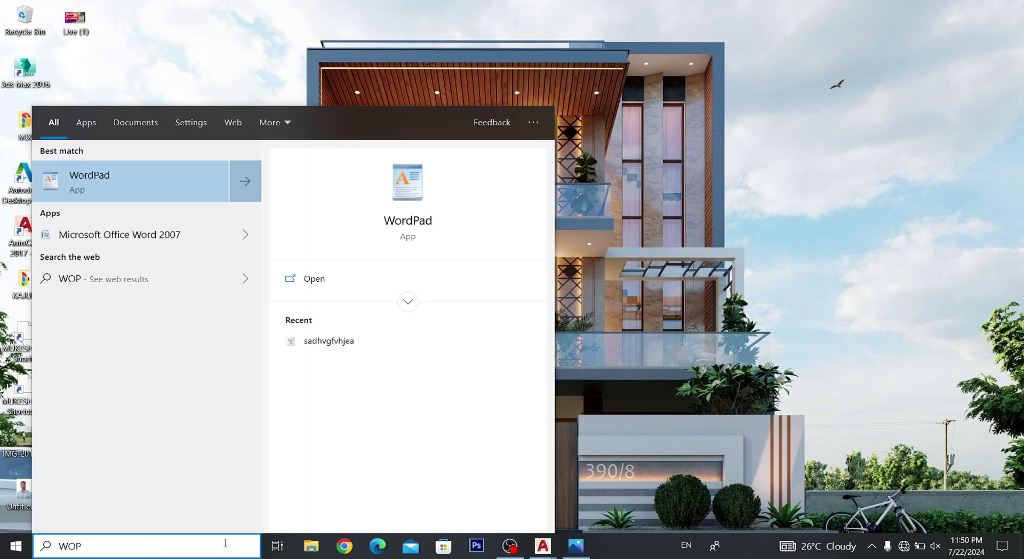
key("Return")
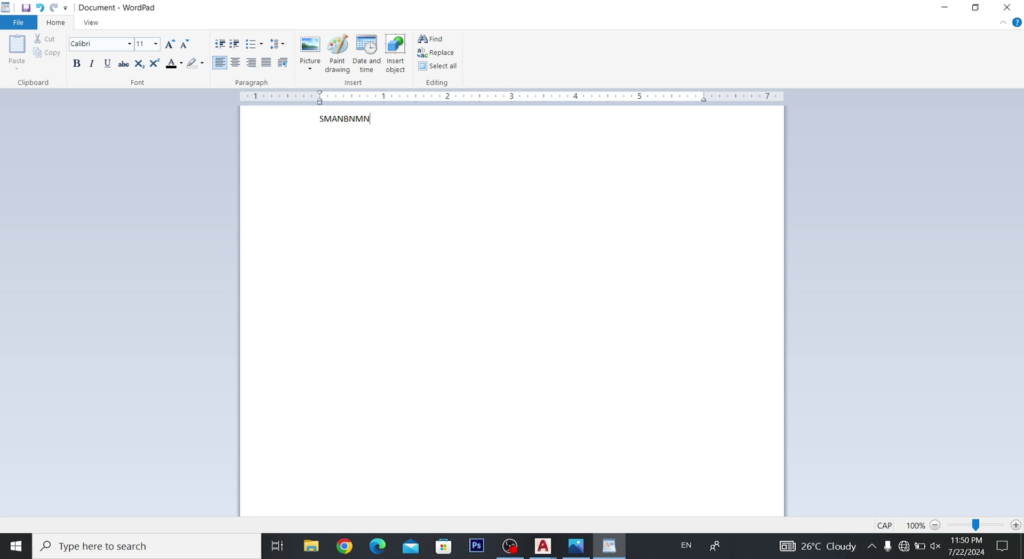
- Close WordPad without saving and restore AutoCAD from the taskbar
left_click(1007, 7)
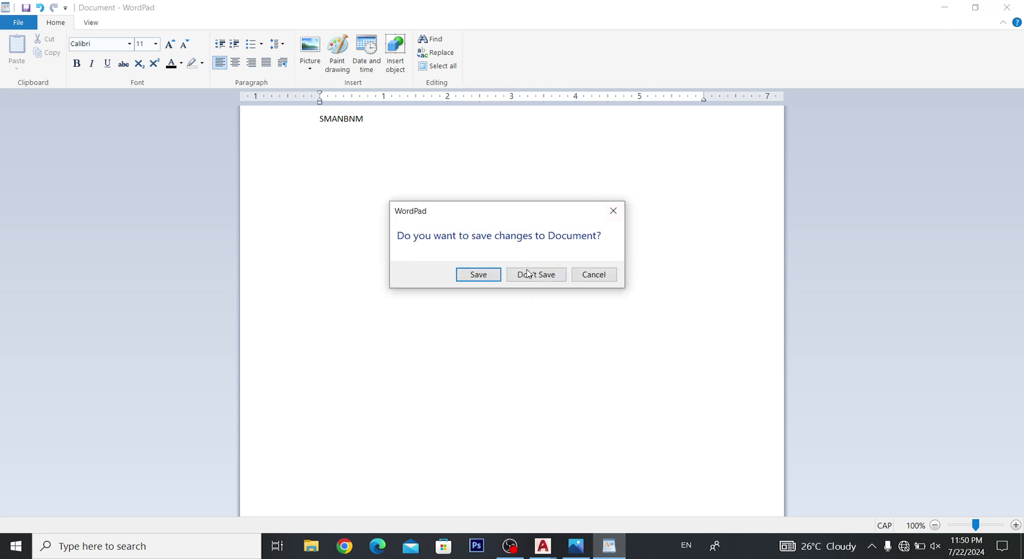
left_click(539, 282)
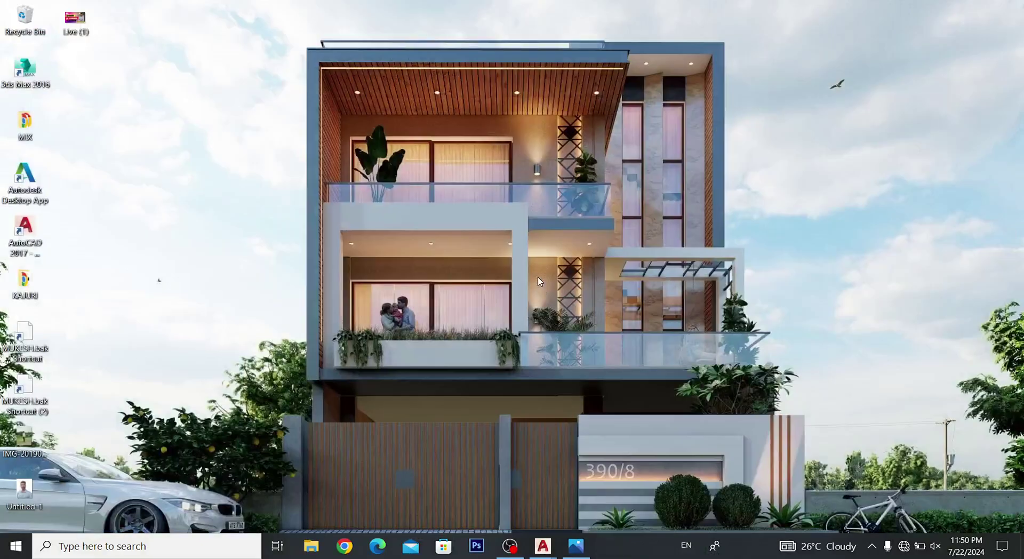
left_click(509, 544)
left_click(509, 543)
mouse_move(543, 546)
left_click(583, 509)
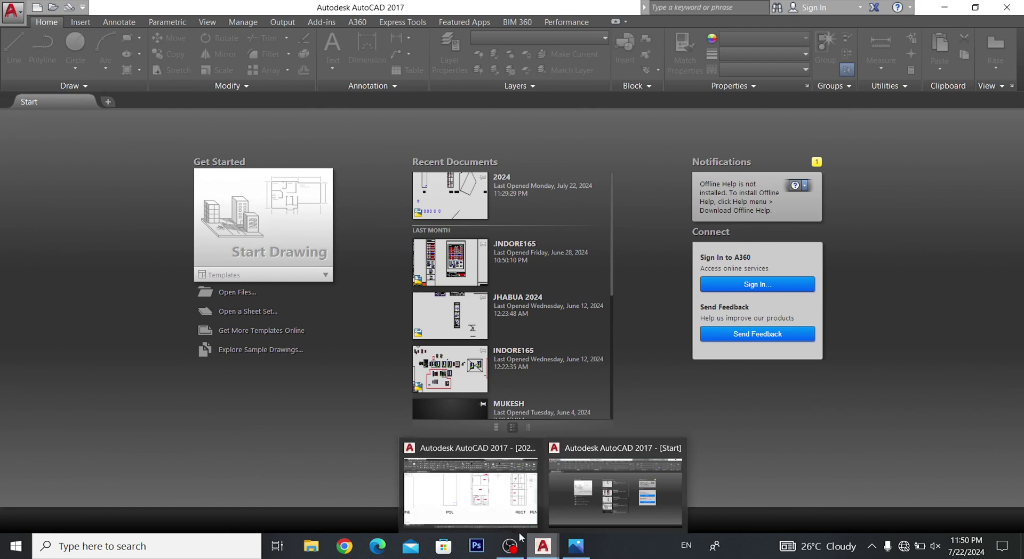
- Return to the 2024 drawing and select the 12'4"X13' Drawing Room label
left_click(470, 490)
scroll(563, 263, "up", 5)
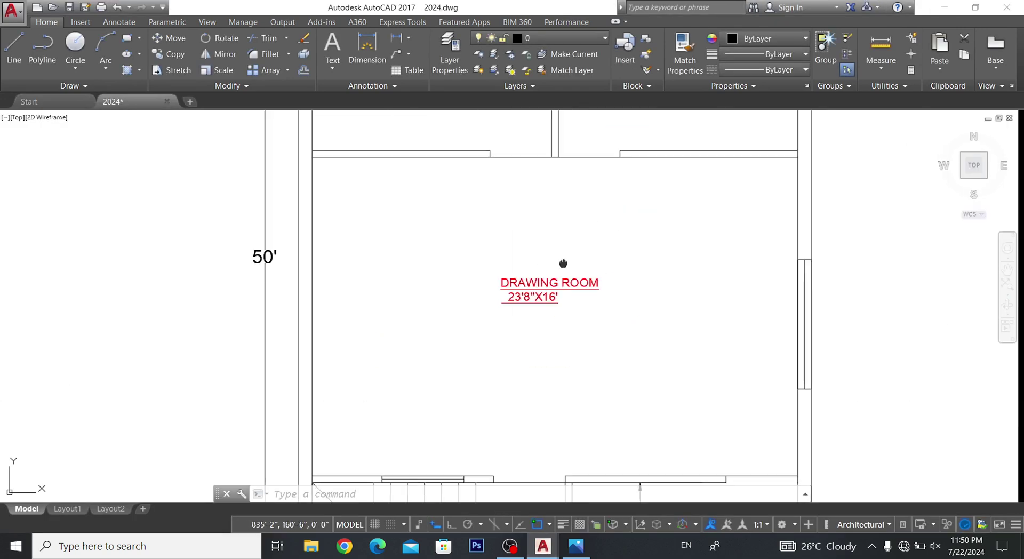
middle_click_drag(563, 263, 457, 354)
scroll(523, 358, "up", 3)
left_click(575, 339)
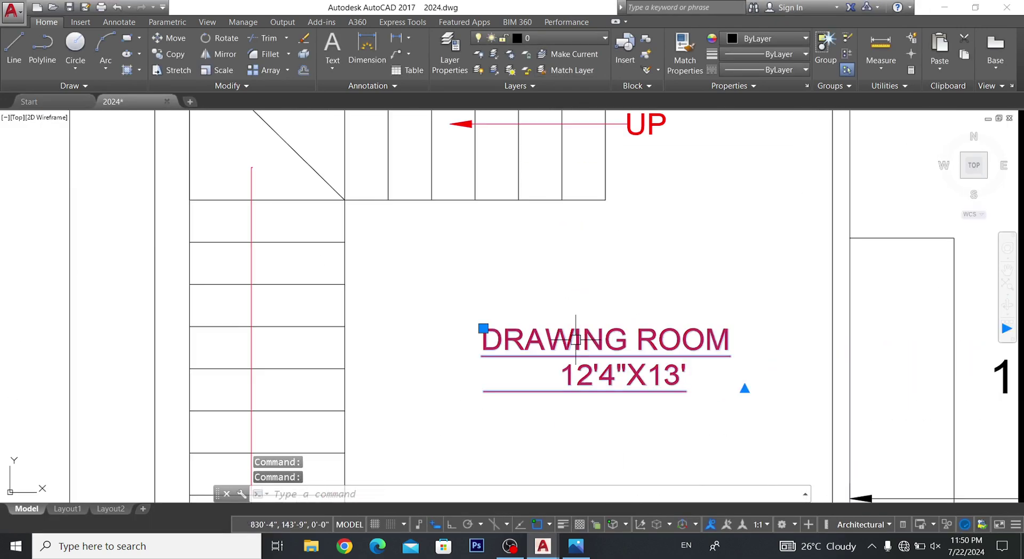
- Change the label's first line to PARKING, keeping 12'4"X13' on the second line
double_click(575, 339)
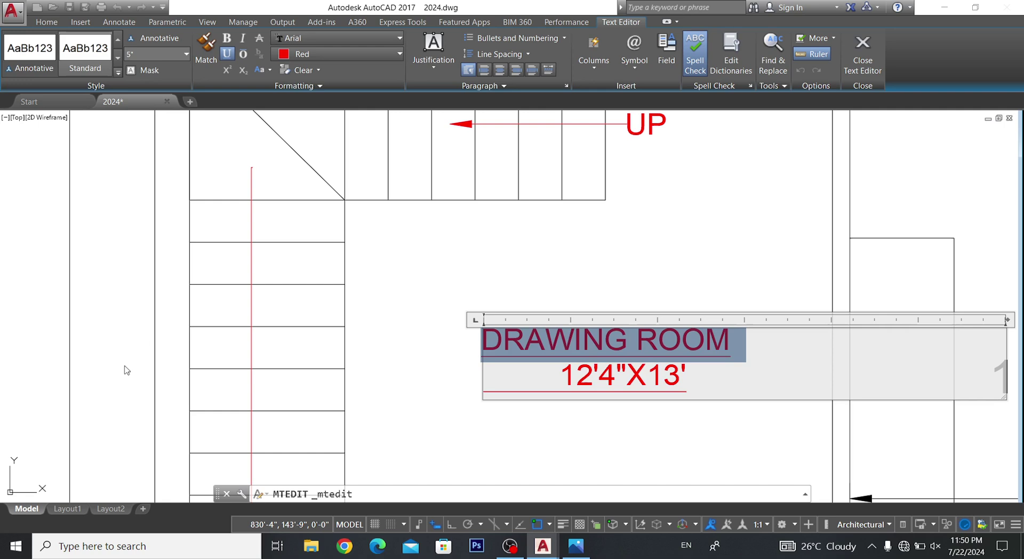
type("PA")
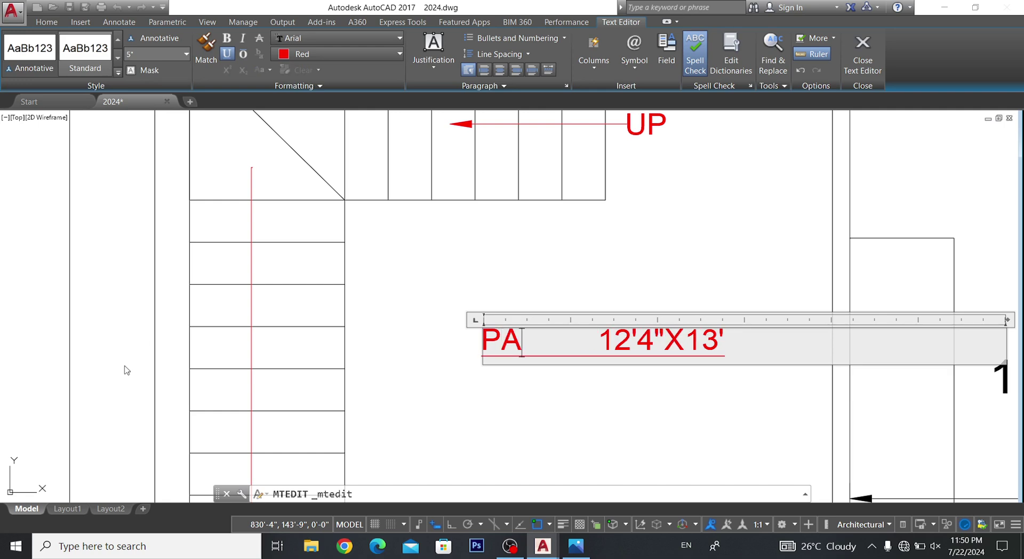
type("RKIN")
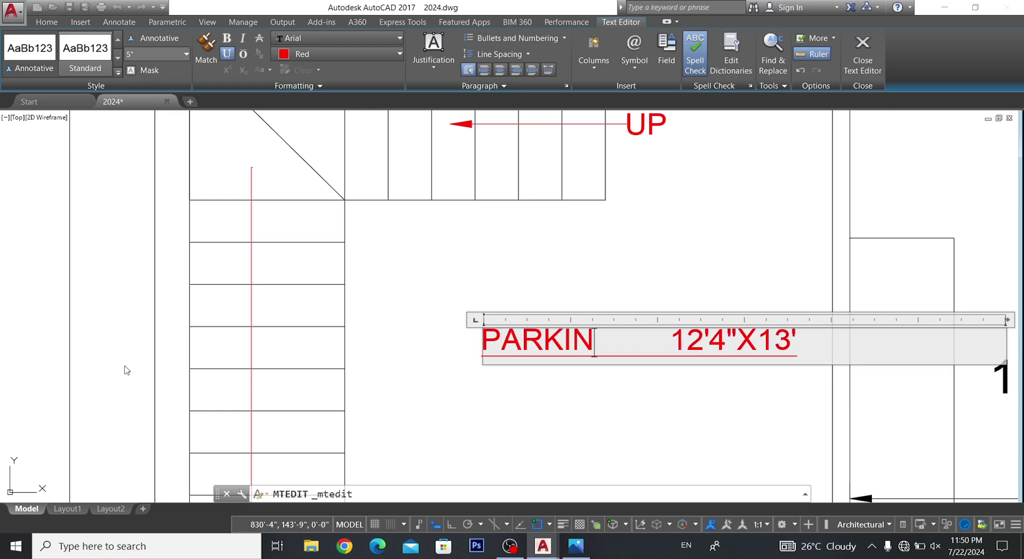
type("G")
key("Return")
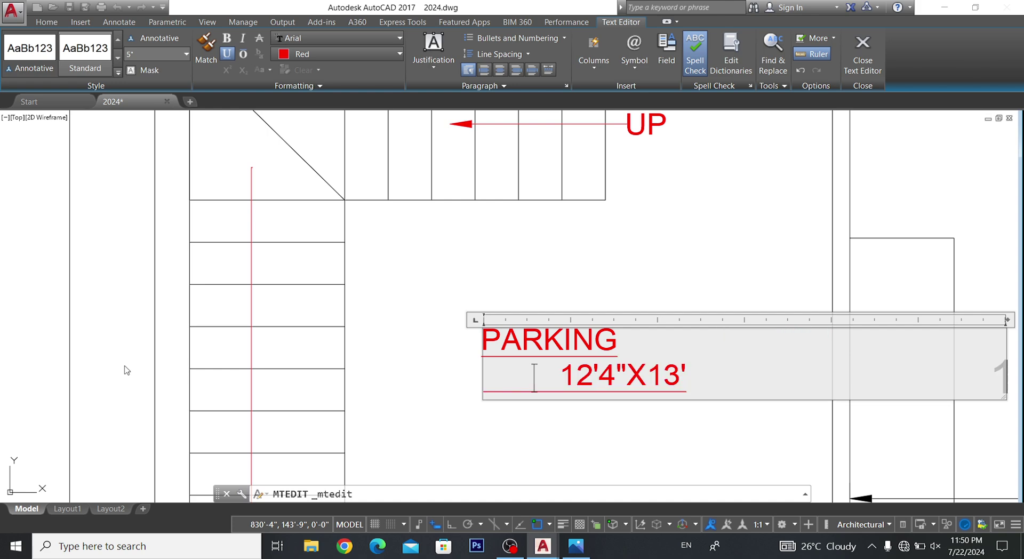
key("BackSpace")
key("BackSpace")
key("BackSpace")
key("BackSpace")
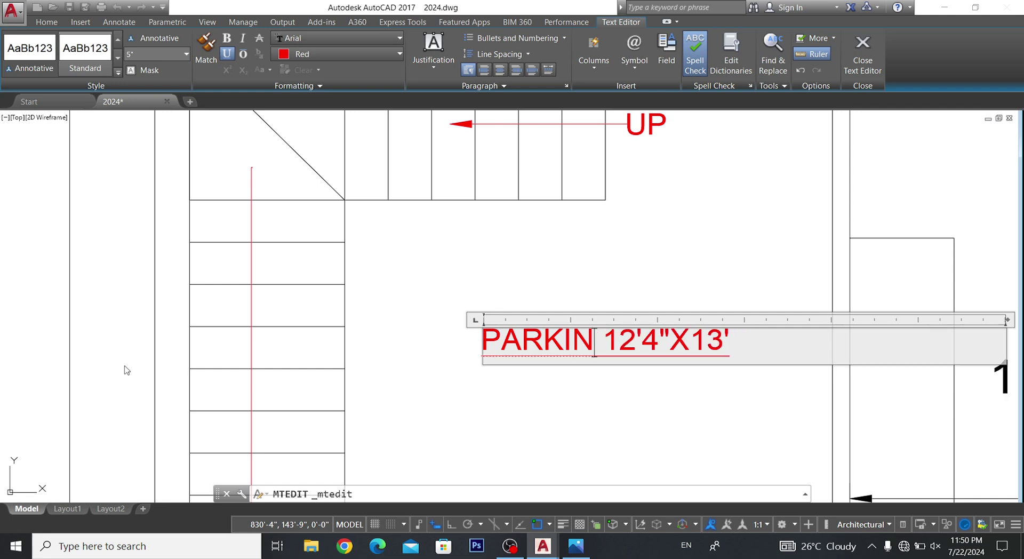
key("BackSpace")
key("BackSpace")
key("BackSpace")
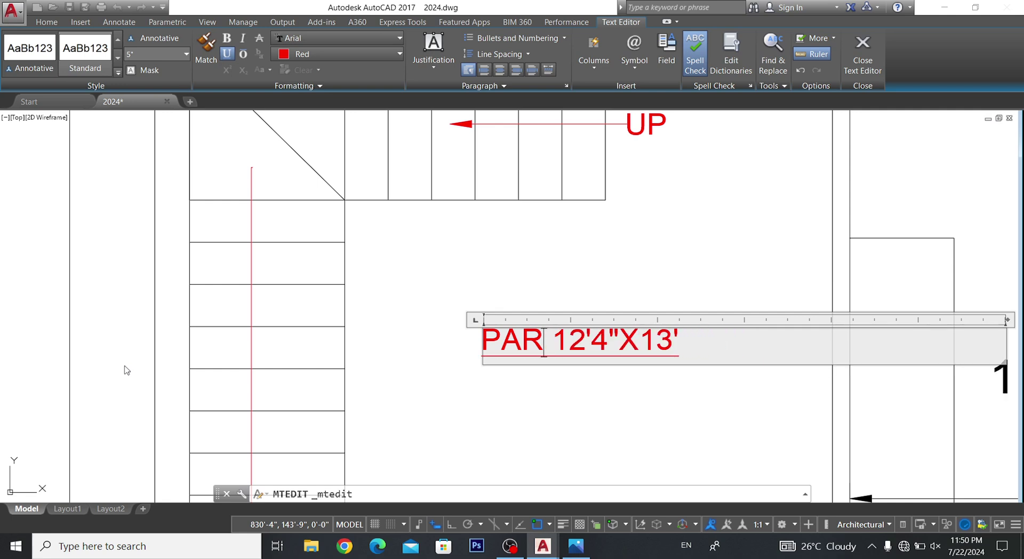
type("KIN")
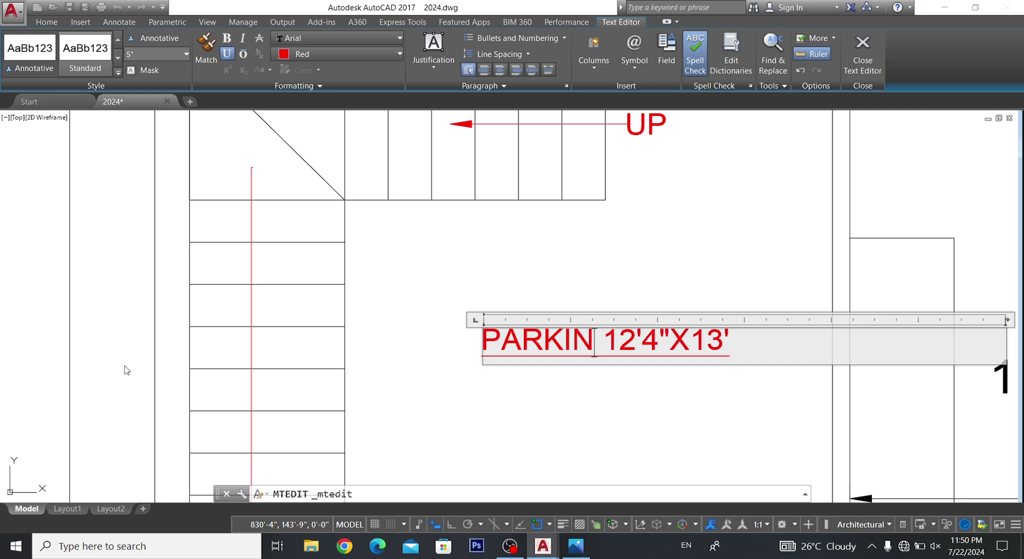
type("G")
key("Return")
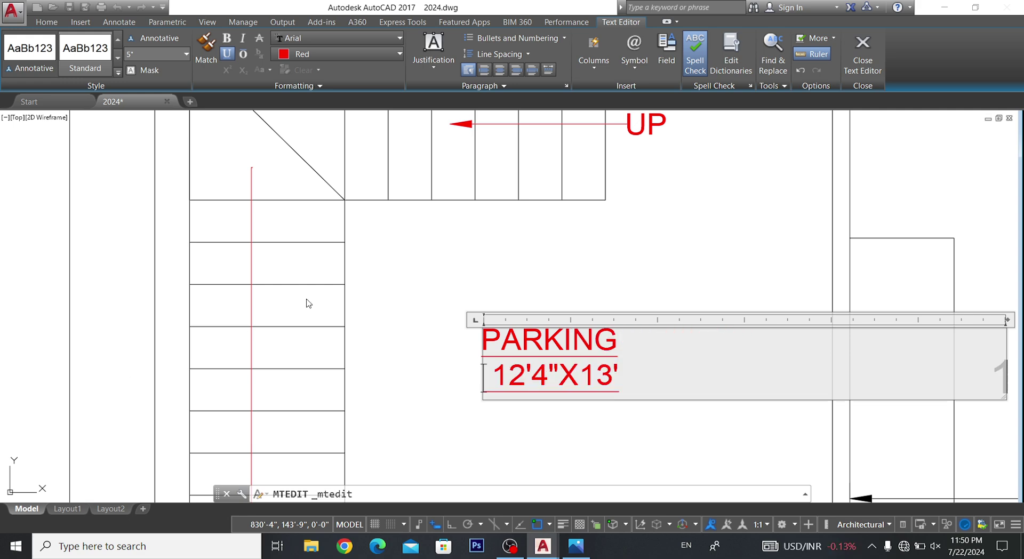
left_click(391, 359)
scroll(431, 305, "down", 8)
- Replace the DRAWING ROOM line of the 11'X13' label with KITCHEN
scroll(431, 305, "up", 8)
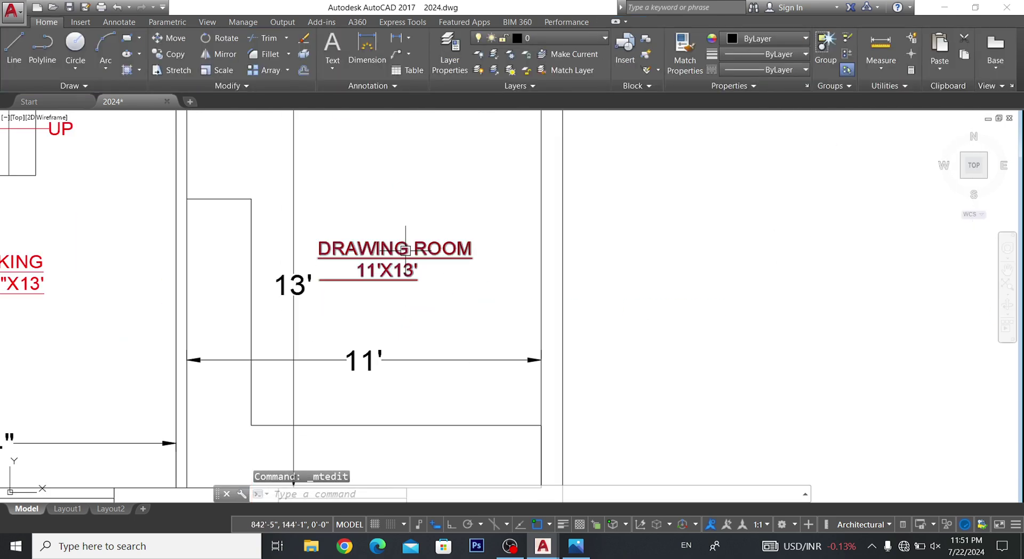
scroll(431, 305, "down", 1)
scroll(431, 305, "up", 2)
double_click(514, 240)
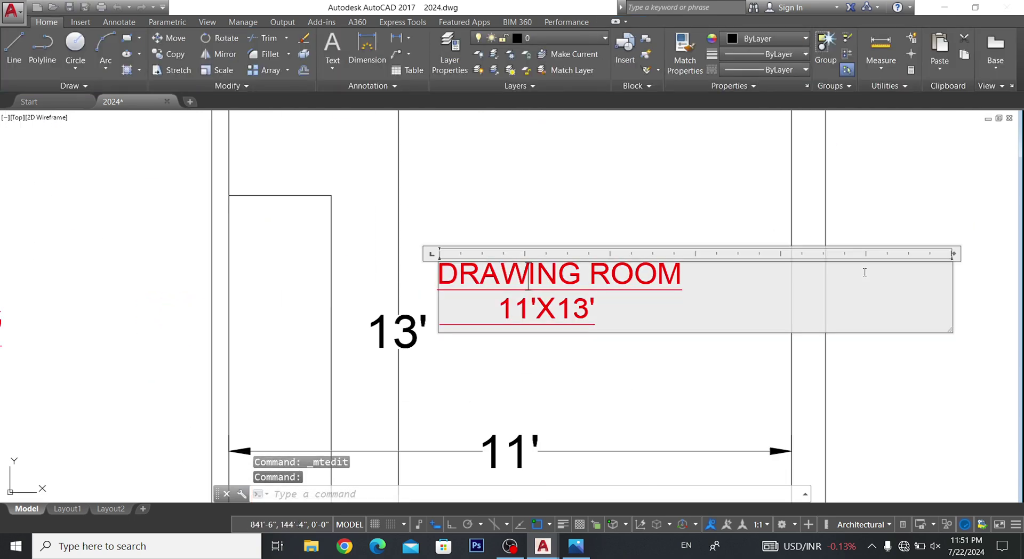
left_click_drag(736, 269, 366, 281)
type("KI")
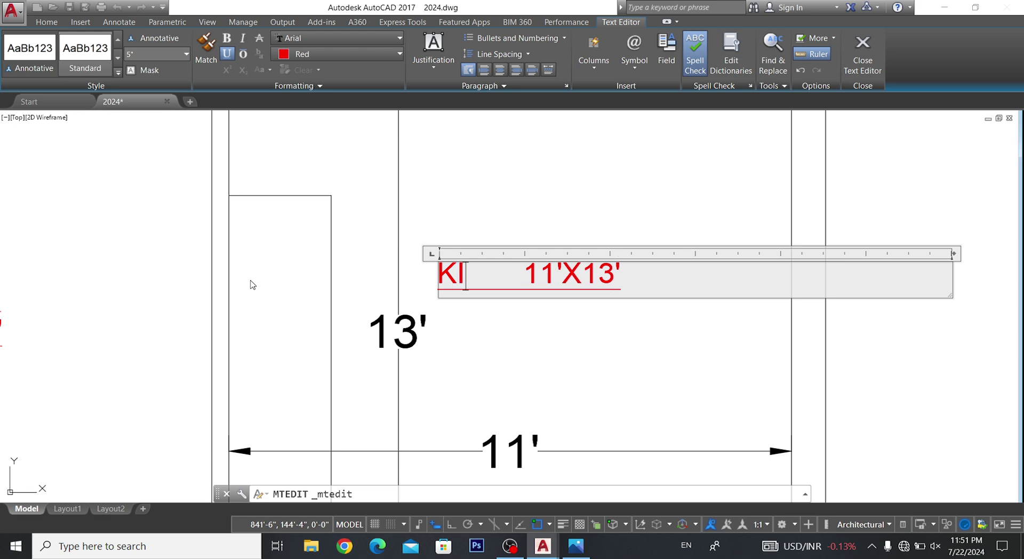
type("TC")
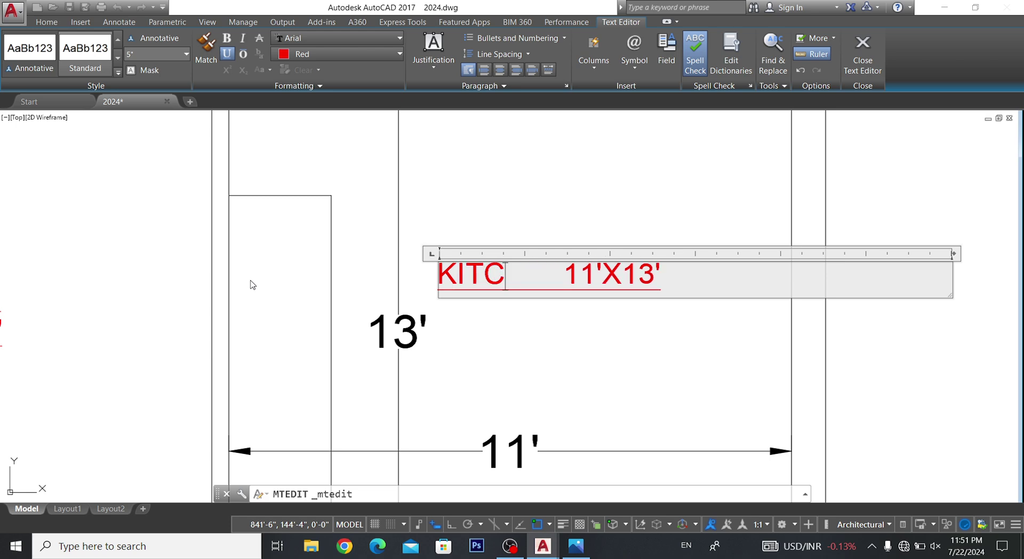
type("HE")
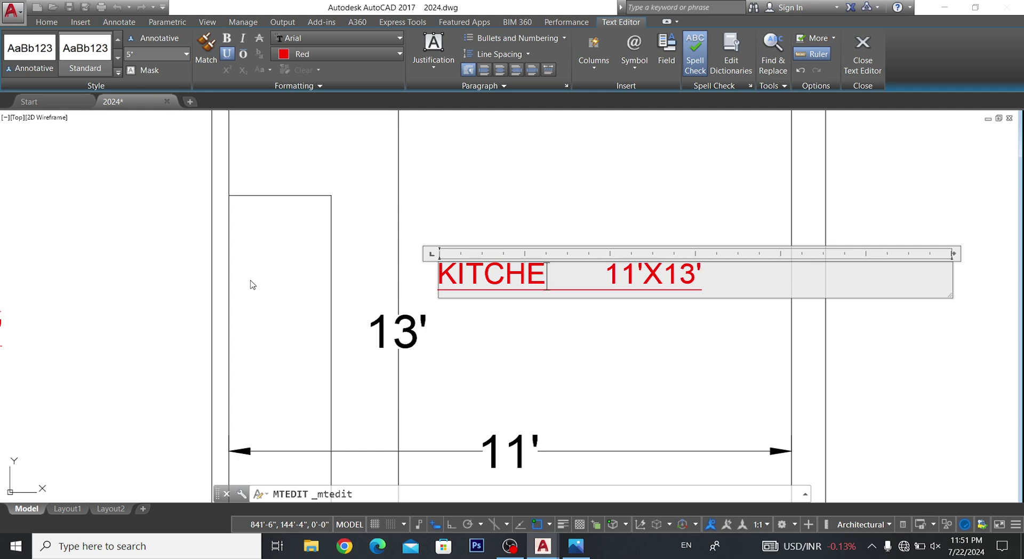
type("N")
key("Return")
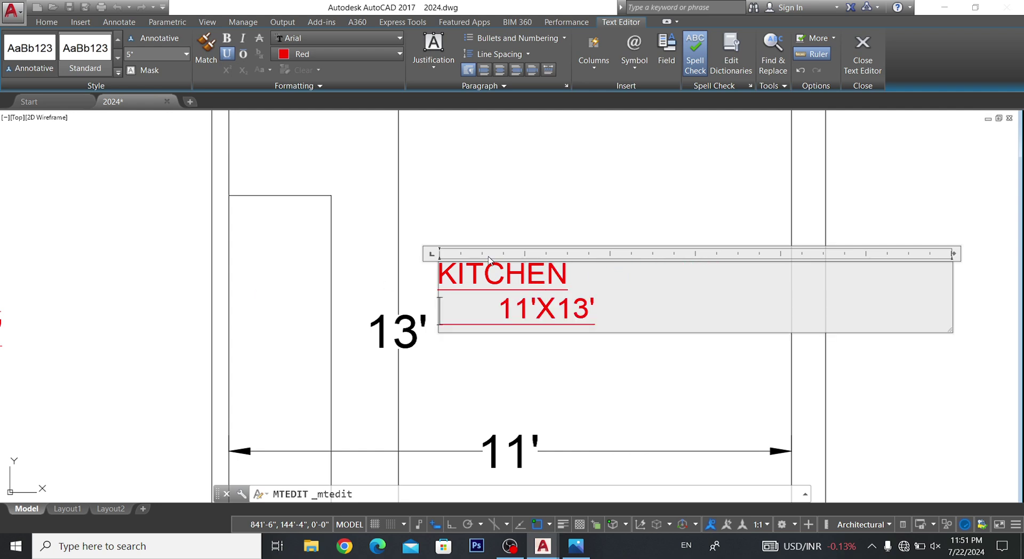
- Remove the leading spaces before 11'X13' and apply the KITCHEN label edits
left_click_drag(486, 281, 501, 281)
left_click(497, 311)
key("BackSpace")
key("BackSpace")
key("BackSpace")
key("BackSpace")
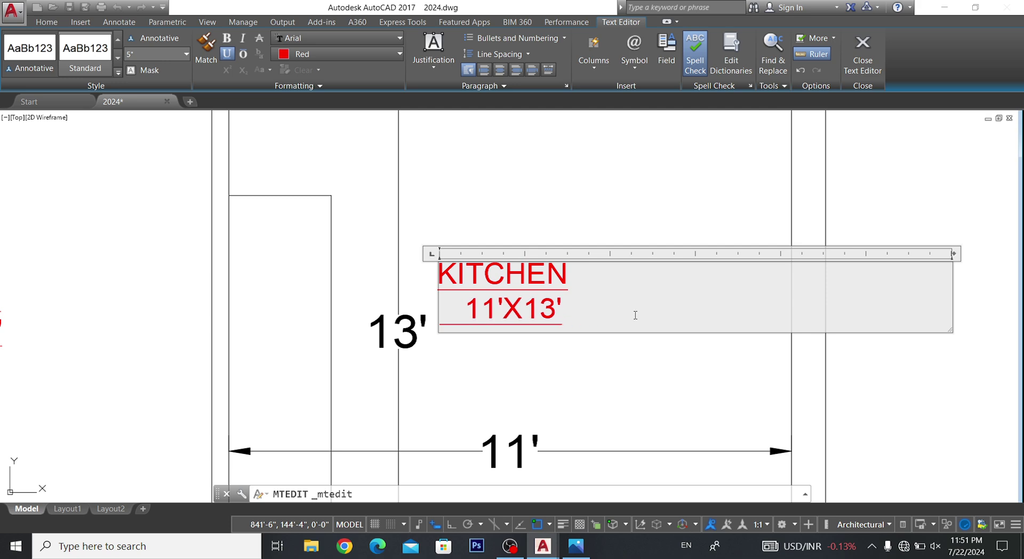
left_click_drag(563, 312, 204, 190)
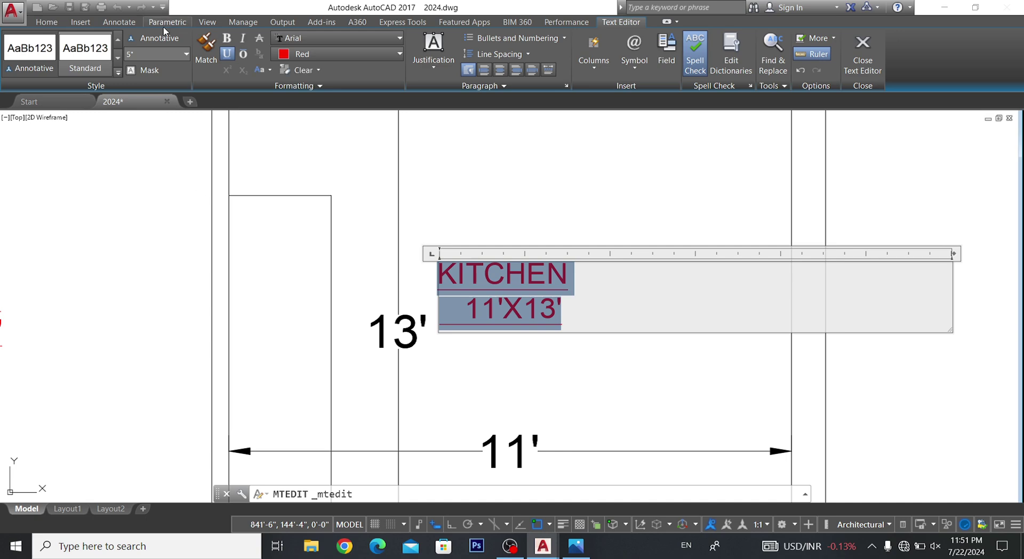
left_click(476, 209)
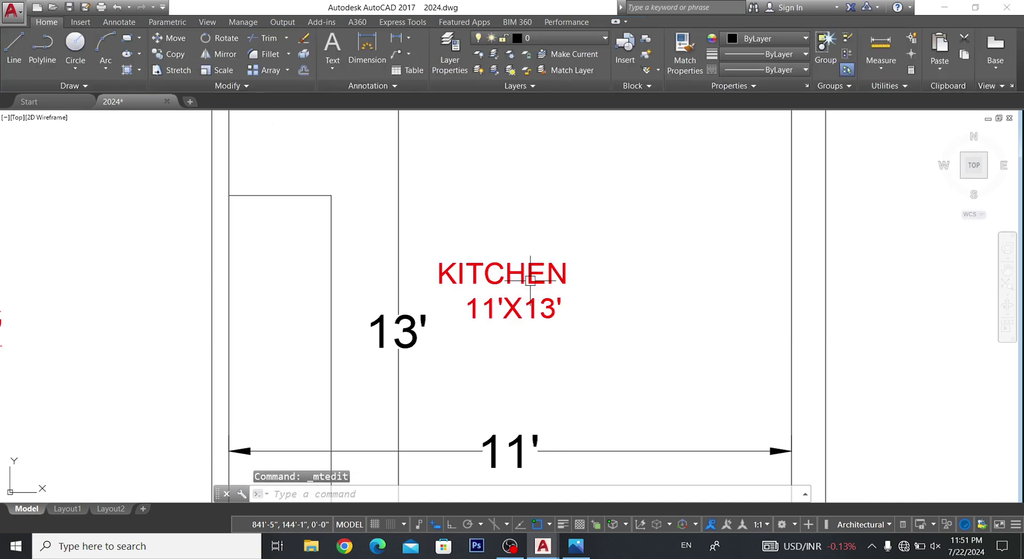
scroll(732, 390, "down", 5)
scroll(419, 314, "up", 4)
scroll(809, 354, "up", 2)
- Remove the underline from the PARKING label
double_click(608, 315)
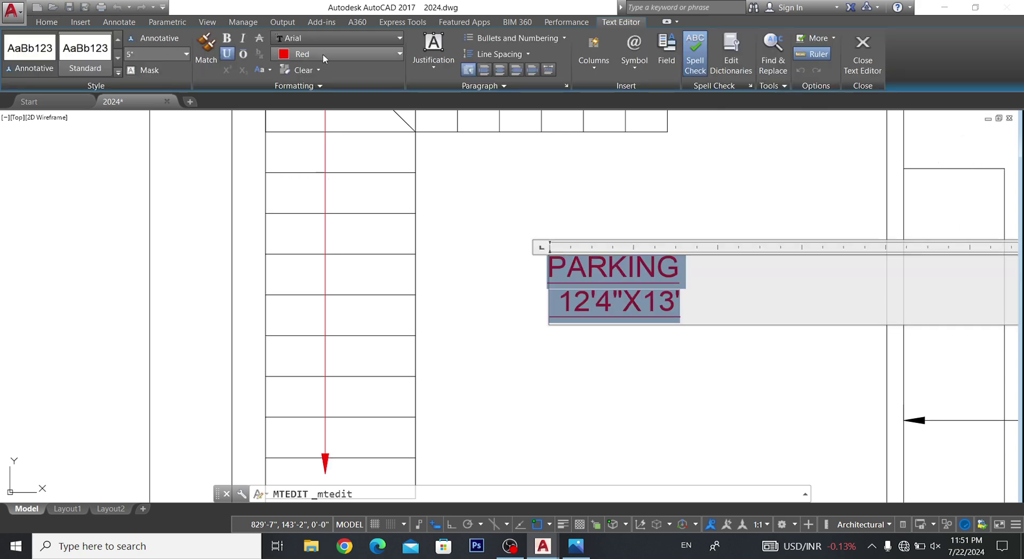
left_click(227, 53)
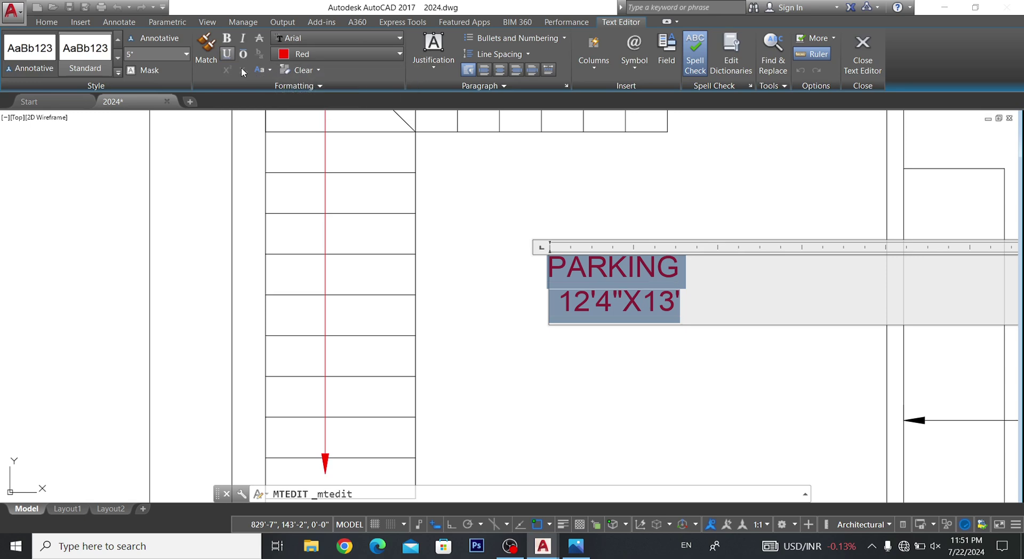
left_click(389, 300)
scroll(390, 300, "down", 5)
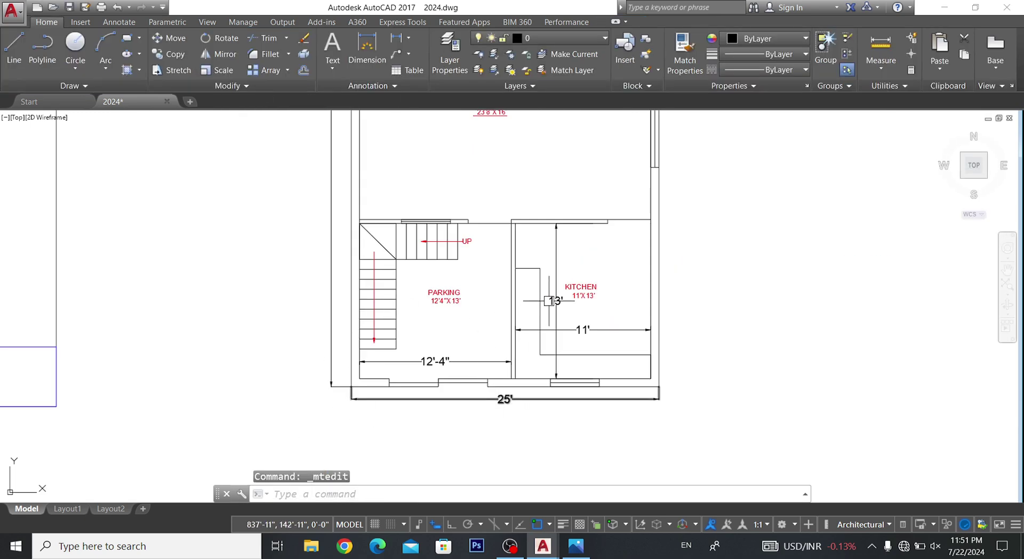
scroll(586, 299, "up", 5)
- Make the KITCHEN 11'X13' label black
left_click(580, 267)
left_click(553, 262)
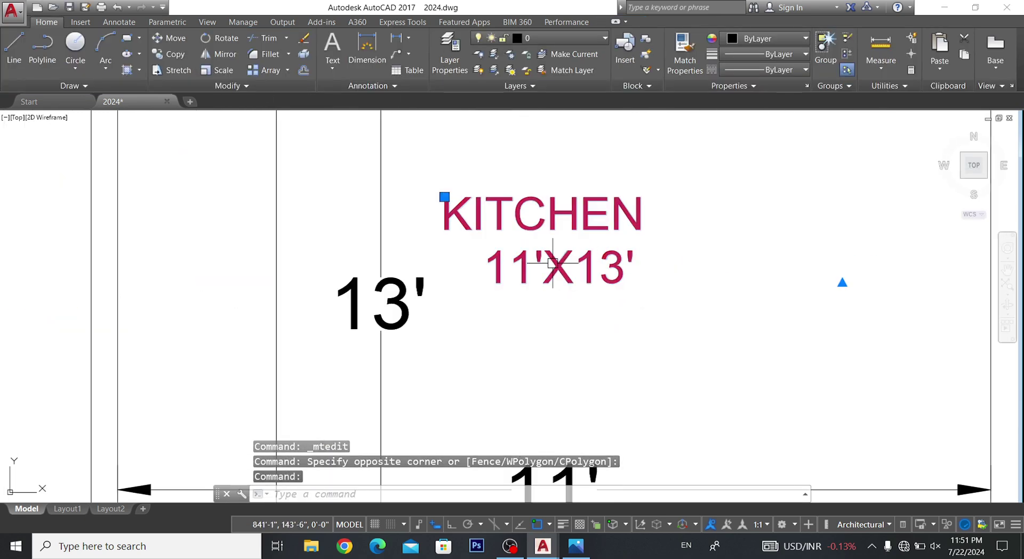
double_click(553, 263)
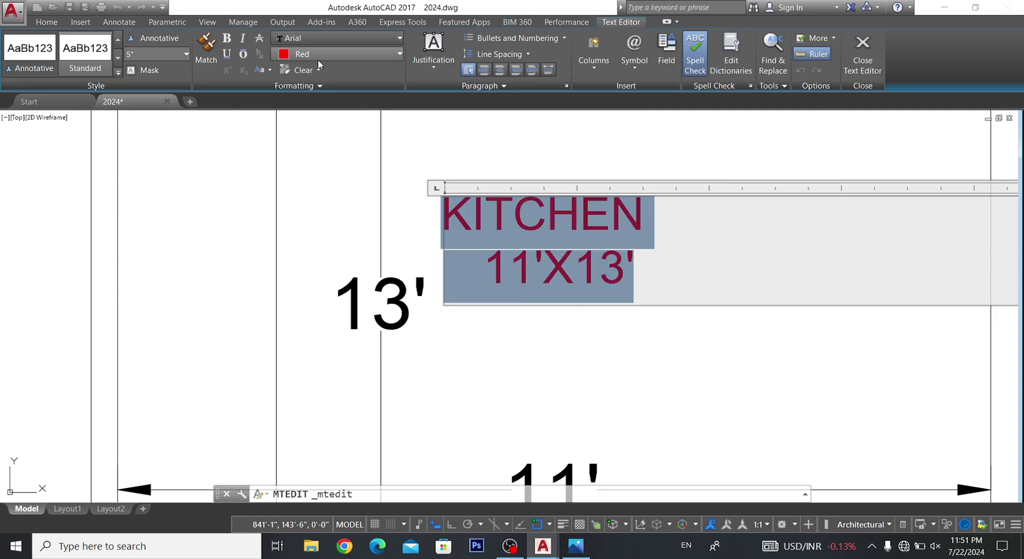
left_click(341, 54)
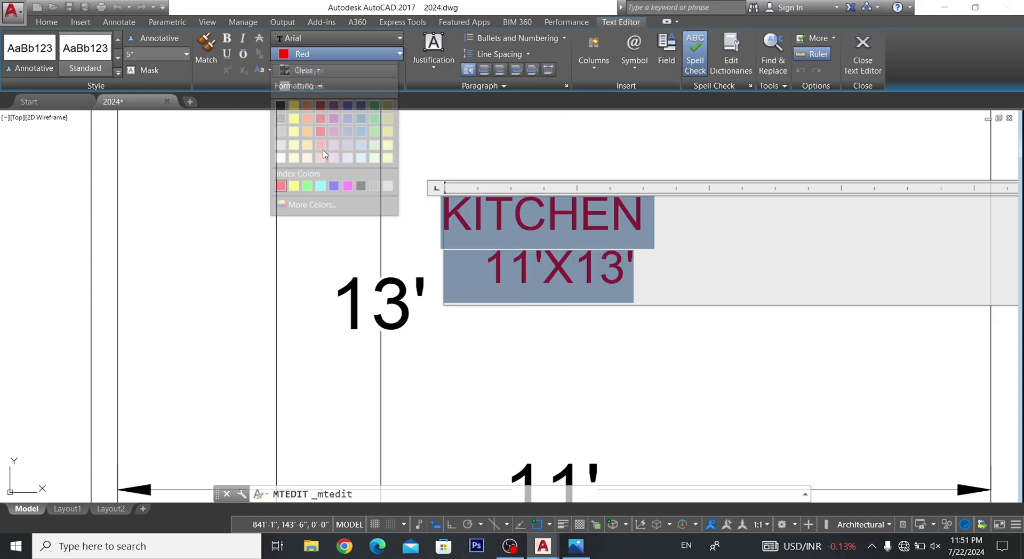
left_click(360, 186)
left_click(338, 276)
scroll(627, 283, "down", 5)
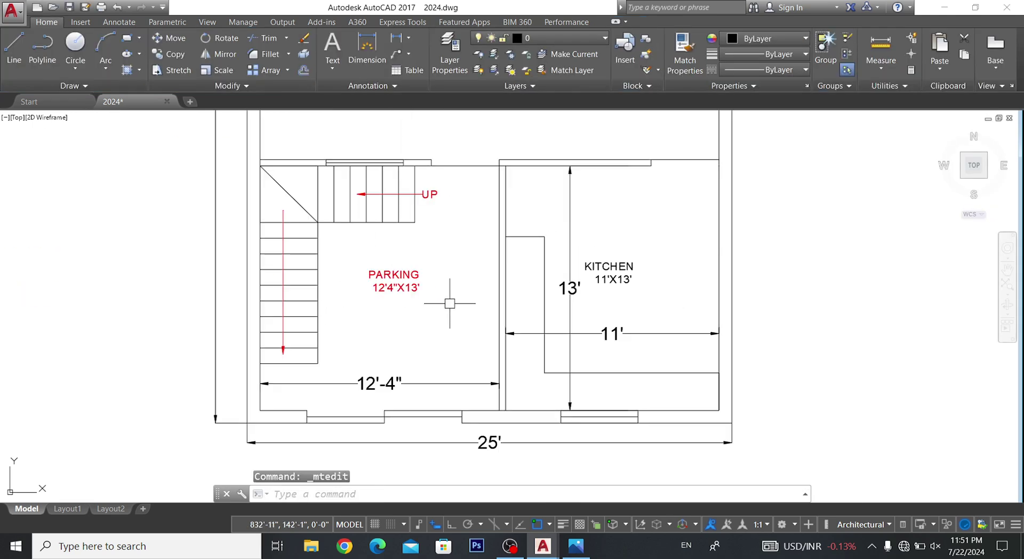
scroll(427, 299, "up", 4)
- Make the PARKING 12'4"X13' label black
double_click(386, 273)
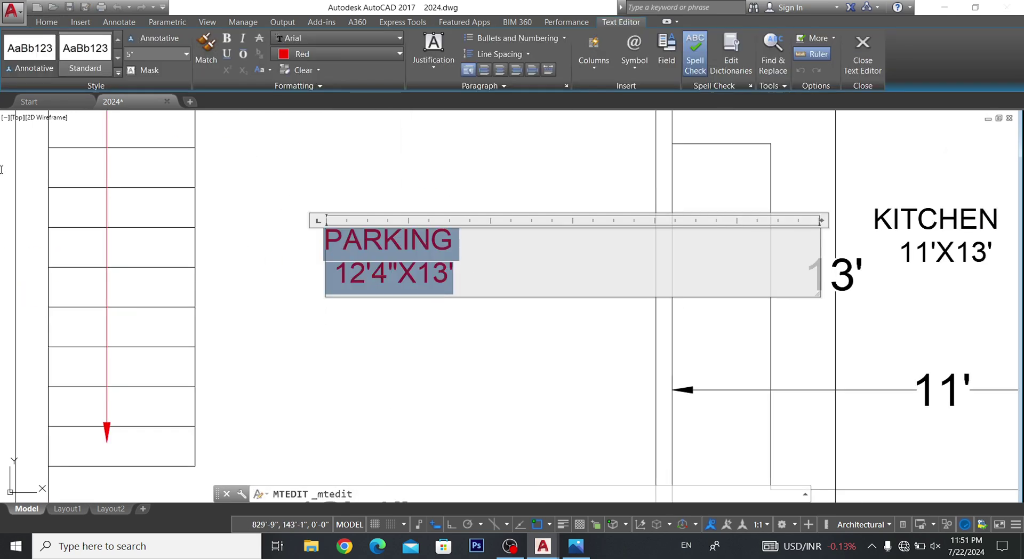
left_click(320, 54)
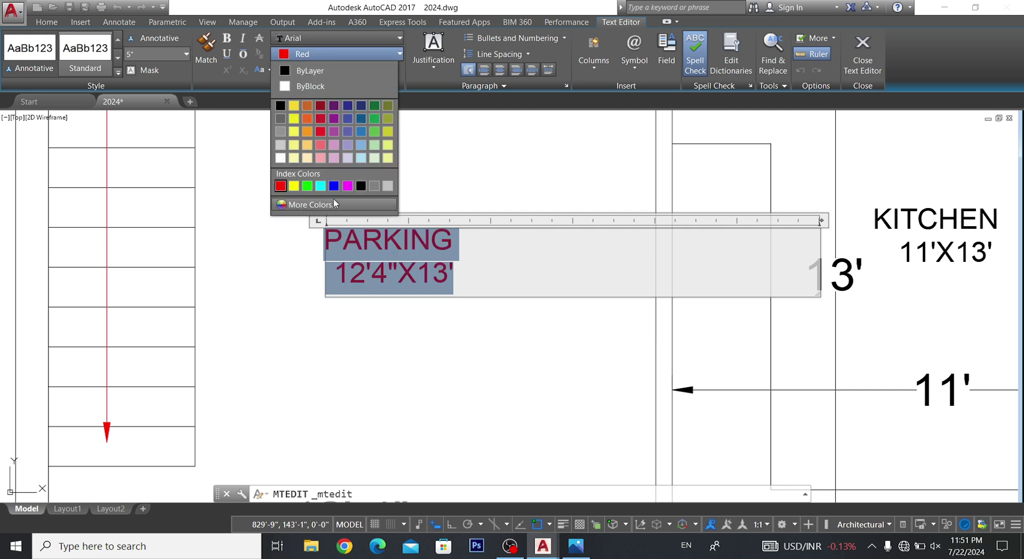
left_click(361, 186)
left_click(398, 370)
- Erase the kitchen's 11' and 13' dimensions
scroll(398, 370, "down", 3)
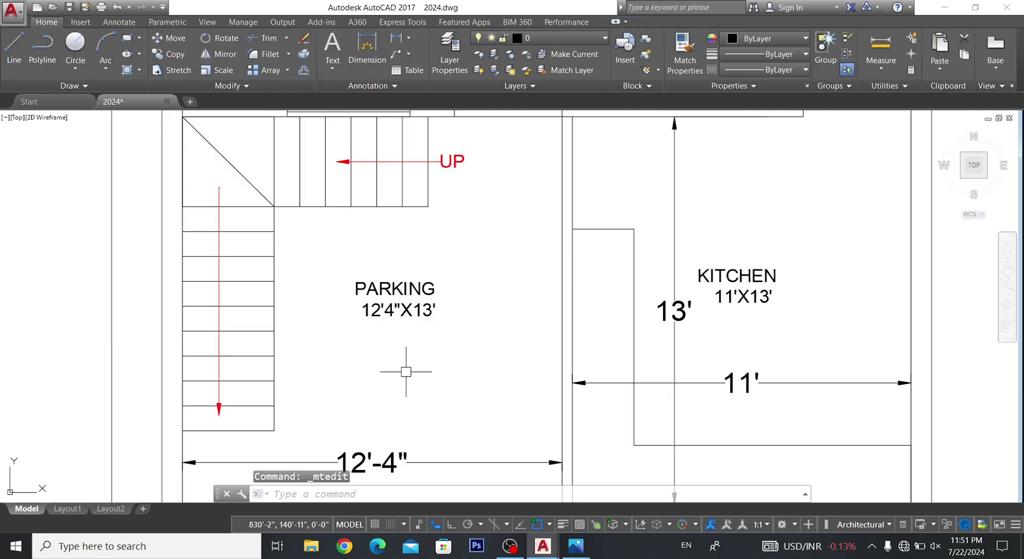
scroll(398, 370, "down", 2)
scroll(411, 285, "up", 1)
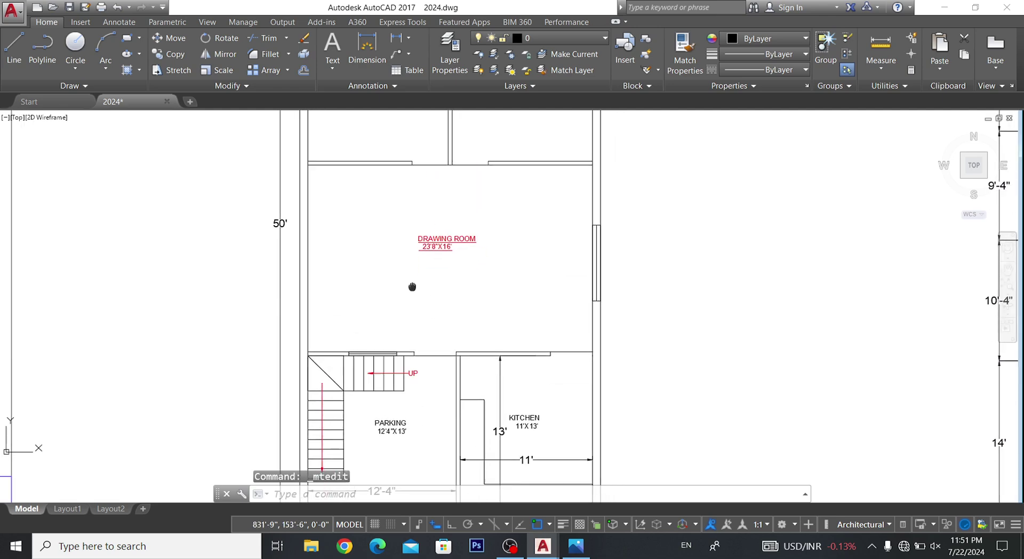
scroll(411, 286, "up", 1)
scroll(468, 189, "up", 2)
scroll(468, 189, "up", 2)
scroll(454, 281, "up", 2)
left_click(454, 281)
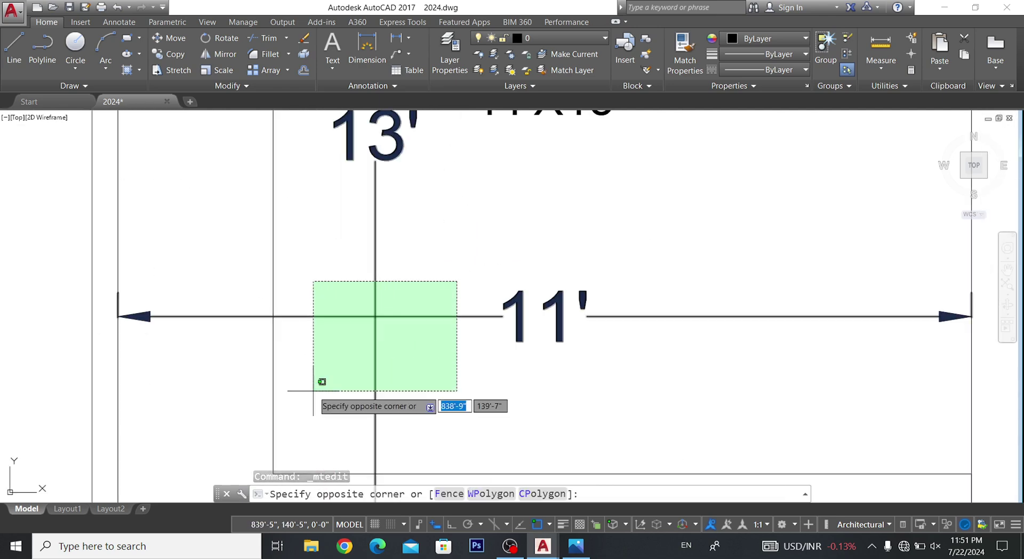
left_click(336, 341)
key("Delete")
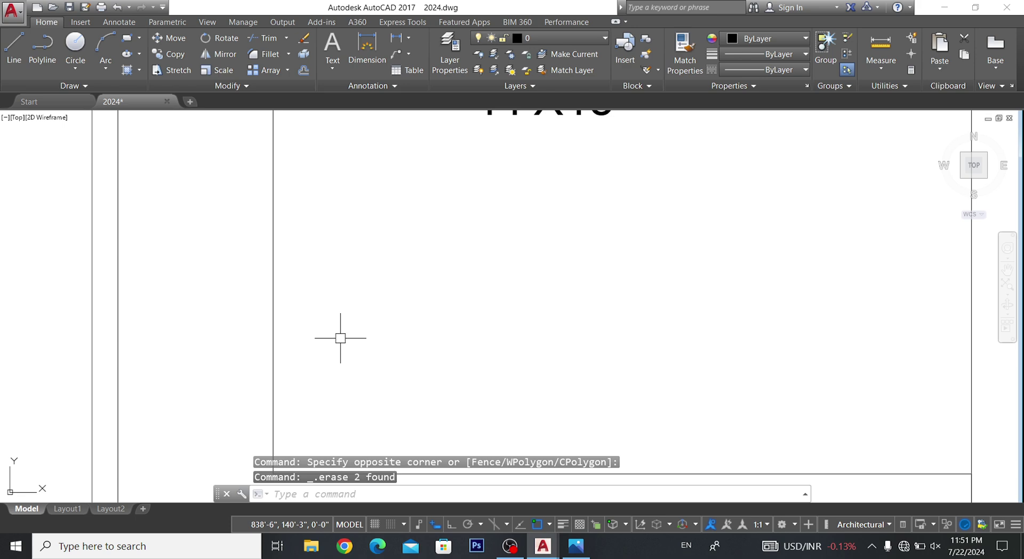
- Erase the parking's 12'-4" dimension
scroll(340, 338, "down", 3)
scroll(327, 341, "up", 3)
scroll(327, 338, "up", 2)
left_click(323, 334)
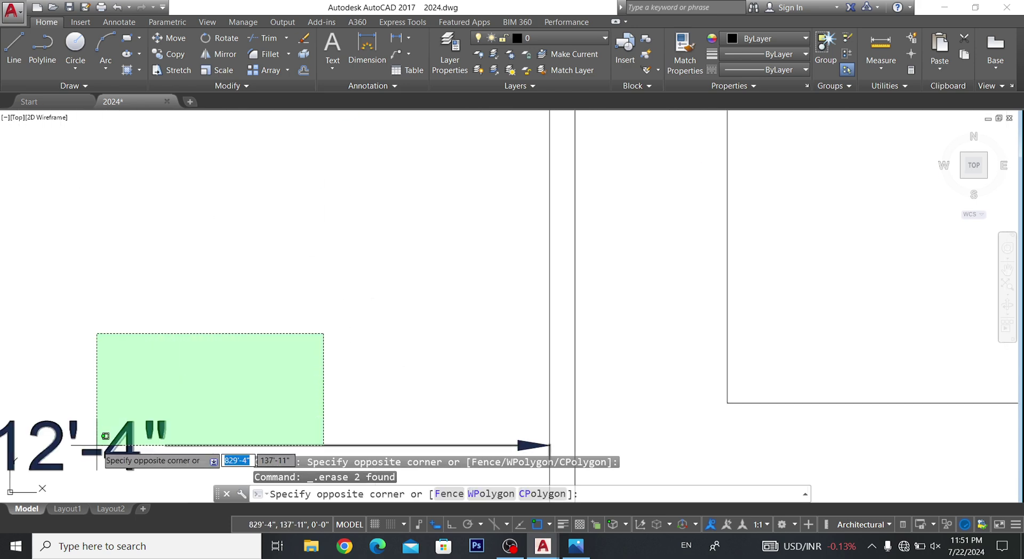
left_click(97, 444)
key("Delete")
- Pan and zoom the view to bring the DRAWING ROOM label into view
scroll(355, 311, "down", 5)
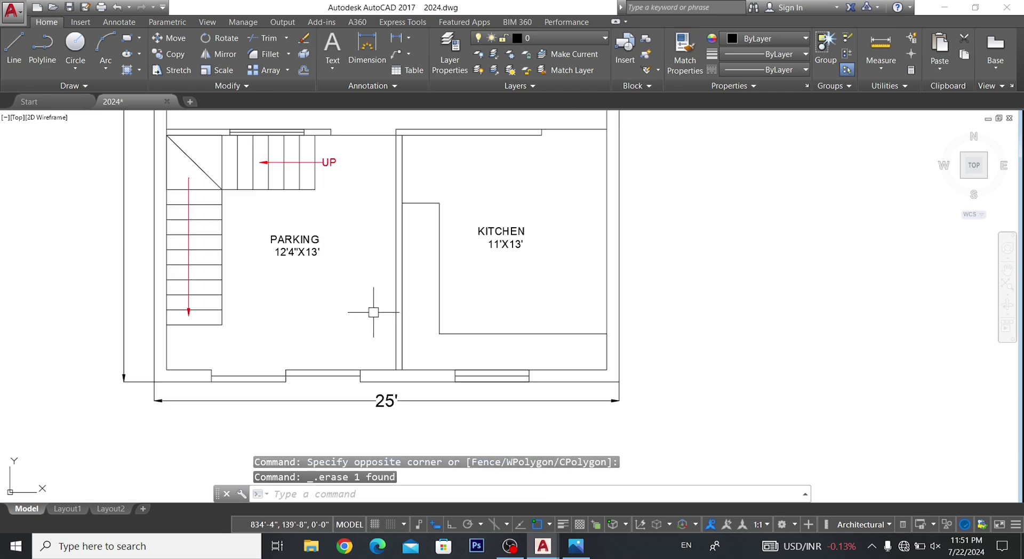
scroll(476, 347, "down", 2)
scroll(463, 264, "down", 1)
scroll(464, 263, "up", 3)
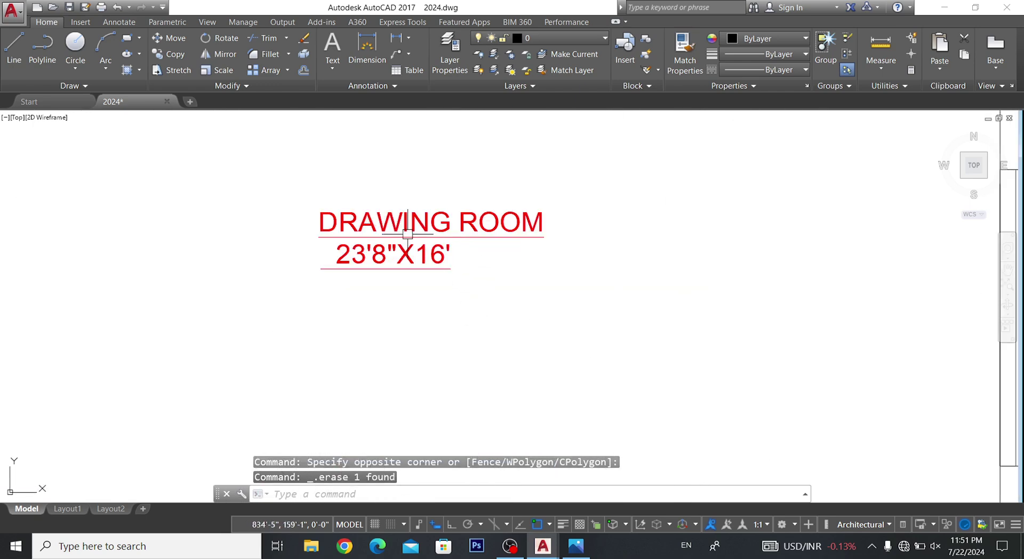
scroll(459, 267, "down", 3)
middle_click_drag(459, 288, 456, 411)
scroll(459, 394, "up", 3)
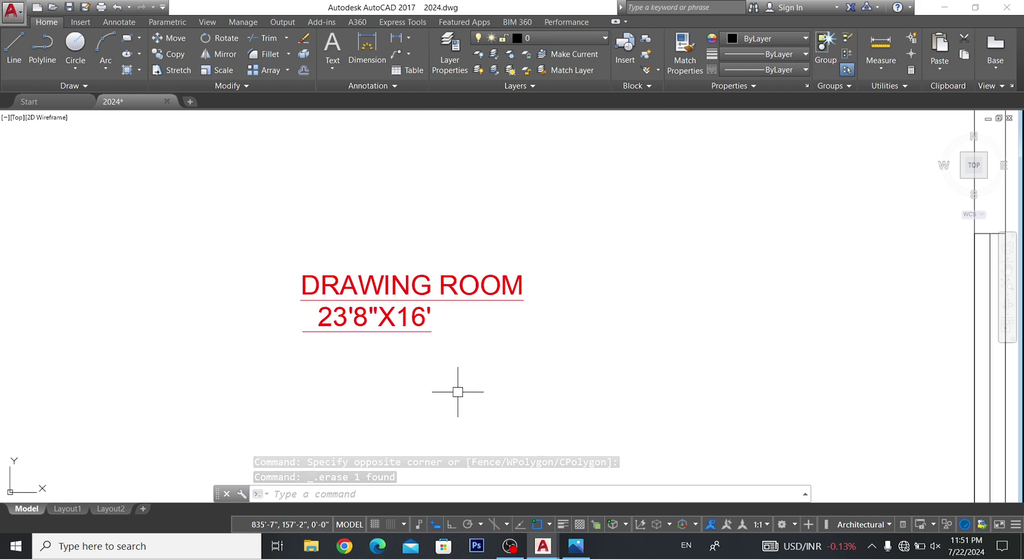
scroll(372, 320, "up", 1)
- Set the DRAWING ROOM 23'8"X16' label's text colour to black
left_click(371, 318)
left_click(366, 315)
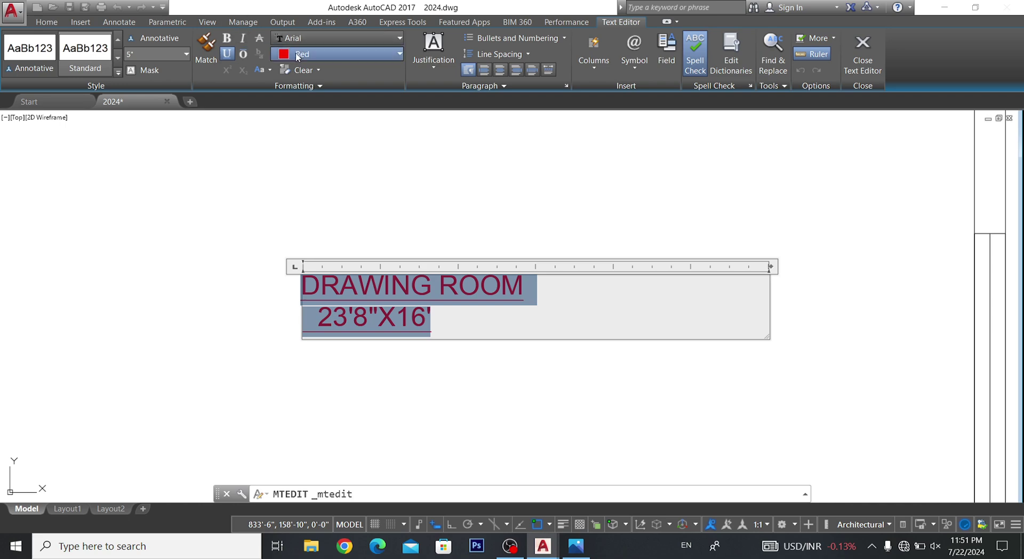
left_click(301, 54)
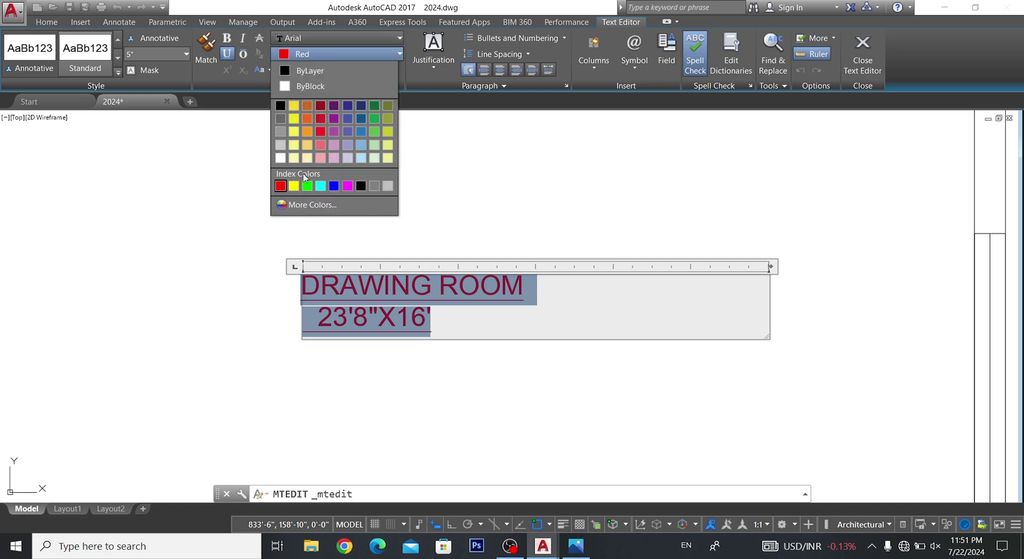
left_click(360, 185)
left_click(546, 189)
scroll(434, 360, "up", 5)
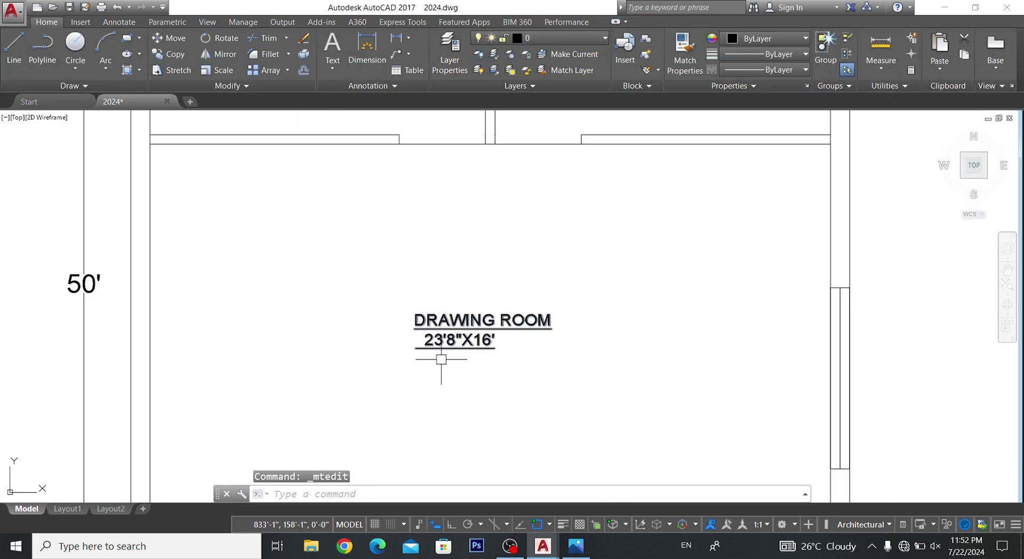
scroll(441, 354, "up", 8)
- Reopen the DRAWING ROOM label and leave the editor without further changes
left_click(443, 337)
double_click(443, 337)
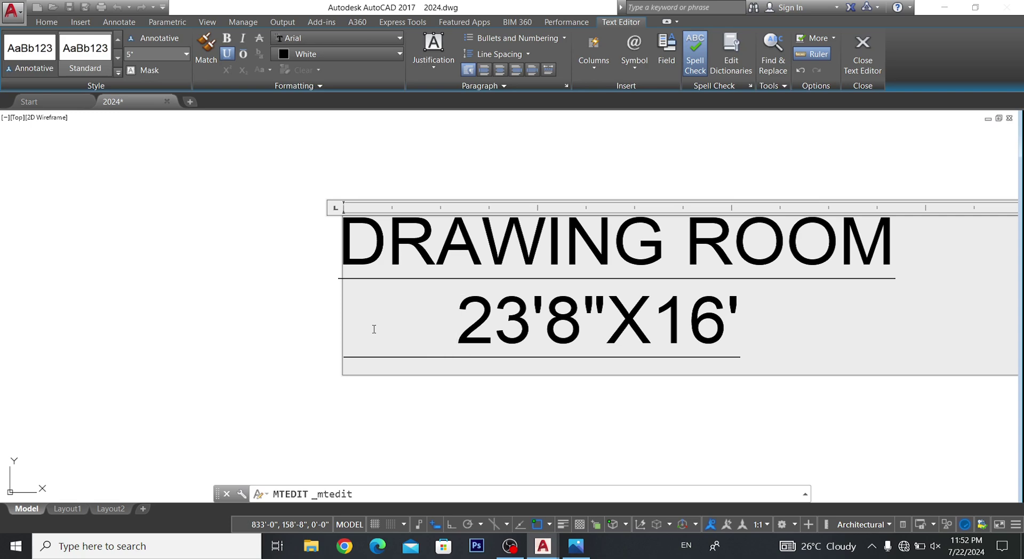
key("Escape")
scroll(415, 311, "down", 5)
scroll(415, 311, "down", 2)
scroll(416, 311, "down", 2)
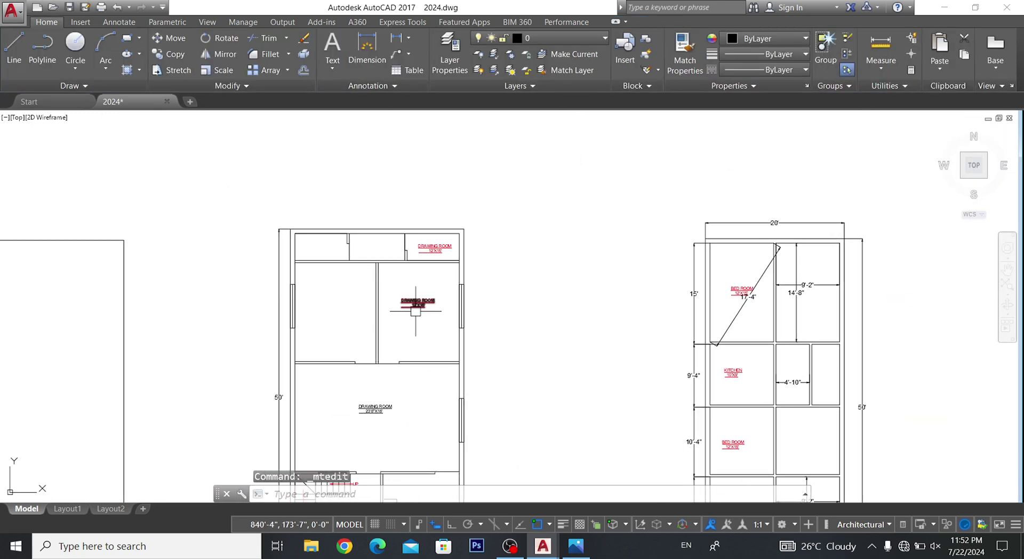
scroll(415, 311, "up", 5)
scroll(415, 311, "up", 3)
- Rename the 12'X15' DRAWING ROOM label to BED ROOM, removing the extra indent
left_click(407, 253)
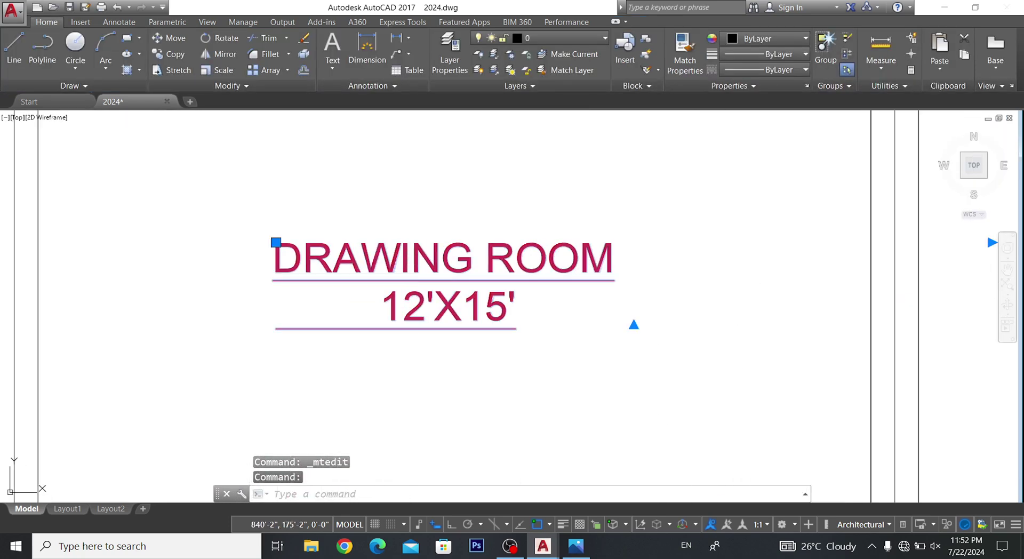
double_click(485, 259)
left_click_drag(485, 261, 172, 261)
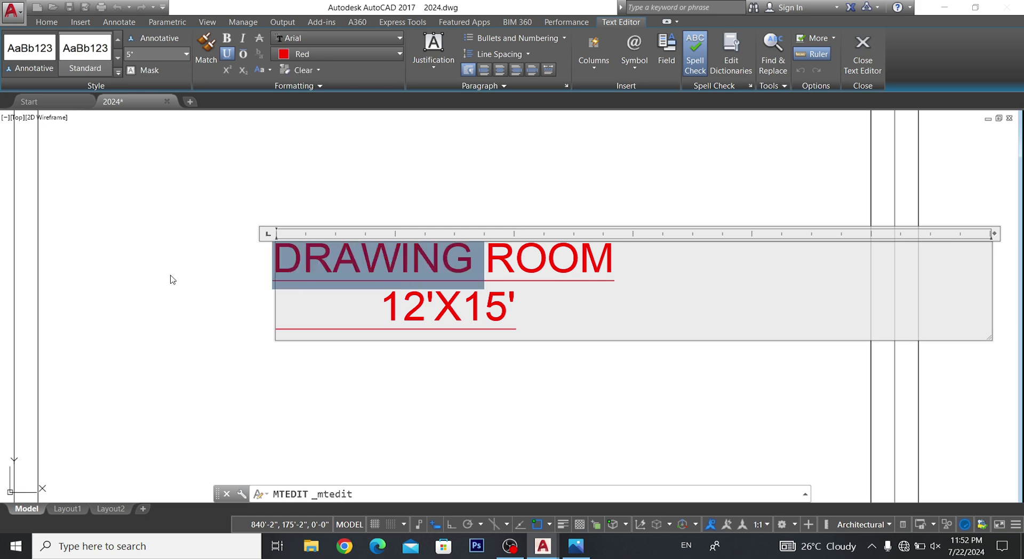
type("BED")
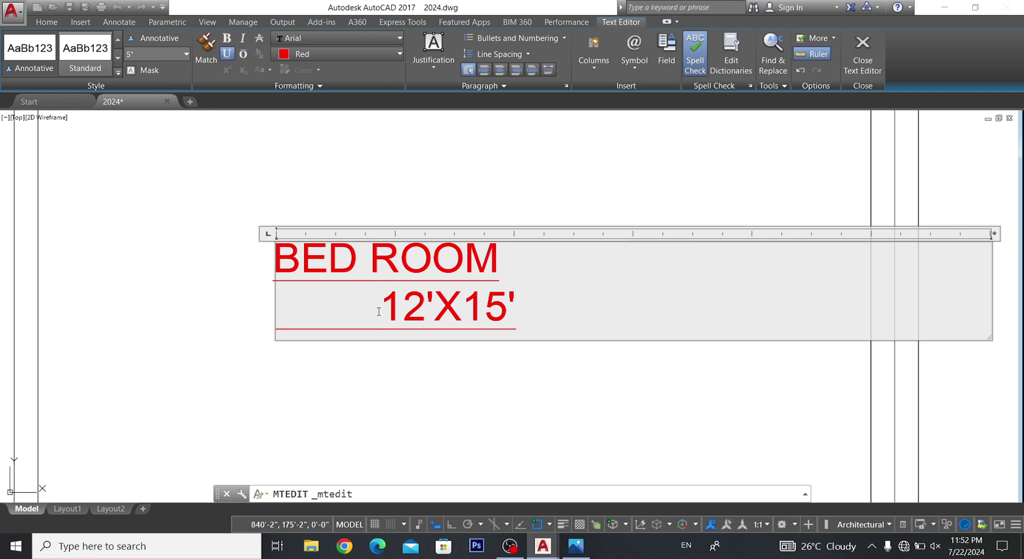
key("BackSpace")
key("BackSpace")
key("BackSpace")
key("BackSpace")
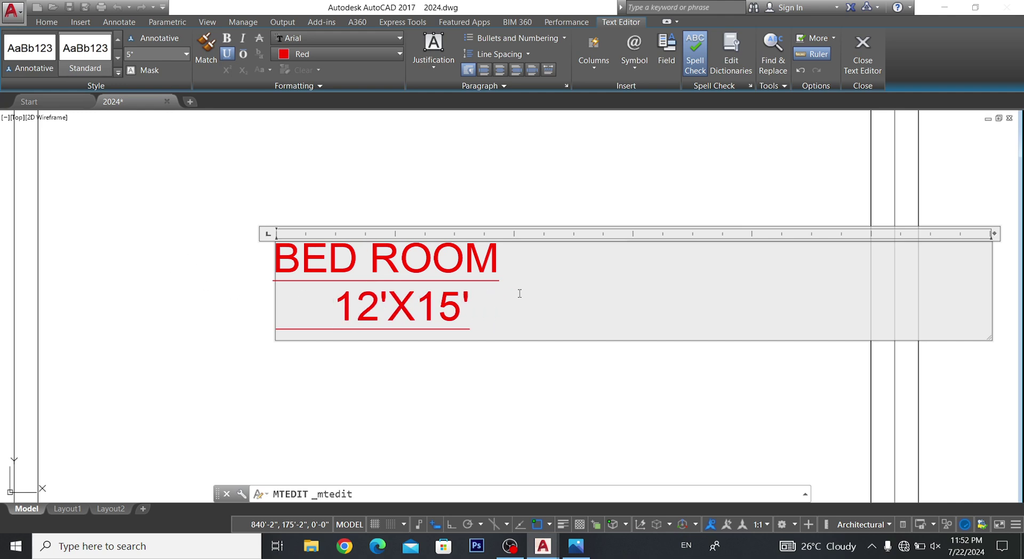
- Remove the BED ROOM label's underline and make it black
key("ctrl+a")
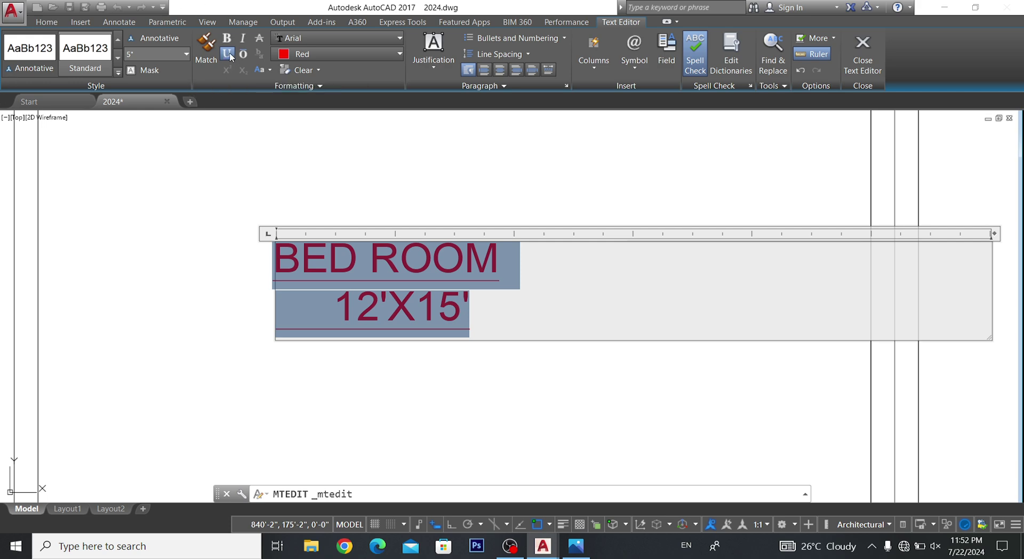
left_click(228, 54)
left_click(336, 54)
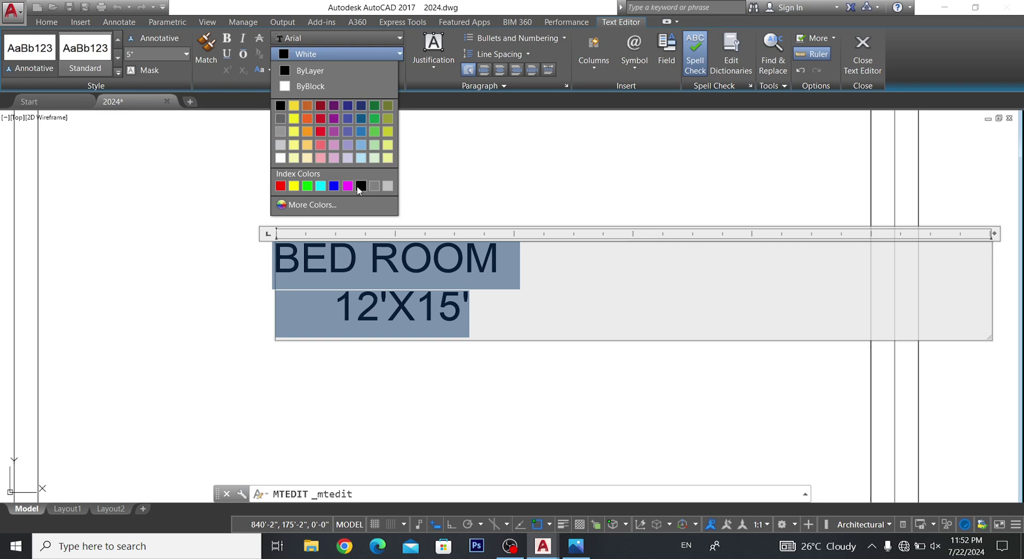
left_click(360, 186)
left_click(533, 405)
scroll(480, 320, "down", 5)
scroll(512, 245, "up", 5)
scroll(512, 245, "up", 3)
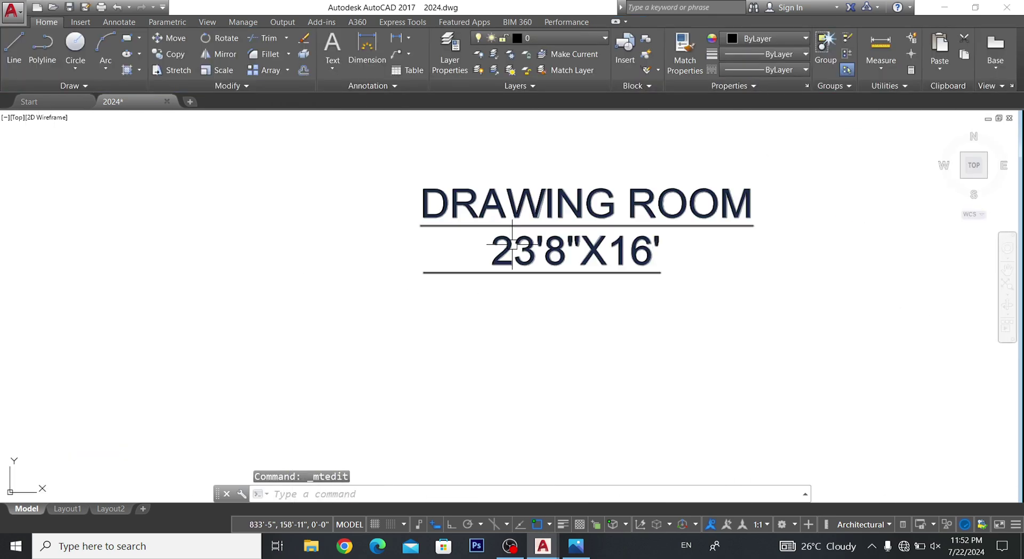
- Remove the underline from the whole DRAWING ROOM label
left_click(512, 244)
left_click(722, 253)
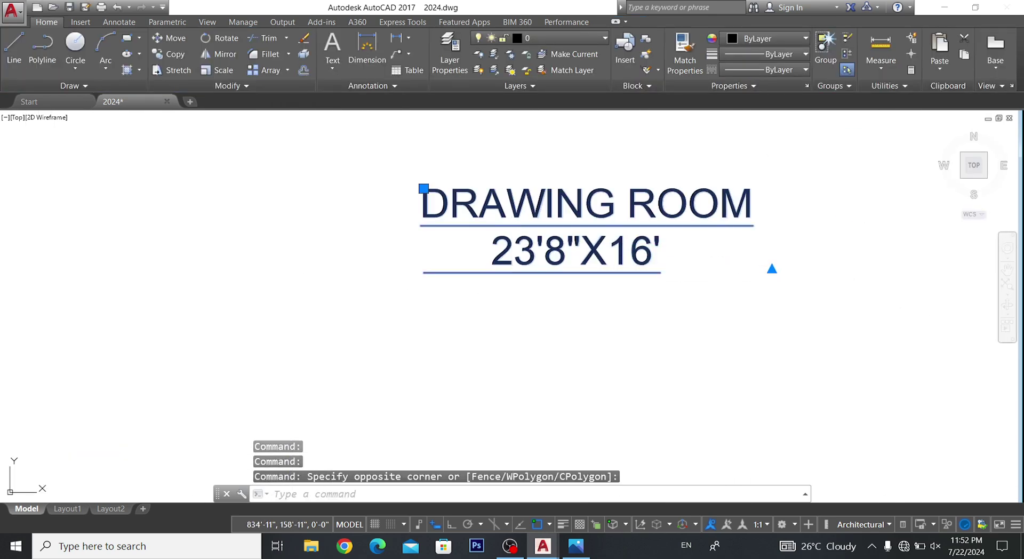
double_click(576, 235)
key("ctrl+a")
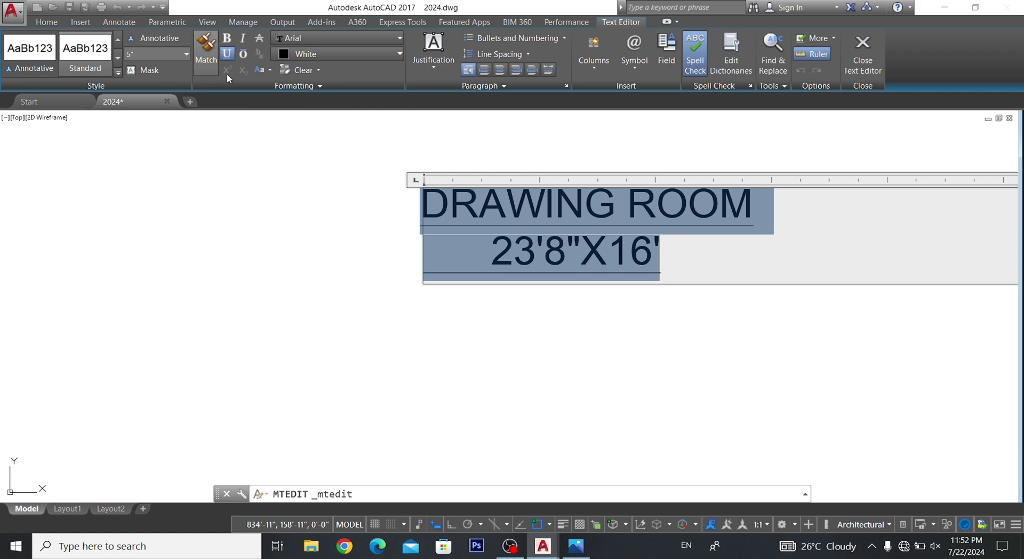
left_click(227, 55)
left_click(265, 265)
- Add a 14'-8" vertical linear dimension from the bedroom's top wall to its bottom wall
scroll(288, 309, "down", 3)
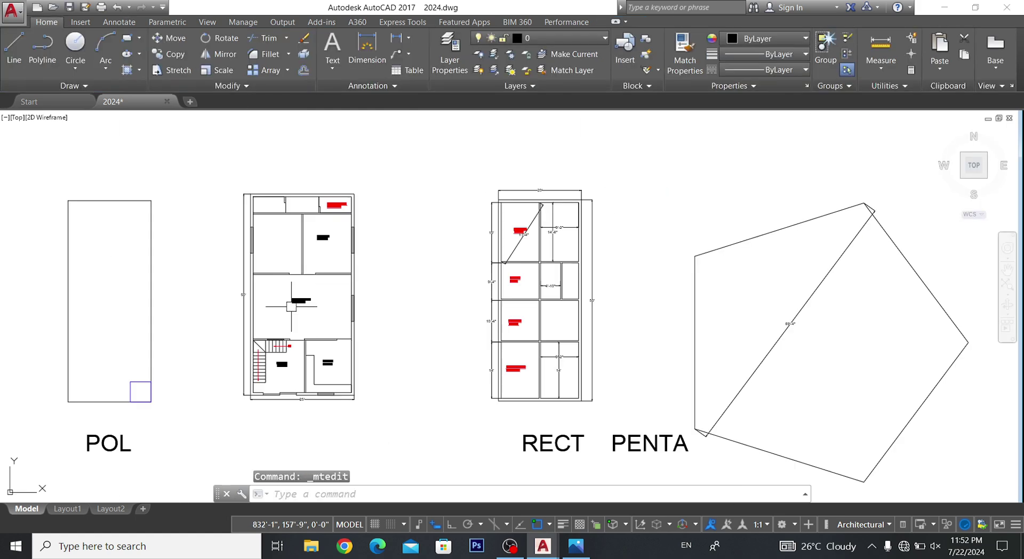
scroll(301, 333, "up", 3)
middle_click_drag(302, 334, 443, 480)
scroll(429, 263, "down", 1)
scroll(407, 411, "down", 3)
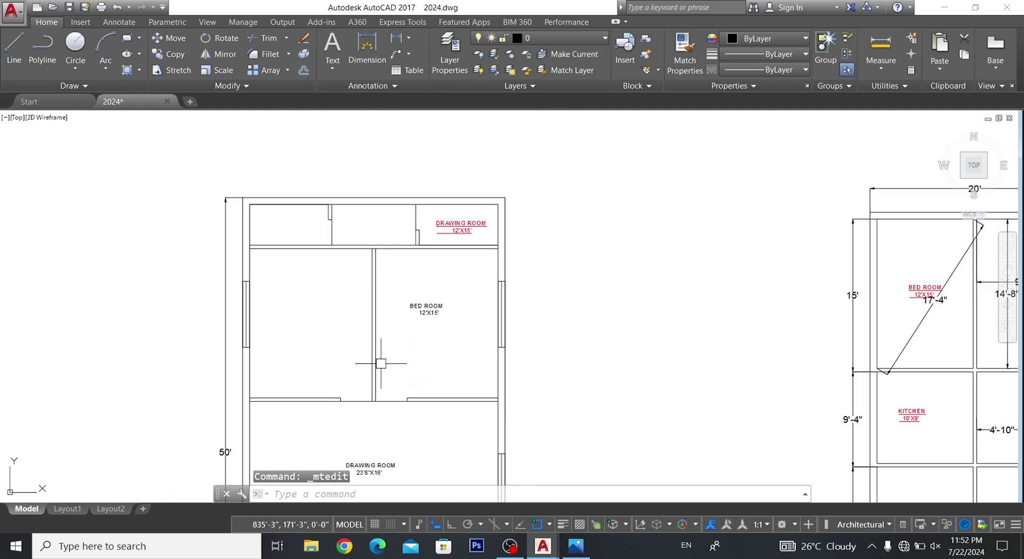
scroll(406, 382, "up", 5)
scroll(404, 384, "down", 2)
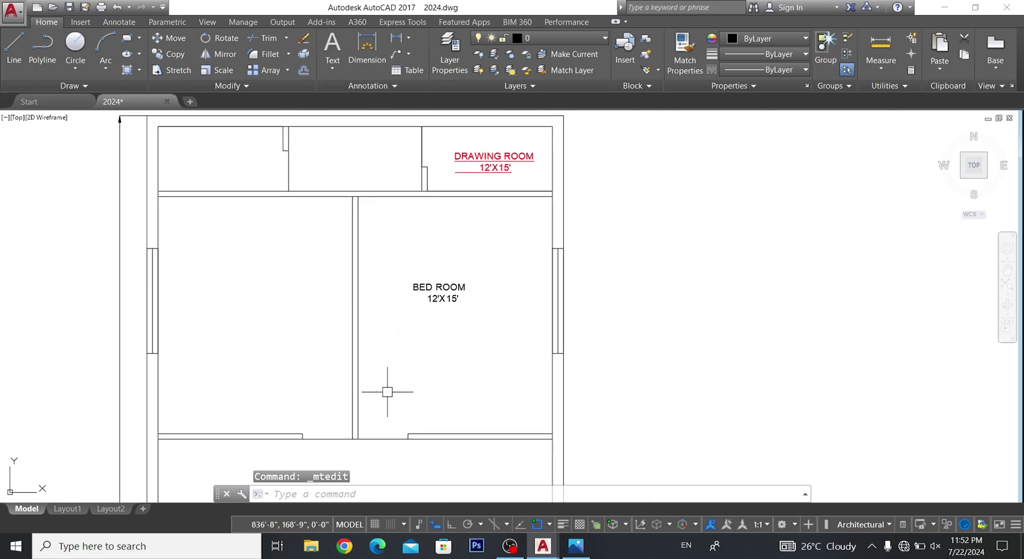
scroll(387, 392, "up", 2)
scroll(387, 385, "down", 2)
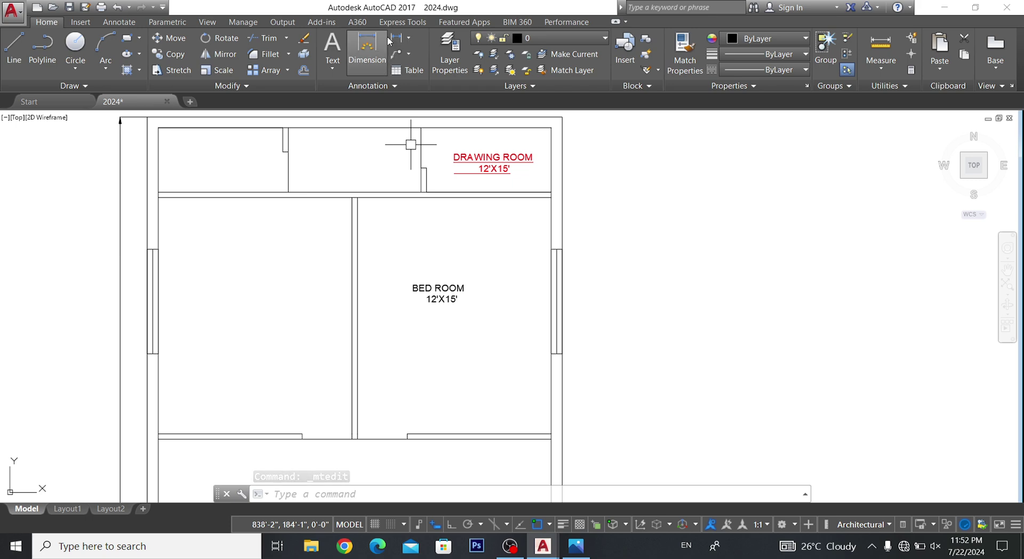
left_click(366, 51)
left_click(400, 45)
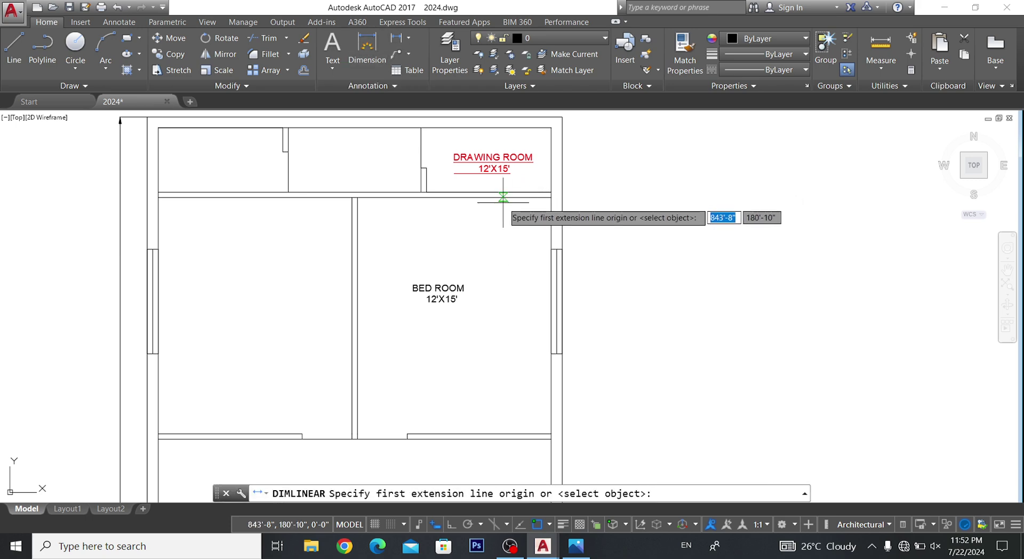
left_click(504, 198)
left_click(491, 433)
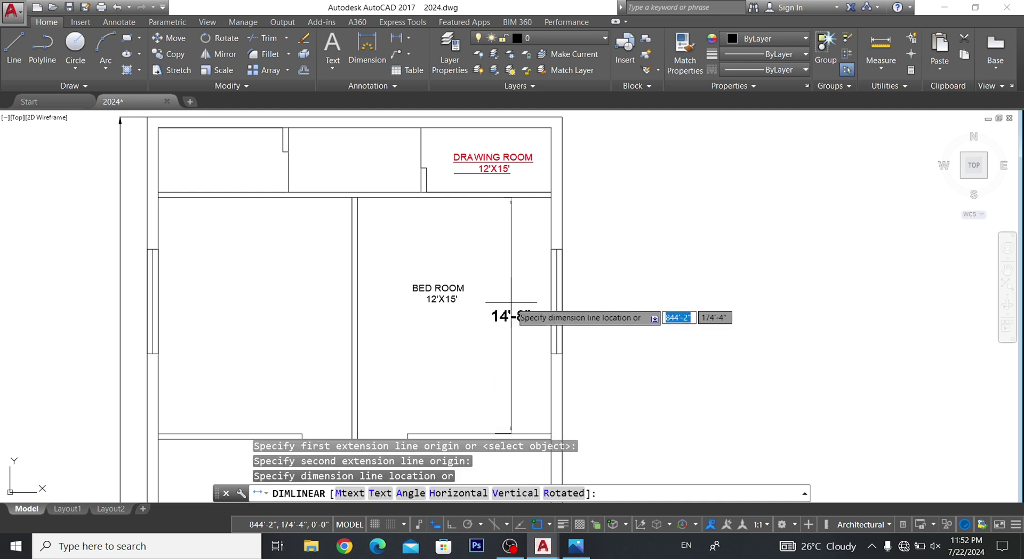
left_click(511, 315)
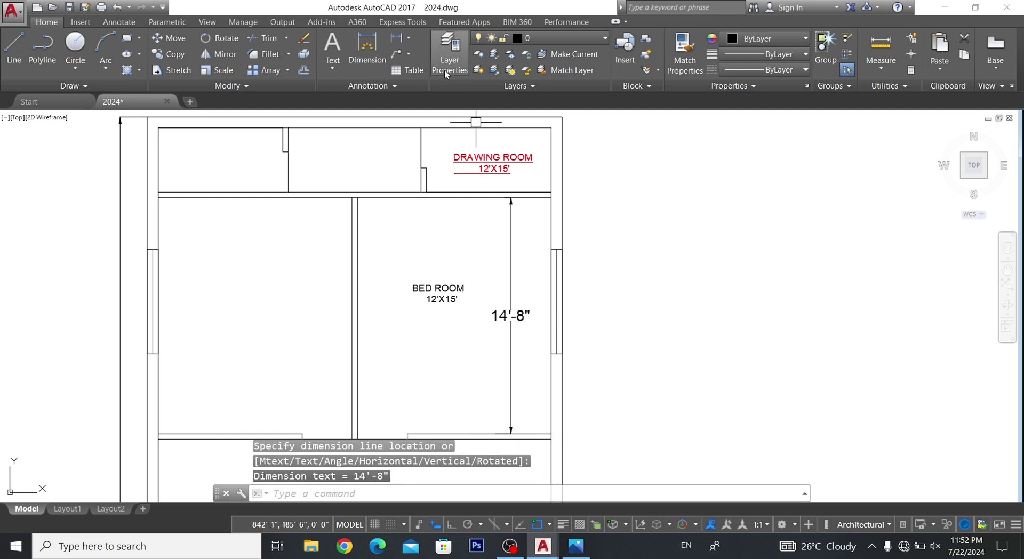
- Add an 11'-8" horizontal linear dimension between the bedroom's left and right walls
left_click(397, 46)
left_click(357, 370)
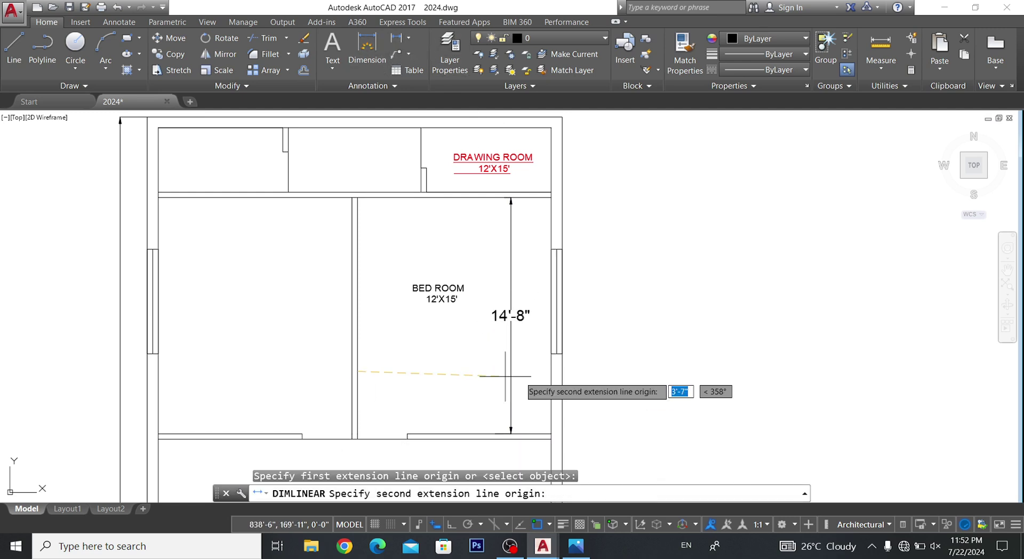
left_click(546, 375)
left_click(426, 359)
scroll(424, 320, "up", 4)
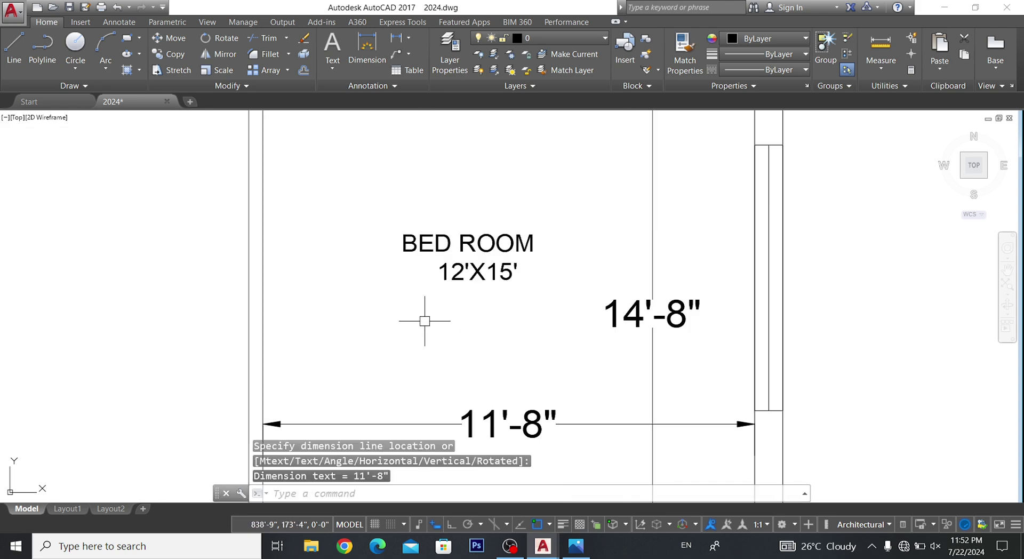
middle_click_drag(424, 321, 429, 259)
- Change the BED ROOM label's size line from 12'X15' to 11'8"X14'8"
double_click(450, 216)
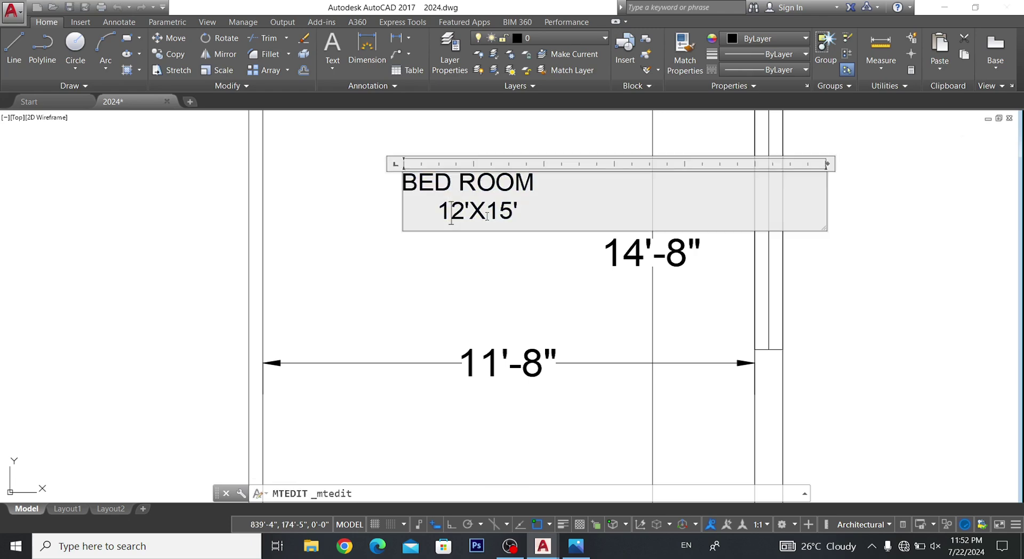
left_click_drag(464, 213, 341, 226)
type("1")
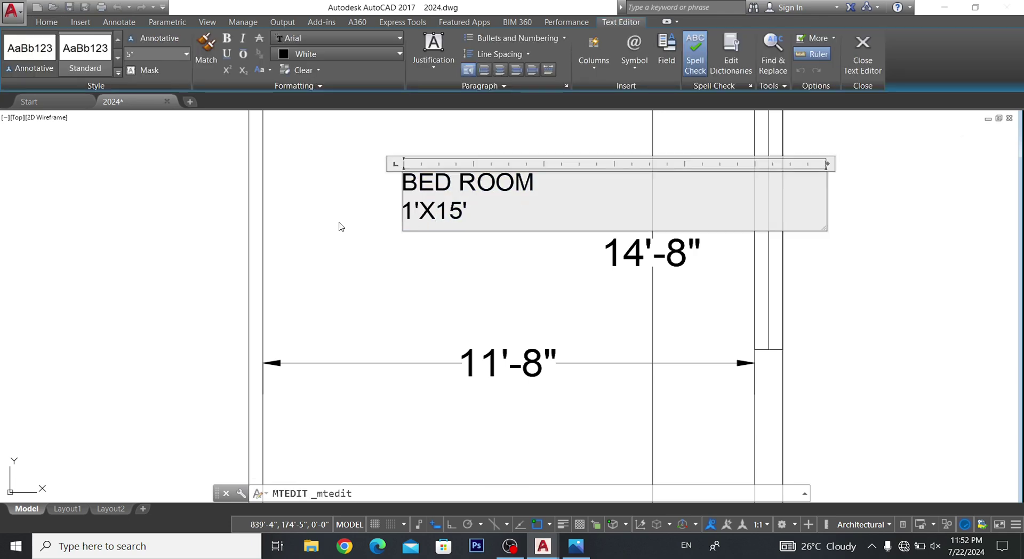
type("1'")
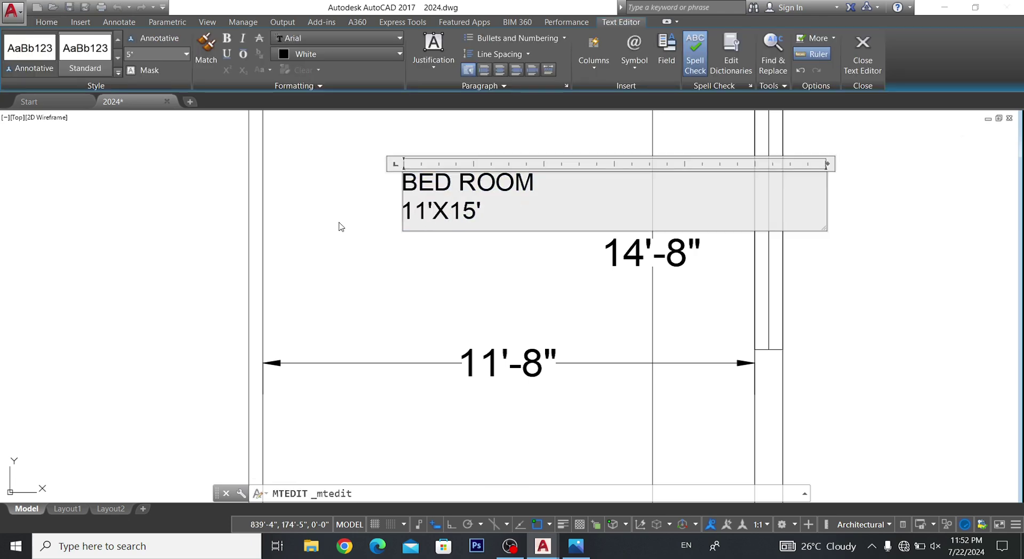
type("8\"X14")
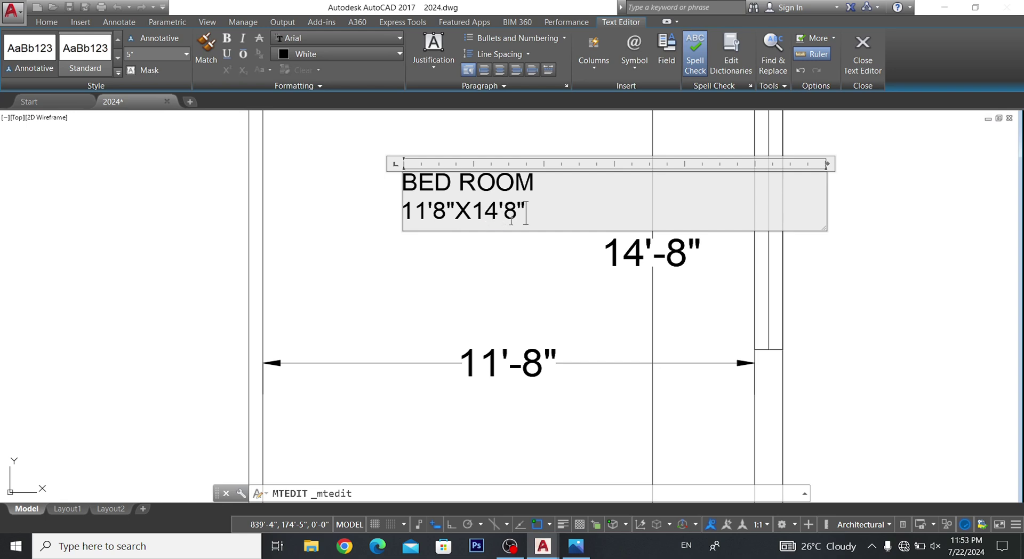
left_click(543, 253)
- Erase the bedroom's 14'-8" and 11'-8" dimensions
left_click(686, 283)
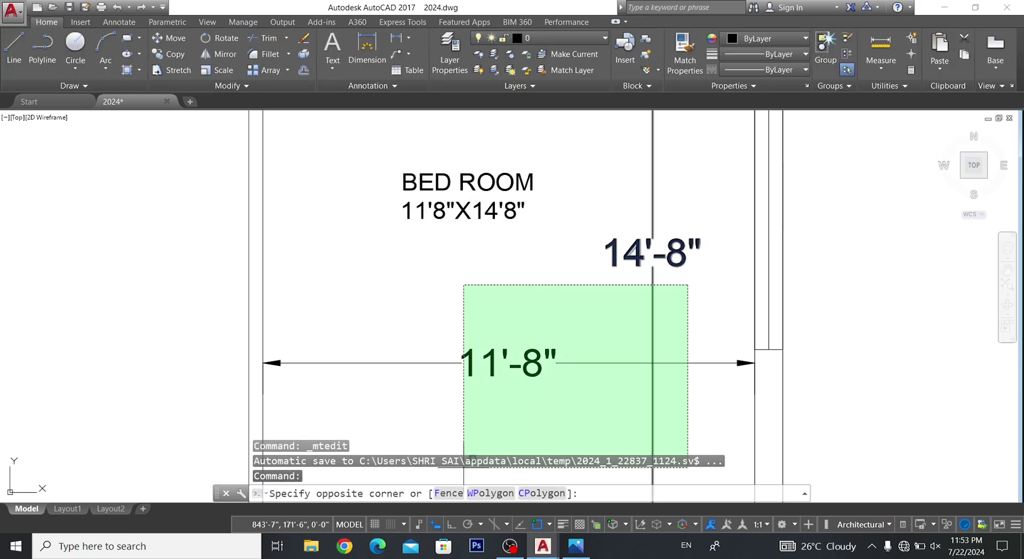
left_click(464, 380)
key("Delete")
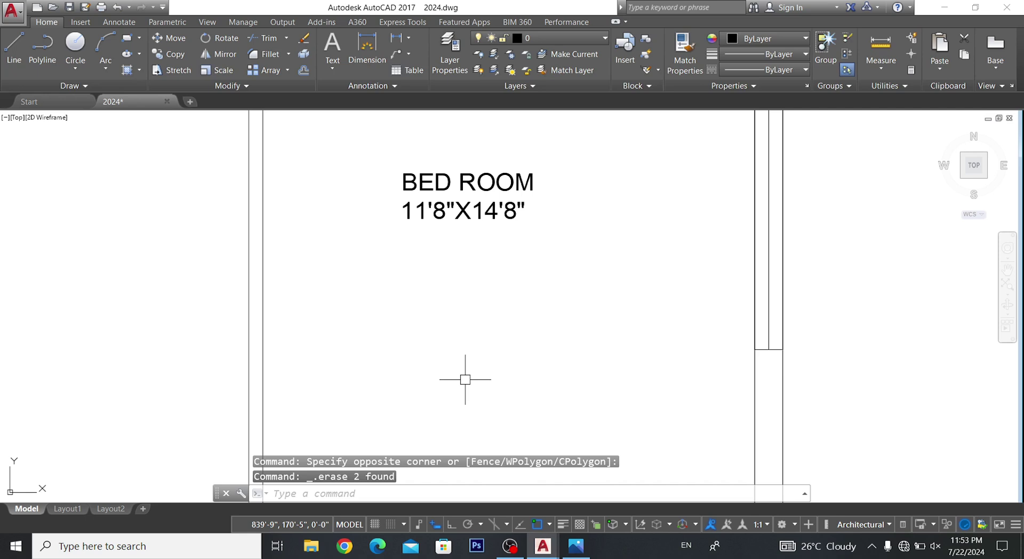
scroll(578, 312, "down", 4)
- Copy the BED ROOM 11'8"X14'8" label into the neighbouring left-hand room
left_click(549, 262)
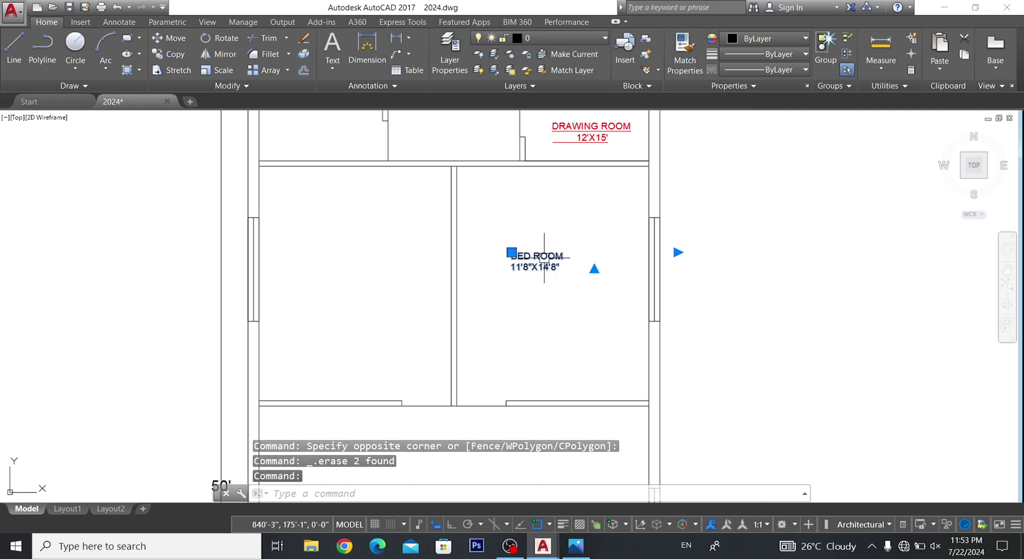
key("Return")
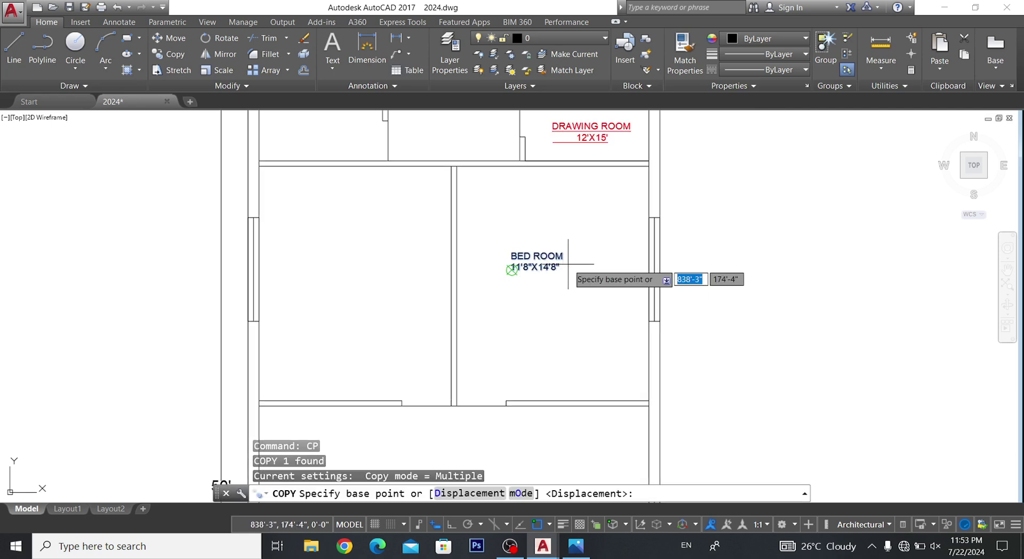
left_click(659, 234)
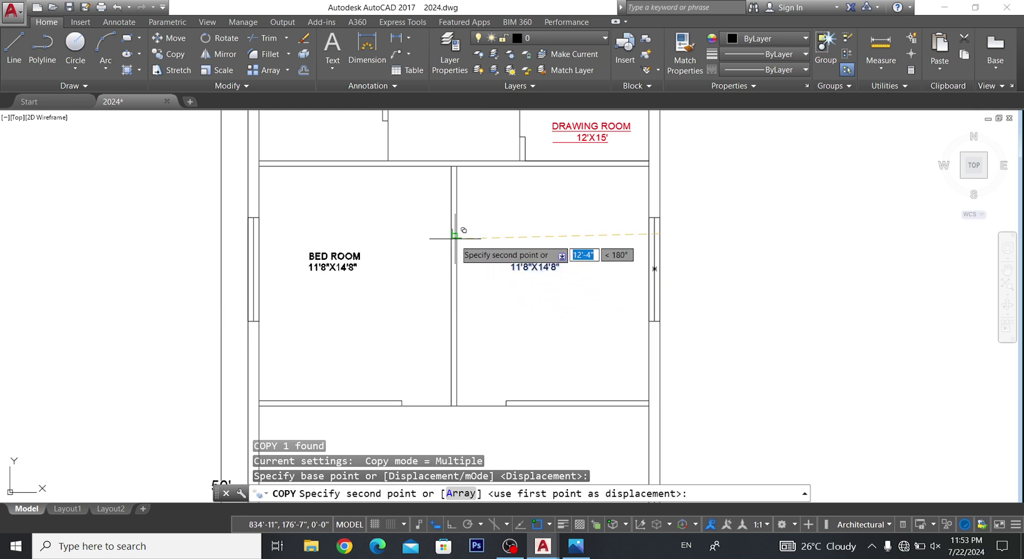
left_click(470, 245)
key("Escape")
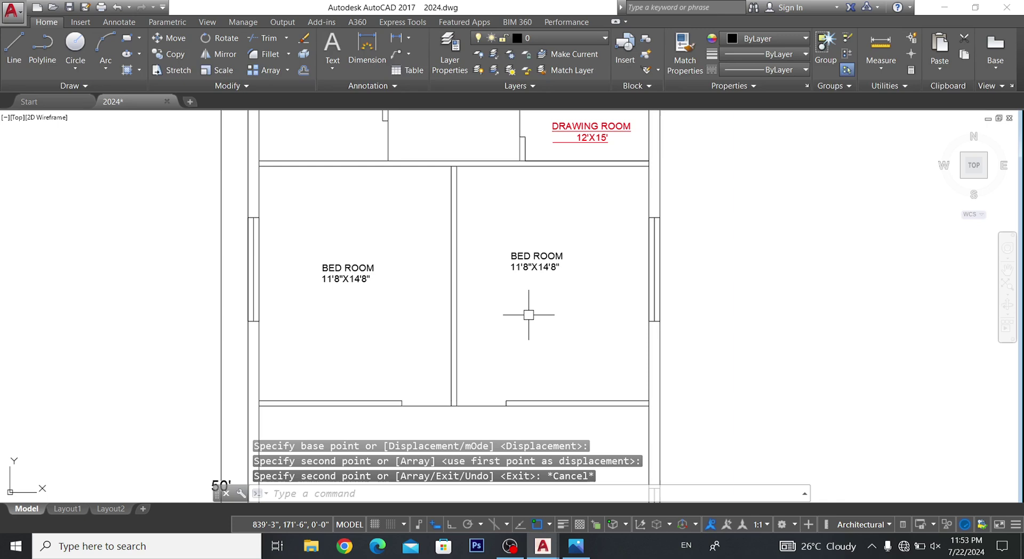
scroll(525, 319, "down", 5)
scroll(560, 245, "up", 7)
scroll(491, 269, "up", 1)
- Retype the red DRAWING ROOM 12'X15' label as C TOILET and start a new line beneath it
scroll(493, 283, "up", 3)
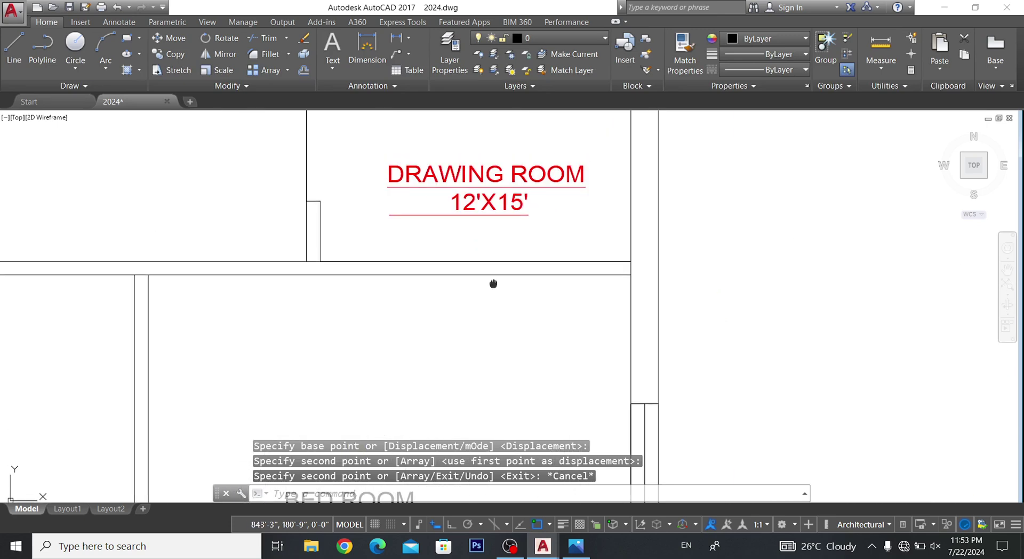
scroll(516, 322, "up", 3)
left_click(514, 315)
double_click(514, 315)
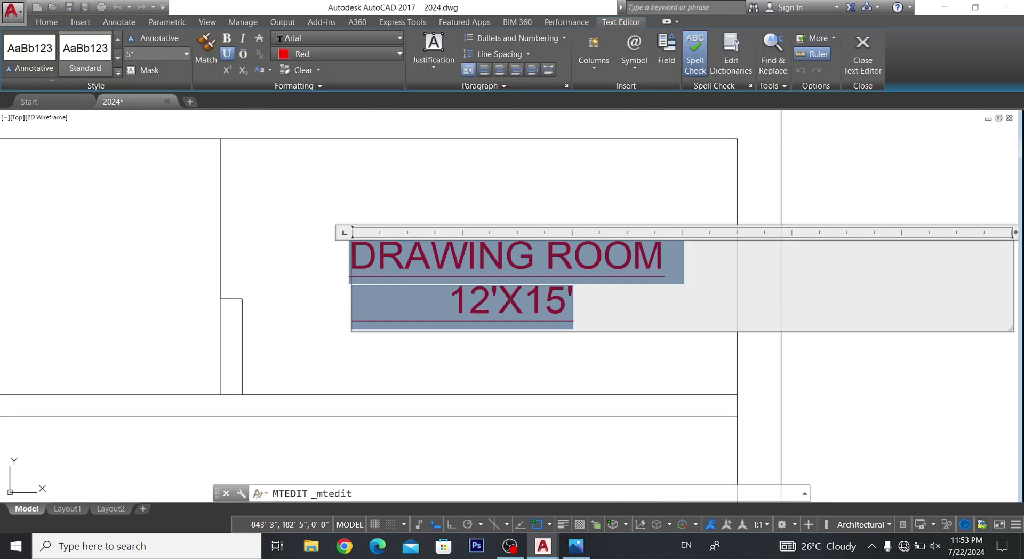
type("C TOILET")
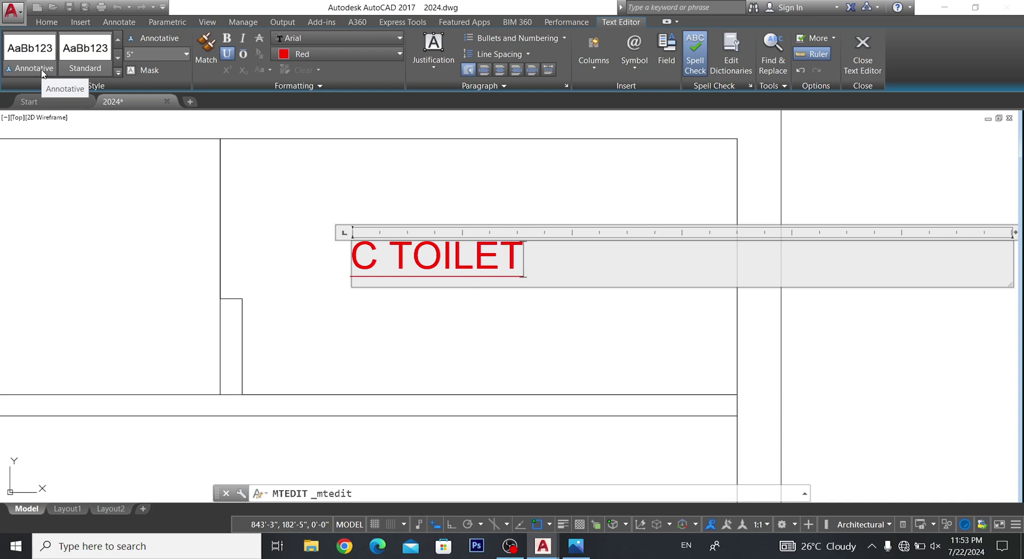
key("Return")
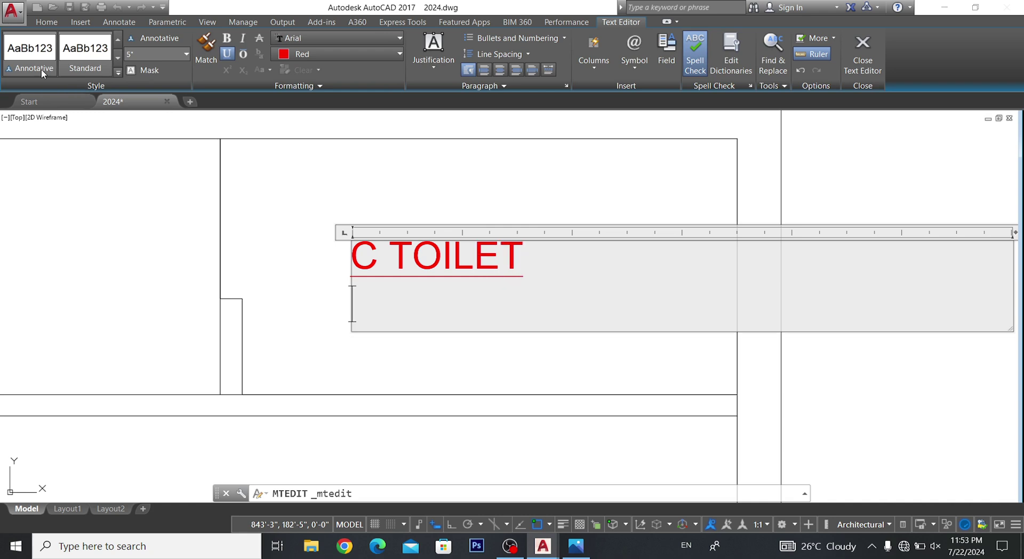
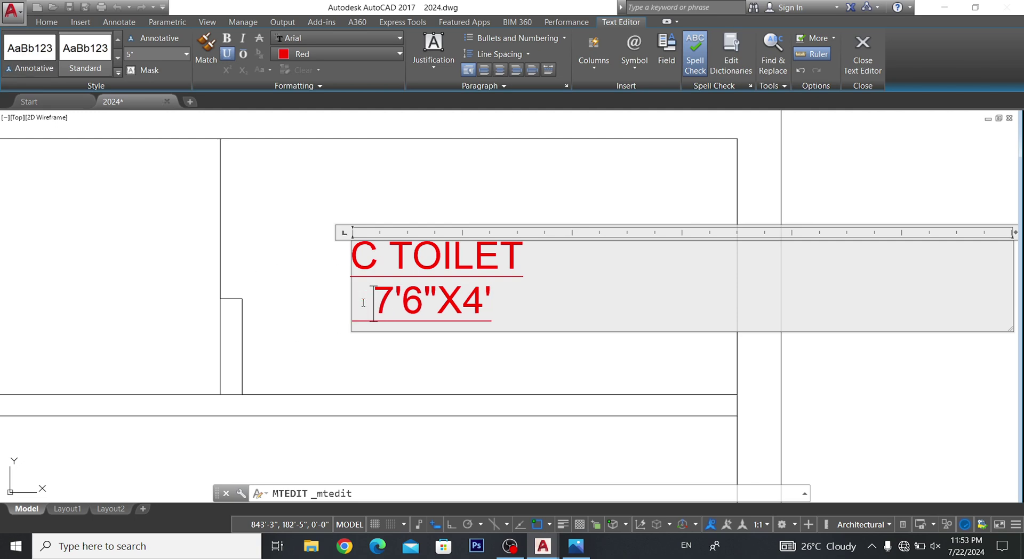
- Make the C TOILET 7'6"X4' label black text with the underline removed
left_click(483, 387)
left_click(377, 254)
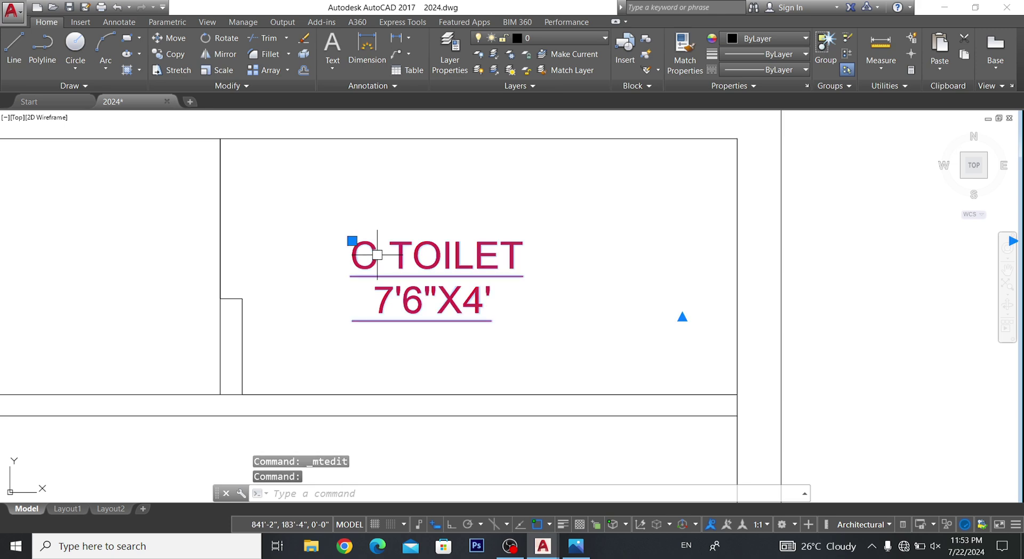
double_click(372, 253)
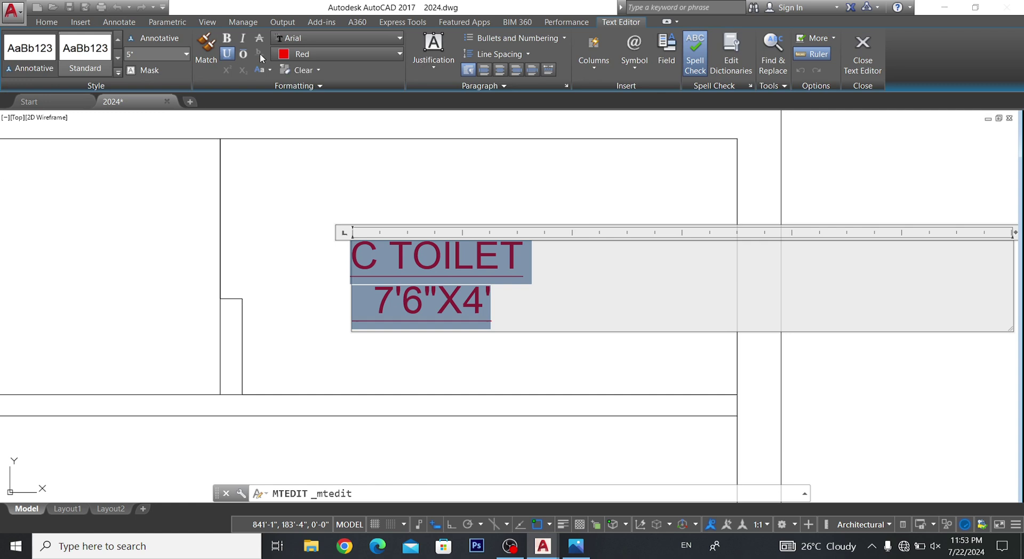
left_click(225, 54)
left_click(341, 54)
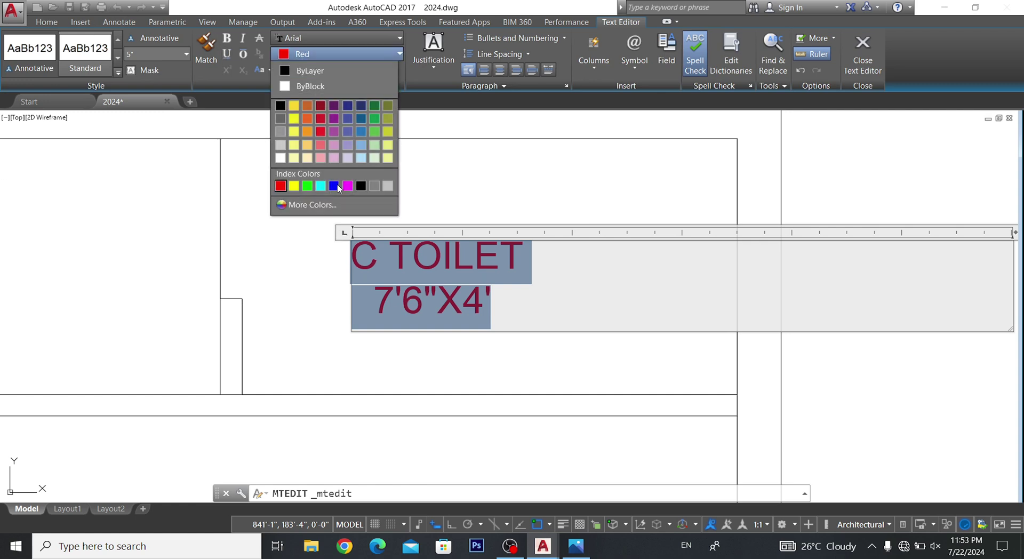
left_click(363, 187)
left_click(586, 358)
- Window-select the C TOILET label and start copying it
left_click(490, 290)
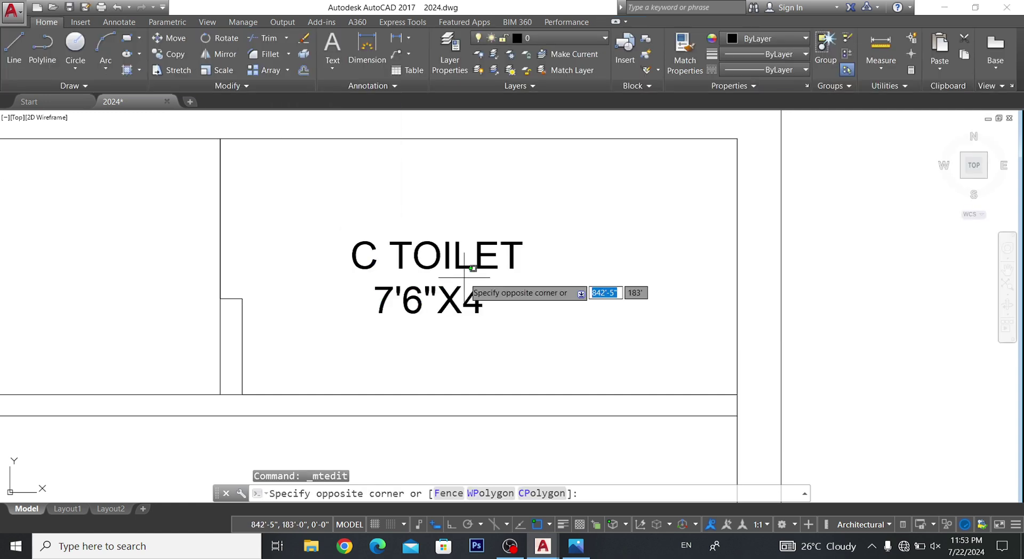
left_click(410, 335)
type("CP")
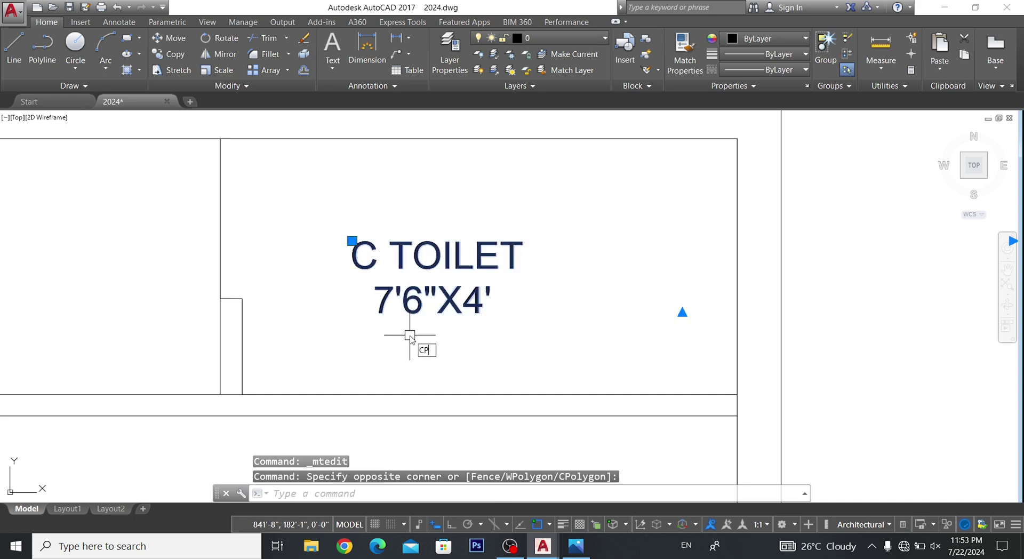
key("Return")
scroll(685, 160, "down", 3)
- Place a copy of the C TOILET label in the other toilet room
left_click(702, 264)
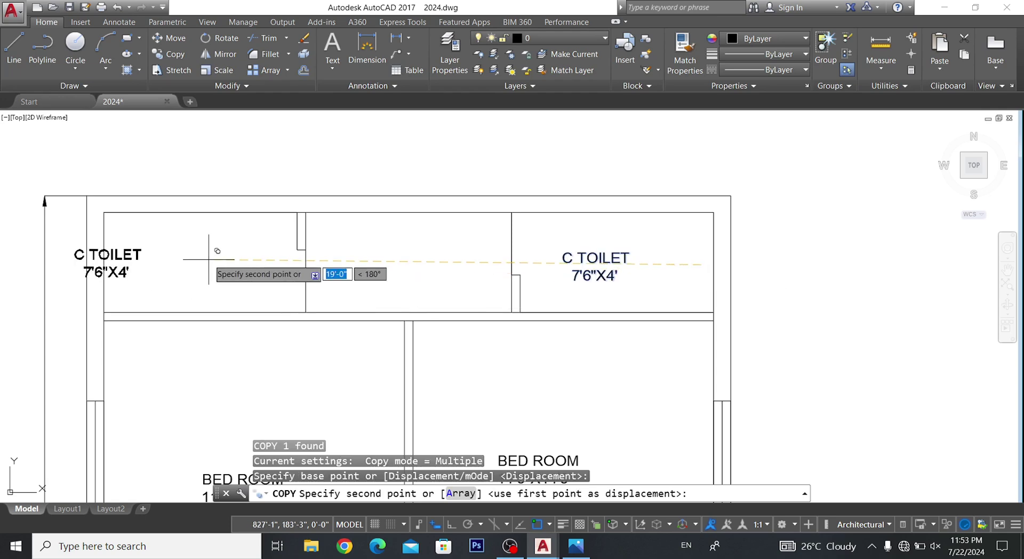
left_click(301, 260)
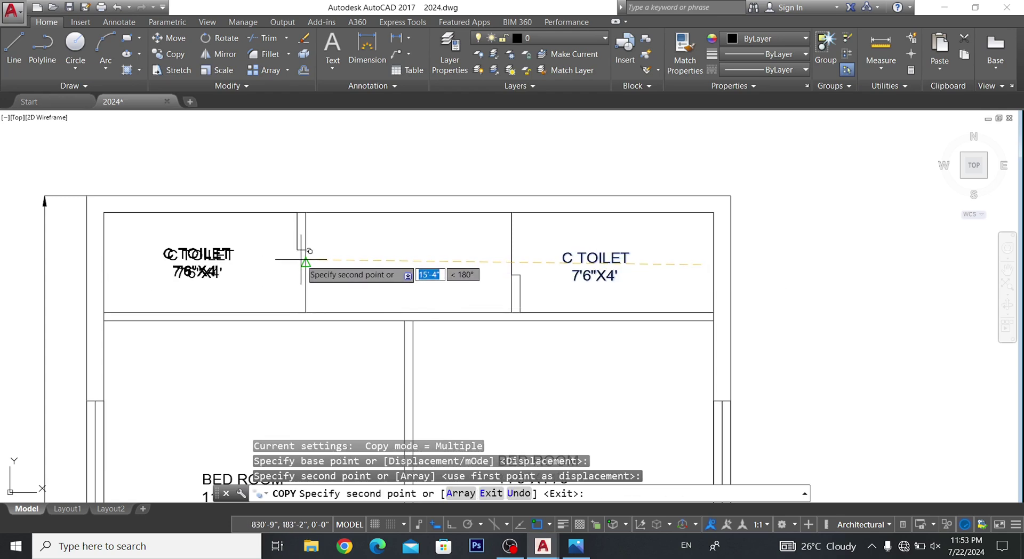
key("Escape")
scroll(410, 251, "down", 5)
key("Escape")
- Pan and zoom until the small plan's KITCHEN corner is fully in view
middle_click_drag(465, 337, 469, 329)
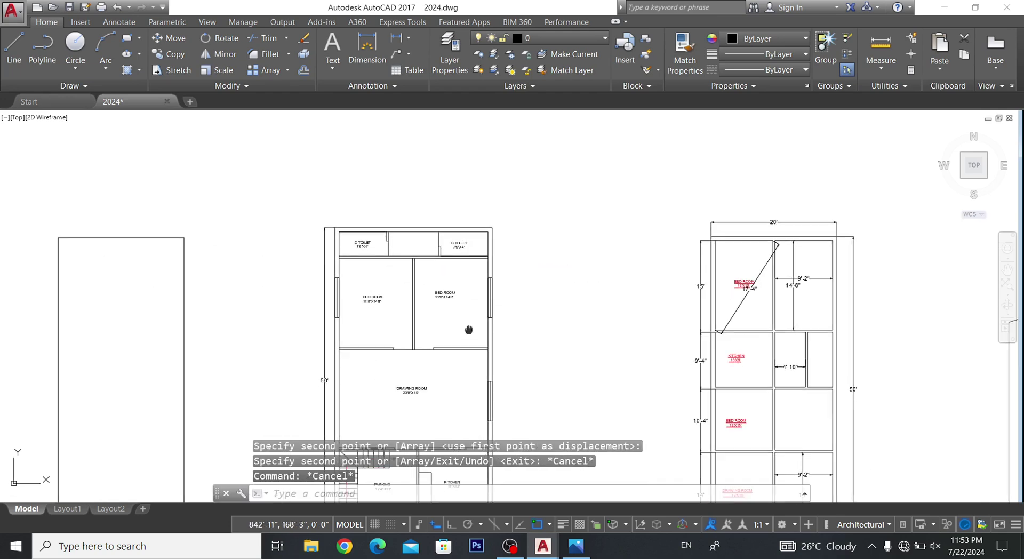
scroll(469, 330, "down", 3)
scroll(341, 373, "up", 3)
scroll(319, 373, "down", 5)
middle_click_drag(262, 459, 282, 383)
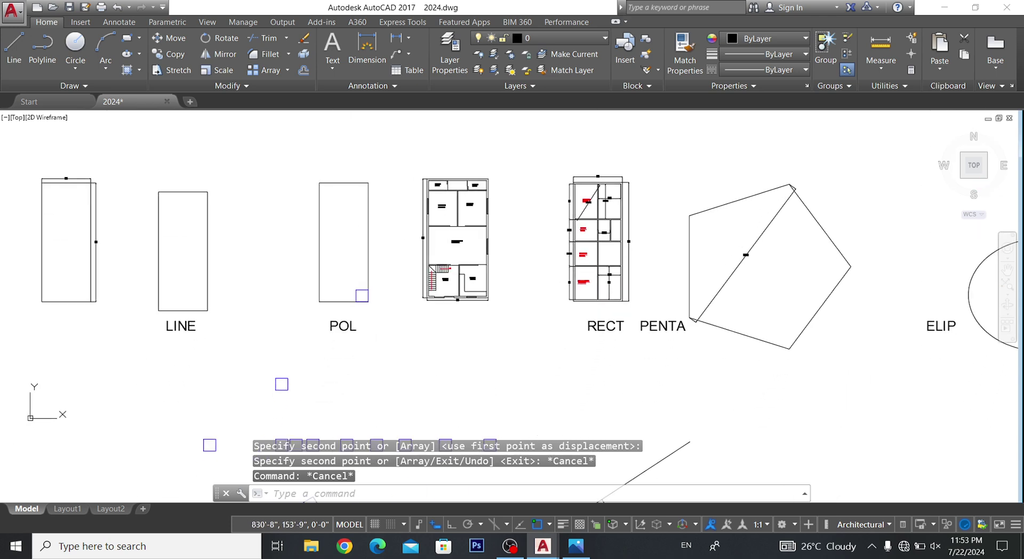
scroll(464, 277, "up", 3)
scroll(466, 288, "up", 2)
scroll(467, 319, "up", 2)
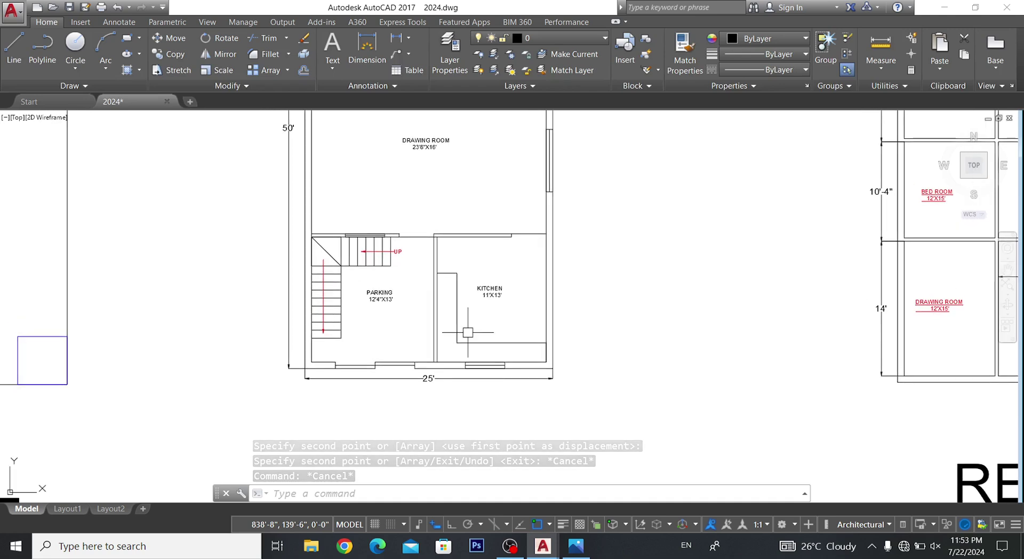
scroll(468, 332, "up", 2)
scroll(443, 347, "up", 2)
scroll(358, 347, "up", 2)
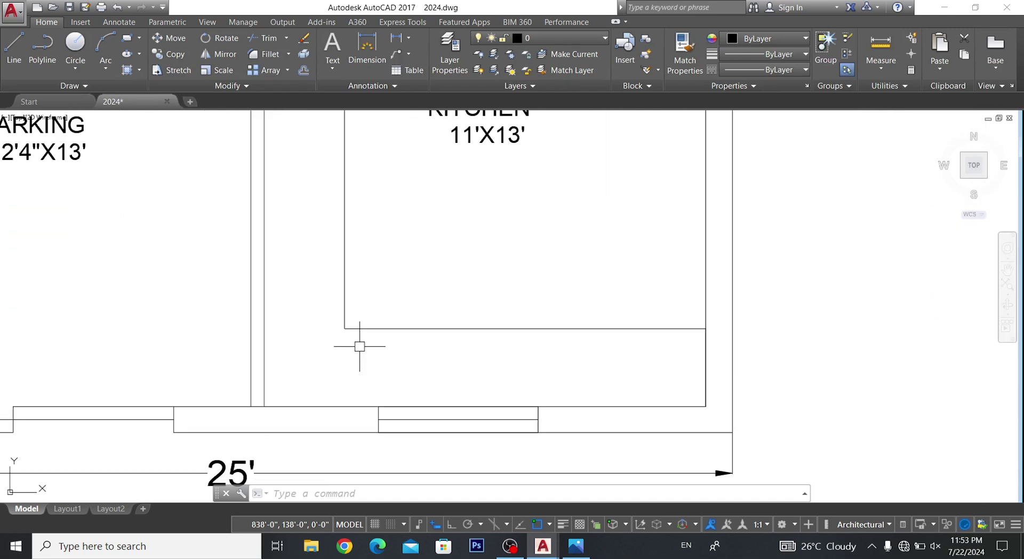
middle_click_drag(360, 346, 372, 405)
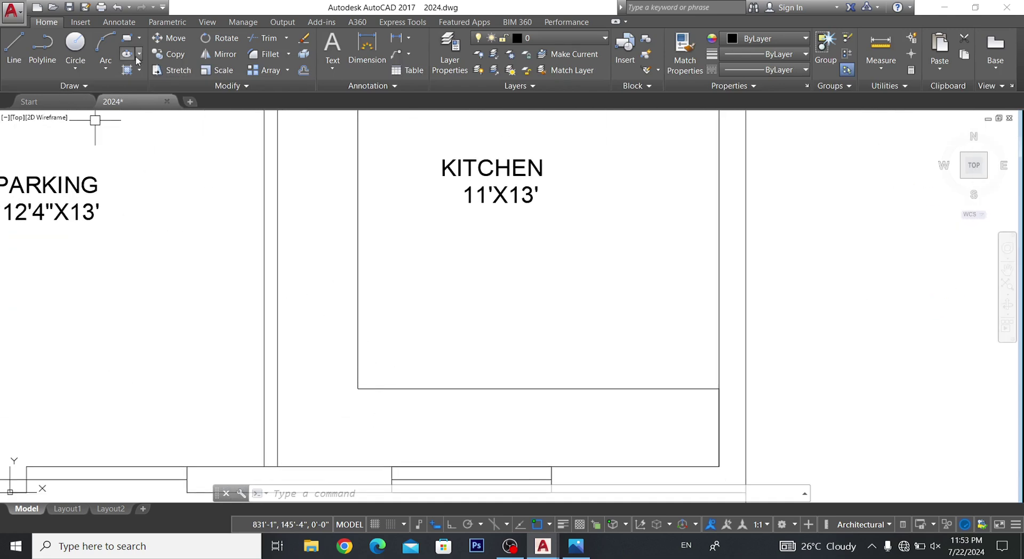
- Draw a small square rectangle in the wall corner by the kitchen
left_click(126, 38)
middle_click_drag(583, 285, 532, 205)
scroll(533, 240, "up", 3)
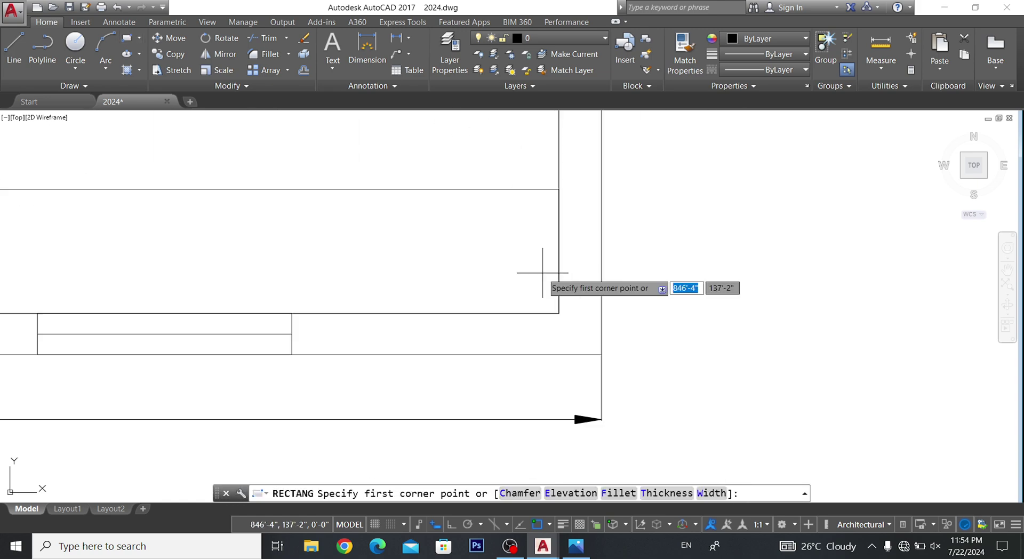
left_click(530, 169)
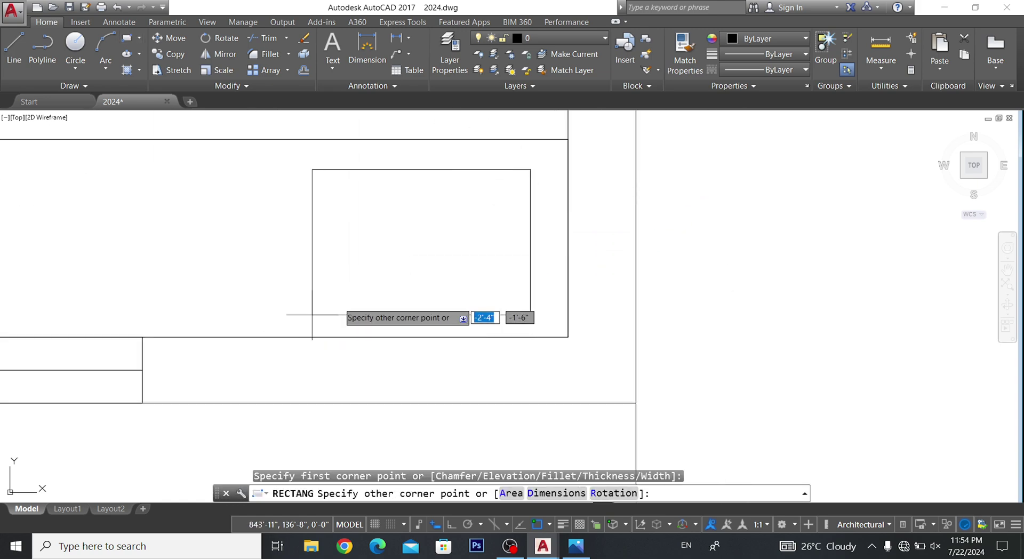
left_click(389, 307)
scroll(431, 317, "down", 3)
scroll(478, 357, "up", 1)
scroll(514, 348, "up", 2)
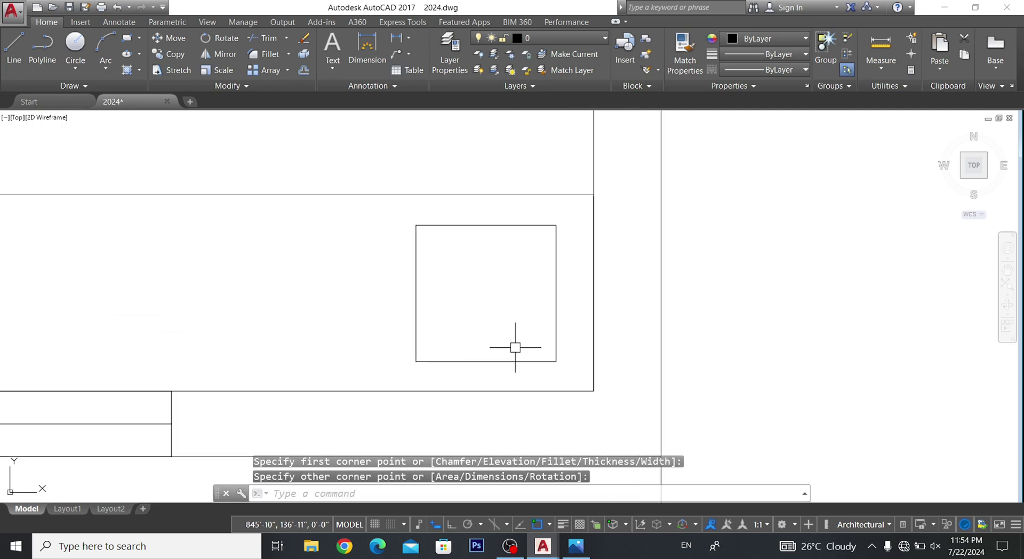
- Offset the square 2" inward, then delete that inner copy
left_click(537, 361)
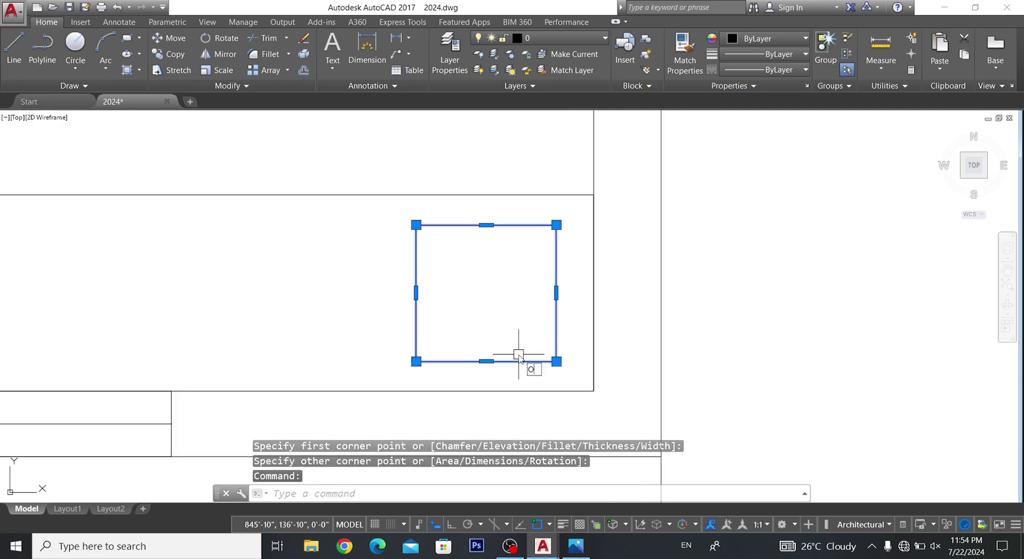
key("Return")
key("Return")
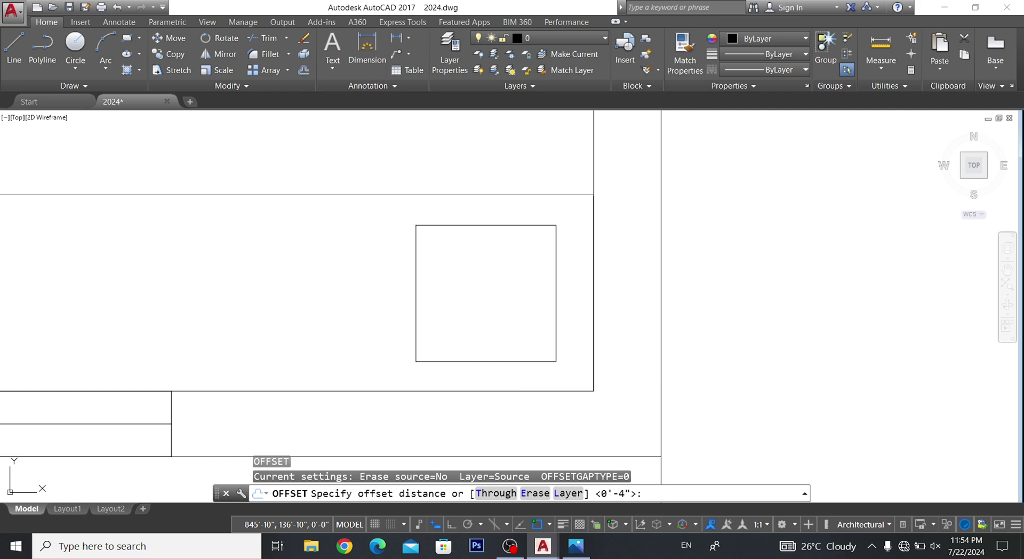
left_click(519, 354)
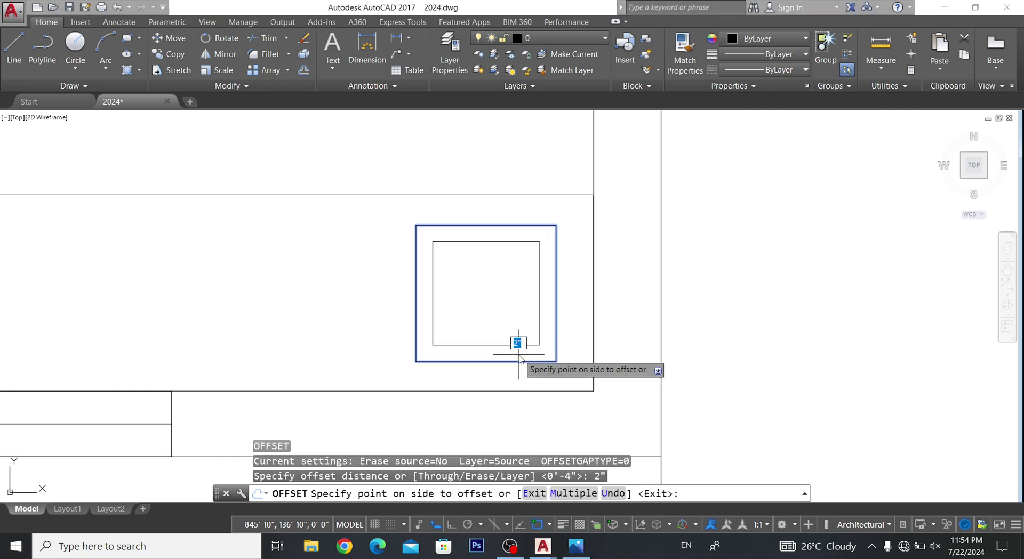
key("super+p")
key("Escape")
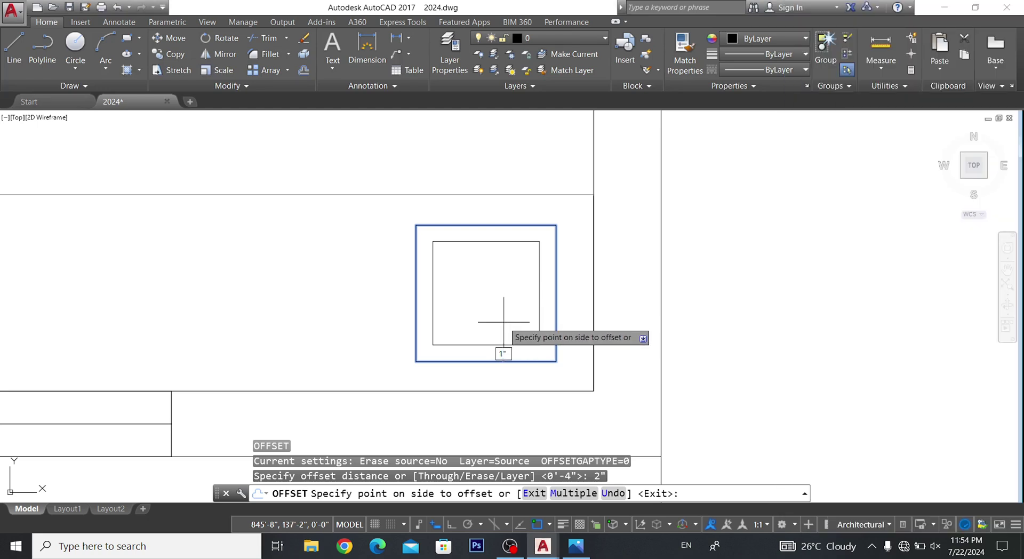
left_click(504, 322)
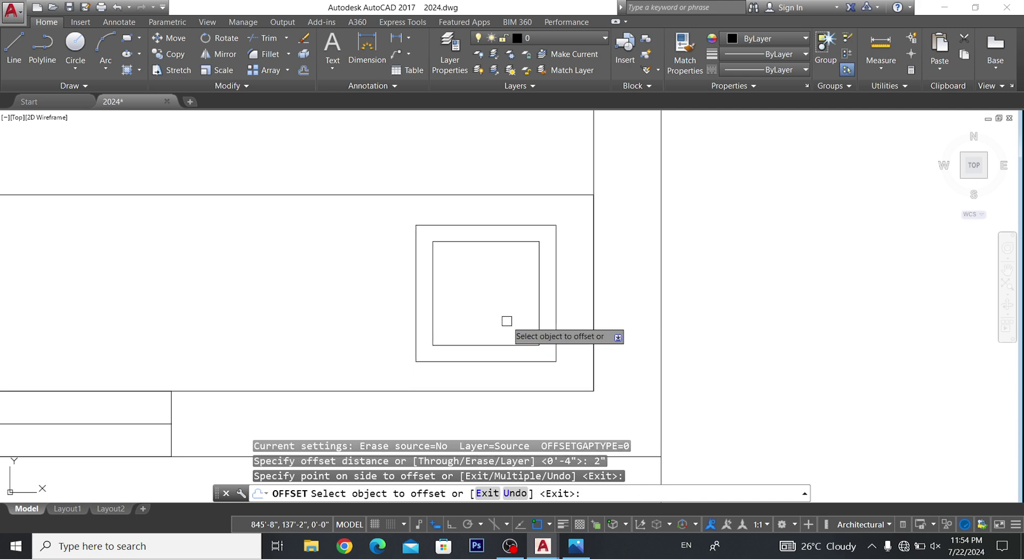
key("Escape")
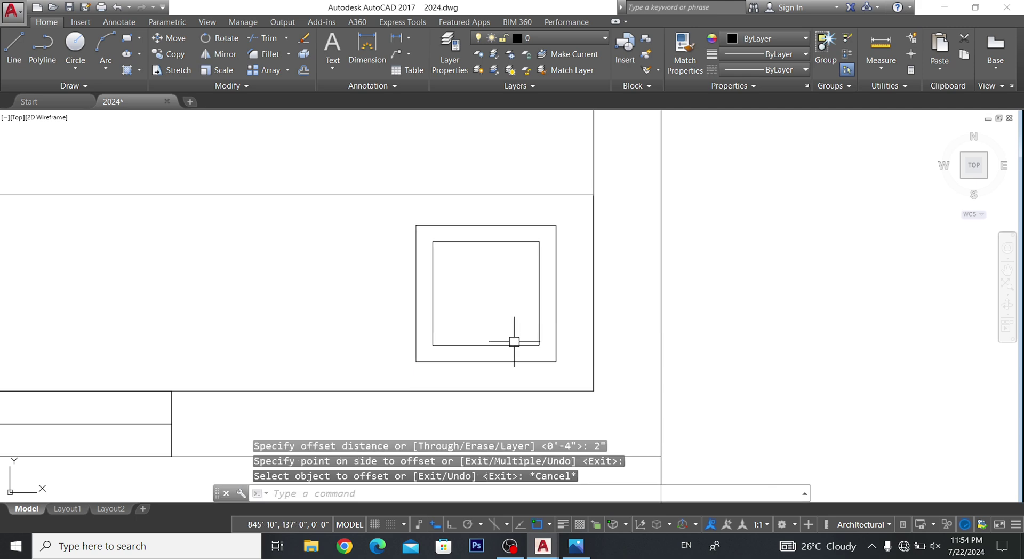
left_click(514, 344)
key("Delete")
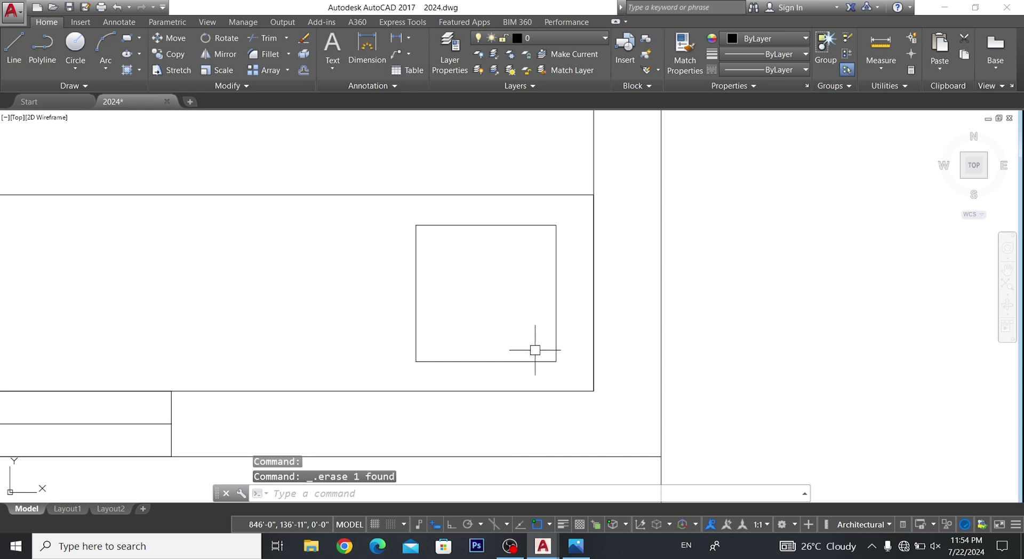
left_click(542, 357)
left_click(498, 358)
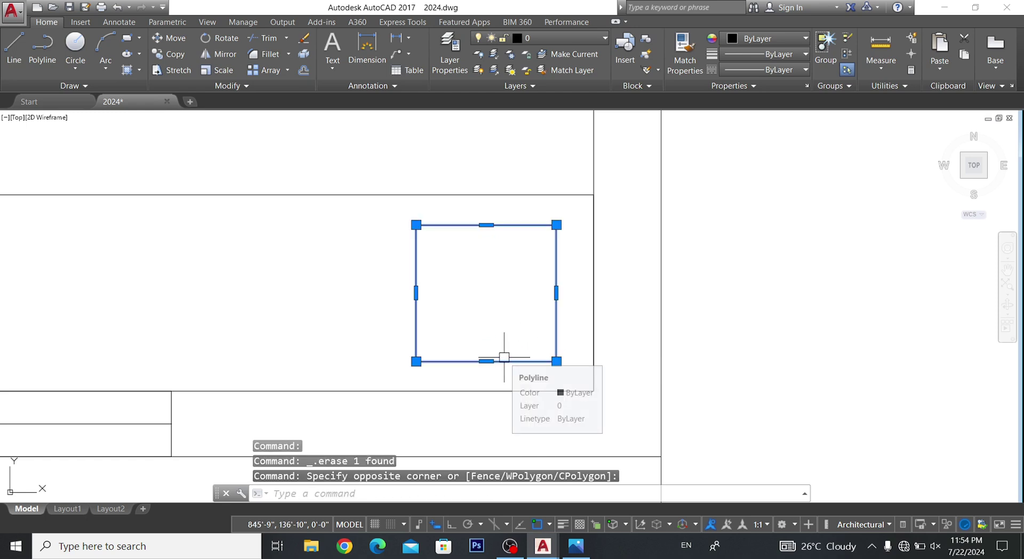
type("1")
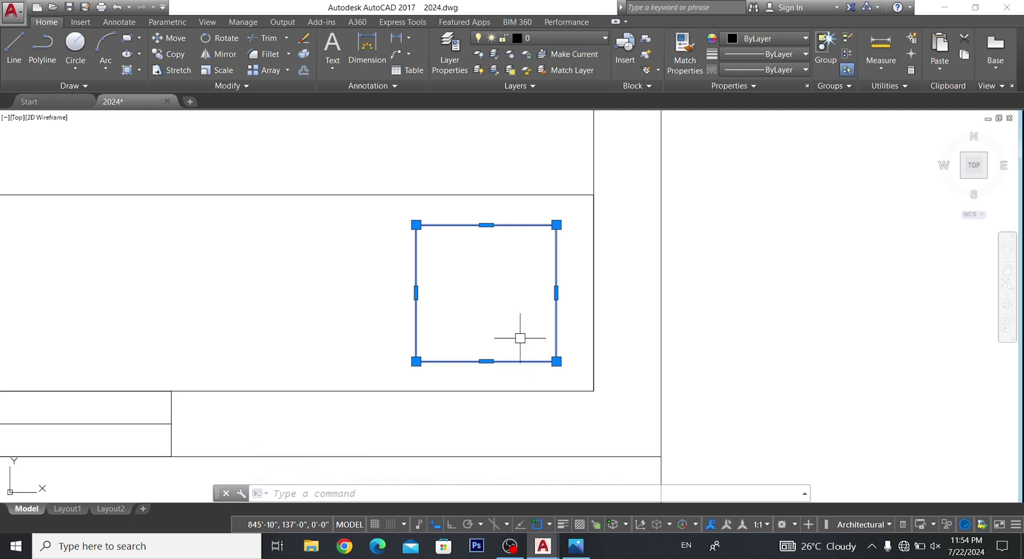
key("BackSpace")
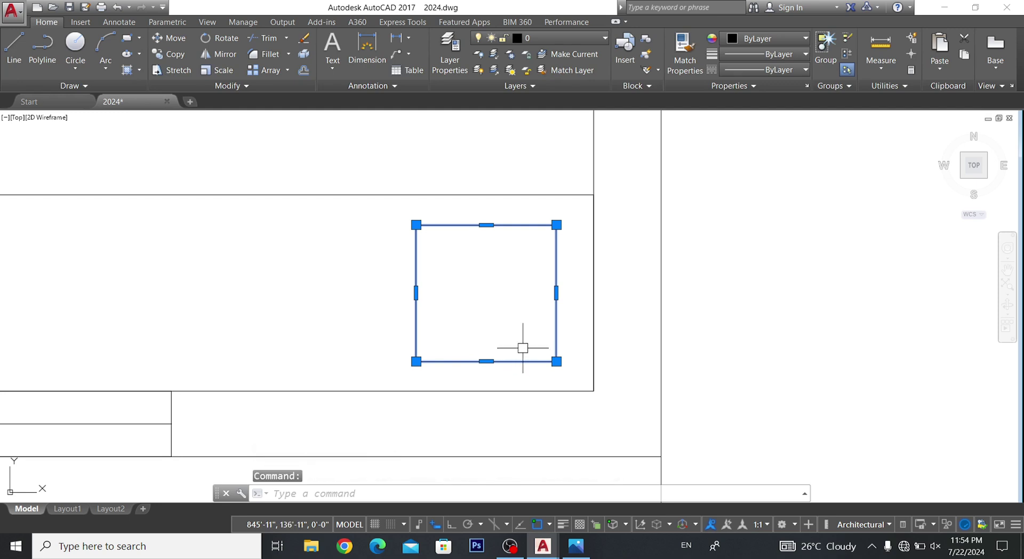
key("Escape")
key("Escape")
key("Escape")
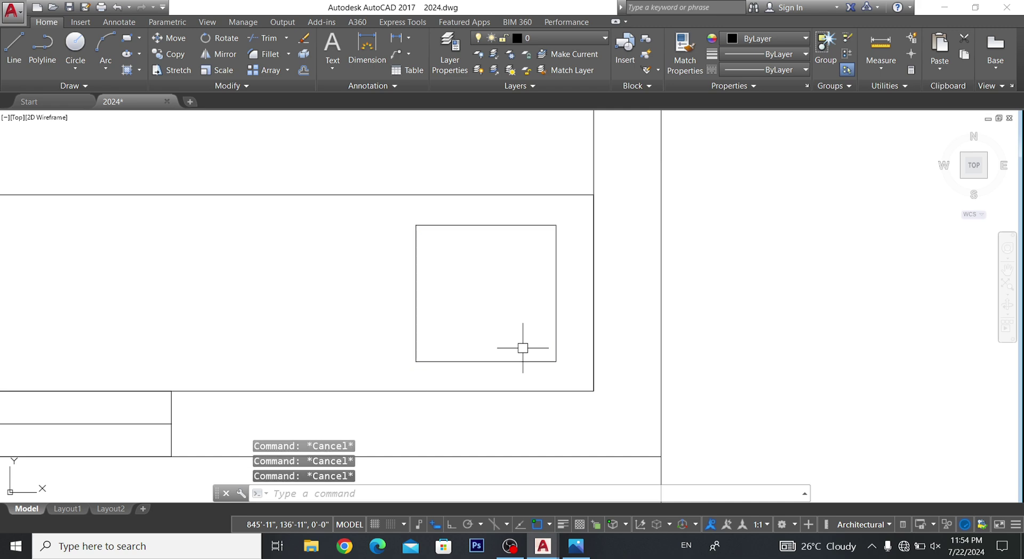
left_click(508, 360)
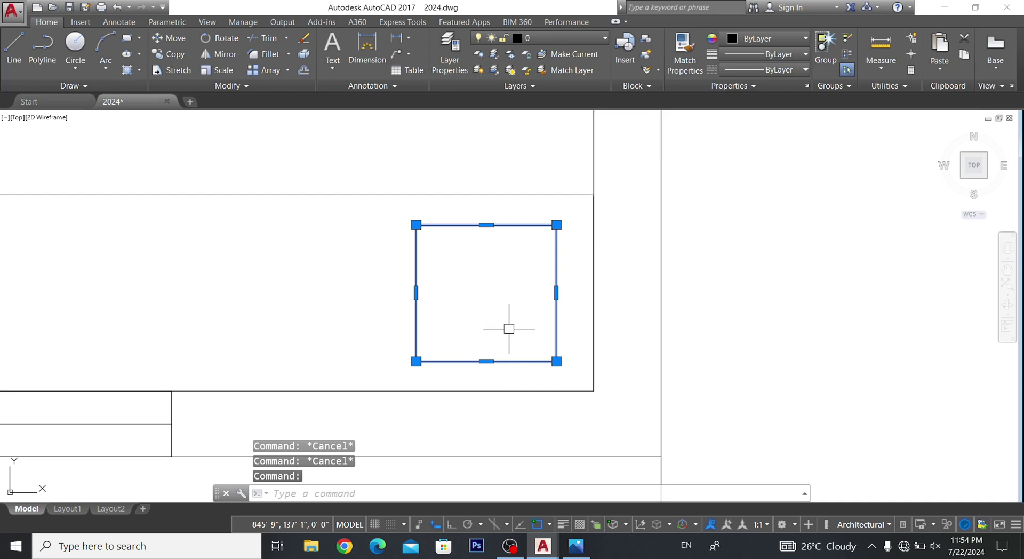
scroll(507, 326, "down", 5)
scroll(478, 306, "up", 3)
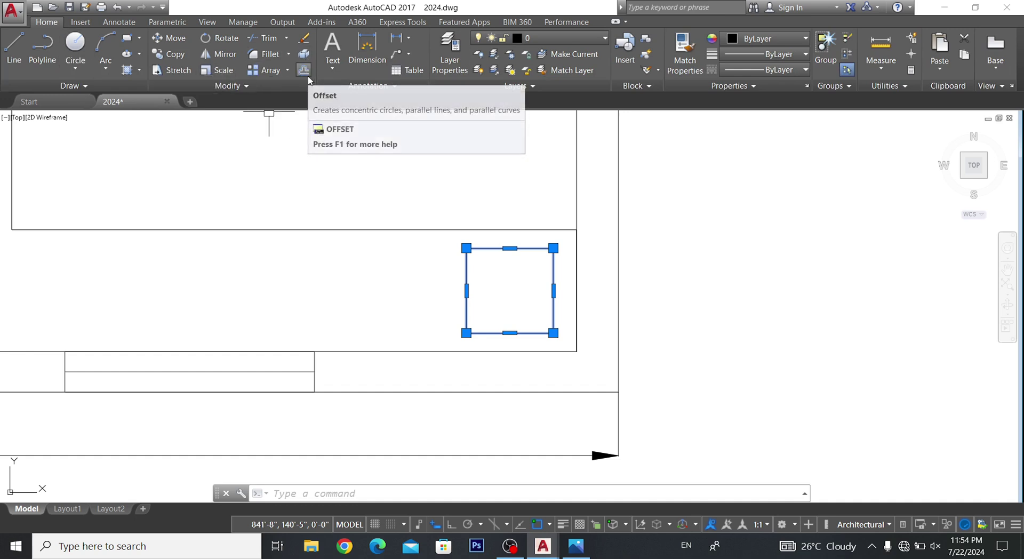
left_click(308, 71)
scroll(533, 327, "up", 2)
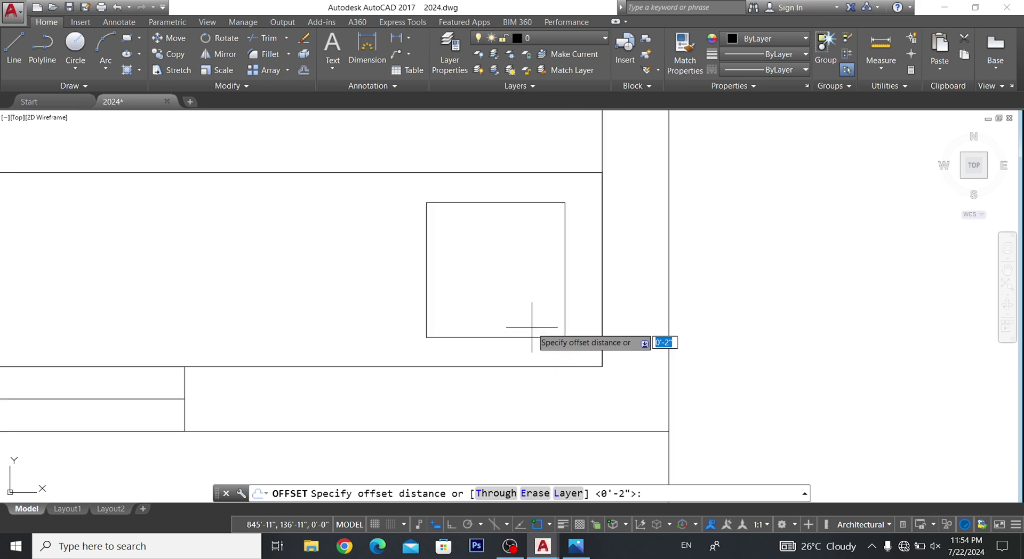
left_click(495, 270)
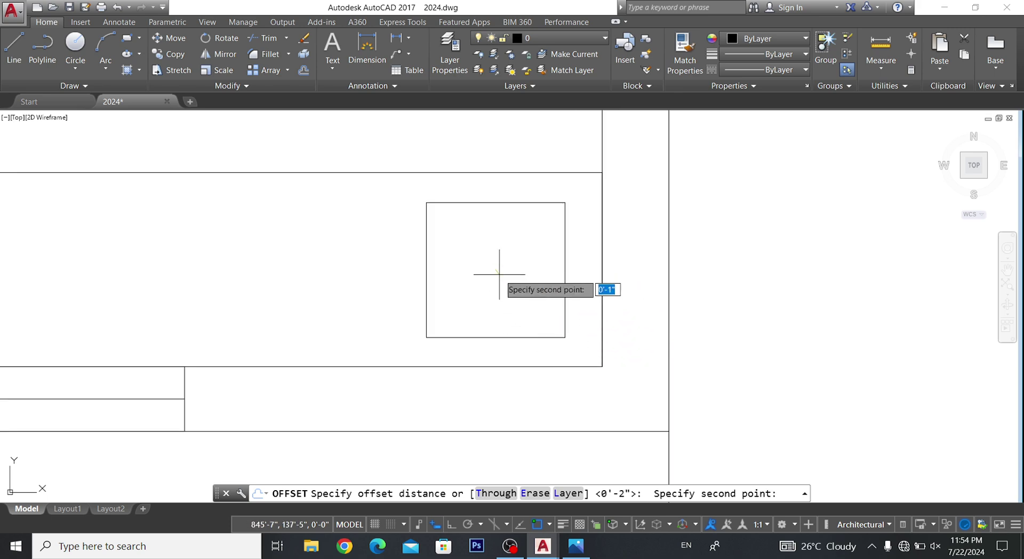
left_click(565, 337)
left_click(516, 337)
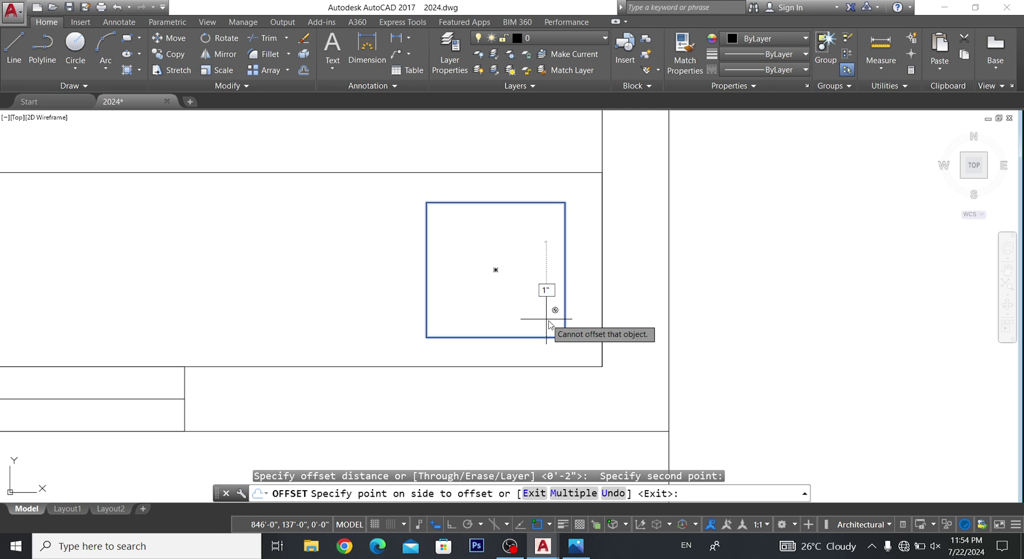
key("Escape")
key("Escape")
key("Escape")
left_click(549, 336)
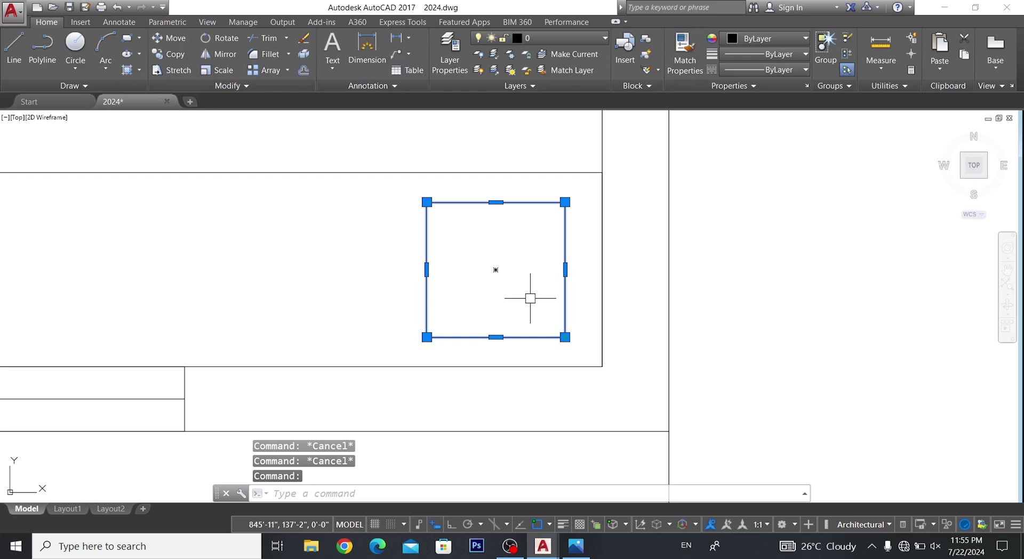
- Zoom to the small kitchen-corner square, select it and erase it
key("Escape")
scroll(528, 325, "down", 5)
scroll(528, 325, "down", 5)
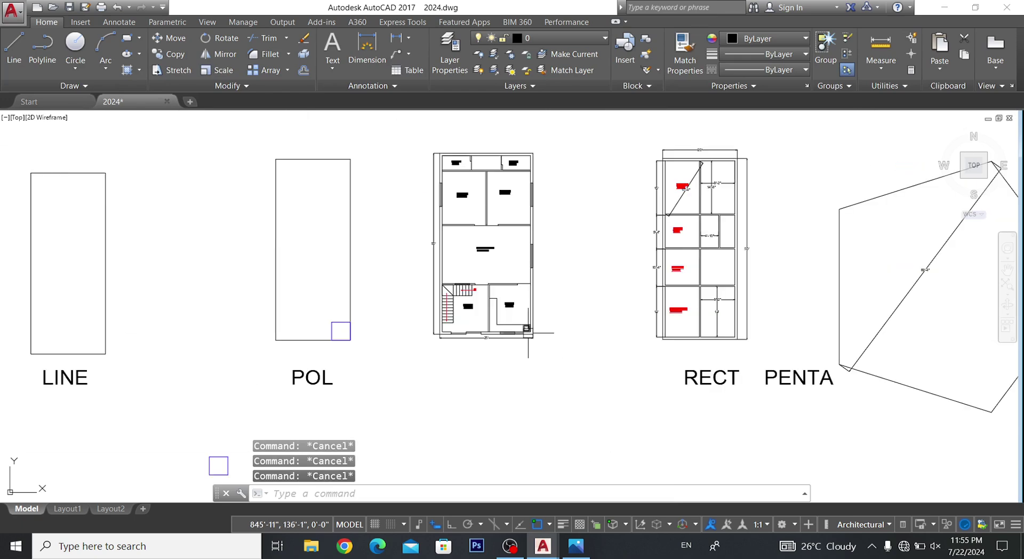
scroll(528, 324, "up", 5)
scroll(511, 320, "up", 4)
scroll(504, 321, "up", 4)
left_click(504, 314)
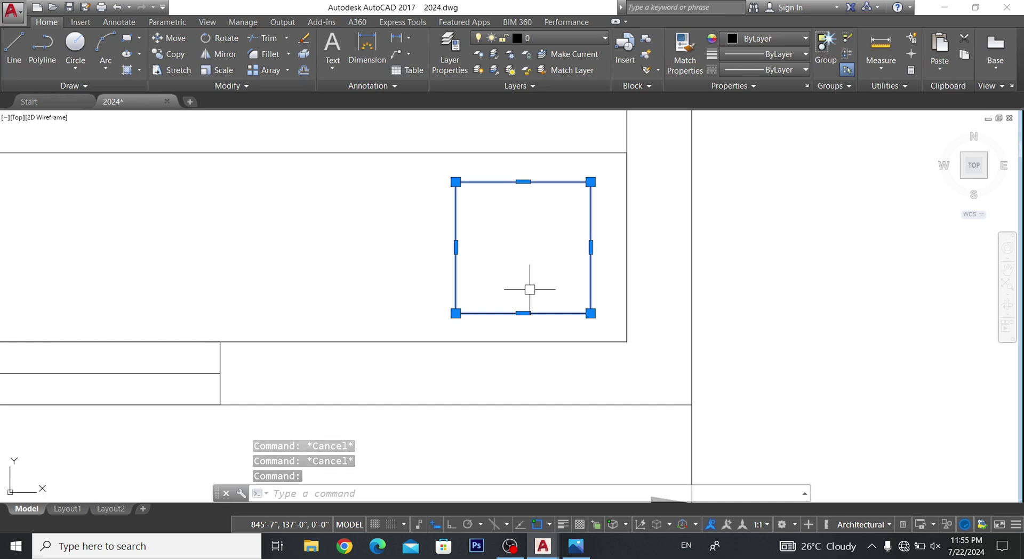
left_click(500, 287)
left_click(491, 321)
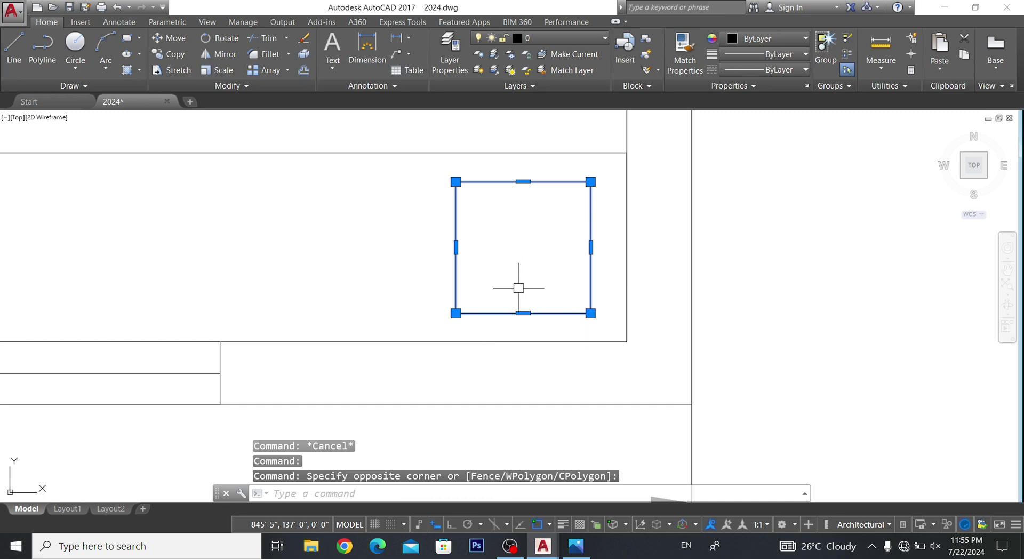
key("Escape")
key("Escape")
left_click(590, 278)
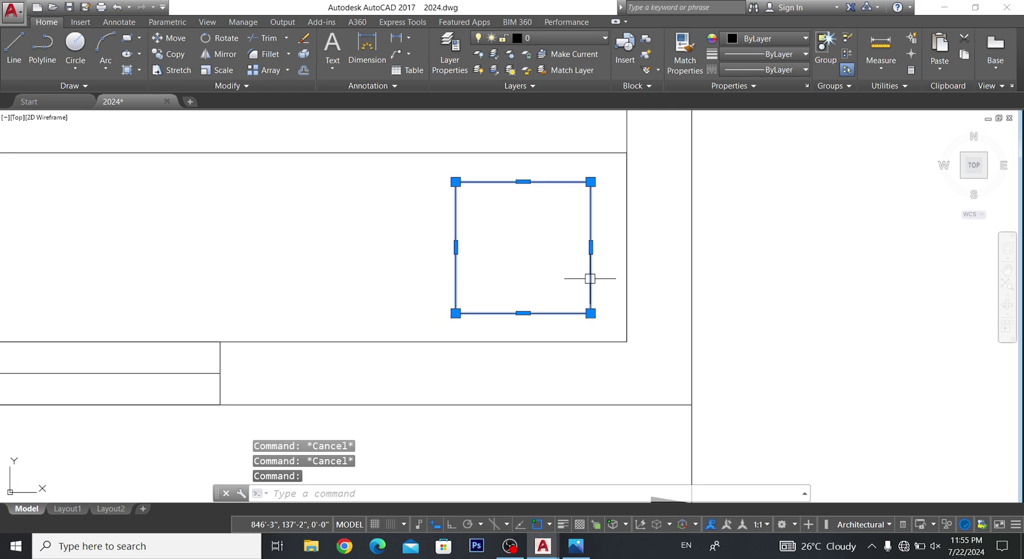
key("Delete")
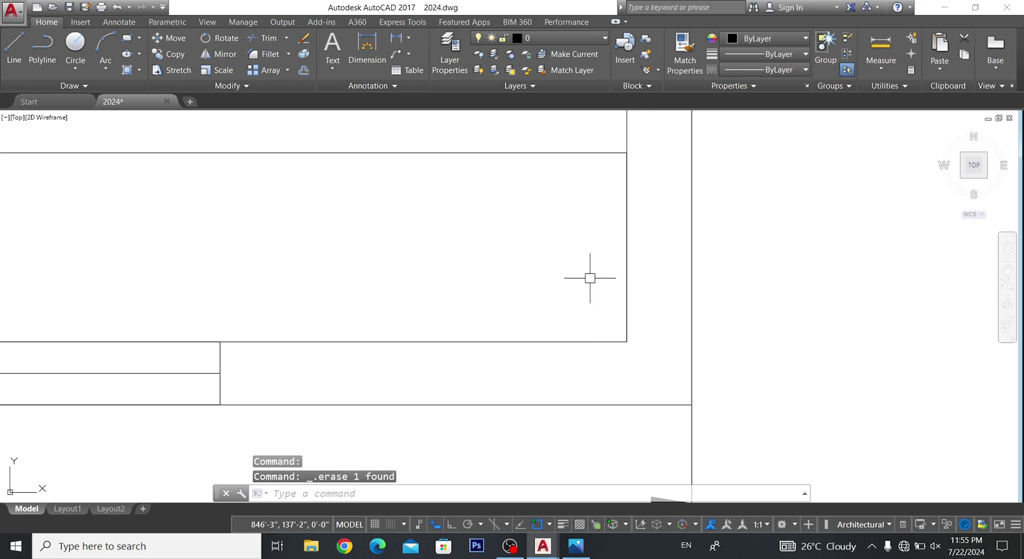
key("super+r")
- Open the temp folder via Run, close Explorer, and cancel AutoCAD's quit prompt
type("temp")
key("Return")
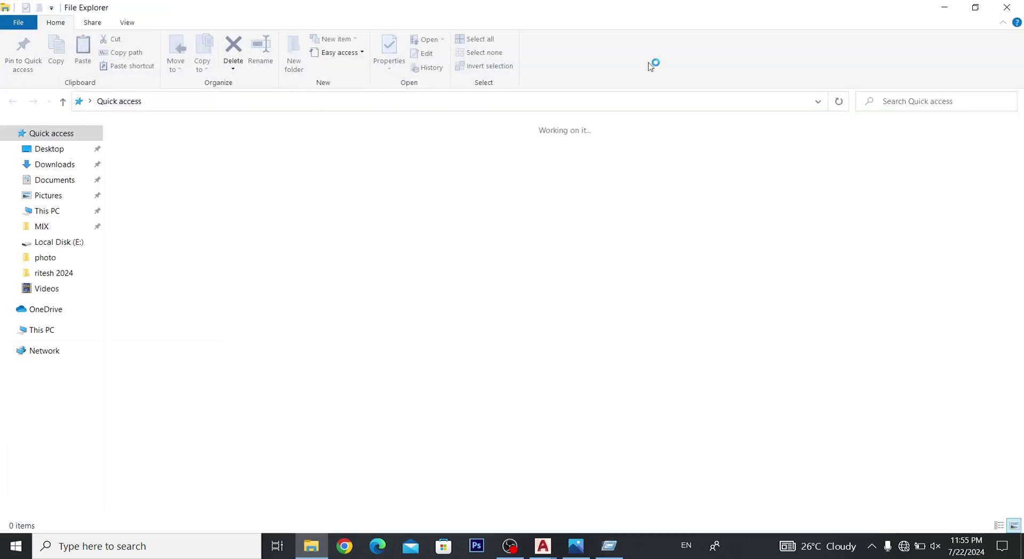
left_click(1021, 4)
left_click(1022, 5)
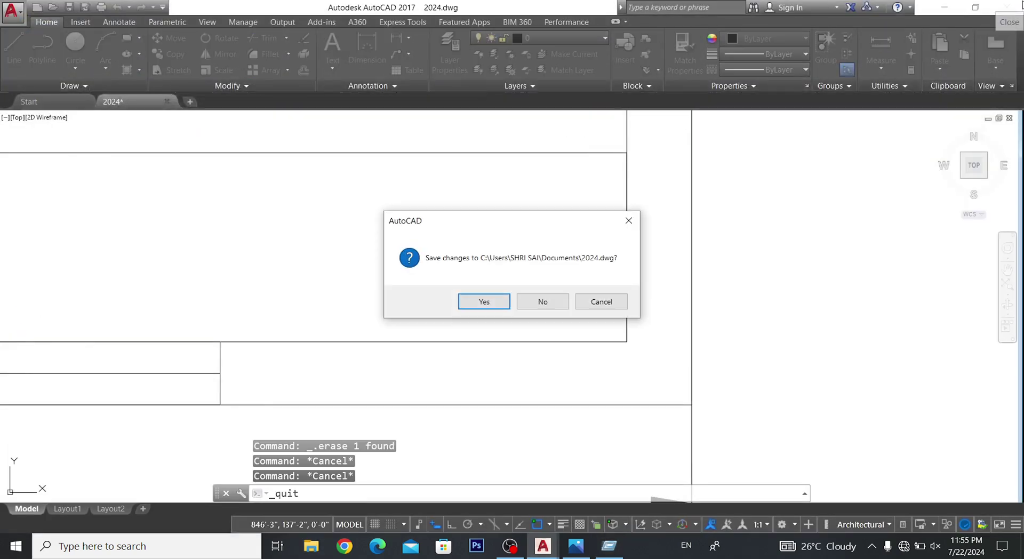
left_click(637, 223)
- Reopen the Run box with temp entered
scroll(592, 246, "up", 3)
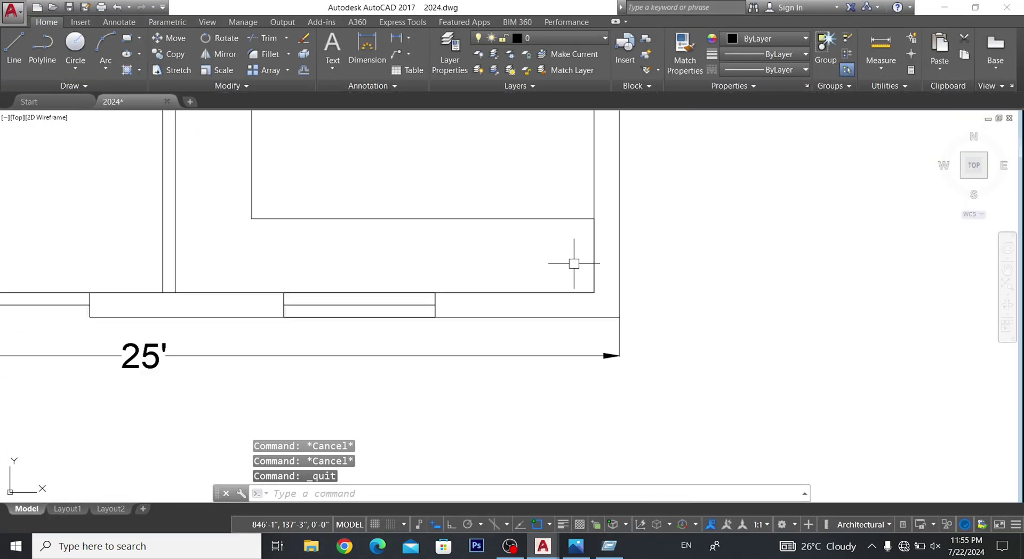
key("super+r")
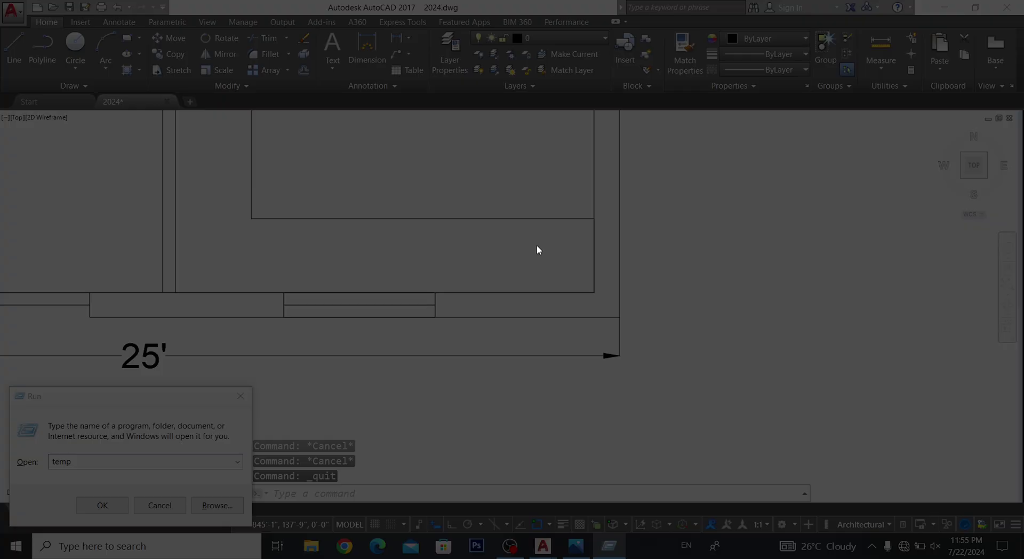
key("Return")
key("super+r")
key("super+f")
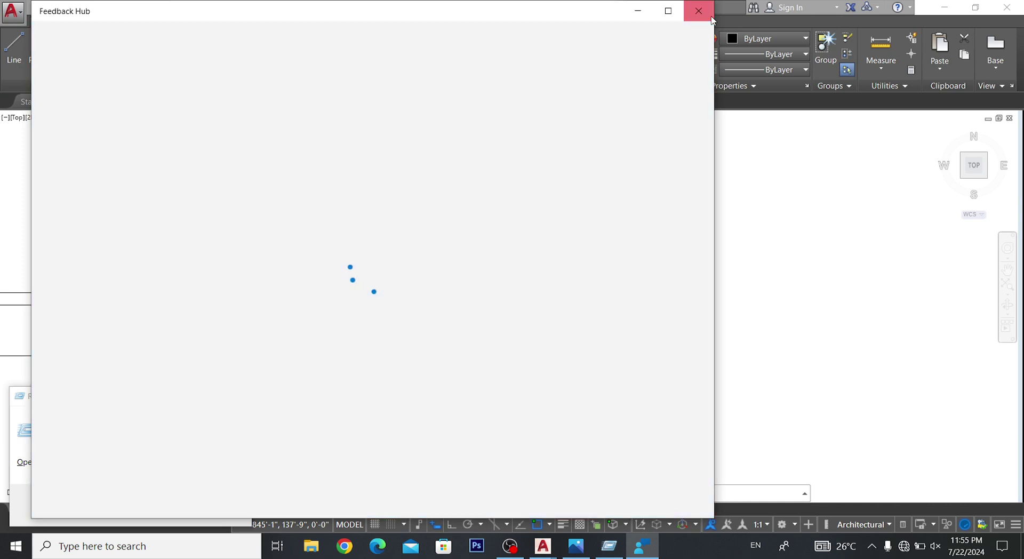
- Close the Feedback Hub window and the Run box, returning to the drawing
left_click(699, 11)
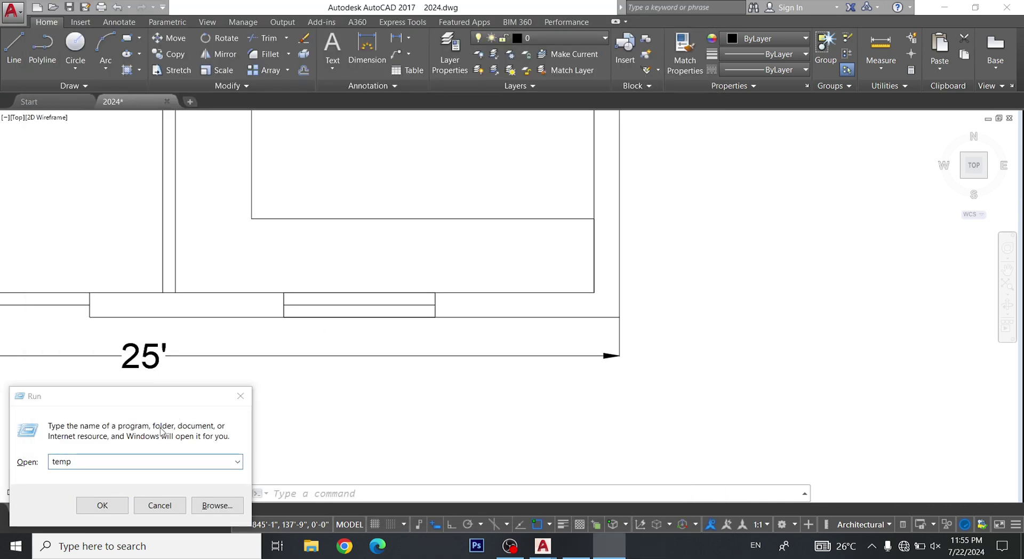
left_click(241, 395)
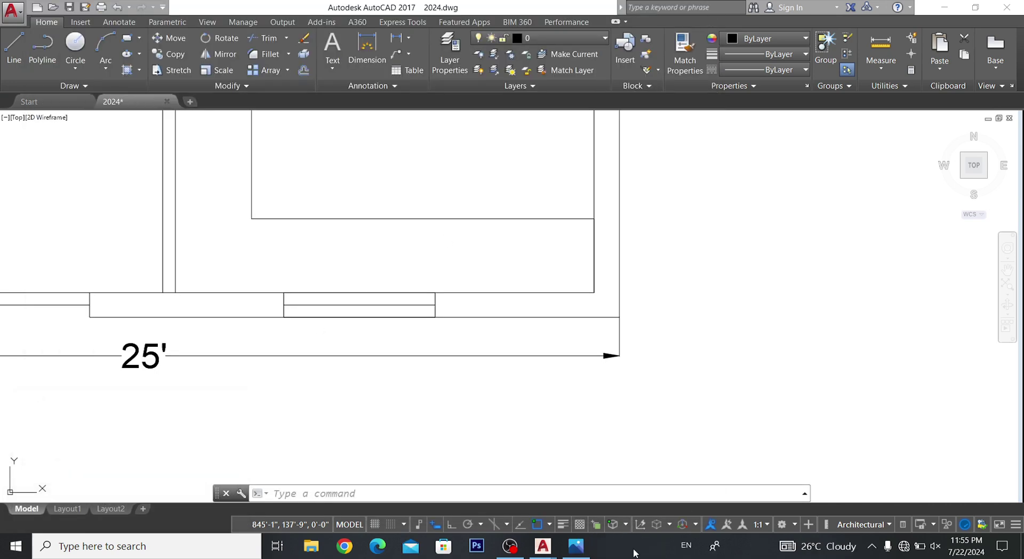
left_click(435, 487)
scroll(600, 252, "down", 4)
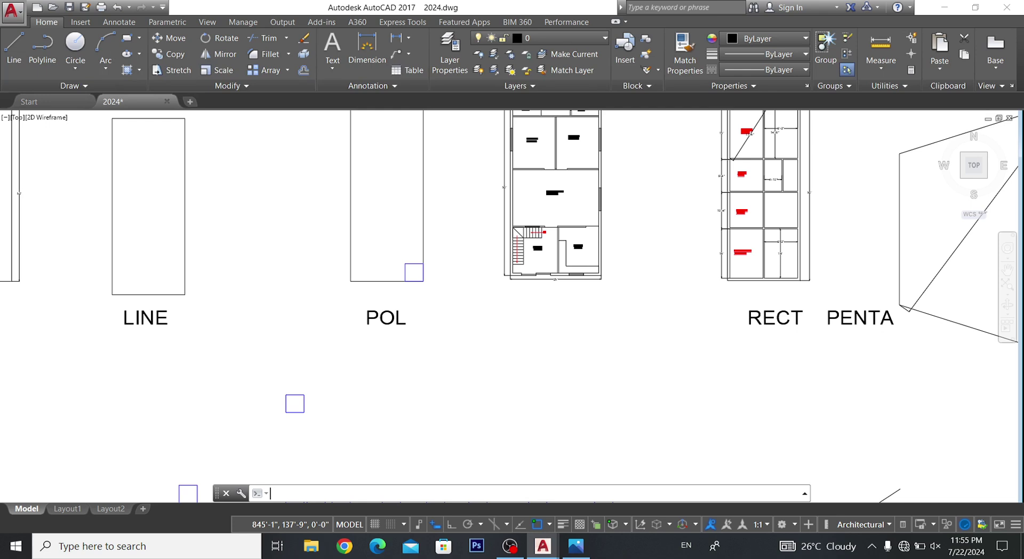
scroll(399, 413, "down", 2)
- Pan and zoom across 2024.dwg to view the PENTA, ELIP shapes and plans
middle_click_drag(547, 419, 543, 449)
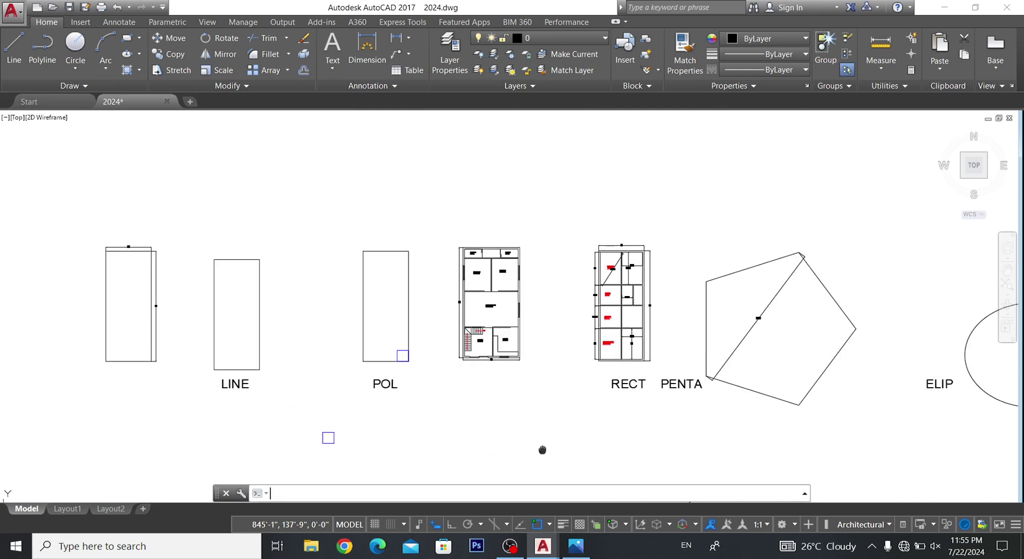
key("Escape")
key("Escape")
key("Escape")
scroll(494, 330, "up", 5)
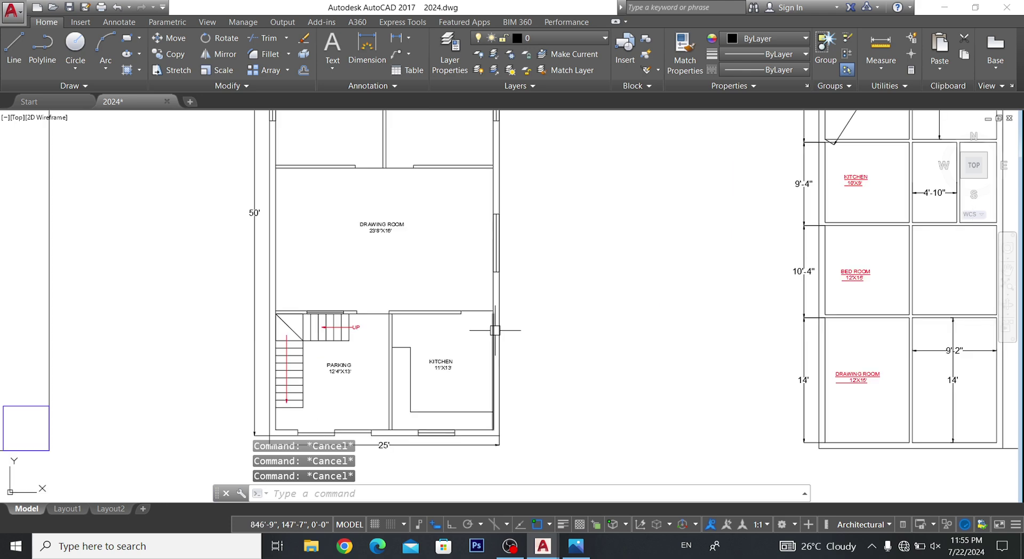
middle_click_drag(495, 330, 594, 302)
scroll(594, 302, "down", 4)
scroll(596, 306, "up", 1)
scroll(565, 352, "down", 1)
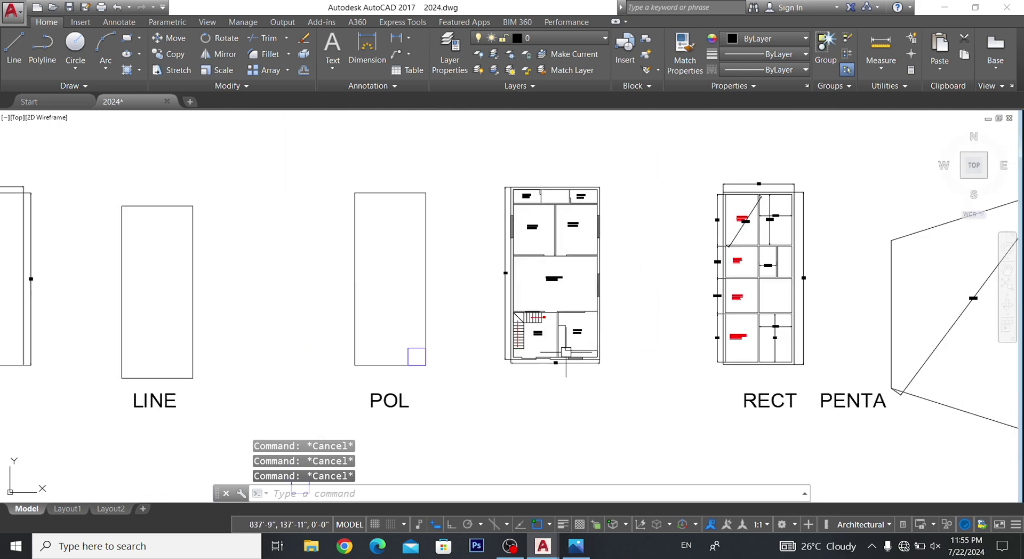
scroll(565, 352, "down", 5)
scroll(566, 352, "down", 3)
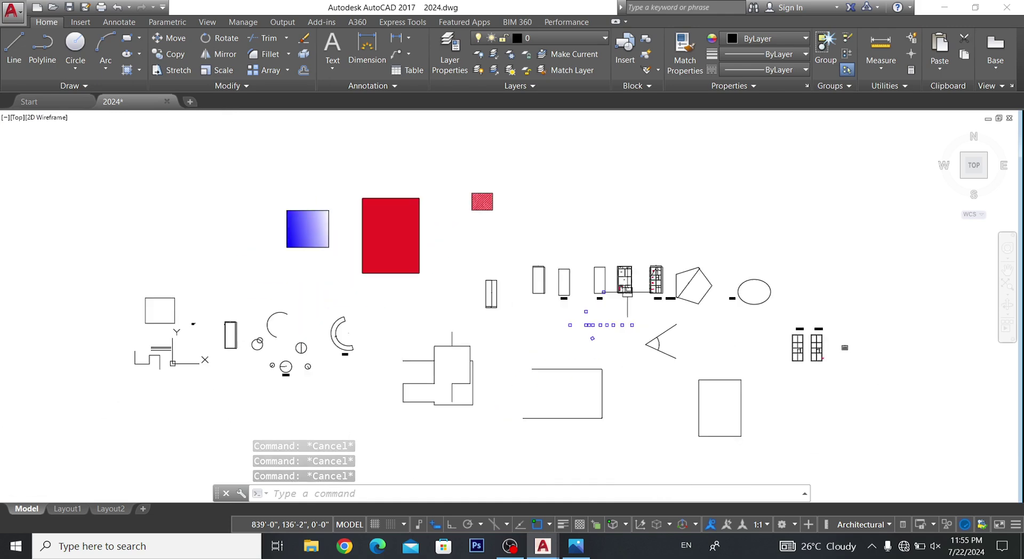
- Open JHABUA 2024.dwg from Recent Documents, ignoring the missing SHX file
left_click(13, 11)
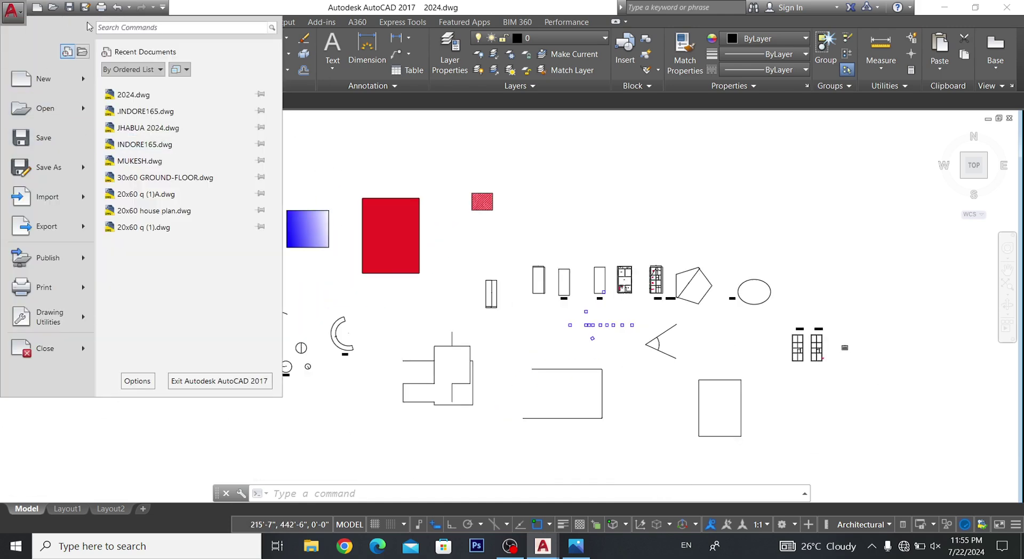
left_click(151, 128)
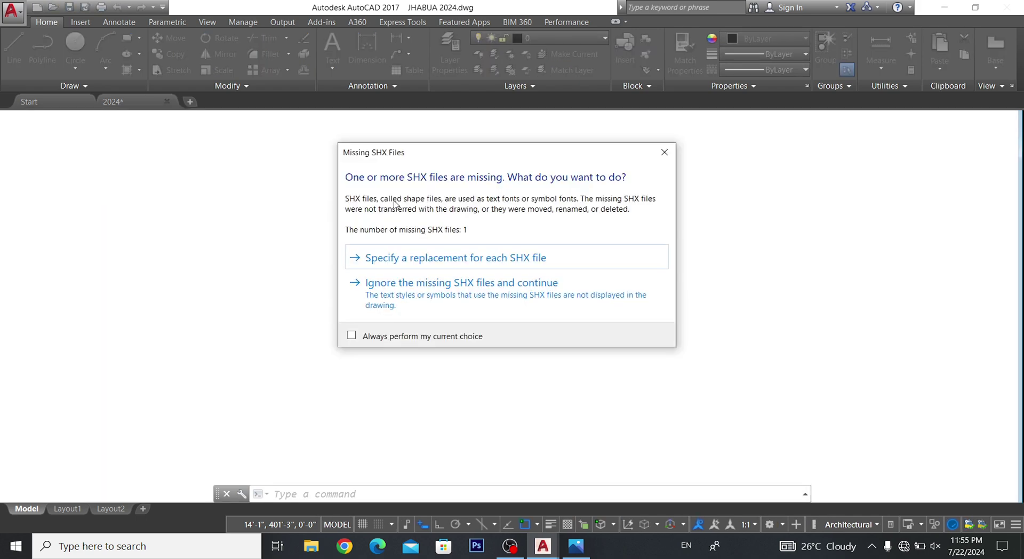
left_click(435, 287)
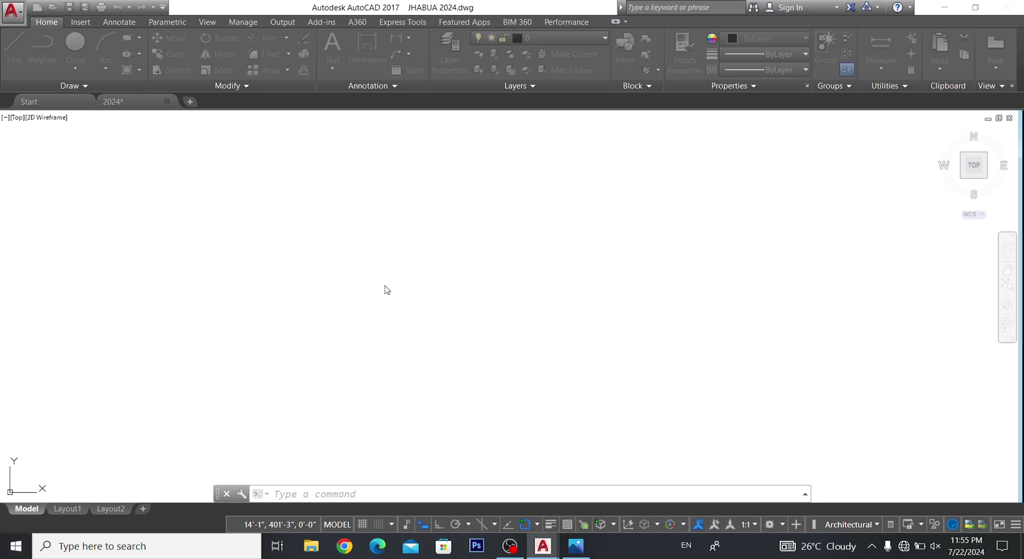
left_click(583, 548)
left_click(579, 546)
left_click(520, 550)
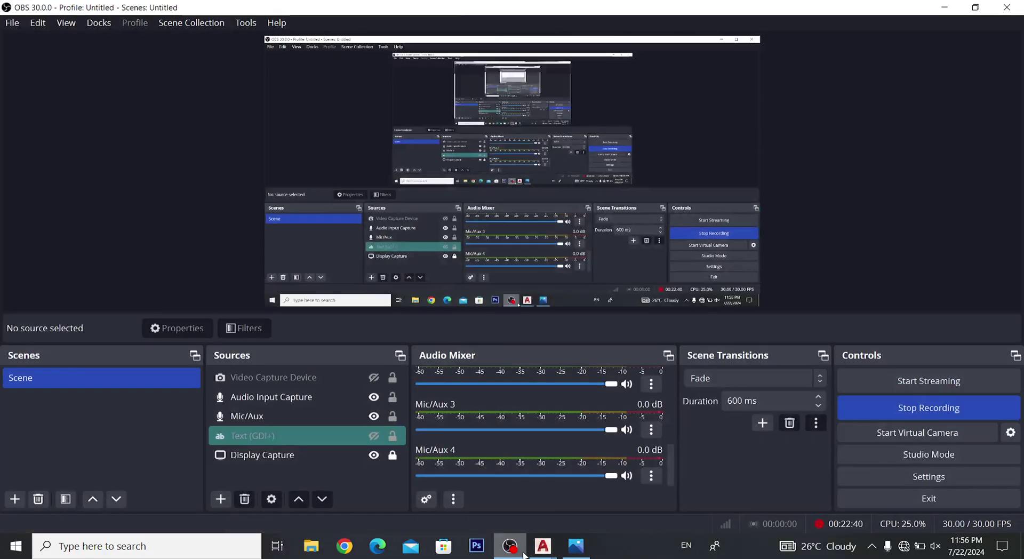
left_click(524, 555)
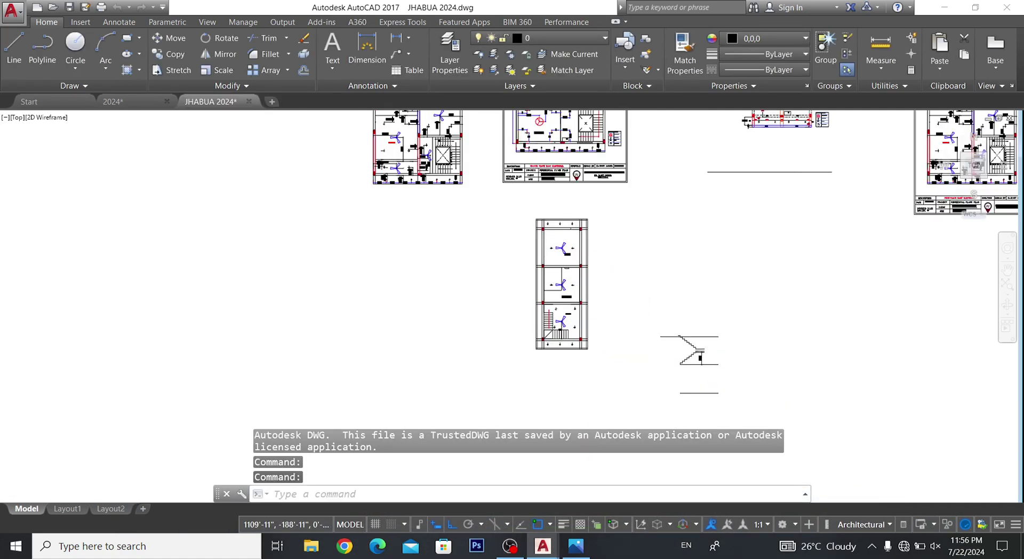
- Zoom to JHABUA 2024's first-floor plan and window-select it
scroll(225, 234, "up", 2)
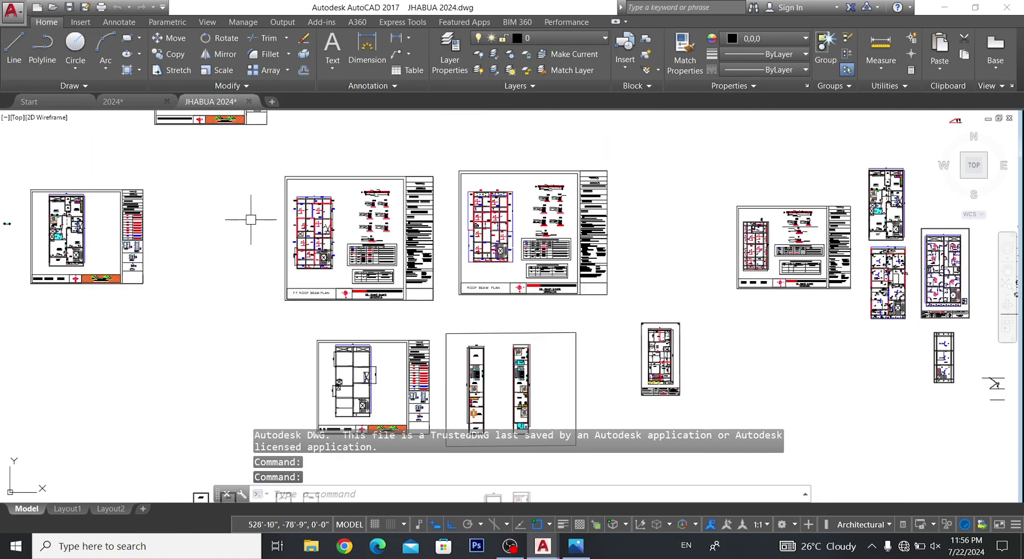
scroll(247, 217, "up", 2)
scroll(293, 354, "up", 1)
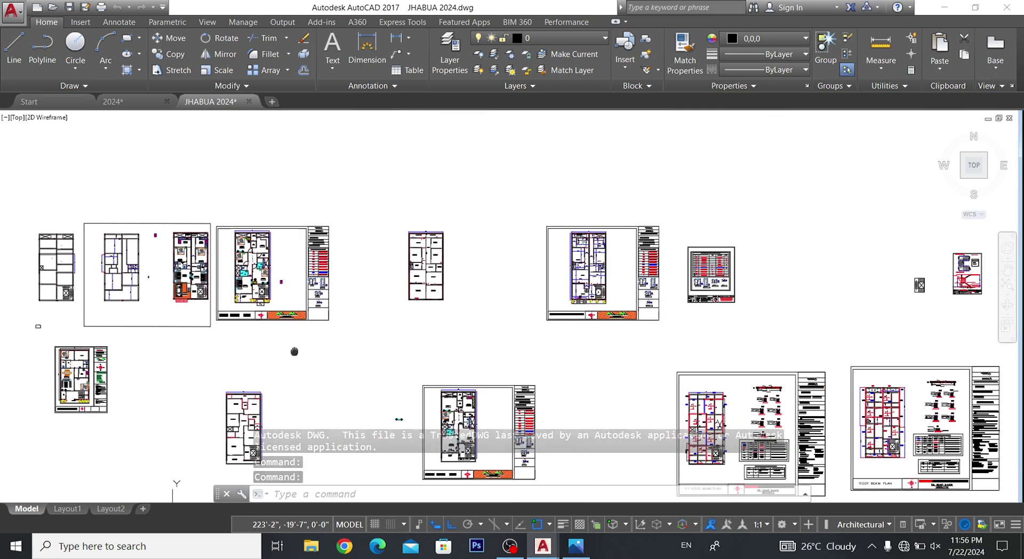
scroll(217, 280, "up", 3)
scroll(311, 286, "up", 2)
scroll(311, 285, "up", 1)
scroll(500, 330, "down", 5)
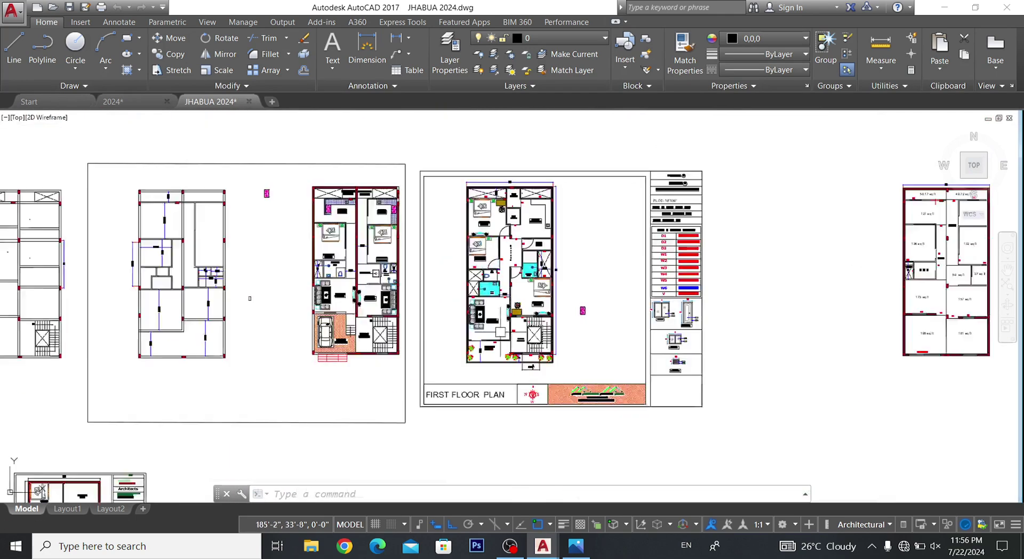
scroll(500, 330, "down", 3)
scroll(473, 293, "up", 6)
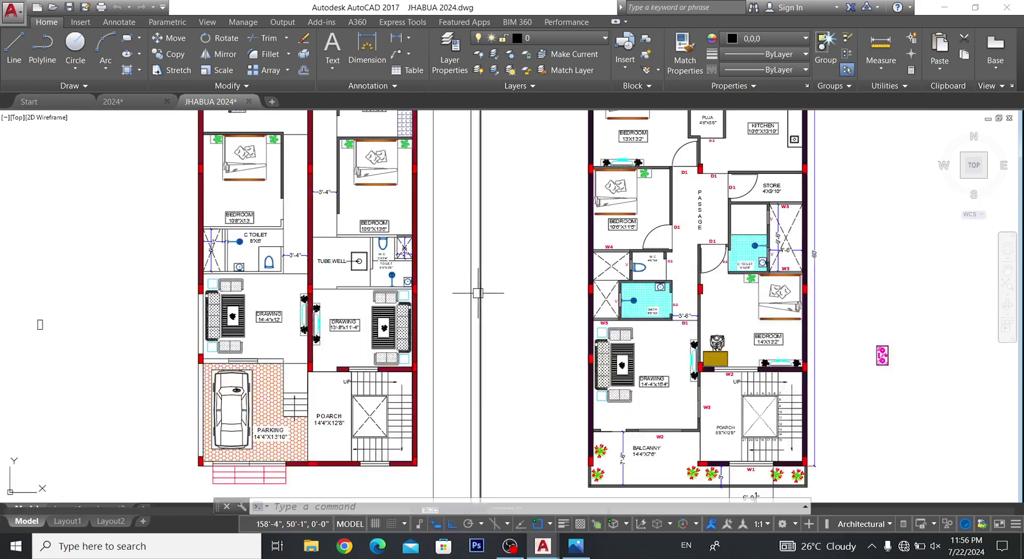
scroll(485, 298, "down", 8)
left_click(629, 165)
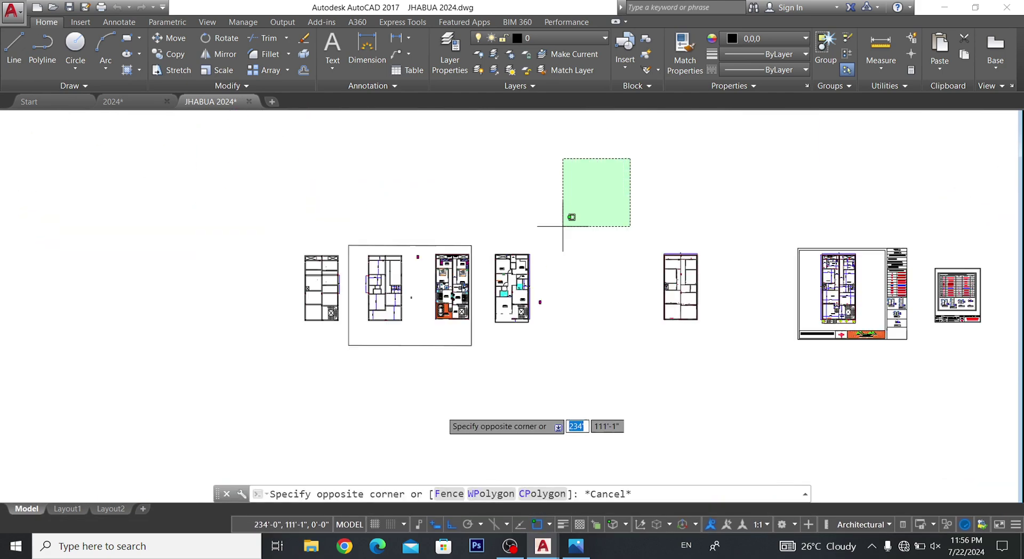
scroll(457, 376, "up", 4)
scroll(501, 354, "up", 4)
scroll(498, 298, "down", 3)
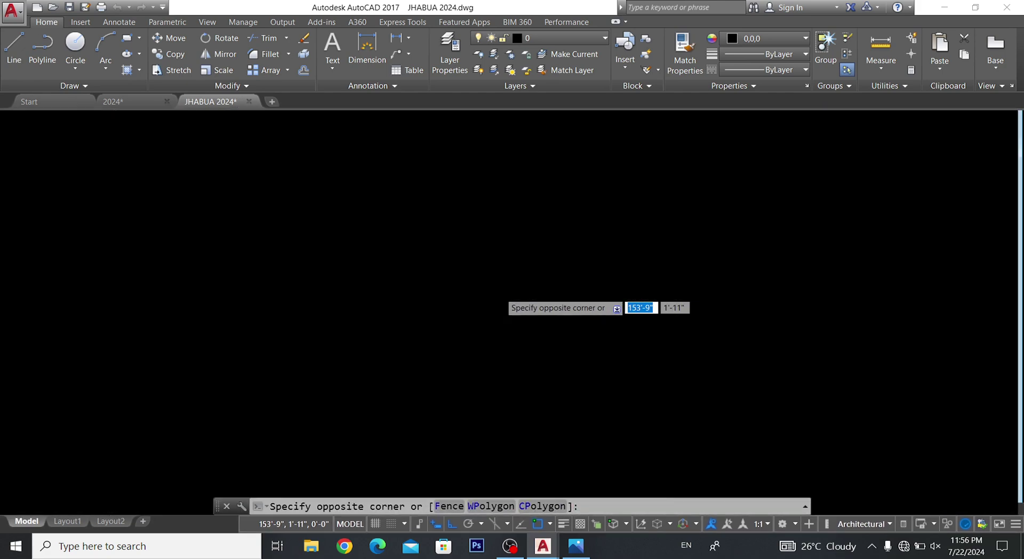
left_click(500, 321)
scroll(627, 168, "up", 2)
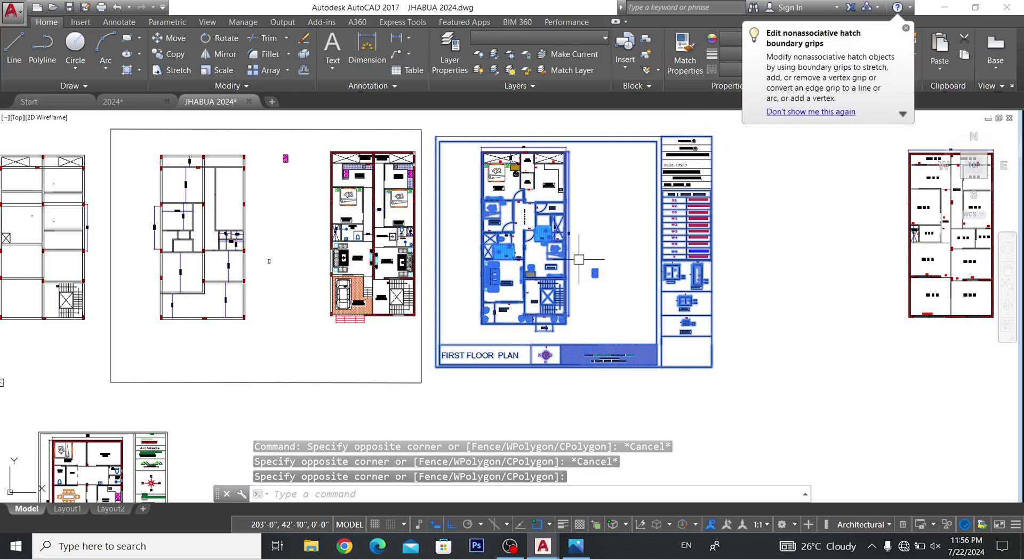
scroll(629, 168, "down", 2)
scroll(635, 170, "up", 2)
left_click(468, 366)
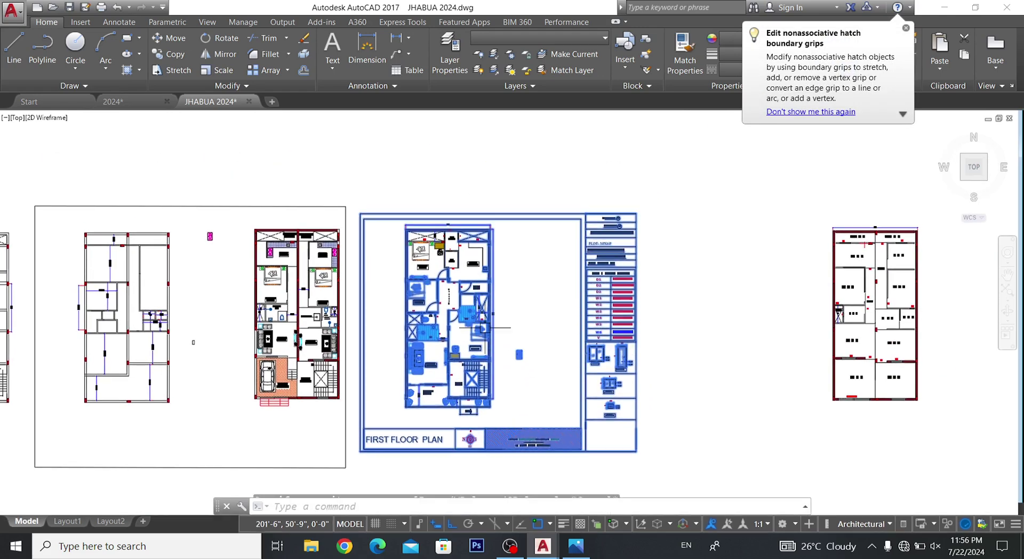
- Reselect the whole FIRST FLOOR PLAN sheet, then switch to the 2024 drawing tab
left_click(510, 166)
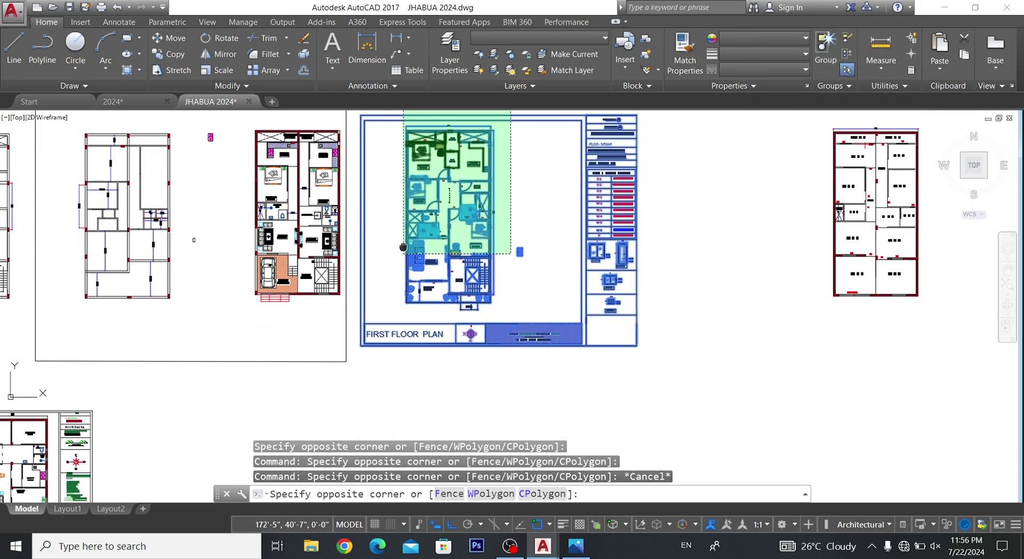
scroll(363, 351, "down", 1)
left_click(355, 357)
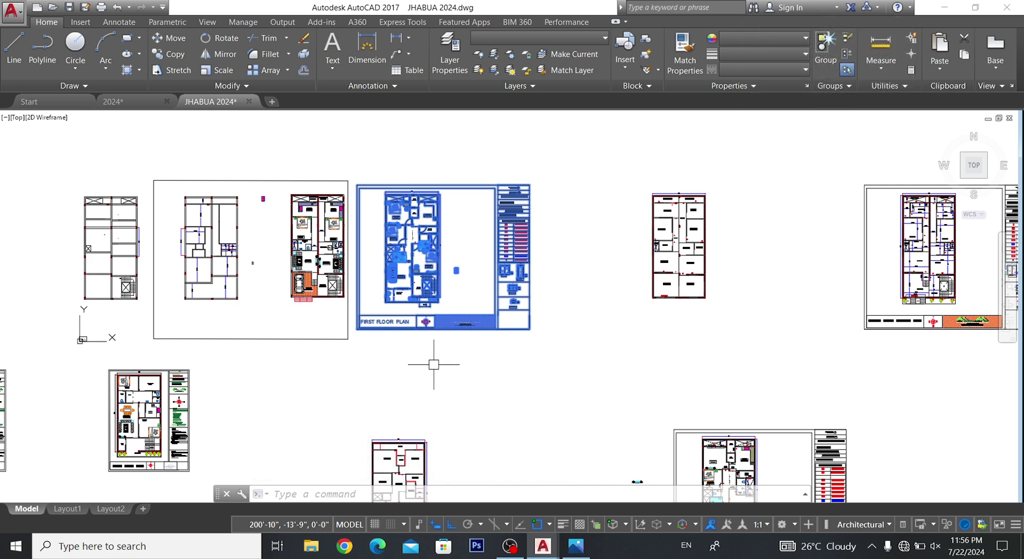
scroll(480, 370, "down", 4)
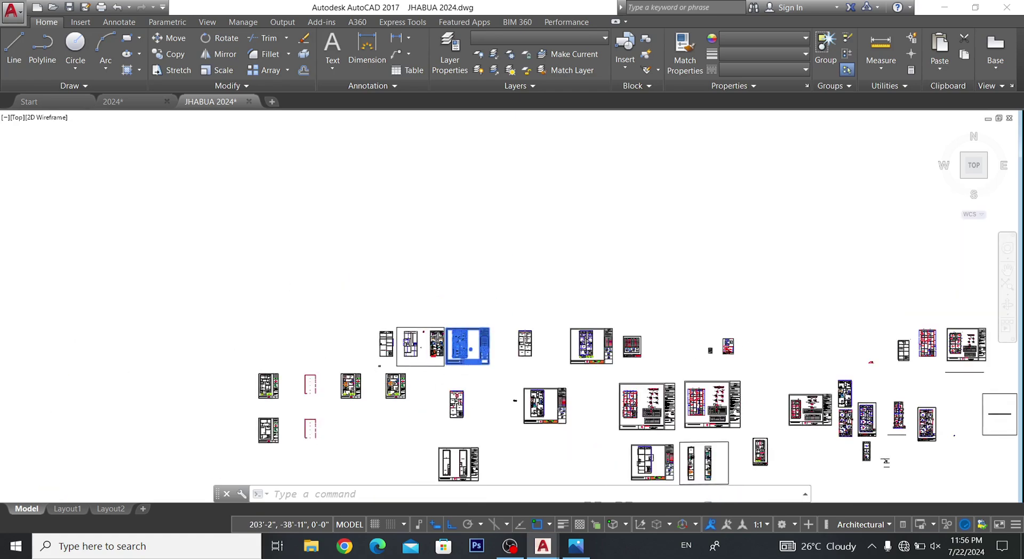
scroll(464, 378, "up", 3)
left_click(121, 100)
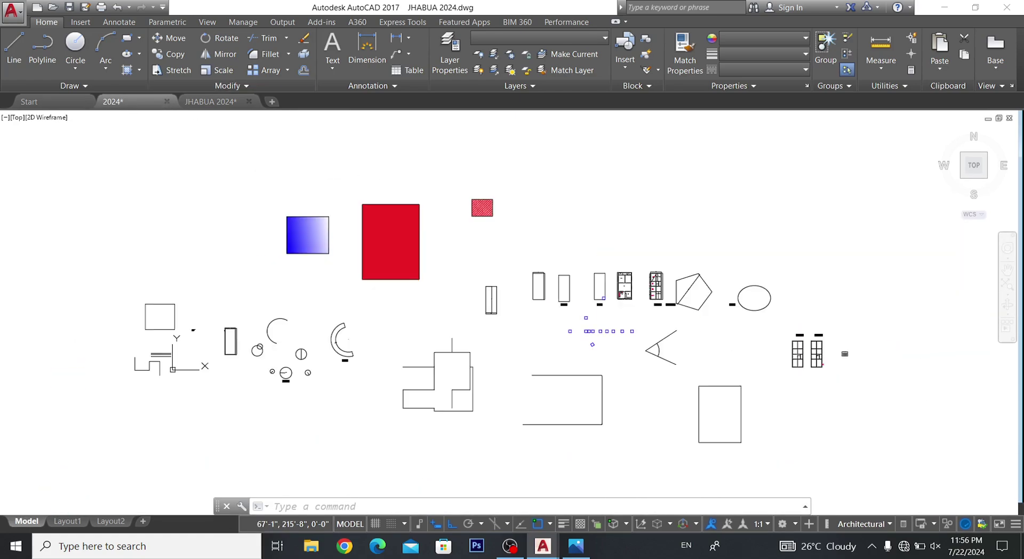
scroll(510, 253, "up", 2)
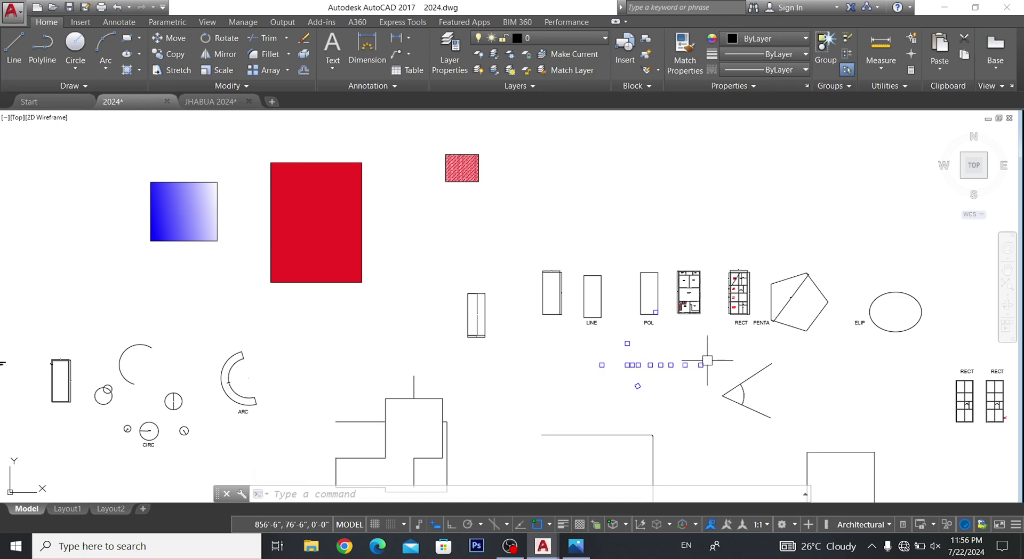
scroll(624, 222, "down", 6)
scroll(626, 221, "up", 4)
scroll(589, 235, "up", 4)
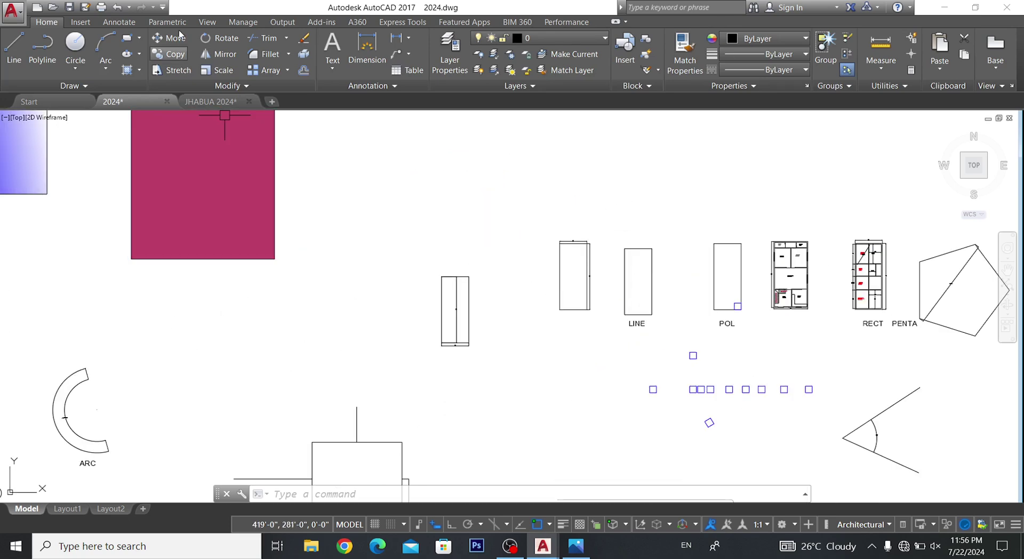
left_click(209, 101)
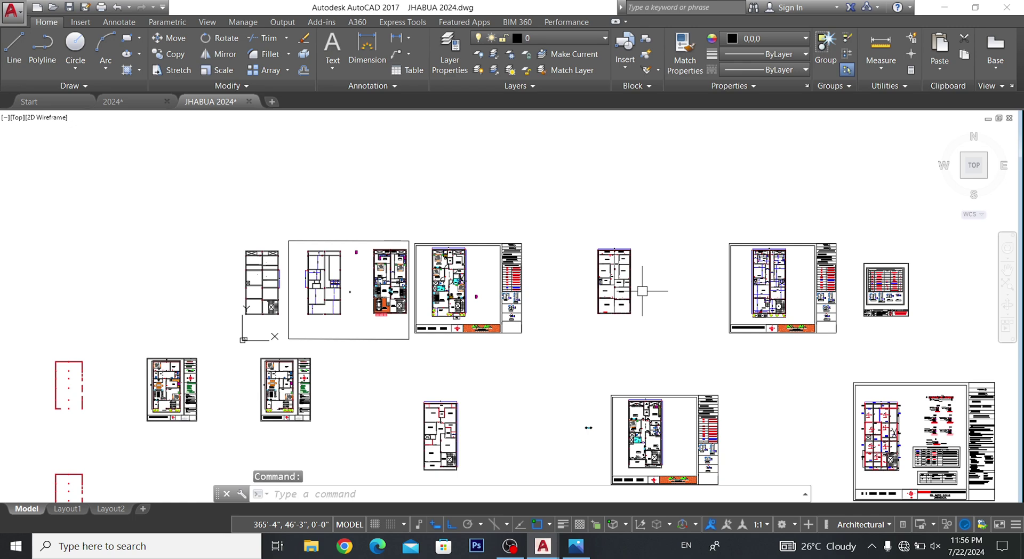
scroll(456, 307, "up", 2)
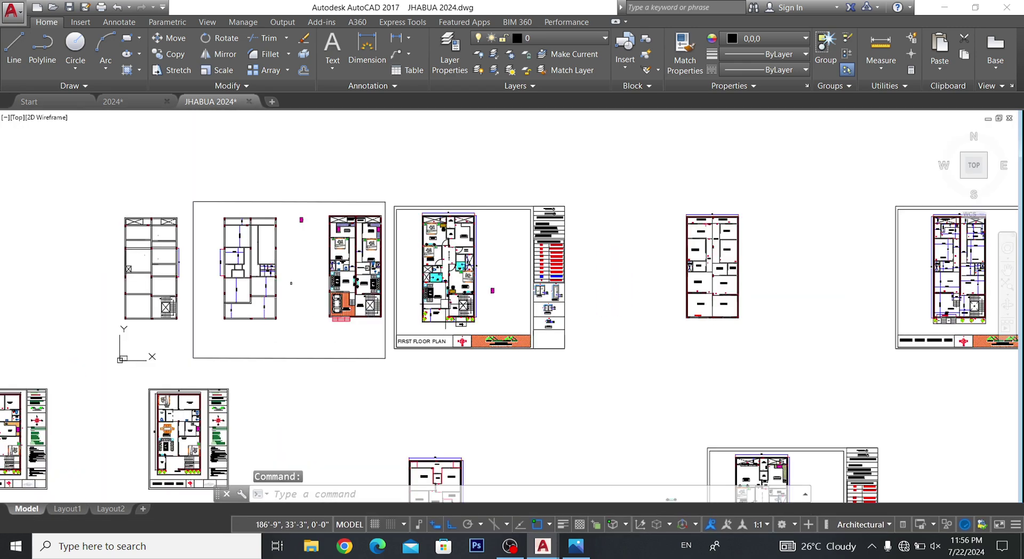
scroll(458, 315, "up", 2)
middle_click_drag(463, 338, 487, 372)
left_click(708, 115)
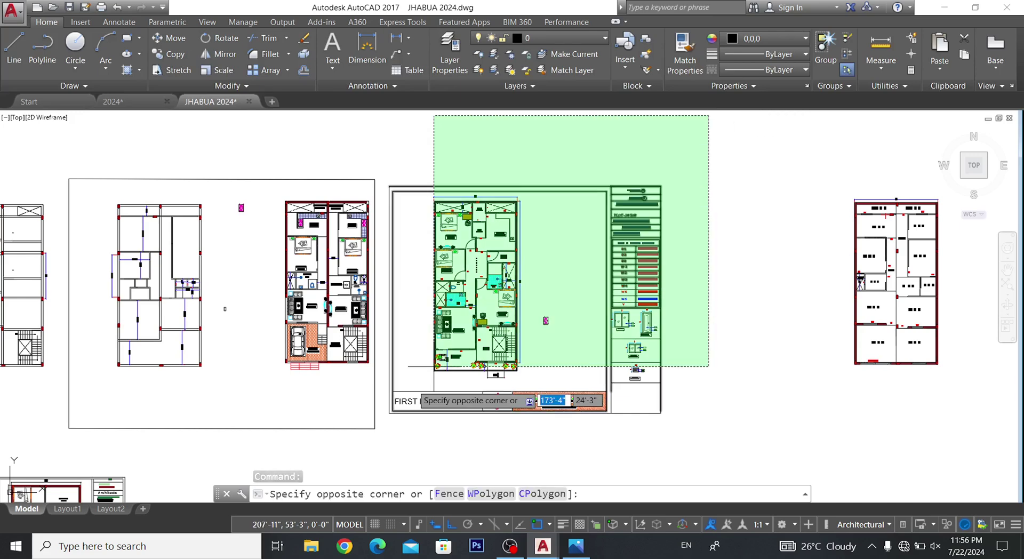
left_click(377, 427)
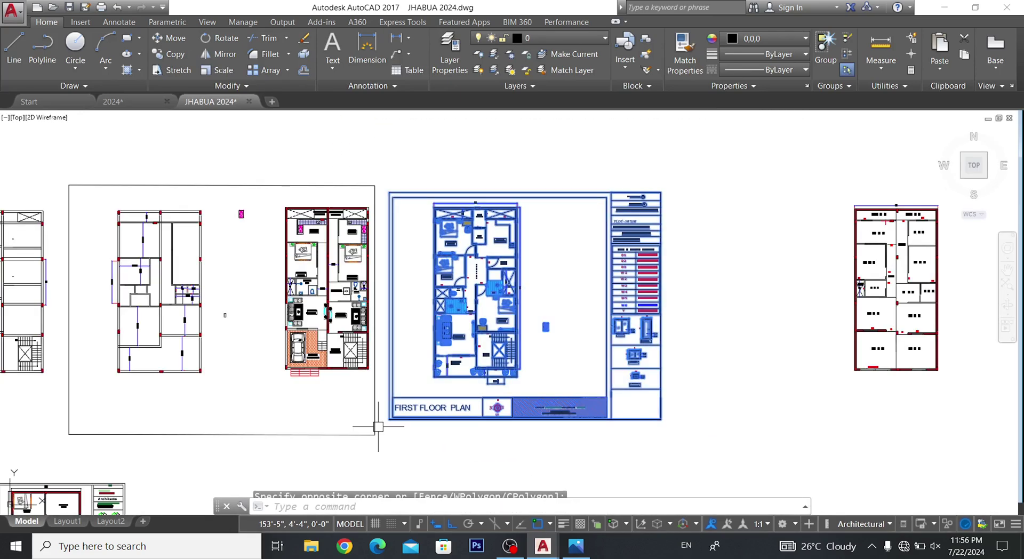
left_click(697, 147)
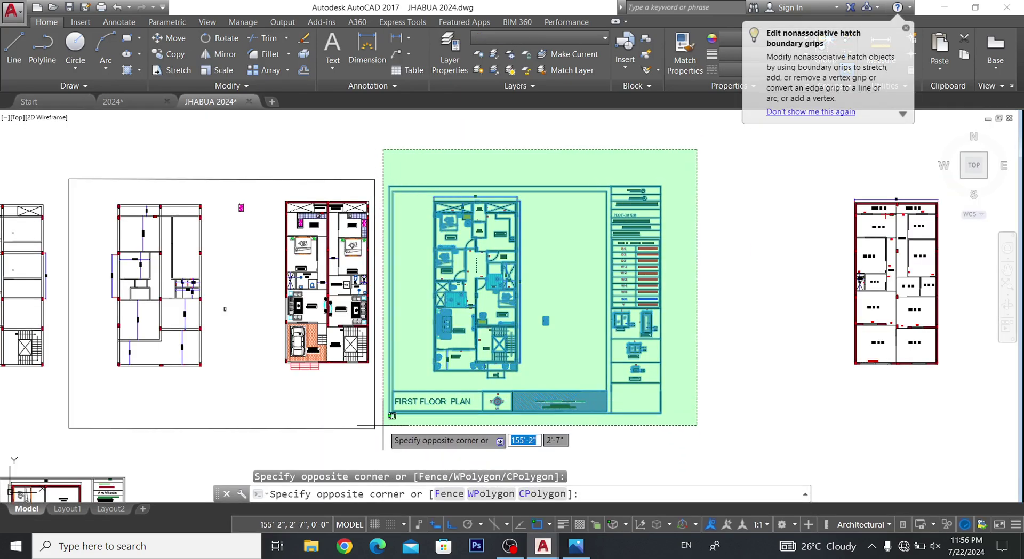
left_click(378, 430)
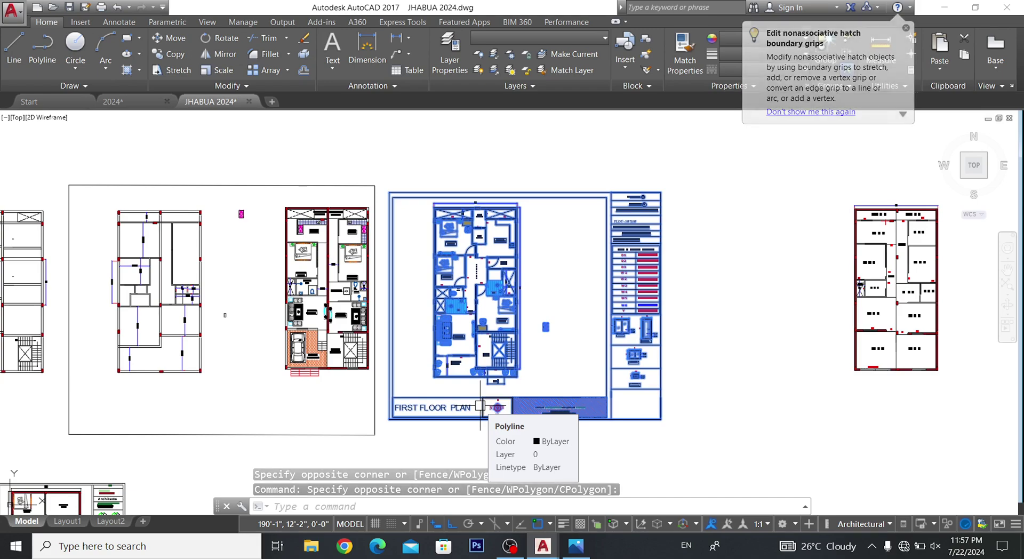
scroll(570, 352, "down", 3)
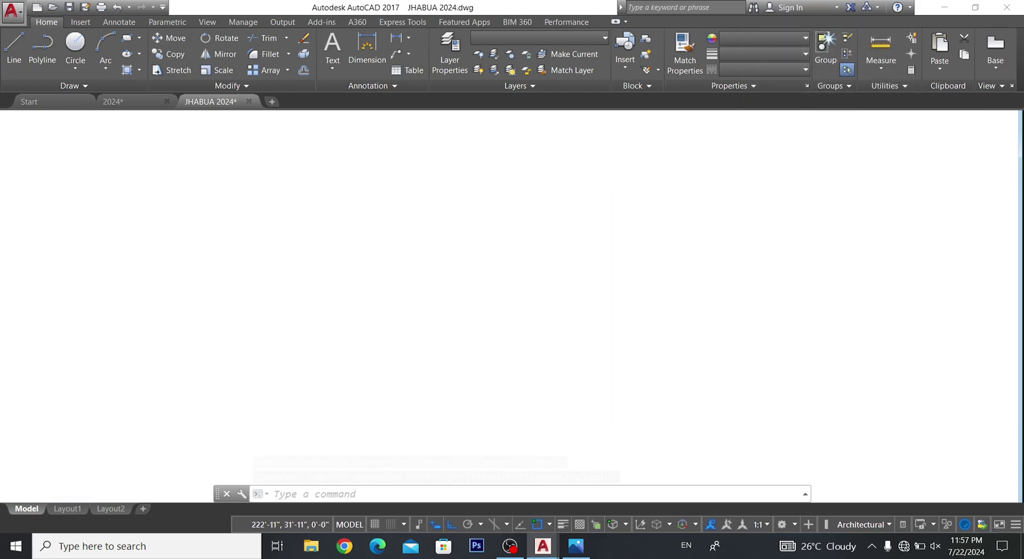
scroll(570, 352, "up", 3)
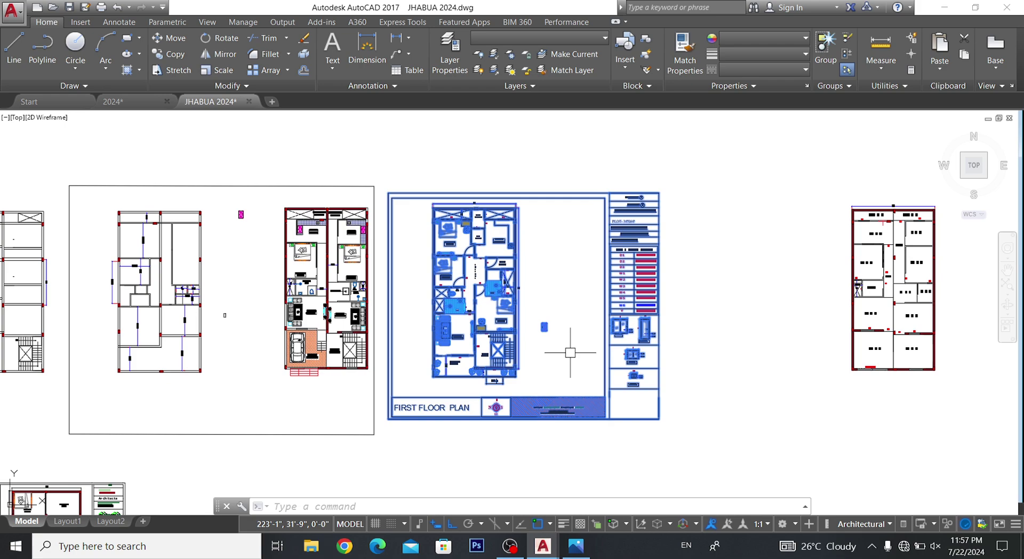
key("ctrl+Tab")
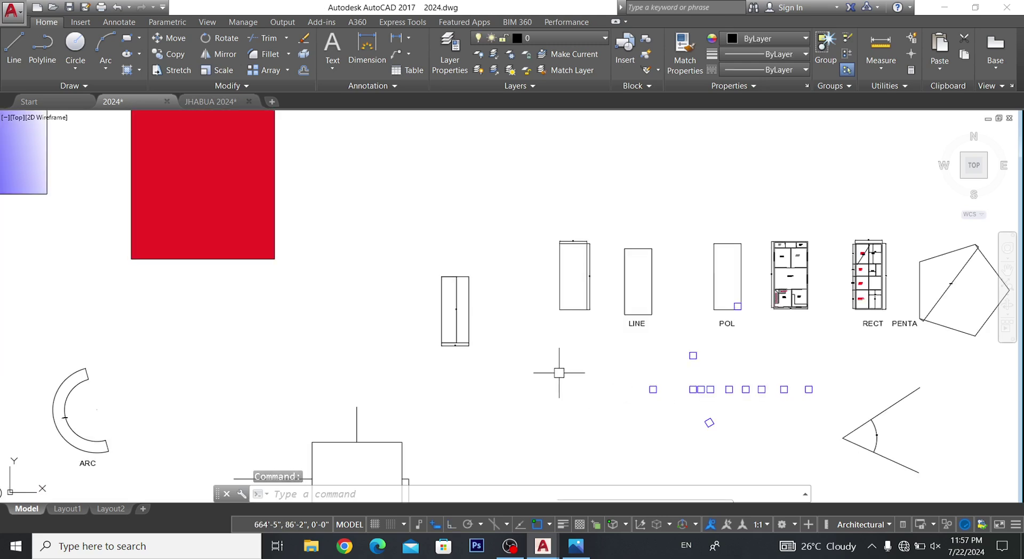
- Zoom around the drawing, opening and dismissing the application menu without choosing anything
scroll(556, 373, "down", 7)
scroll(642, 354, "up", 6)
scroll(578, 348, "up", 1)
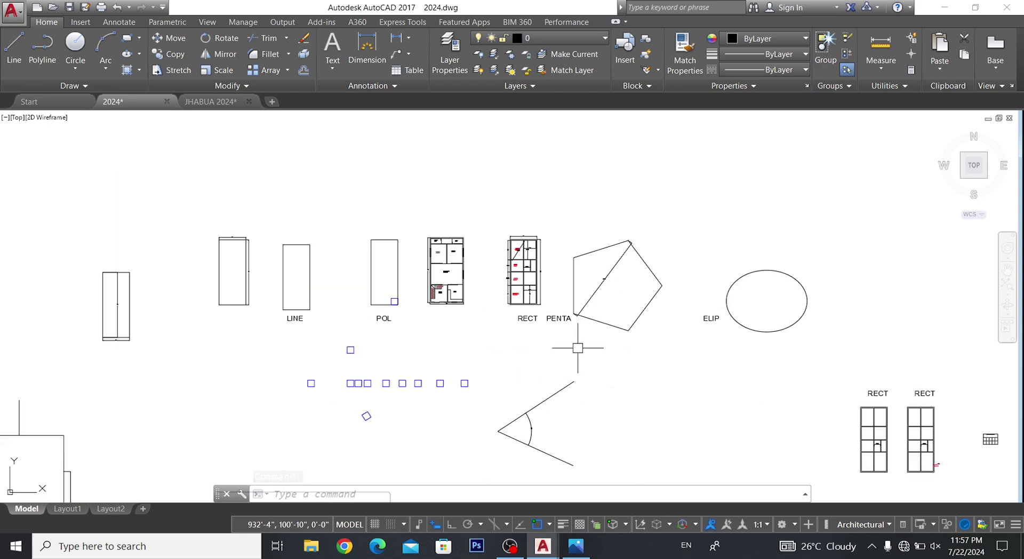
scroll(532, 339, "down", 4)
scroll(532, 339, "up", 7)
scroll(532, 339, "up", 2)
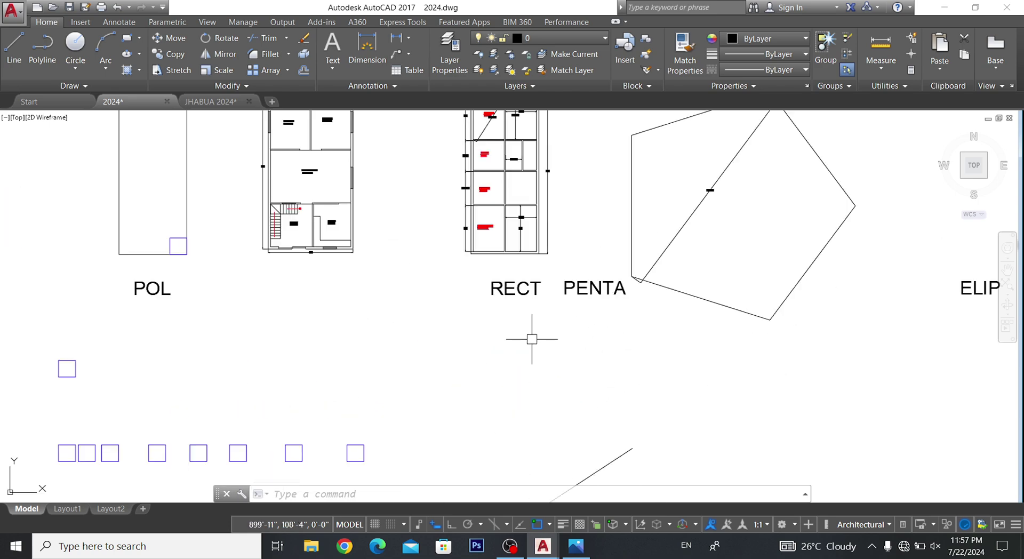
scroll(532, 338, "down", 5)
scroll(531, 339, "down", 5)
left_click(12, 11)
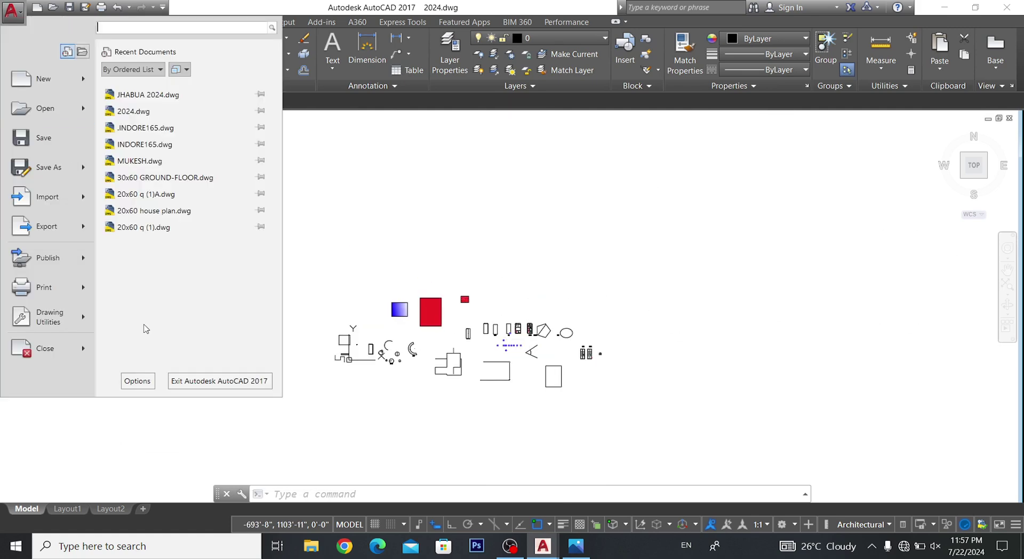
left_click(701, 276)
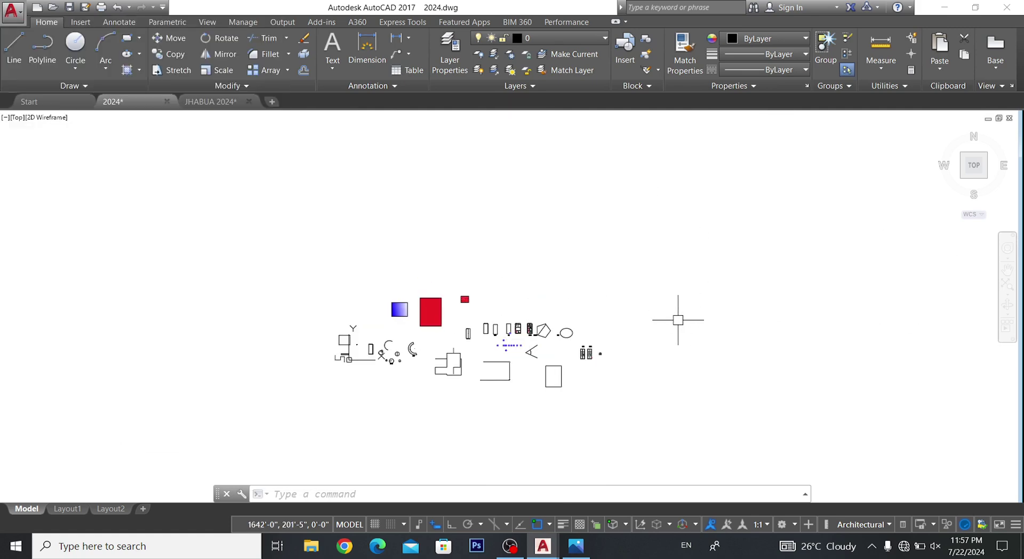
- Switch to JHABUA 2024 and window-select the first-floor plan objects
scroll(538, 337, "up", 8)
scroll(538, 337, "up", 3)
scroll(586, 331, "down", 5)
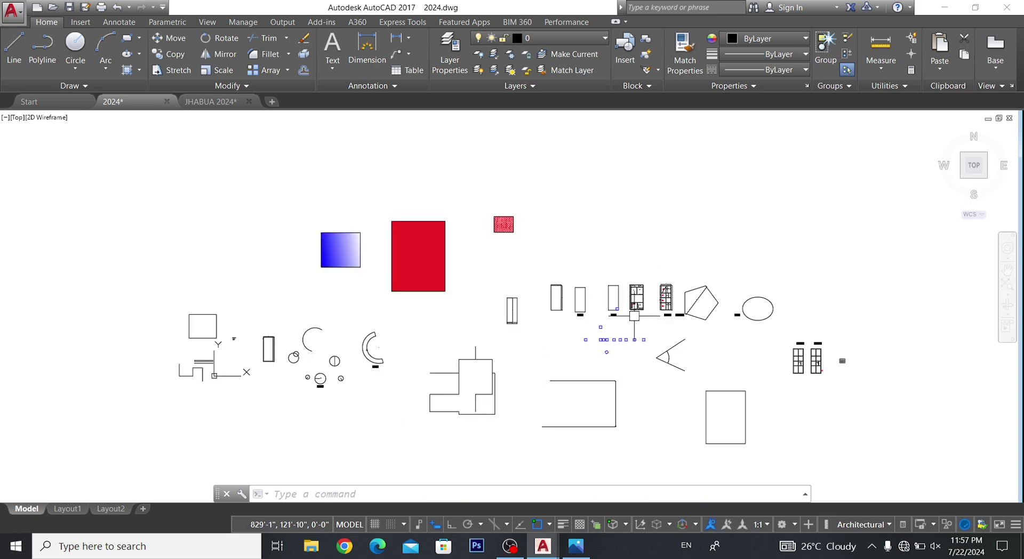
scroll(629, 327, "down", 3)
left_click(209, 101)
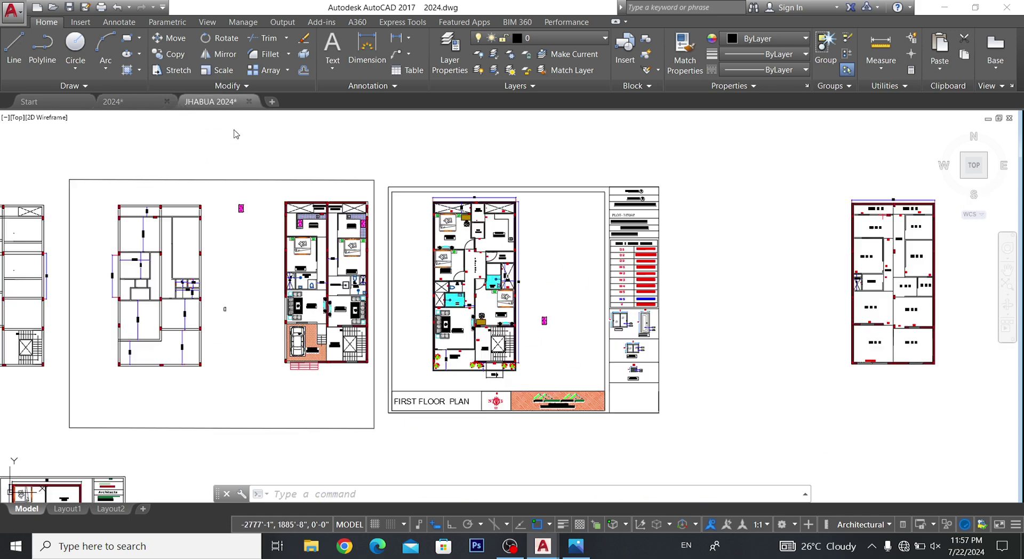
left_click(717, 142)
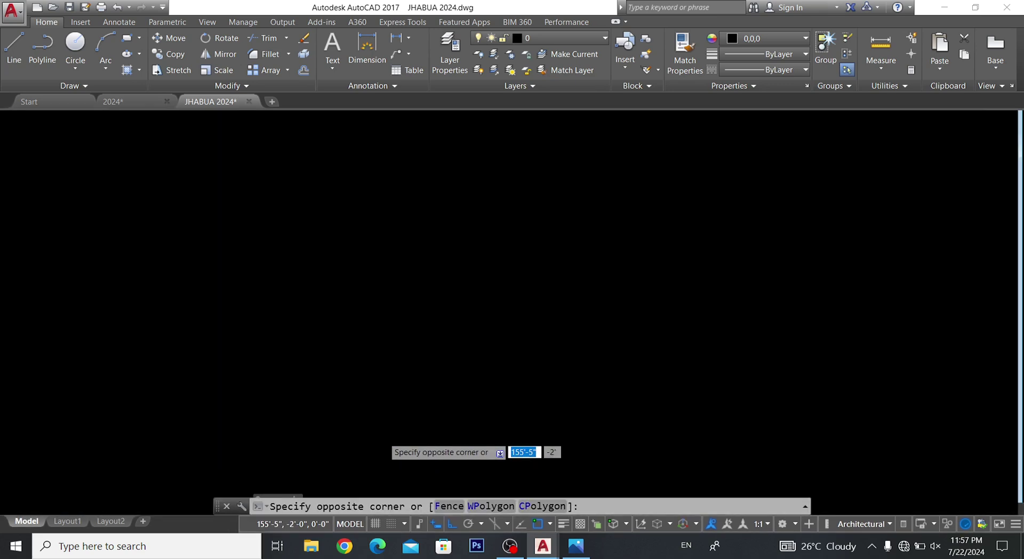
key("Escape")
left_click(707, 153)
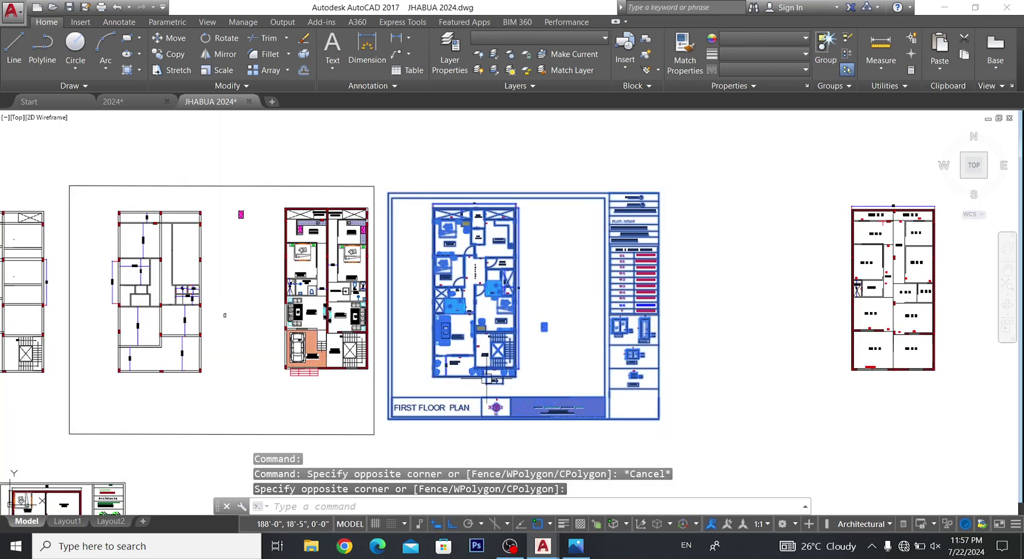
left_click(424, 403)
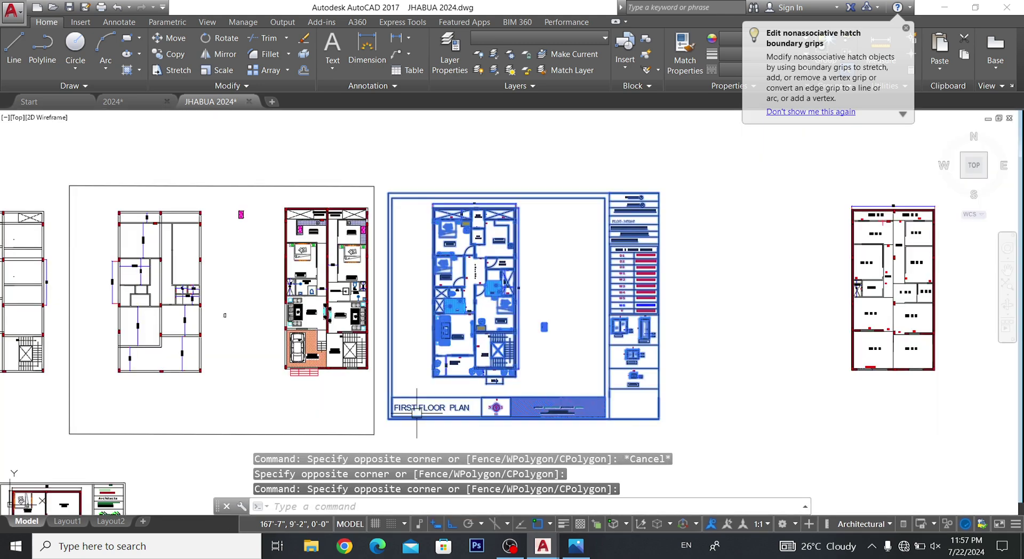
mouse_move(473, 400)
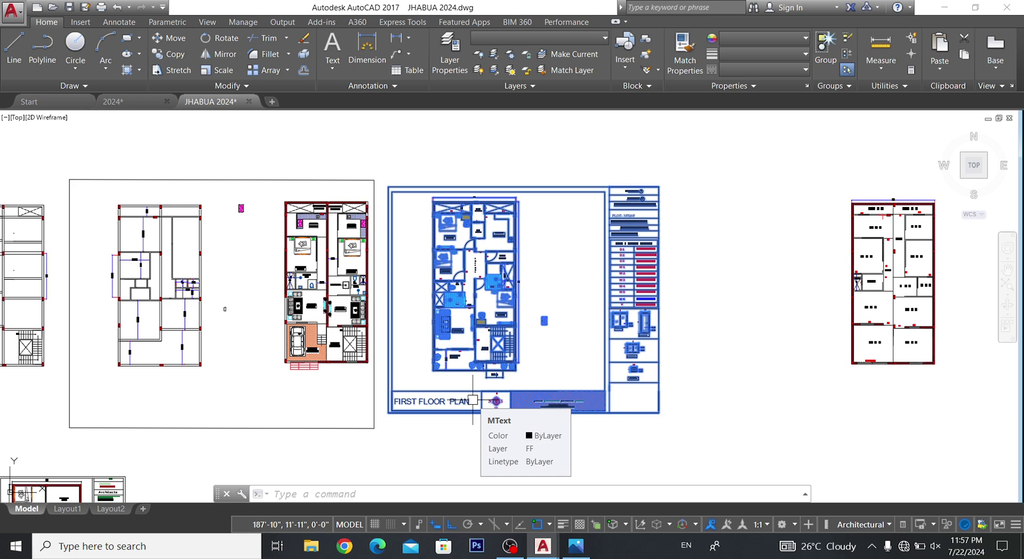
- Zoom in, window-select beside the first floor plan, then clear the selection
scroll(773, 347, "down", 3)
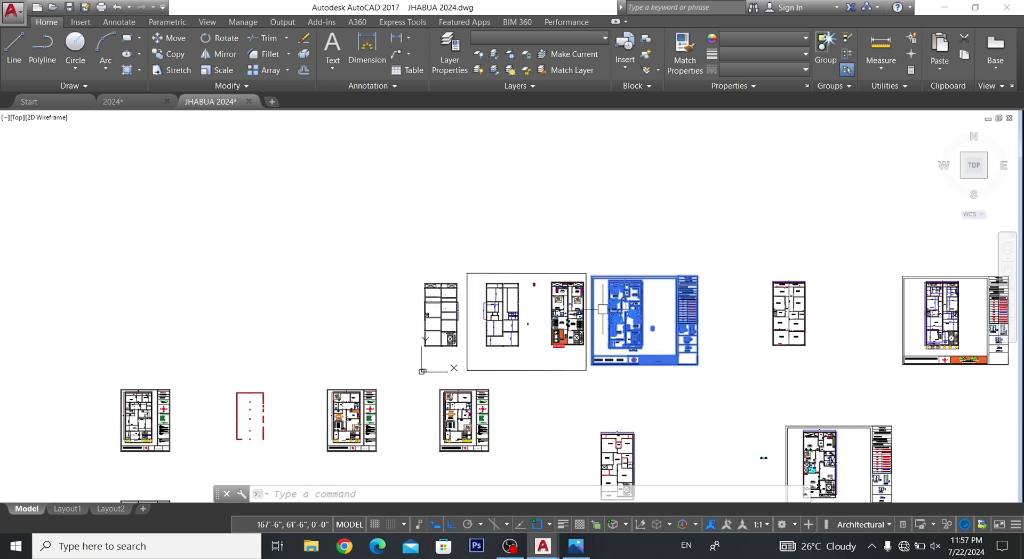
scroll(613, 327, "up", 2)
scroll(629, 328, "up", 2)
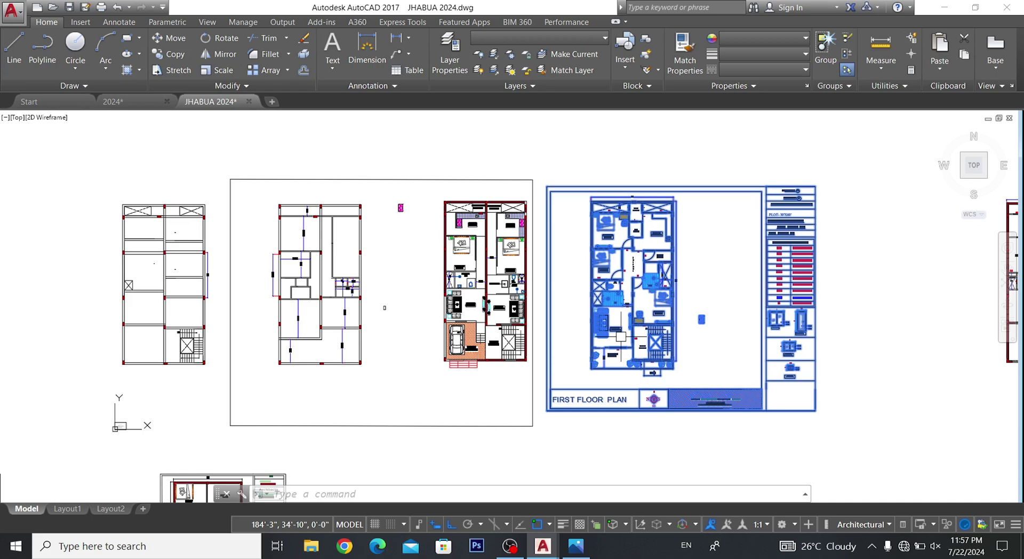
scroll(491, 347, "down", 1)
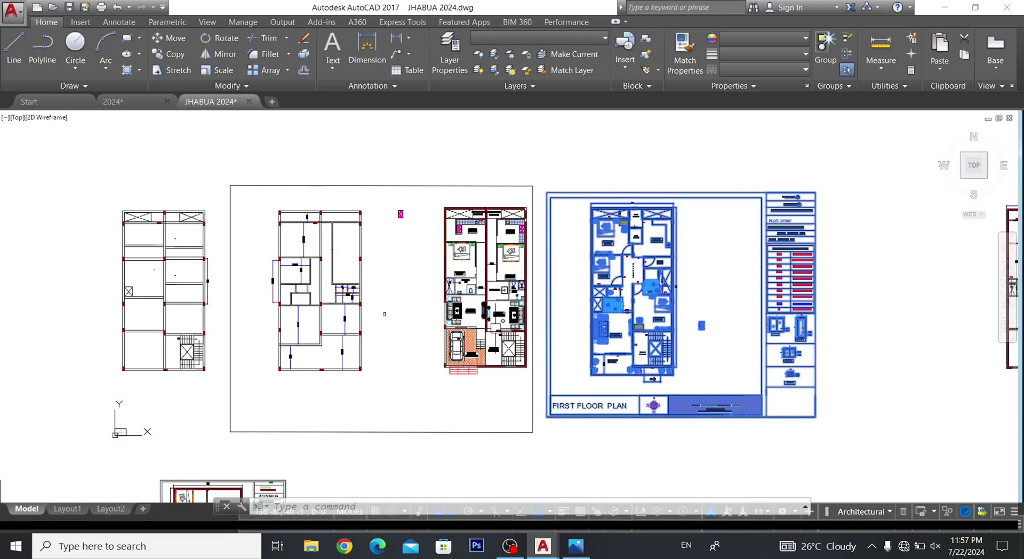
scroll(491, 347, "down", 1)
scroll(562, 392, "up", 1)
scroll(562, 392, "up", 1)
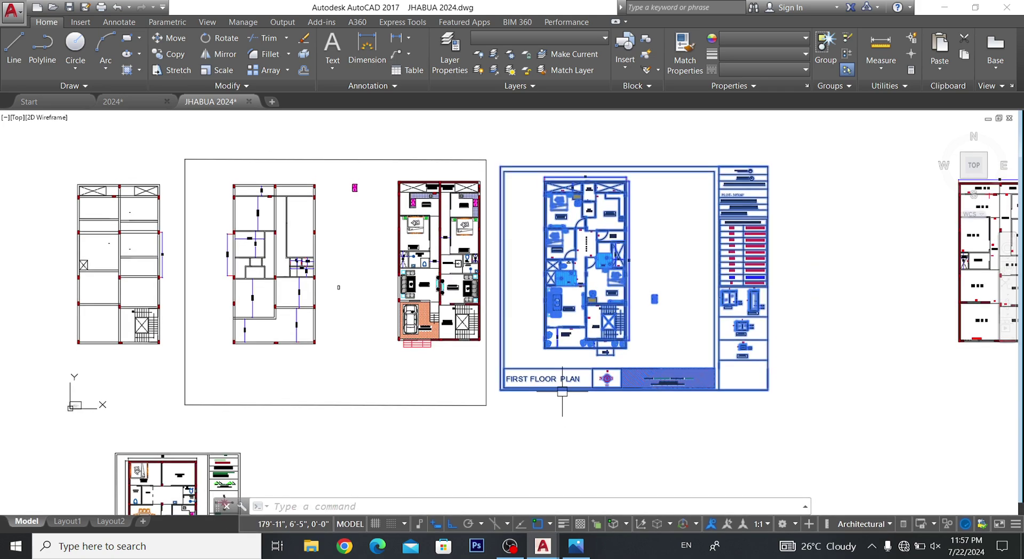
left_click(814, 368)
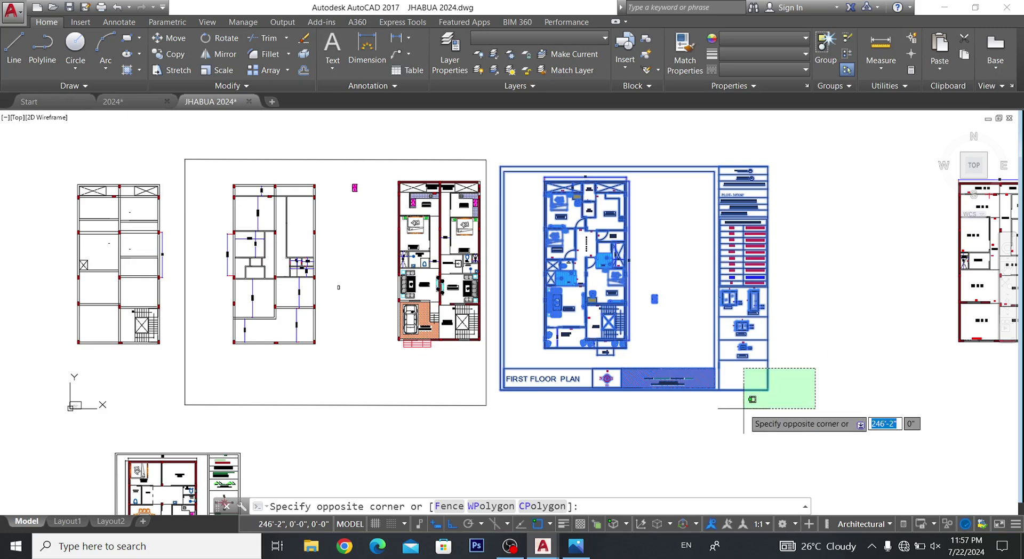
left_click(744, 409)
key("Escape")
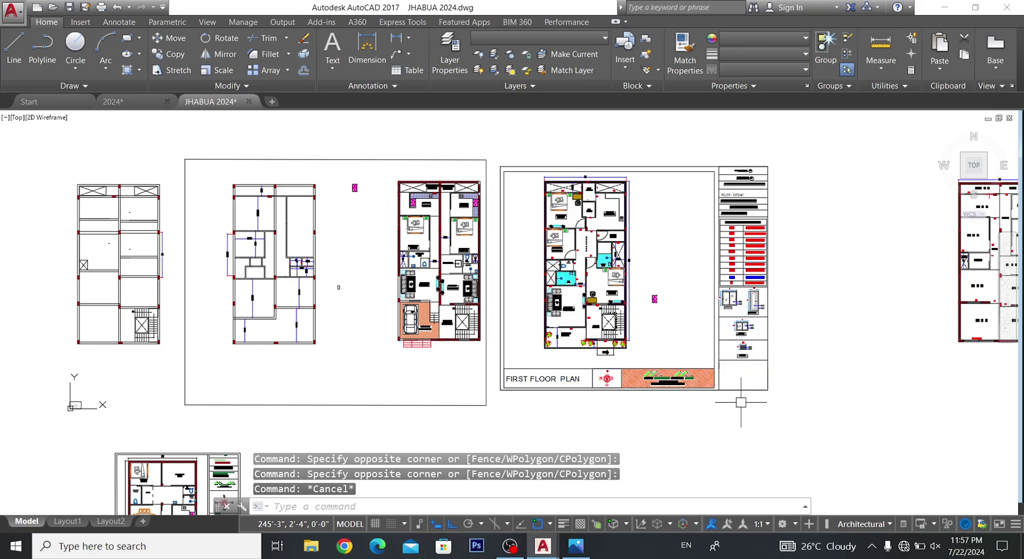
key("Escape")
key("Escape")
- Centre the small FIRST FLOOR PLAN sheet and start a crossing selection around it
scroll(599, 254, "down", 5)
scroll(556, 280, "up", 5)
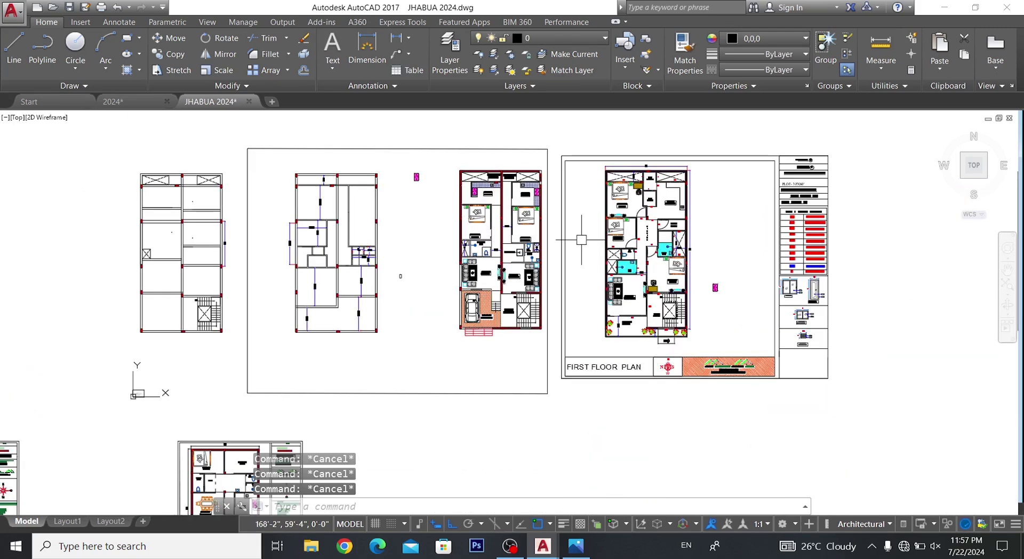
scroll(583, 228, "up", 1)
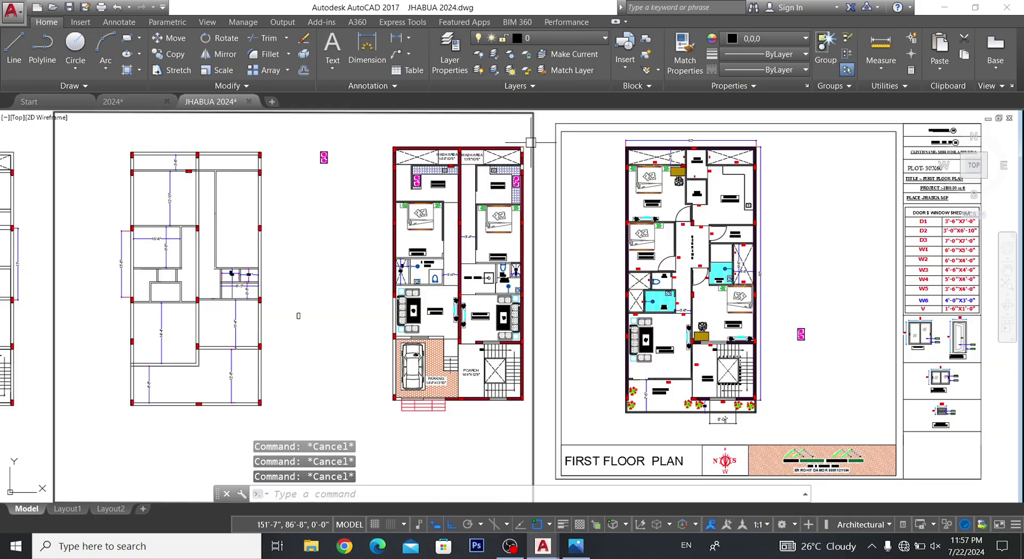
scroll(522, 148, "down", 4)
scroll(533, 266, "down", 2)
scroll(466, 292, "up", 3)
scroll(466, 292, "up", 4)
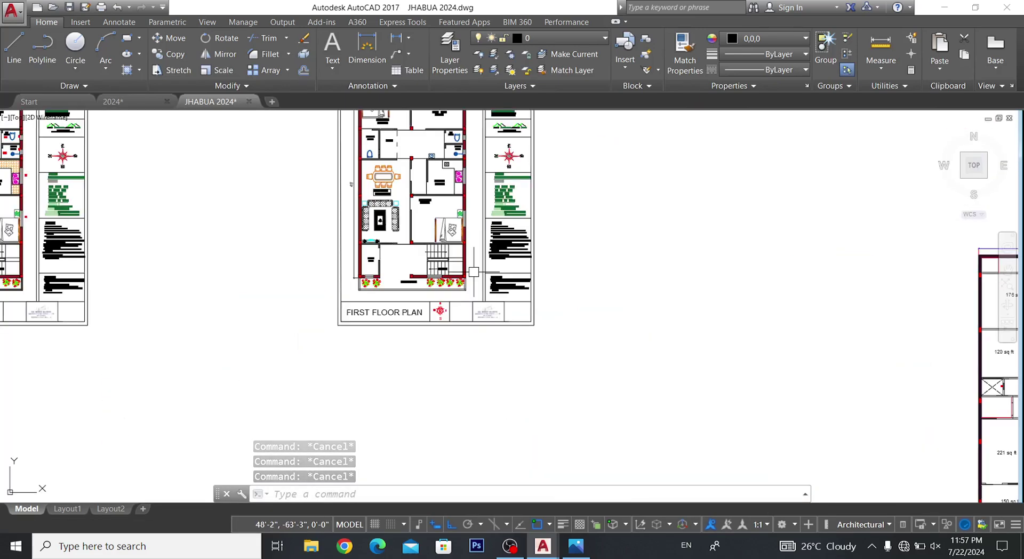
middle_click_drag(592, 147, 623, 231)
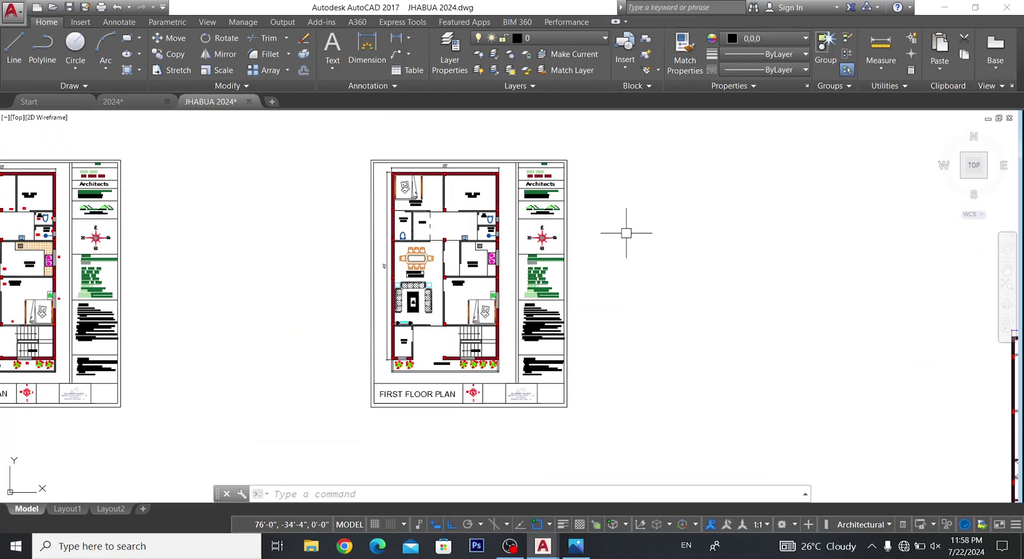
scroll(626, 232, "down", 2)
left_click(650, 177)
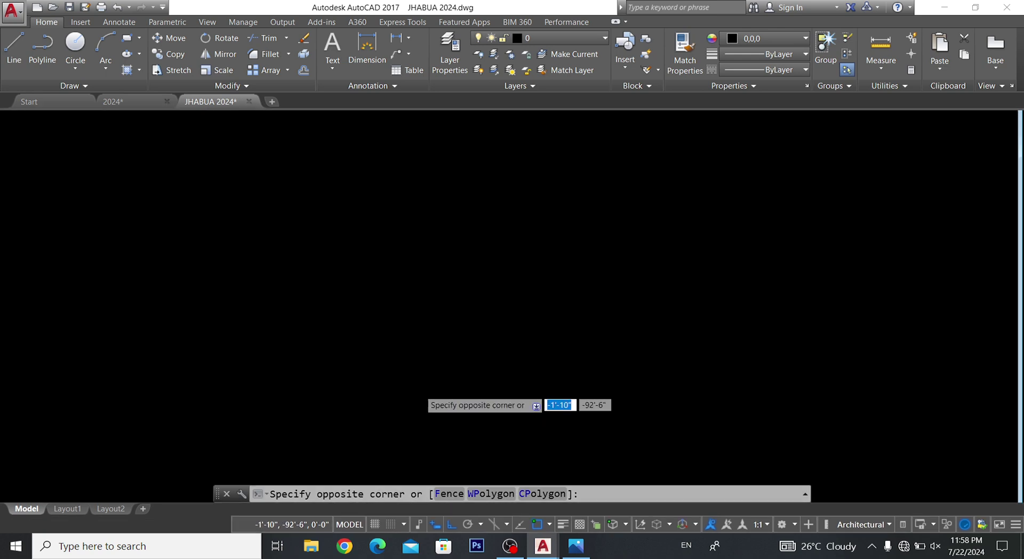
left_click(421, 387)
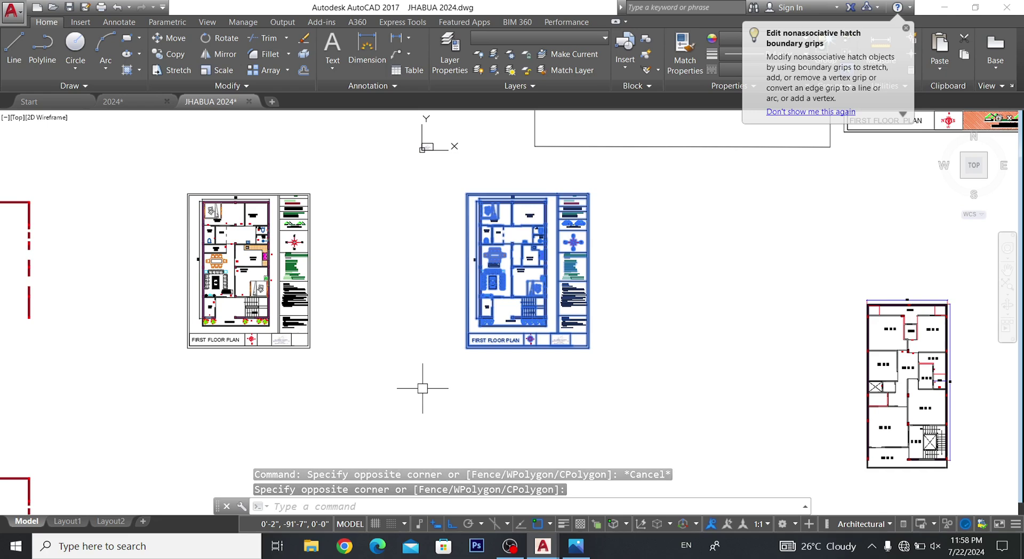
scroll(483, 368, "down", 2)
scroll(483, 368, "up", 2)
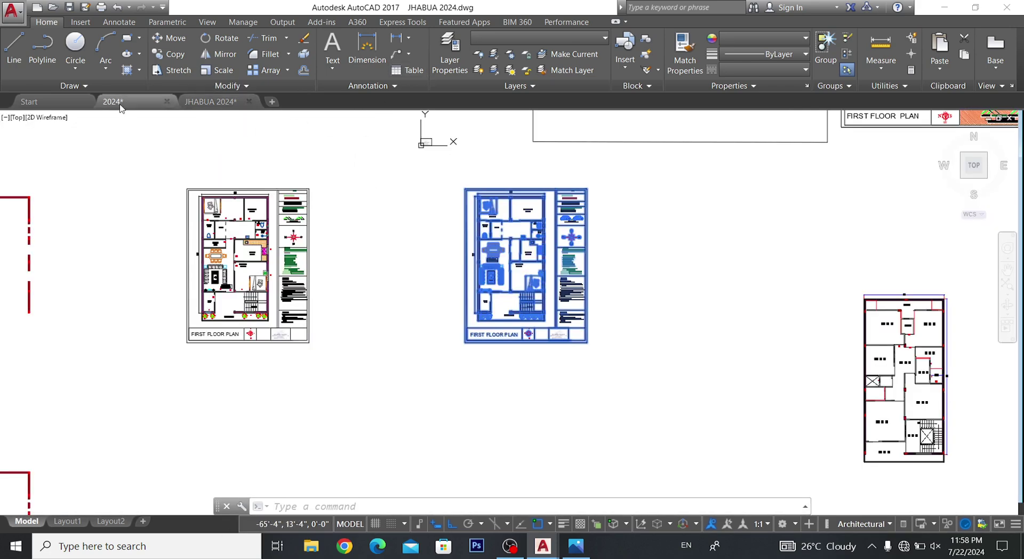
left_click(112, 101)
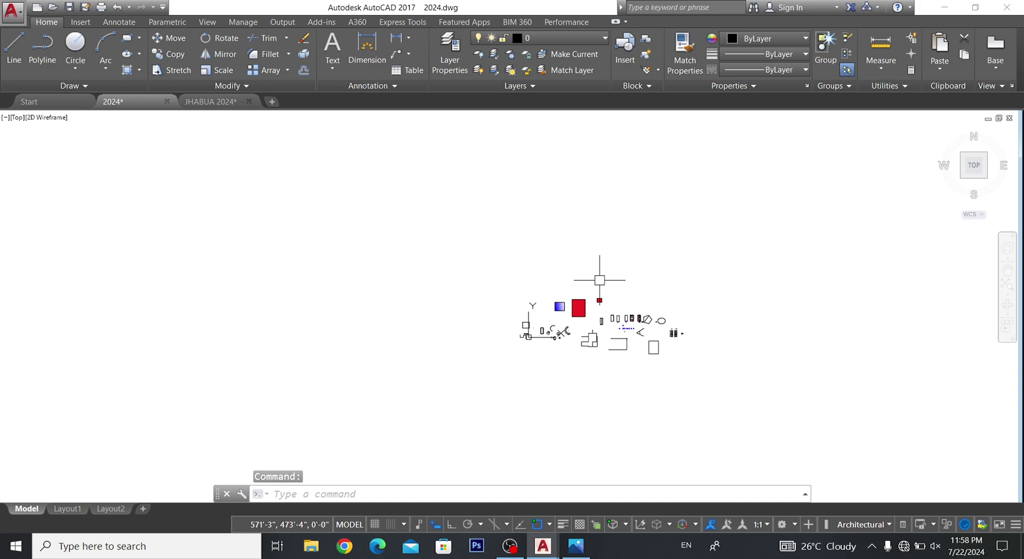
scroll(629, 315, "up", 5)
scroll(630, 314, "up", 4)
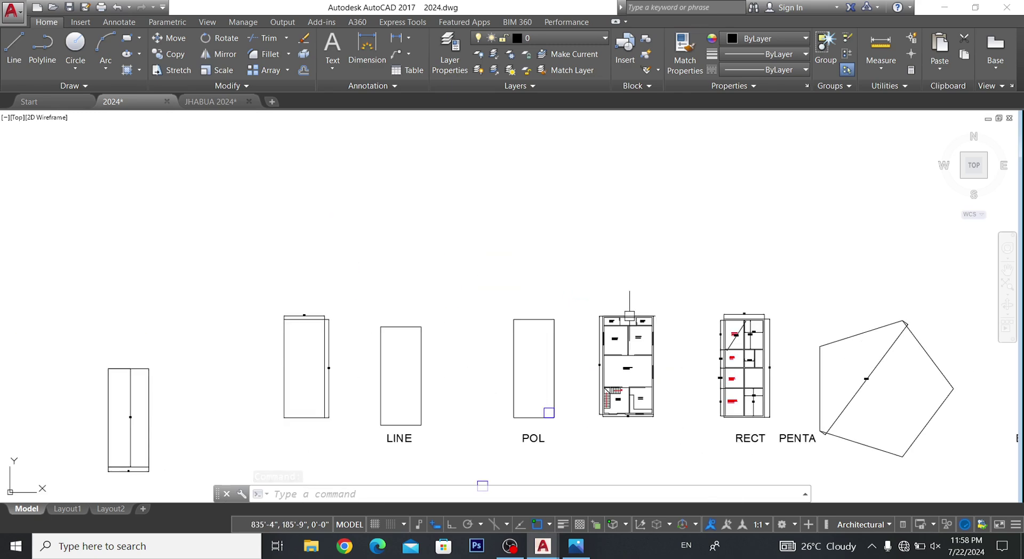
scroll(613, 320, "down", 5)
scroll(614, 320, "down", 2)
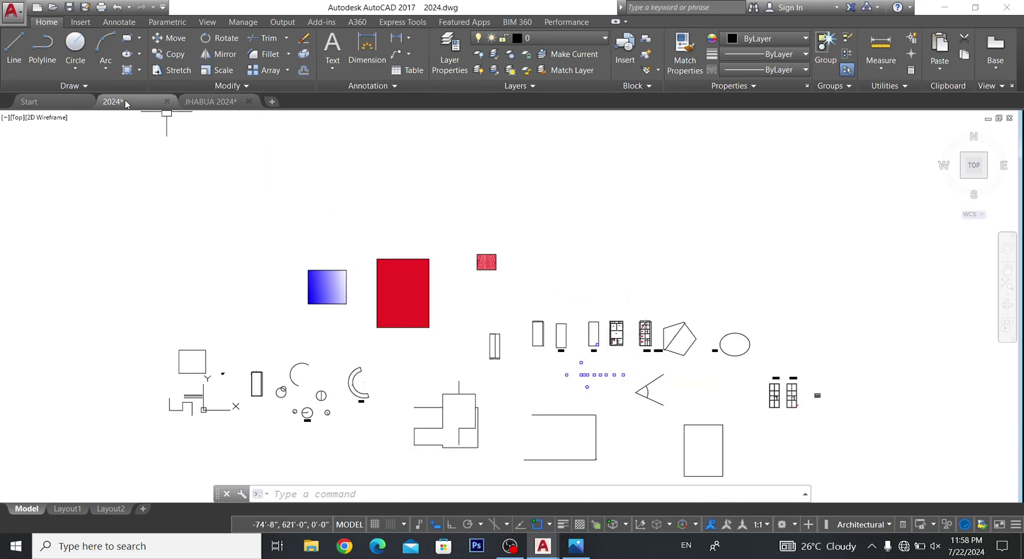
mouse_move(114, 101)
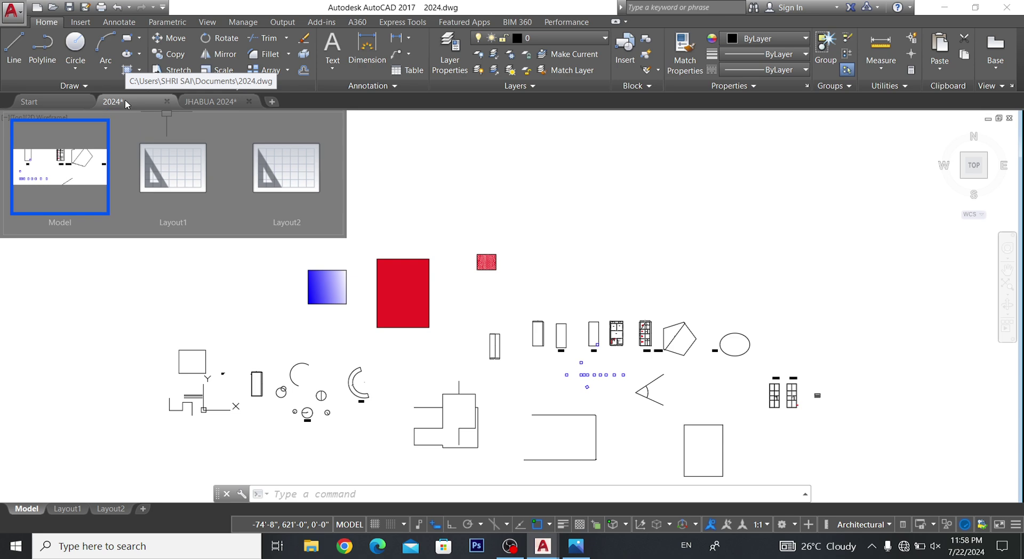
left_click(210, 101)
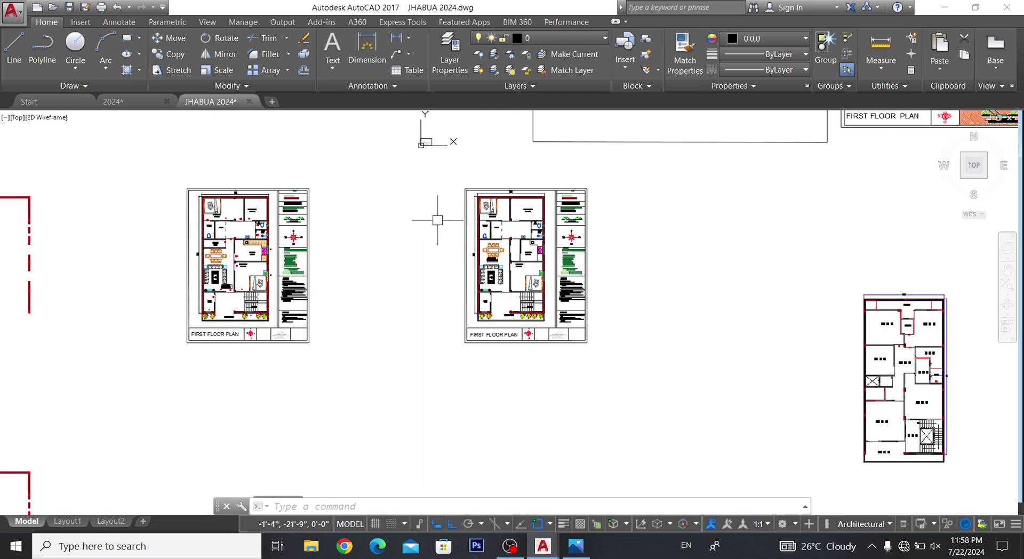
- Crossing-select the middle FIRST FLOOR PLAN sheet (317 objects) and cut it with Ctrl+X
key("Escape")
left_click(452, 224)
key("Escape")
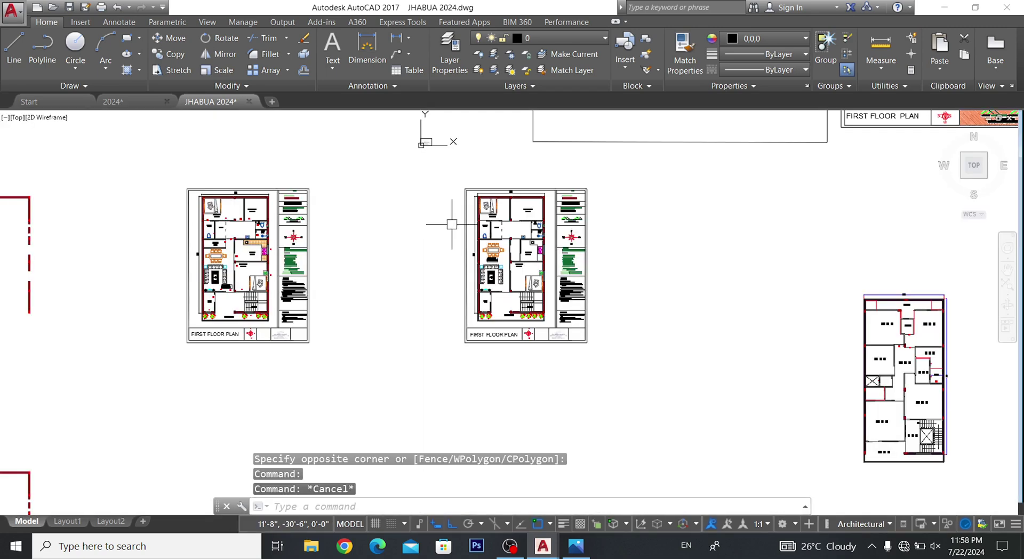
key("Escape")
key("Escape")
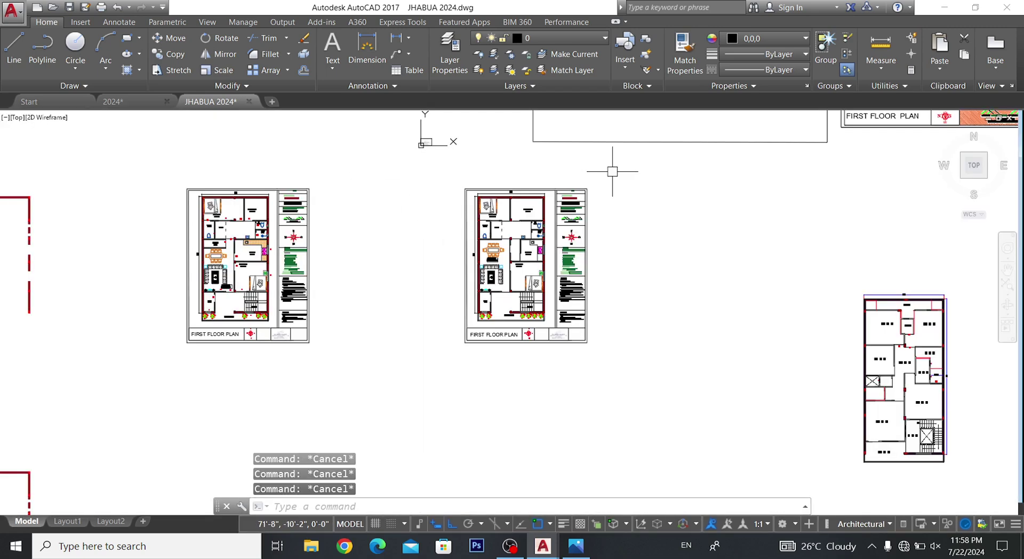
left_click_drag(677, 175, 407, 401)
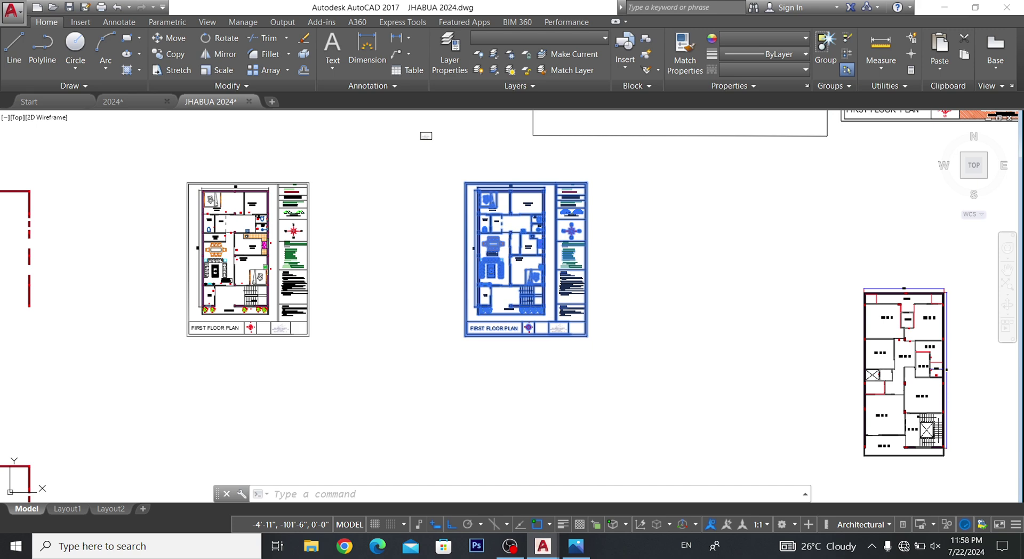
key("ctrl+x")
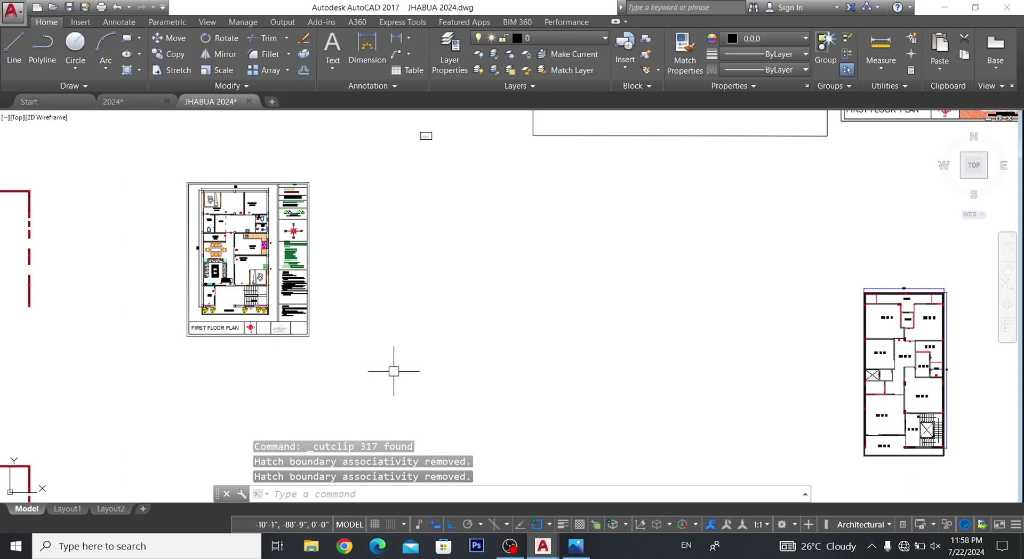
- Switch to the 2024 drawing
scroll(397, 371, "down", 6)
scroll(400, 347, "up", 6)
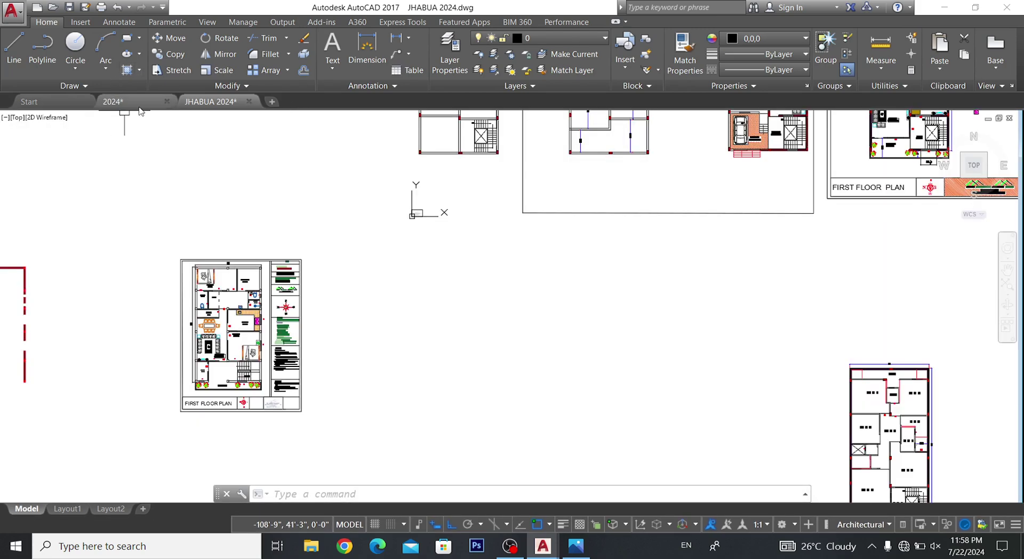
left_click(126, 102)
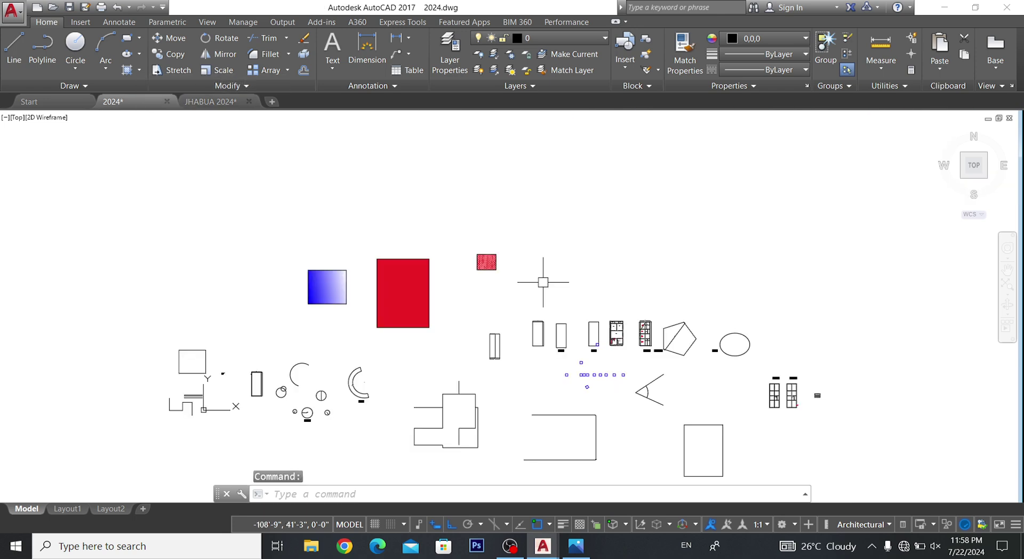
scroll(462, 360, "up", 2)
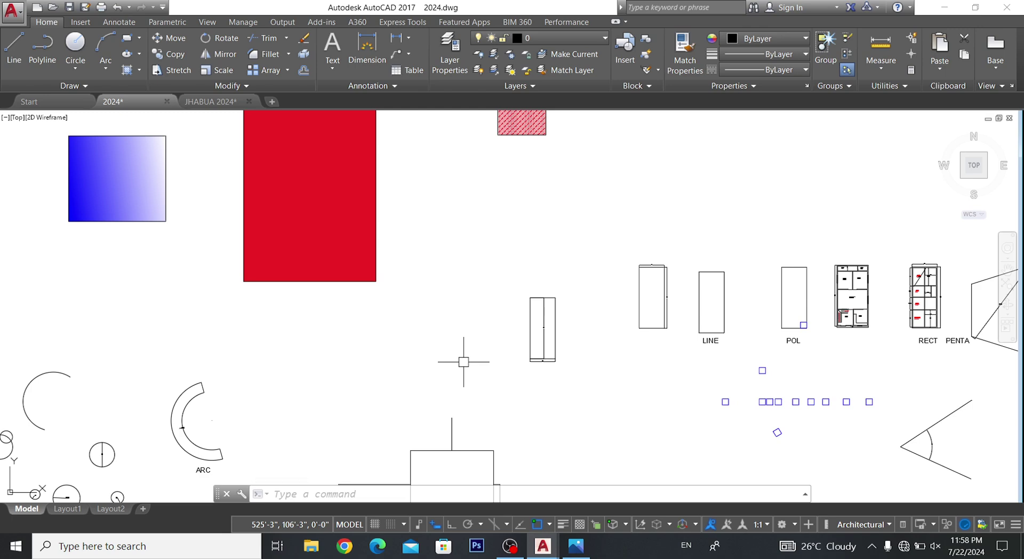
scroll(463, 362, "down", 2)
scroll(484, 365, "down", 5)
scroll(498, 392, "up", 5)
scroll(521, 413, "down", 2)
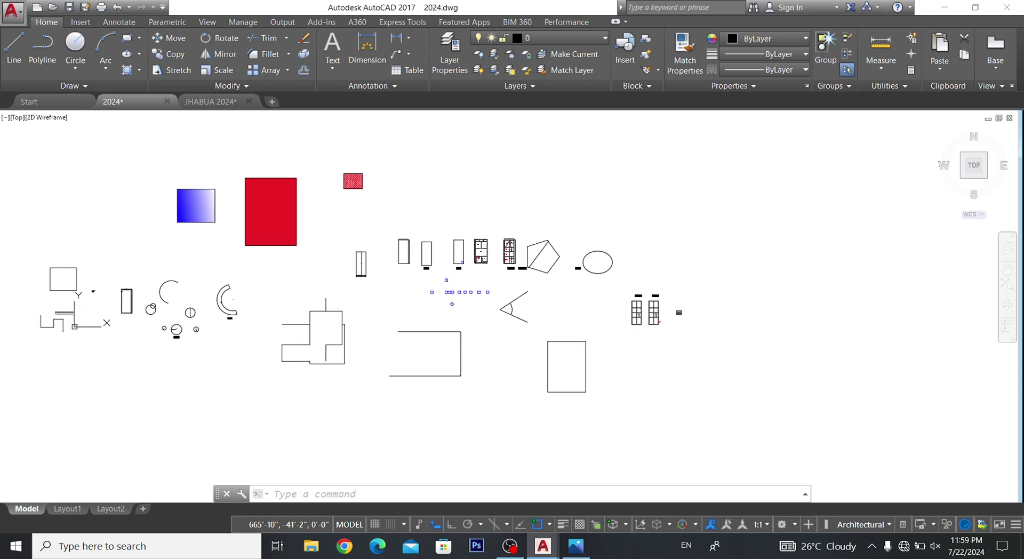
scroll(408, 341, "up", 2)
scroll(450, 411, "down", 2)
scroll(601, 320, "down", 1)
scroll(609, 314, "up", 5)
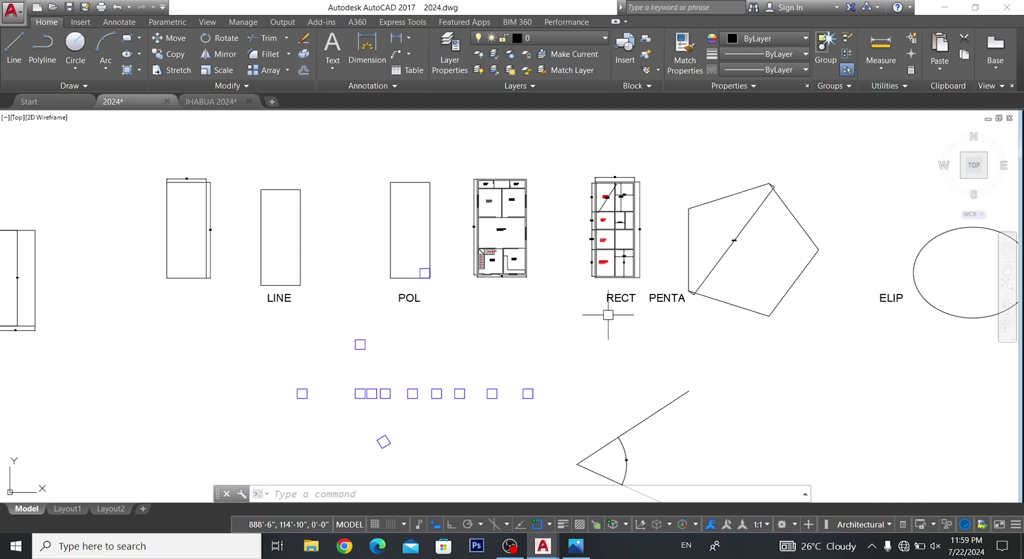
key("super+space")
key("super+space")
key("super+space")
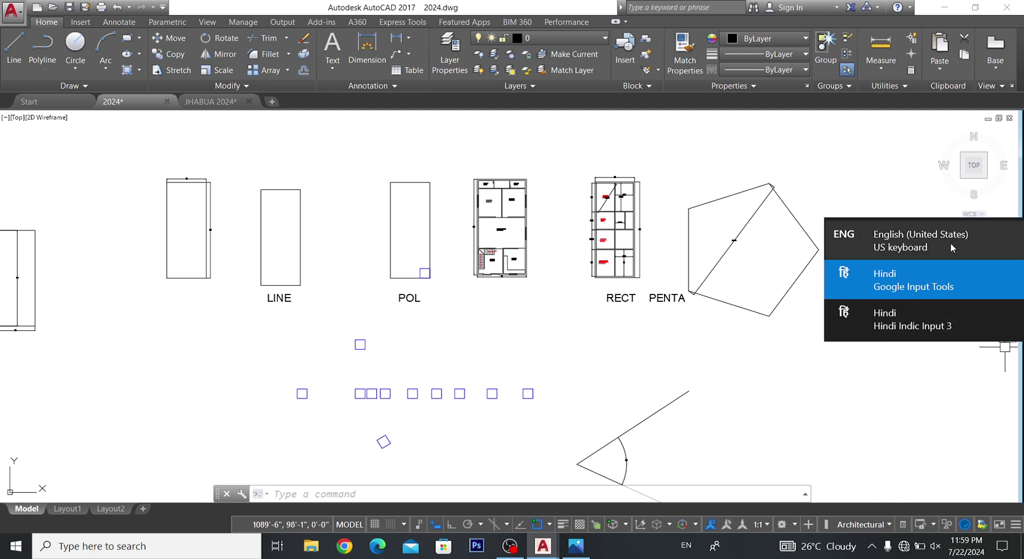
scroll(452, 342, "down", 5)
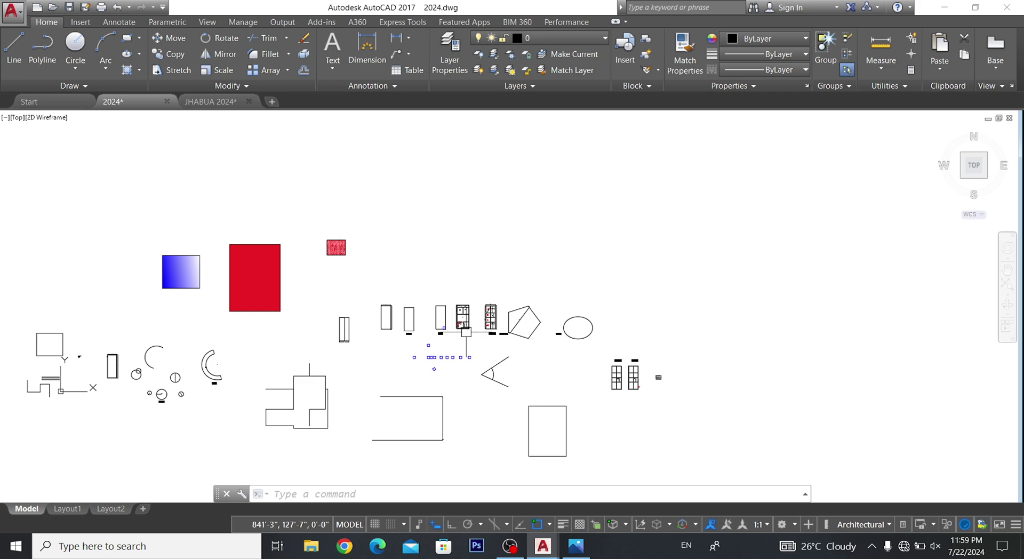
scroll(467, 334, "up", 5)
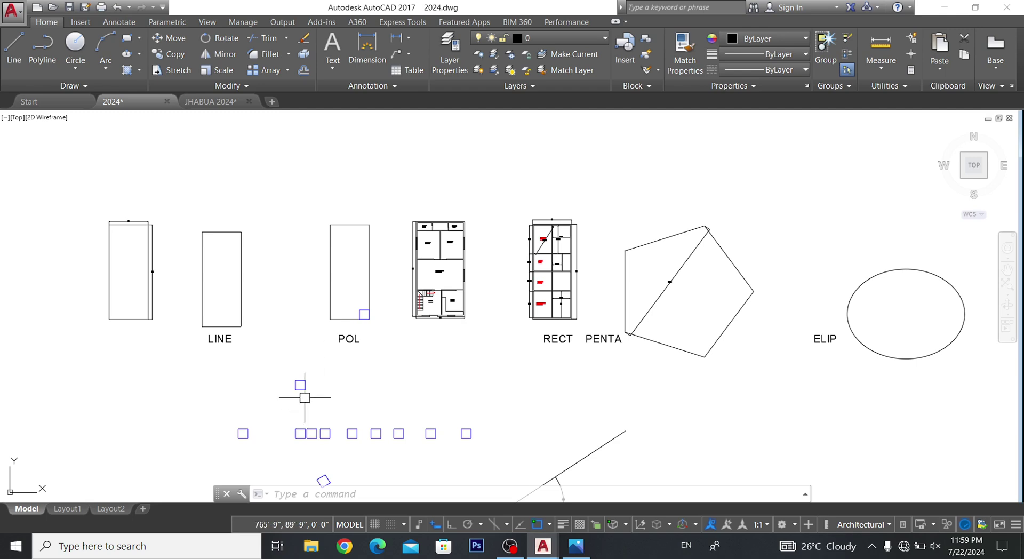
left_click(214, 101)
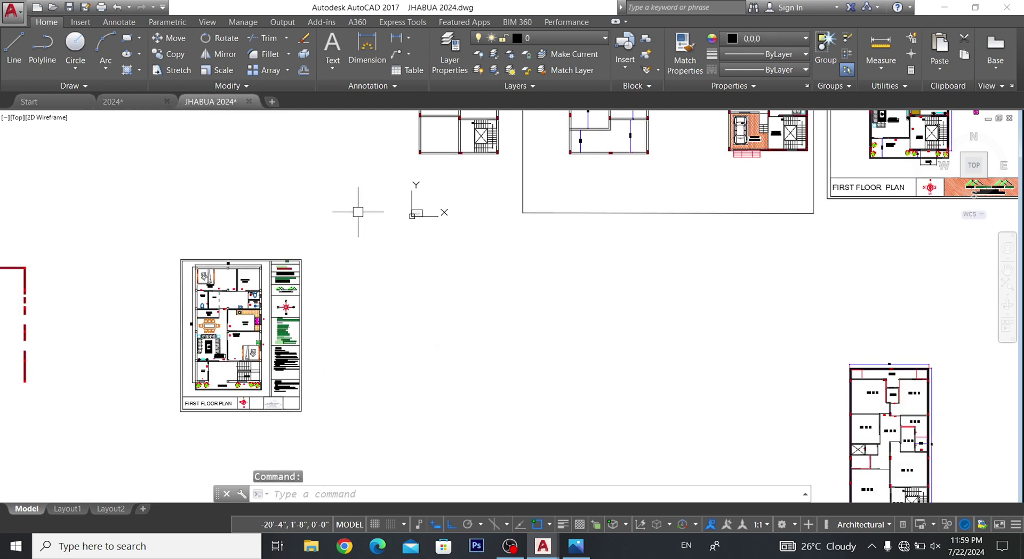
- Crossing-select the small first-floor plan sheet, repeating the selection once
left_click(359, 195)
left_click(140, 441)
left_click(359, 212)
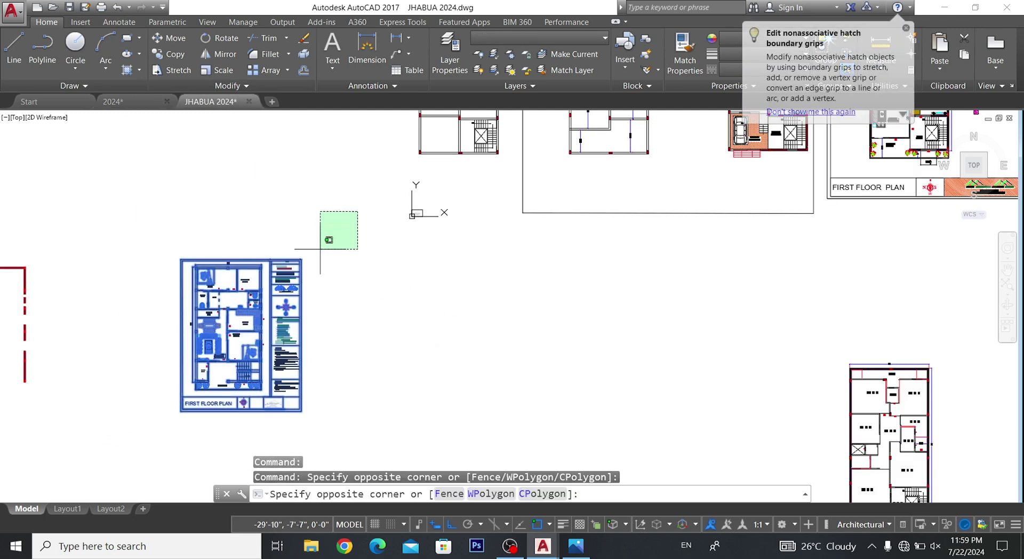
left_click(157, 432)
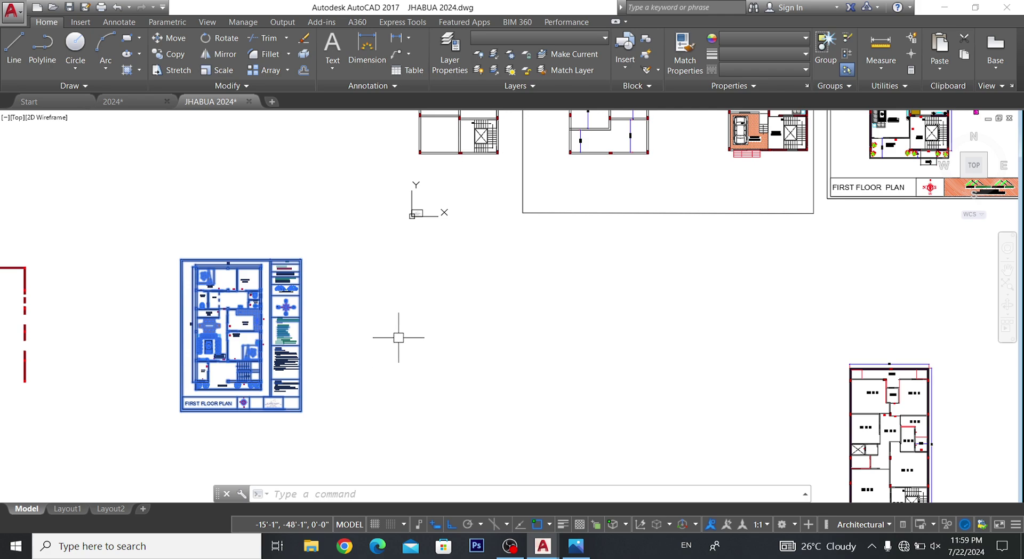
- Zoom out and pan to bring the other drawings into view
scroll(402, 308, "up", 5)
scroll(523, 369, "down", 6)
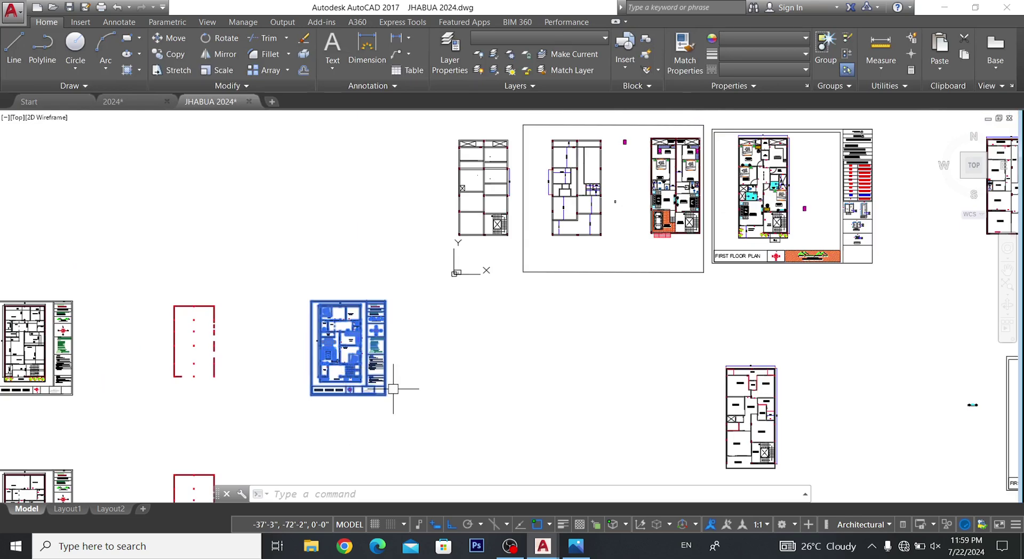
scroll(347, 393, "up", 4)
scroll(359, 367, "up", 2)
scroll(359, 367, "down", 6)
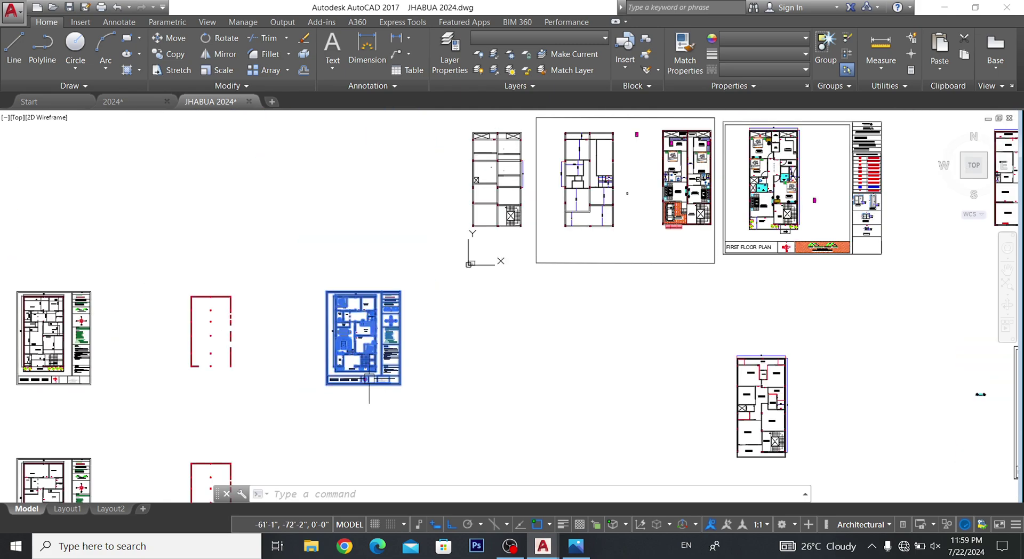
middle_click_drag(261, 115, 347, 122)
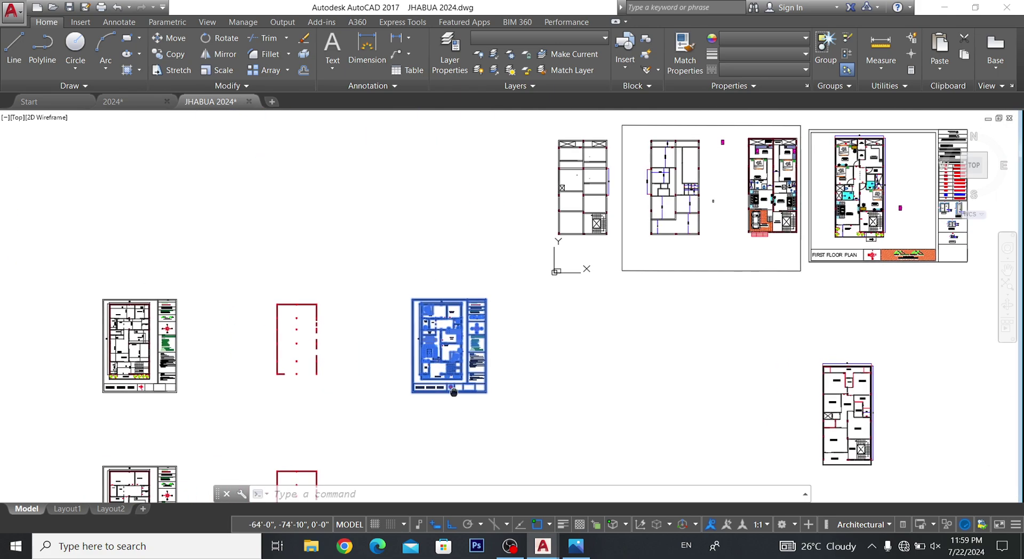
- Switch to the 2024 drawing and zoom to the POL and RECT sample shapes
left_click(113, 101)
scroll(431, 291, "up", 5)
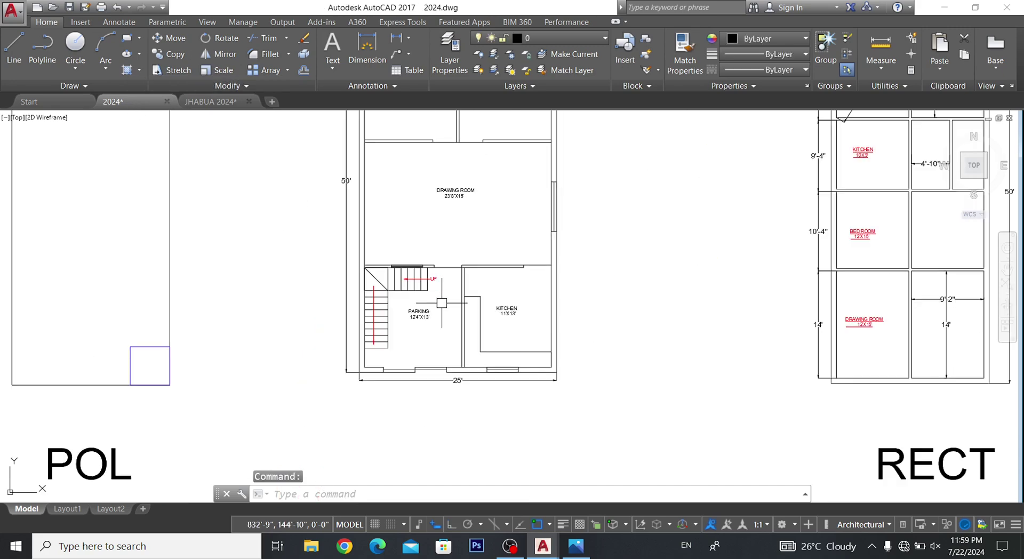
scroll(441, 302, "down", 3)
scroll(441, 302, "down", 3)
scroll(441, 303, "down", 2)
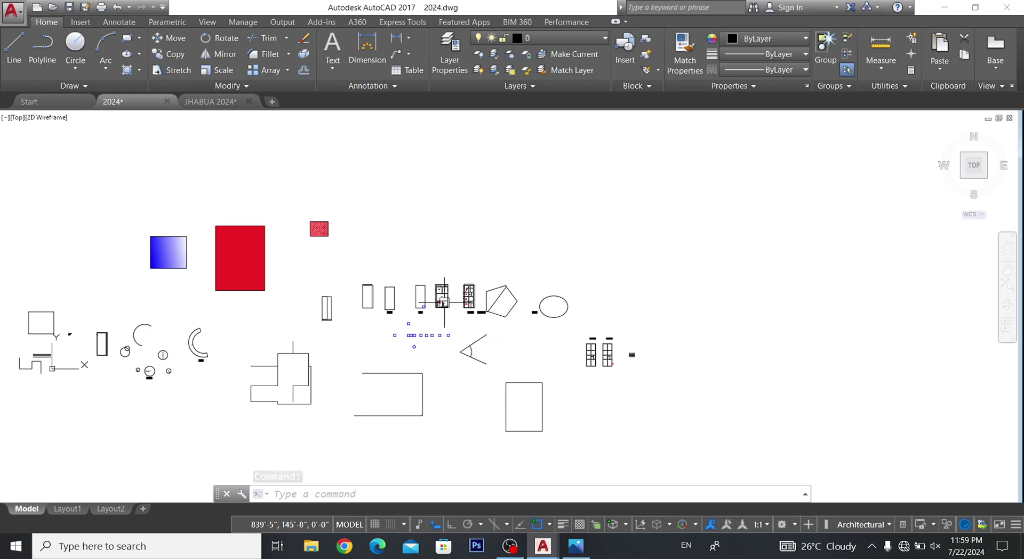
scroll(446, 303, "up", 8)
- Crossing-select the floor plan between POL and RECT, then bring OBS Studio forward
left_click(478, 121)
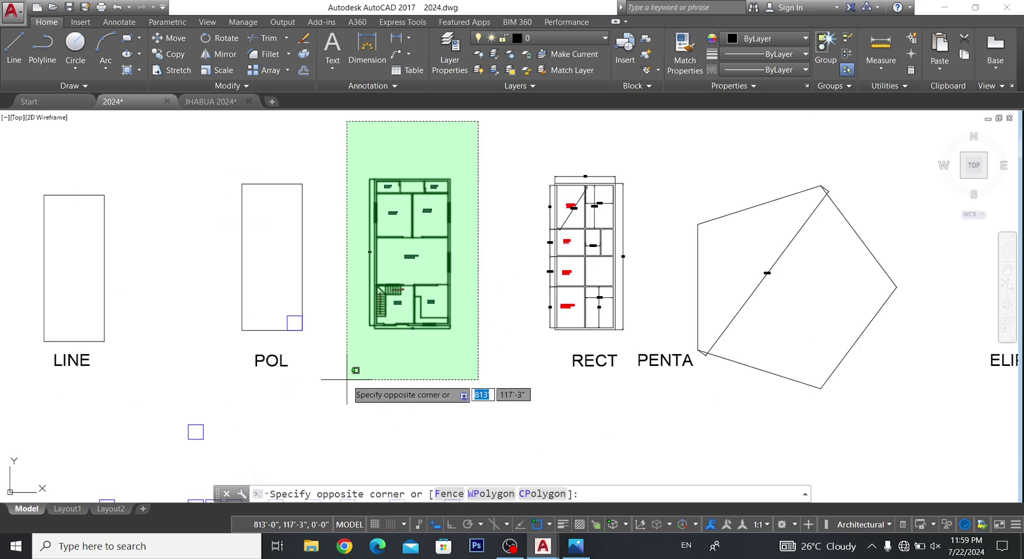
left_click(346, 379)
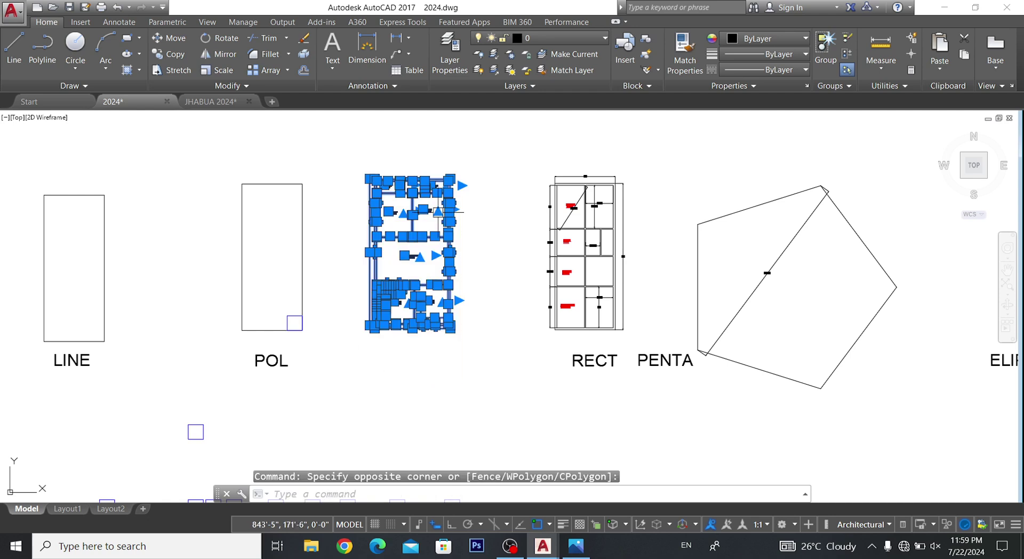
left_click(490, 157)
left_click(350, 408)
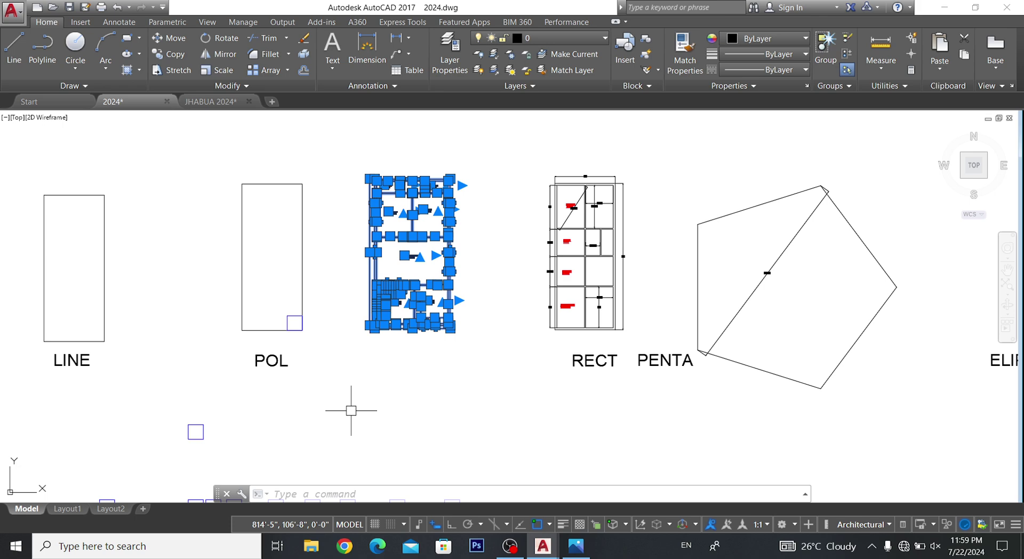
scroll(441, 290, "up", 3)
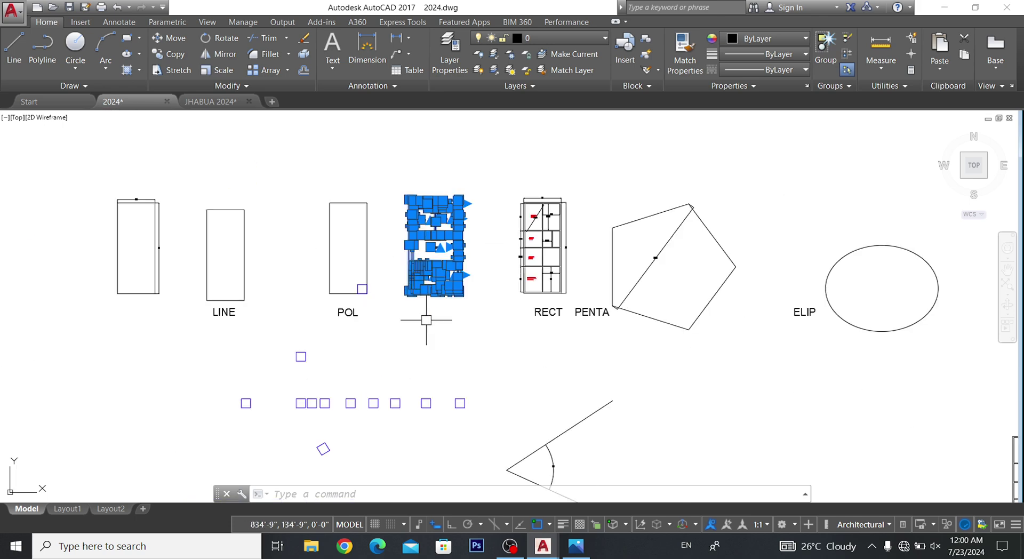
left_click(518, 553)
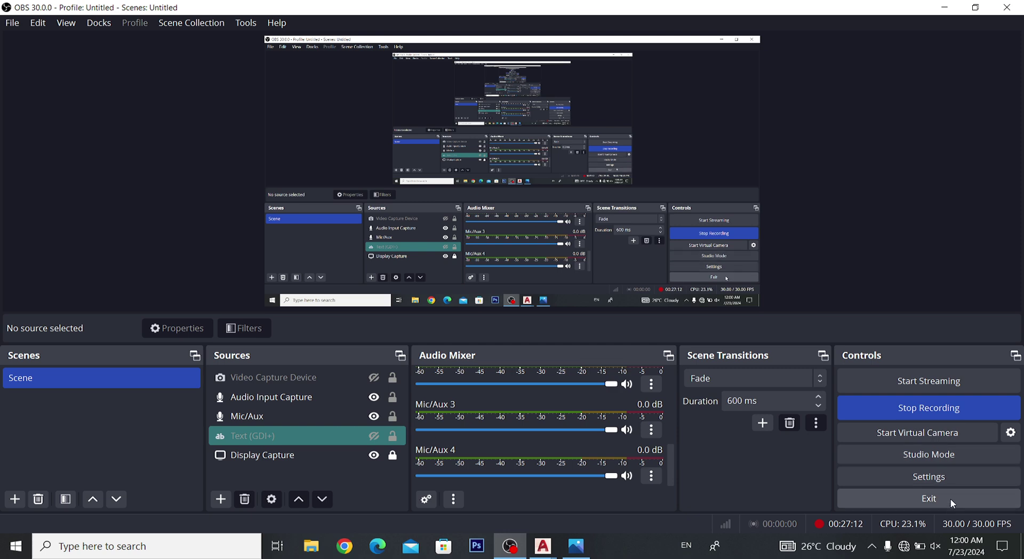
left_click(957, 451)
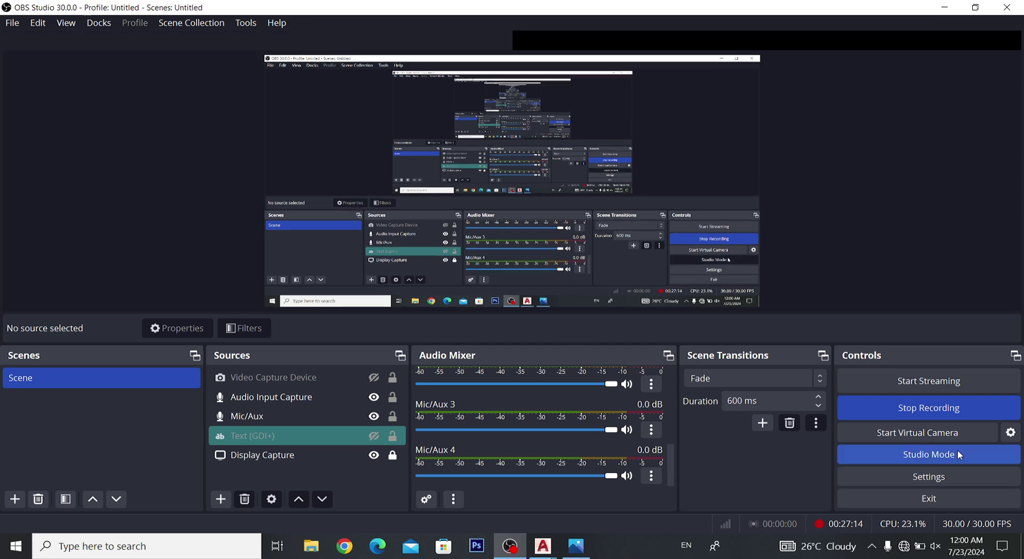
left_click(958, 450)
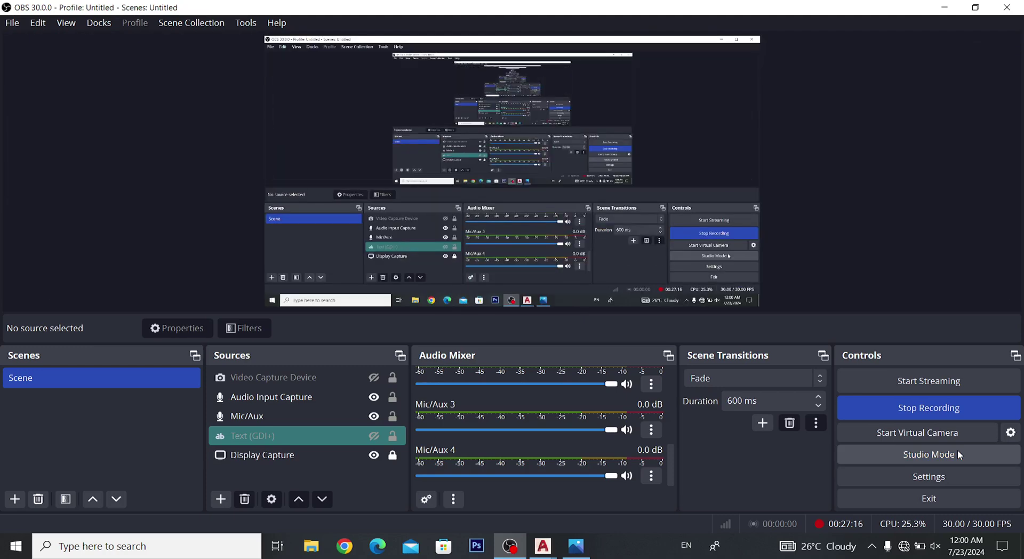
left_click(971, 431)
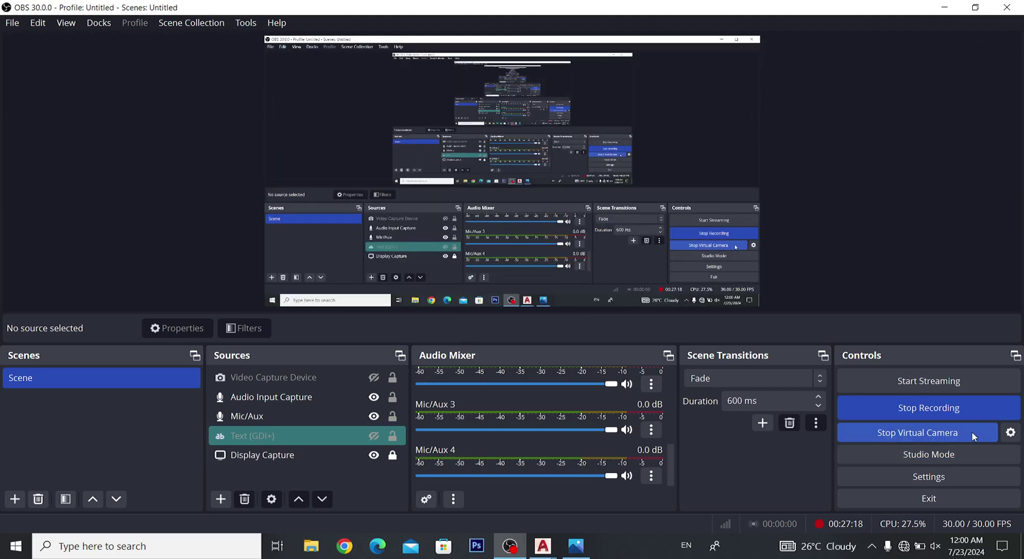
left_click(971, 431)
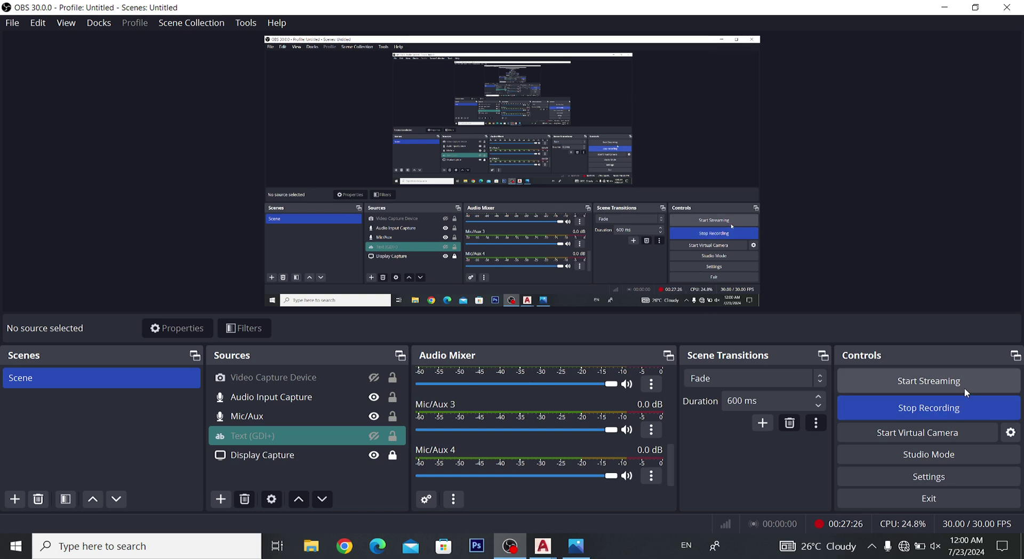
left_click(818, 546)
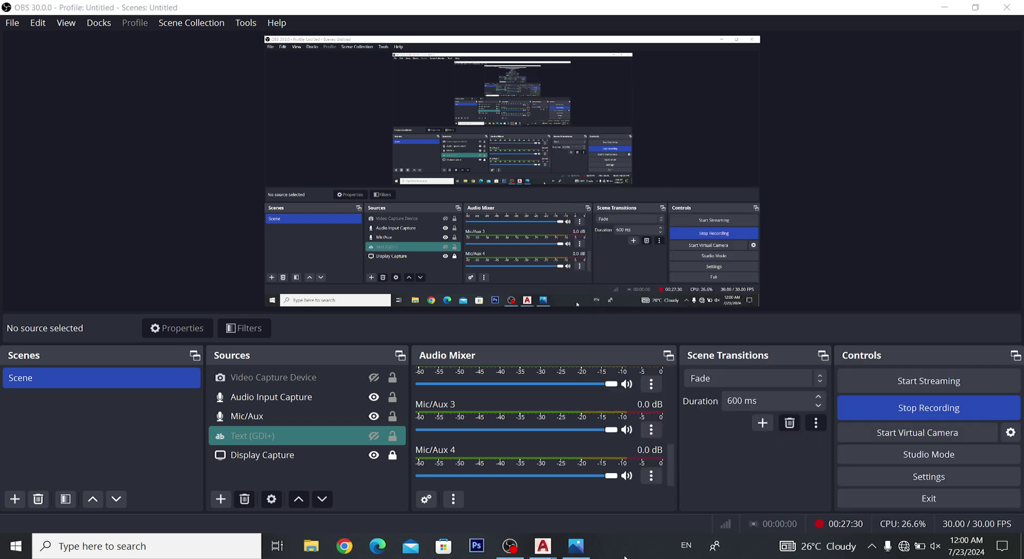
mouse_move(542, 546)
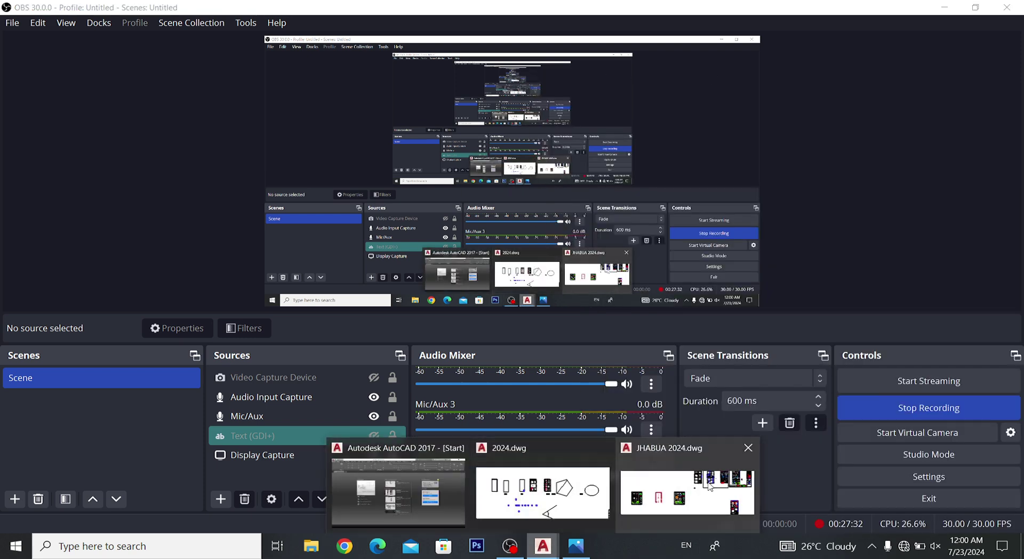
- Save As JHABUA 2024 under its existing name, replacing the old file
left_click(709, 484)
left_click(11, 12)
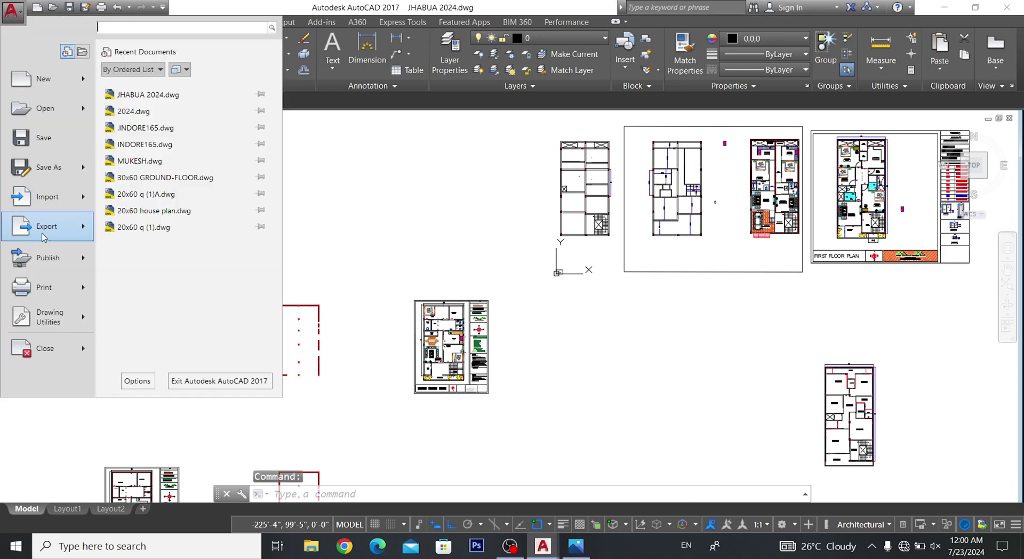
key("Escape")
key("ctrl+shift+s")
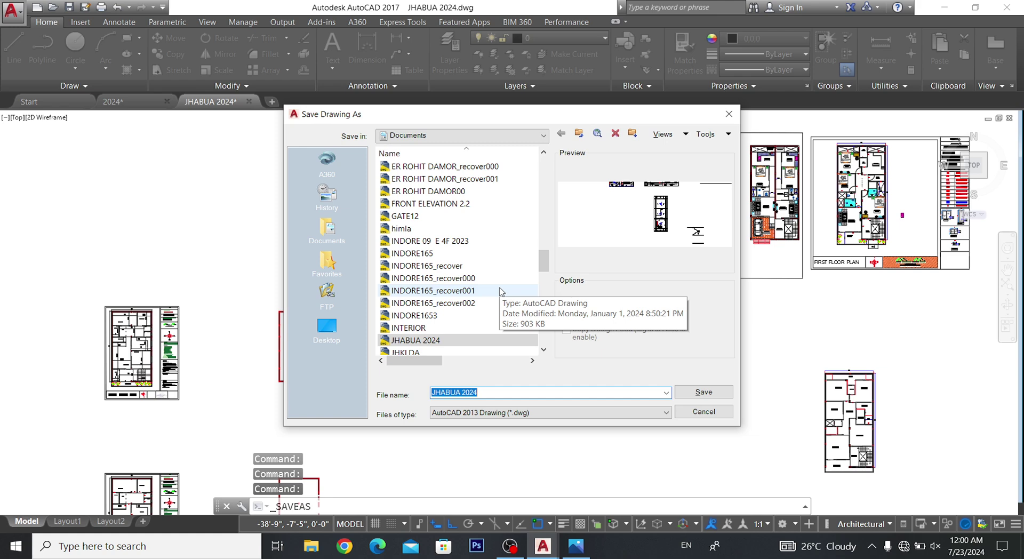
key("Return")
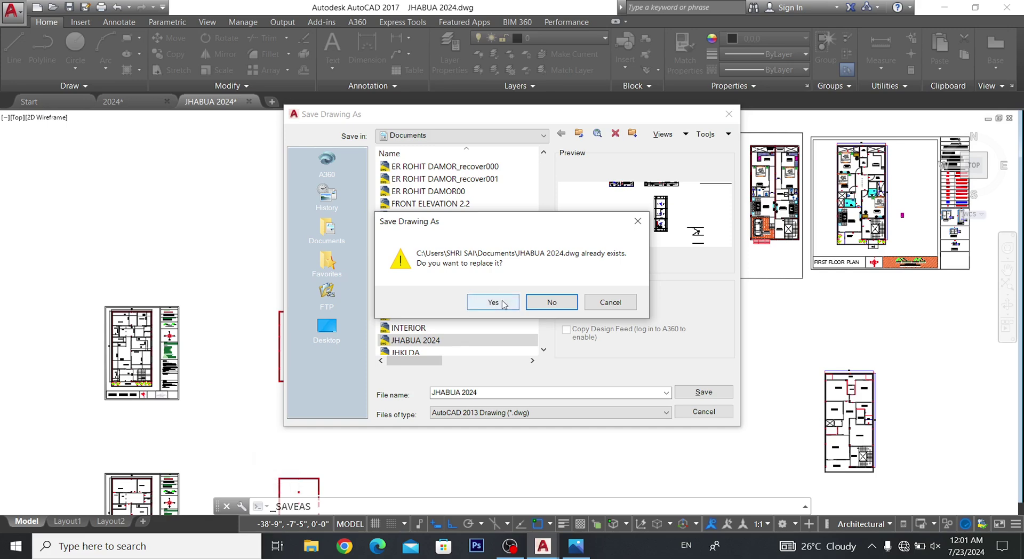
left_click(503, 305)
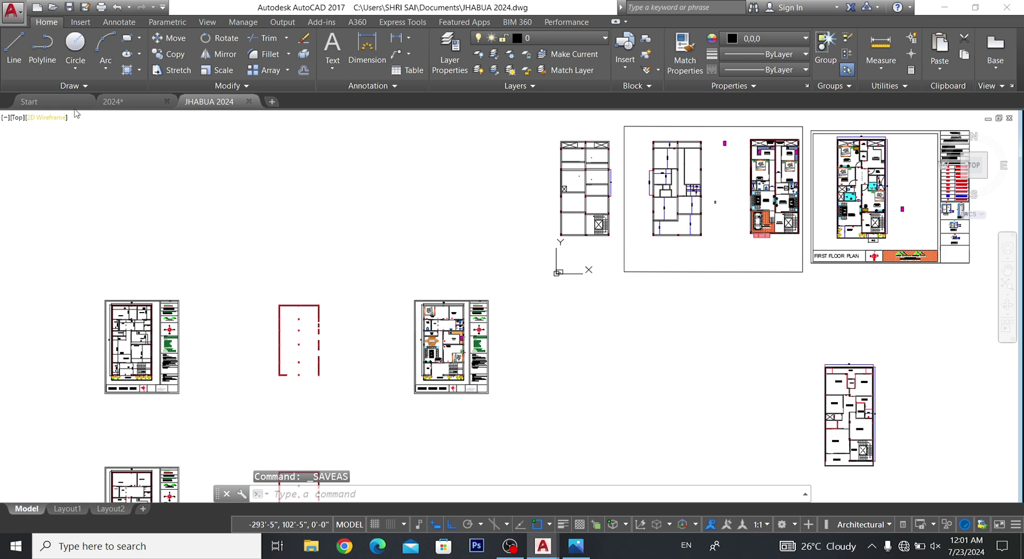
- Save As 2024.dwg under its existing name, replacing the old file
left_click(100, 100)
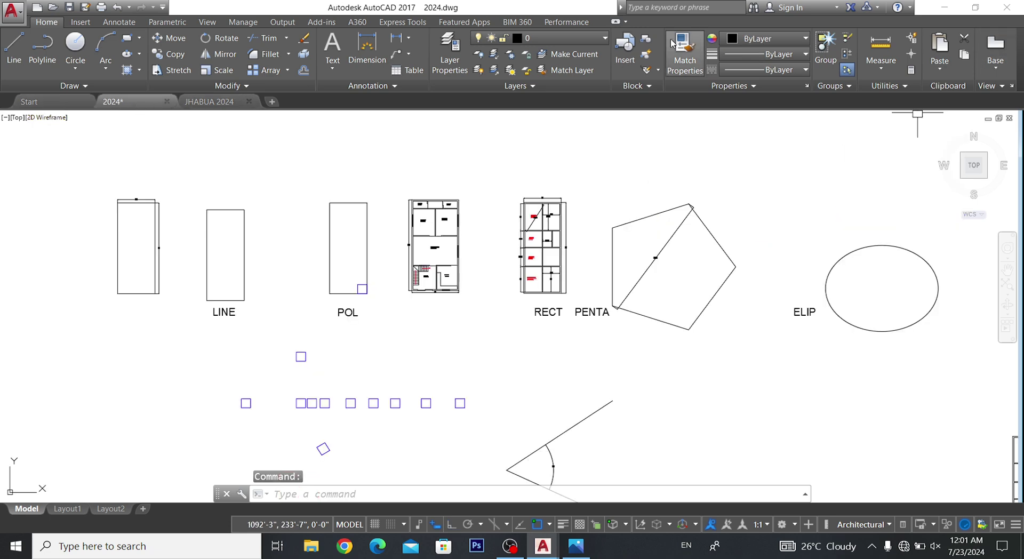
left_click(11, 11)
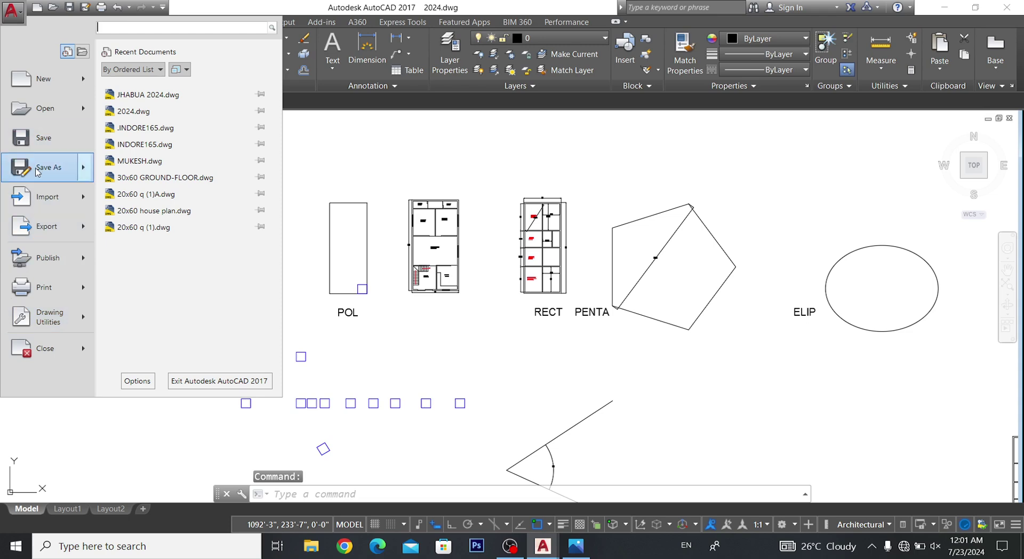
key("Escape")
key("ctrl+shift+s")
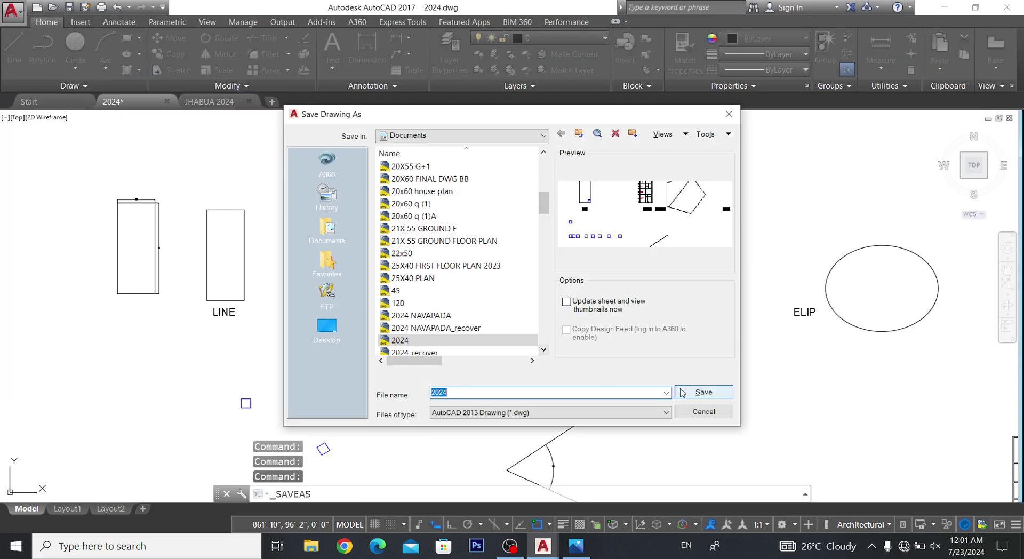
left_click(696, 392)
left_click(491, 311)
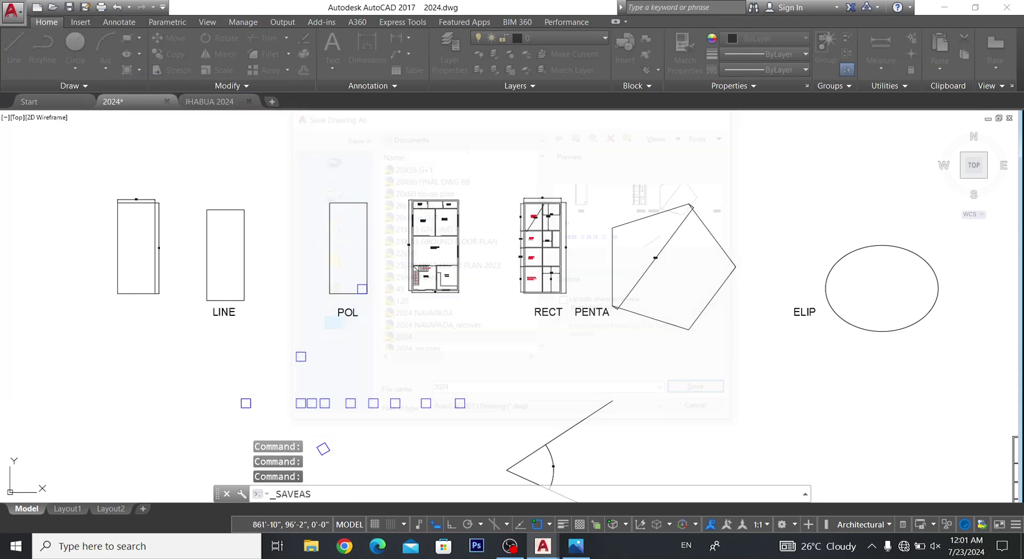
- Close AutoCAD, saving the changes to 2024.dwg
scroll(523, 342, "down", 8)
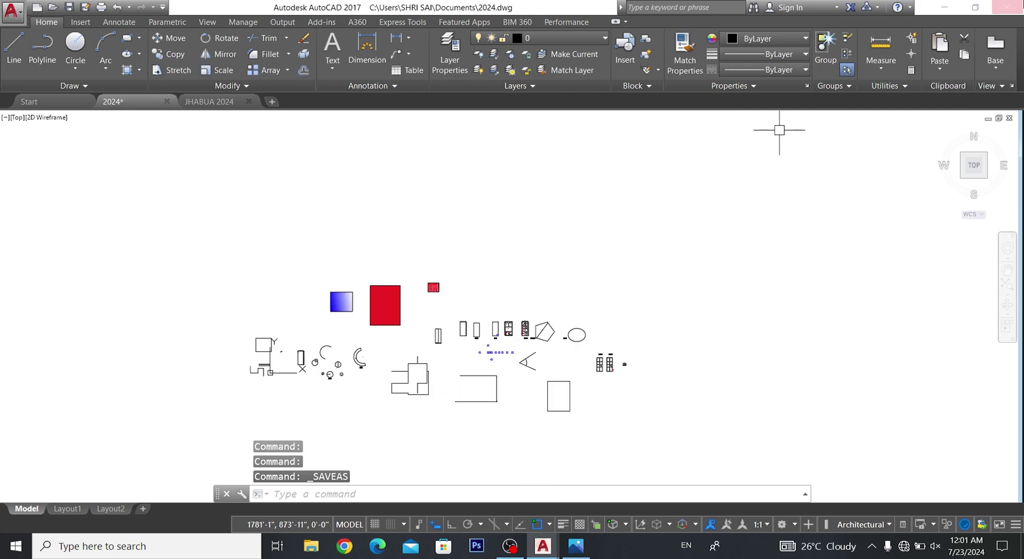
left_click(1007, 7)
left_click(483, 302)
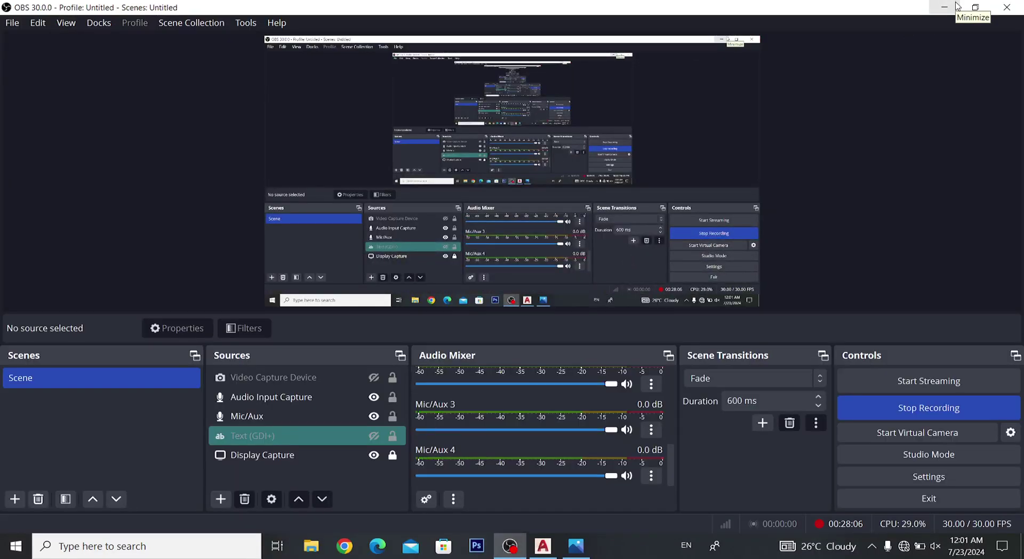
- Minimize OBS and refresh the desktop repeatedly while AutoCAD loads
left_click(957, 7)
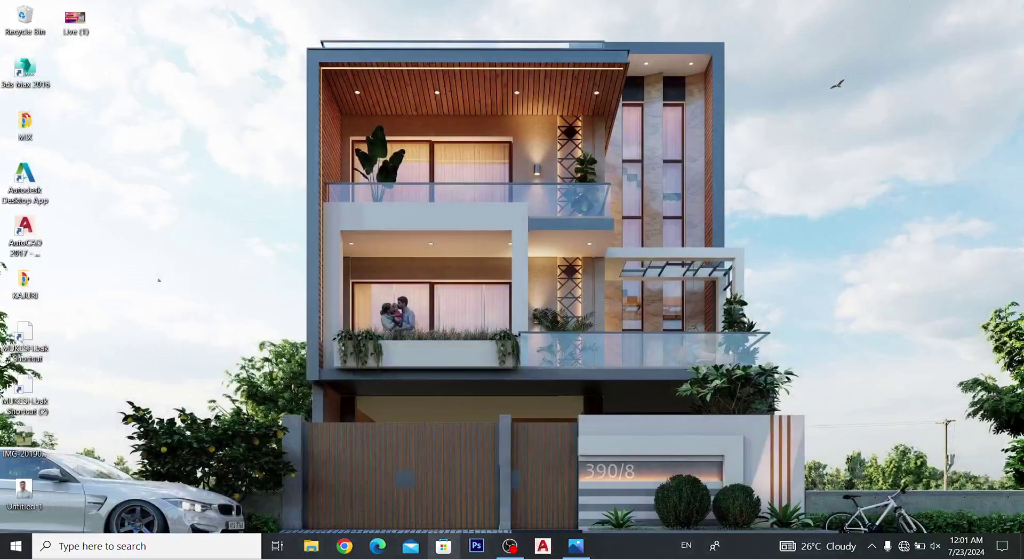
right_click(853, 4)
left_click(887, 33)
right_click(906, 34)
mouse_move(919, 53)
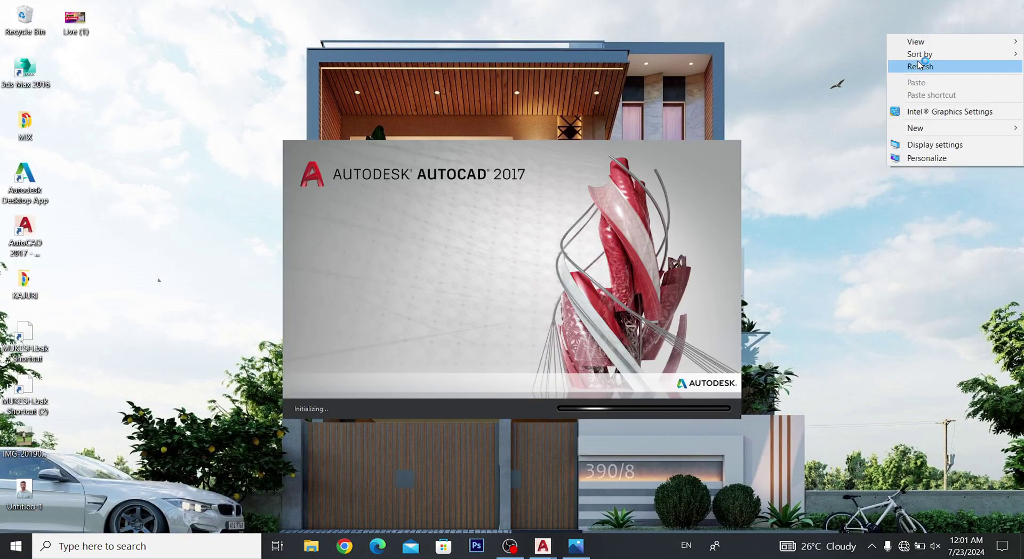
left_click(914, 66)
right_click(928, 62)
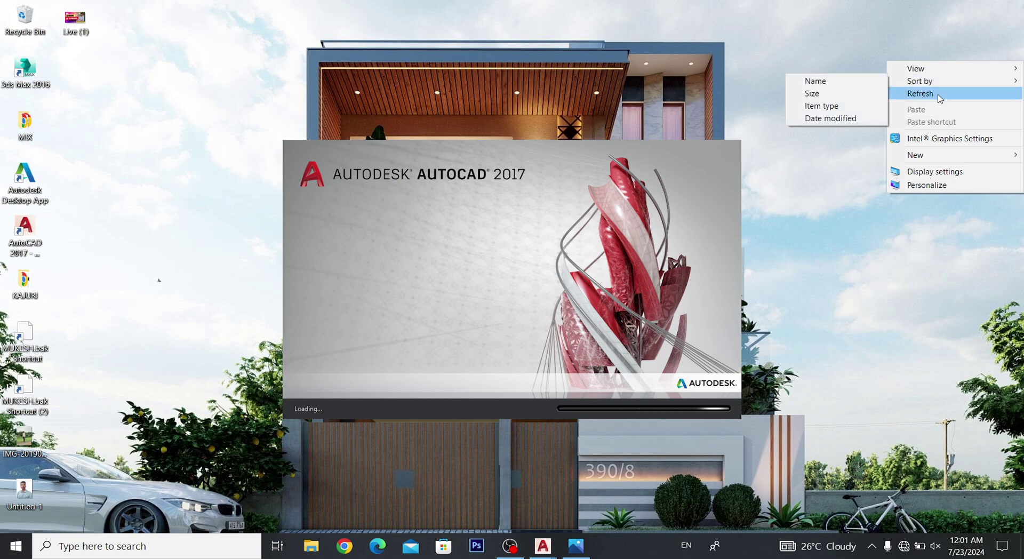
left_click(921, 93)
right_click(106, 10)
left_click(167, 44)
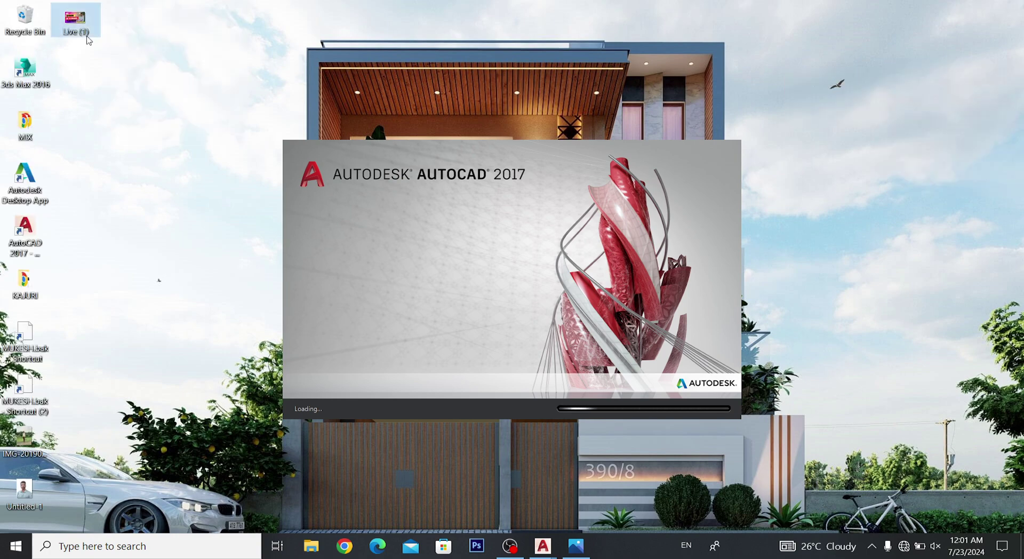
- Open and minimize Live (1).png, refresh the desktop again, then bring OBS Studio forward
double_click(87, 38)
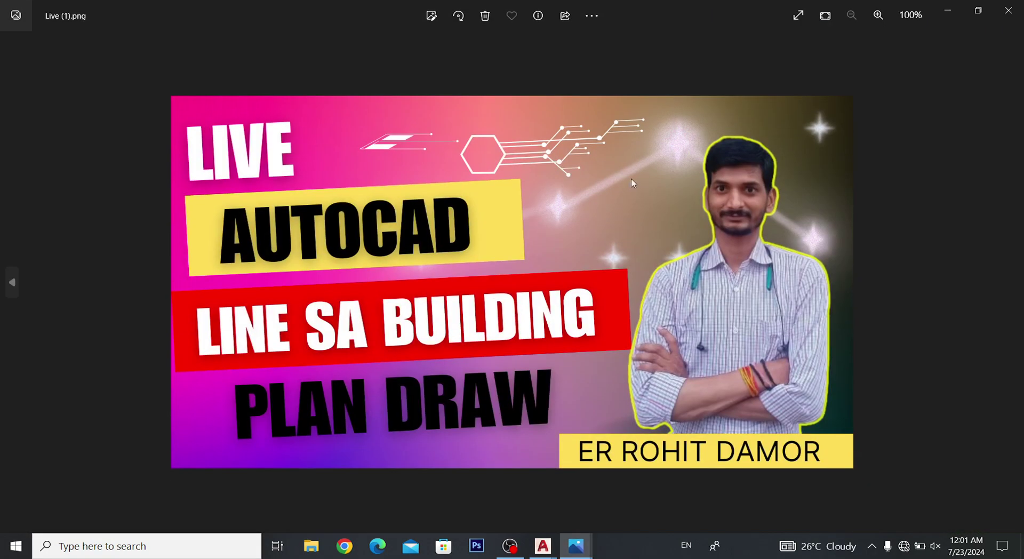
left_click(949, 11)
right_click(720, 30)
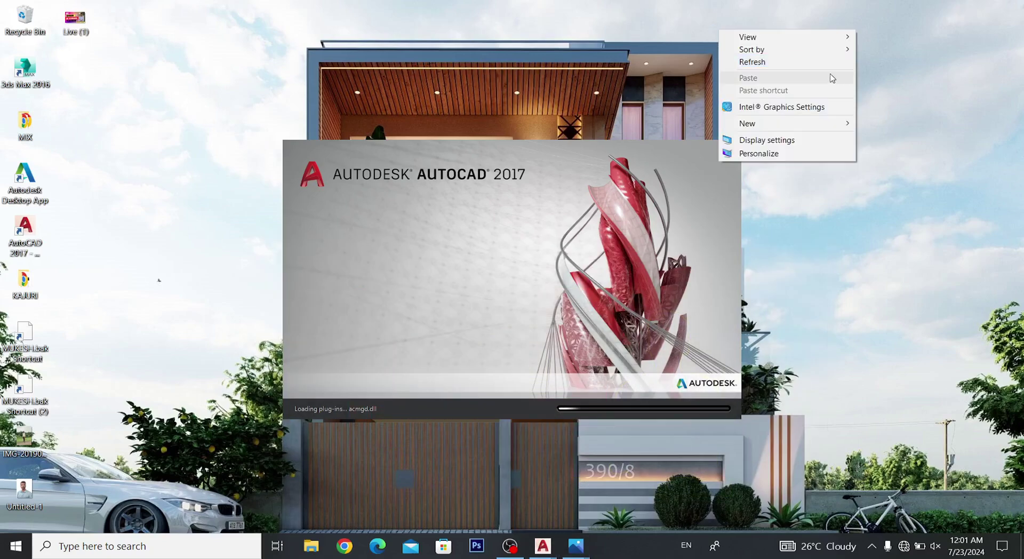
left_click(789, 62)
right_click(791, 68)
left_click(826, 96)
right_click(827, 97)
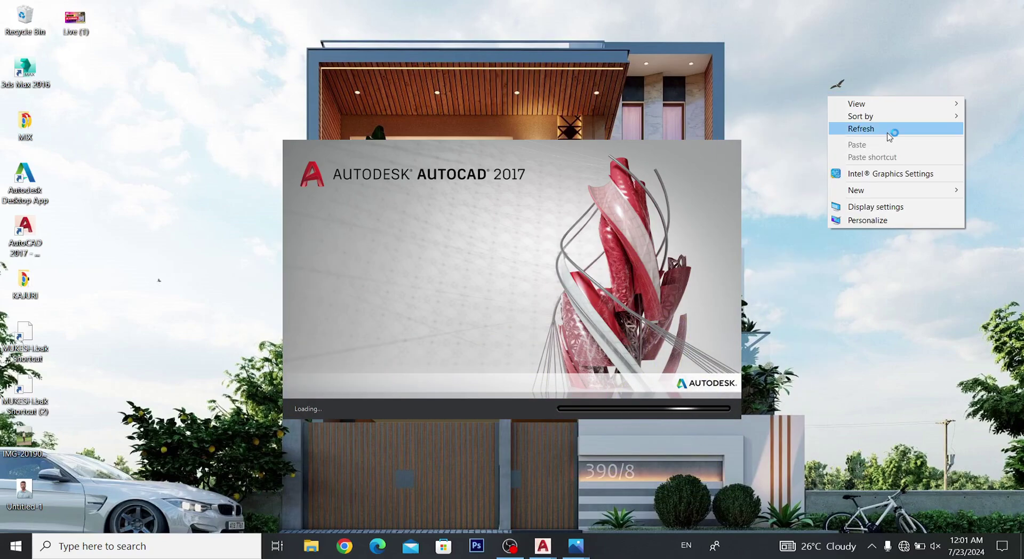
left_click(887, 134)
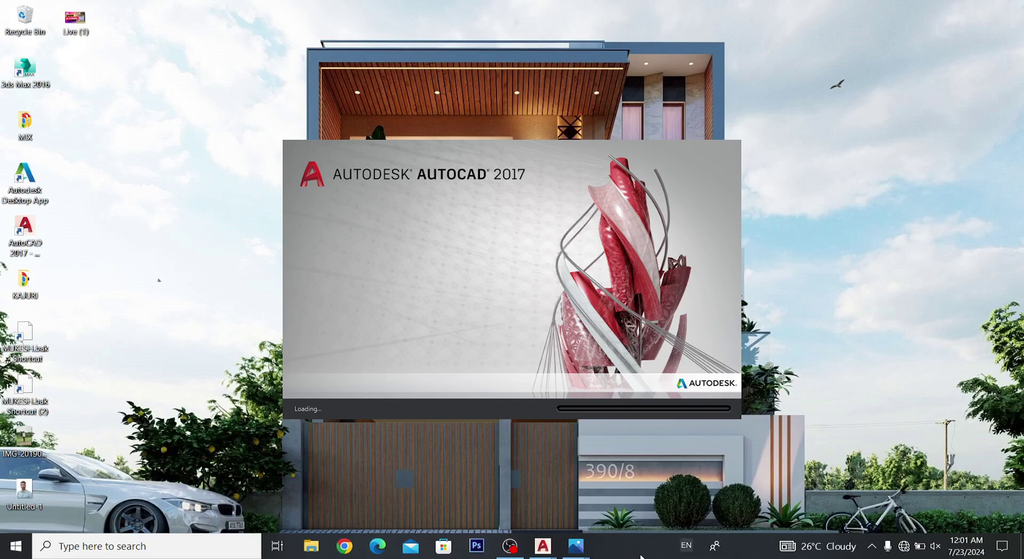
left_click(506, 549)
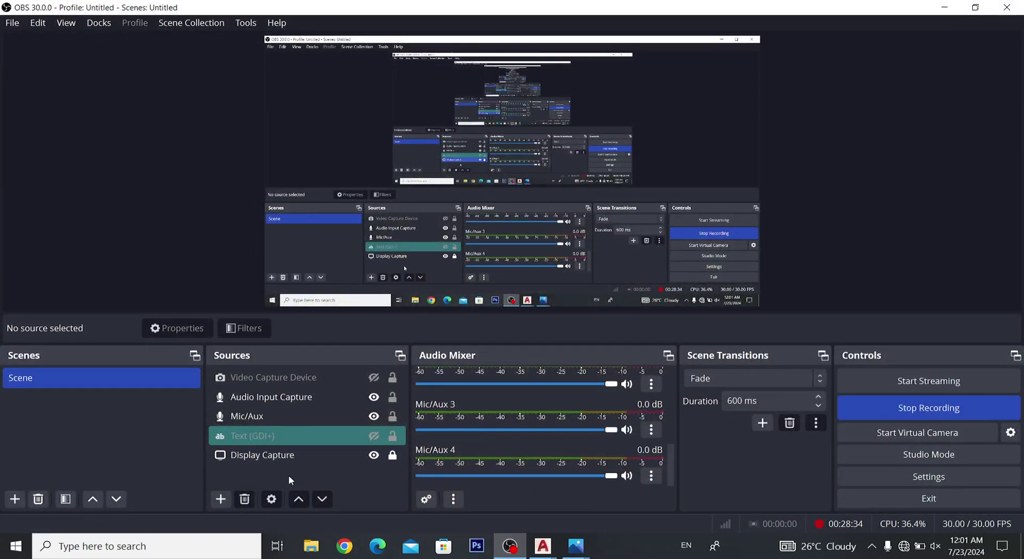
- Select the Display Capture source and make the Text (GDI+) banner visible
left_click(307, 461)
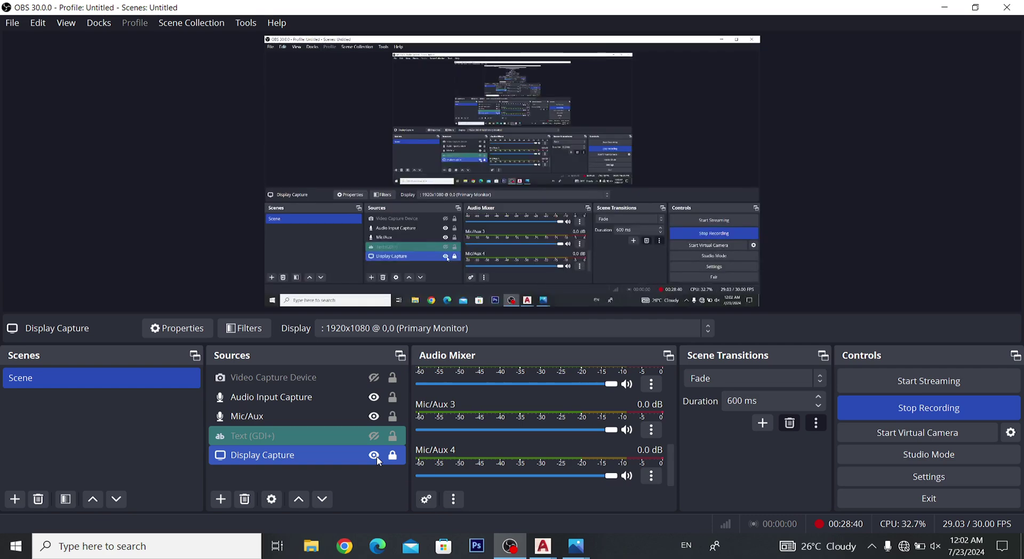
left_click(374, 435)
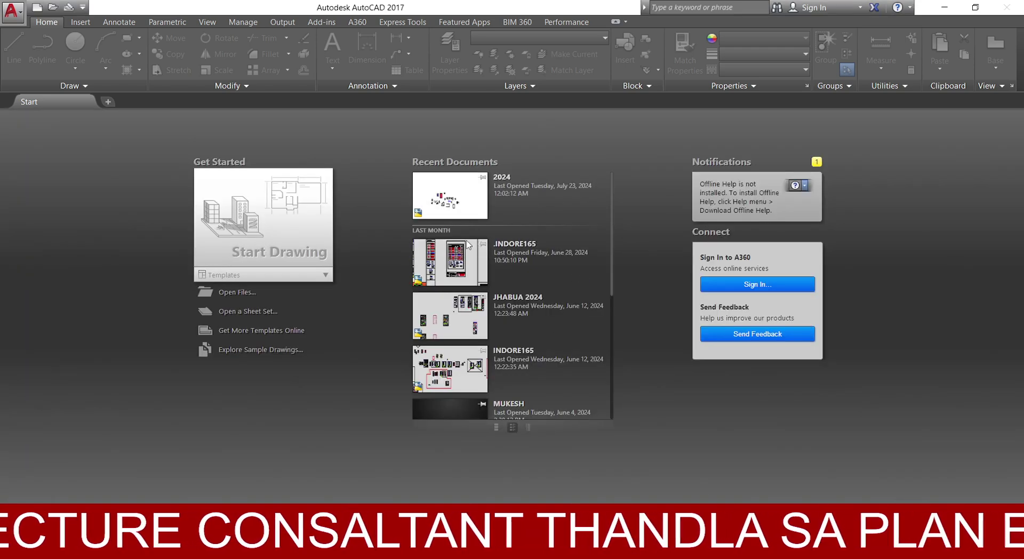
- Open the recent 2024 drawing, then INDORE165.dwg from the application menu
left_click(465, 212)
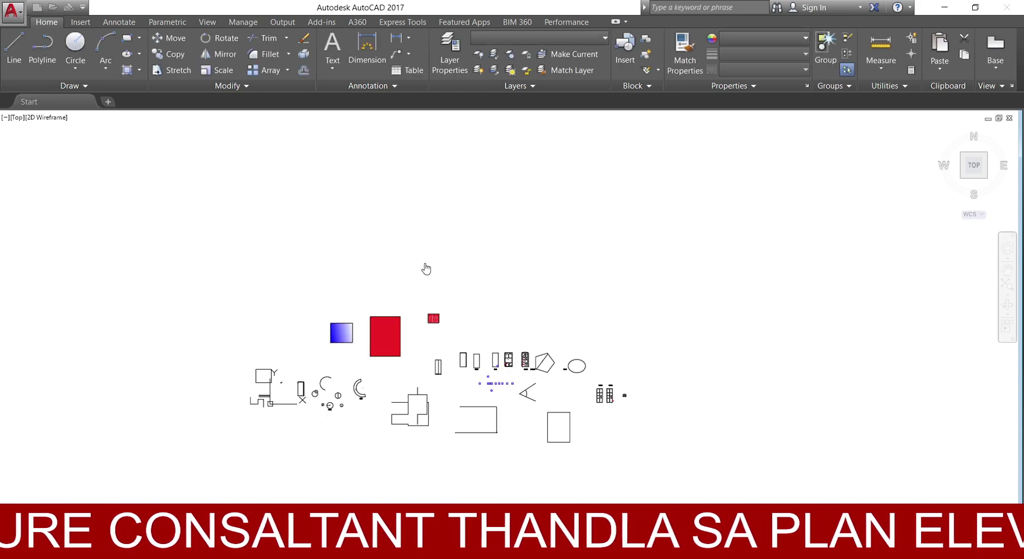
scroll(439, 344, "up", 4)
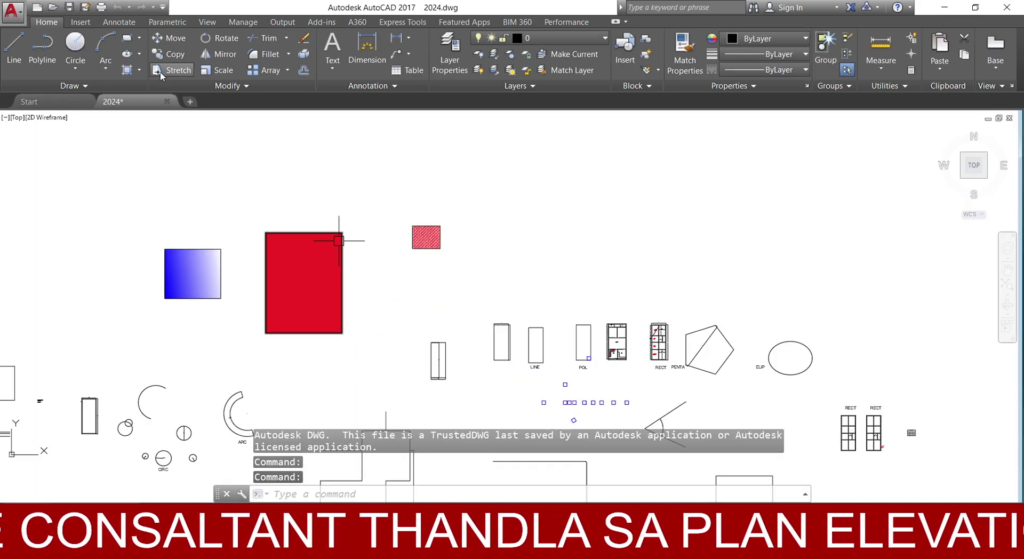
left_click(3, 8)
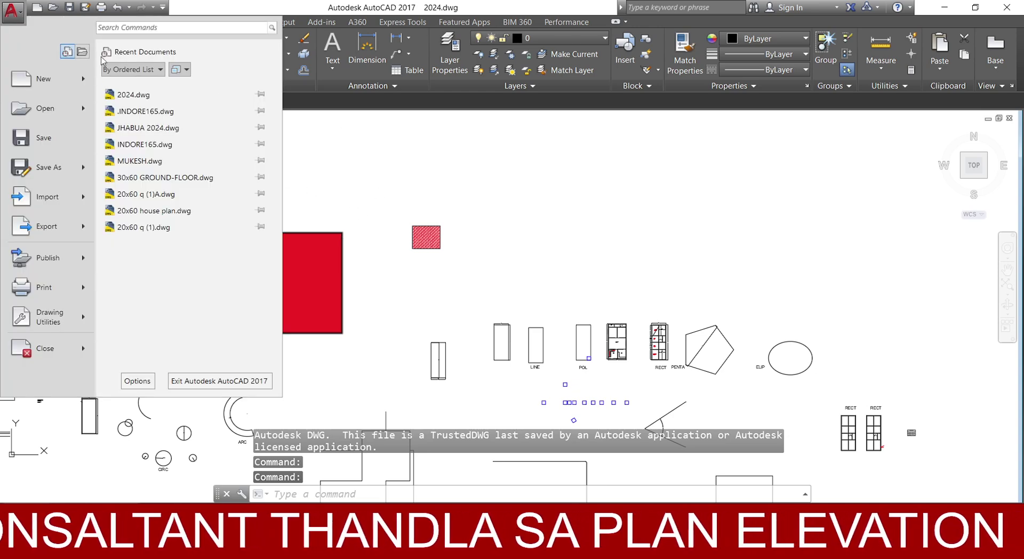
left_click(160, 128)
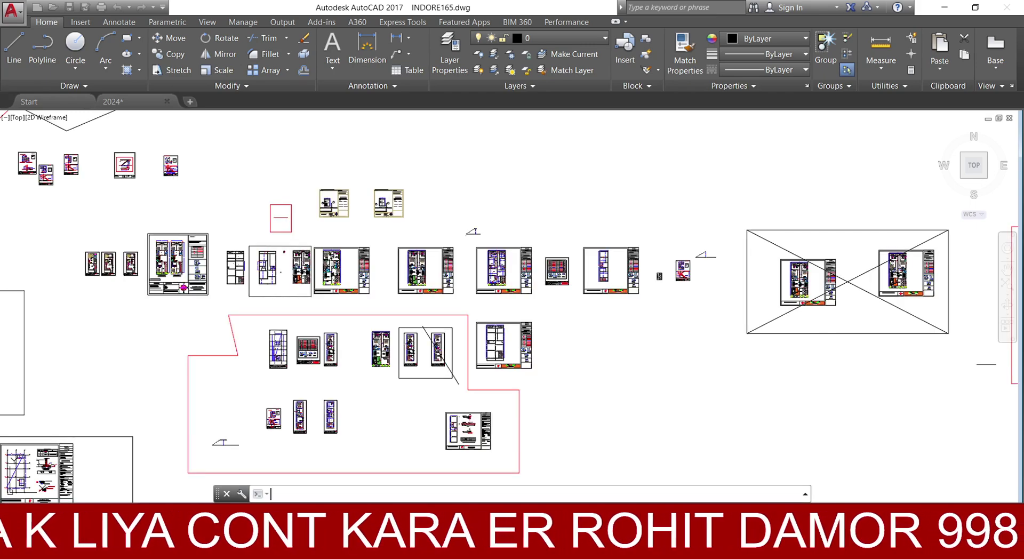
- Hide the Text (GDI+) banner in OBS and minimize OBS
key("alt+Tab")
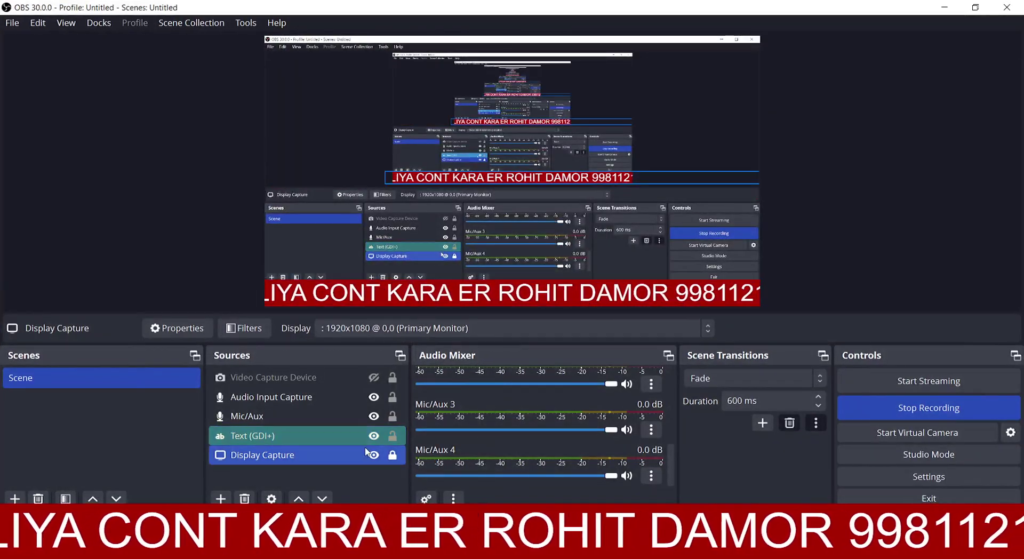
left_click(373, 436)
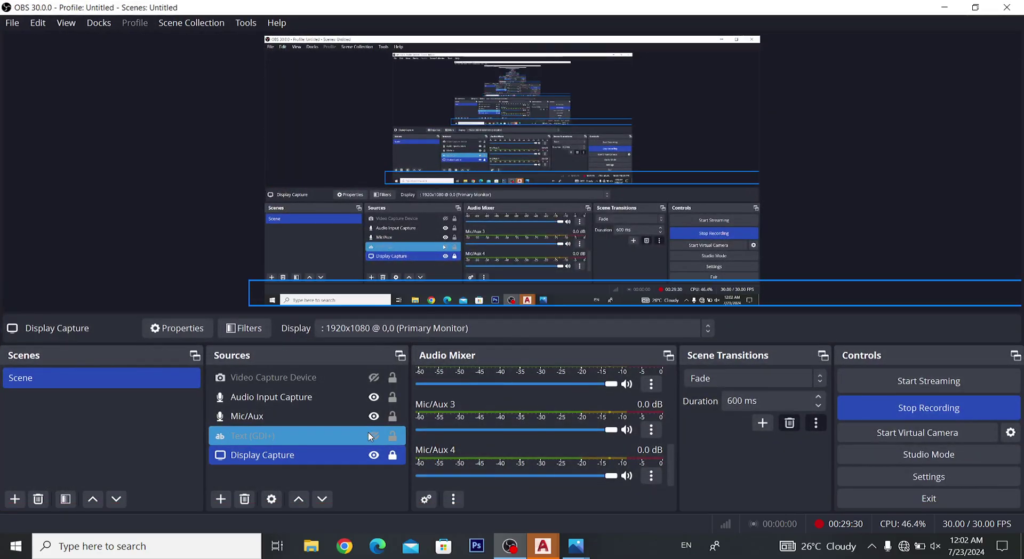
left_click(947, 6)
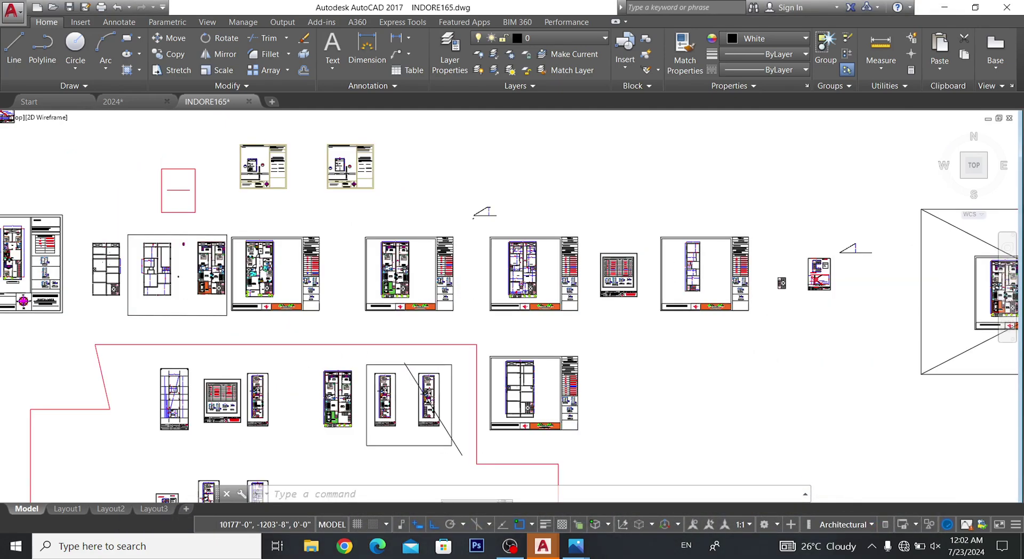
- Zoom in and crossing-select the whole GROUND FLOOR PLAN sheet
scroll(498, 302, "up", 3)
scroll(521, 315, "up", 1)
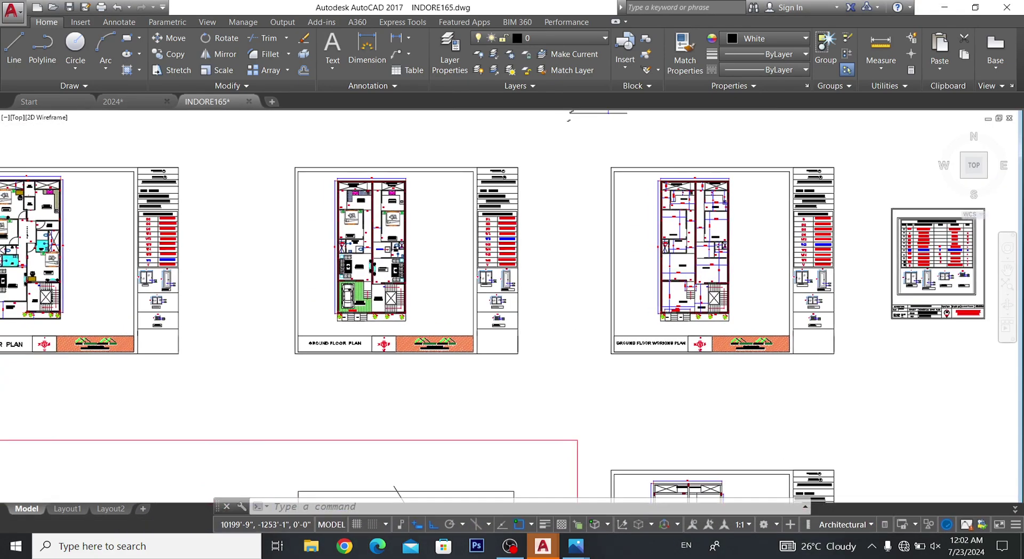
left_click(556, 133)
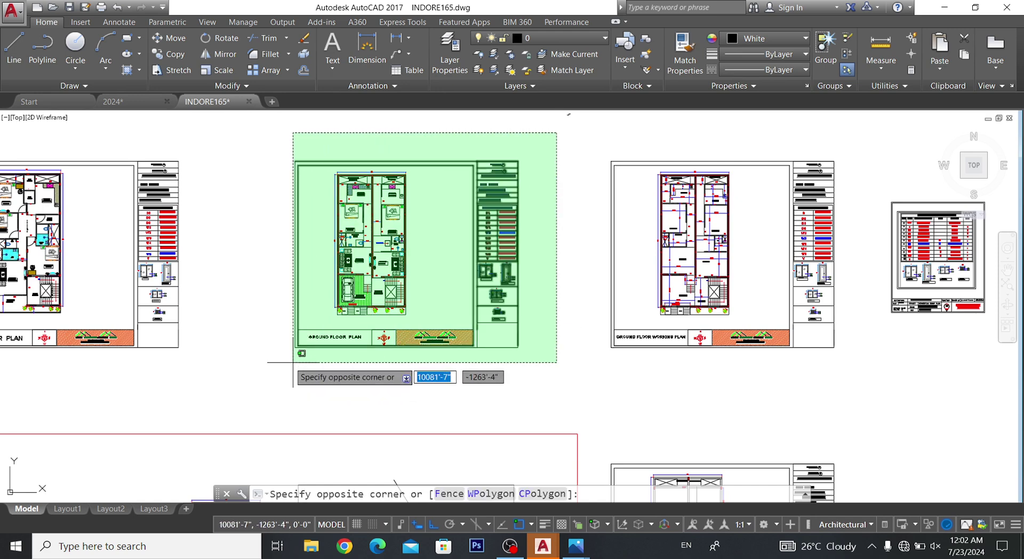
left_click(293, 362)
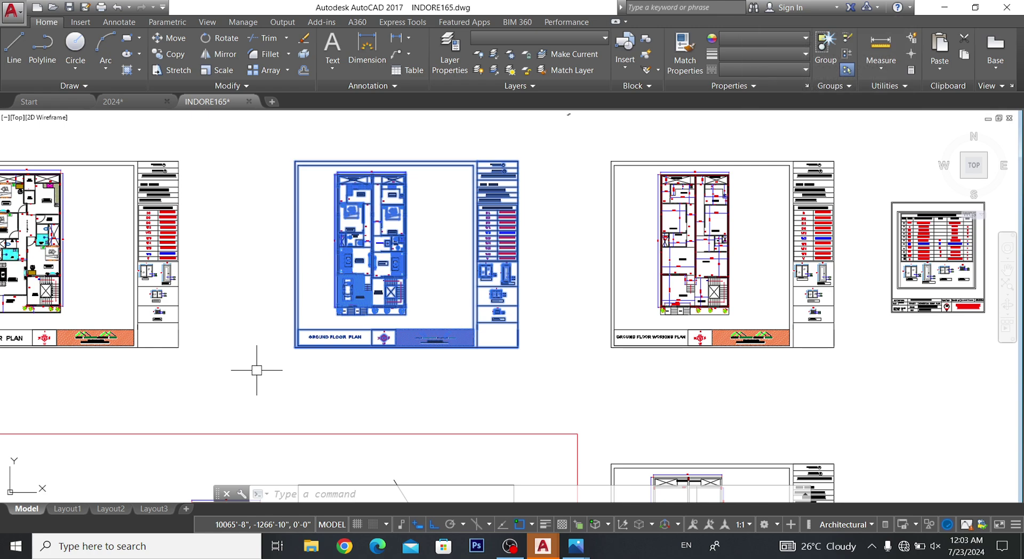
- Pan and zoom to recentre the view on the ground floor plan sheet
scroll(403, 330, "down", 2)
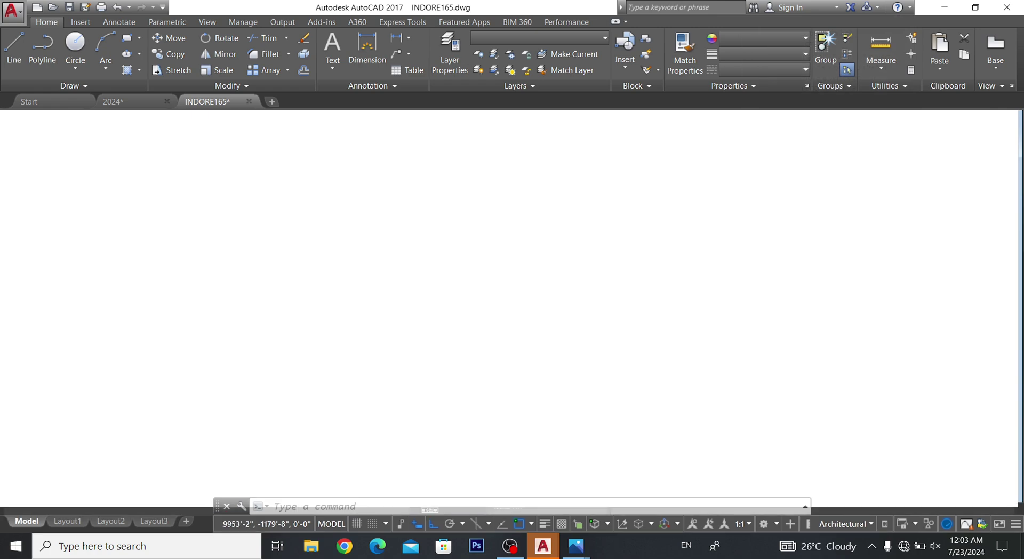
scroll(394, 344, "up", 2)
middle_click_drag(391, 343, 424, 396)
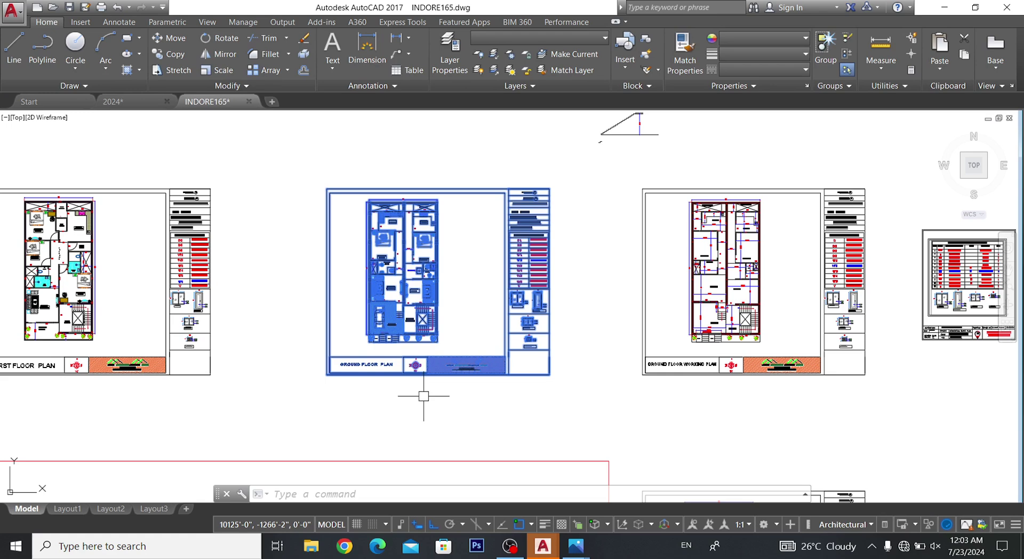
scroll(479, 343, "down", 2)
scroll(590, 270, "up", 1)
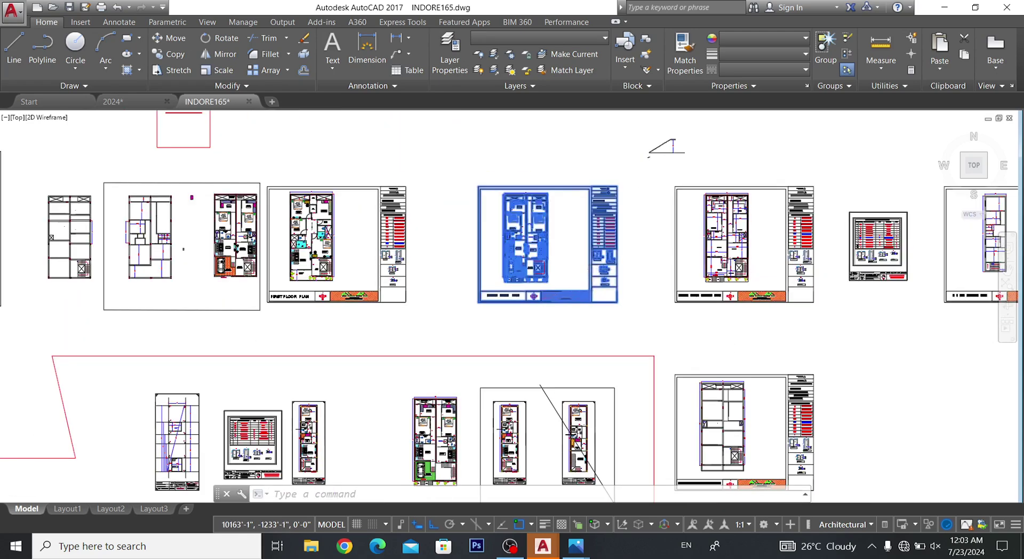
scroll(591, 270, "up", 1)
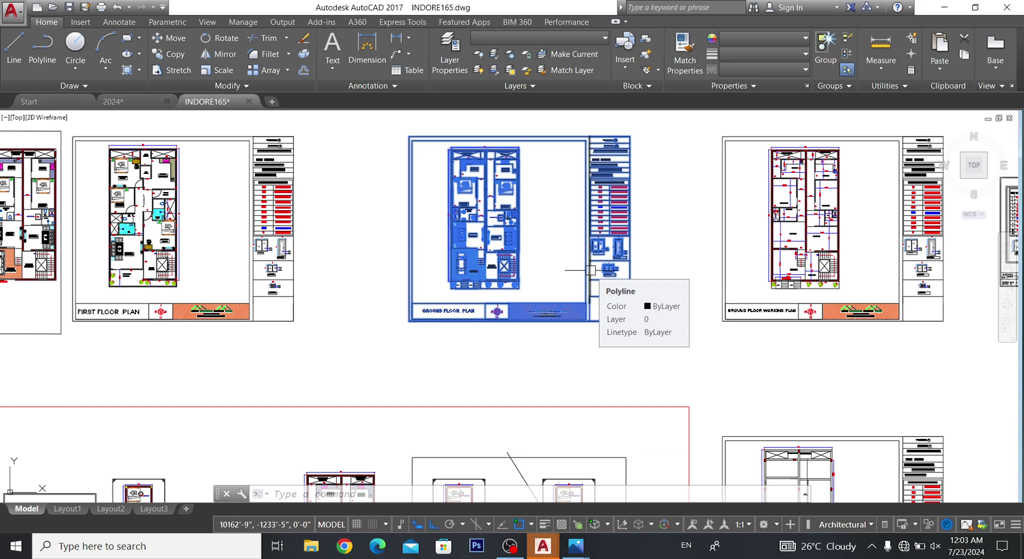
scroll(538, 341, "down", 2)
scroll(536, 355, "down", 3)
scroll(536, 356, "up", 2)
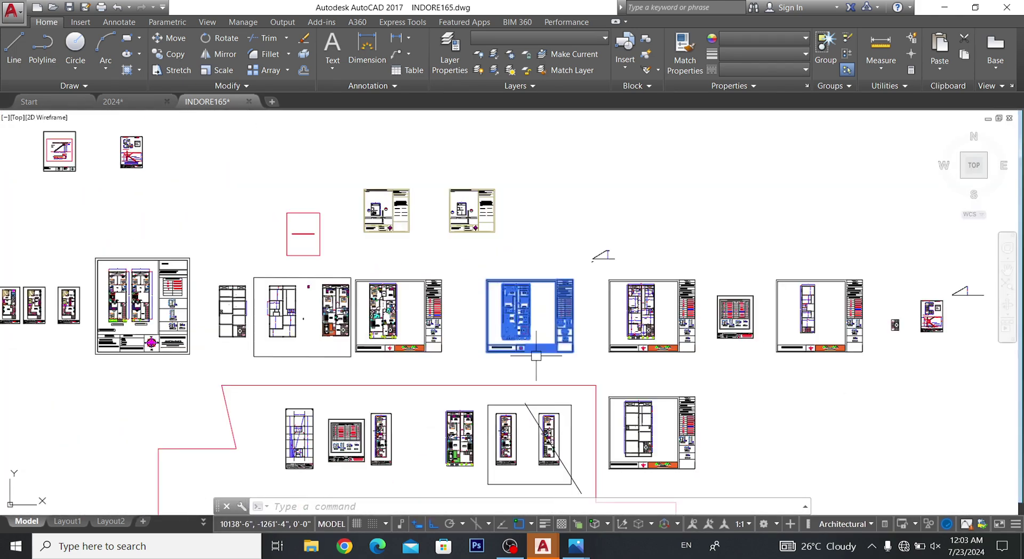
scroll(536, 356, "up", 2)
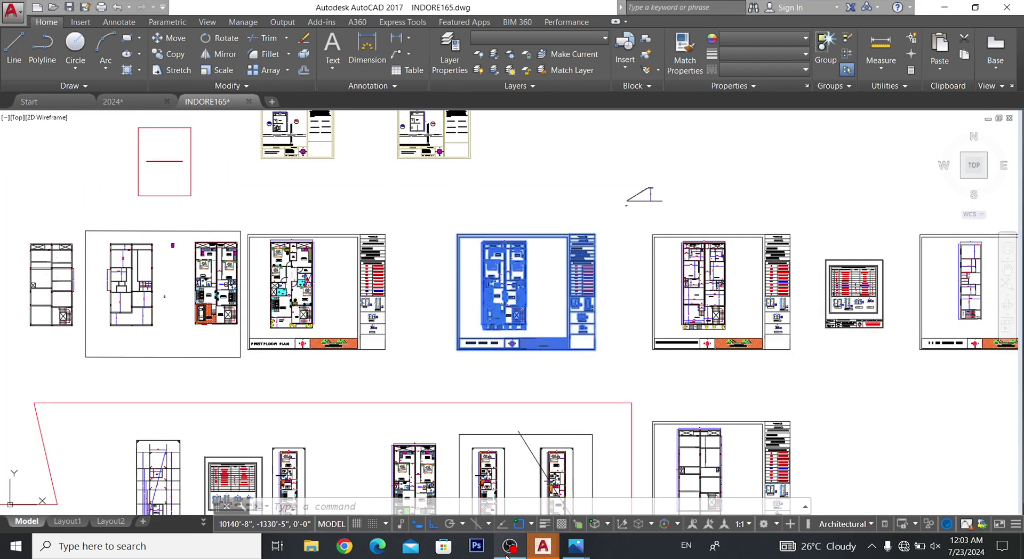